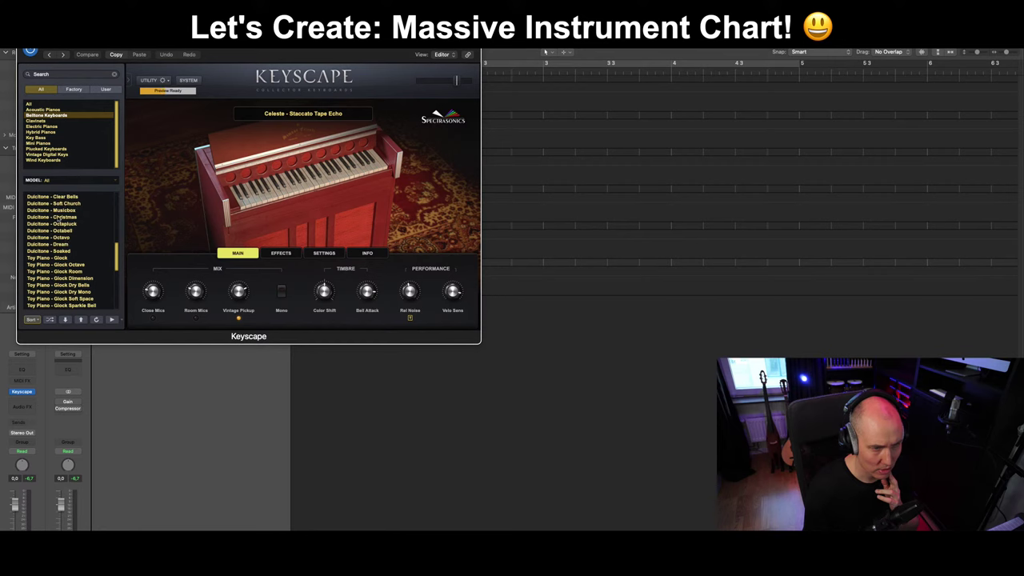
Load the plain Dulcitone patch from the Belltone Keyboards category.
scroll(58, 217, "up", 2)
left_click(50, 231)
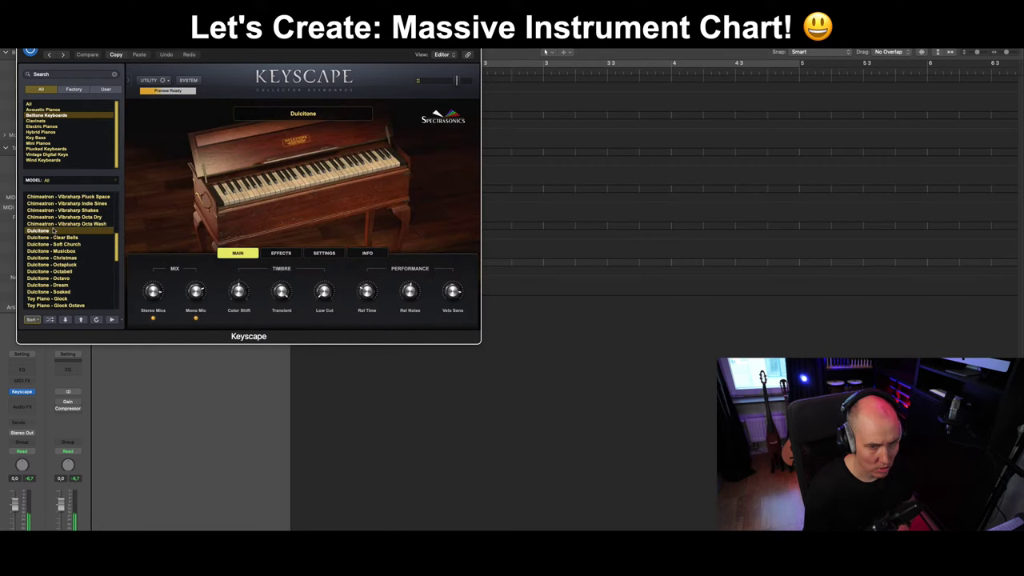
Switch to the browser, search Google for "dulcitone music instrument" and look through the results on what the instrument is.
key("super+Tab")
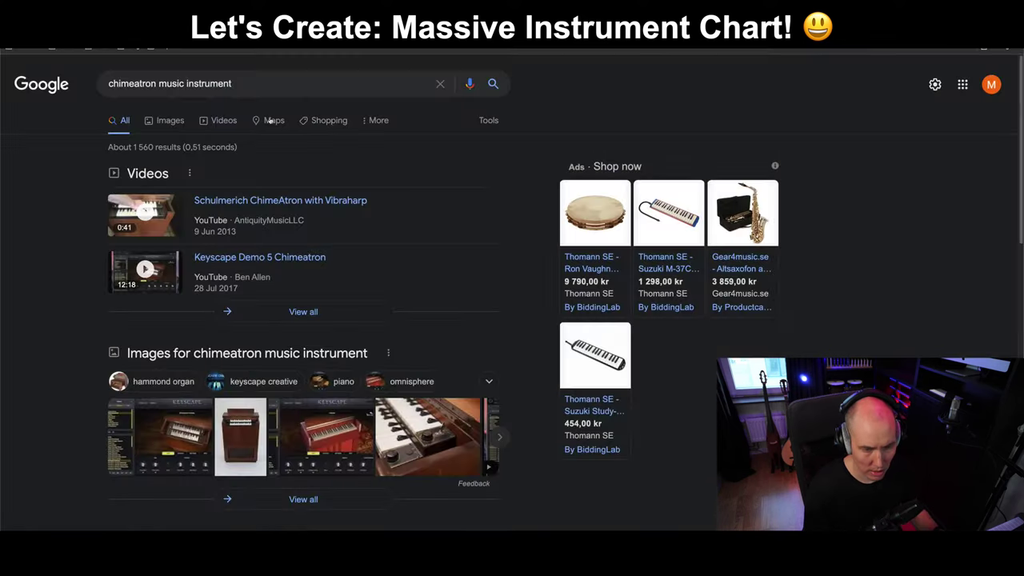
double_click(140, 83)
type("du.ci")
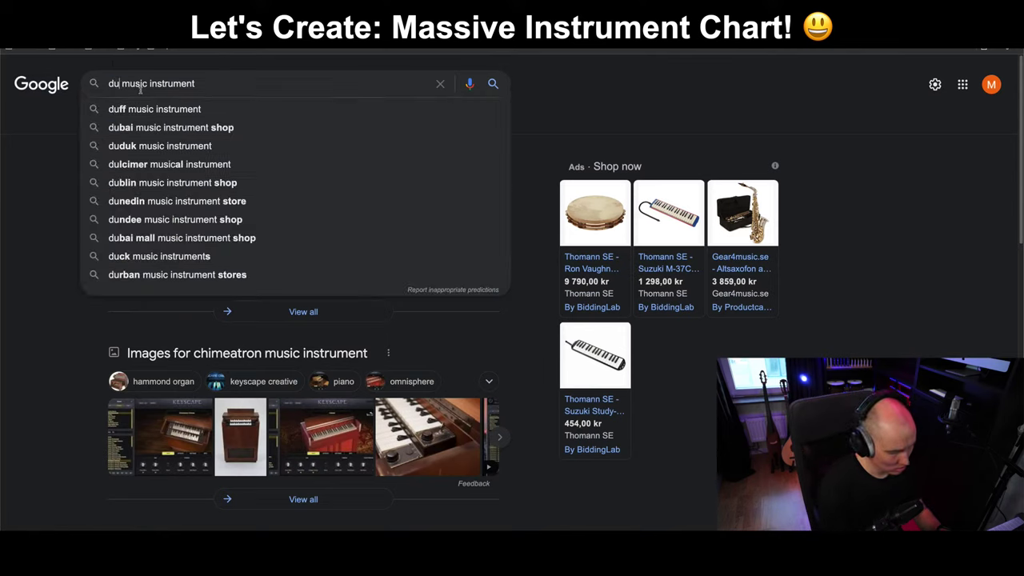
key("BackSpace")
key("BackSpace")
key("BackSpace")
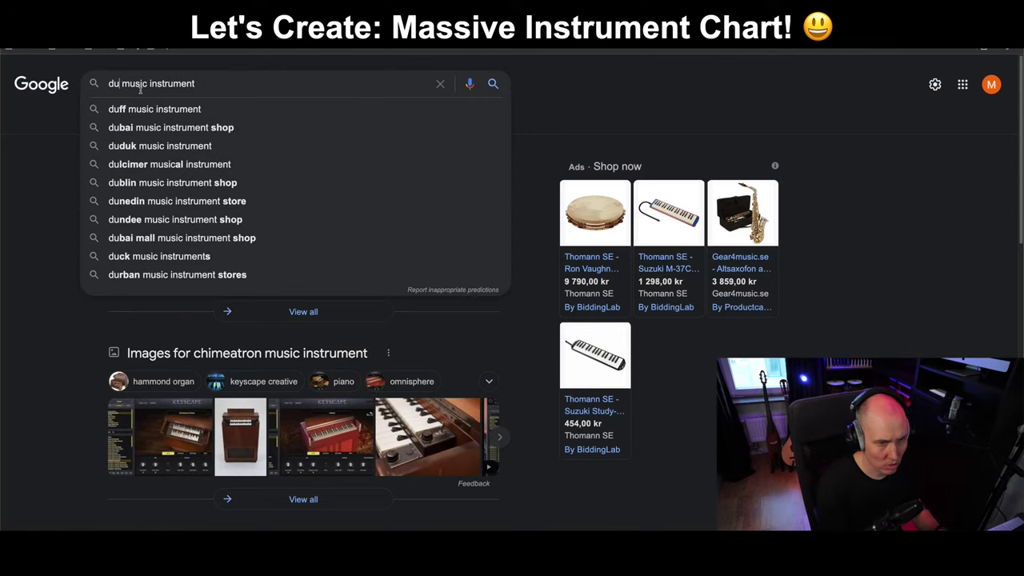
type("lci m")
key("BackSpace")
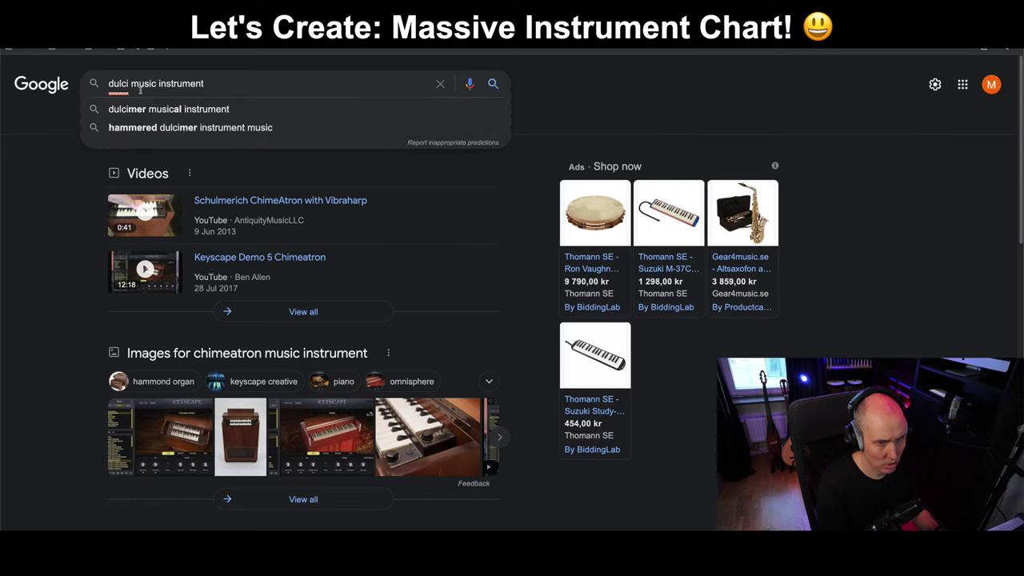
type("tone")
key("Return")
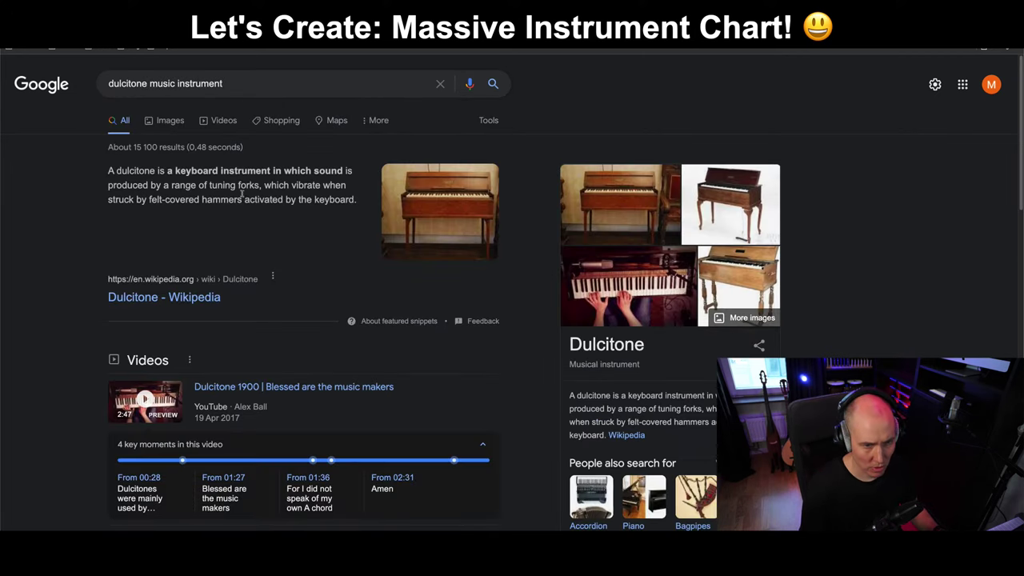
scroll(107, 426, "down", 1)
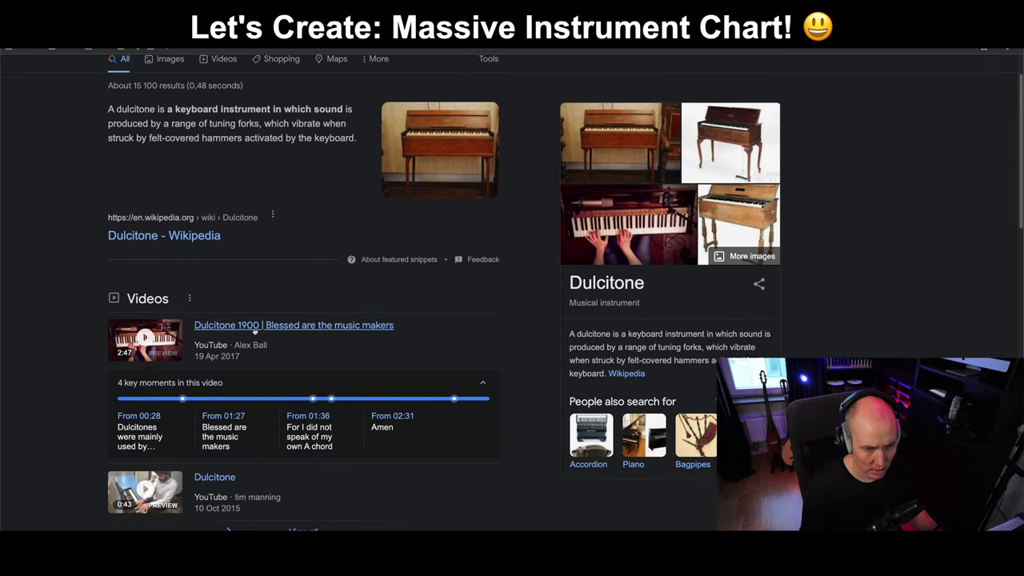
scroll(240, 340, "down", 3)
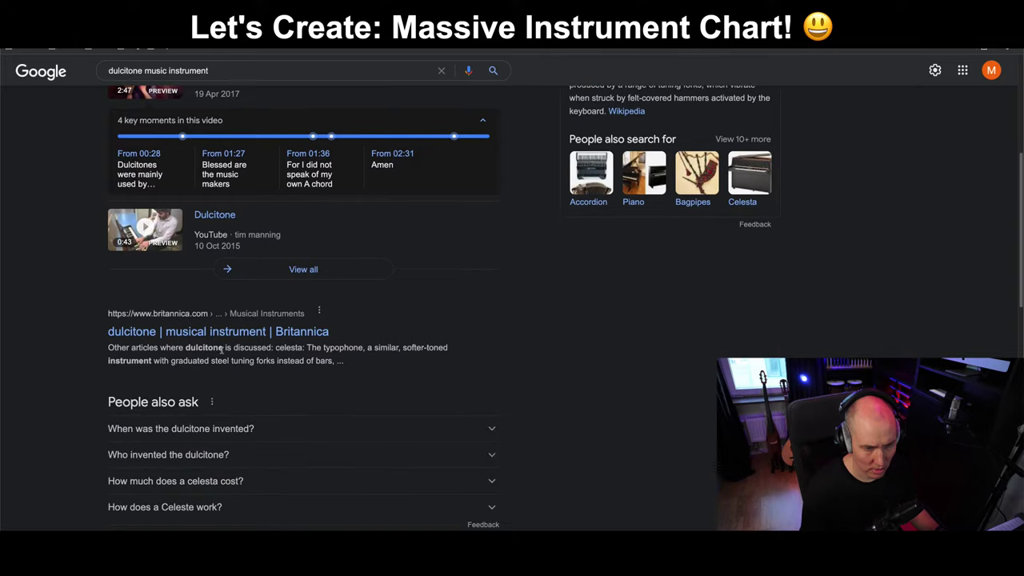
scroll(222, 352, "down", 1)
scroll(248, 377, "up", 3)
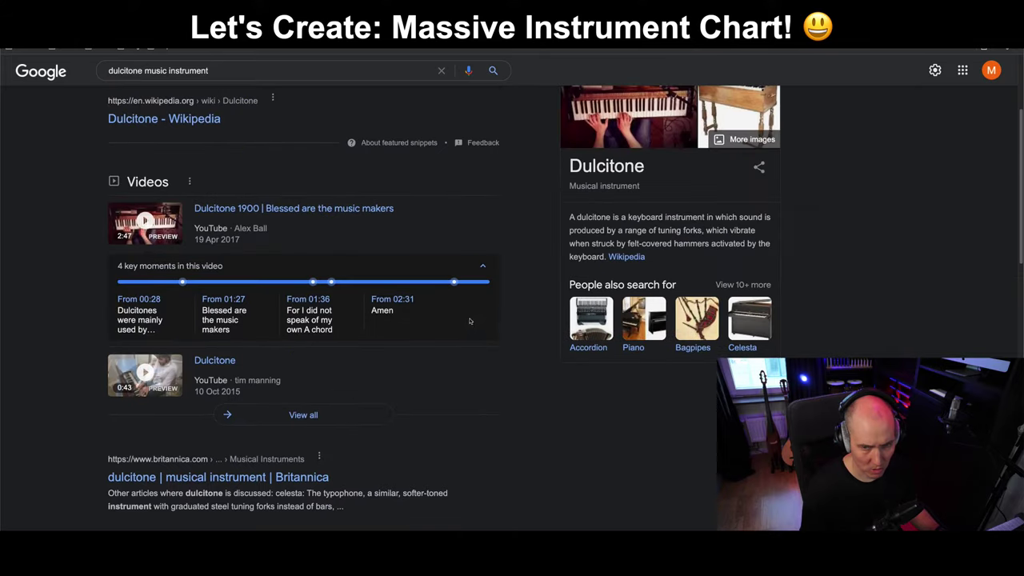
scroll(565, 445, "up", 3)
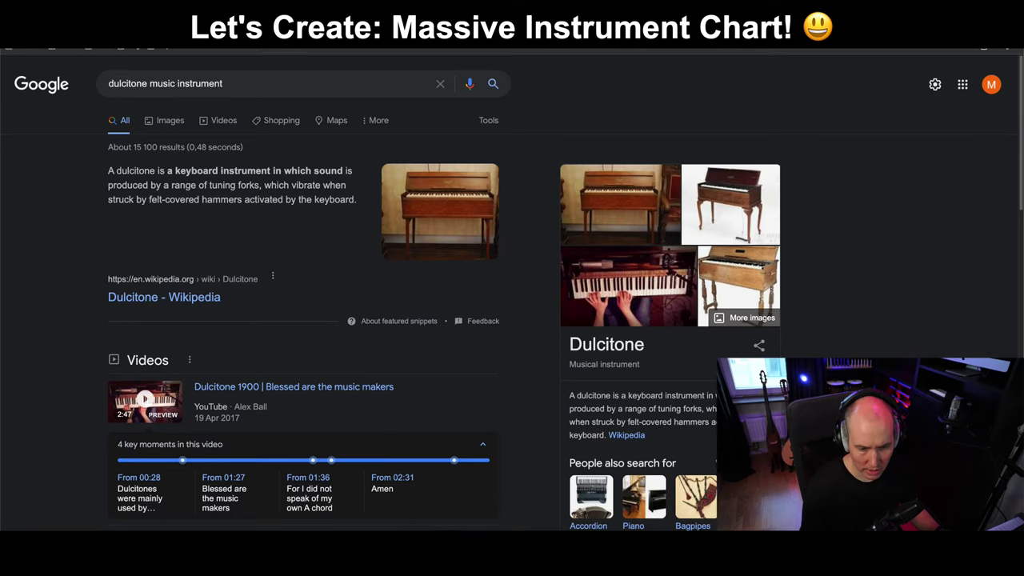
Switch to the Notes app and add a Dulcitone bullet below Harpsichord in the KEYS list.
key("super+Tab")
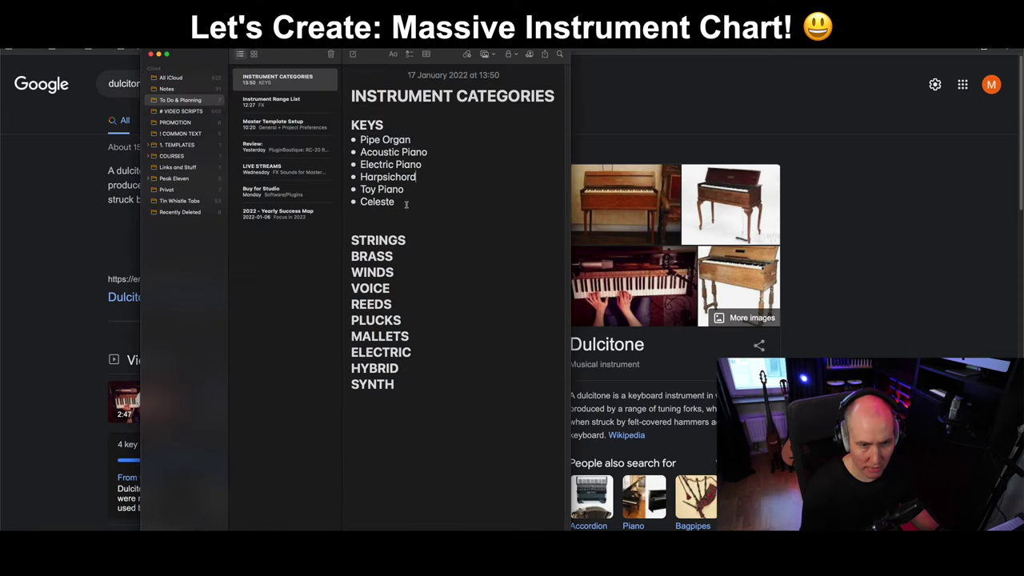
left_click(439, 177)
key("Return")
type("D")
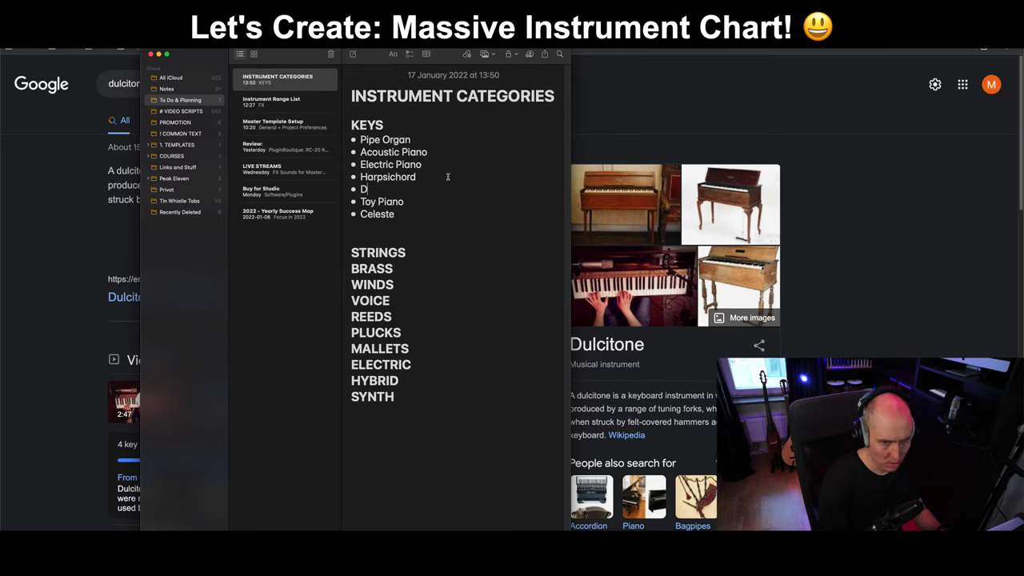
type("ulcitone")
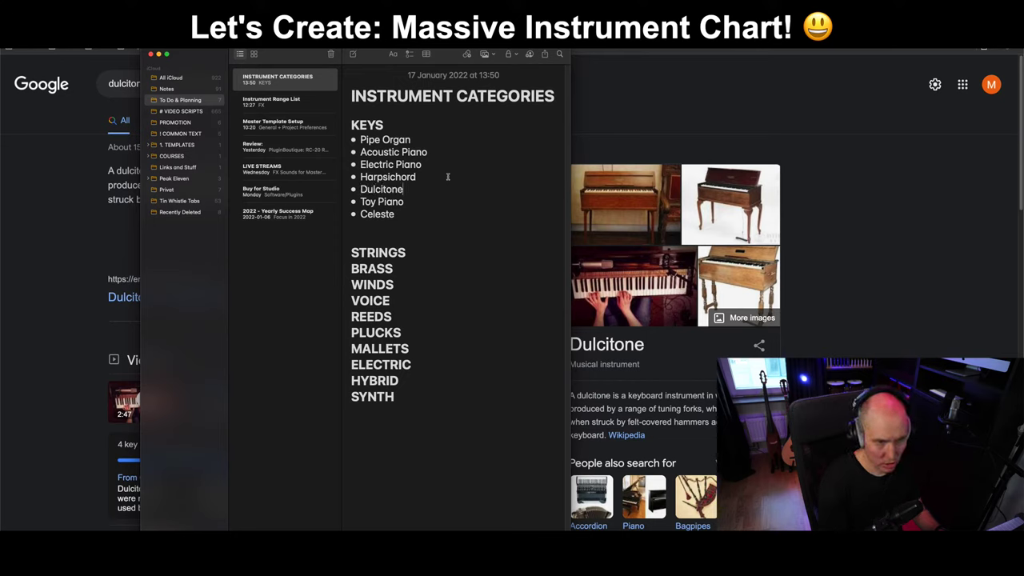
key("Return")
key("BackSpace")
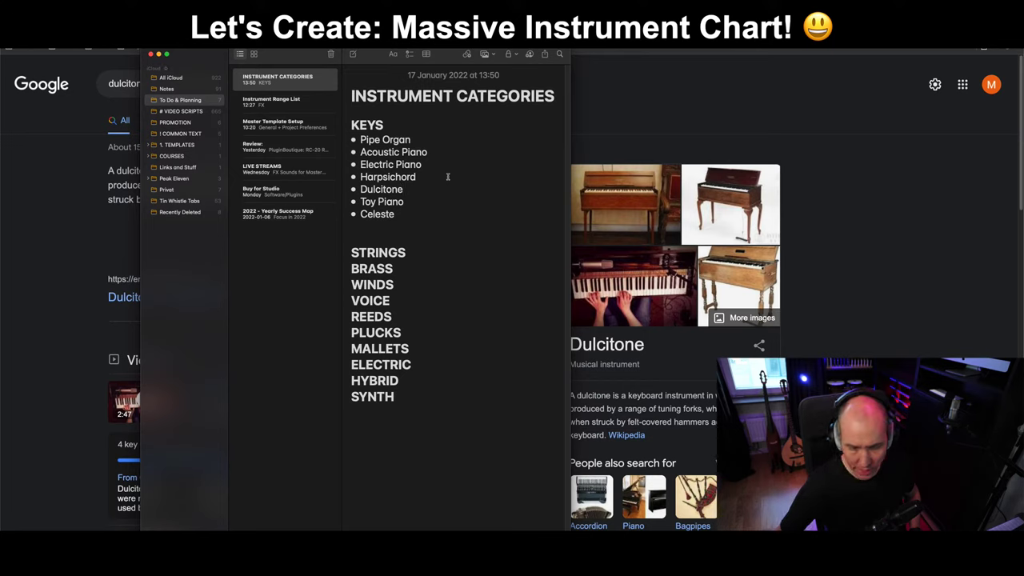
left_click(404, 223)
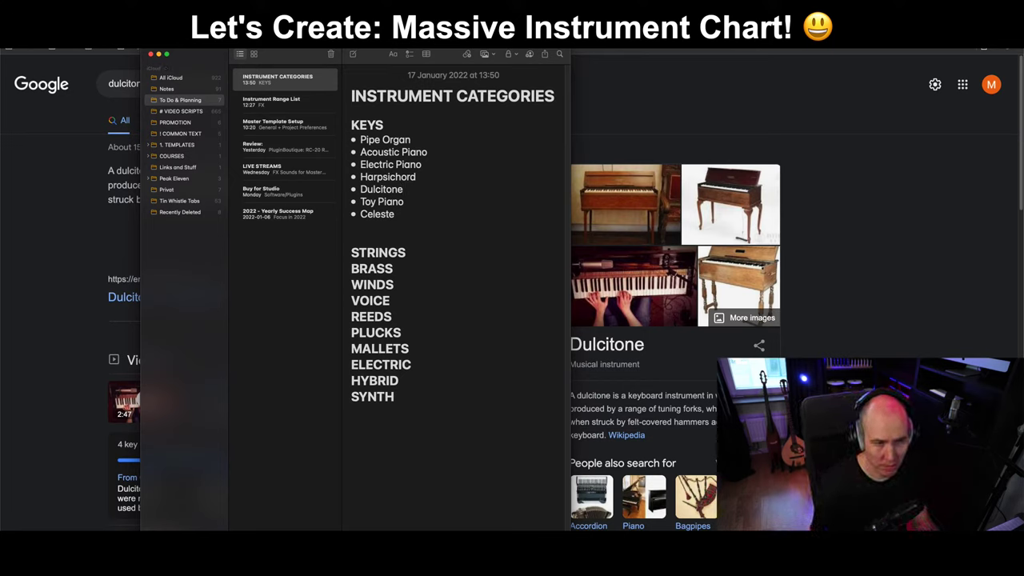
left_click_drag(373, 54, 355, 55)
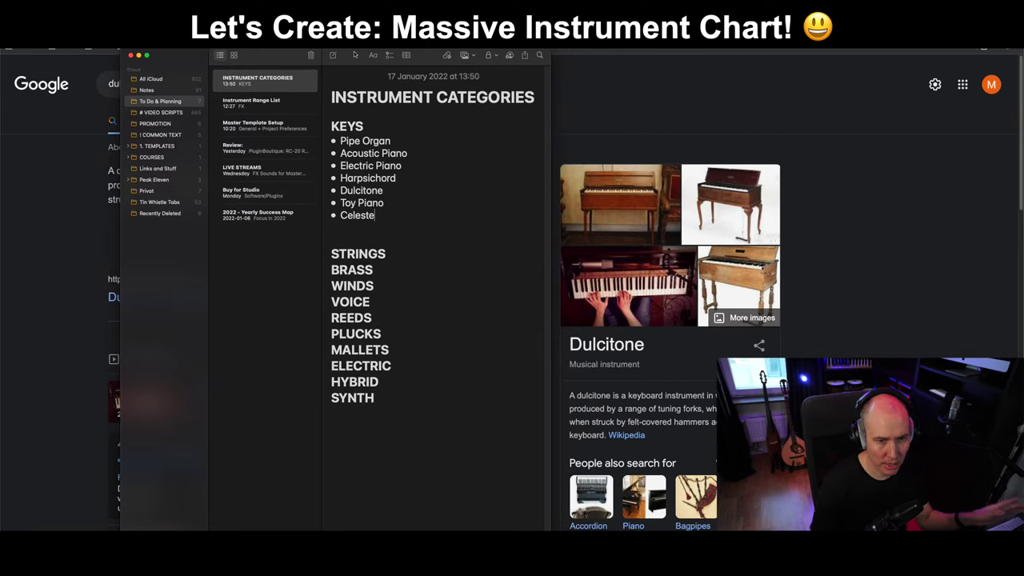
left_click_drag(355, 55, 359, 55)
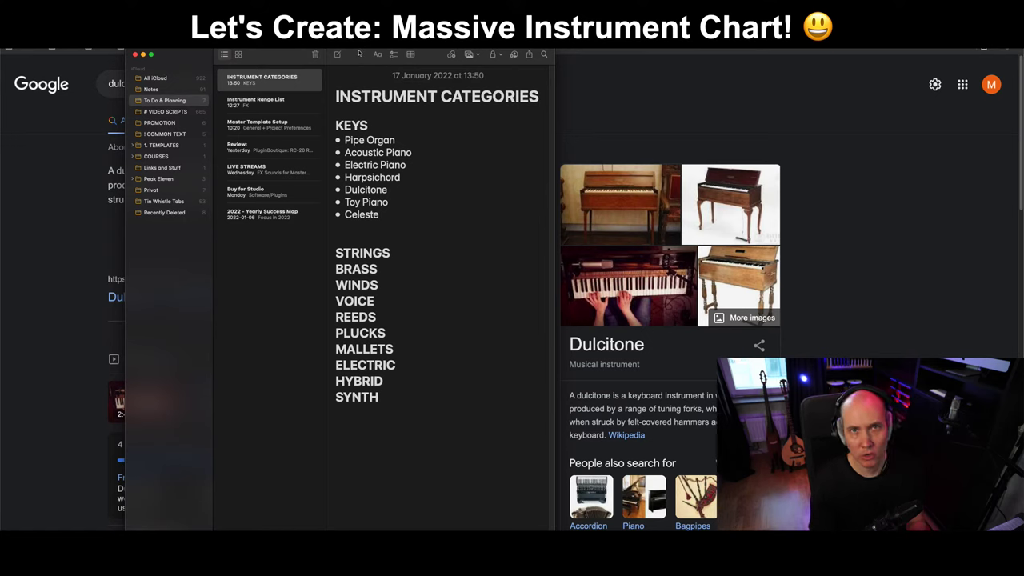
left_click_drag(359, 51, 390, 59)
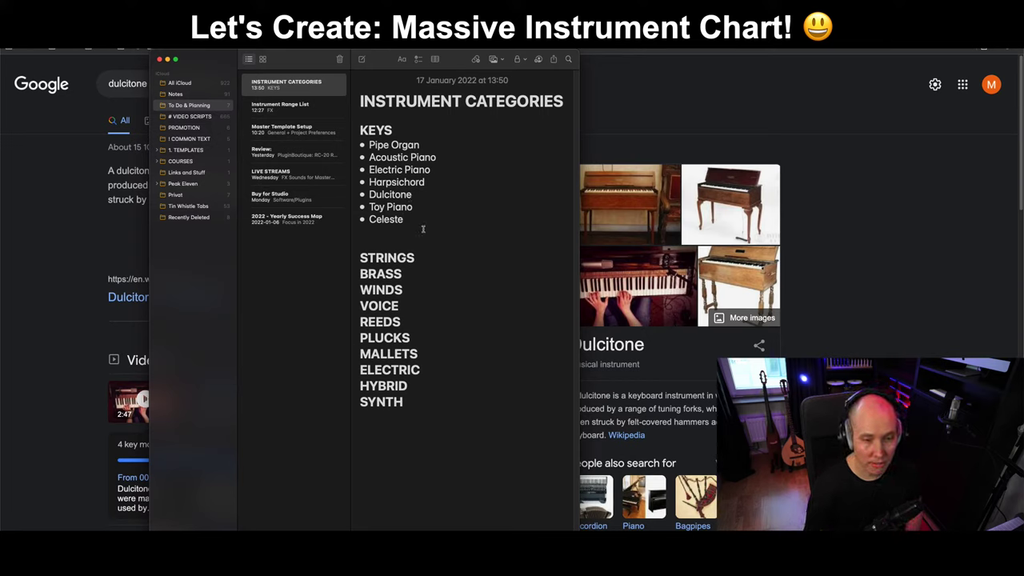
Remove the extra blank line above the STRINGS heading and insert empty lines between STRINGS and BRASS.
left_click(403, 244)
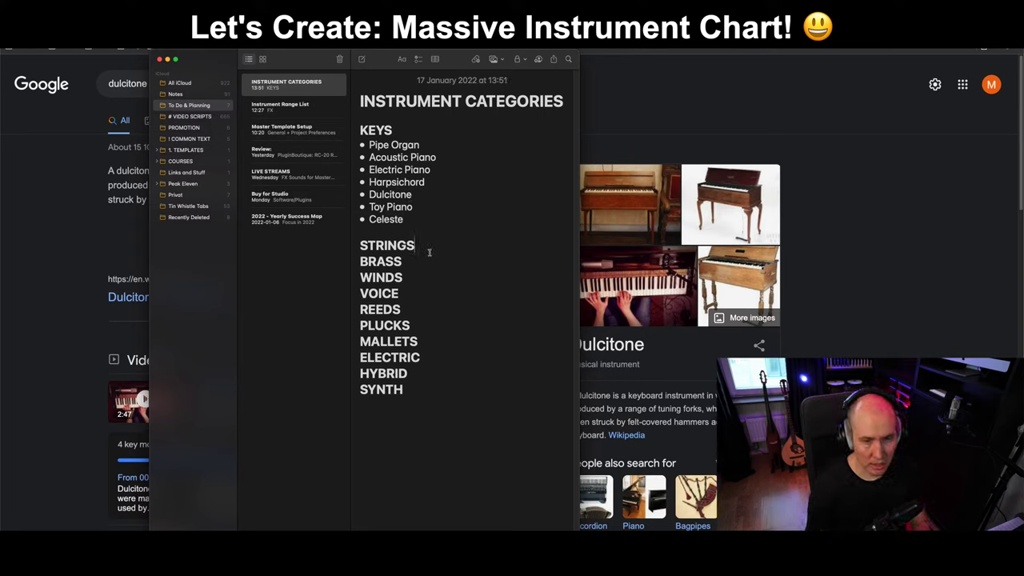
key("ctrl+super+Down")
key("Return")
key("Up")
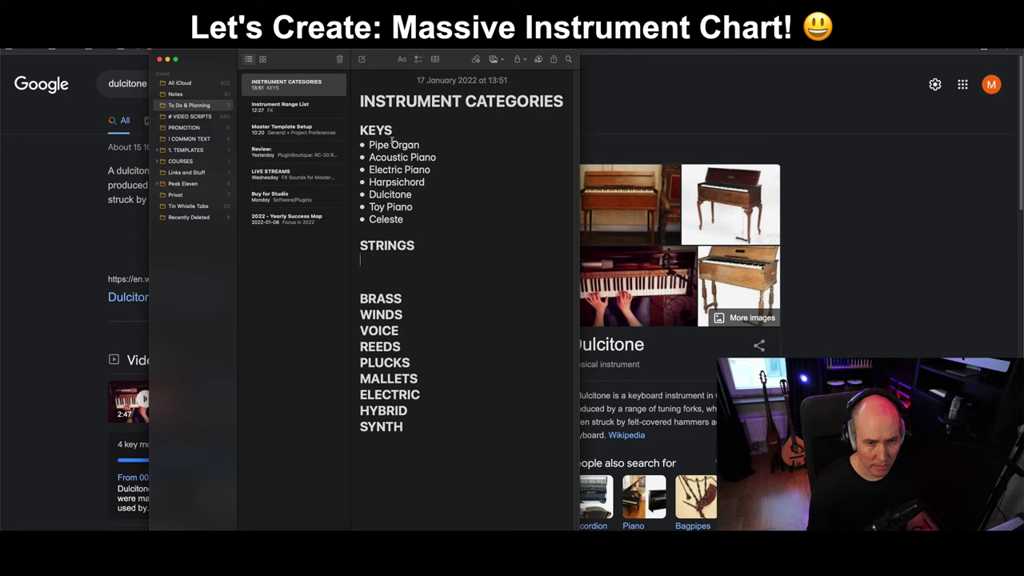
Rename the Electric Piano entry in the KEYS list as Electric Keys.
double_click(413, 173)
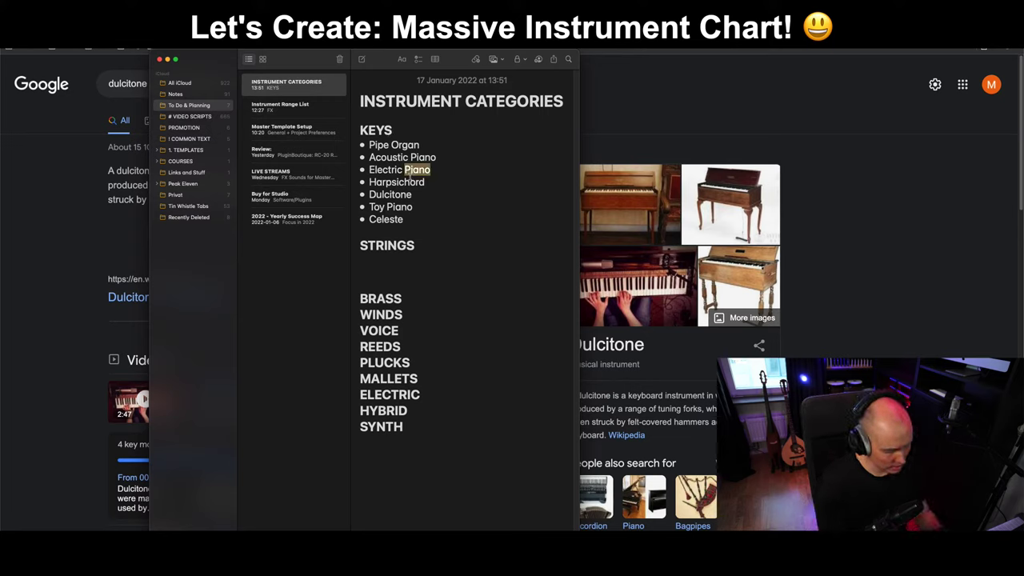
type("Keys")
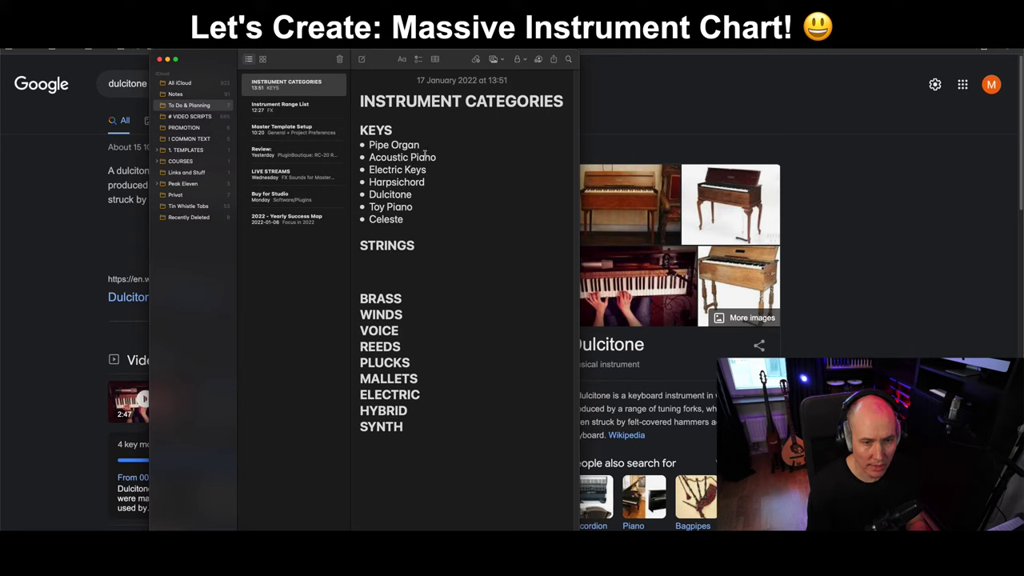
Start a bulleted list on the empty line below the STRINGS heading.
left_click_drag(421, 146, 367, 146)
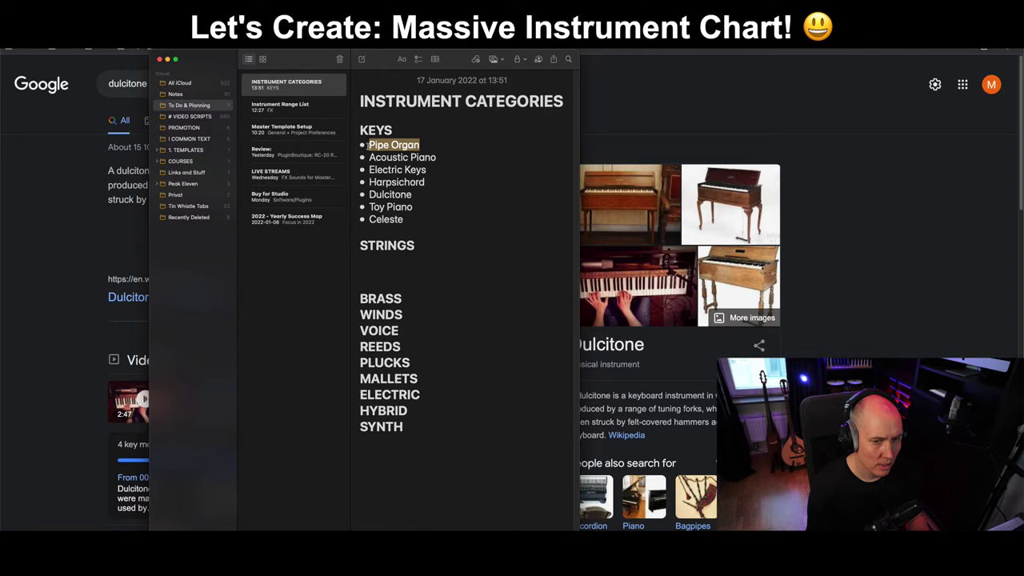
left_click(412, 256)
type("*")
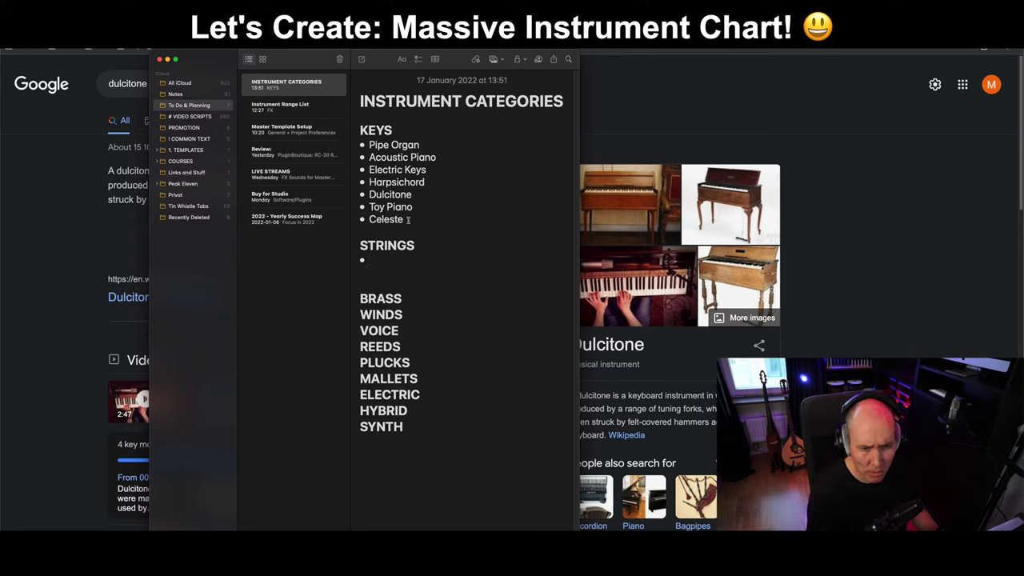
Move the Celeste entry in the KEYS list up between Dulcitone and Toy Piano.
left_click_drag(410, 221, 354, 221)
key("super+c")
key("BackSpace")
key("BackSpace")
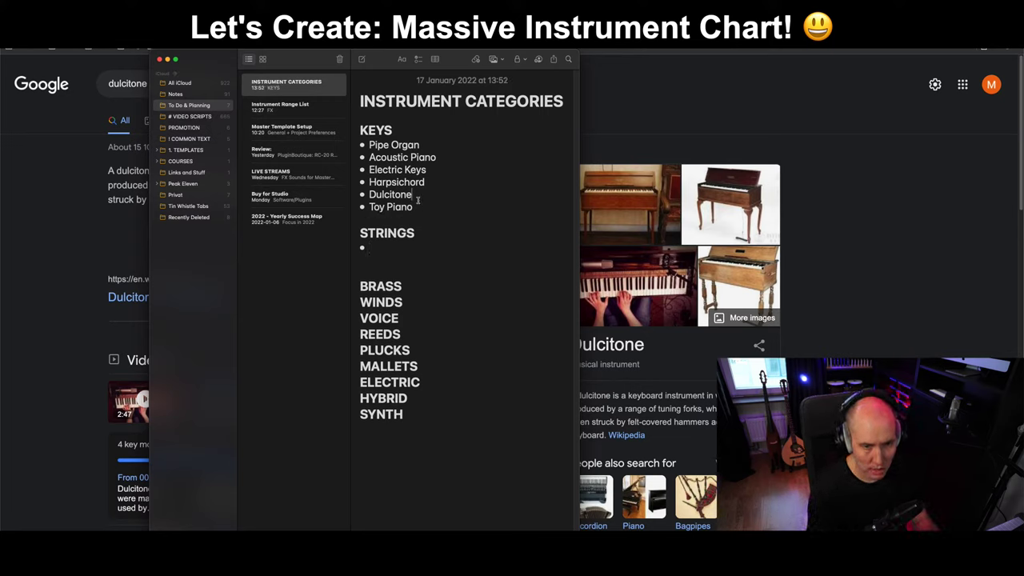
left_click(416, 196)
key("Return")
key("super+v")
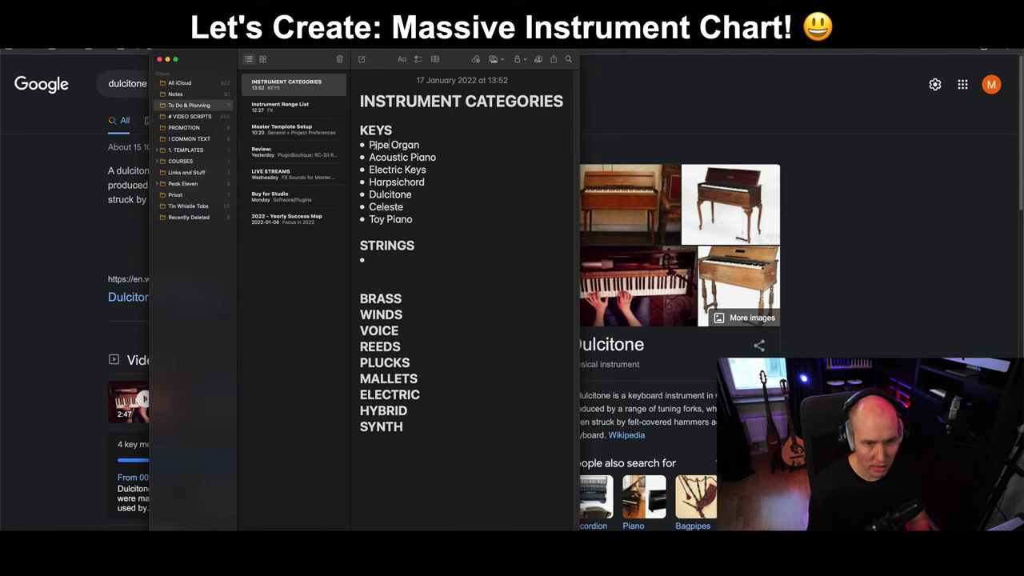
left_click_drag(369, 146, 424, 151)
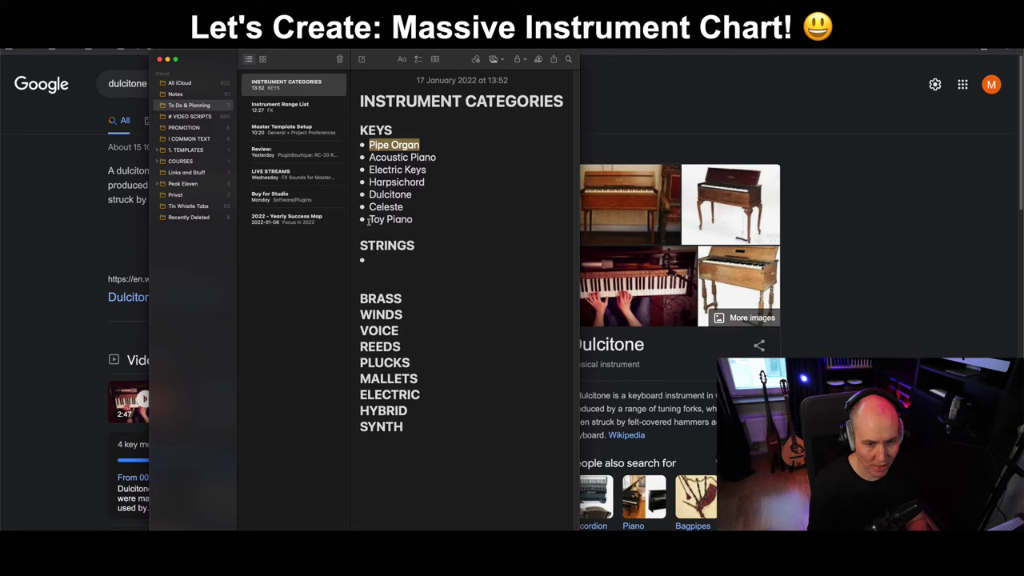
left_click_drag(368, 221, 415, 222)
Enter Double Basses and Cellos as the first two bullets of the STRINGS list.
left_click(378, 260)
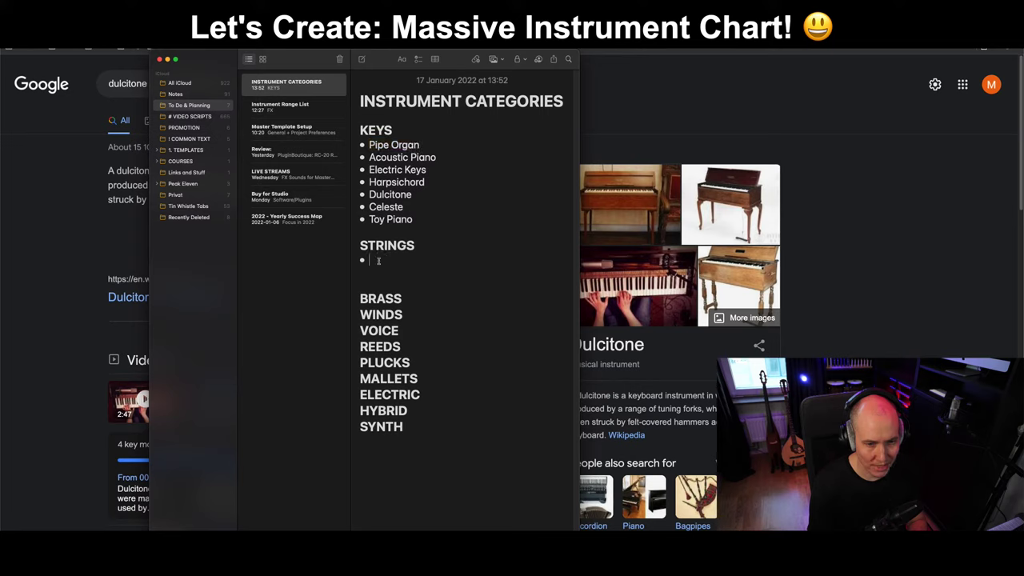
type("D")
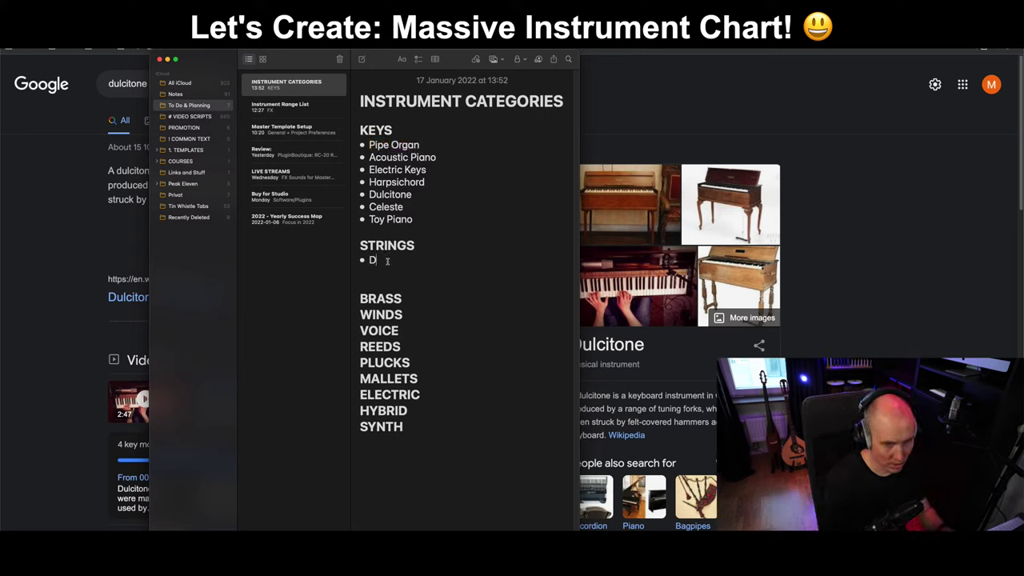
type("ouble Basses")
key("Return")
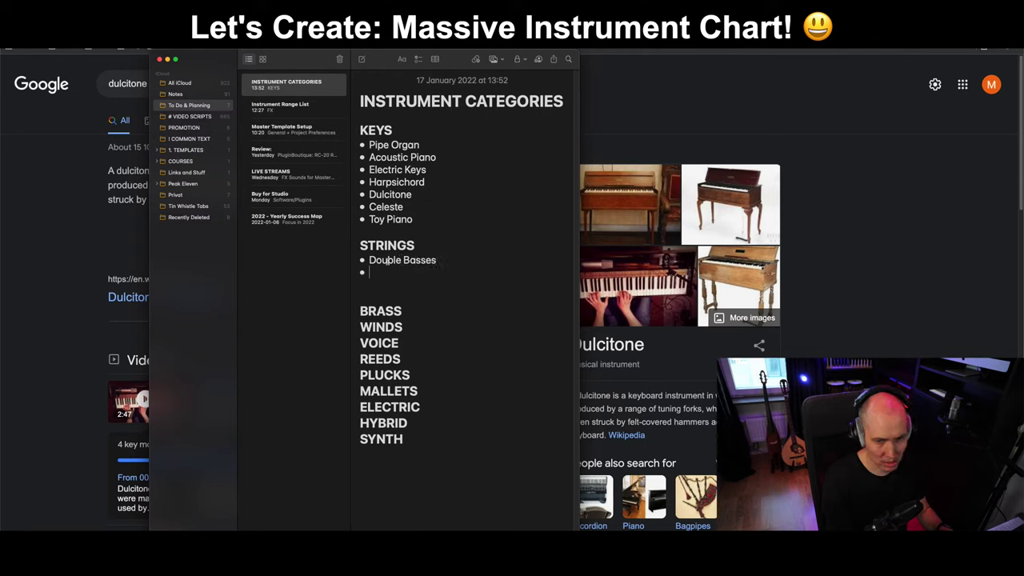
type("Cellos")
key("Return")
Add Violas, Violins and Erhu as separate bullets below Cellos in the STRINGS list.
type("C")
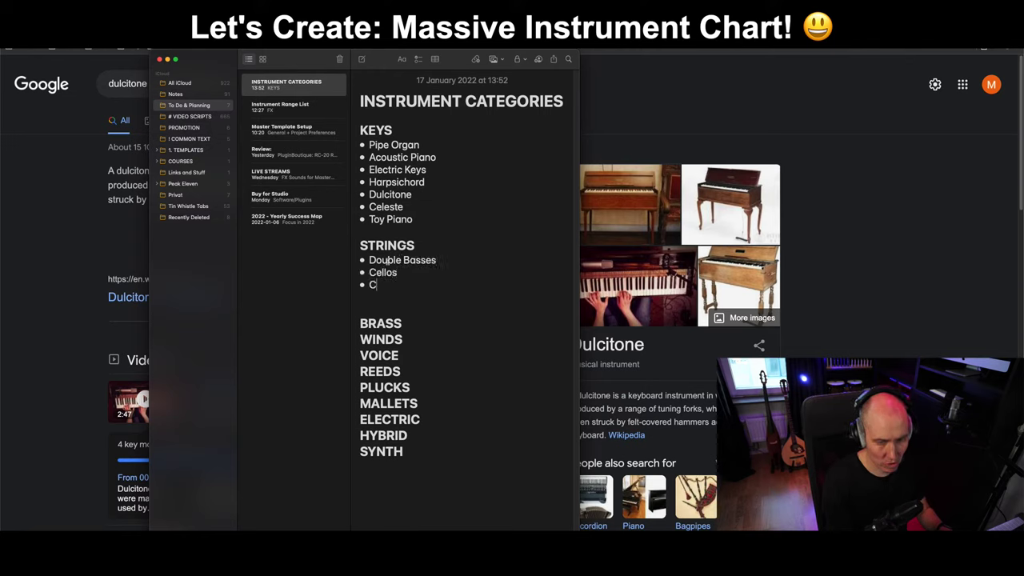
key("BackSpace")
type("Violas")
key("Return")
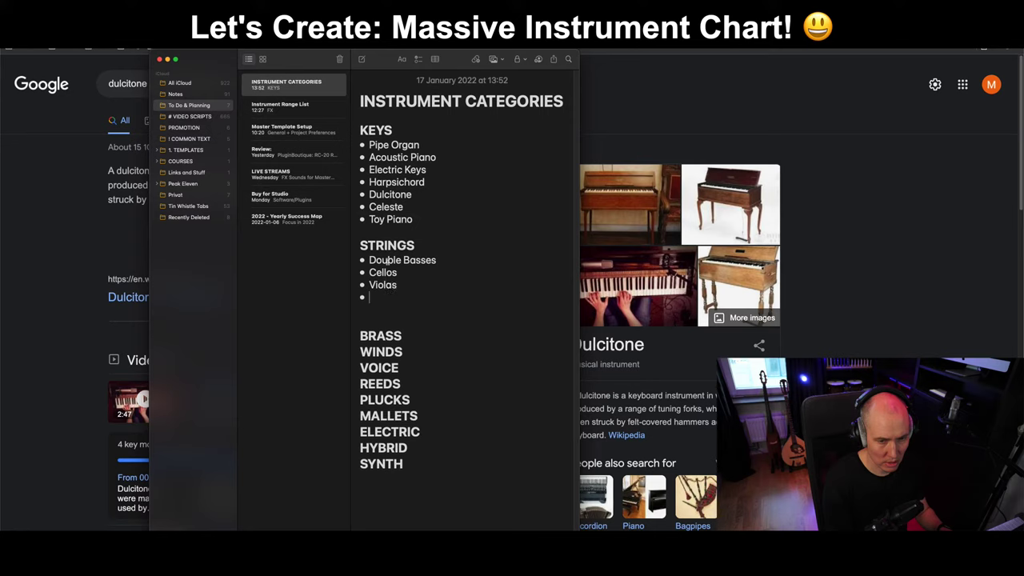
type("Violins")
key("Return")
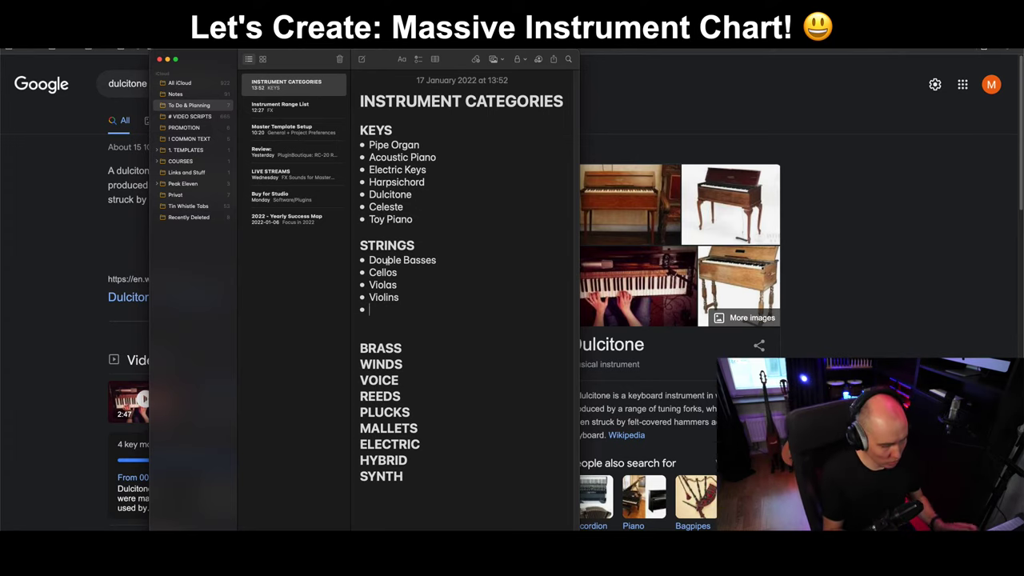
type("E")
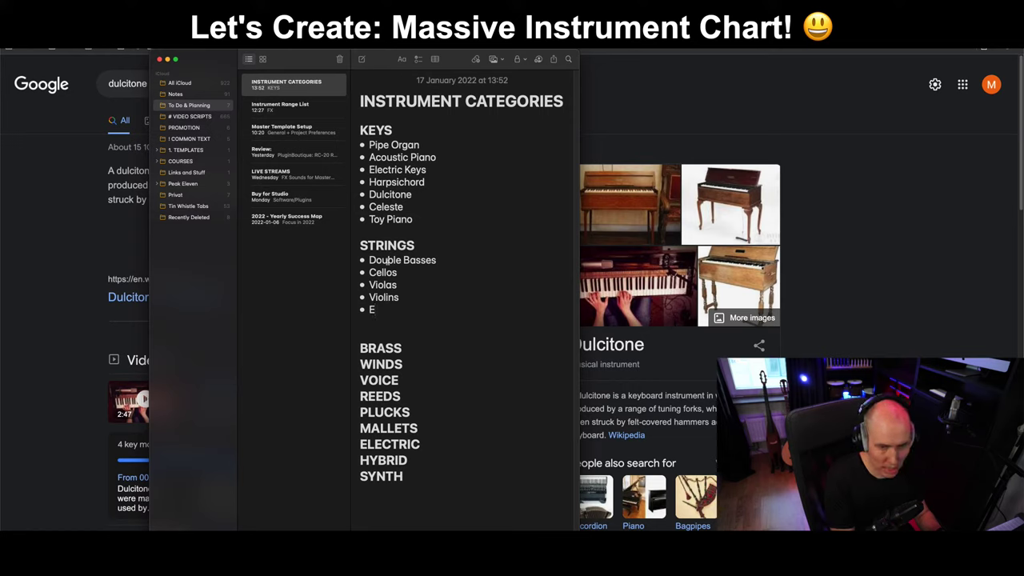
type("rhu")
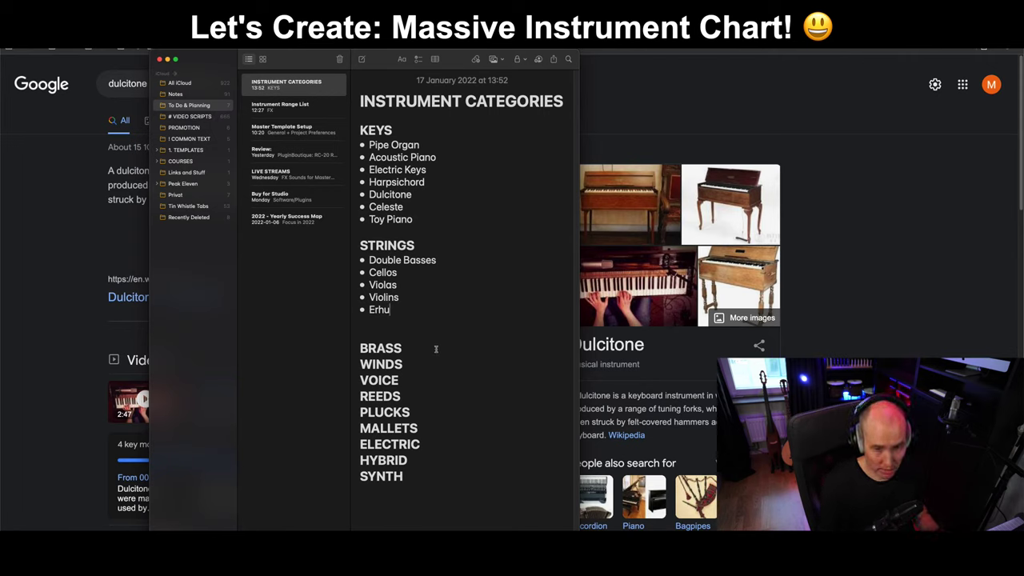
Add Tagelharpa as a new bullet below Erhu in the STRINGS list.
key("Return")
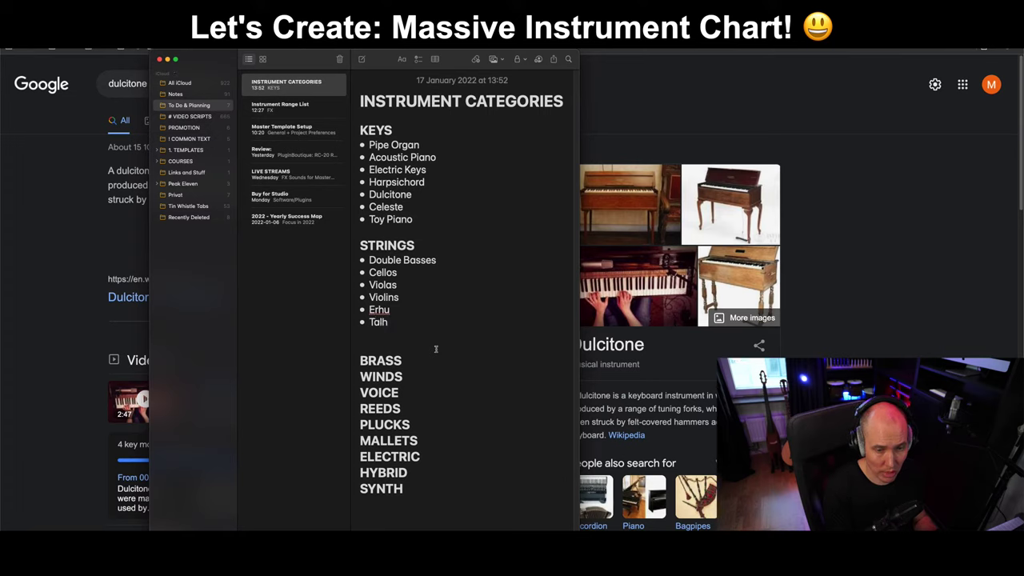
key("BackSpace")
type("gelharpa")
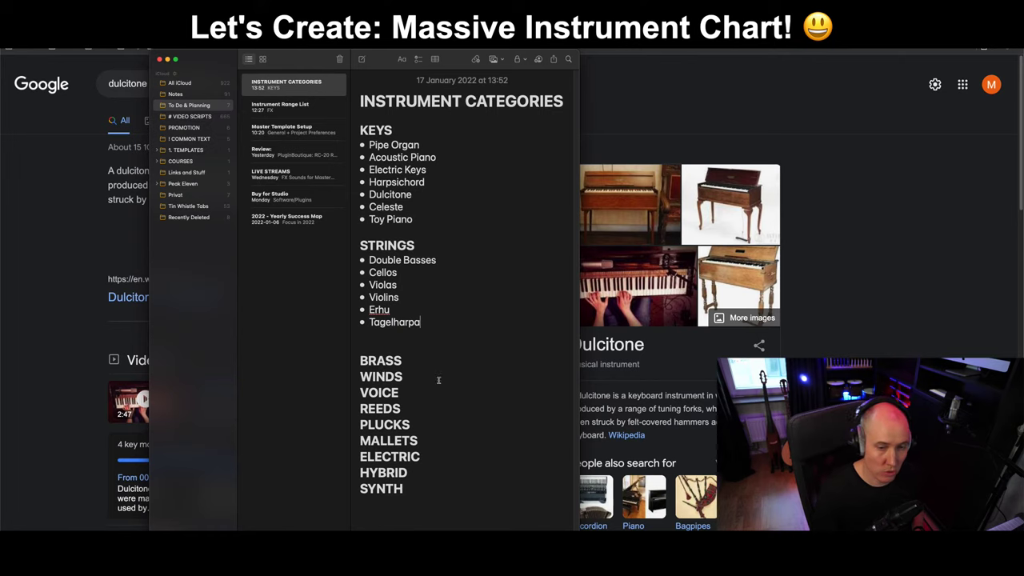
Switch to the browser and search Google for "rebeca music instrument".
key("super+Tab")
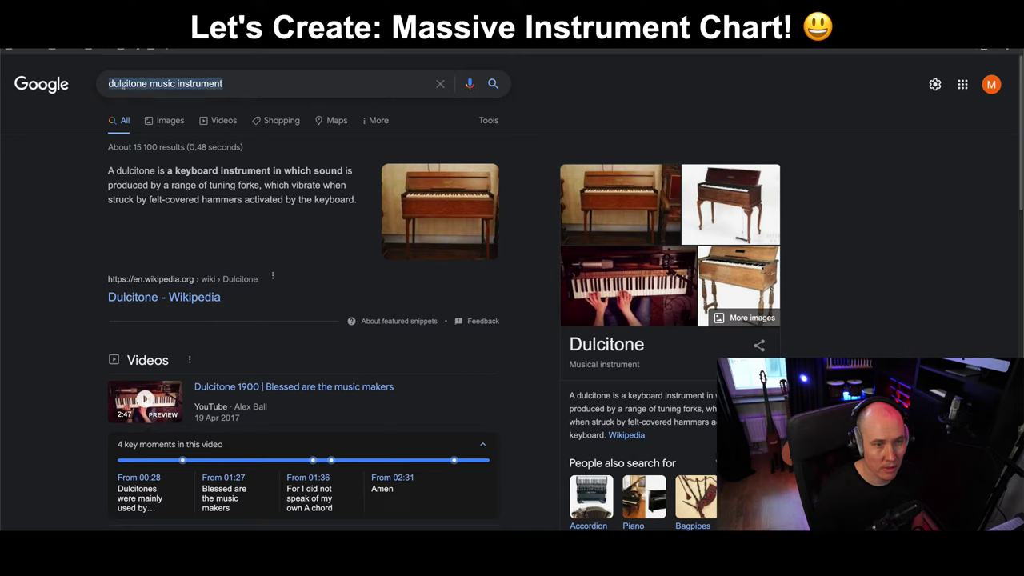
left_click(279, 80)
left_click_drag(253, 83, 108, 83)
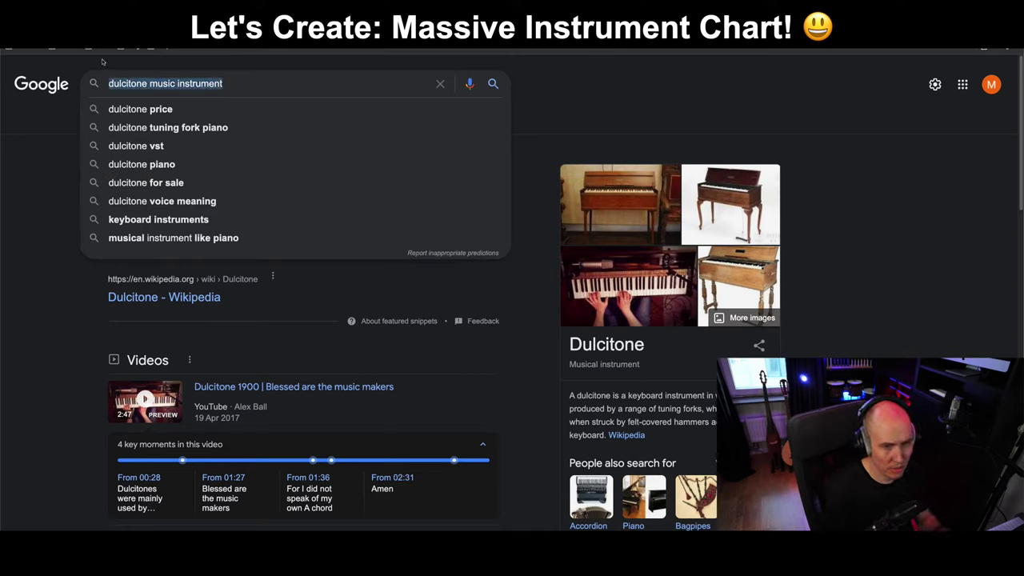
double_click(126, 83)
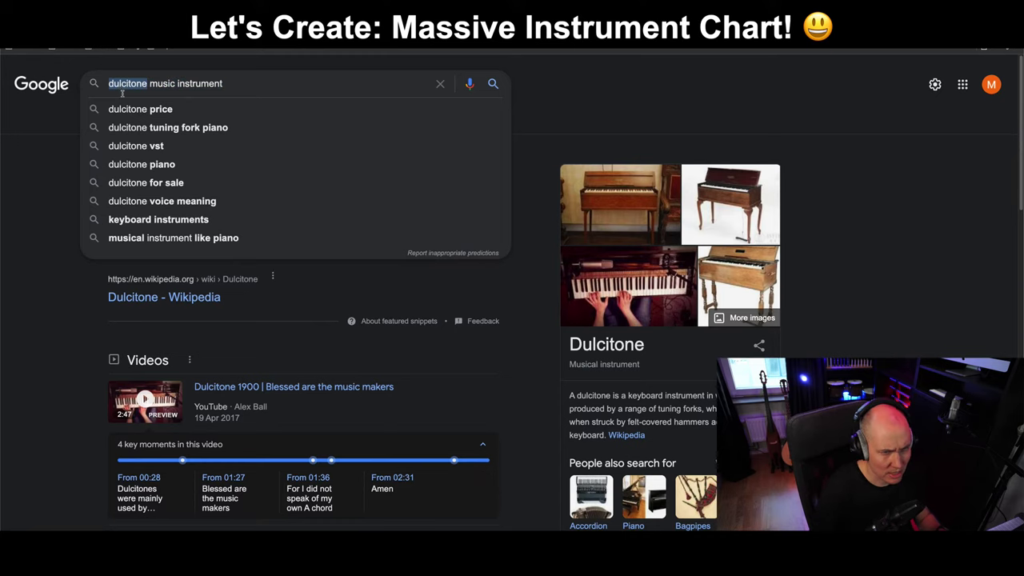
type("rebeca")
key("Return")
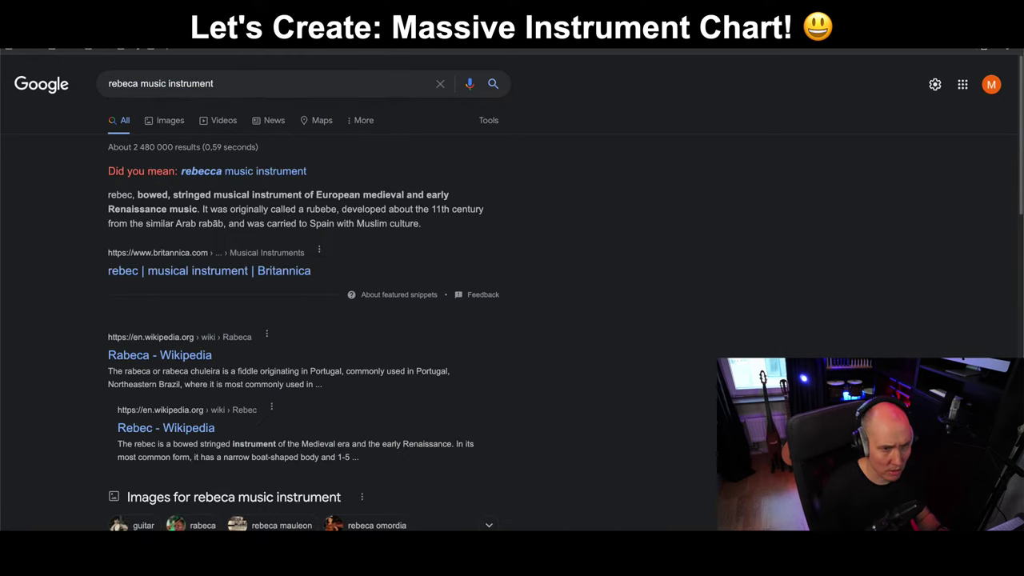
Correct the Google query to "rebecs music instrument" and search again.
left_click(138, 83)
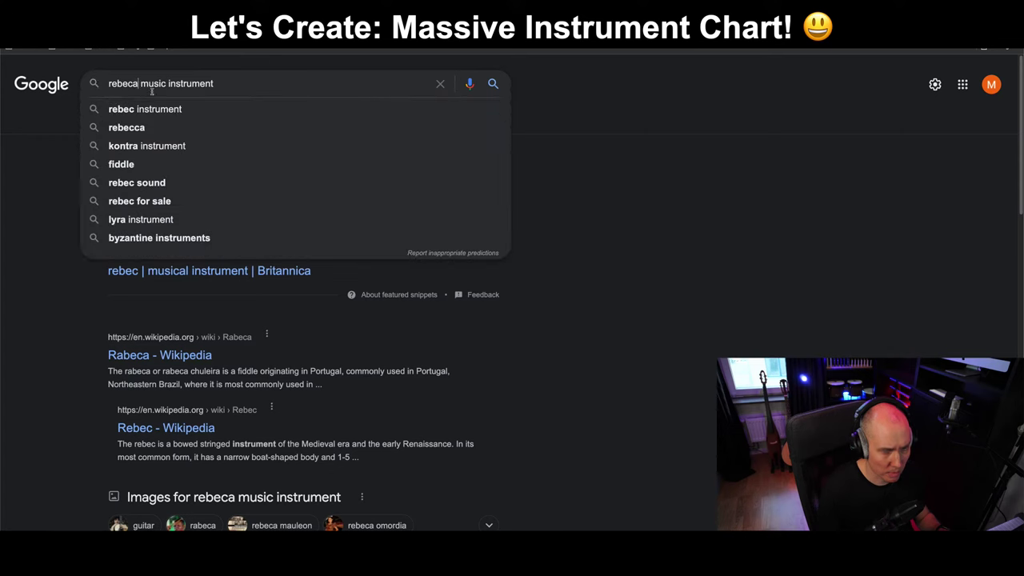
key("BackSpace")
type("s")
key("Return")
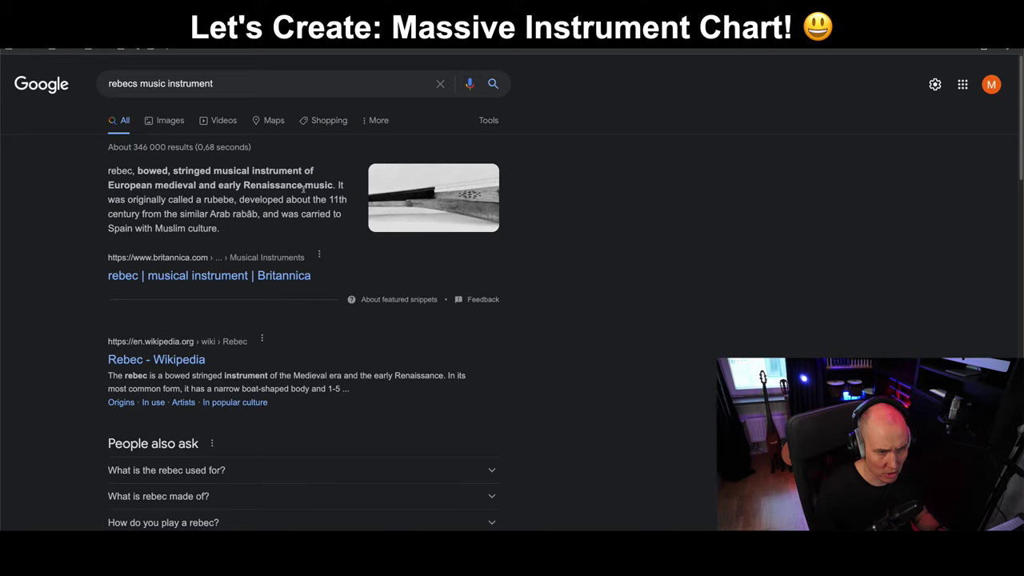
Open the Britannica article on the rebec and check its string tuning.
left_click(231, 279)
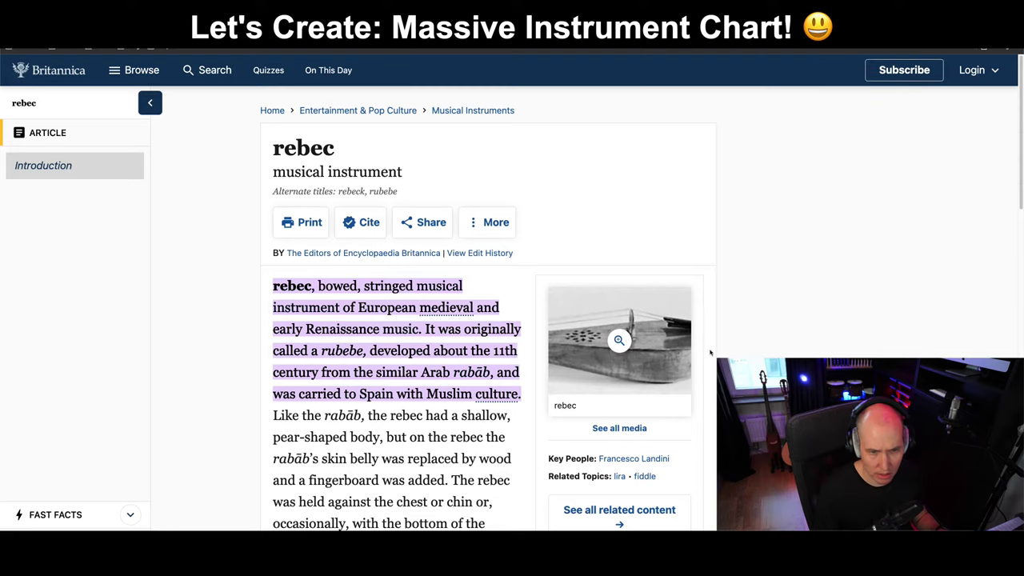
scroll(461, 384, "down", 3)
scroll(462, 384, "up", 3)
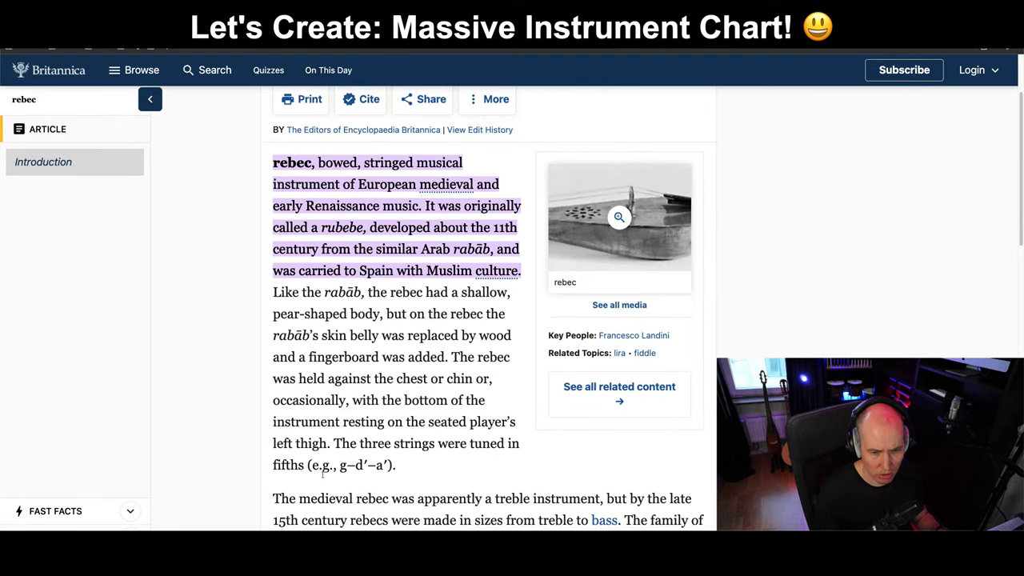
left_click_drag(360, 469, 389, 468)
left_click(443, 470)
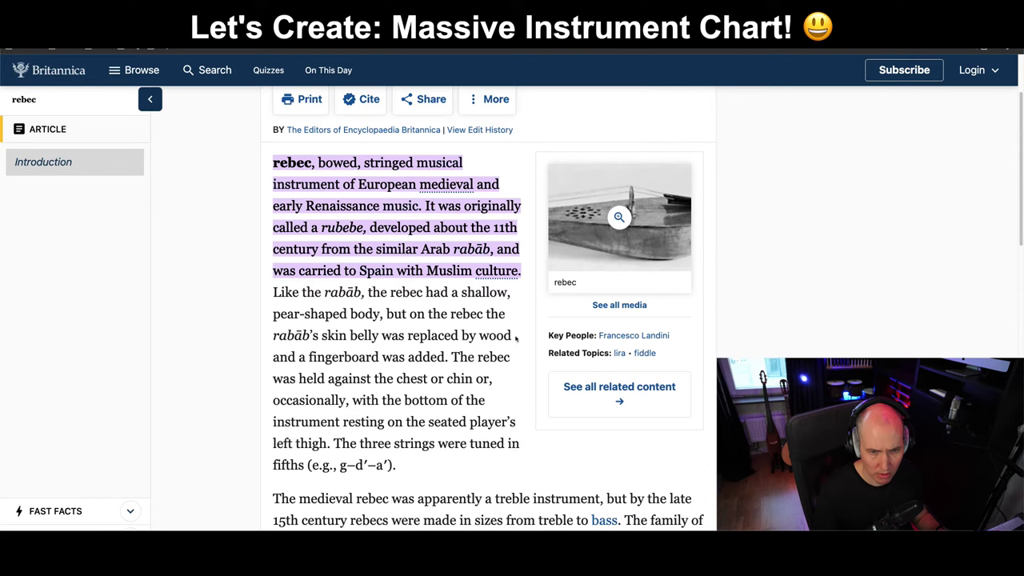
Switch back to Notes and add a Rebecs bullet between Erhu and Tagelharpa in the STRINGS list.
key("super+Tab")
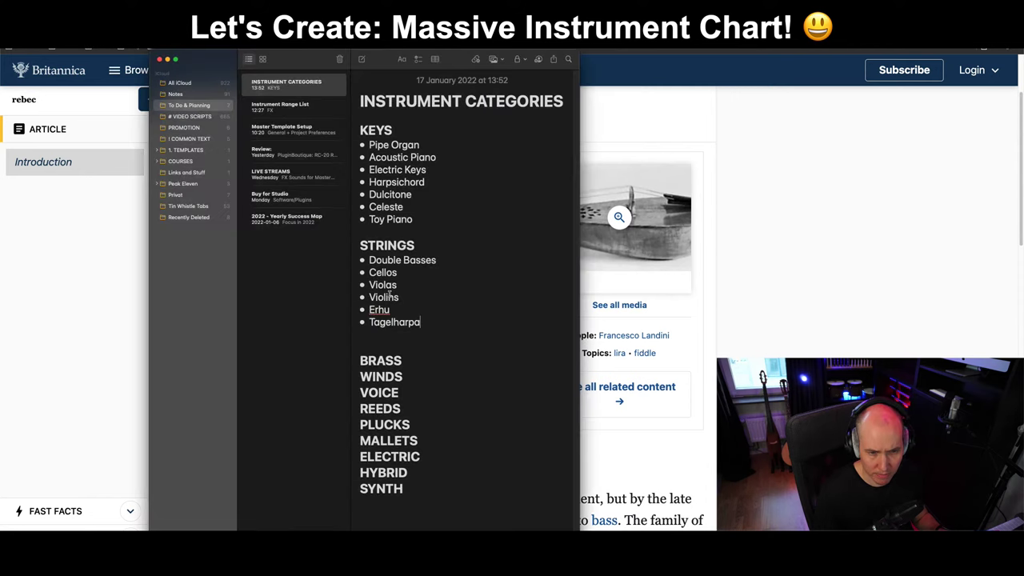
key("Return")
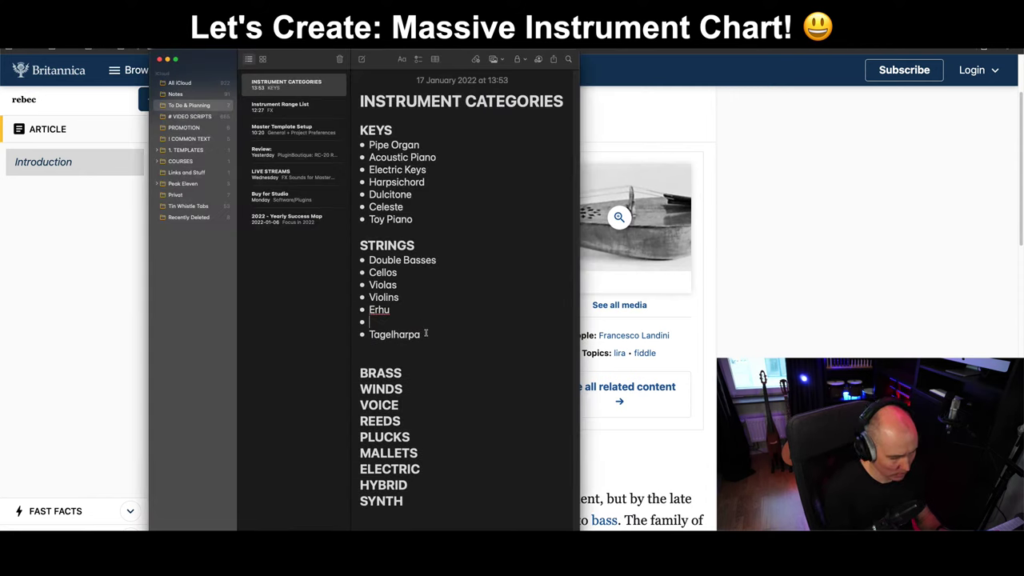
type("Rebecs")
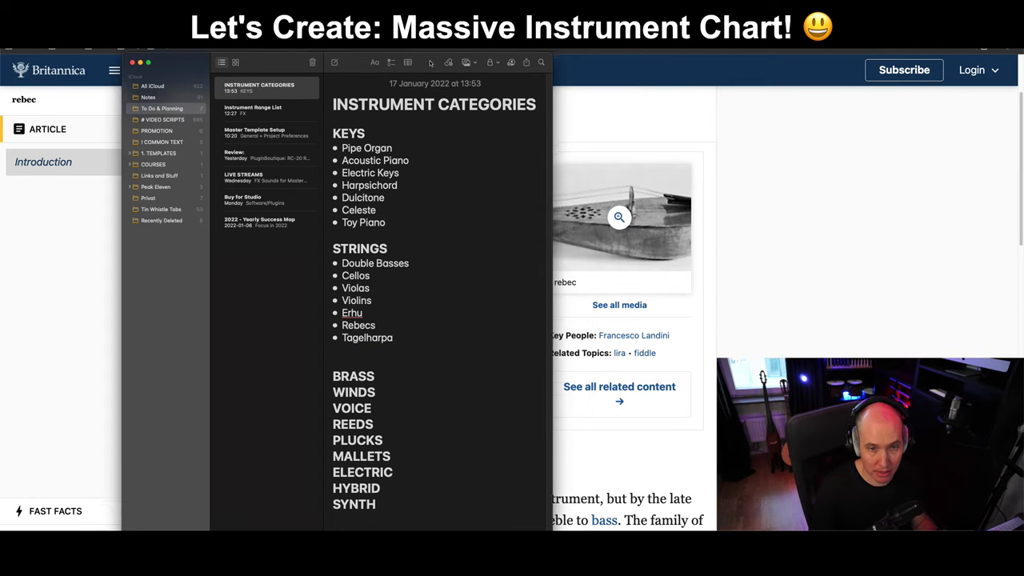
Remove the extra empty line between the STRINGS list and the BRASS heading.
left_click_drag(457, 65, 430, 65)
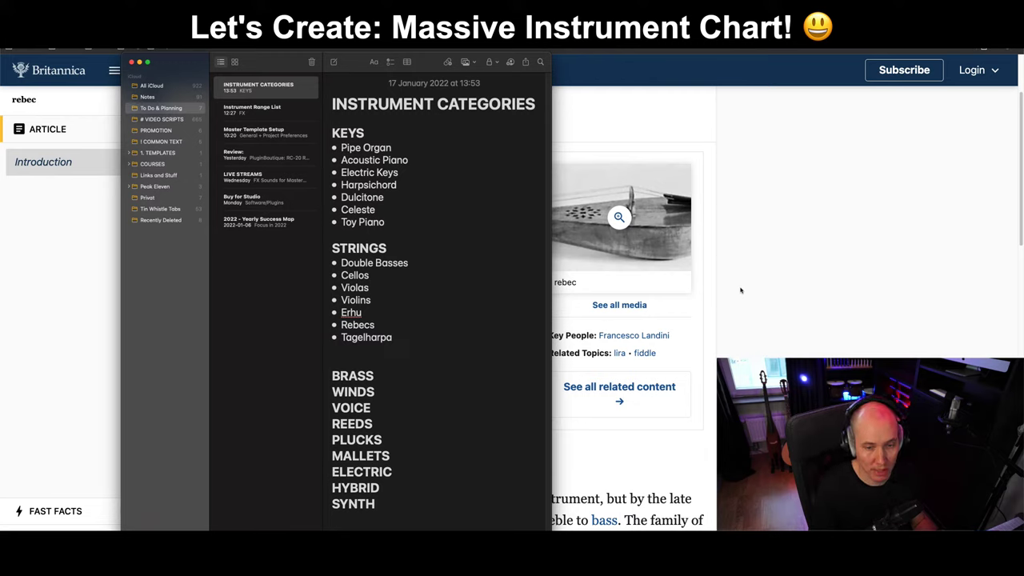
left_click(396, 340)
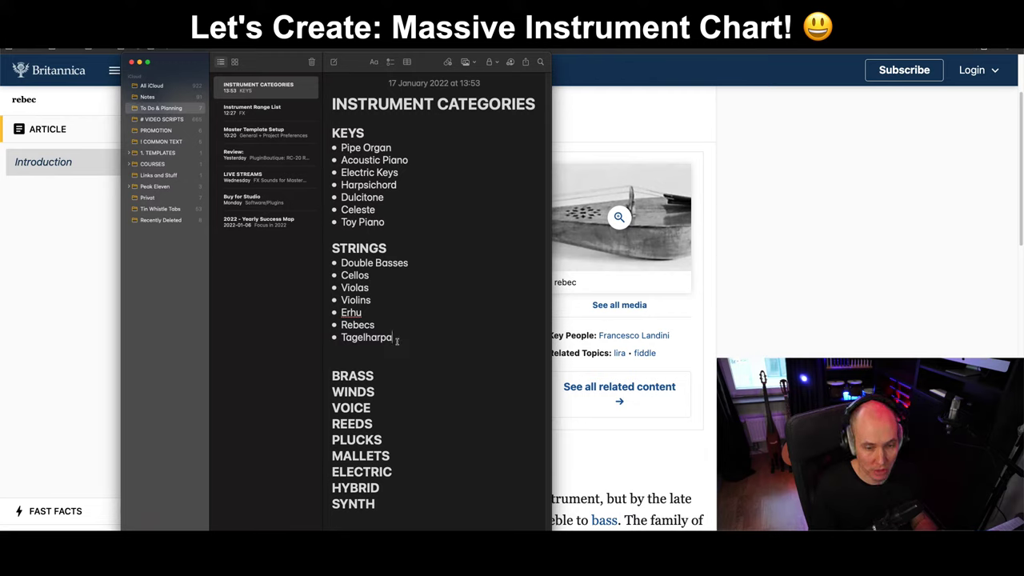
left_click(361, 355)
key("BackSpace")
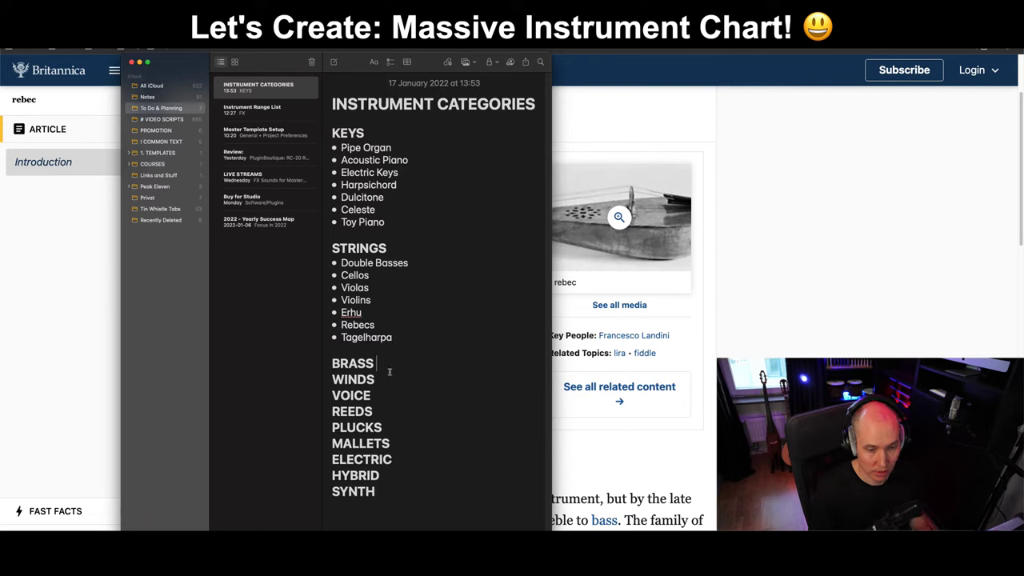
Try a bulleted list below the BRASS heading, remove its bullet and leave one empty line above WINDS.
left_click(390, 370)
key("Return")
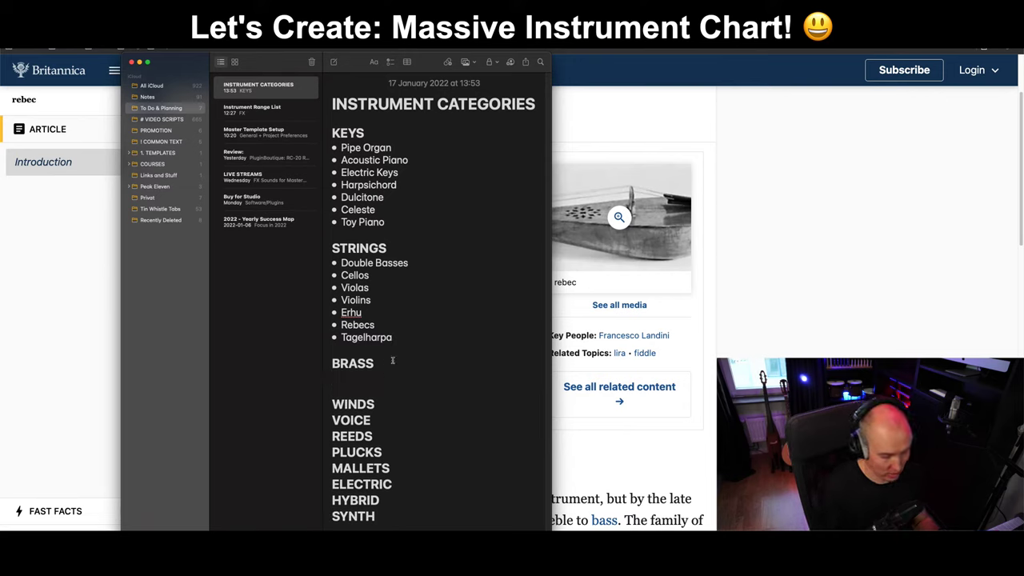
key("super+shift+l")
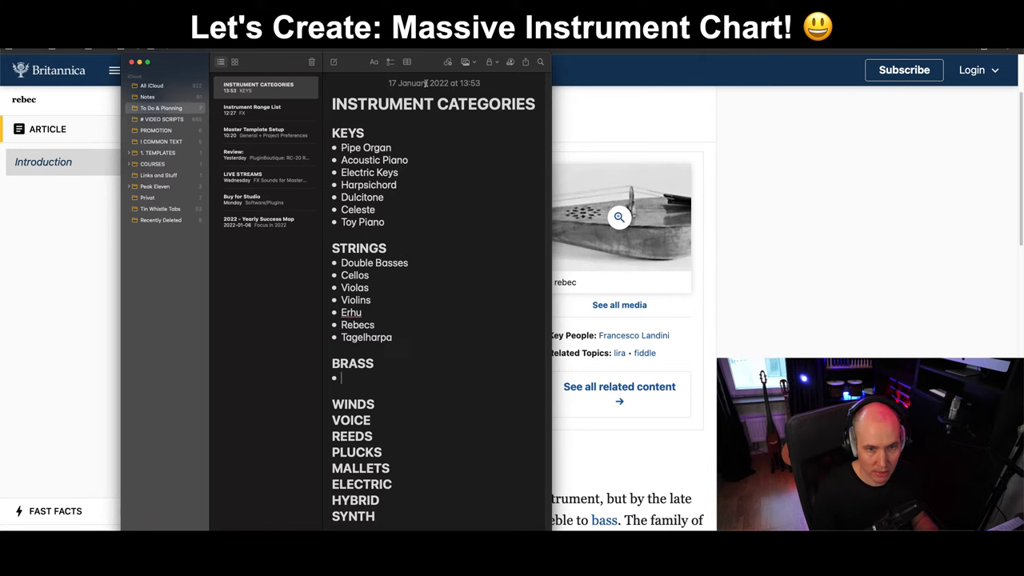
left_click_drag(429, 68, 467, 51)
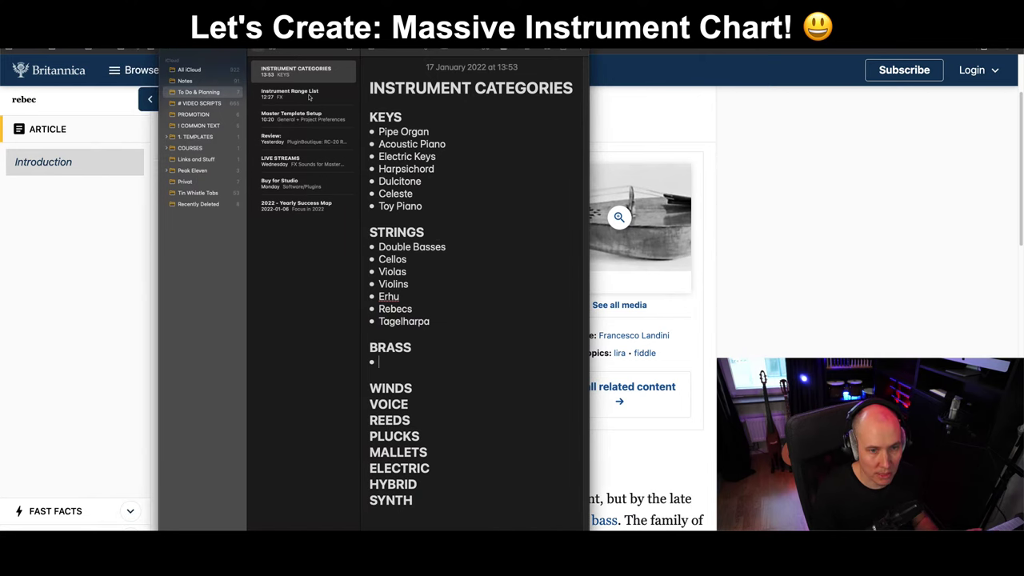
key("BackSpace")
key("BackSpace")
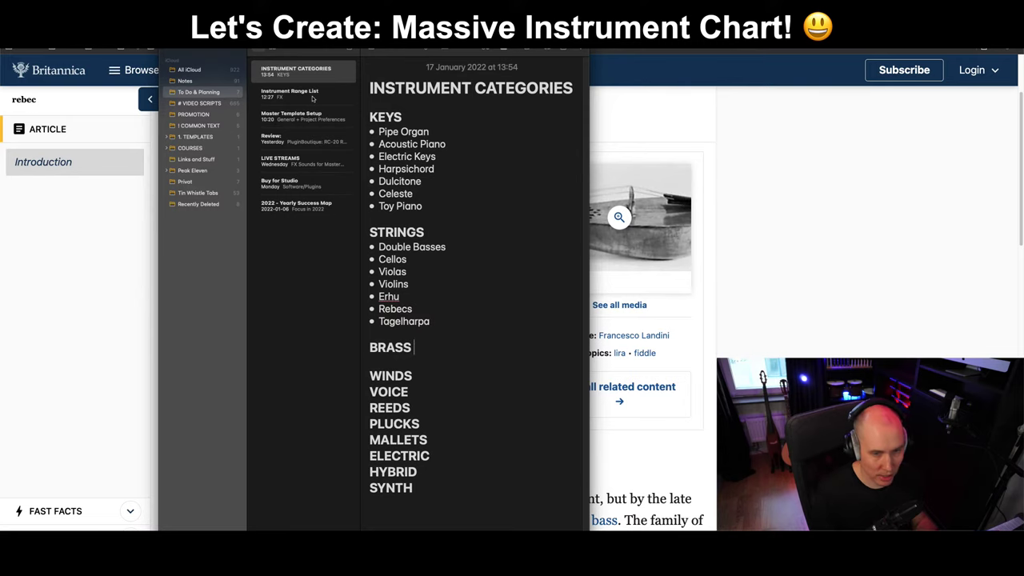
Open the Instrument Range List note and correct "Hurd Gurdy" to "Hurdy Gurdy" in its STRINGS section.
left_click(313, 98)
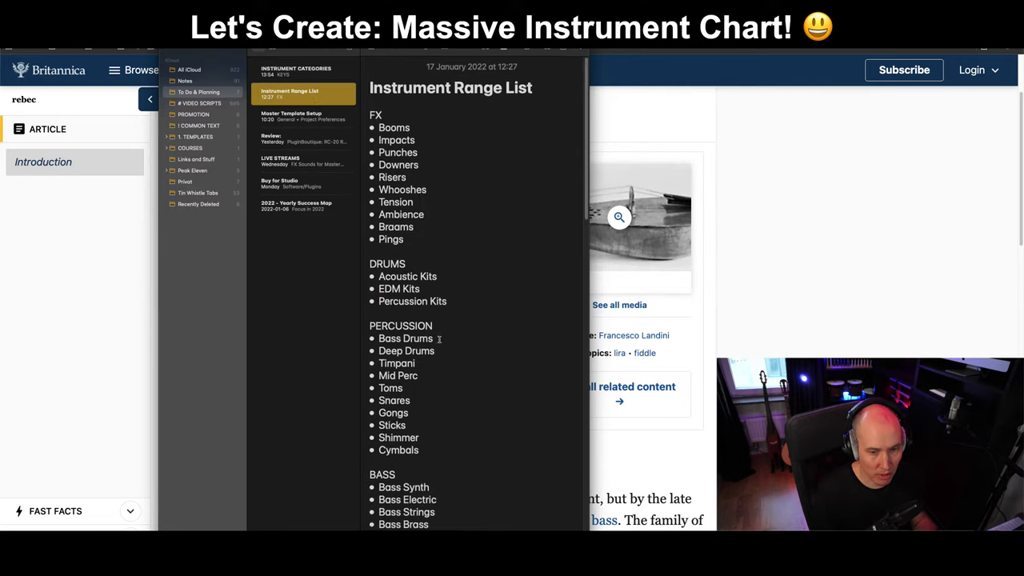
scroll(445, 340, "down", 5)
scroll(449, 347, "down", 10)
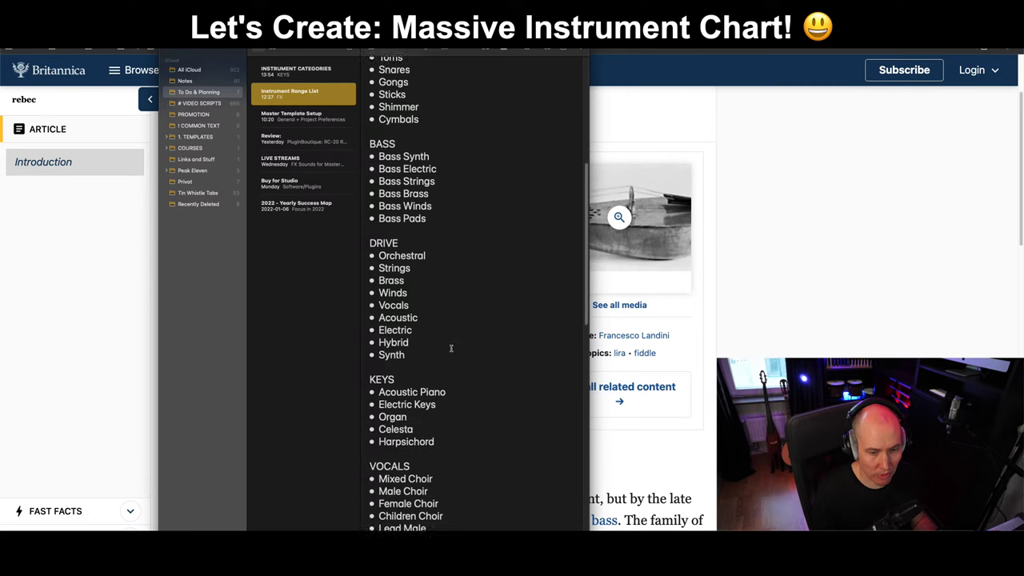
scroll(587, 249, "down", 10)
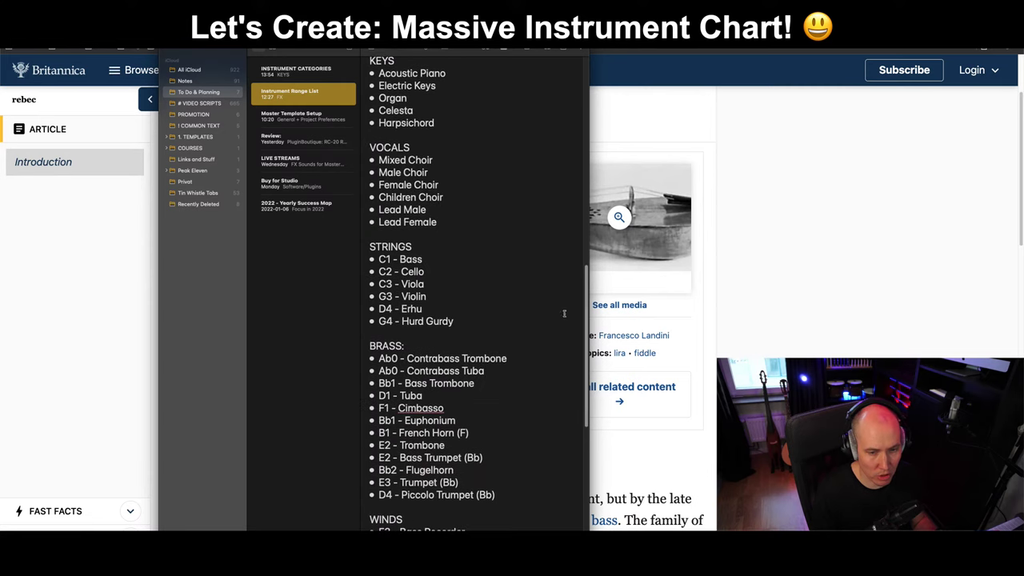
left_click_drag(455, 321, 374, 262)
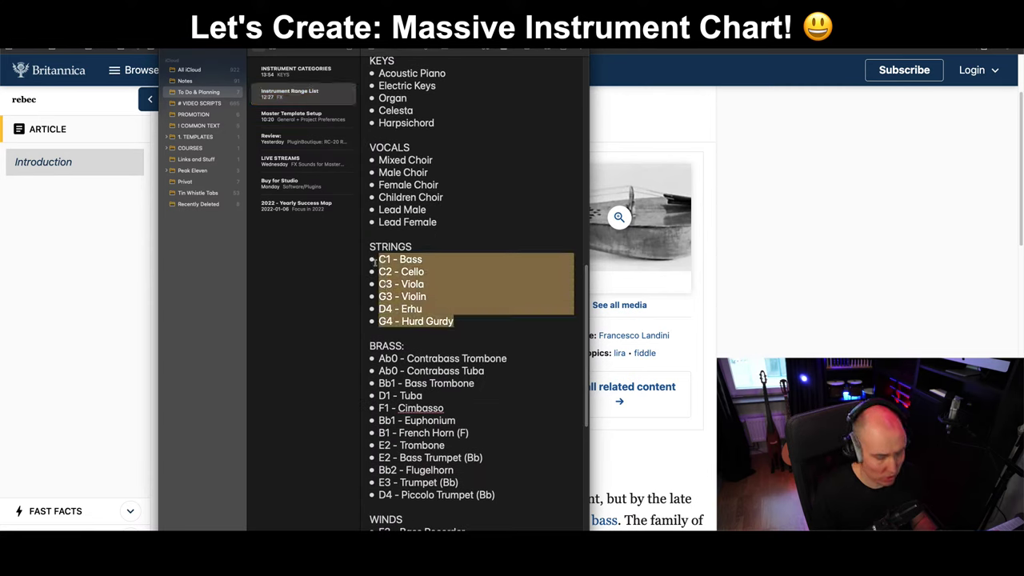
left_click(422, 321)
type("y")
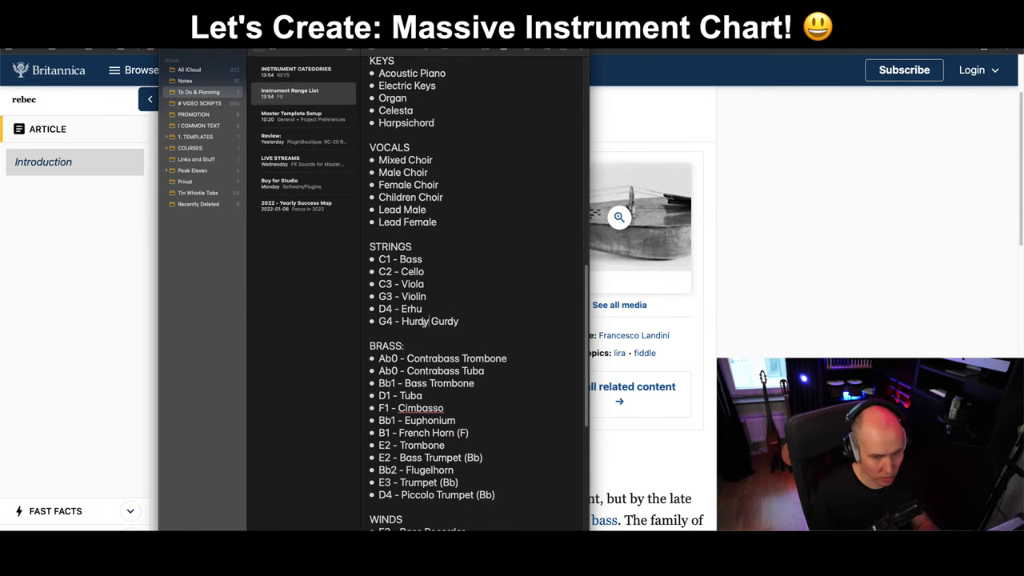
Copy the STRINGS entries, C1 - Bass through G4 - Hurdy Gurdy, and paste them over the STRINGS bullets in the INSTRUMENT CATEGORIES note.
left_click_drag(459, 321, 373, 268)
key("super+c")
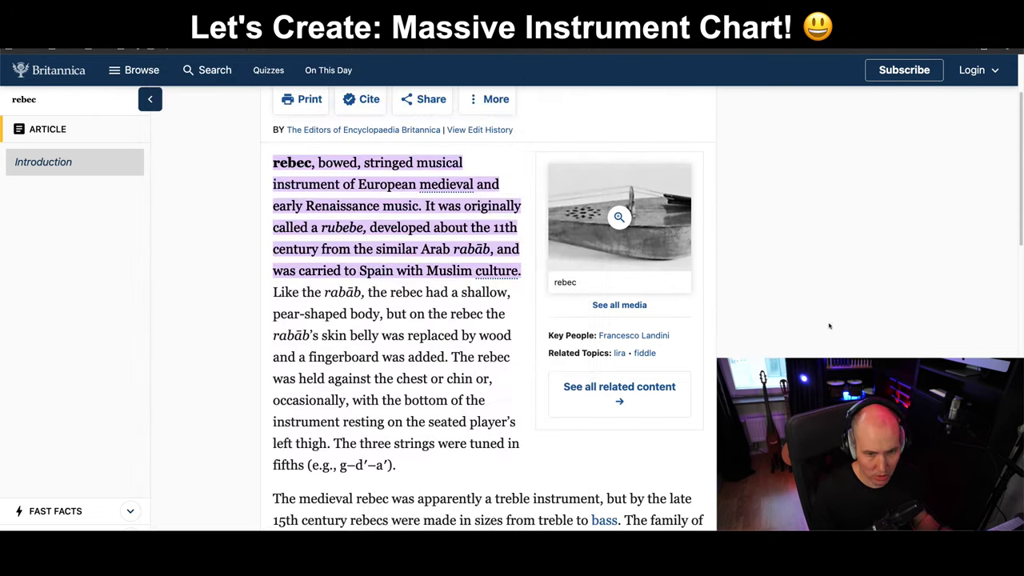
left_click(805, 327)
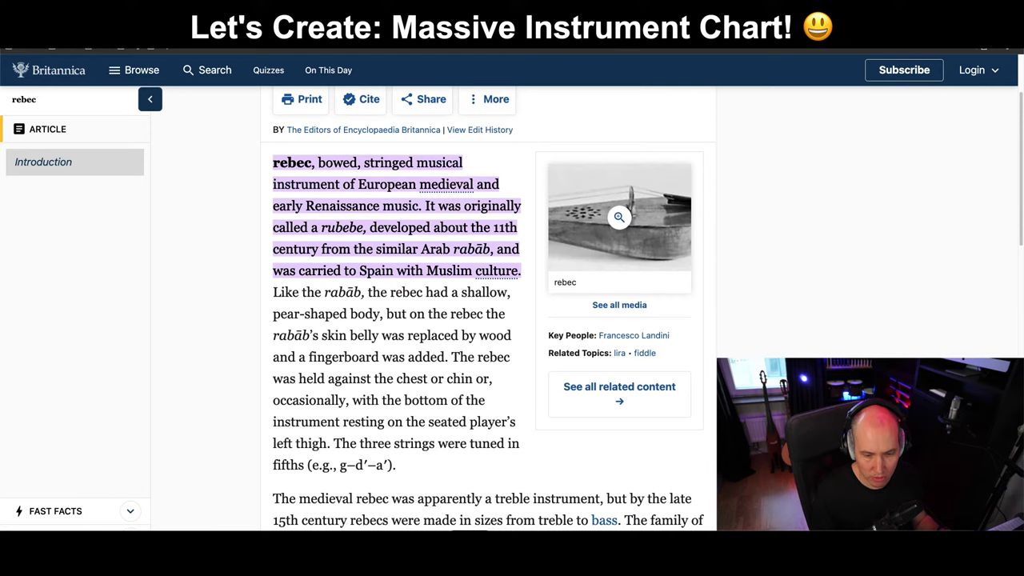
key("super+Tab")
left_click(411, 235)
scroll(455, 321, "up", 3)
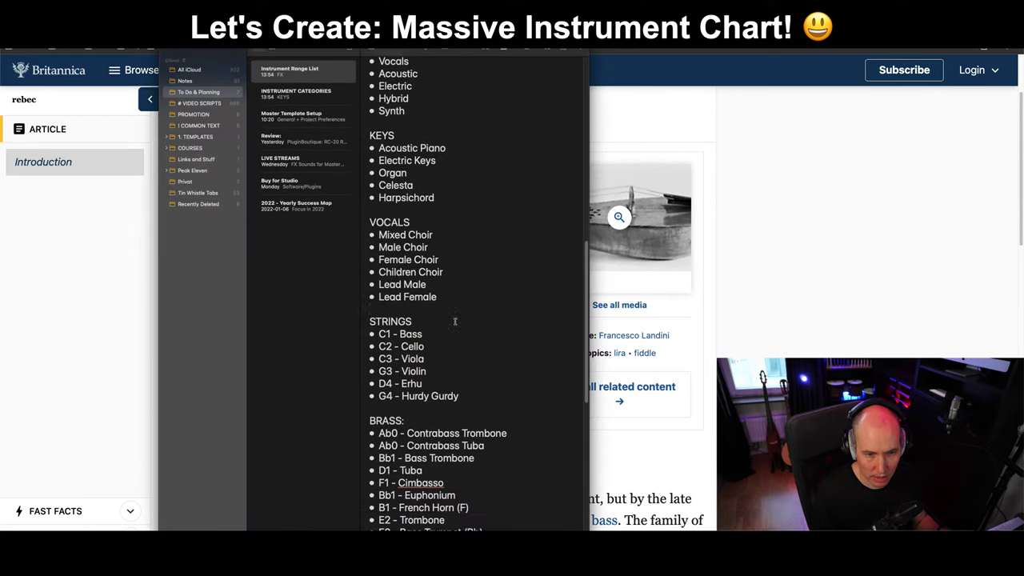
key("Down")
left_click(433, 321)
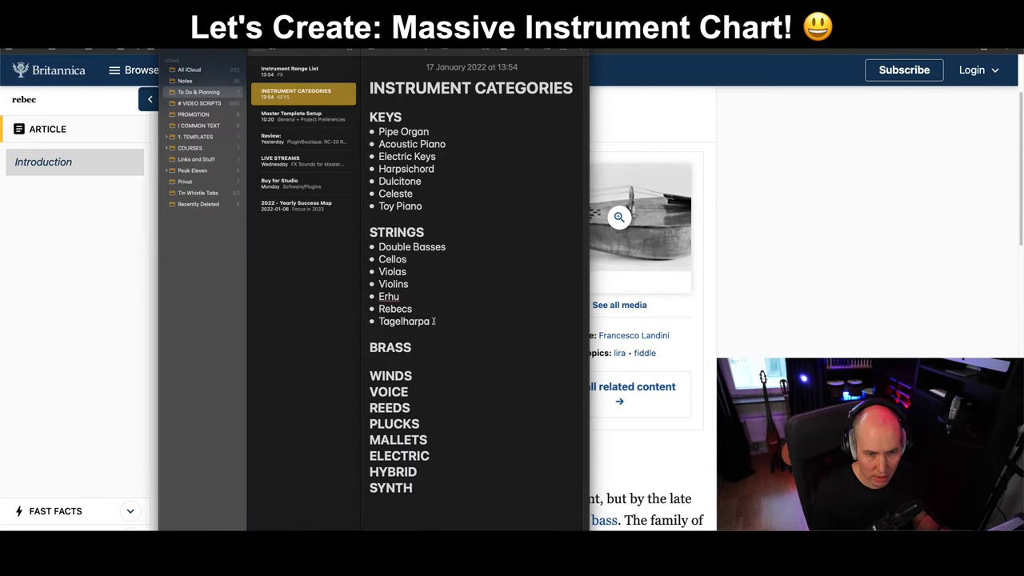
left_click_drag(433, 321, 366, 256)
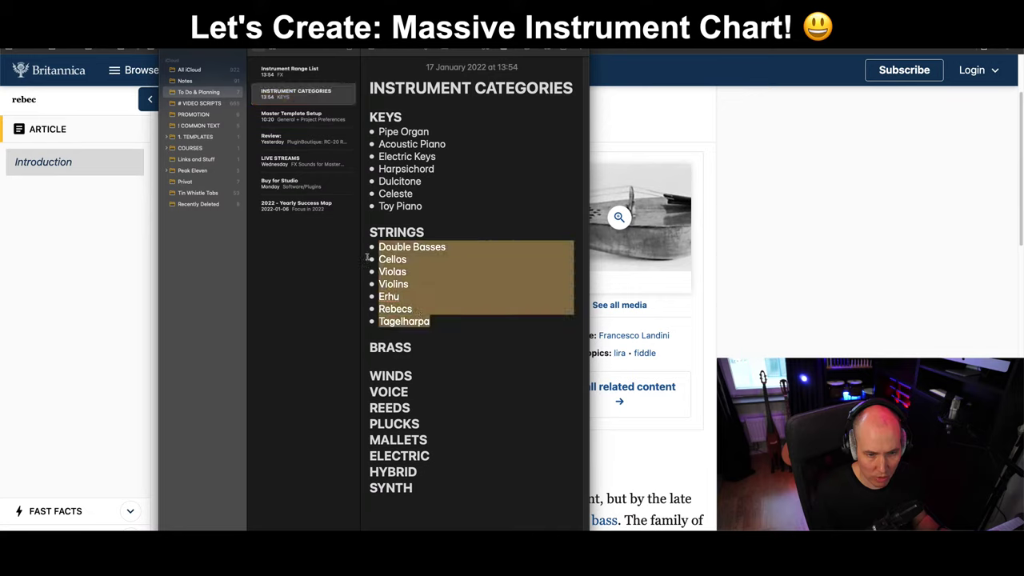
key("super+v")
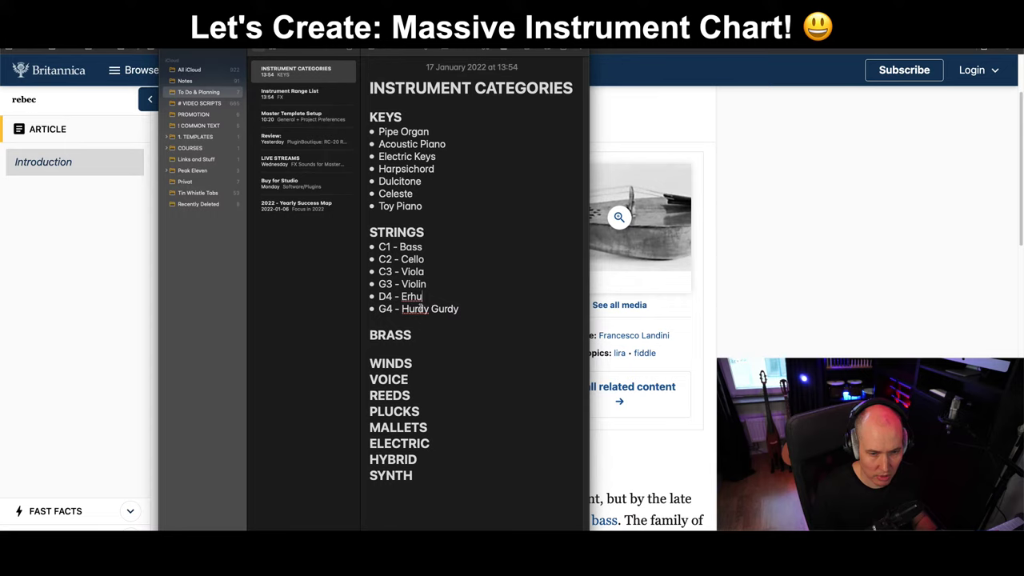
Insert a "- Tagelharpa" bullet without a note name between D4 - Erhu and G4 - Hurdy Gurdy.
key("Return")
type("*")
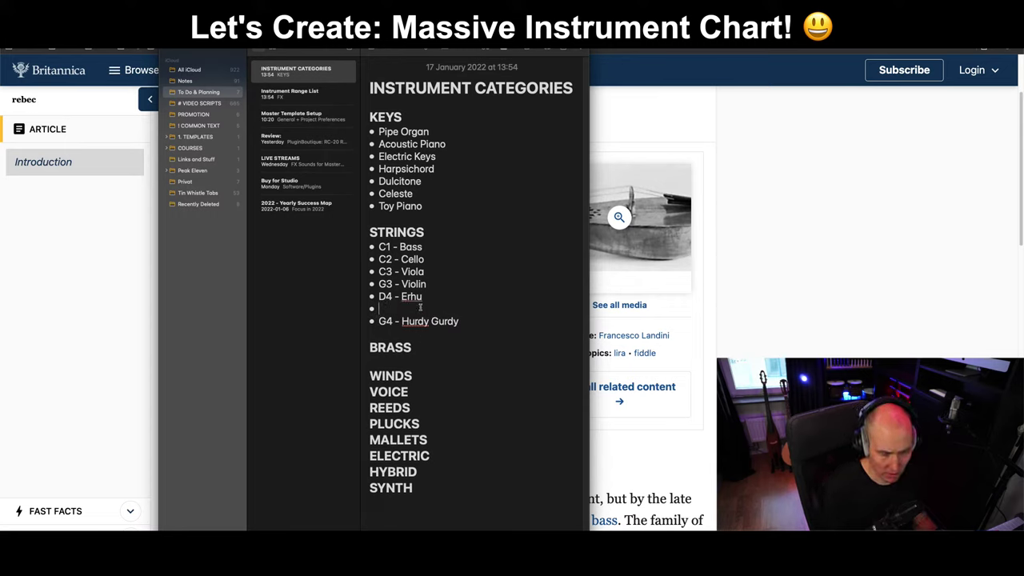
type(" Tagelharpa")
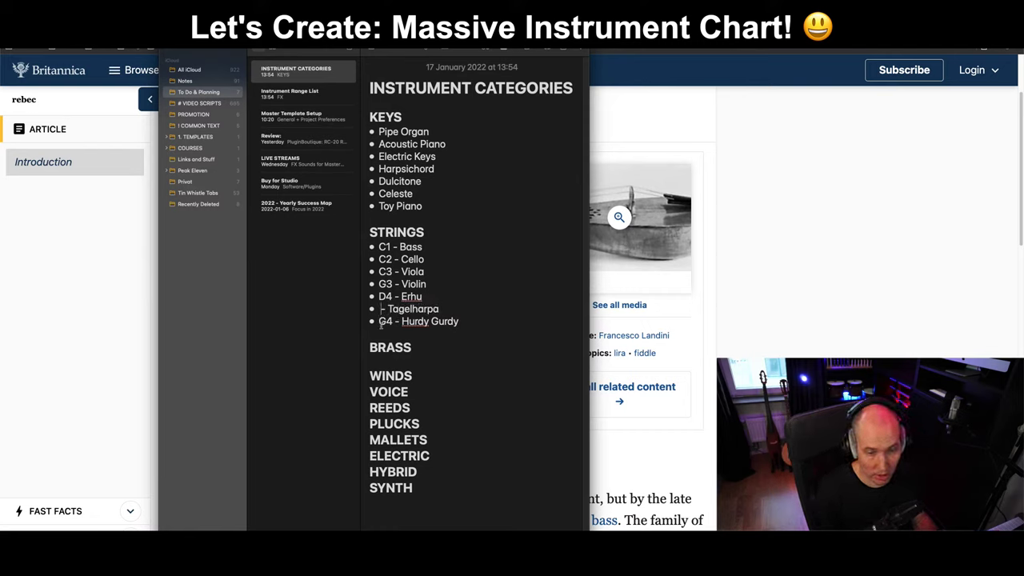
key("Delete")
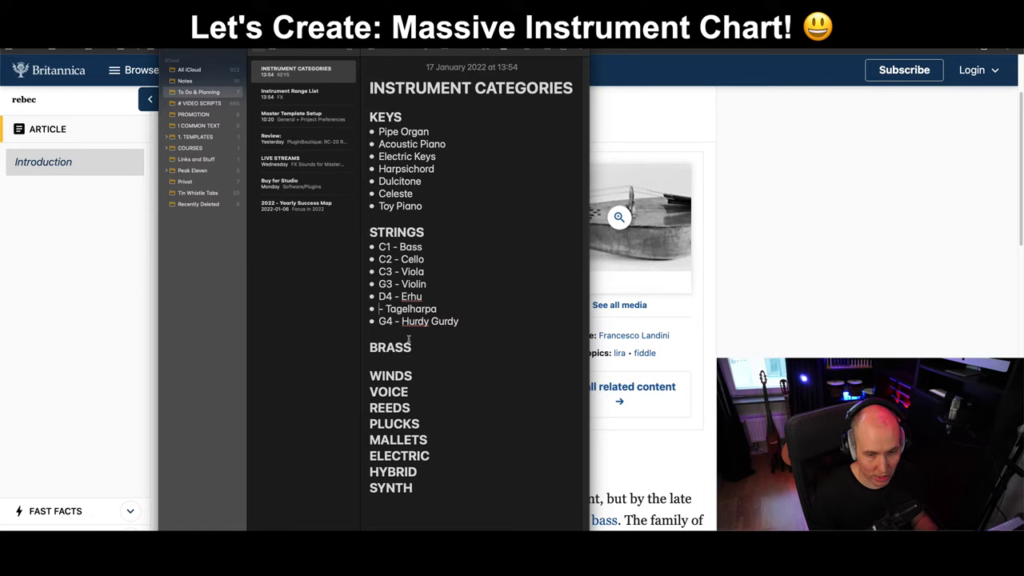
key("super+Tab")
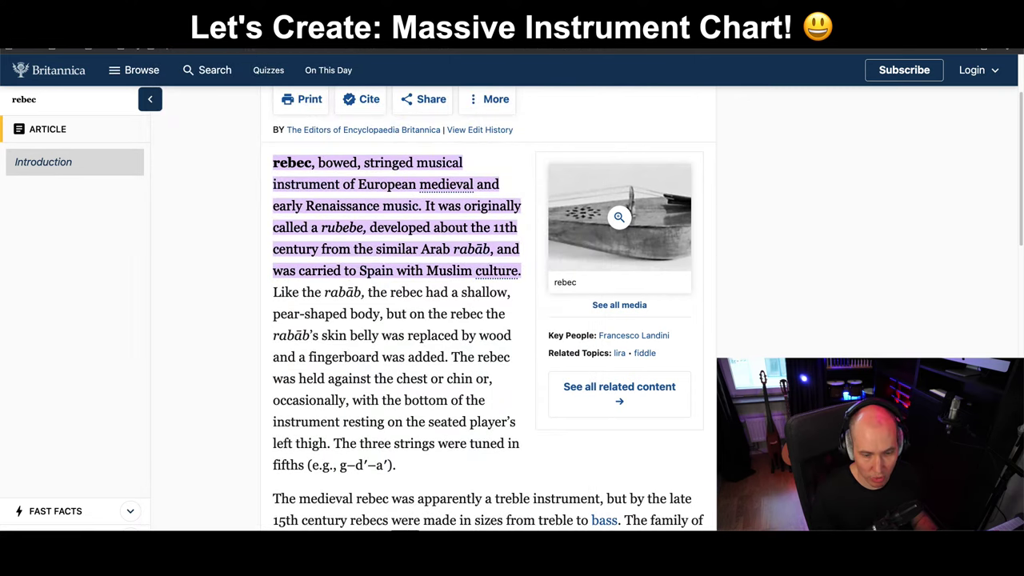
key("super+Tab")
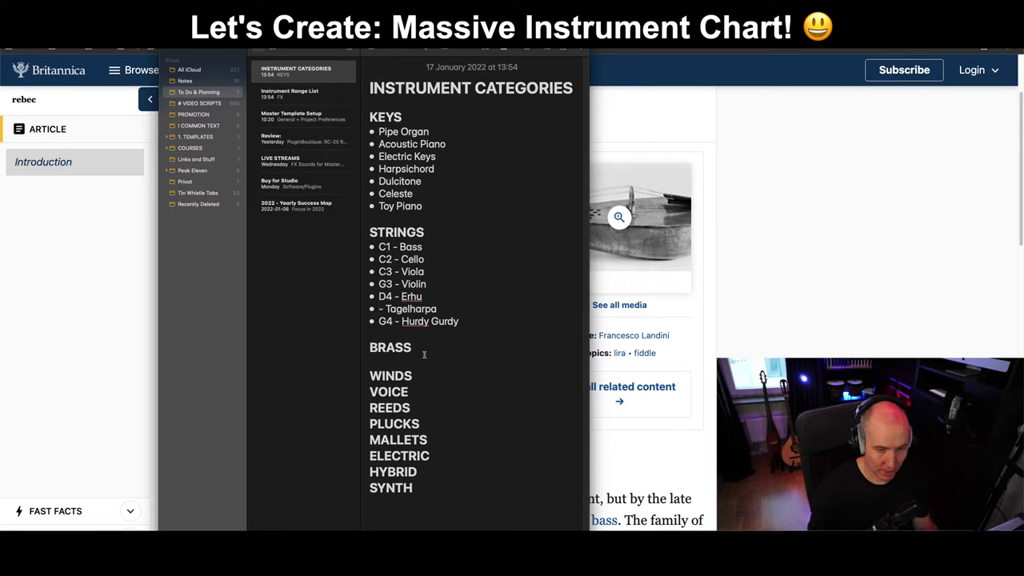
Remove the note names and dashes in front of all STRINGS bullets, leaving only instrument names from Bass through Hurdy Gurdy.
left_click_drag(400, 248, 379, 261)
key("BackSpace")
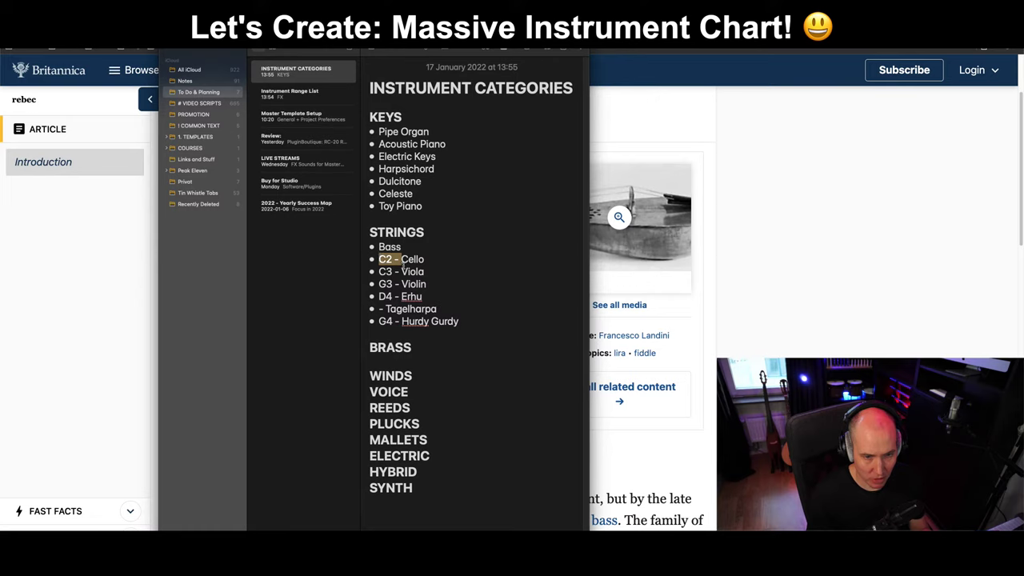
key("BackSpace")
left_click_drag(402, 272, 380, 322)
key("BackSpace")
key("BackSpace")
key("BackSpace")
left_click(387, 310)
key("BackSpace")
key("BackSpace")
key("BackSpace")
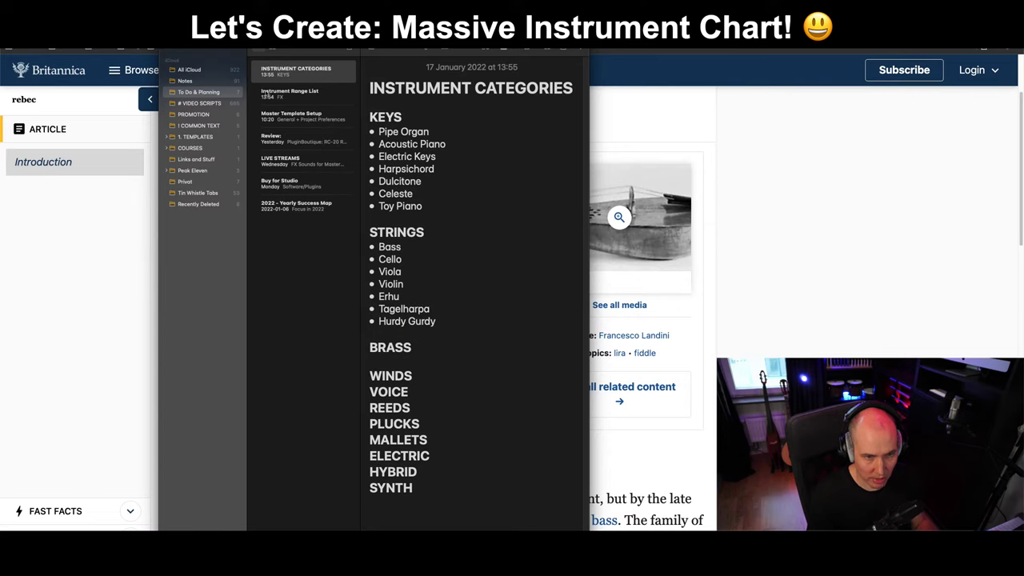
Copy the BRASS entries, Contrabass Trombone through Piccolo Trumpet (Bb), from the Instrument Range List note and paste them below BRASS in the INSTRUMENT CATEGORIES note.
left_click(296, 94)
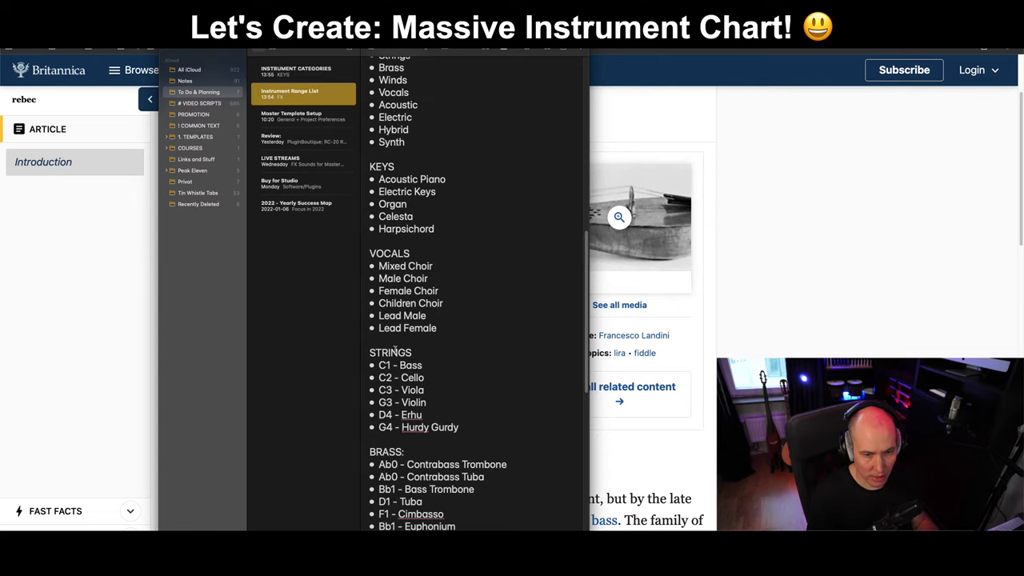
scroll(395, 350, "down", 5)
left_click(496, 445)
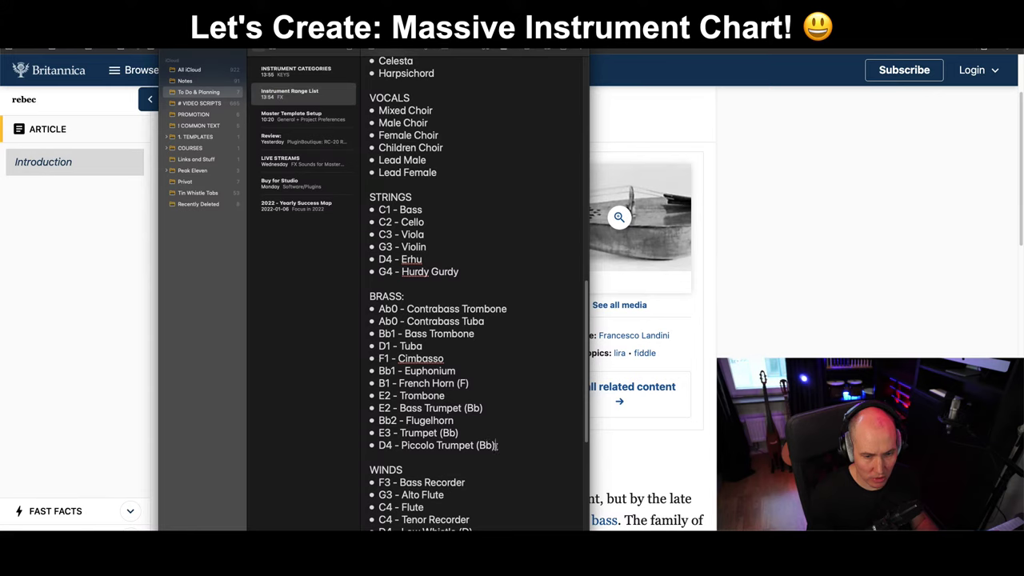
left_click_drag(496, 445, 368, 309)
key("super+c")
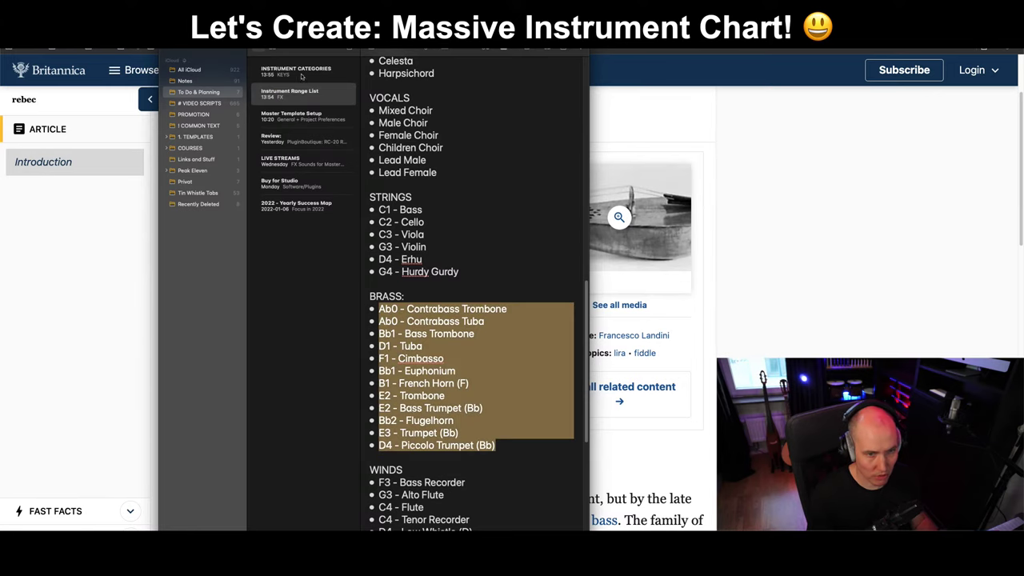
left_click(303, 73)
left_click(431, 347)
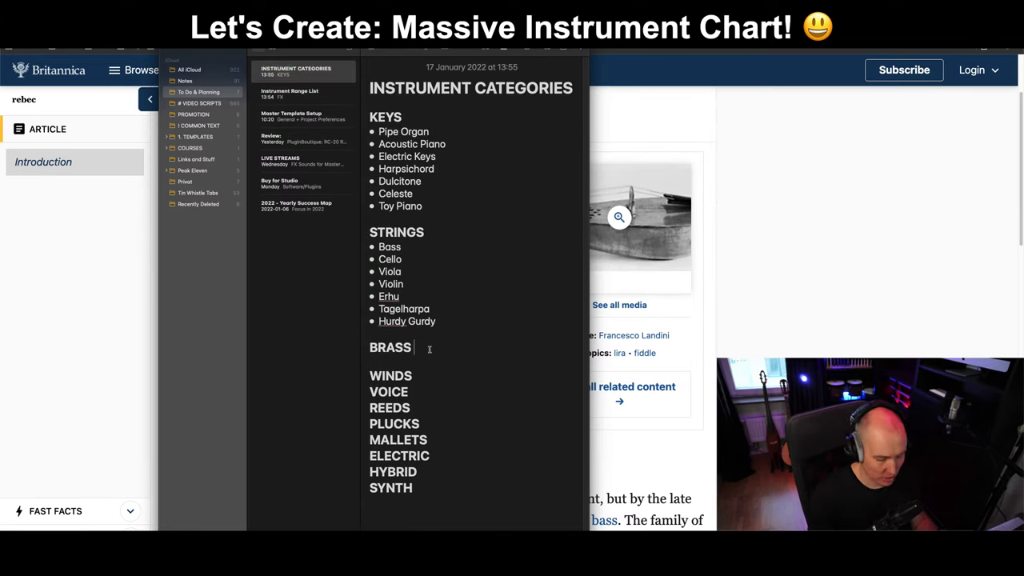
key("Return")
key("super+v")
scroll(503, 335, "down", 1)
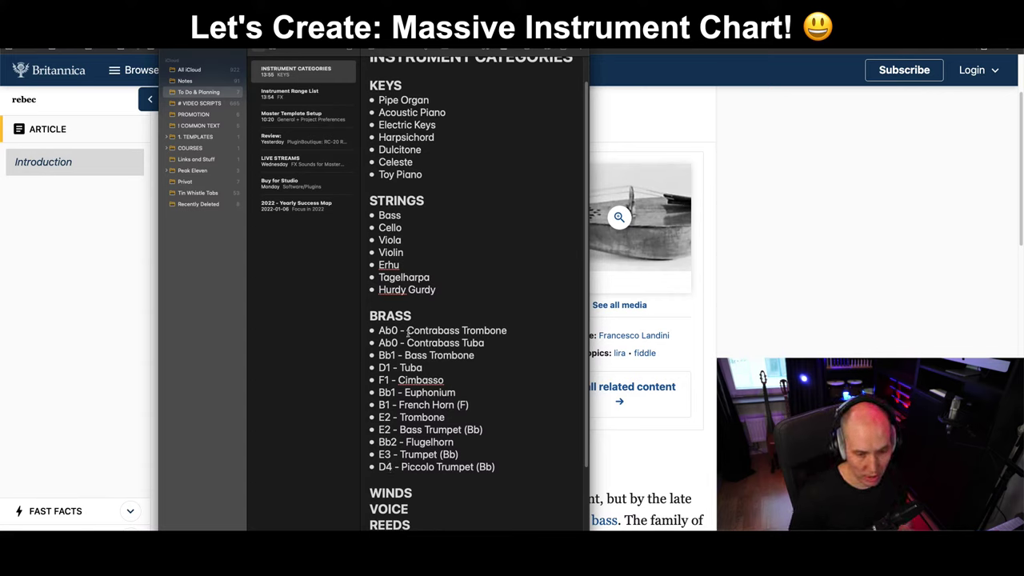
Remove the note names and dashes in front of all BRASS bullets, from Contrabass Trombone through Piccolo Trumpet.
left_click_drag(408, 331, 378, 430)
key("BackSpace")
key("BackSpace")
key("BackSpace")
key("BackSpace")
key("BackSpace")
left_click(398, 393)
key("BackSpace")
key("BackSpace")
key("BackSpace")
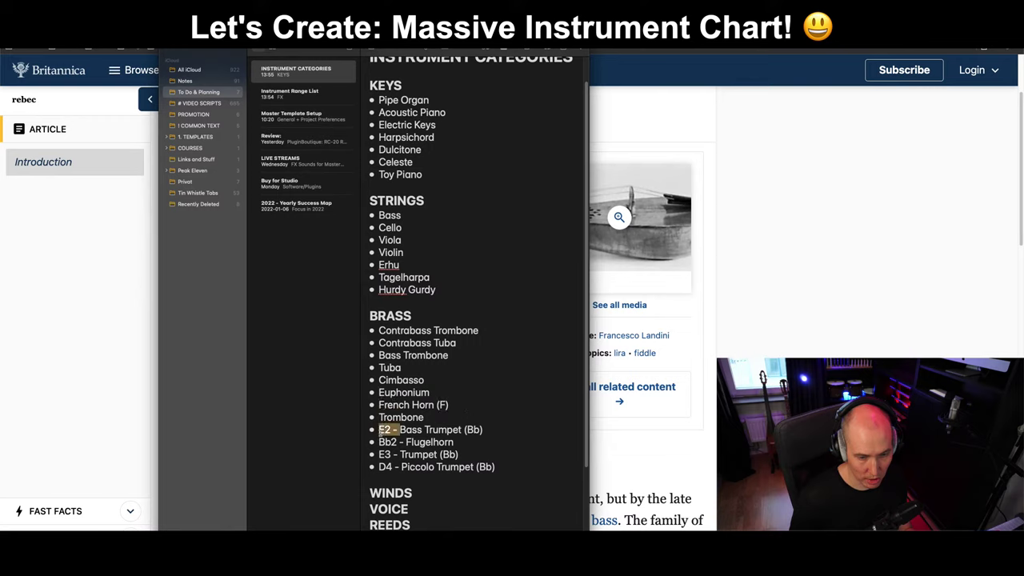
key("BackSpace")
left_click(462, 432)
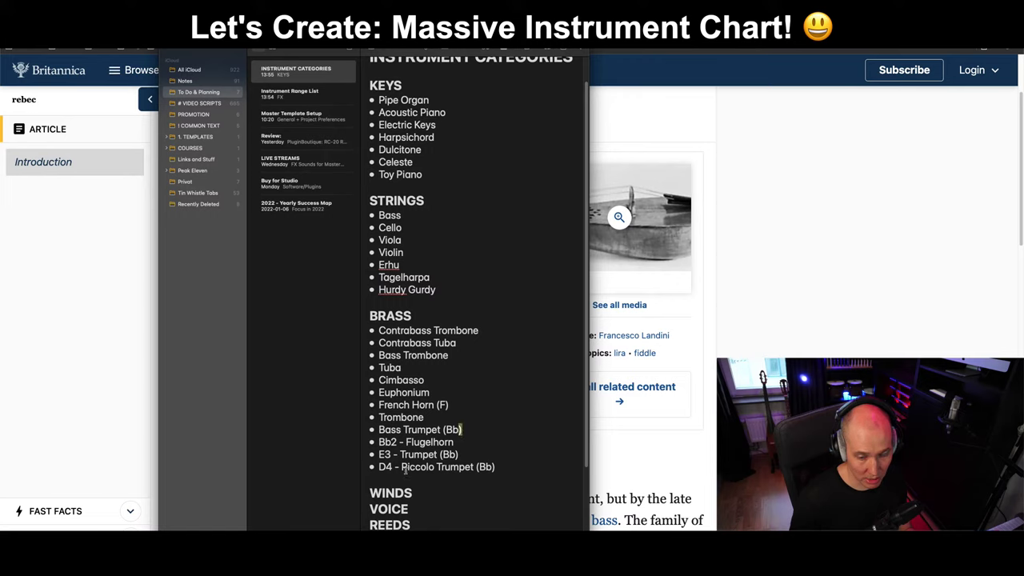
left_click_drag(402, 469, 380, 443)
key("BackSpace")
key("BackSpace")
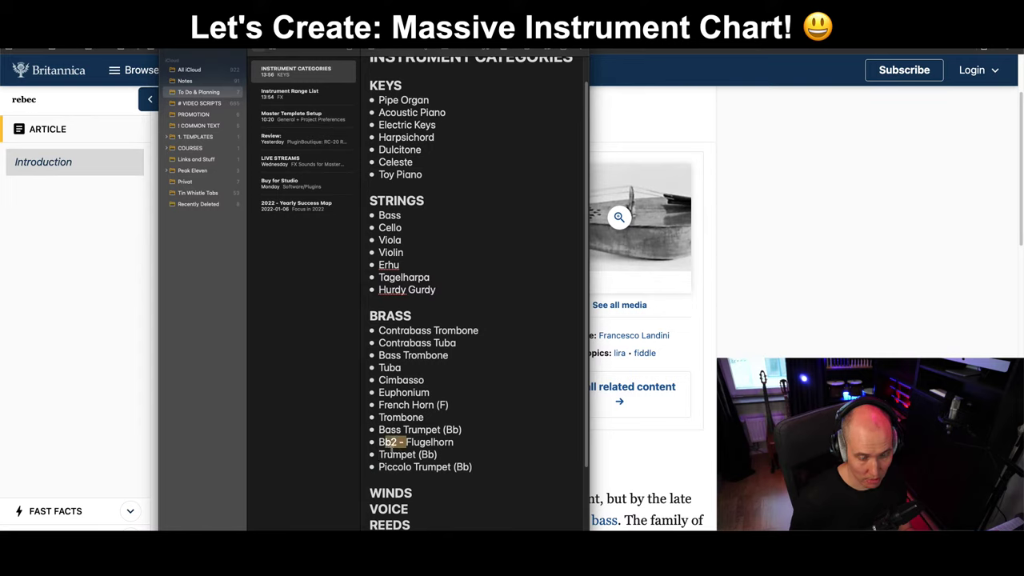
key("BackSpace")
Delete the parenthesised key suffixes from Bass Trumpet, French Horn and Piccolo Trumpet in the BRASS list.
left_click_drag(462, 430, 433, 406)
key("BackSpace")
key("BackSpace")
left_click_drag(479, 468, 455, 468)
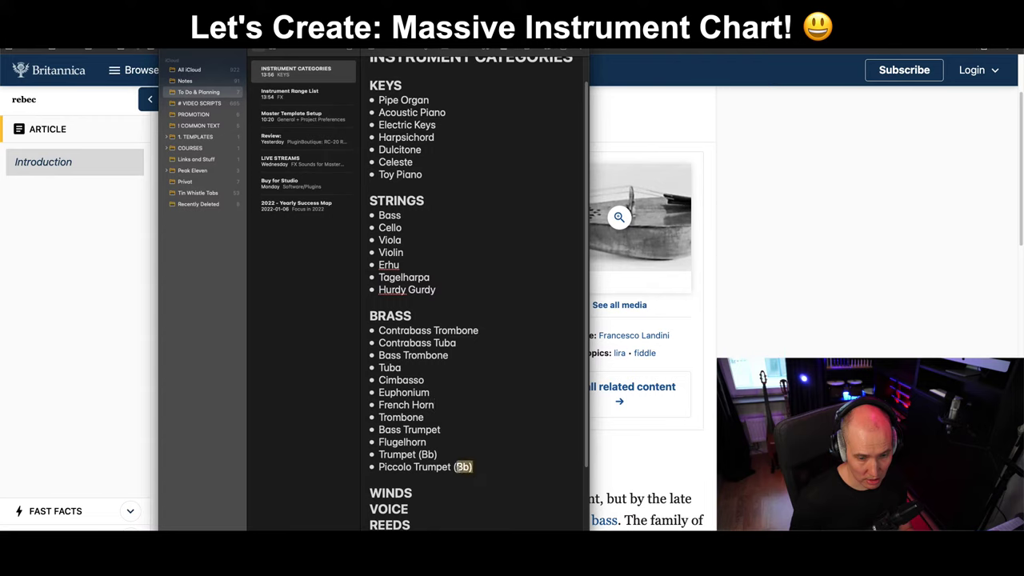
key("BackSpace")
key("BackSpace")
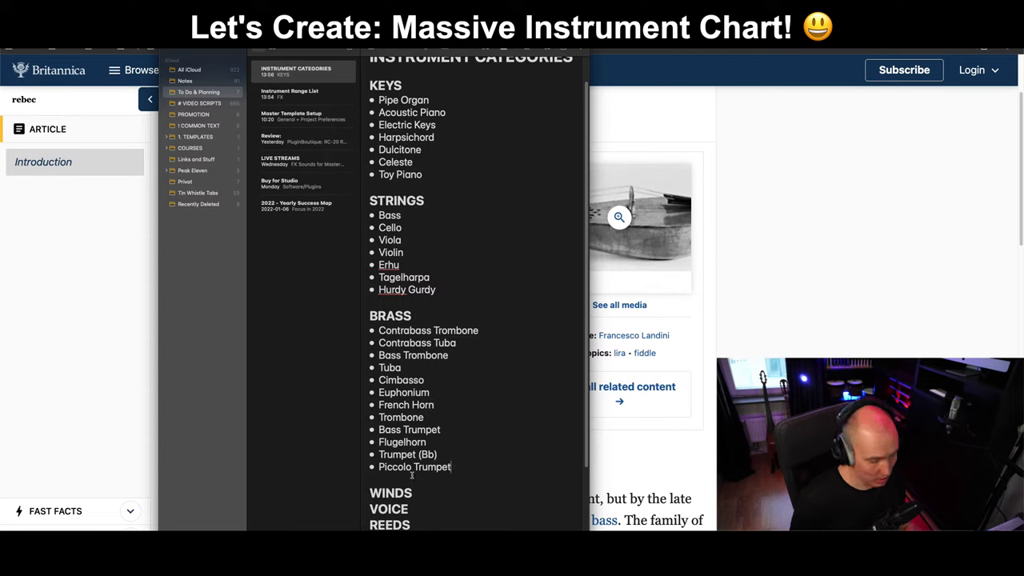
Copy the WINDS entries, Bass Recorder through Tin Whistle (D), from the Instrument Range List note and paste them below WINDS in the INSTRUMENT CATEGORIES note.
scroll(412, 475, "down", 2)
left_click(290, 93)
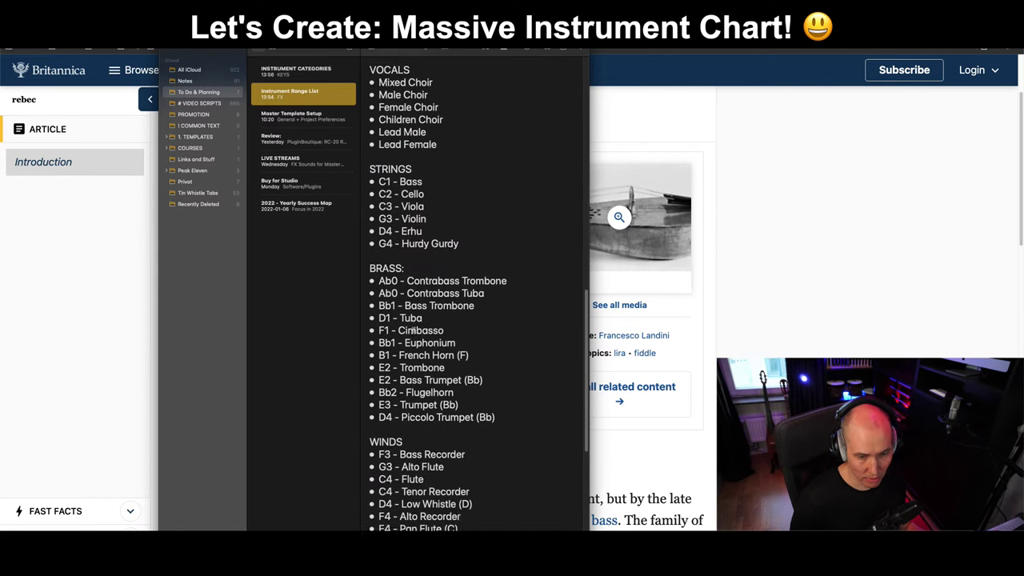
scroll(414, 330, "down", 3)
left_click_drag(470, 451, 376, 342)
key("ctrl+c")
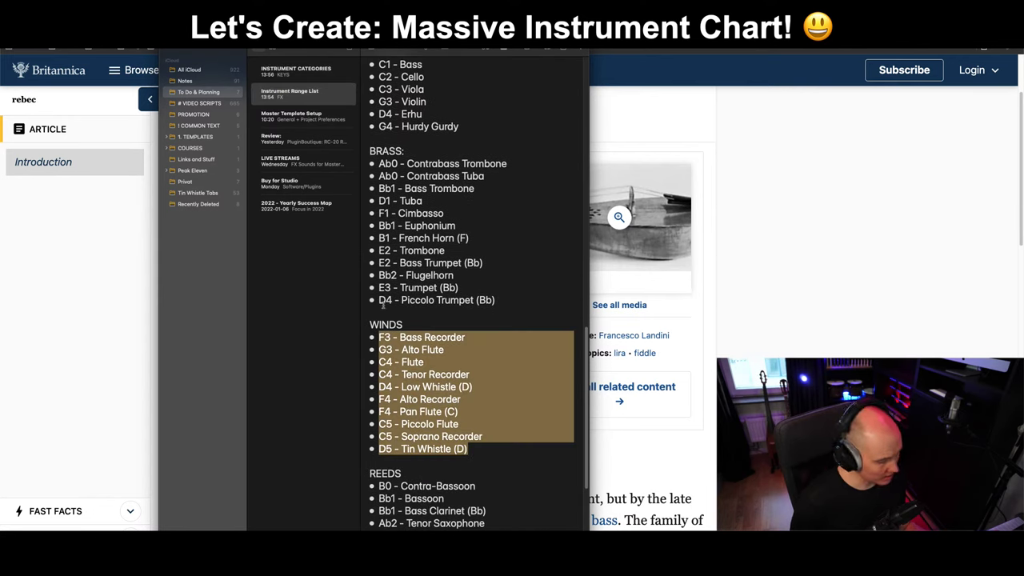
left_click(277, 74)
left_click(417, 460)
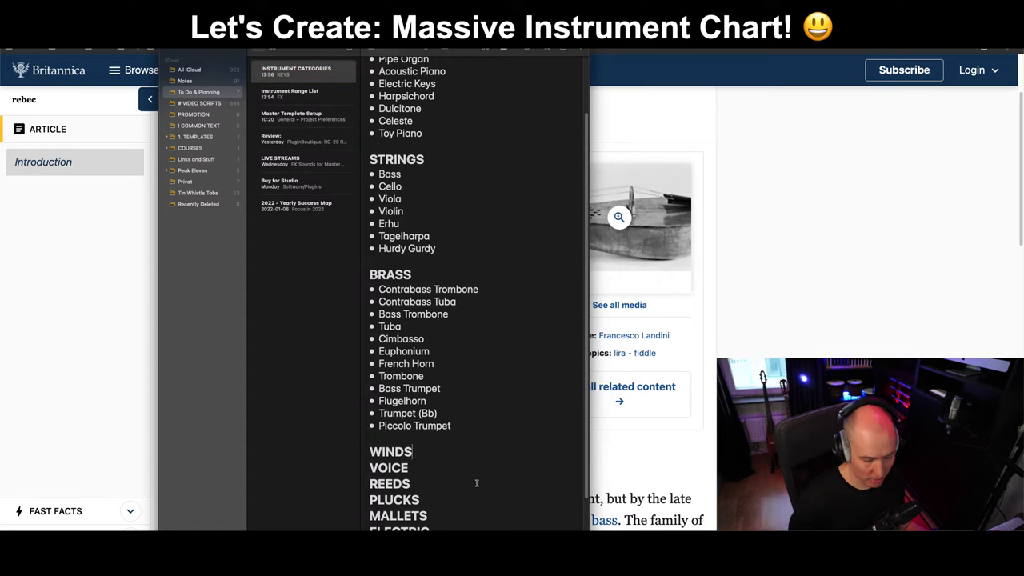
key("Return")
key("Return")
key("ctrl+v")
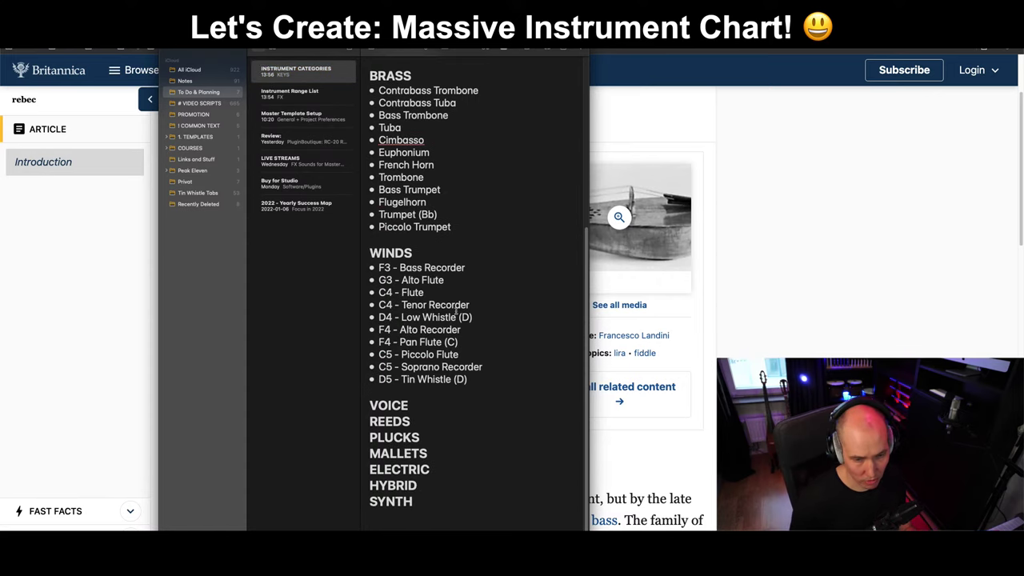
Remove the note names and dashes in front of all WINDS bullets, from Bass Recorder through Tin Whistle (D).
left_click_drag(400, 267, 378, 269)
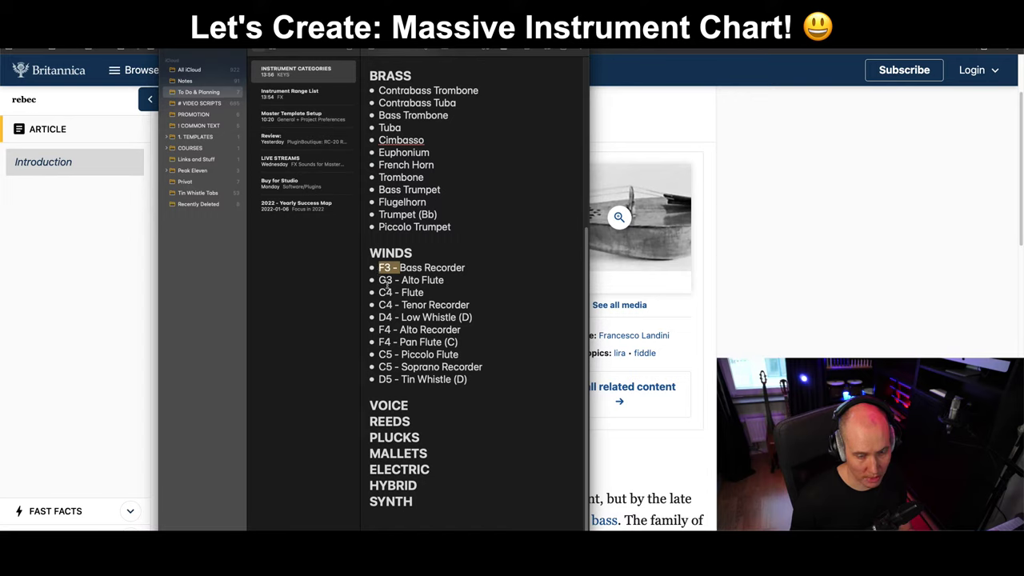
key("BackSpace")
left_click_drag(401, 281, 379, 318)
key("BackSpace")
key("BackSpace")
key("BackSpace")
key("BackSpace")
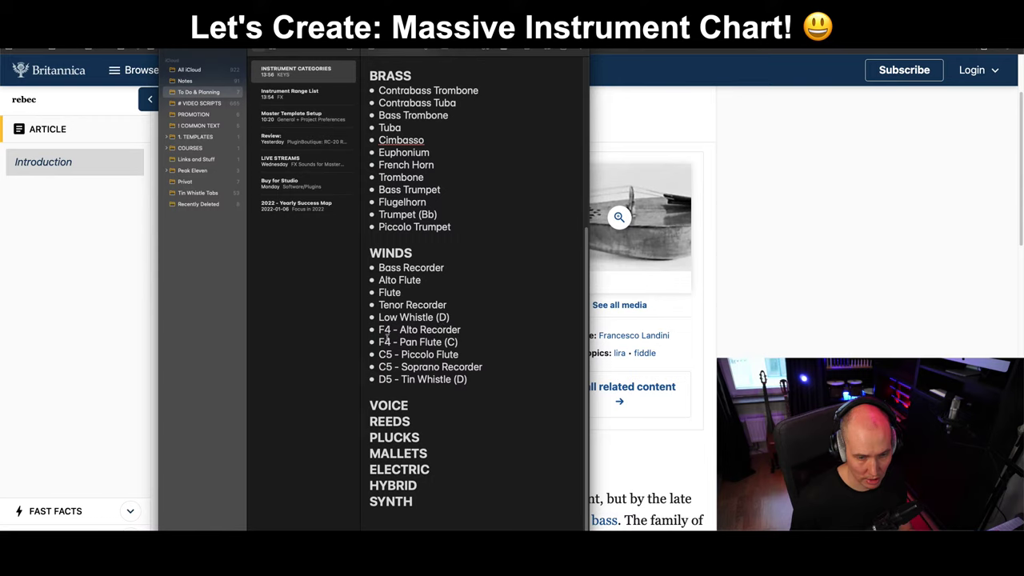
left_click_drag(400, 329, 378, 342)
key("BackSpace")
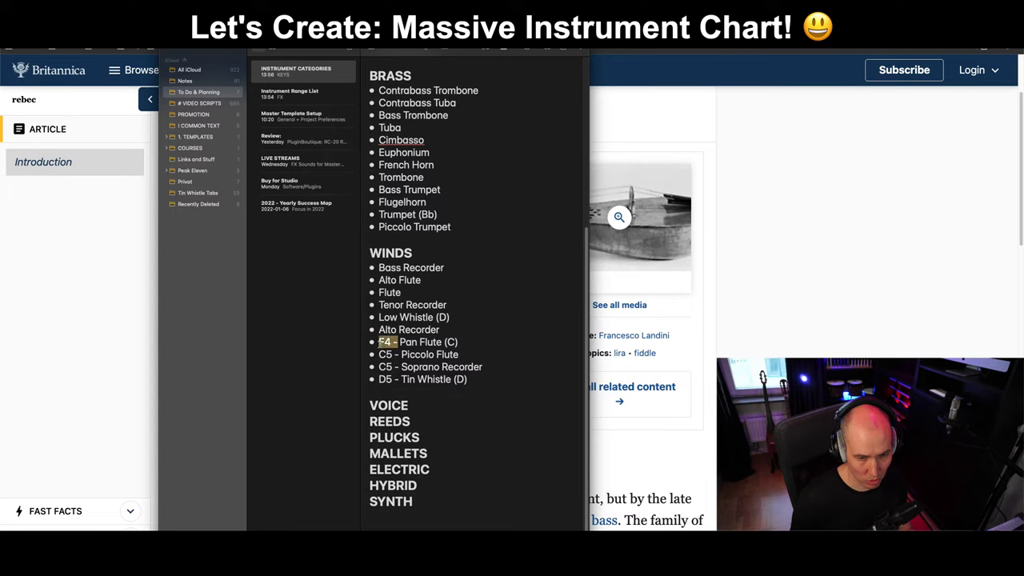
key("BackSpace")
key("Delete")
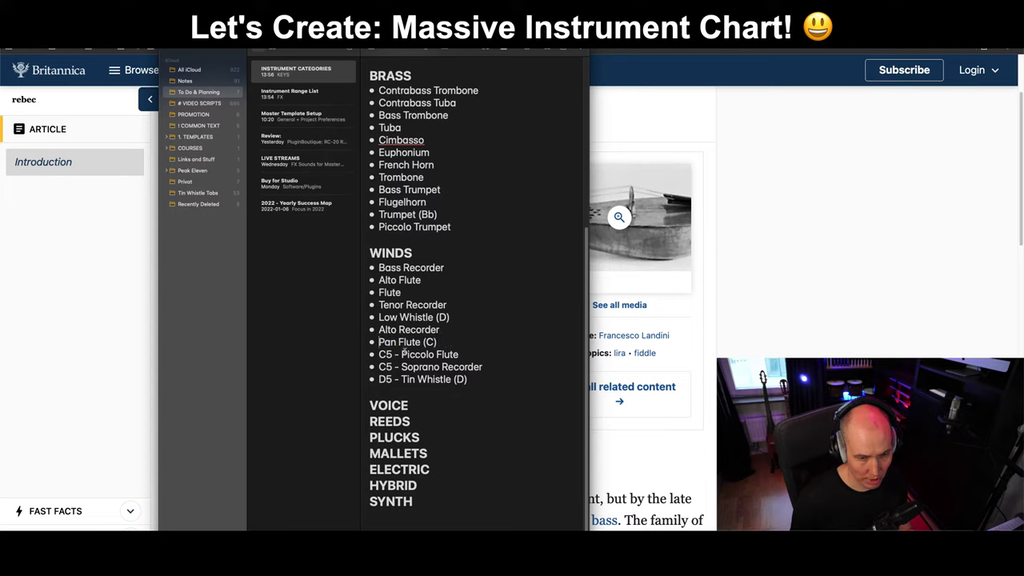
left_click_drag(401, 355, 379, 381)
key("BackSpace")
key("BackSpace")
key("BackSpace")
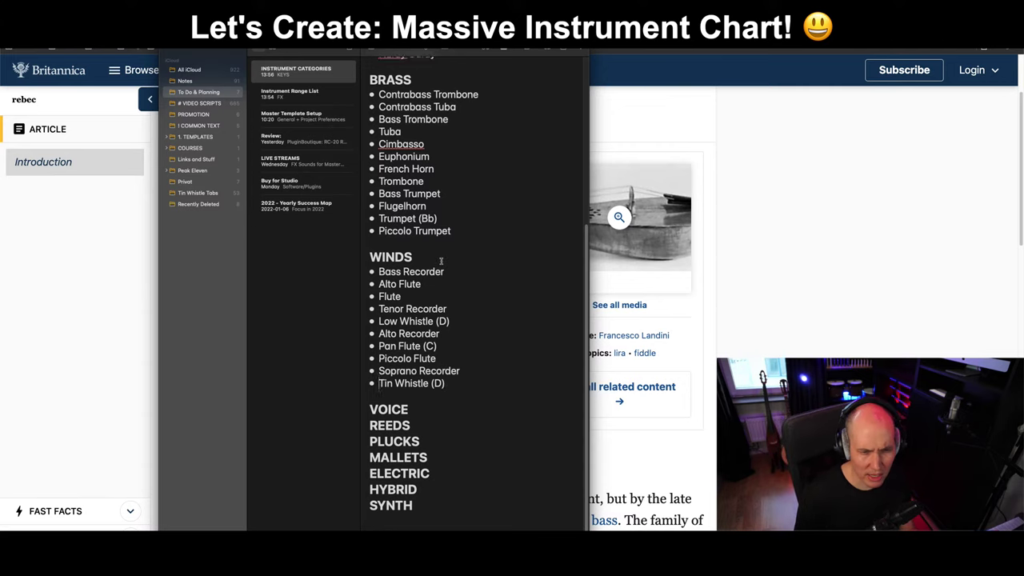
Add the suffix (Bb) to Bass Trumpet, (F) to French Horn and (Bb) to Piccolo Trumpet in the BRASS list.
scroll(453, 248, "up", 2)
left_click(448, 228)
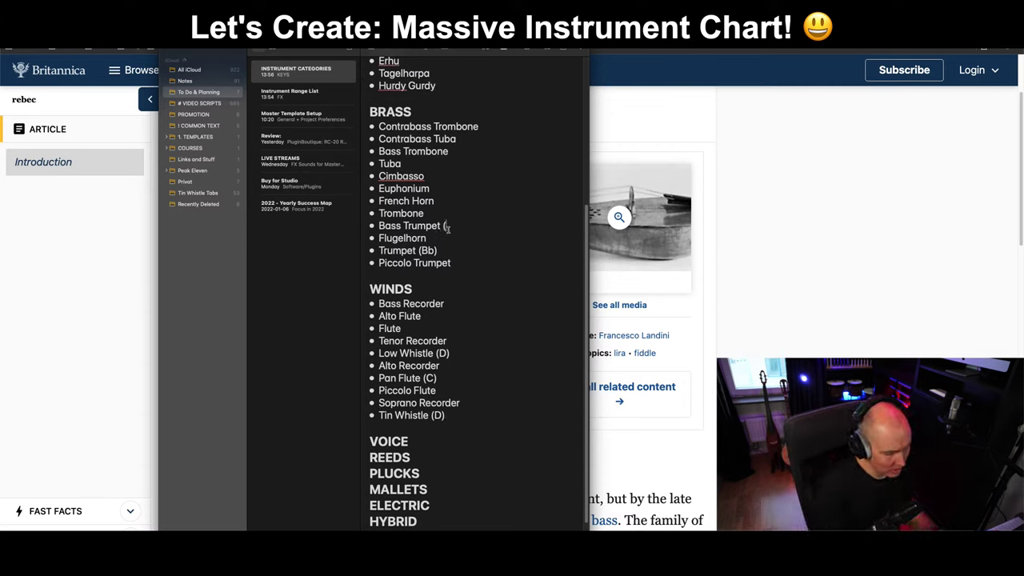
type("(Bb)")
key("Up")
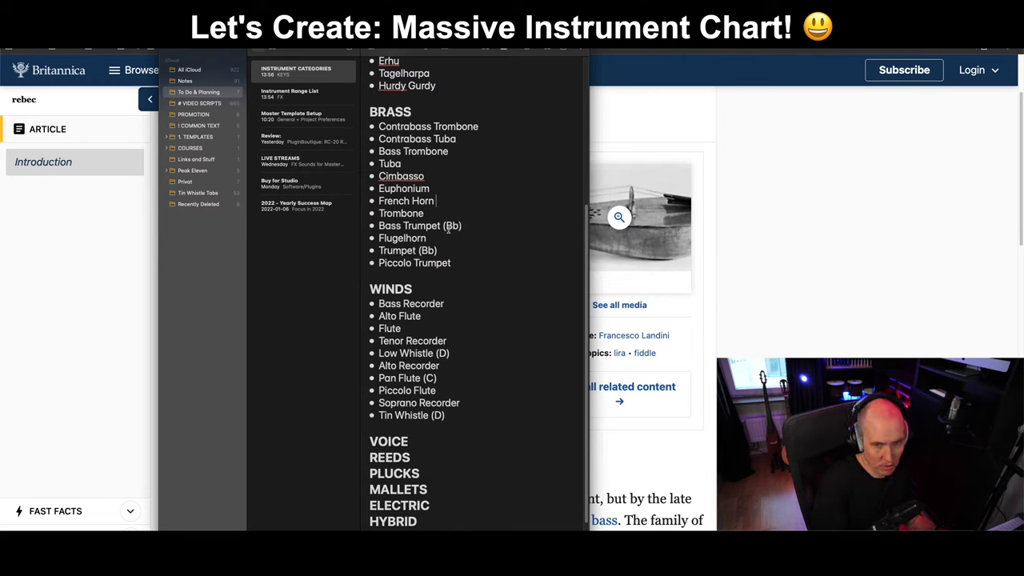
type("(F")
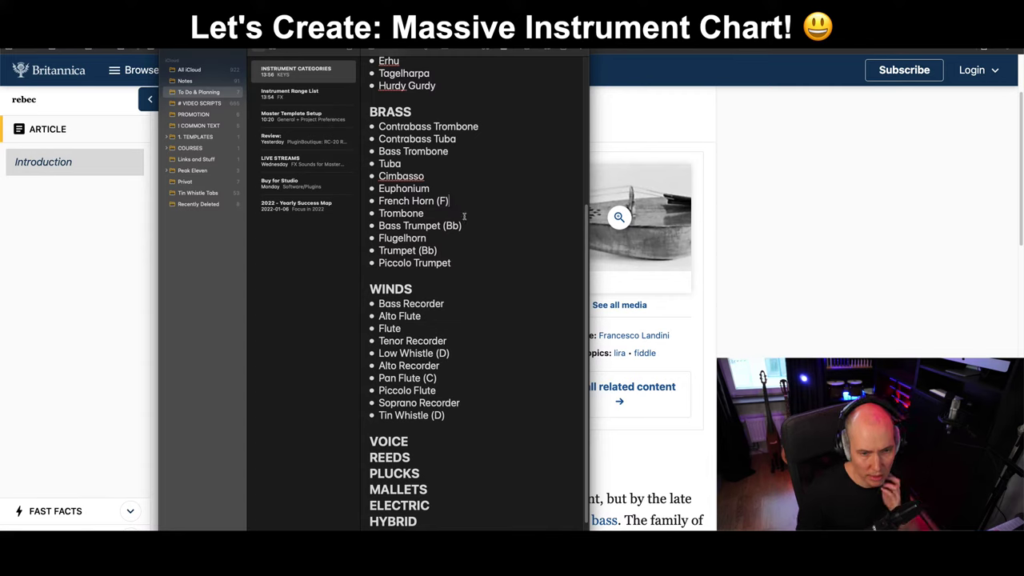
left_click(468, 266)
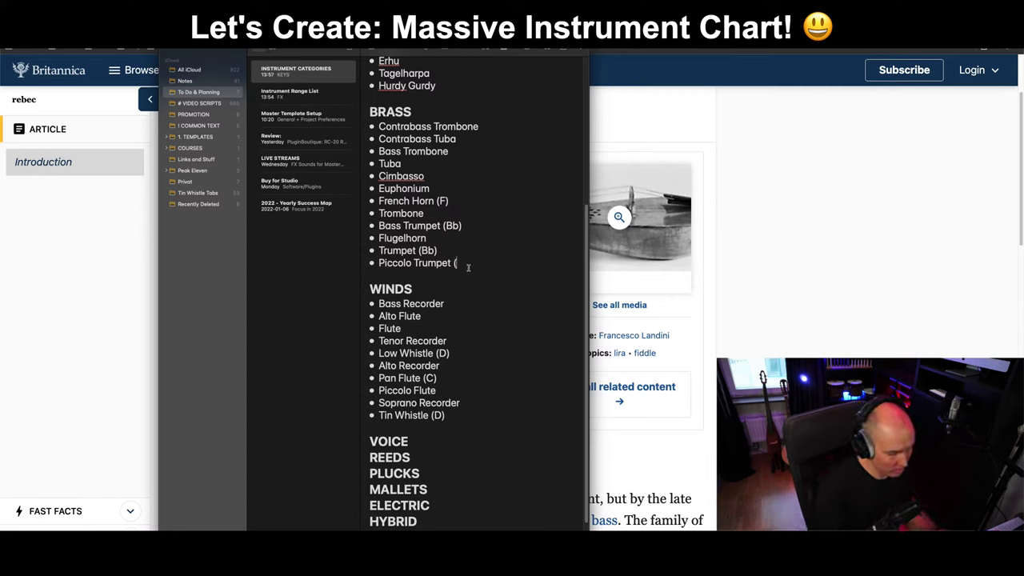
type("(Bb)")
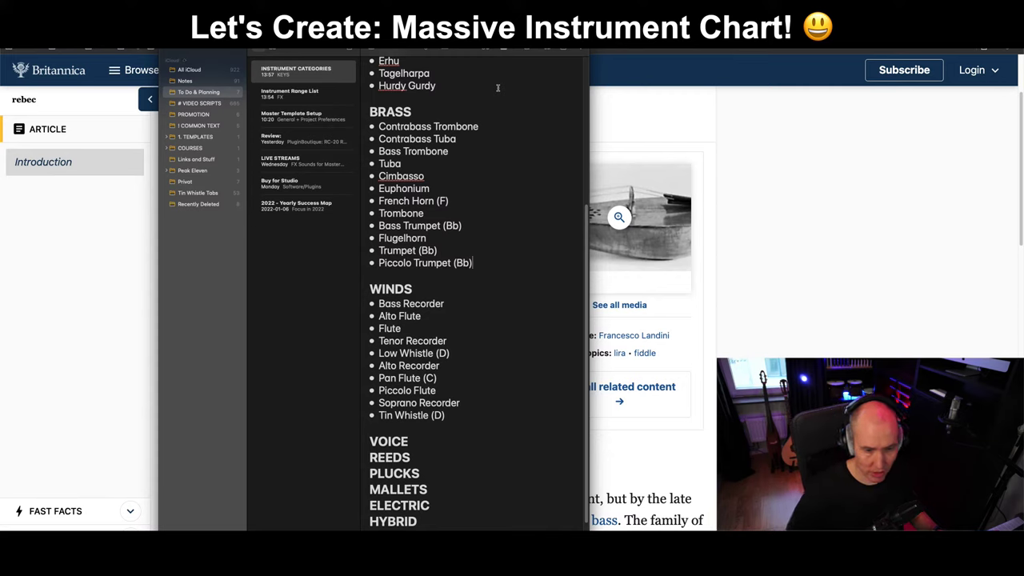
Insert empty lines between the VOICE and REEDS headings.
scroll(414, 392, "down", 2)
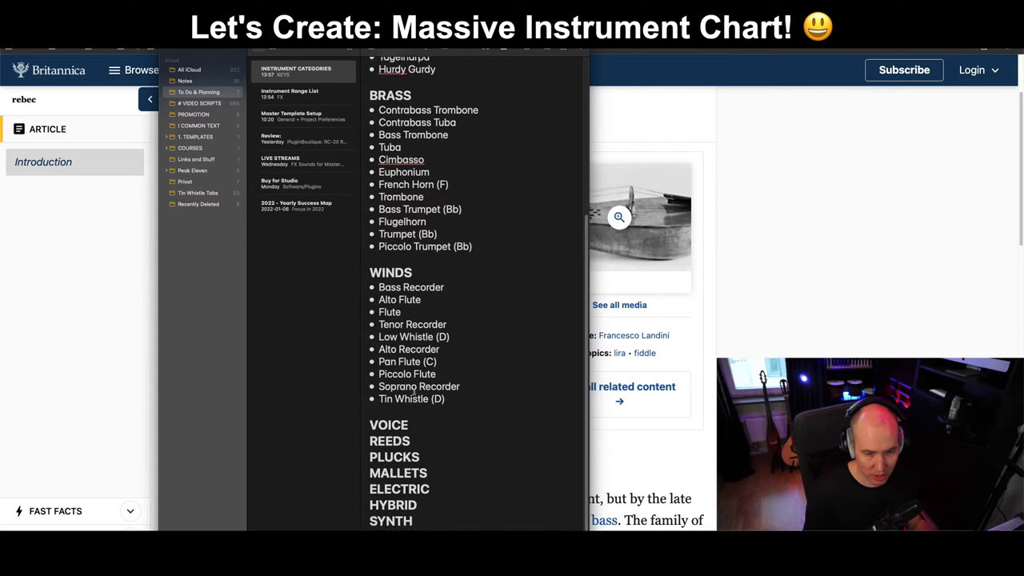
left_click(424, 409)
key("Return")
key("Return")
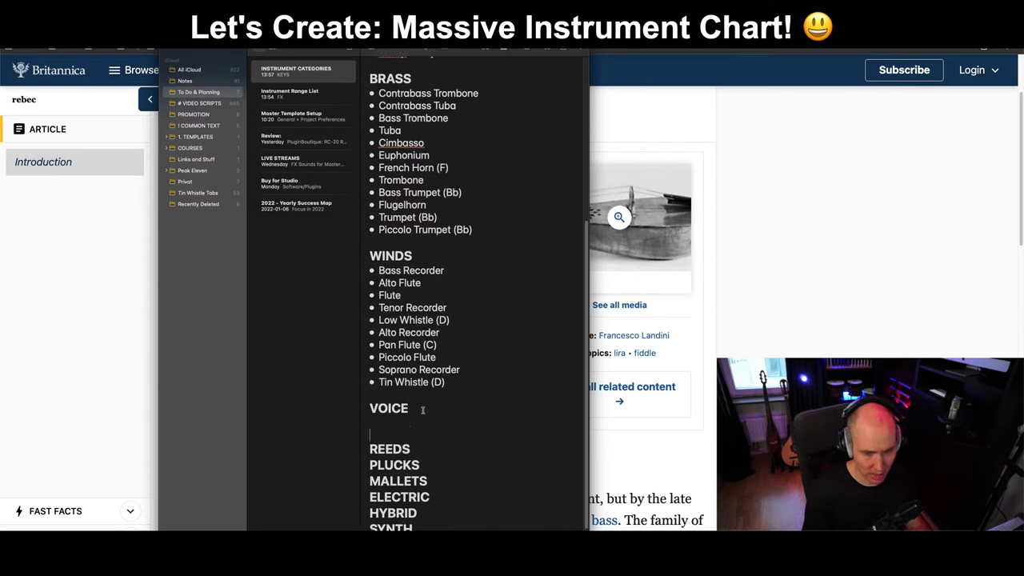
key("shift+Tab")
Copy the VOCALS entries, Mixed Choir through Lead Female, from the Instrument Range List note and paste them below VOICE in the INSTRUMENT CATEGORIES note.
key("Down")
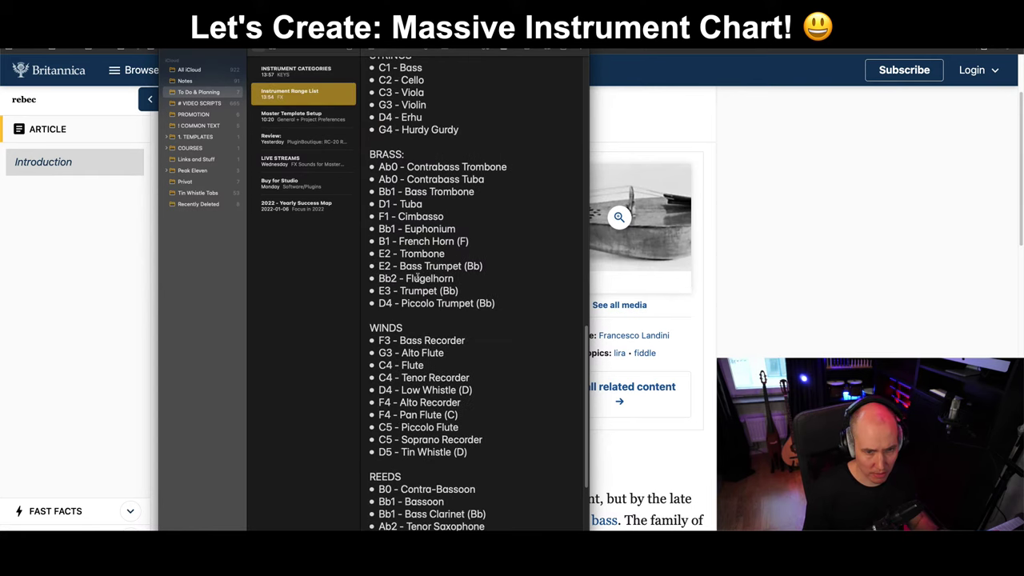
scroll(416, 276, "down", 5)
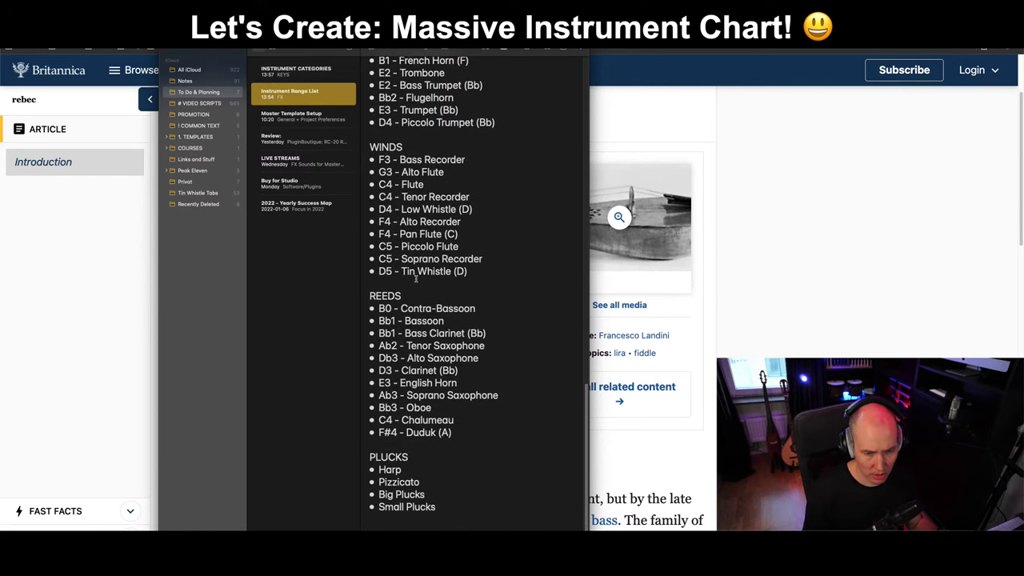
scroll(415, 278, "up", 10)
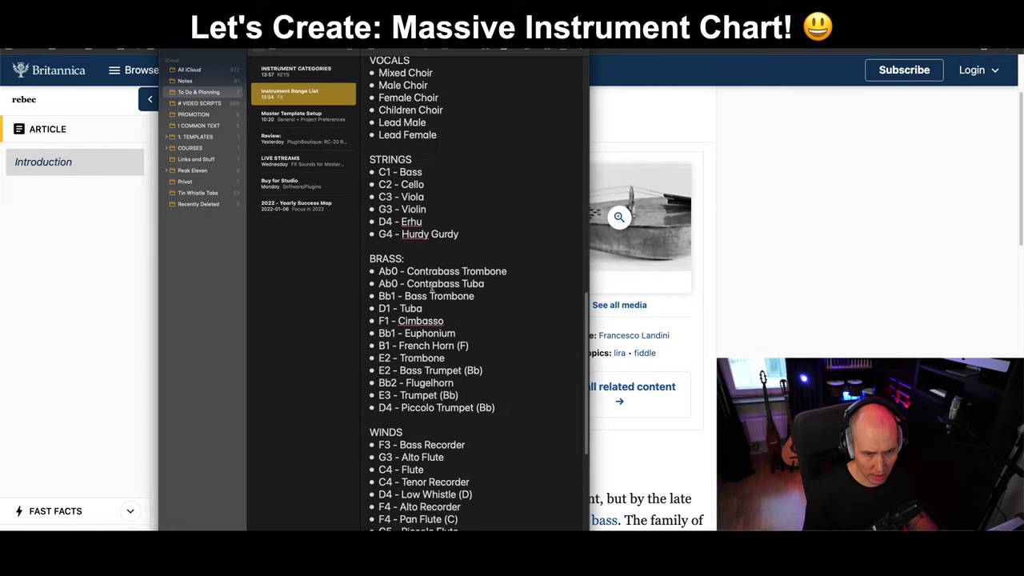
left_click_drag(435, 265, 361, 203)
key("super+c")
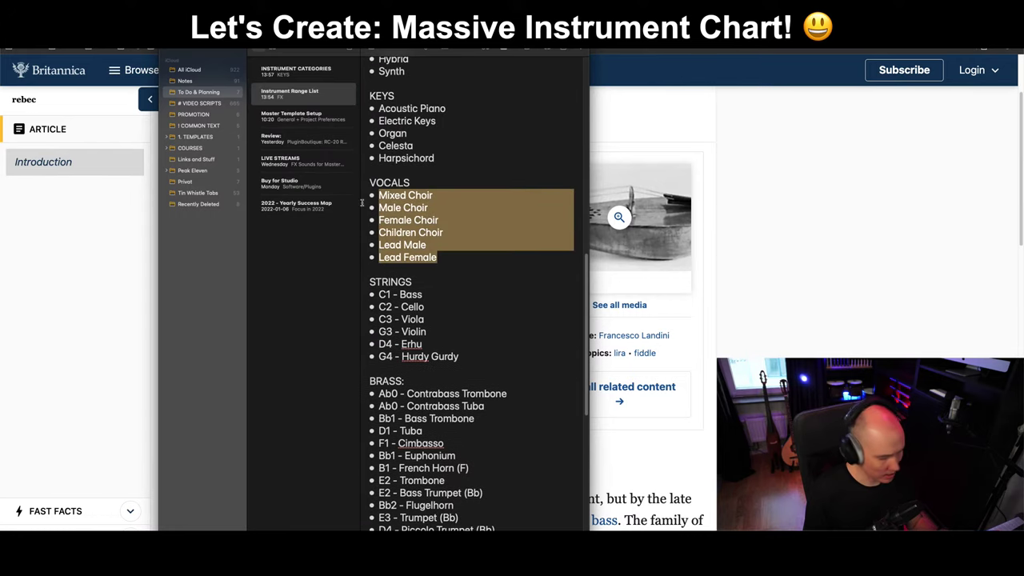
left_click(300, 70)
left_click(420, 425)
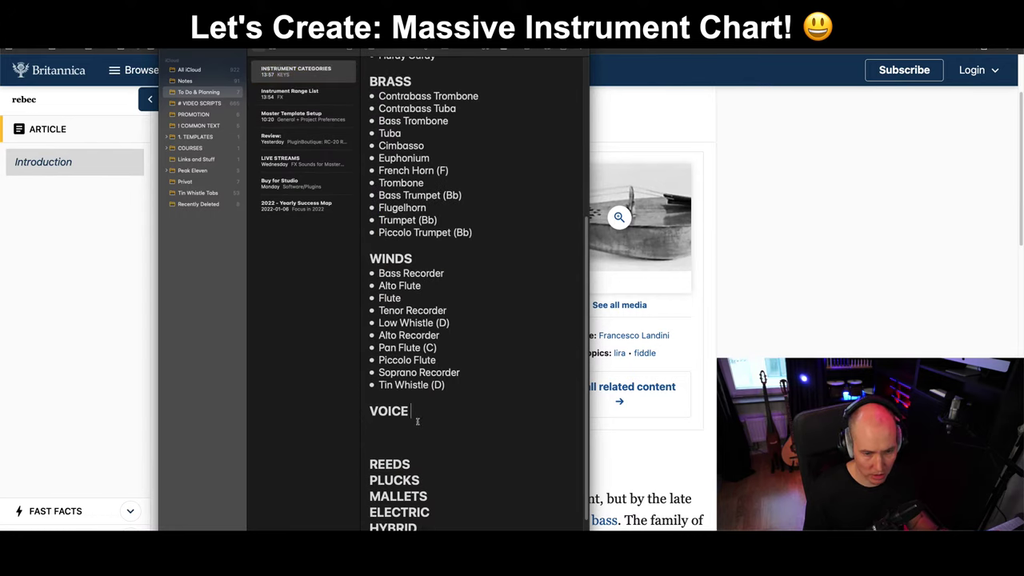
key("super+v")
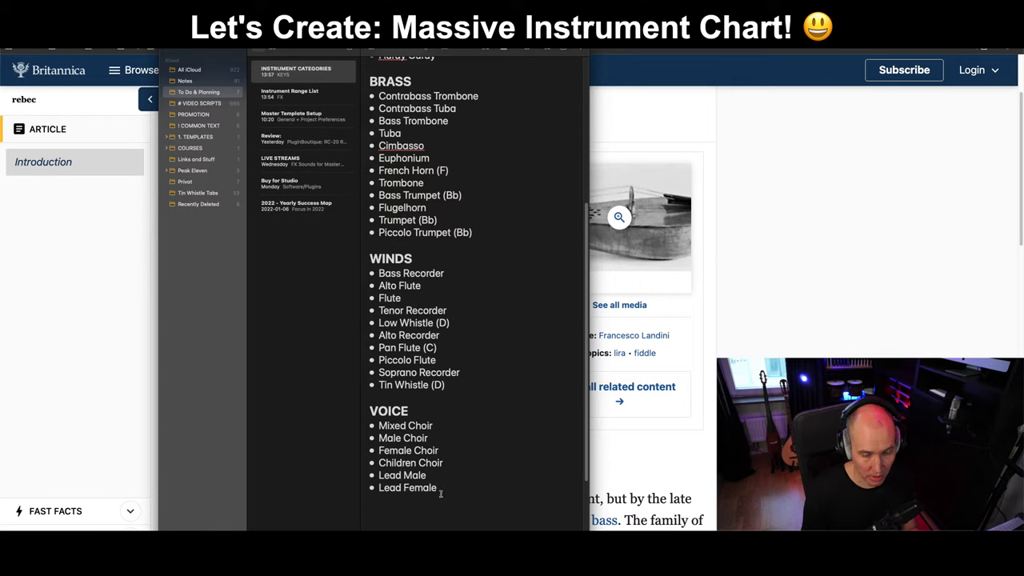
Remove the surplus empty lines between Lead Female and the REEDS heading, and insert an empty line below REEDS.
scroll(441, 493, "down", 2)
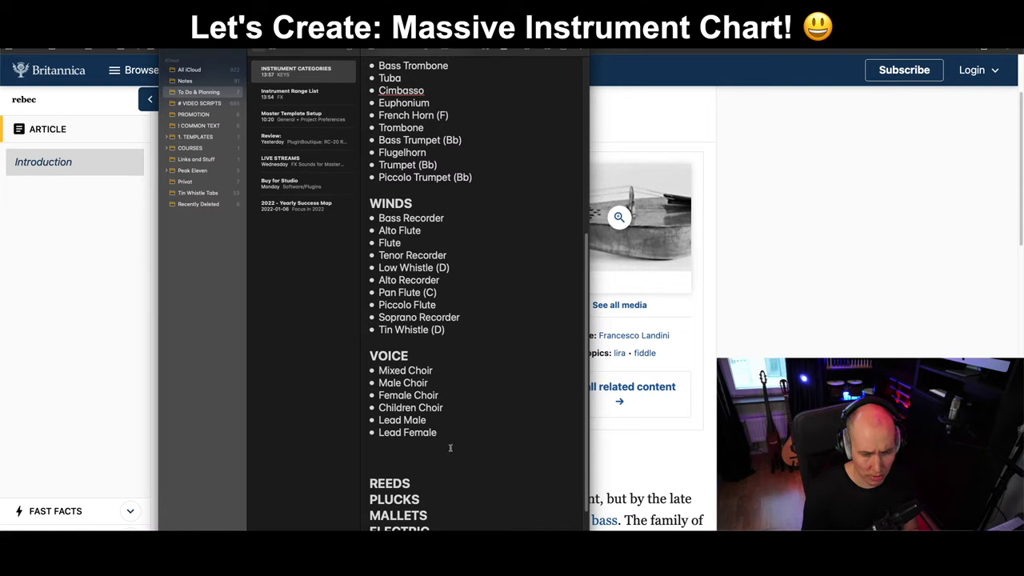
left_click(392, 441)
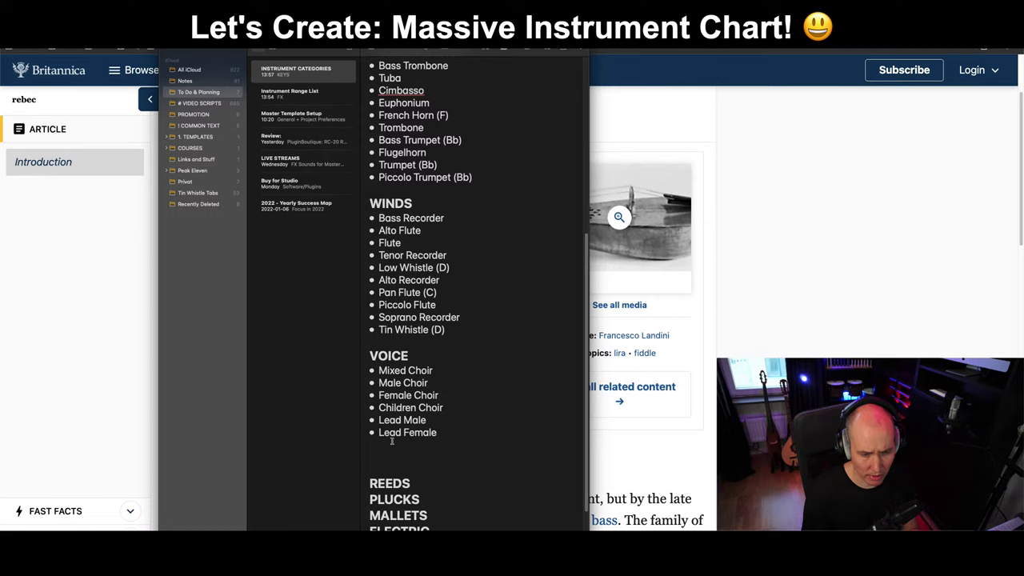
key("Delete")
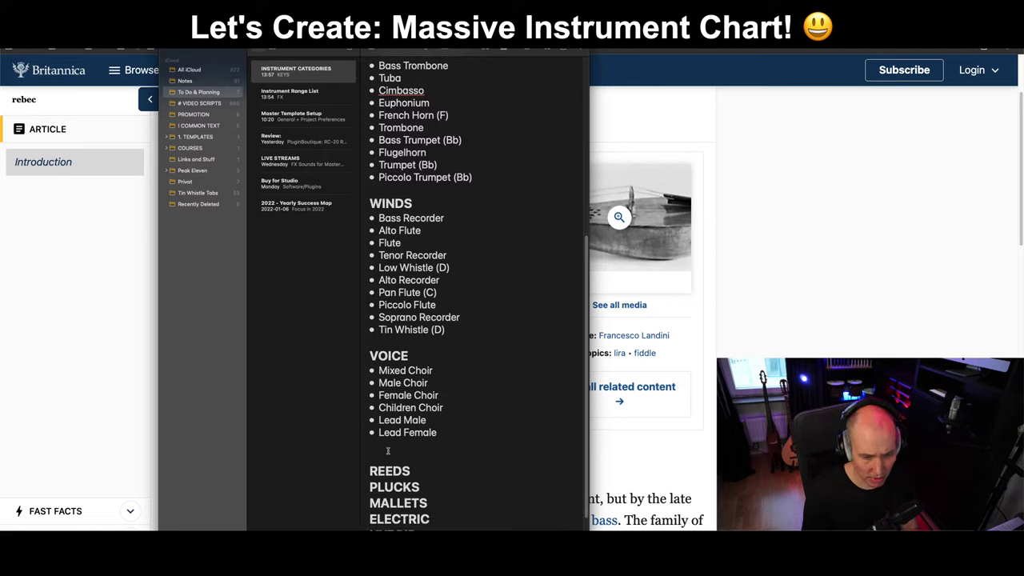
key("Delete")
left_click(432, 463)
key("Return")
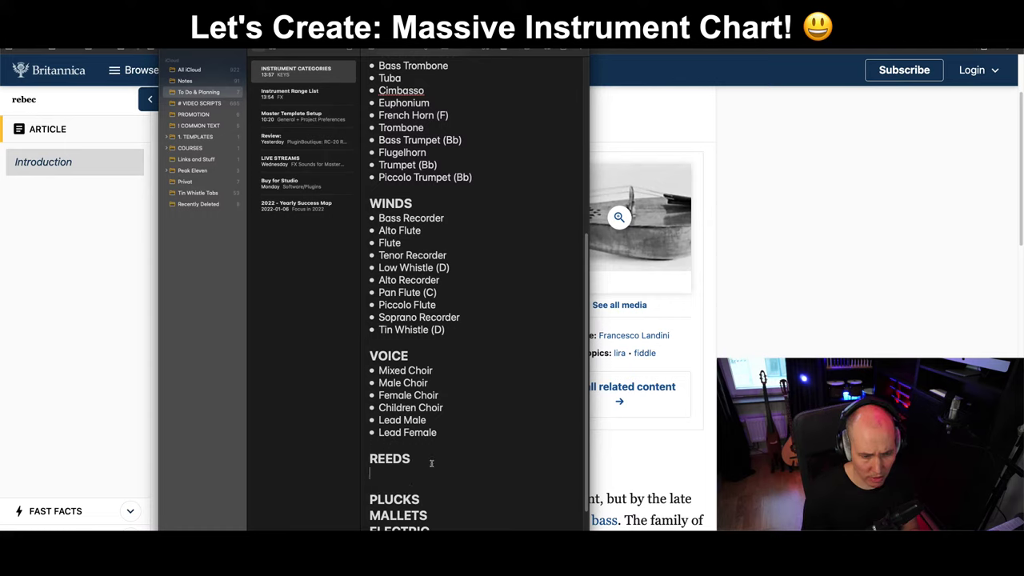
Copy the REEDS entries, Contra-Bassoon through Duduk (A), from the Instrument Range List note.
left_click(304, 93)
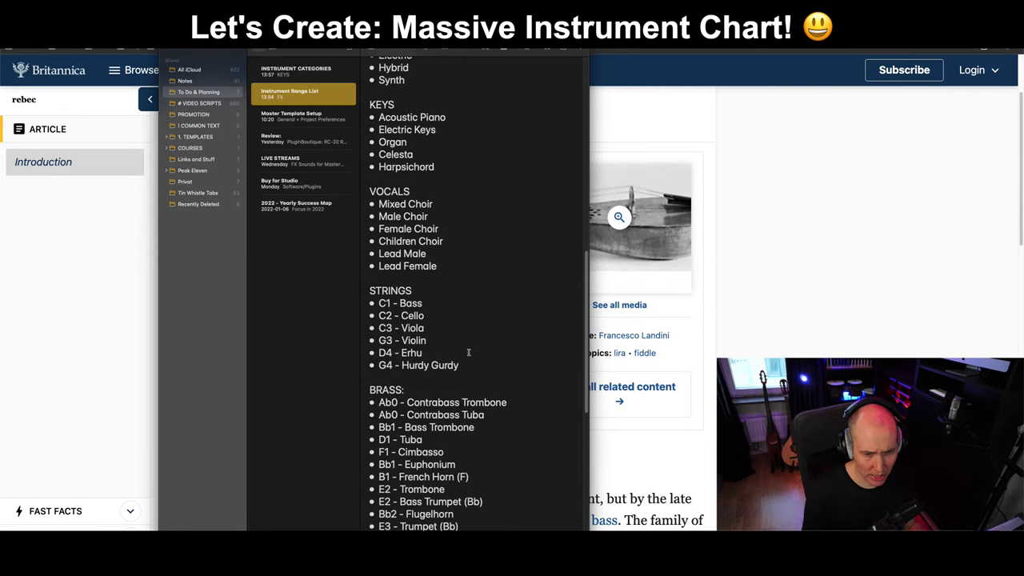
scroll(469, 352, "down", 7)
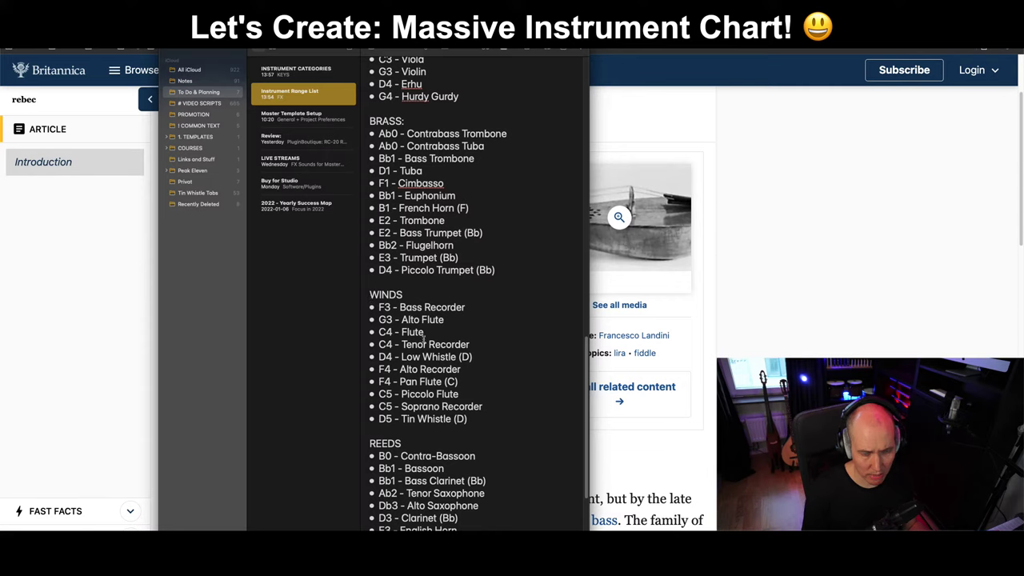
left_click(398, 296)
scroll(432, 368, "down", 2)
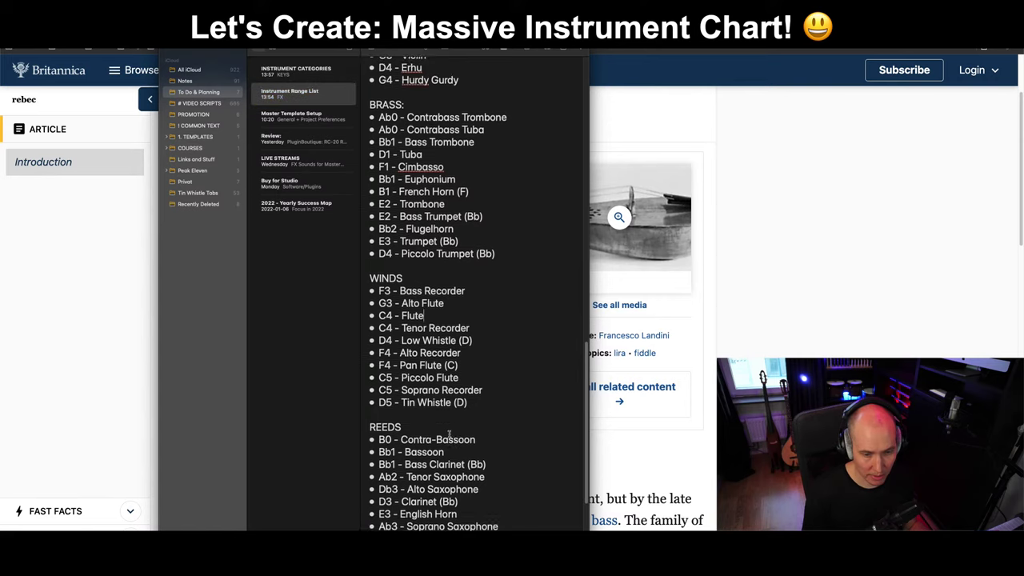
scroll(395, 382, "down", 2)
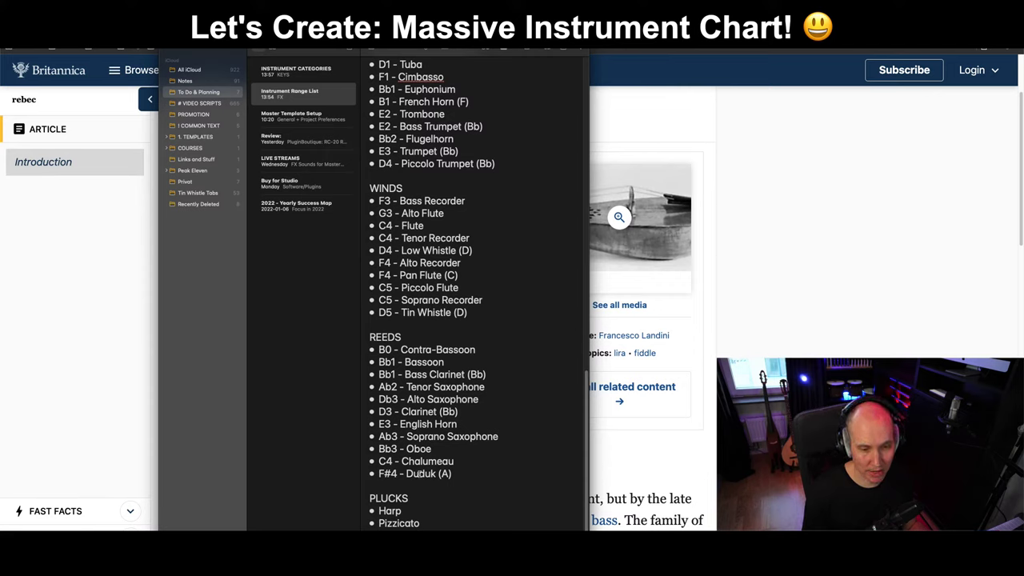
left_click_drag(456, 479, 378, 349)
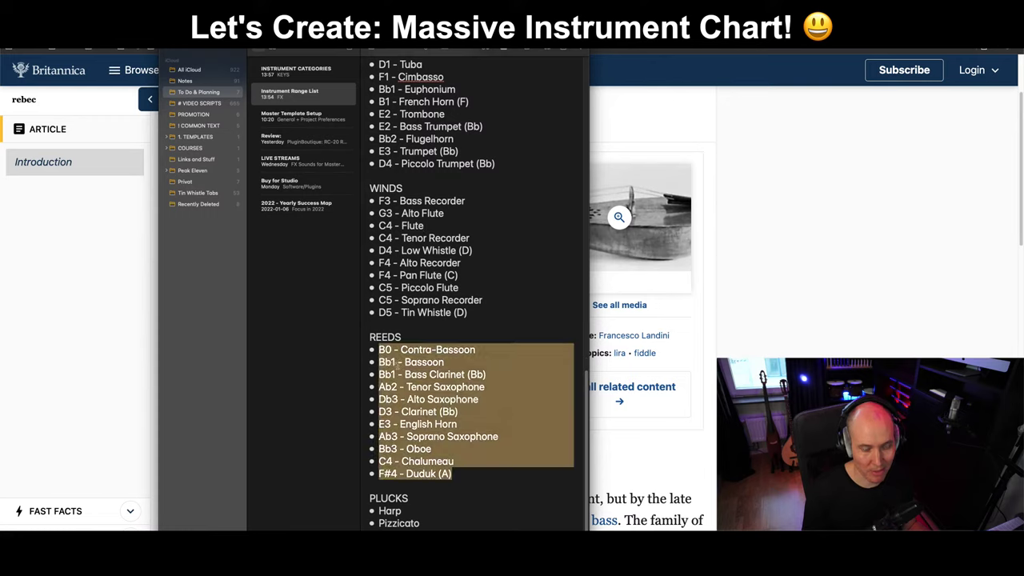
left_click(463, 430)
left_click_drag(458, 478, 376, 358)
key("ctrl+c")
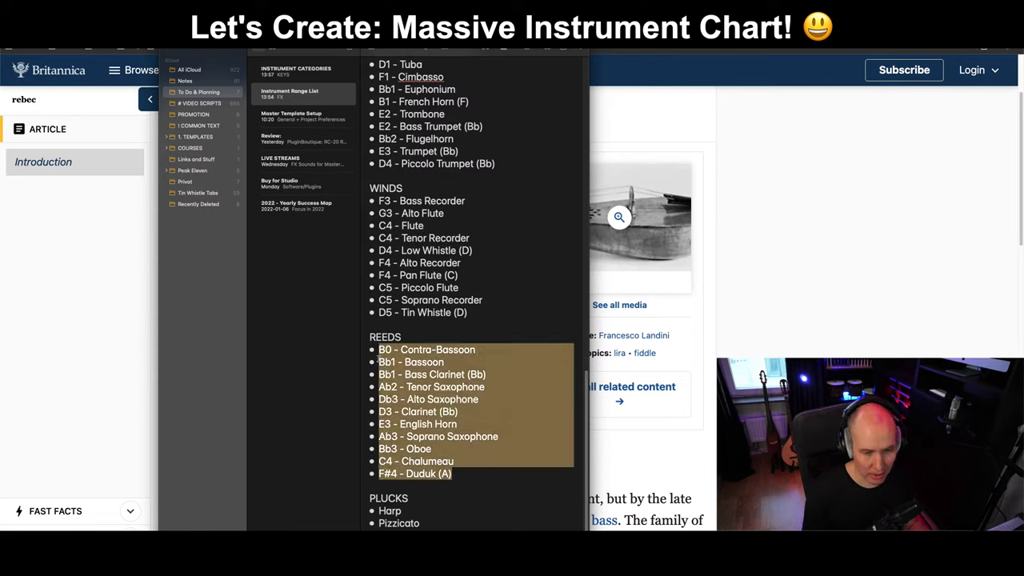
left_click(444, 382)
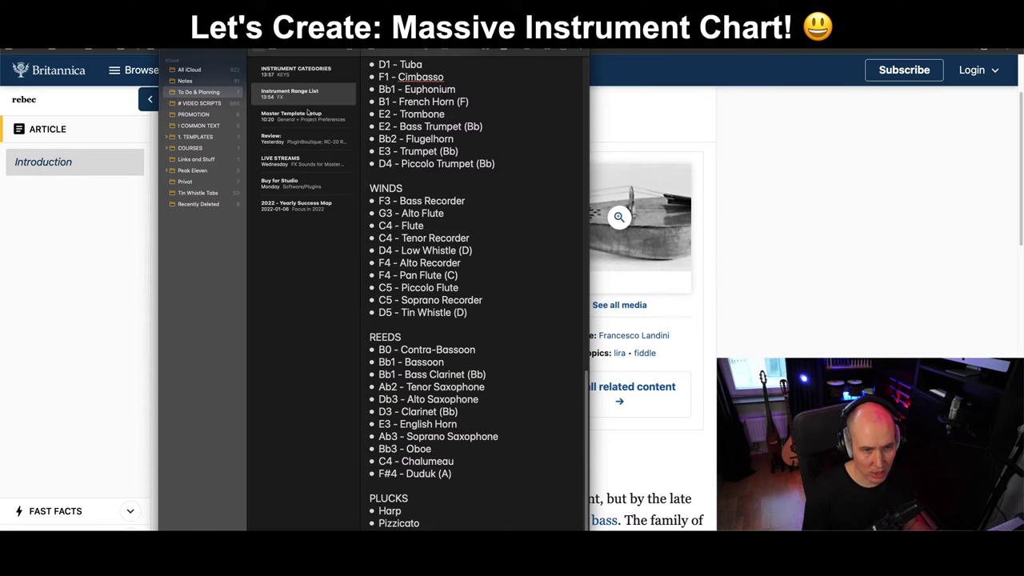
Paste the copied reed entries below the REEDS heading in the INSTRUMENT CATEGORIES note.
left_click(296, 70)
scroll(427, 360, "down", 2)
left_click(427, 395)
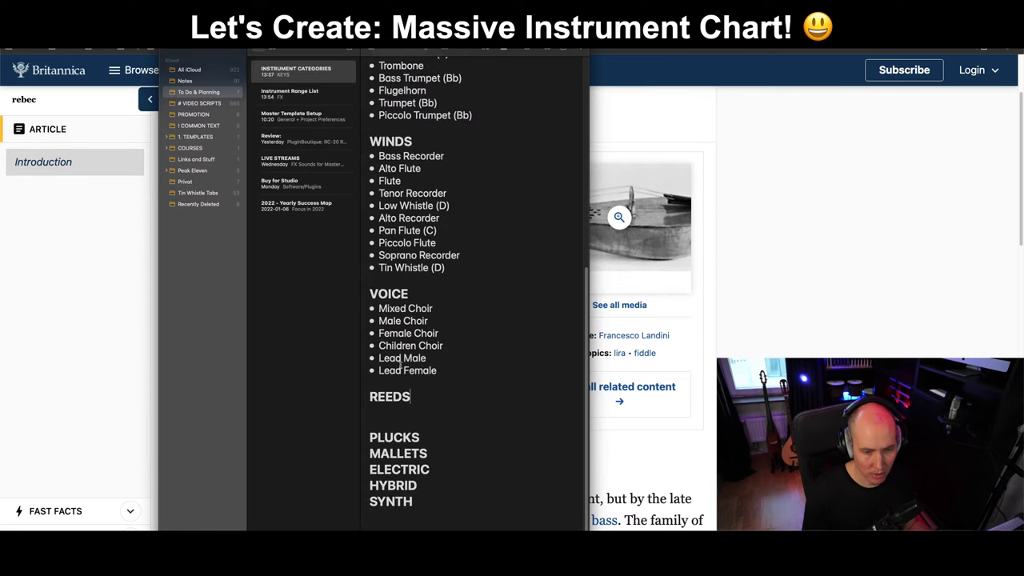
key("ctrl+v")
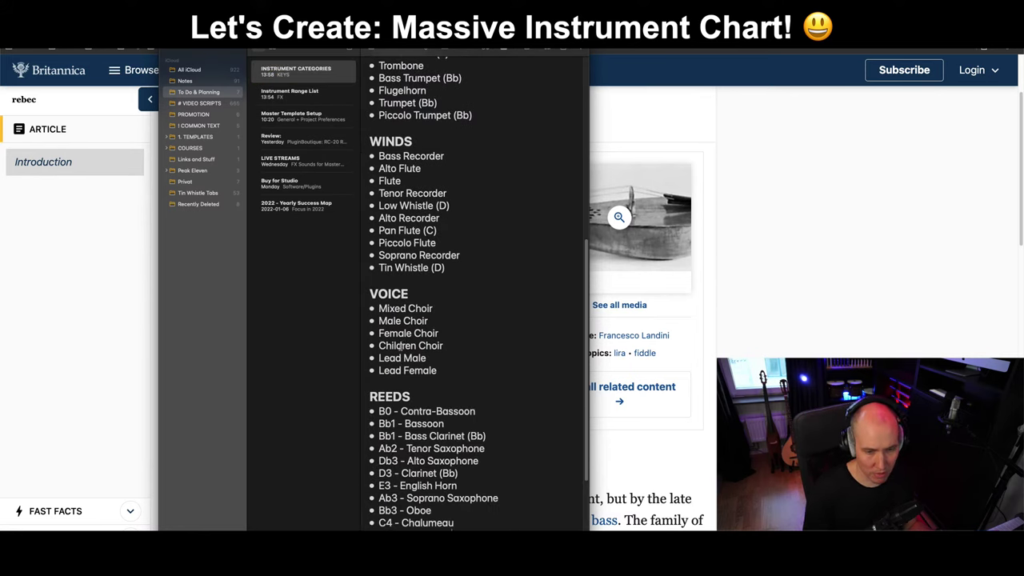
scroll(400, 346, "down", 2)
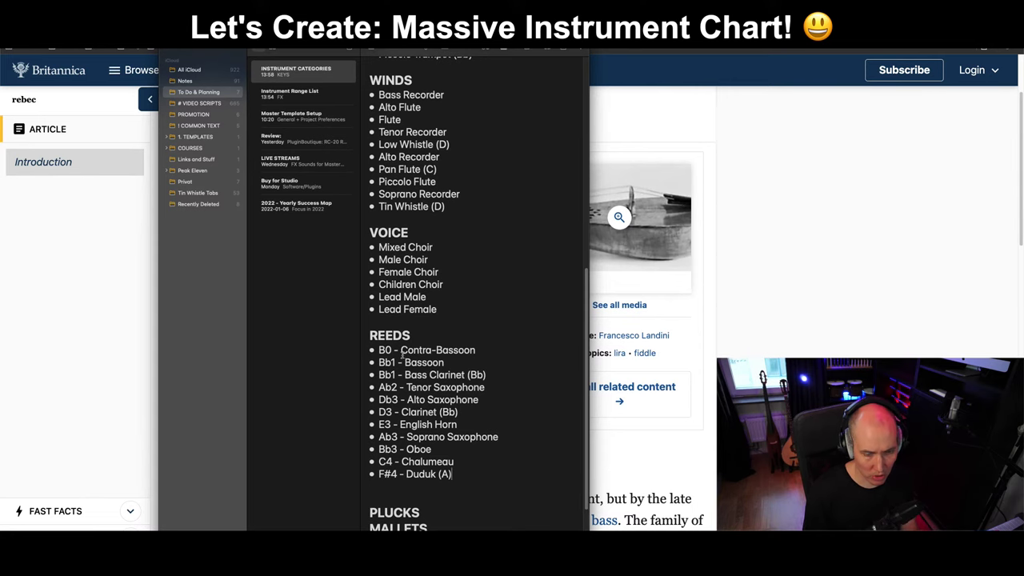
Switch to the browser and look through the subcategories on Wikipedia's Musical instruments category page.
left_click(857, 251)
key("ctrl+Tab")
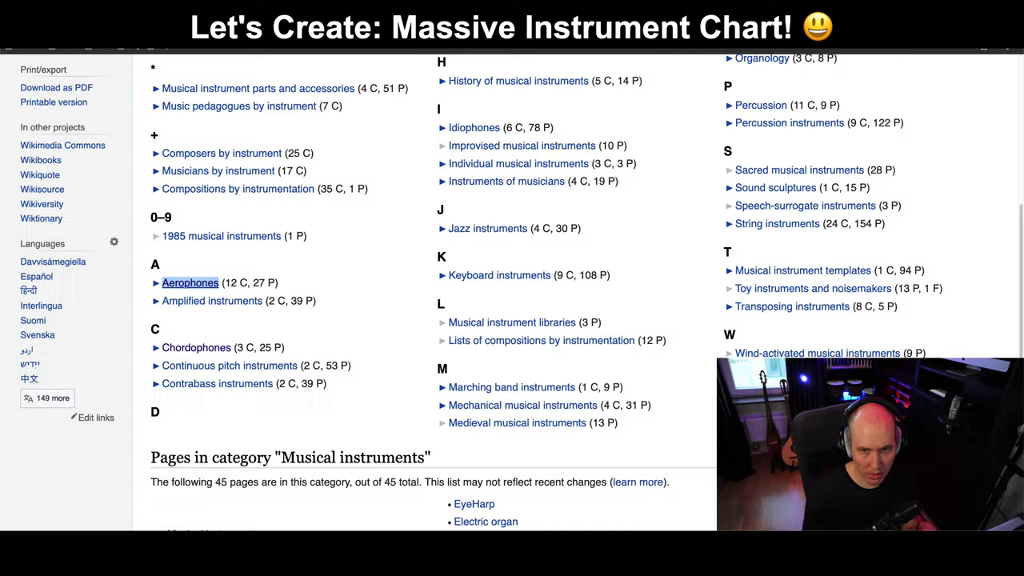
scroll(540, 261, "up", 3)
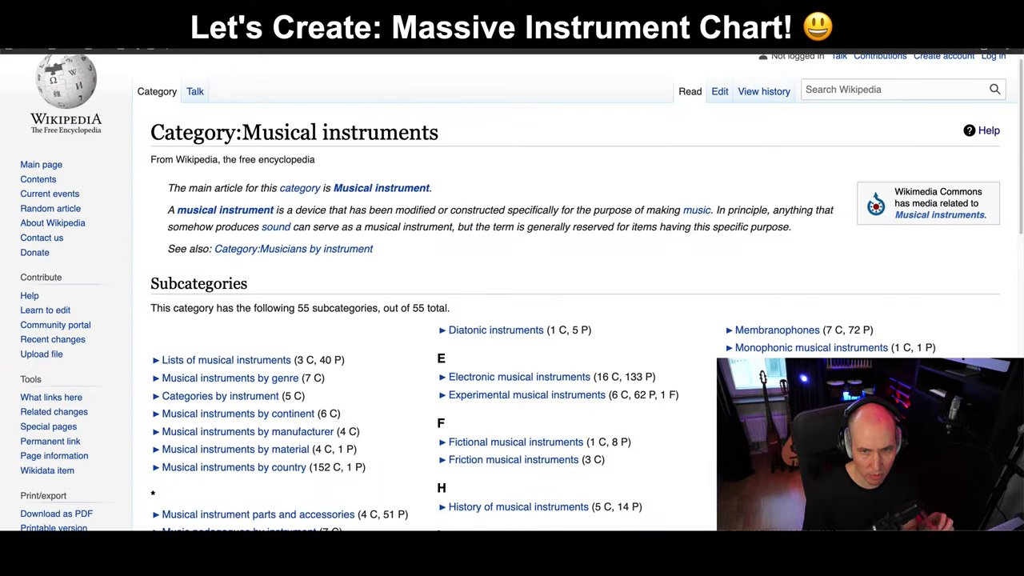
scroll(600, 235, "down", 2)
scroll(600, 235, "down", 3)
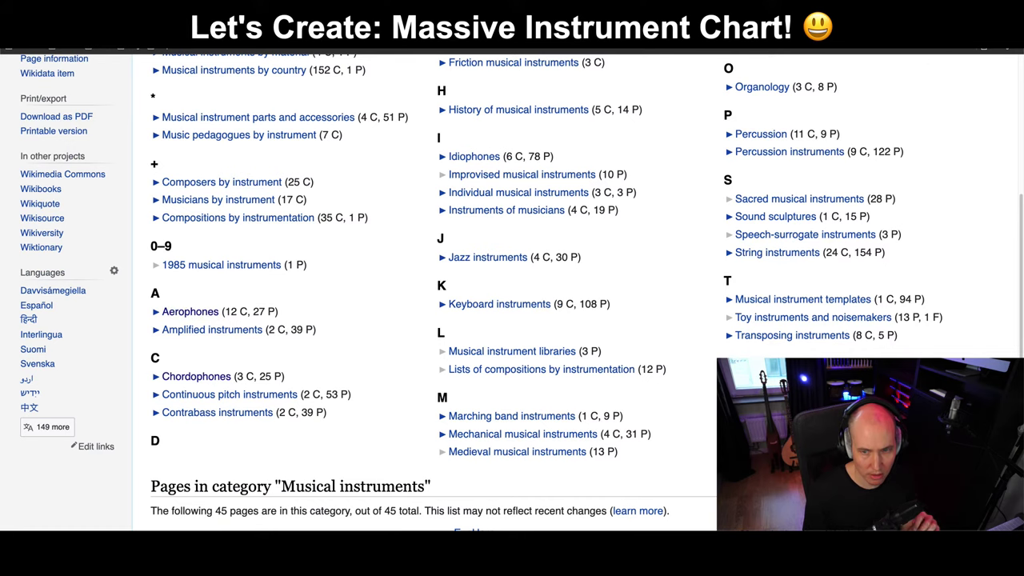
Return to the Britannica browser page, open Google in its place and search for "free reed instruments list".
key("ctrl+shift+Tab")
key("ctrl+l")
type("go")
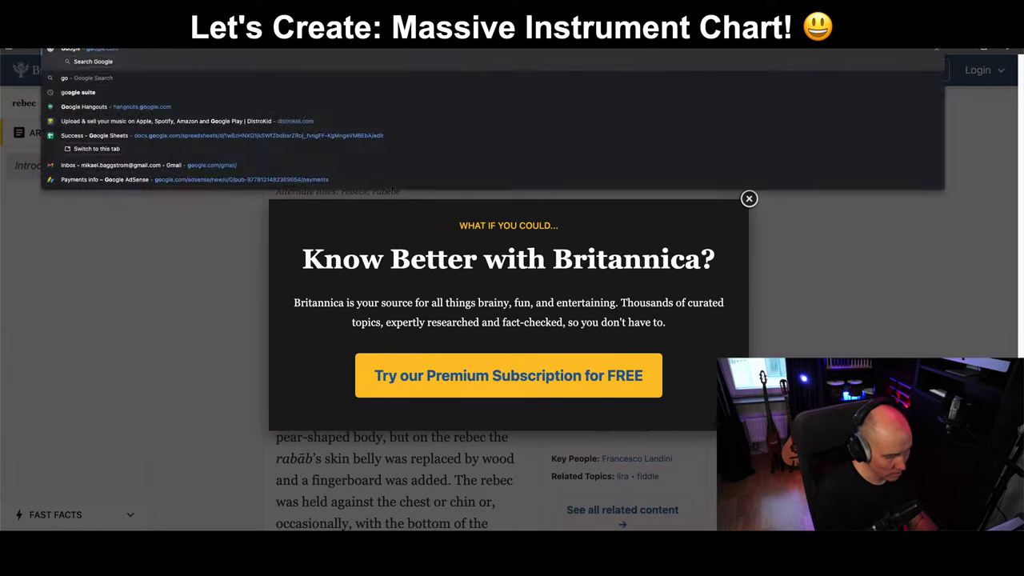
key("Return")
type("free reed inst")
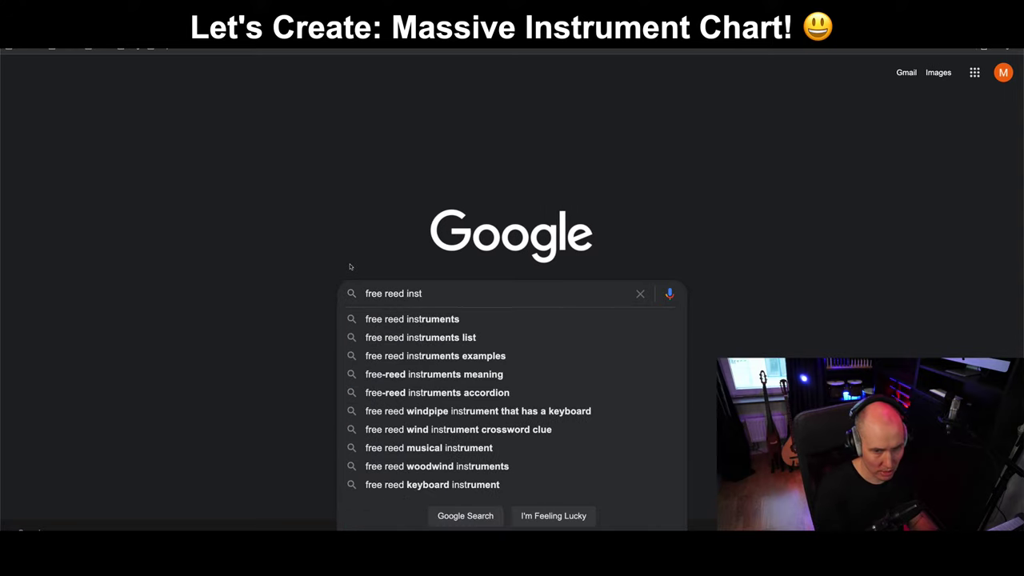
key("Down")
key("Down")
key("Return")
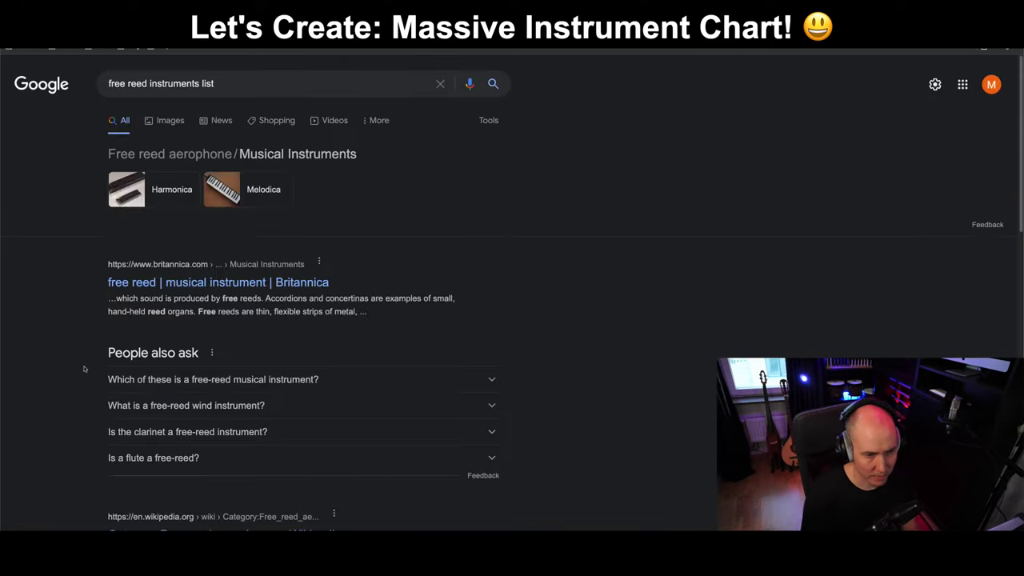
Open Britannica's free reed result and read through its accordion, reed organ and reed instrument sections.
left_click(216, 283)
scroll(212, 305, "down", 1)
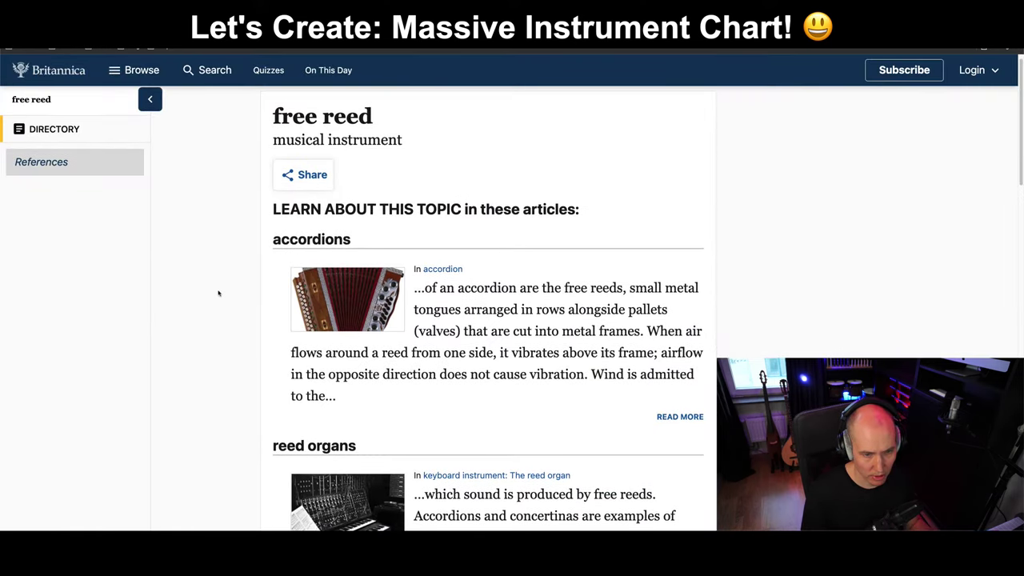
scroll(369, 304, "down", 2)
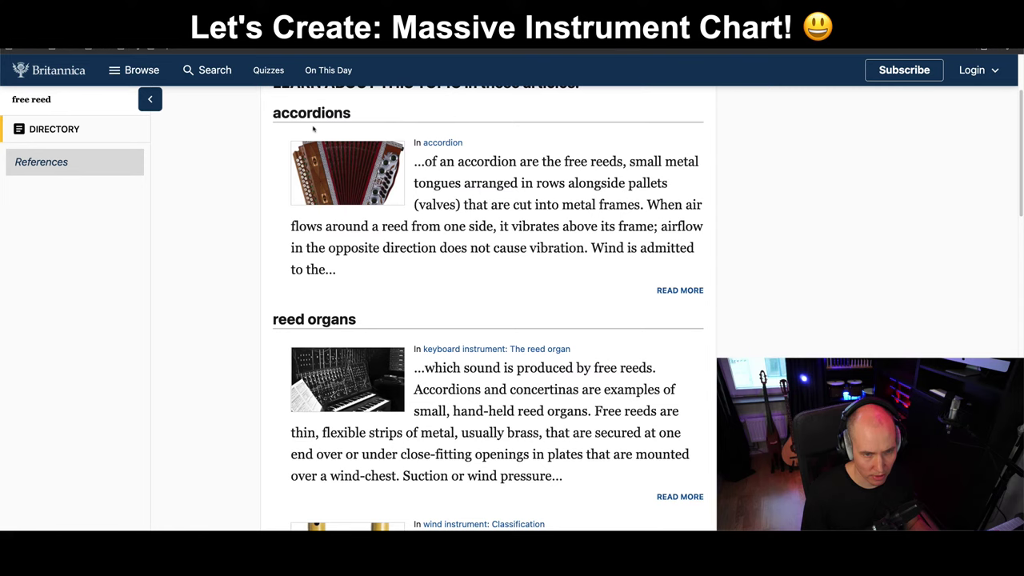
scroll(394, 228, "down", 3)
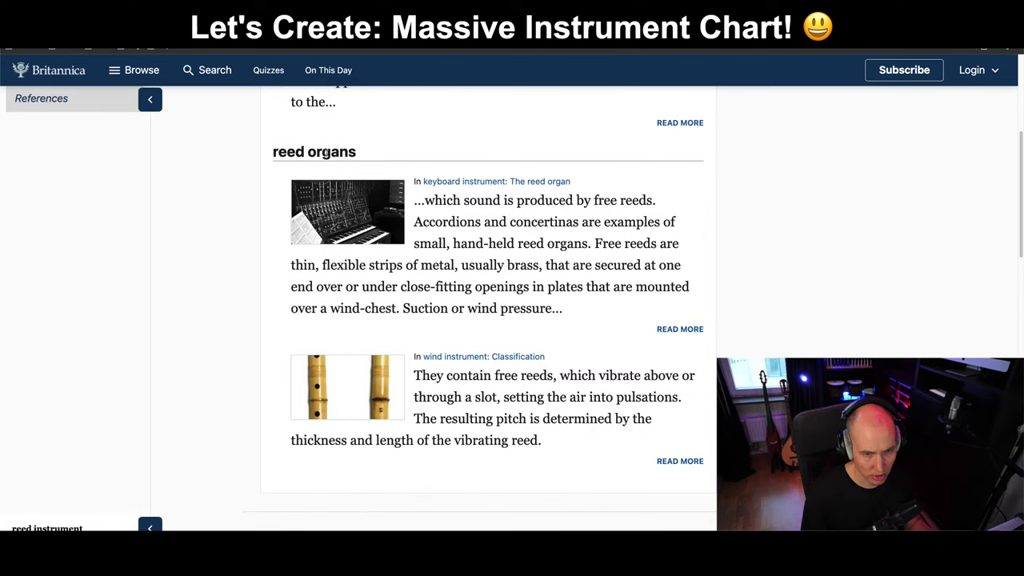
scroll(573, 386, "down", 7)
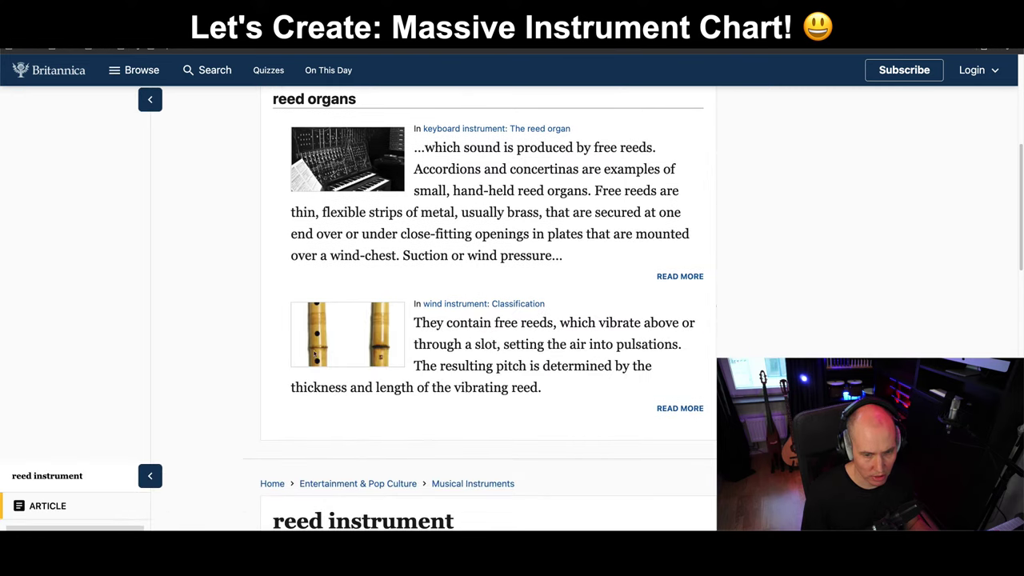
scroll(443, 402, "down", 1)
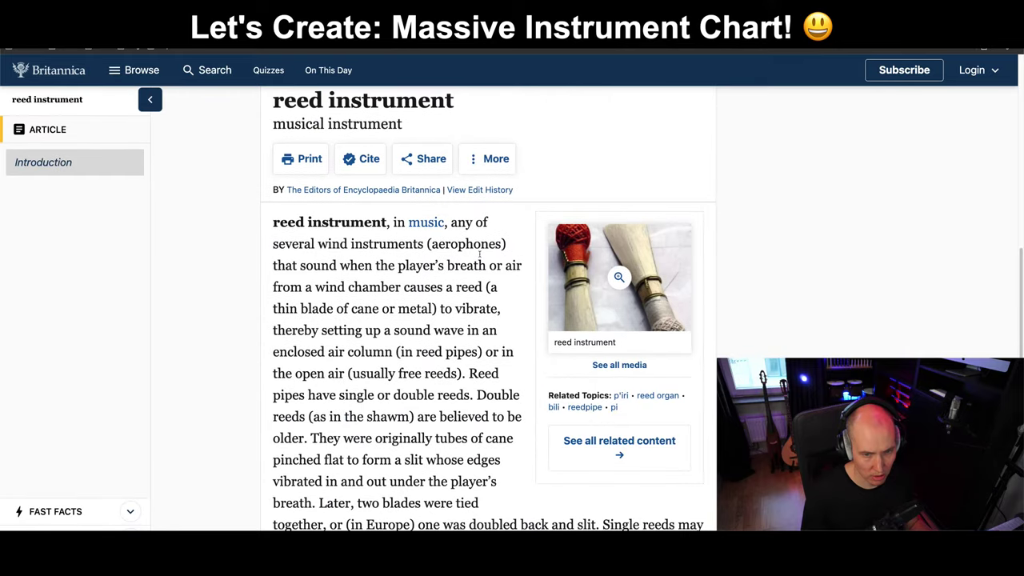
scroll(480, 253, "down", 2)
scroll(252, 184, "down", 5)
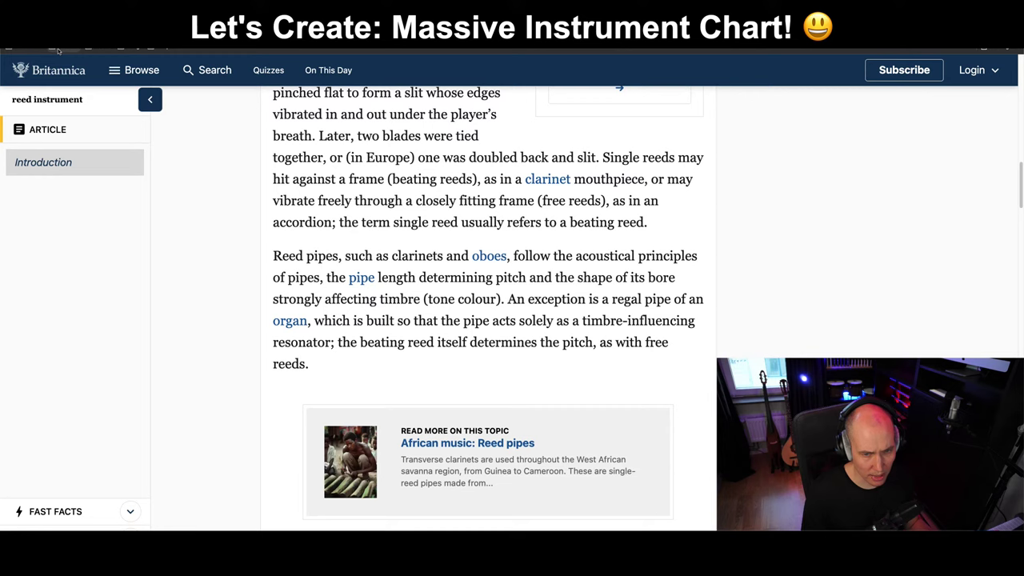
Go back to the Google results for free reed instruments and look over the listed instruments and pages.
key("alt+Left")
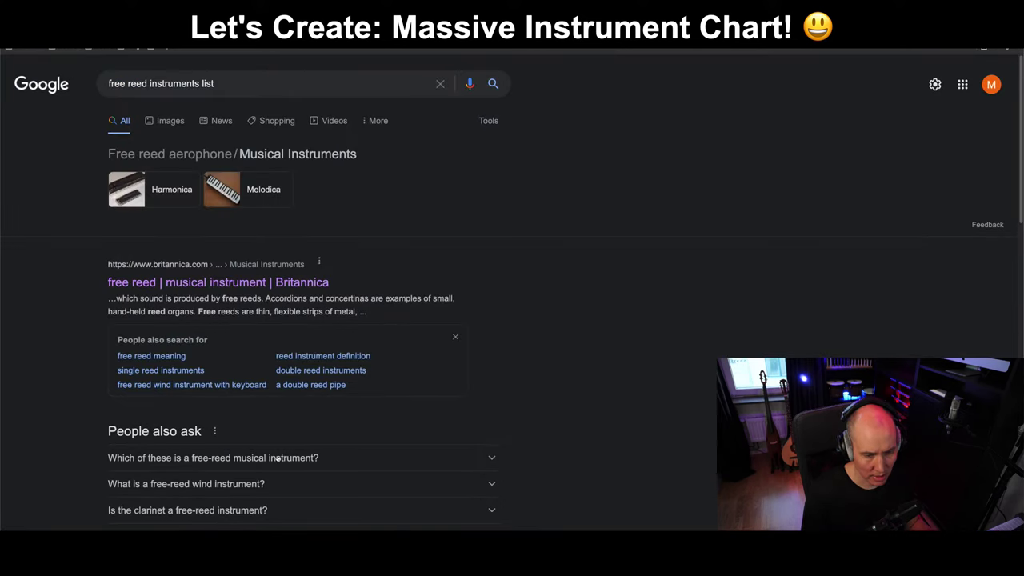
scroll(105, 343, "down", 1)
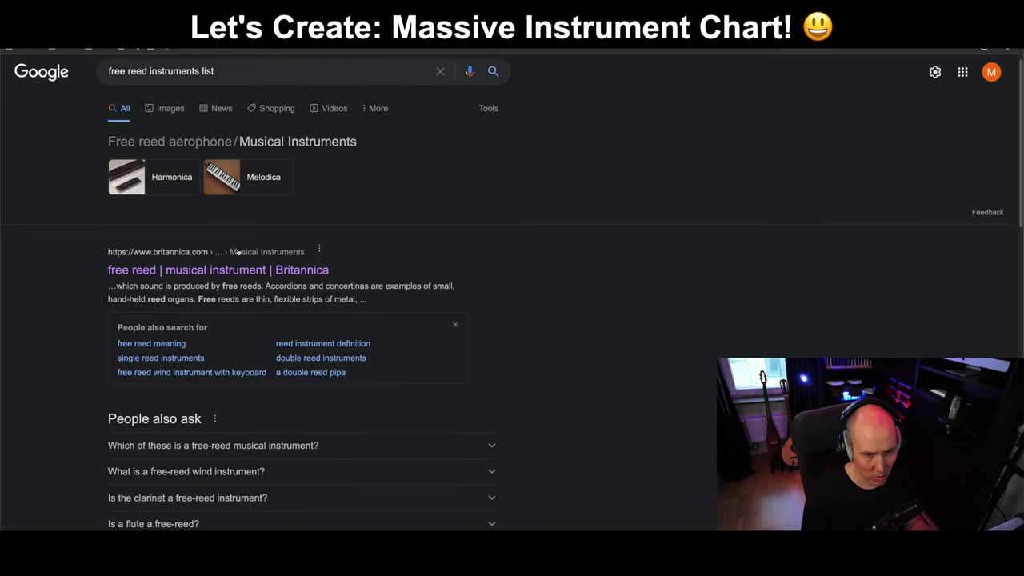
scroll(78, 402, "down", 3)
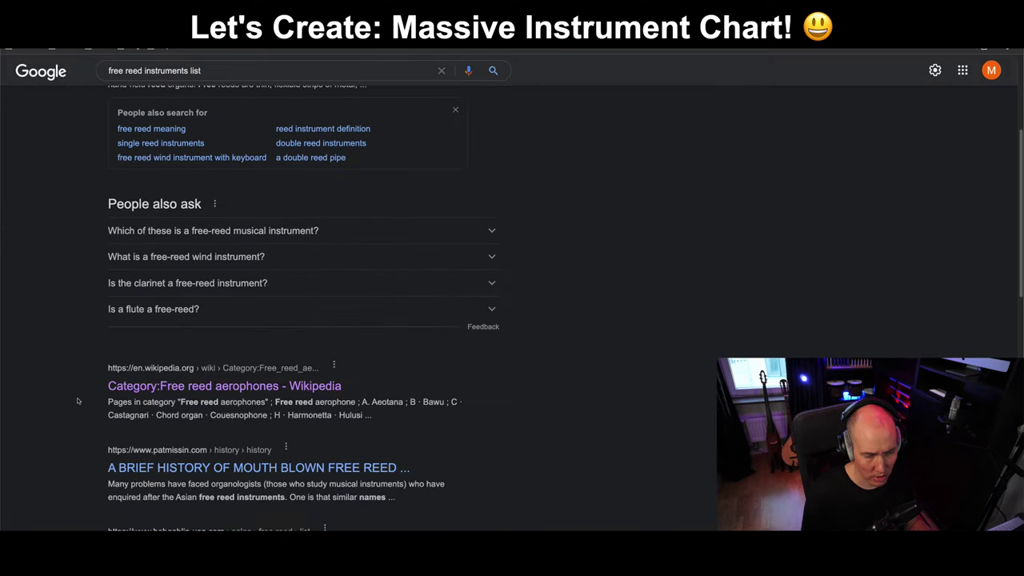
scroll(78, 402, "up", 3)
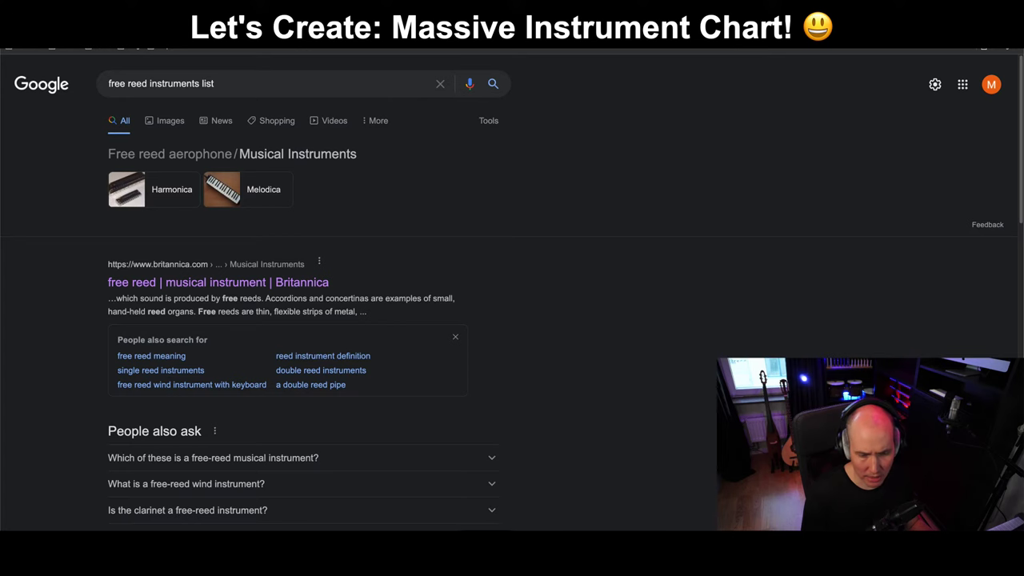
Switch to the INSTRUMENT CATEGORIES note and add a plain REEDS line below the Duduk entry, separated by a blank line.
key("super+Tab")
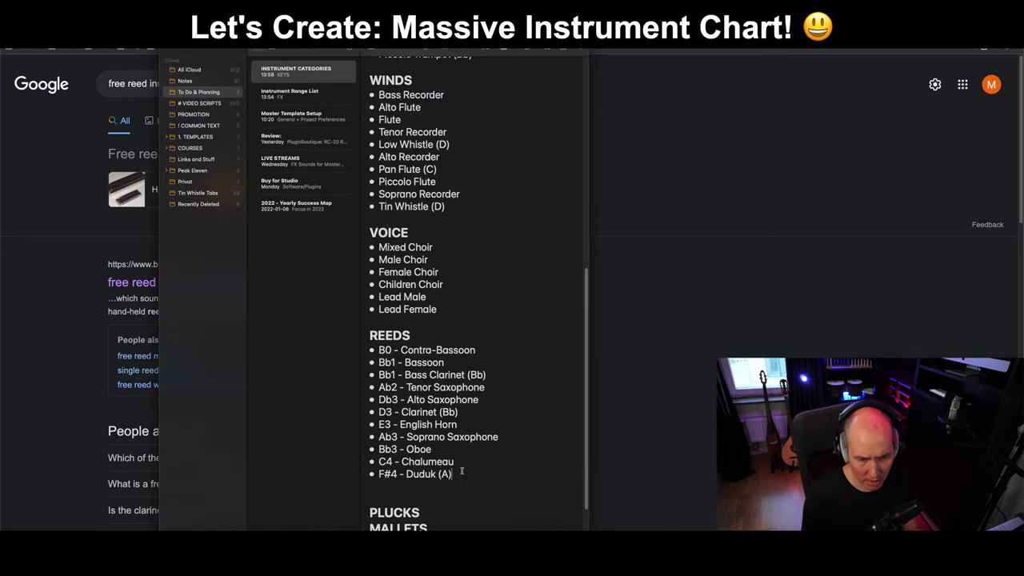
key("Return")
key("Return")
type("R")
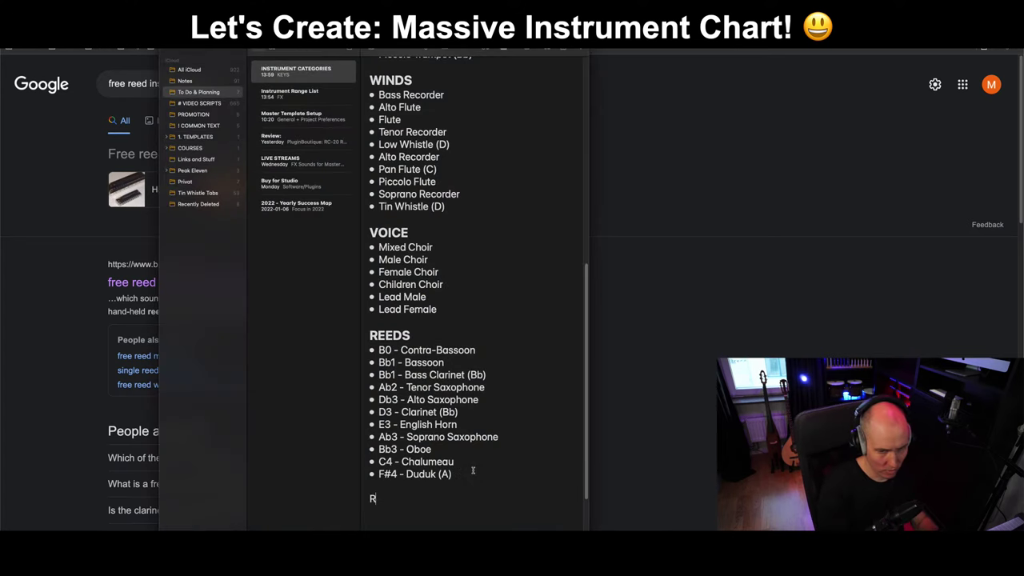
key("BackSpace")
type("REE")
key("BackSpace")
key("BackSpace")
key("BackSpace")
type("REEDS")
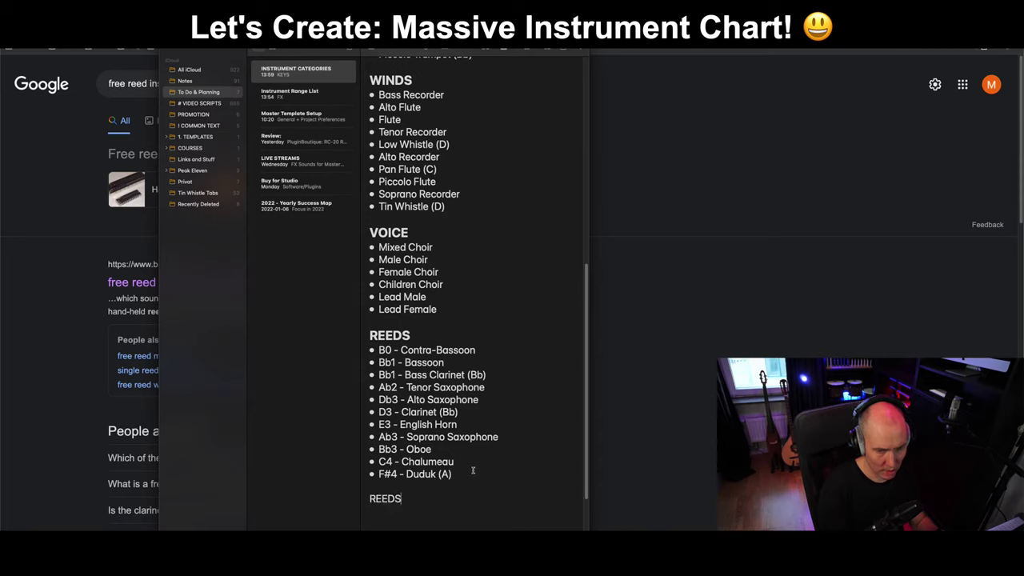
Replace the plain REEDS line with a copy of the formatted REEDS heading.
double_click(388, 336)
key("super+c")
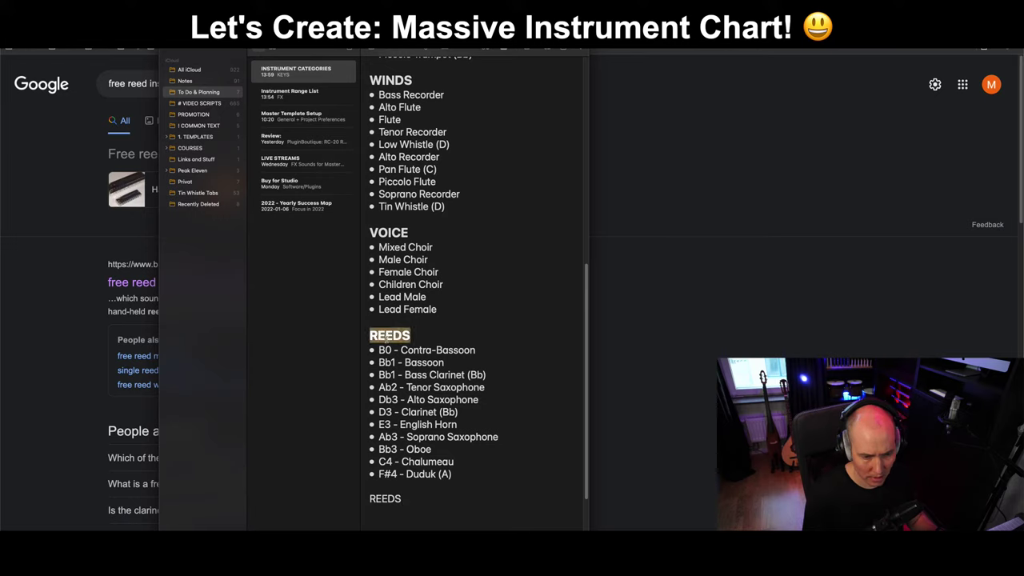
double_click(410, 504)
key("super+v")
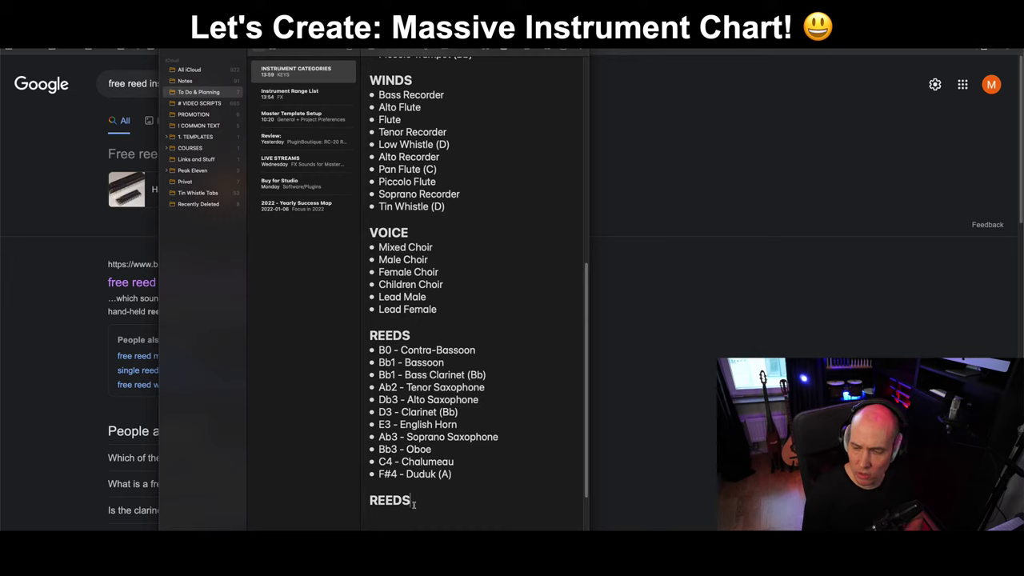
Start a bulleted list under the second REEDS heading and extend that heading to read REEDS (Free).
key("Return")
key("shift+super+7")
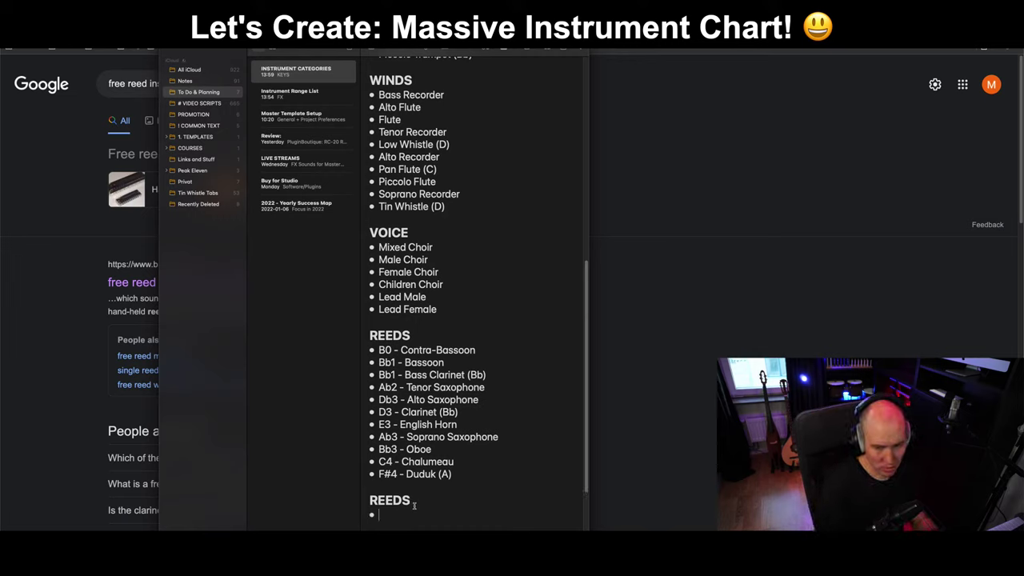
type("(F")
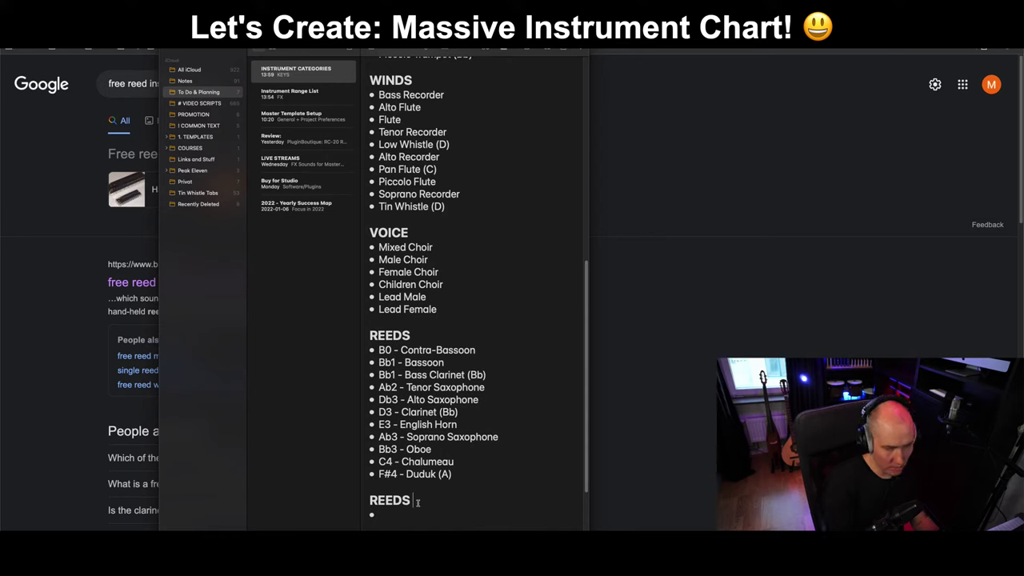
type("ree)")
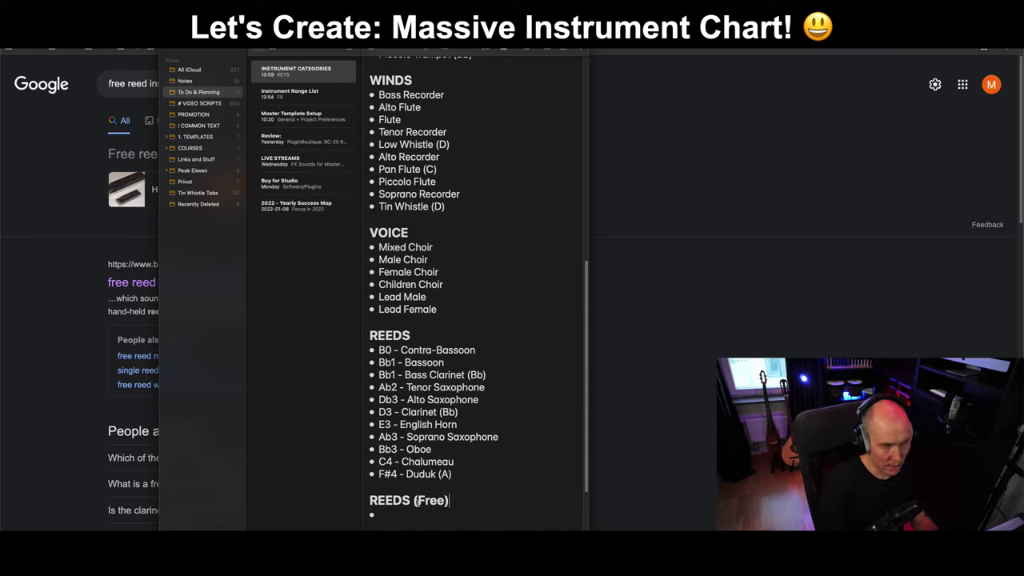
scroll(381, 408, "down", 1)
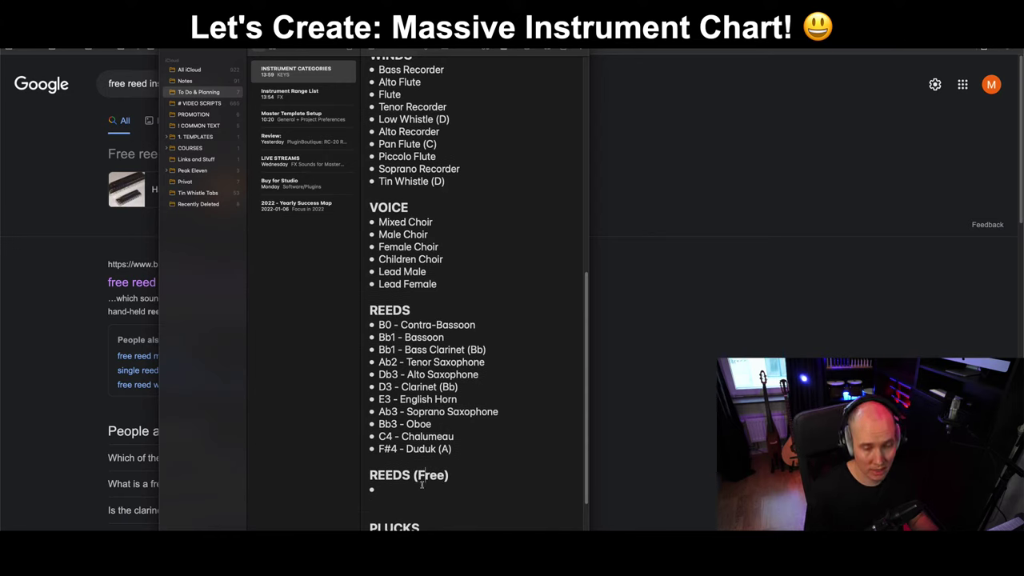
scroll(420, 480, "down", 3)
key("Down")
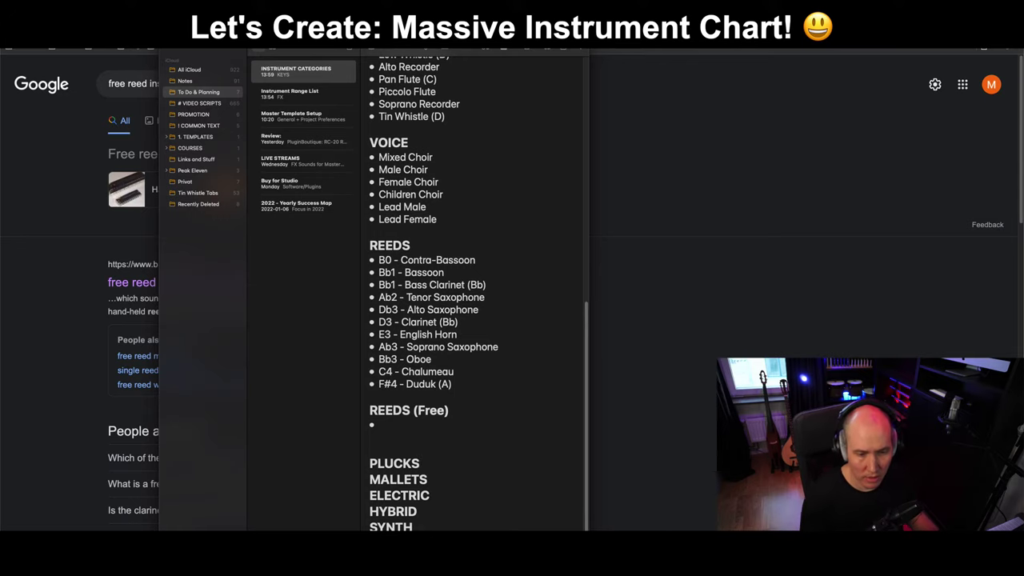
Check the Google results for free reed instruments, then list Harmonica and Melodica under REEDS (Free) in the note.
left_click(670, 403)
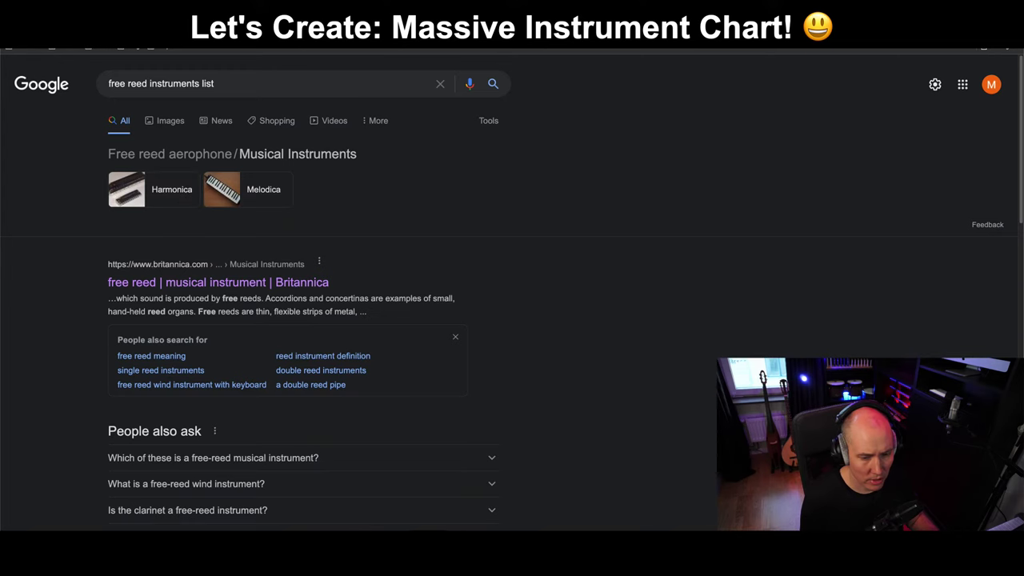
key("super+Tab")
type("Ha")
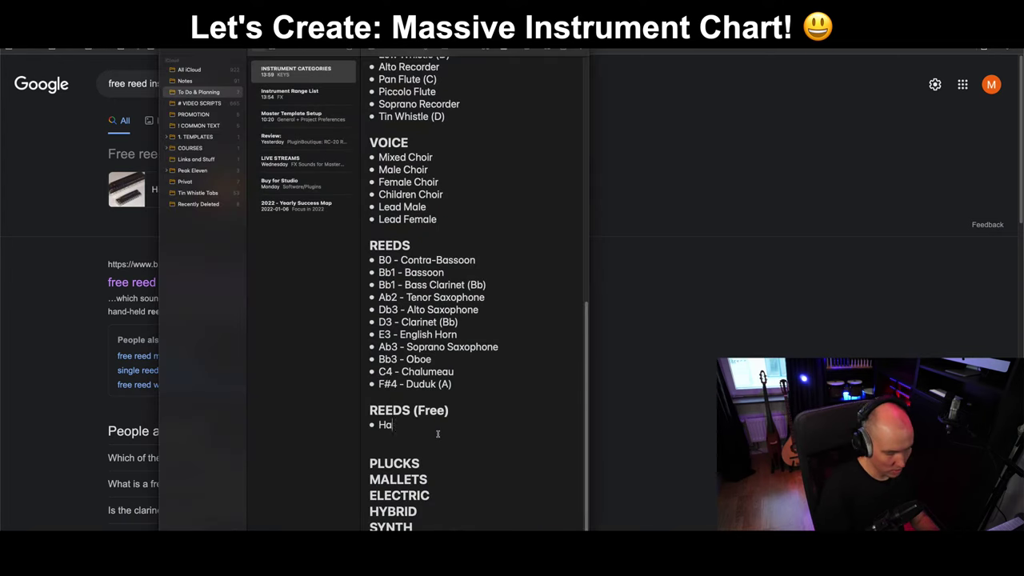
type("rmonica")
key("Return")
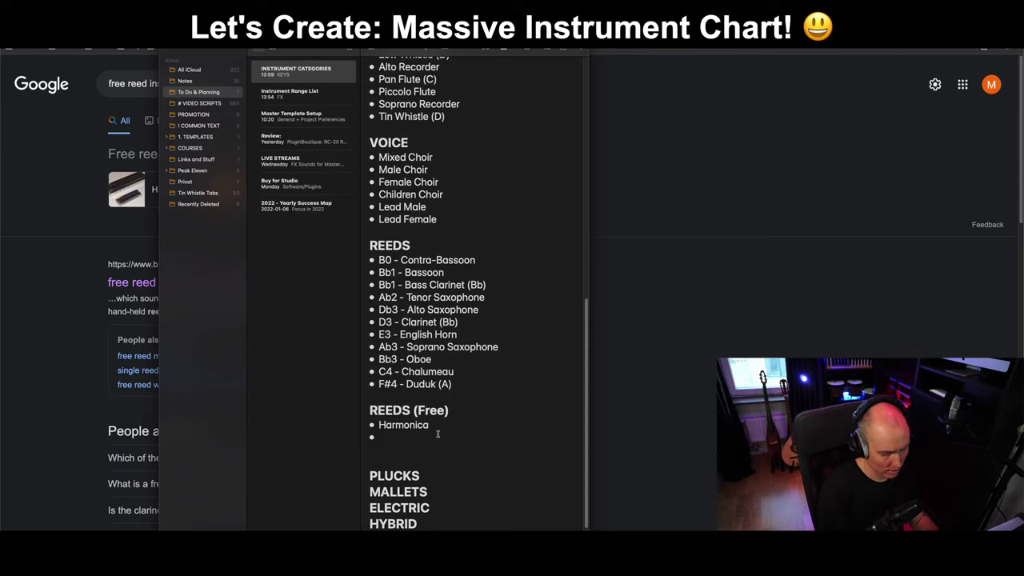
type("Melodi")
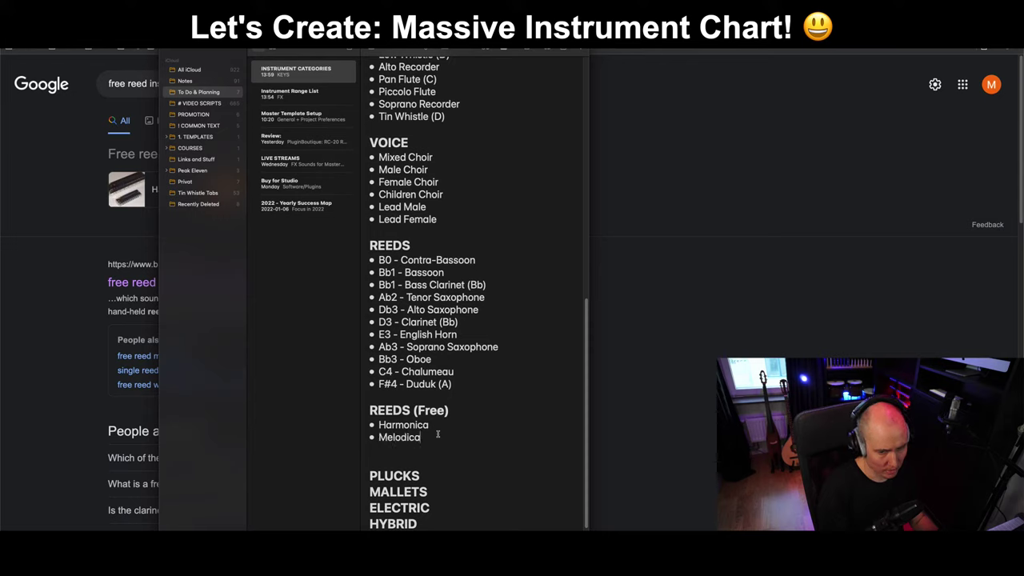
type("ca")
Insert an Accordion bullet above Harmonica in the REEDS (Free) list.
key("Up")
key("Return")
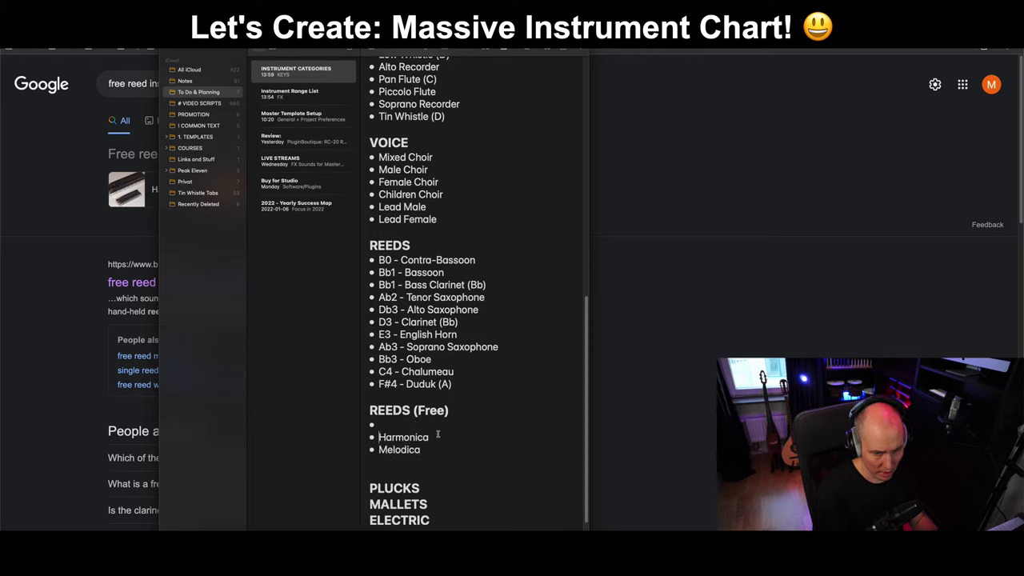
type("Accordion")
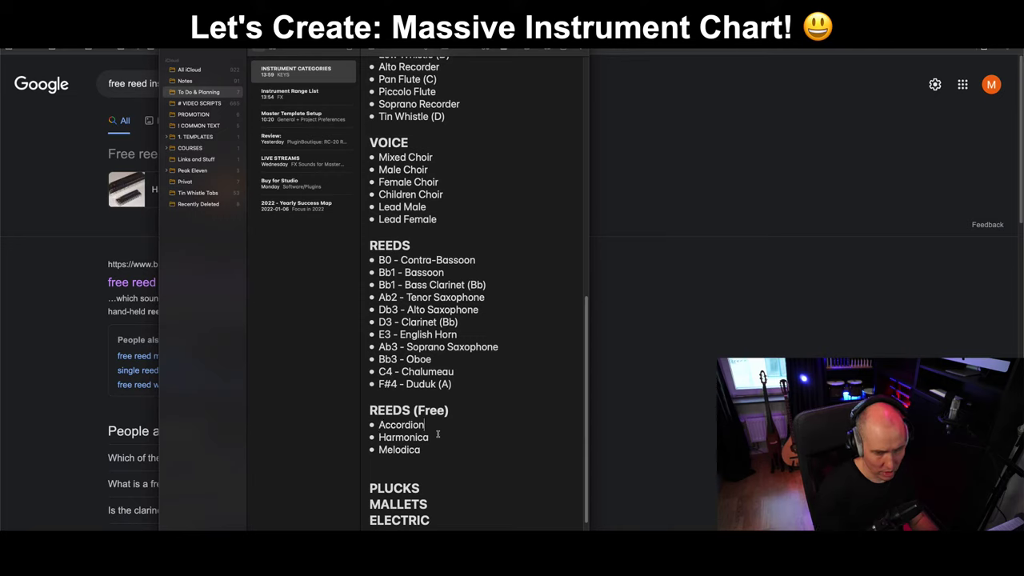
Add a Concertina bullet between Accordion and Harmonica, looking the instrument up on Google to check its name.
key("Return")
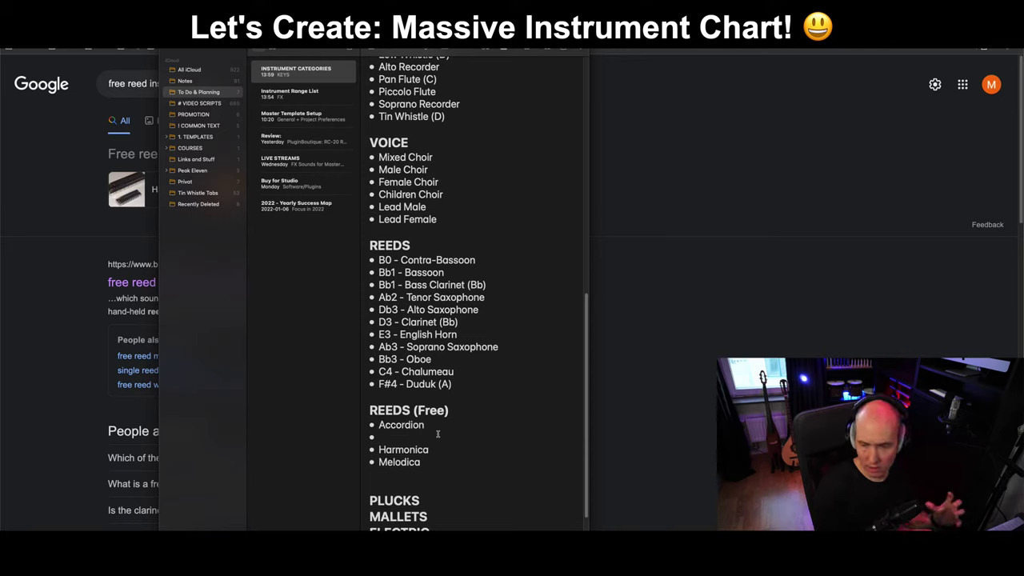
type("Conca")
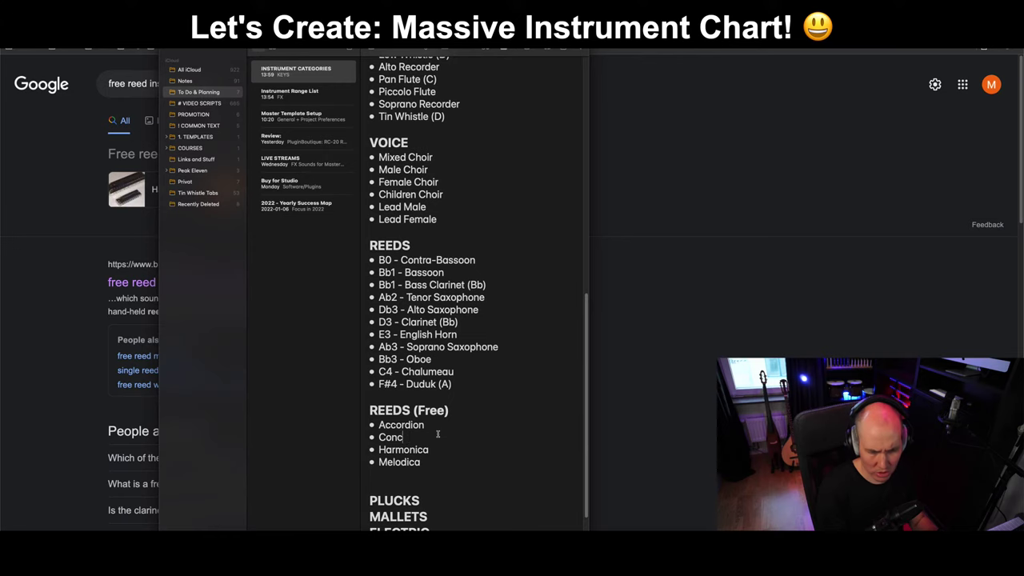
left_click(816, 283)
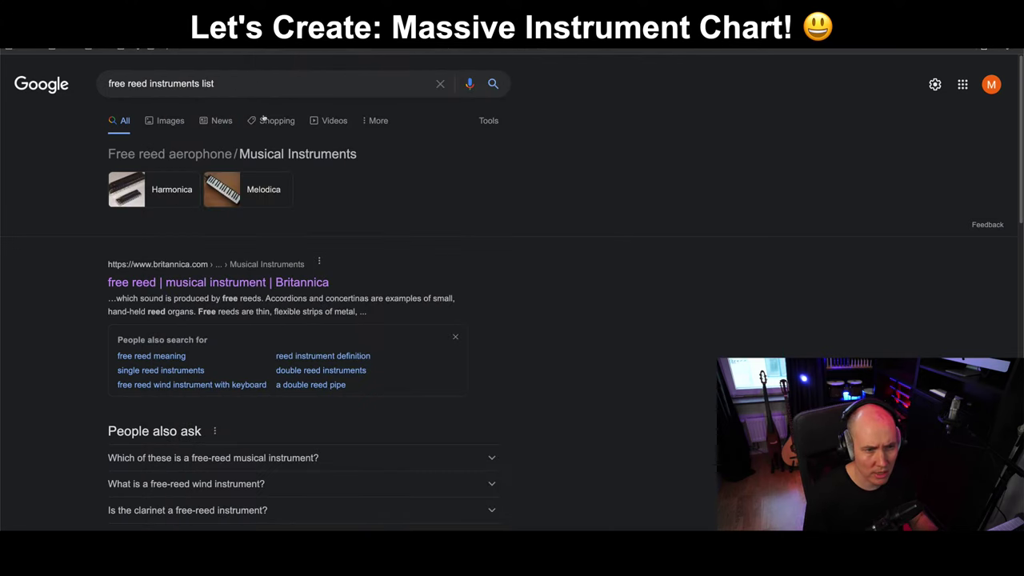
triple_click(234, 91)
type("conce")
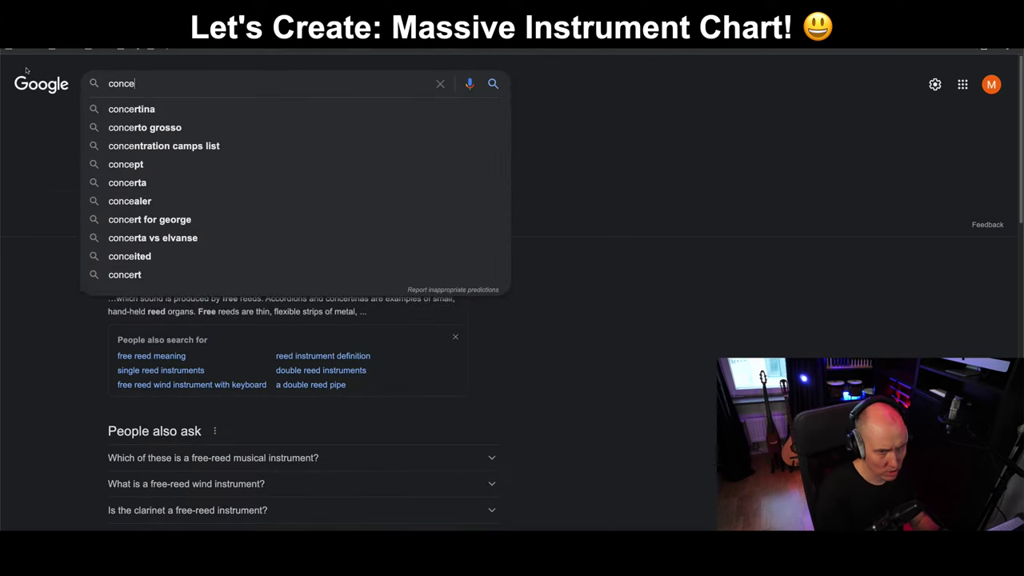
key("Down")
key("Return")
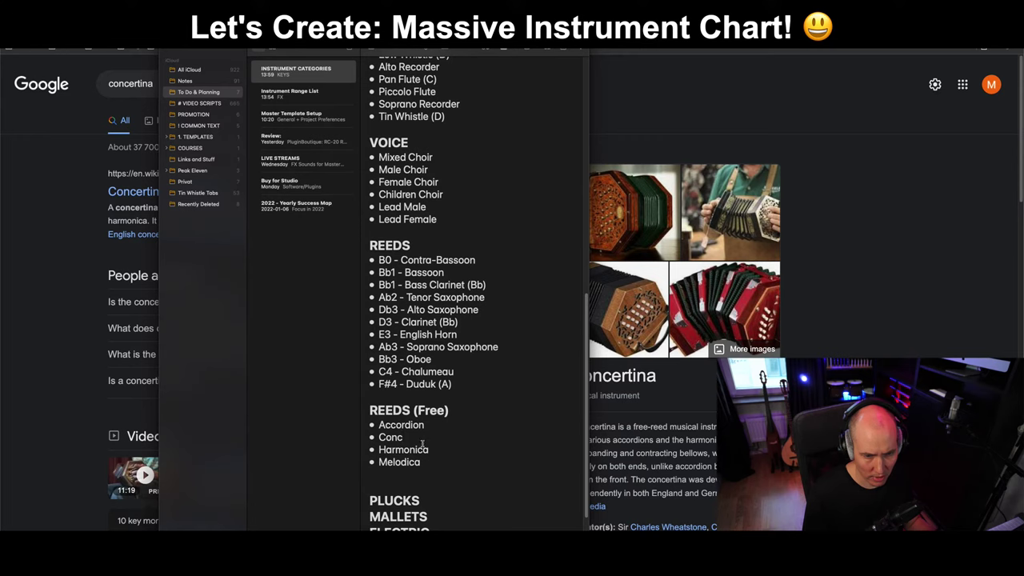
type("ertina")
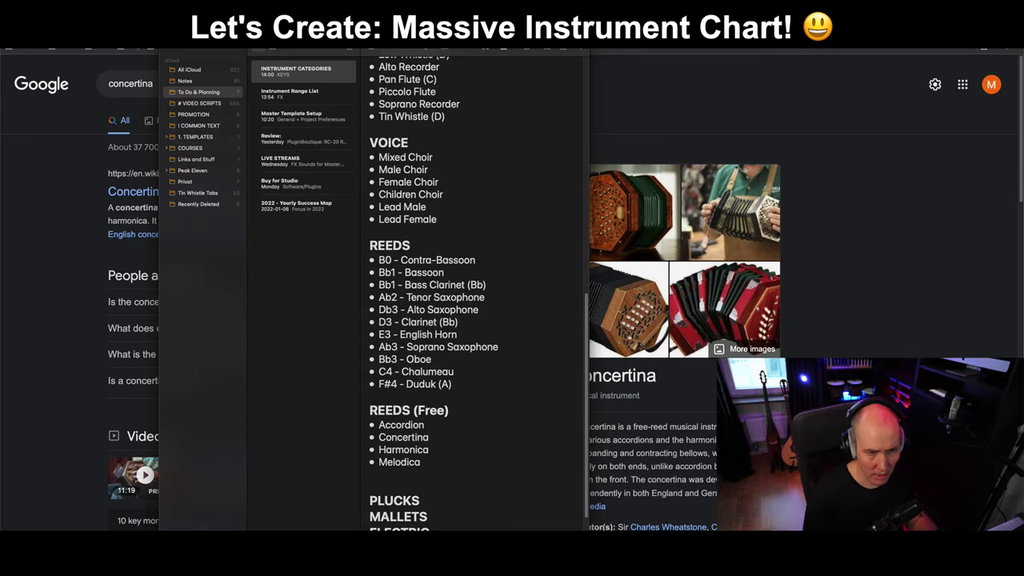
Return to the browser and search Google for "bag pipes free reed", accepting the suggested spelling "bagpipes free reed".
left_click(96, 246)
double_click(152, 85)
type("bag")
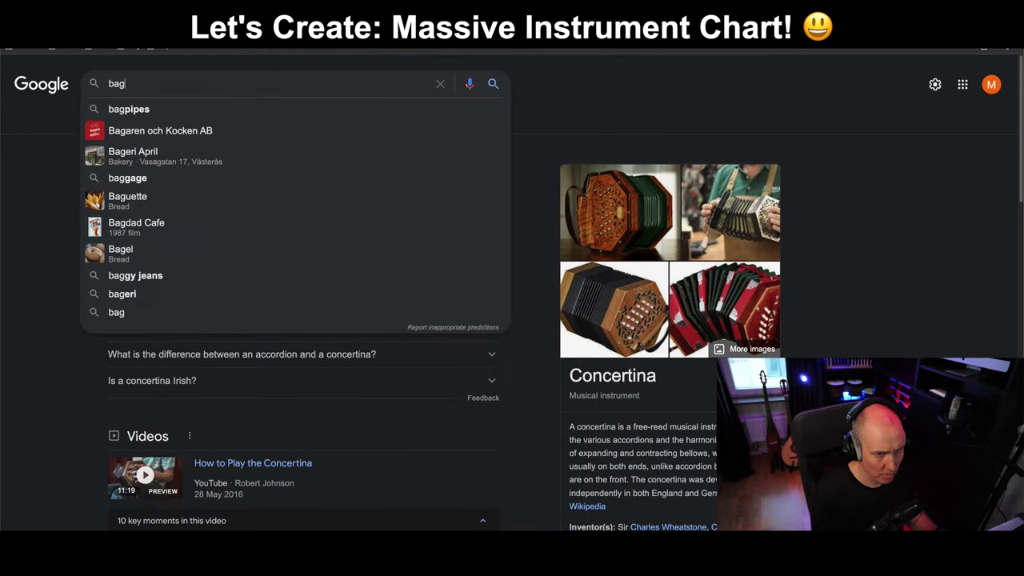
type(" pipes free reed")
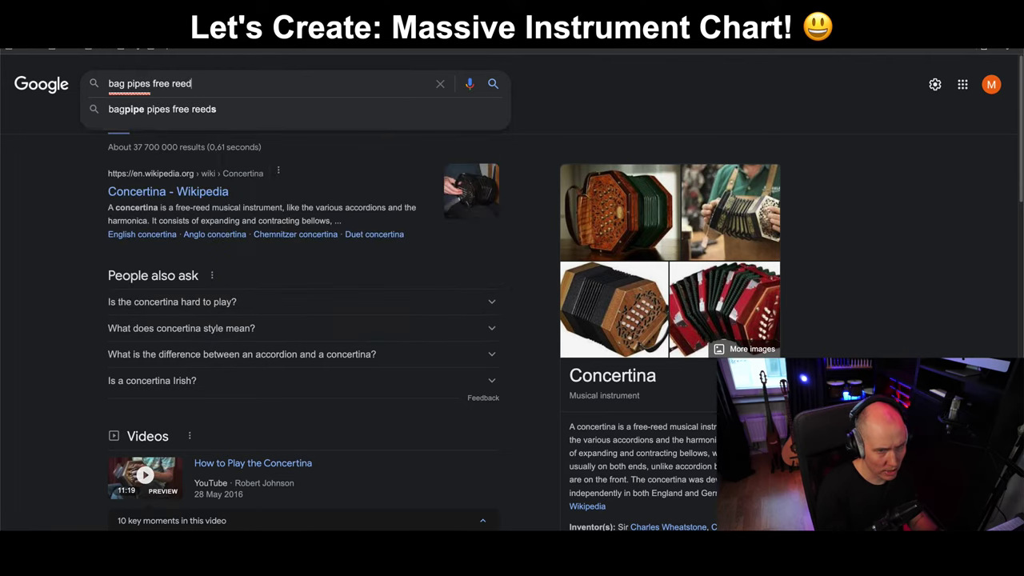
key("Return")
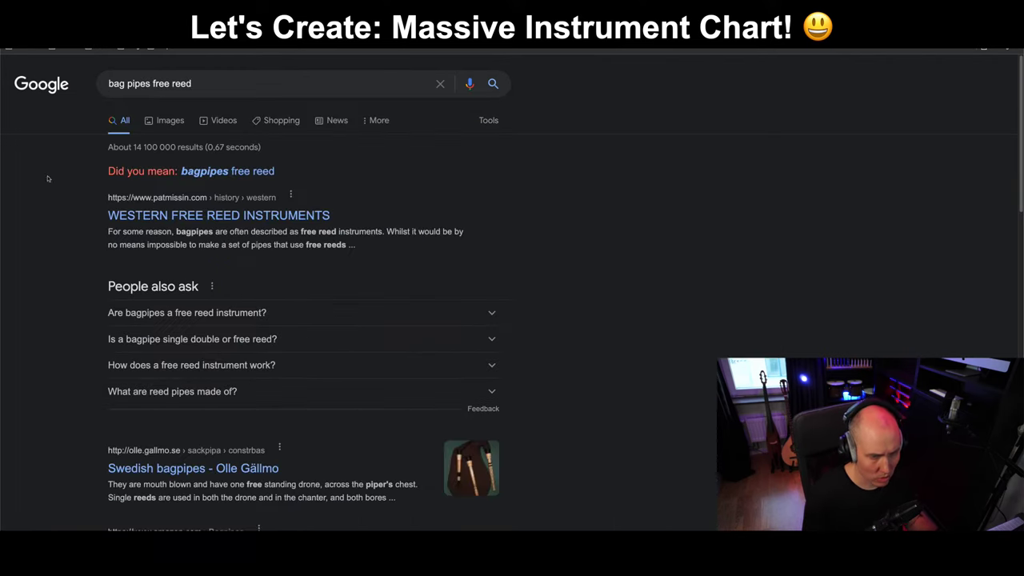
left_click(243, 173)
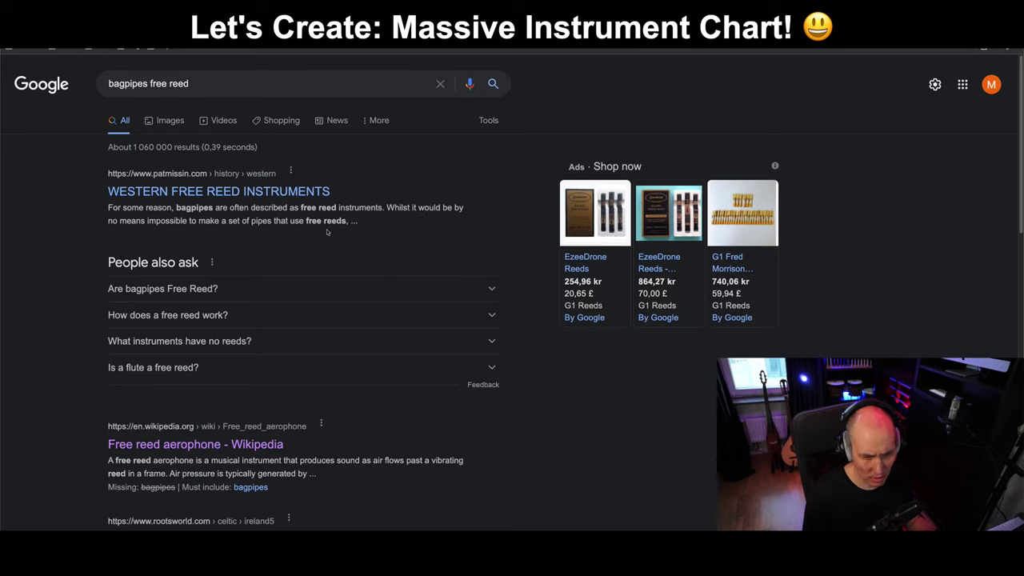
Open the Wikipedia article on free reed aerophones from the search results and look through it for bagpipes.
left_click(229, 445)
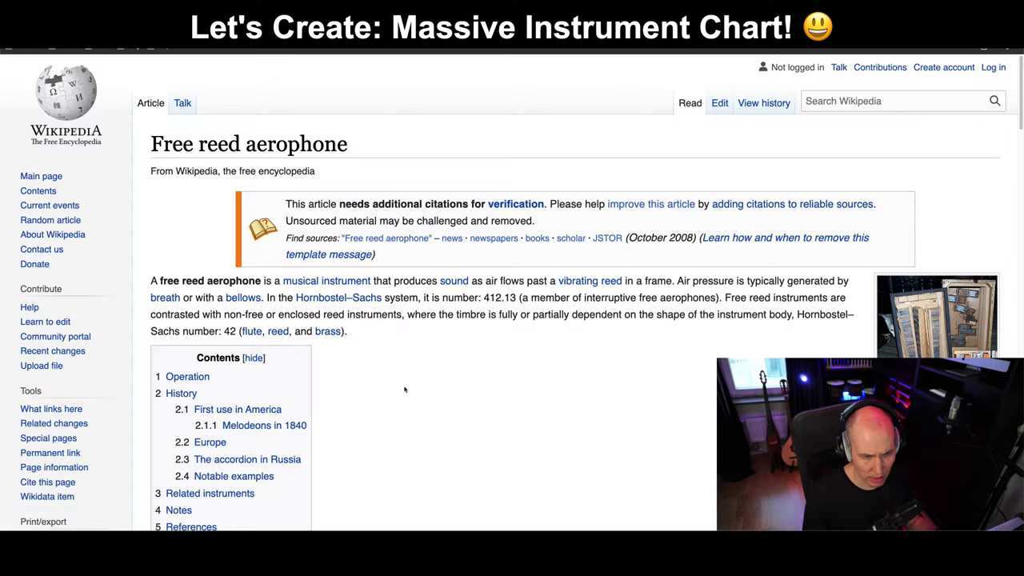
scroll(403, 389, "down", 5)
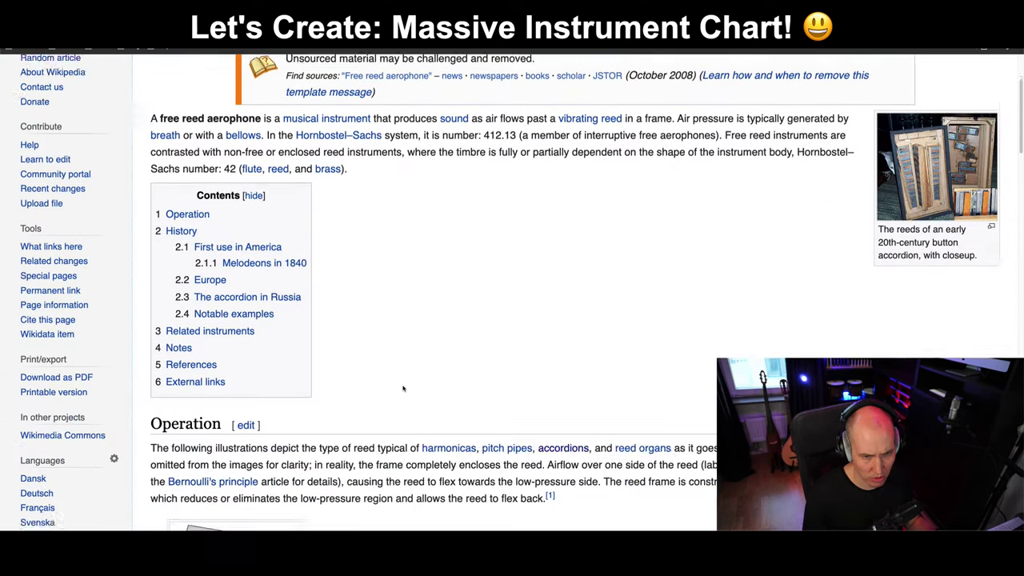
scroll(403, 389, "down", 10)
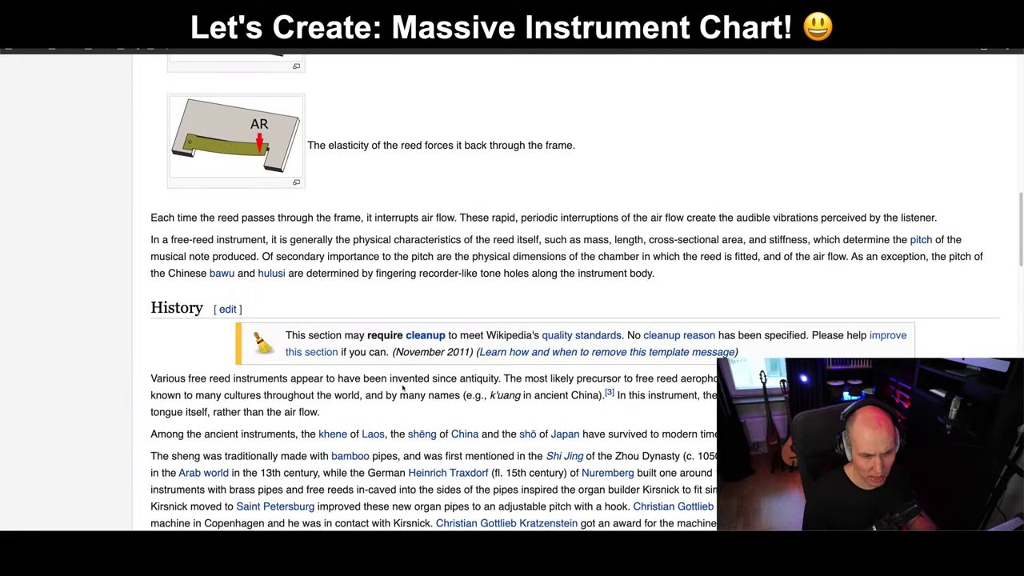
scroll(404, 387, "down", 1)
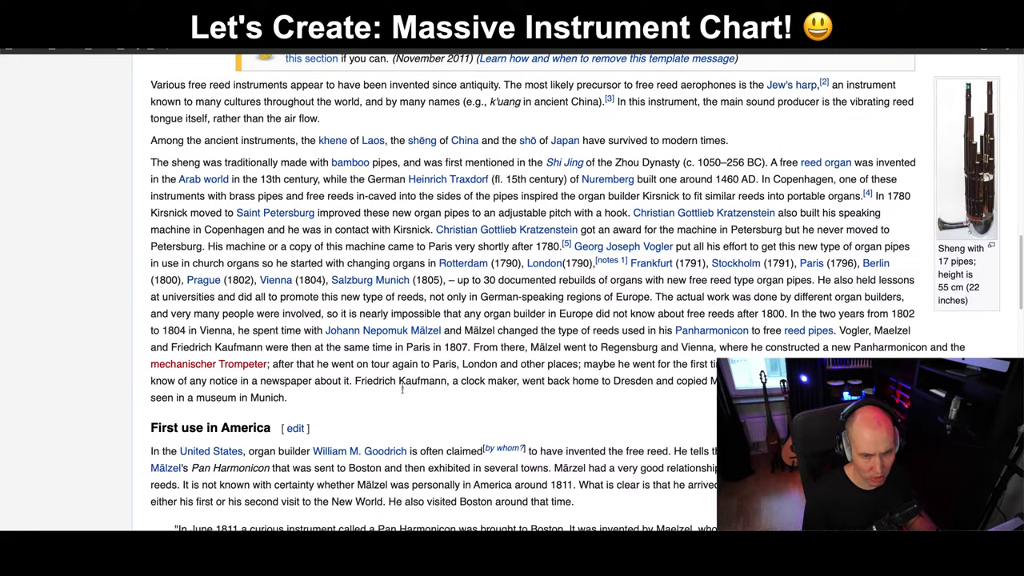
scroll(402, 389, "down", 3)
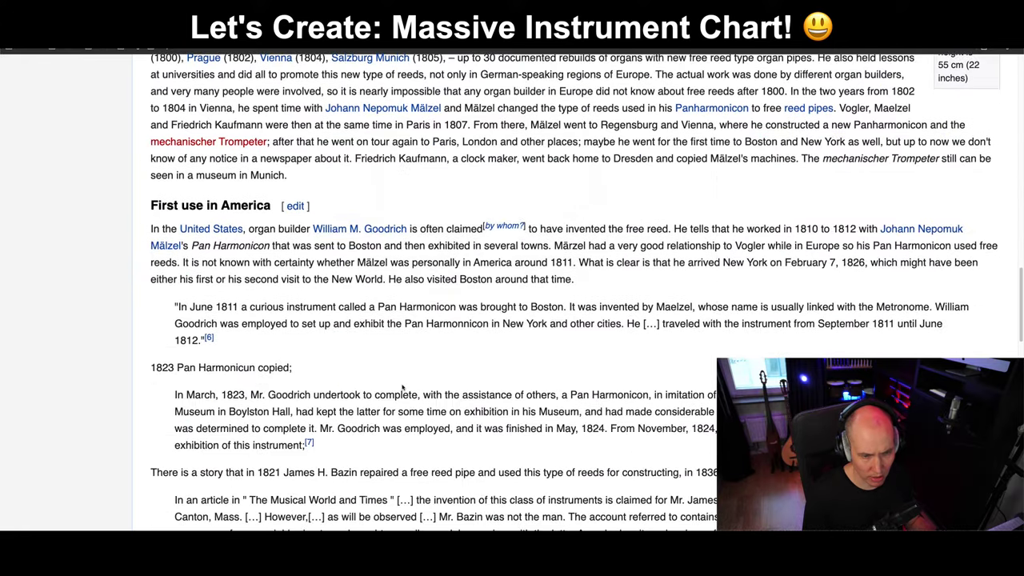
scroll(403, 388, "down", 5)
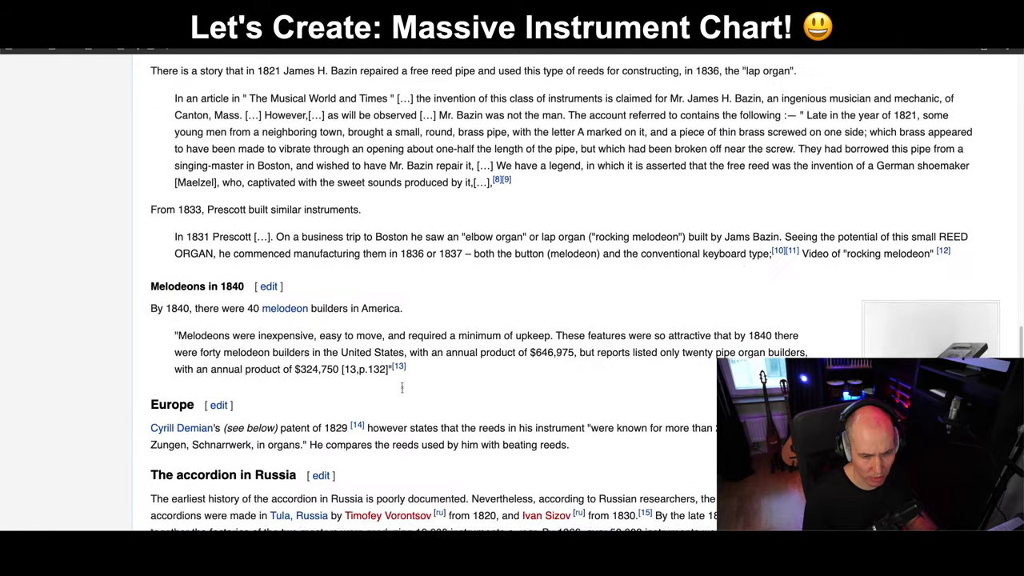
scroll(403, 388, "up", 20)
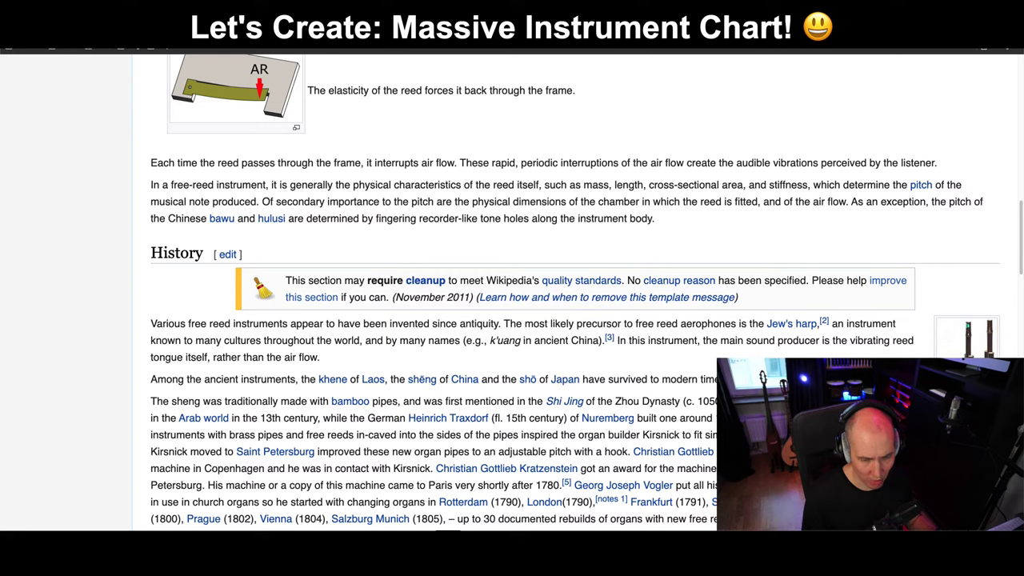
Return to the INSTRUMENT CATEGORIES note and add a Bag Pipes bullet below Melodica in the REEDS (Free) list.
key("super+Tab")
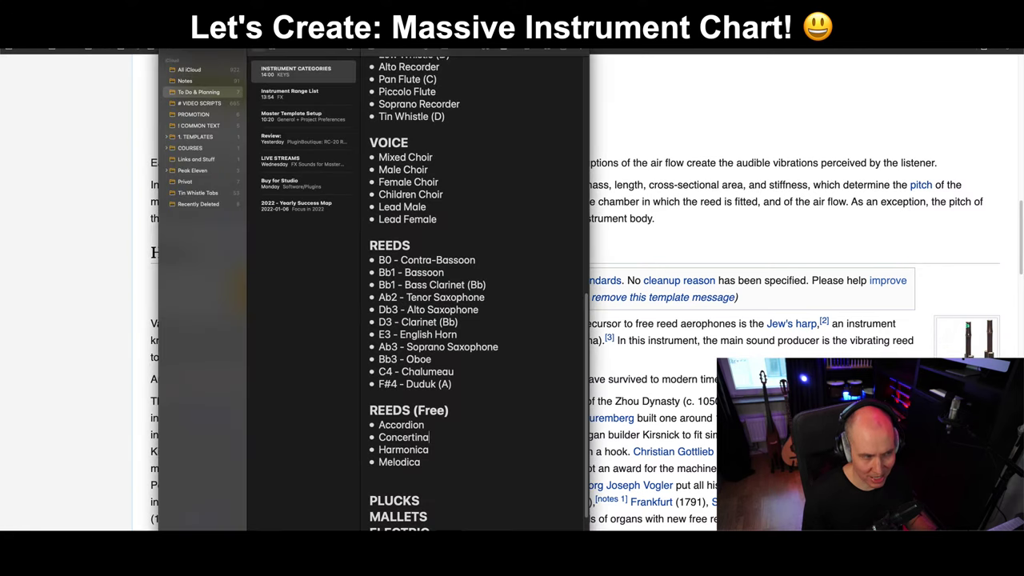
left_click(439, 462)
key("Return")
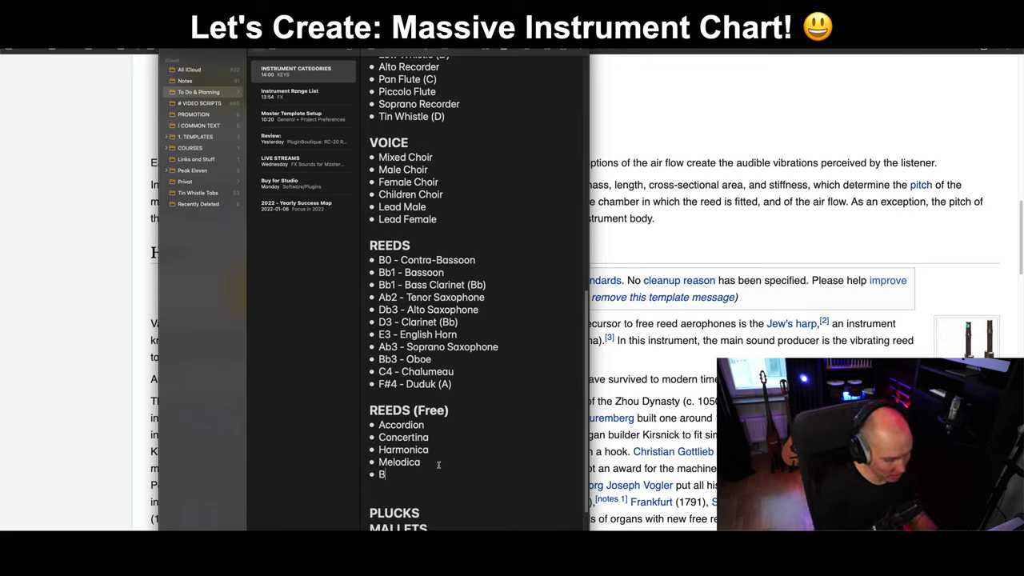
type("Bag Pipes")
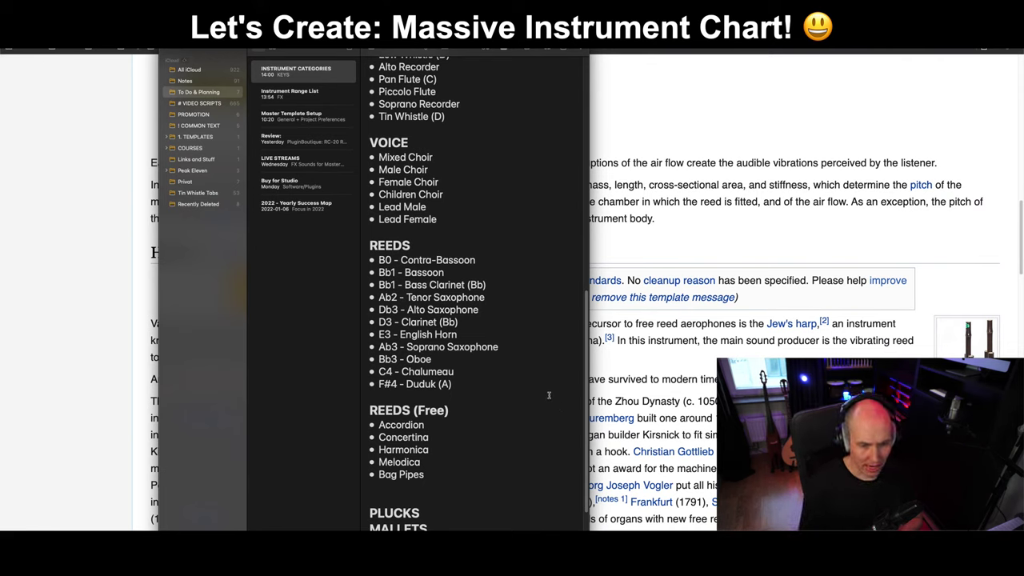
left_click(412, 245)
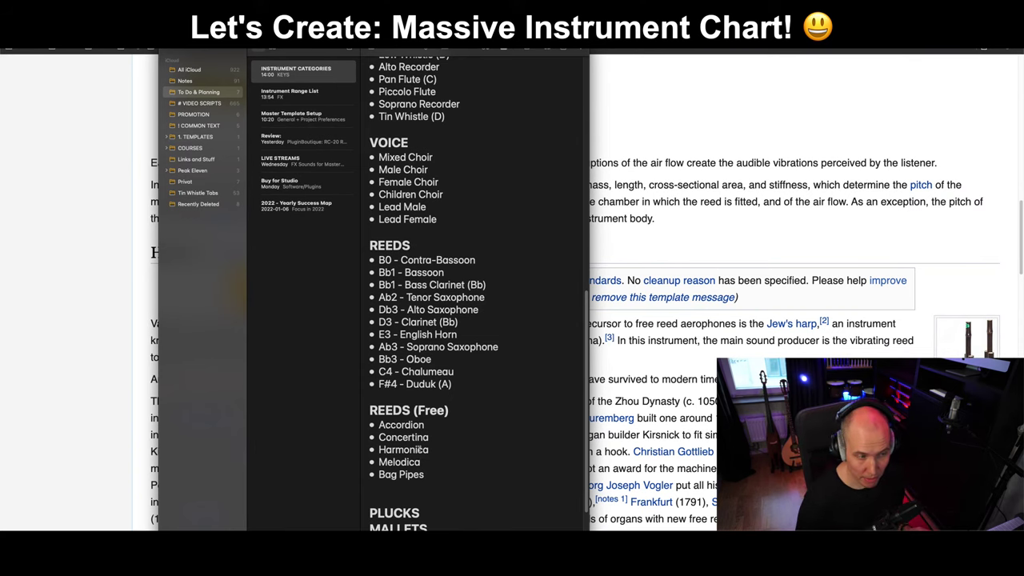
Go back to the Wikipedia page in the browser and search the encyclopedia for "pipes instrument".
left_click(701, 355)
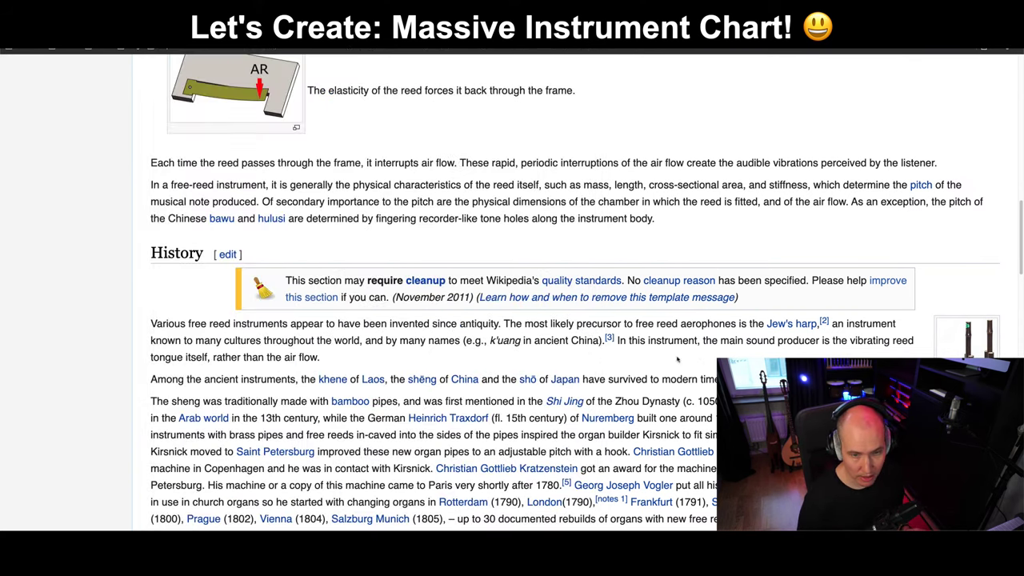
scroll(462, 276, "up", 15)
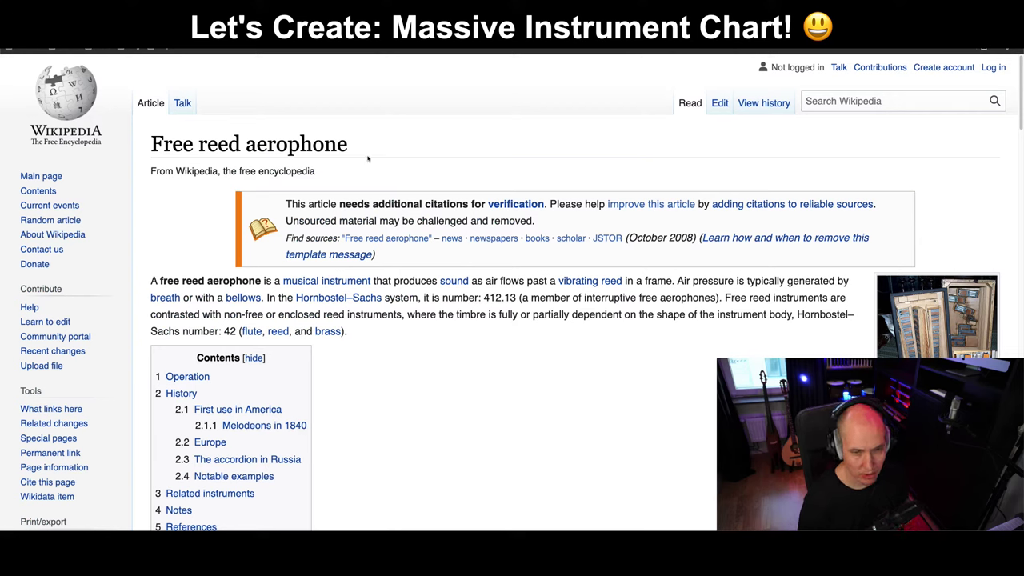
left_click(821, 101)
type("ipes")
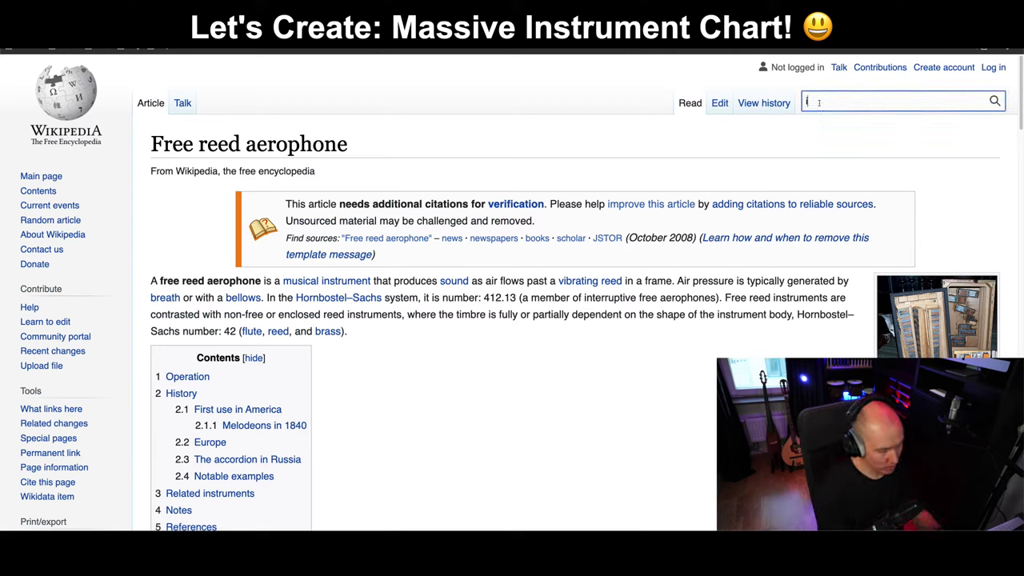
key("BackSpace")
key("BackSpace")
key("BackSpace")
key("BackSpace")
type("pipe ins")
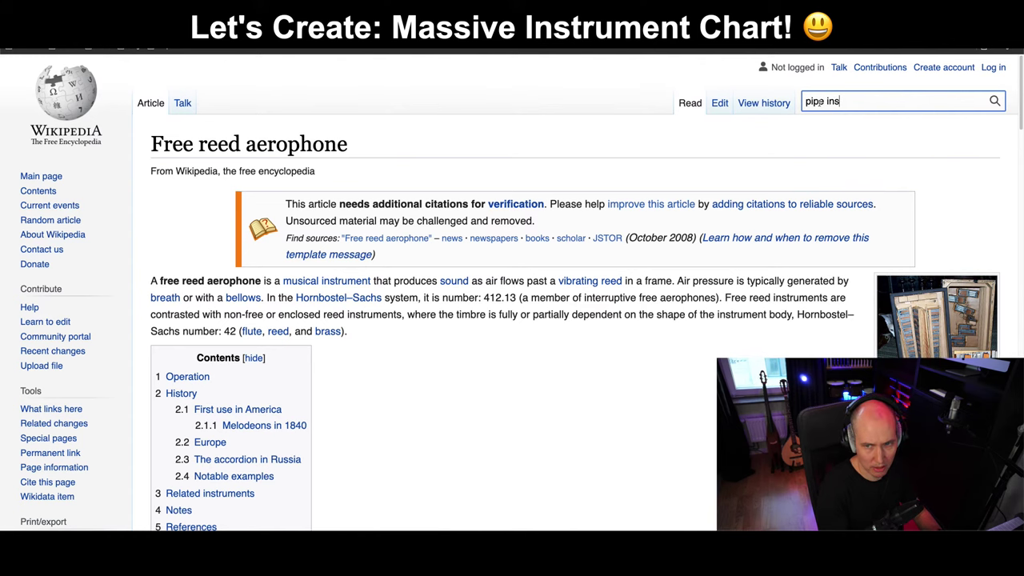
key("BackSpace")
key("BackSpace")
key("BackSpace")
key("BackSpace")
type("s instrument")
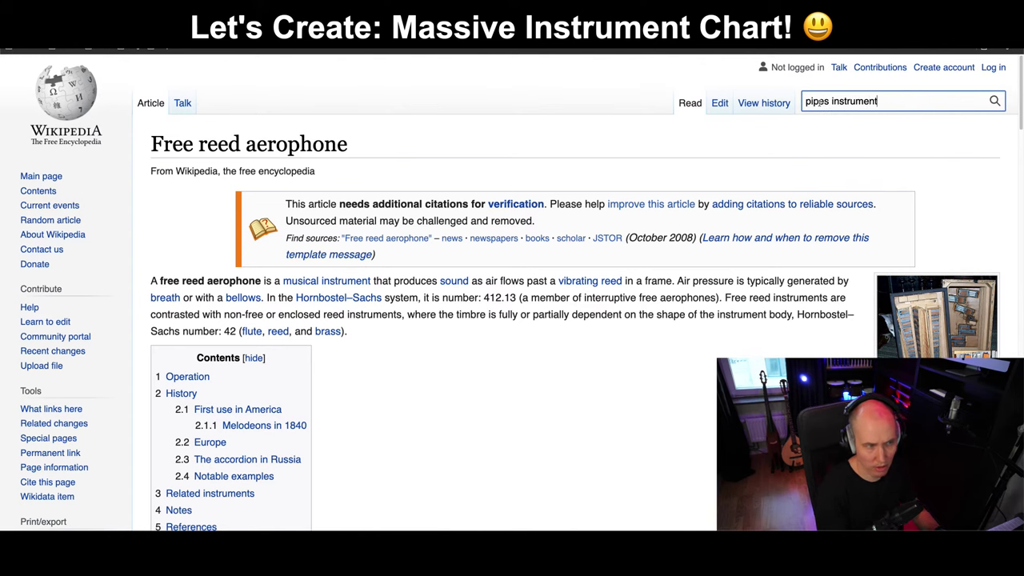
key("Return")
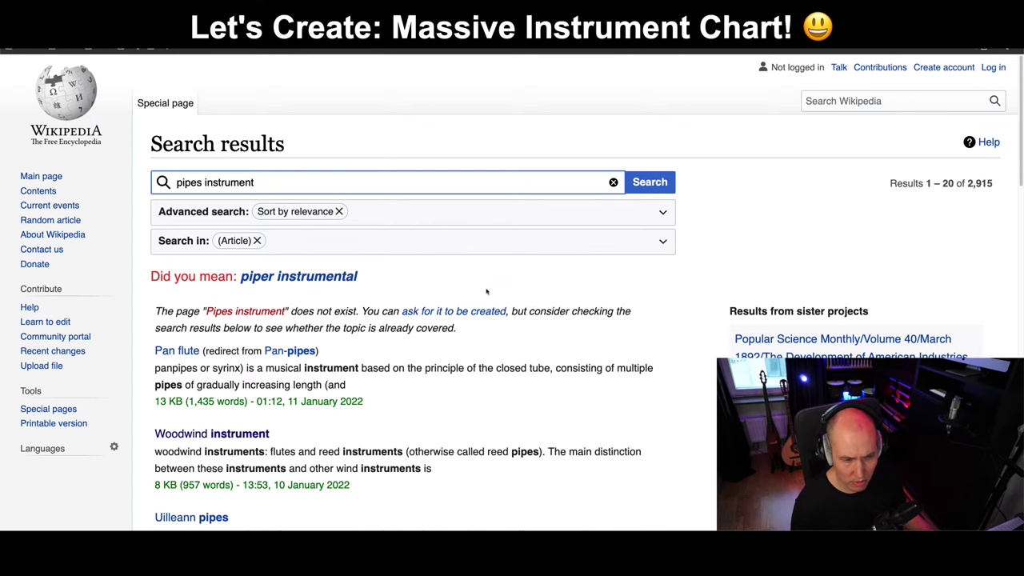
Open the Uilleann pipes article, follow its bagpipe link, and examine the Bagpipes article for the type of reed used.
scroll(486, 291, "down", 3)
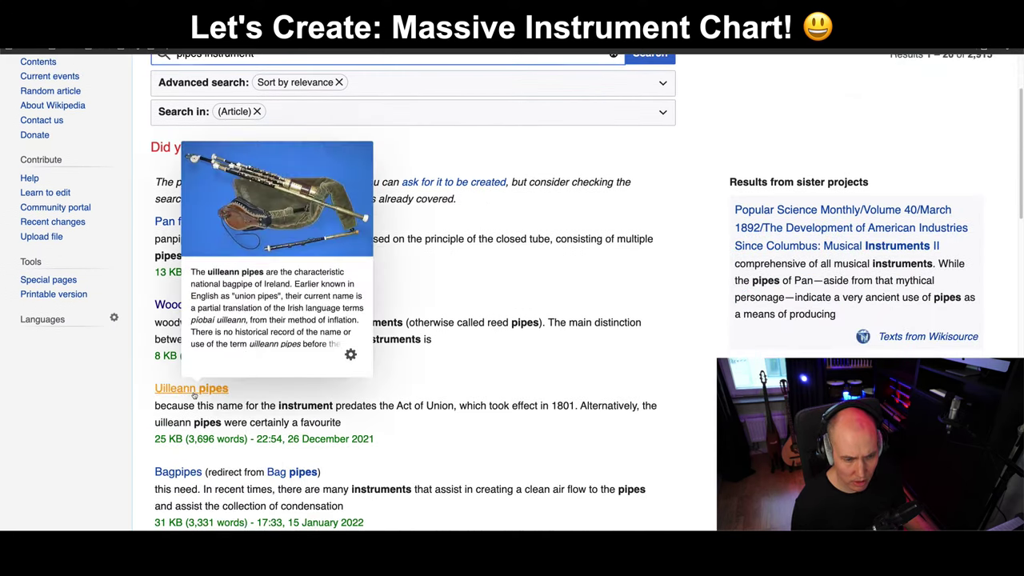
left_click(194, 392)
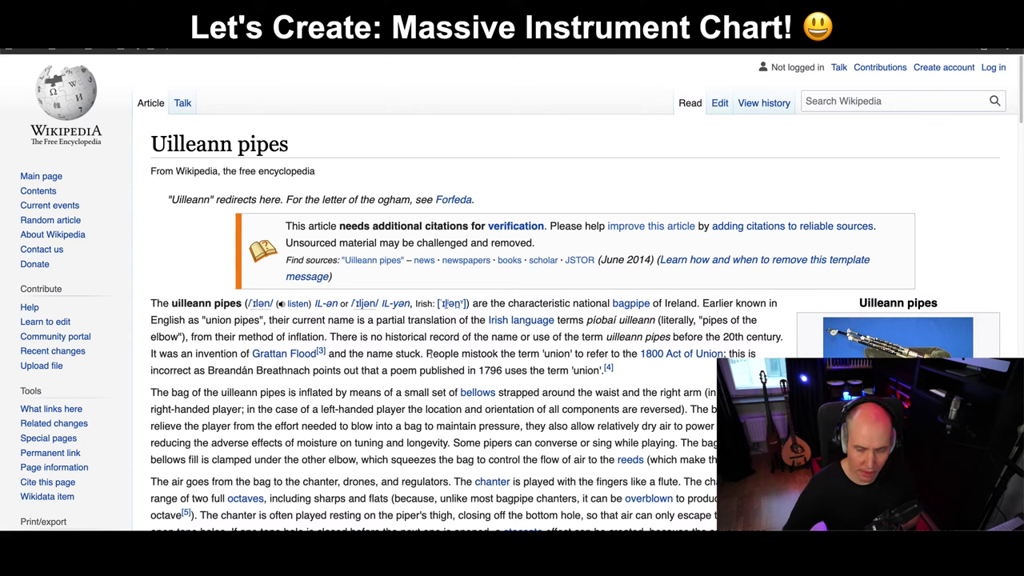
left_click(630, 304)
scroll(522, 369, "down", 10)
scroll(522, 369, "down", 10)
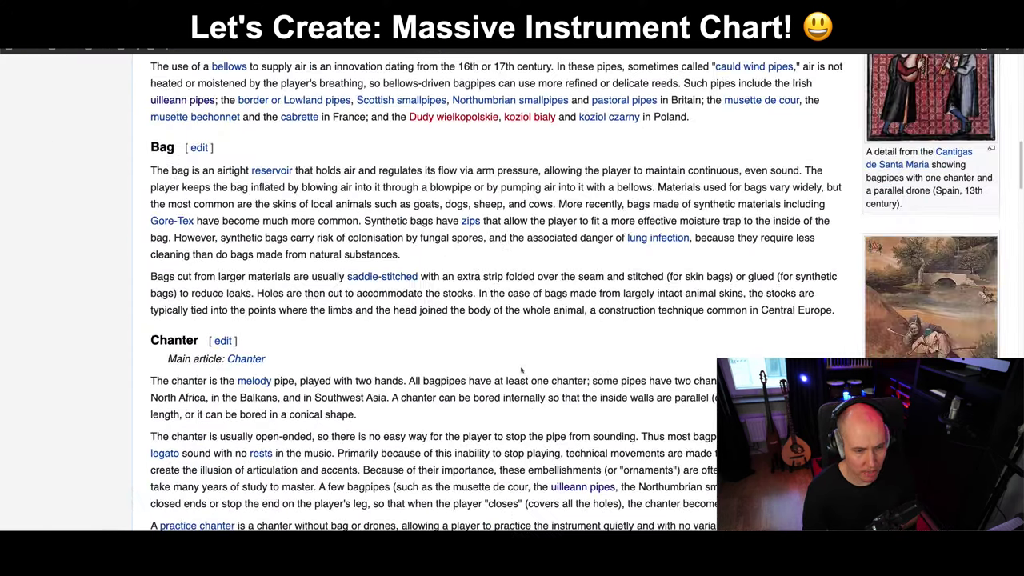
scroll(211, 160, "up", 2)
scroll(211, 160, "down", 10)
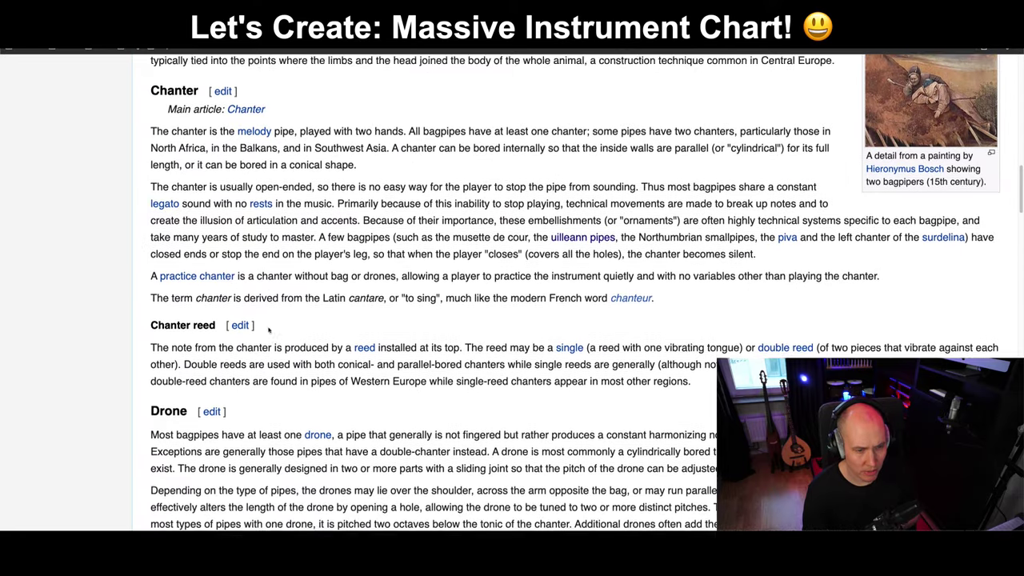
scroll(398, 384, "down", 2)
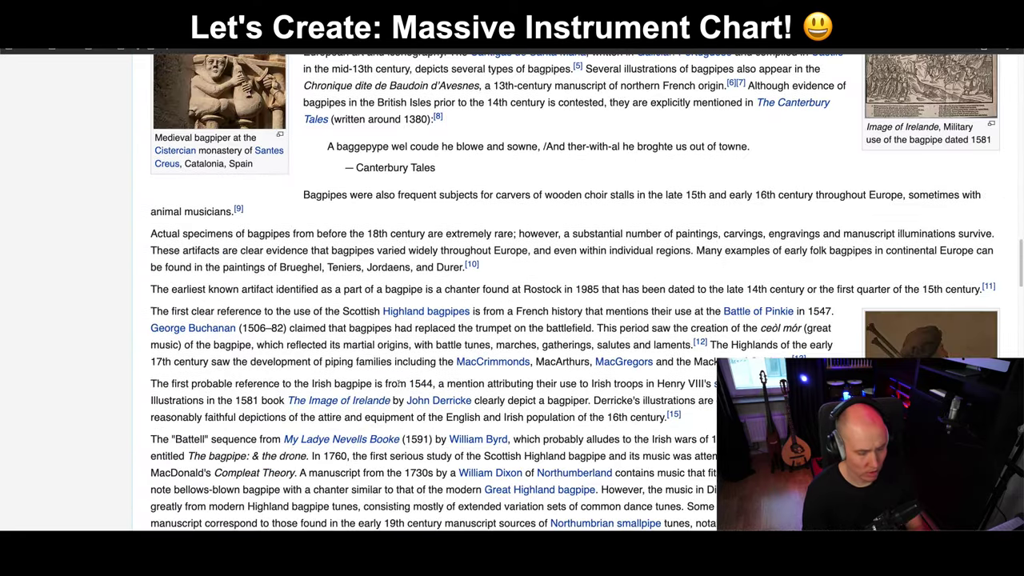
key("Home")
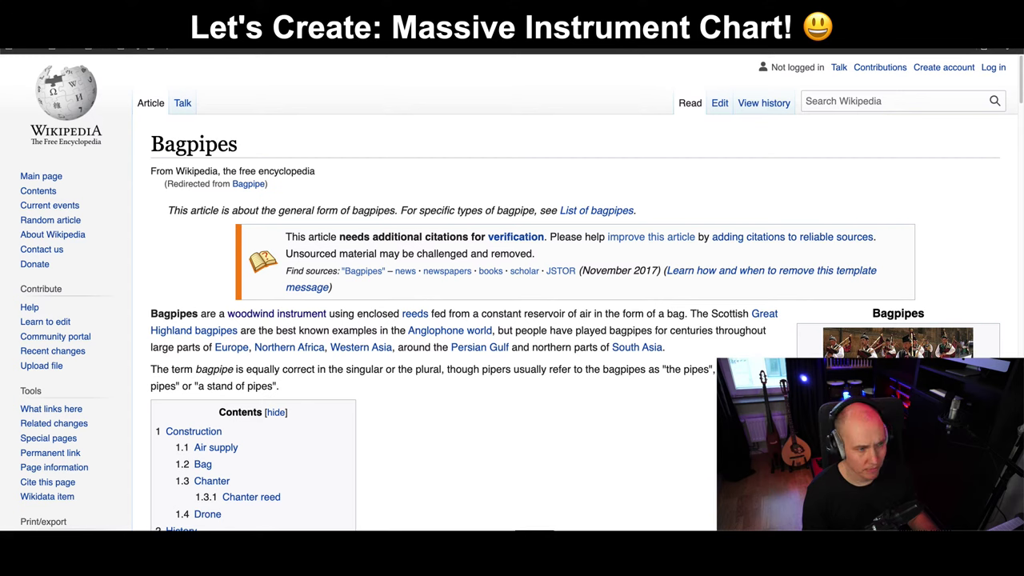
Back in the note, remove the extra blank line above PLUCKS and open an empty line beneath that heading.
key("super+Tab")
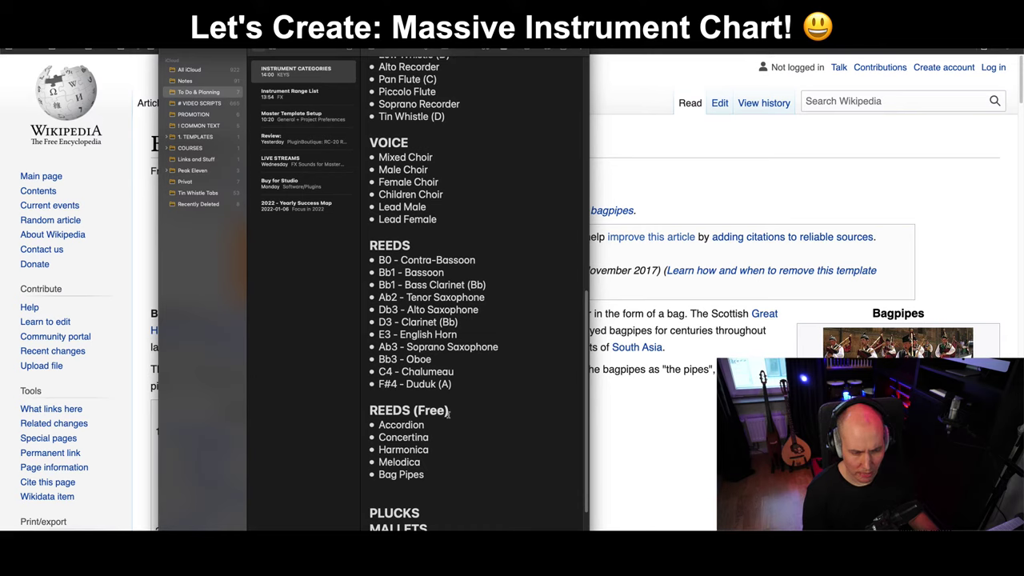
left_click_drag(451, 413, 369, 413)
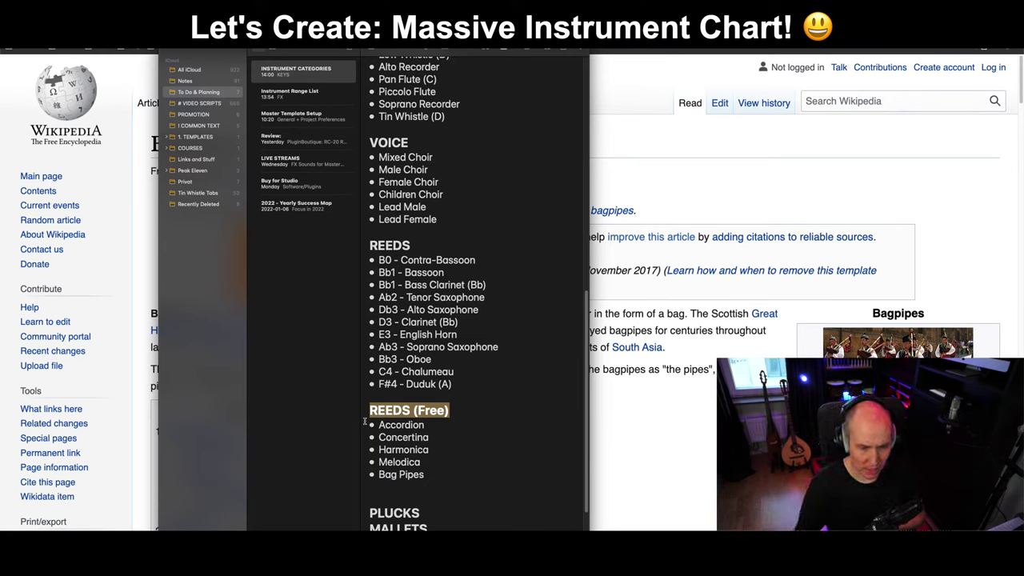
left_click(412, 485)
key("BackSpace")
scroll(425, 464, "down", 2)
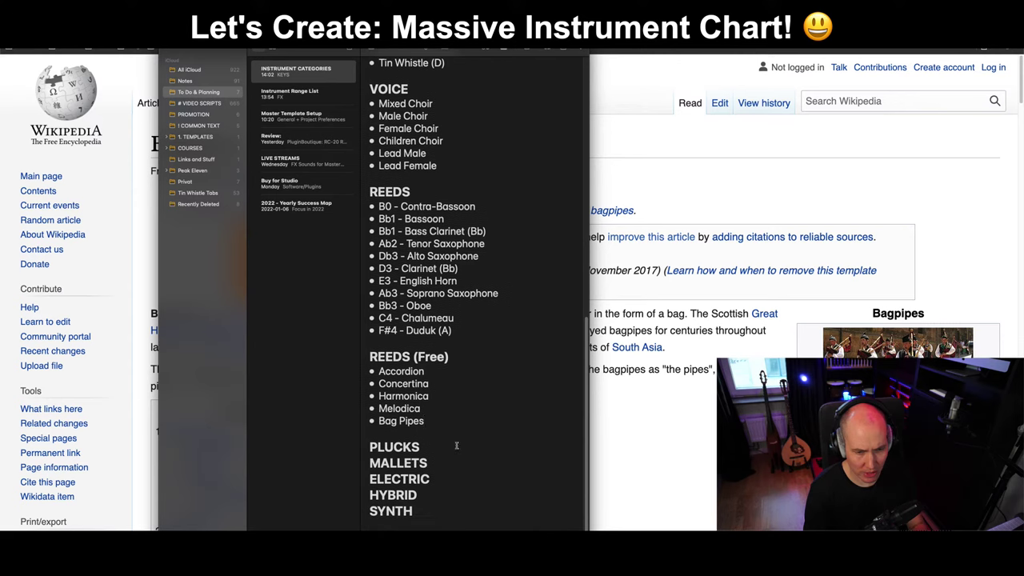
key("Return")
key("Return")
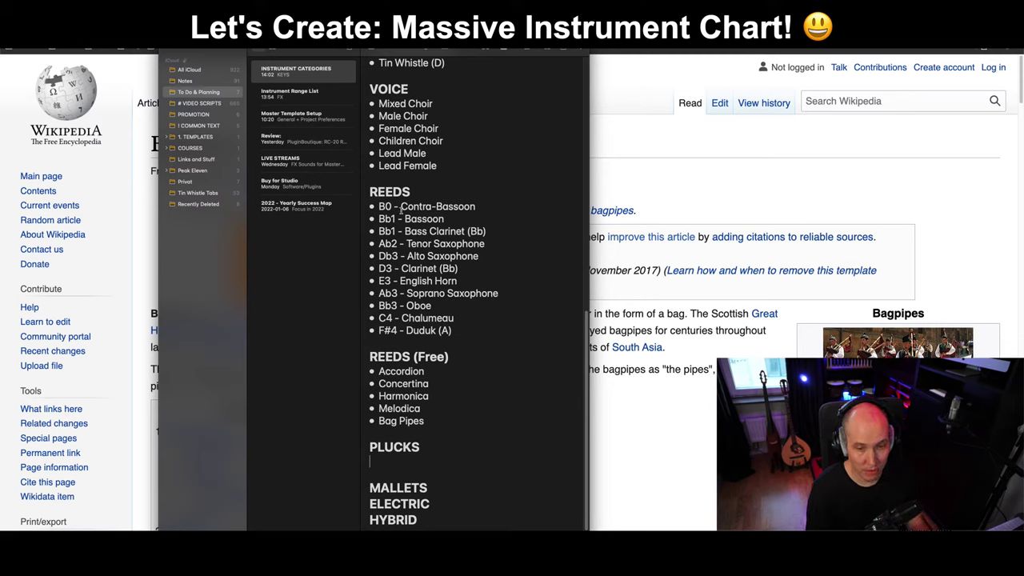
Delete the pitch prefixes, such as "B0 -", from the REEDS entries Contra-Bassoon through English Horn.
scroll(401, 207, "up", 3)
left_click_drag(401, 276, 379, 275)
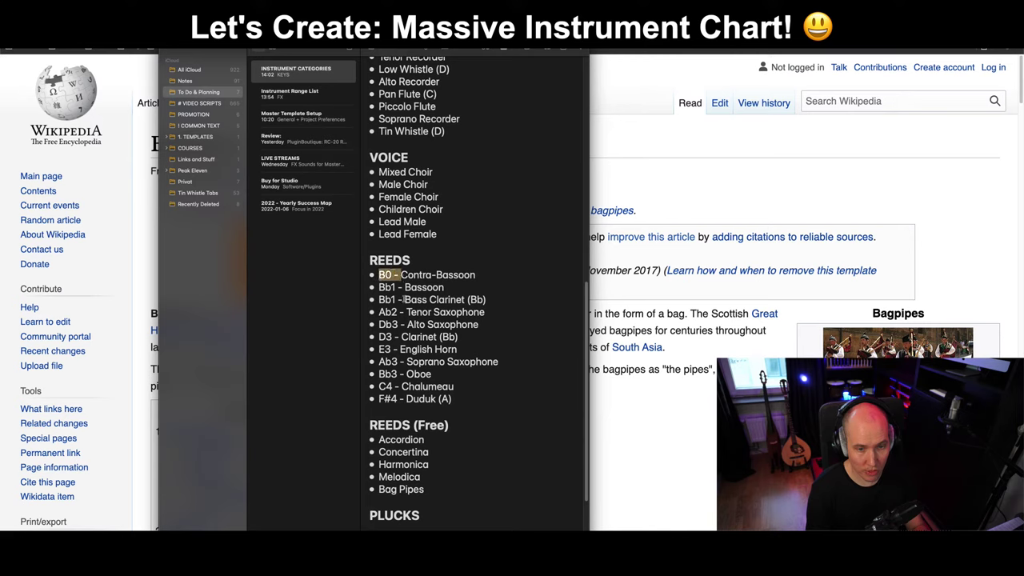
key("BackSpace")
left_click_drag(404, 288, 378, 353)
key("BackSpace")
key("BackSpace")
key("BackSpace")
key("BackSpace")
key("BackSpace")
key("BackSpace")
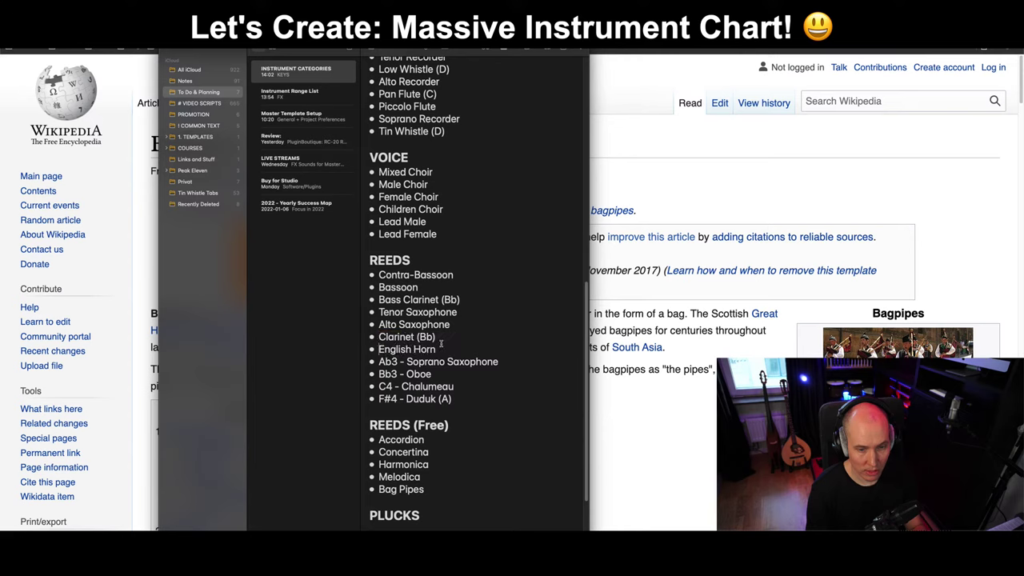
Delete the pitch prefixes from the Soprano Saxophone, Oboe, Chalumeau and Duduk entries under REEDS.
left_click_drag(408, 362, 376, 389)
key("BackSpace")
key("BackSpace")
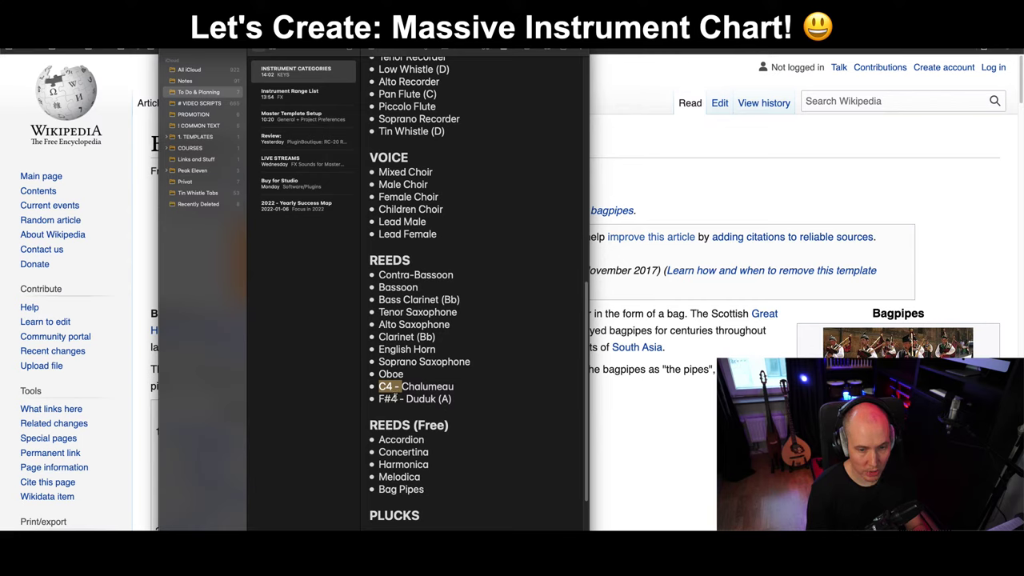
key("BackSpace")
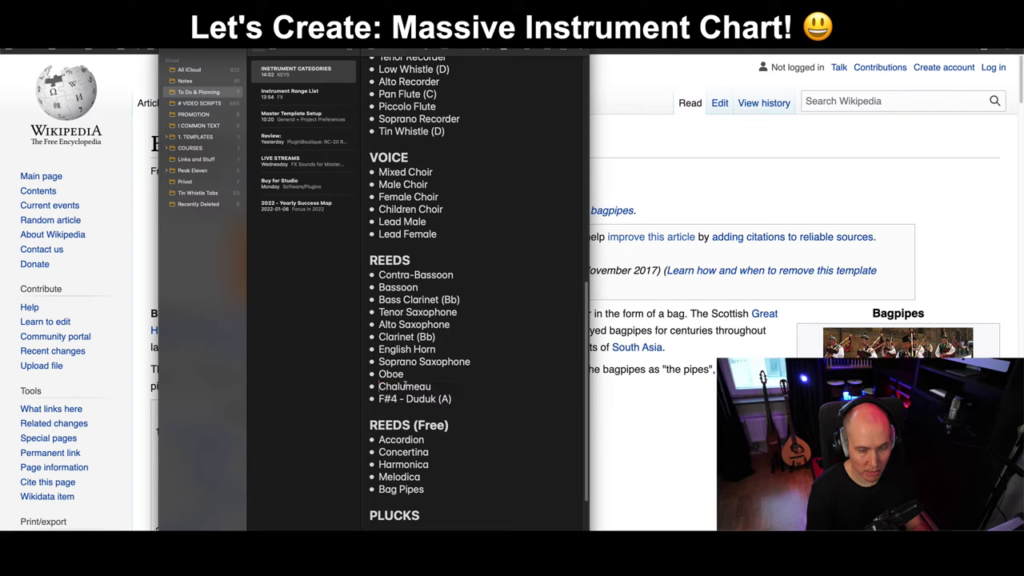
left_click_drag(407, 398, 381, 404)
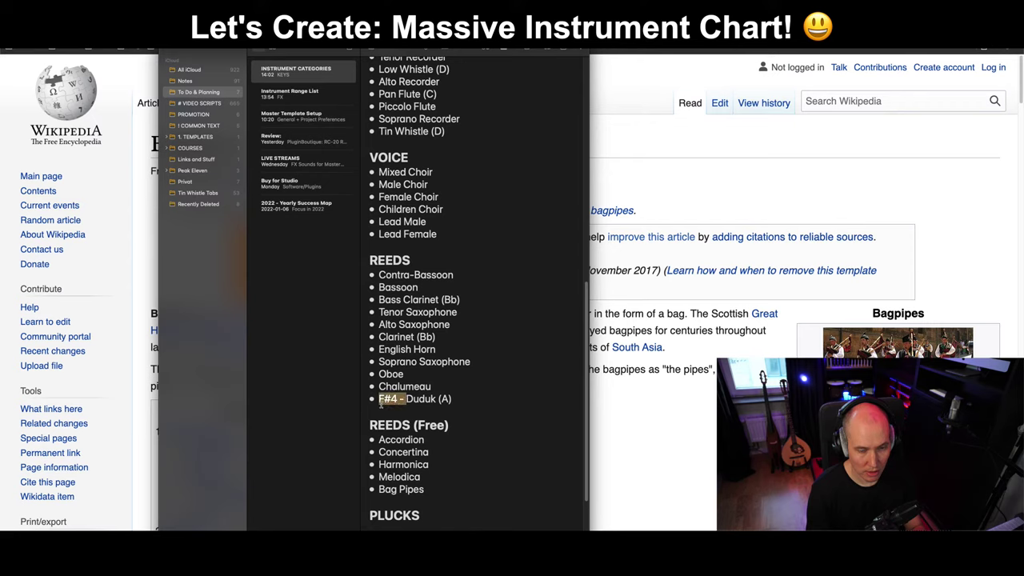
key("BackSpace")
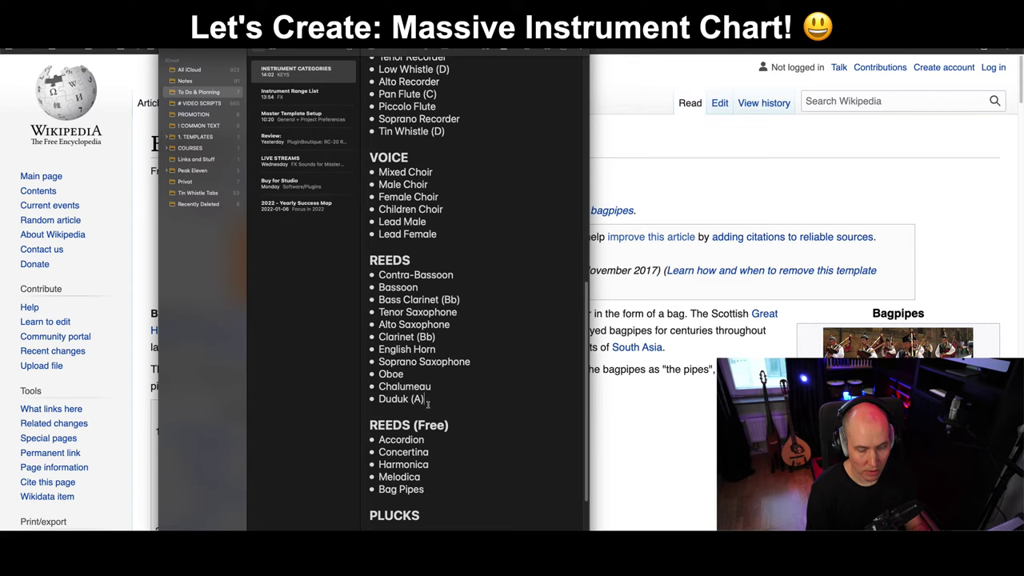
Delete the key suffixes in parentheses from the Duduk, Clarinet and Bass Clarinet entries under REEDS.
key("BackSpace")
key("BackSpace")
key("BackSpace")
double_click(431, 337)
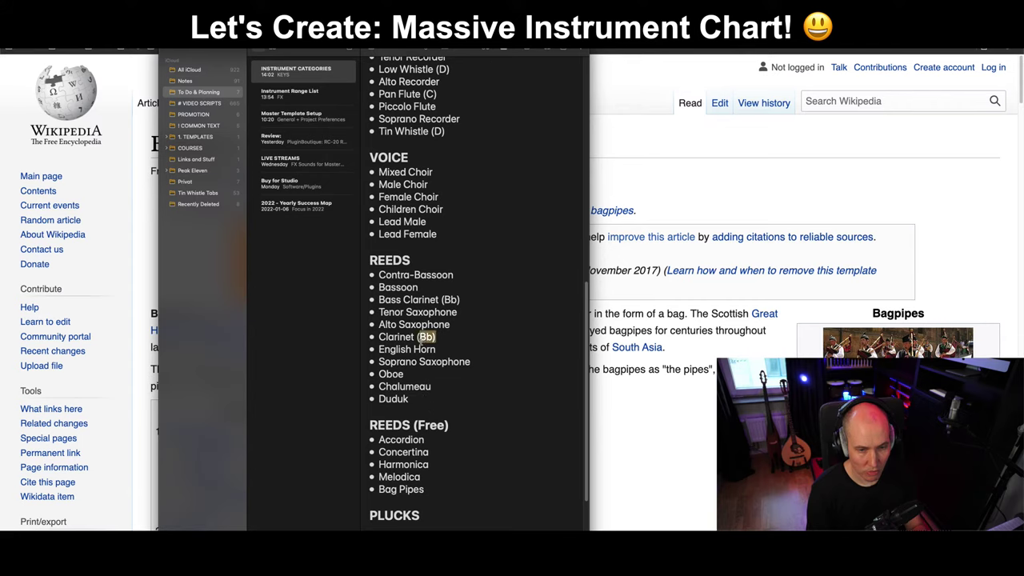
key("BackSpace")
double_click(449, 299)
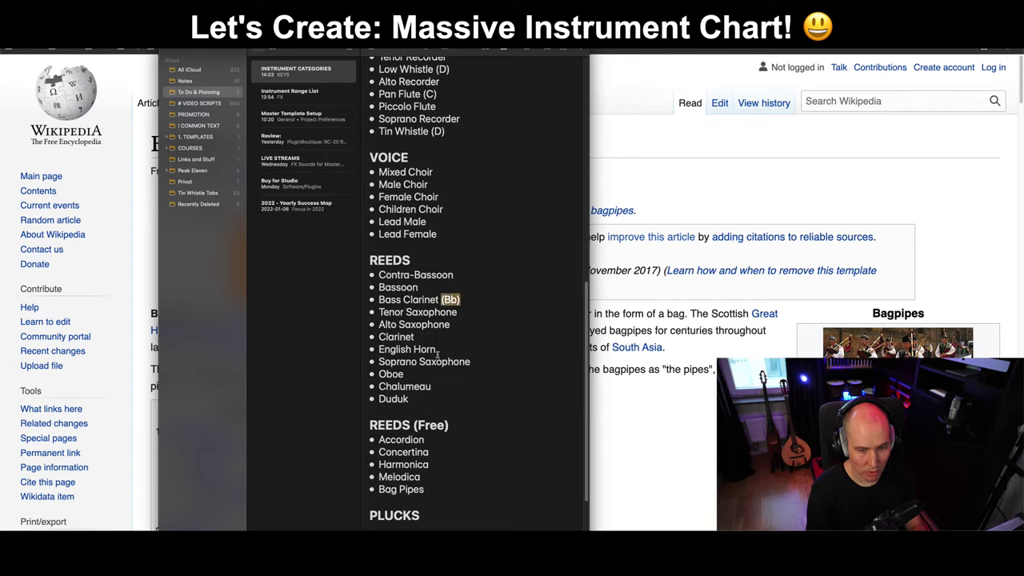
key("BackSpace")
Under WINDS, rename Tin Whistle (D) as Soprano Tin Whistle and delete the "(D)" suffix from Low Whistle.
scroll(439, 299, "up", 3)
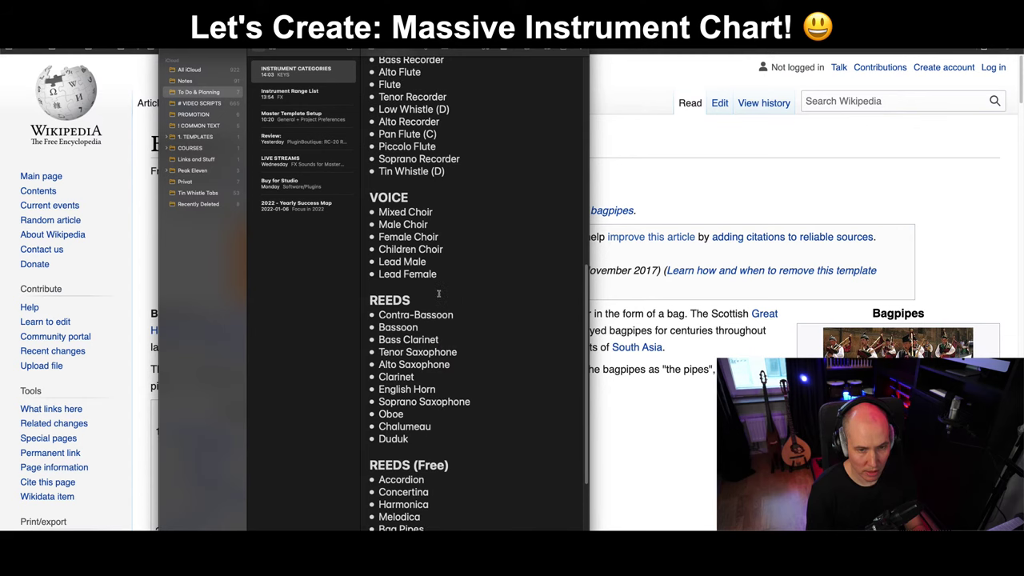
double_click(438, 207)
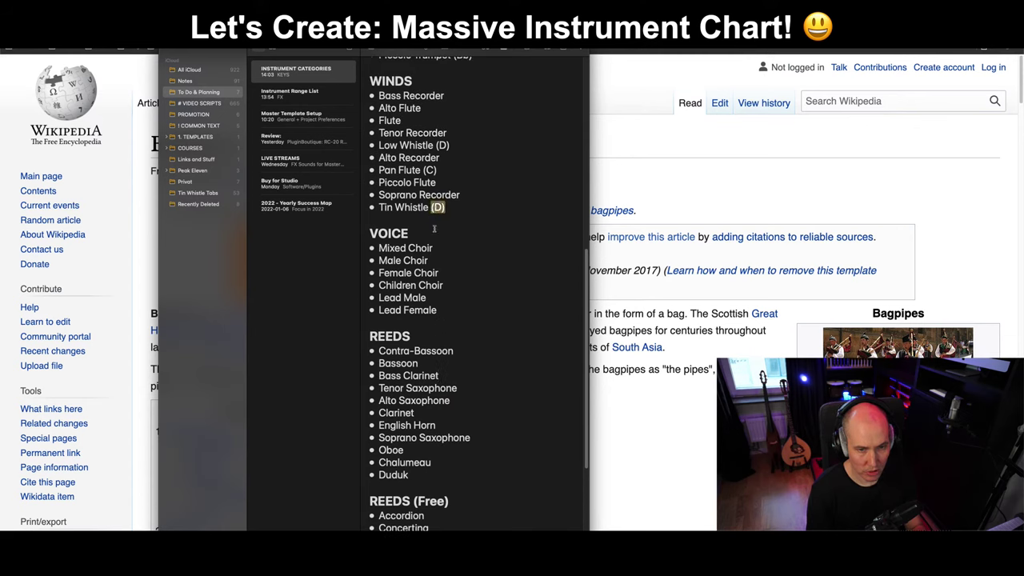
key("BackSpace")
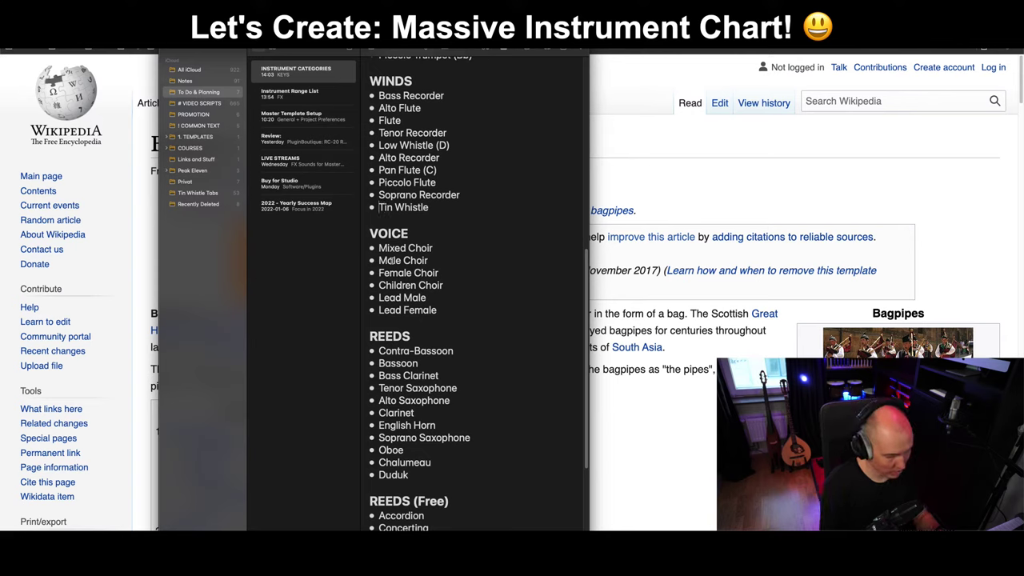
type("Soprano")
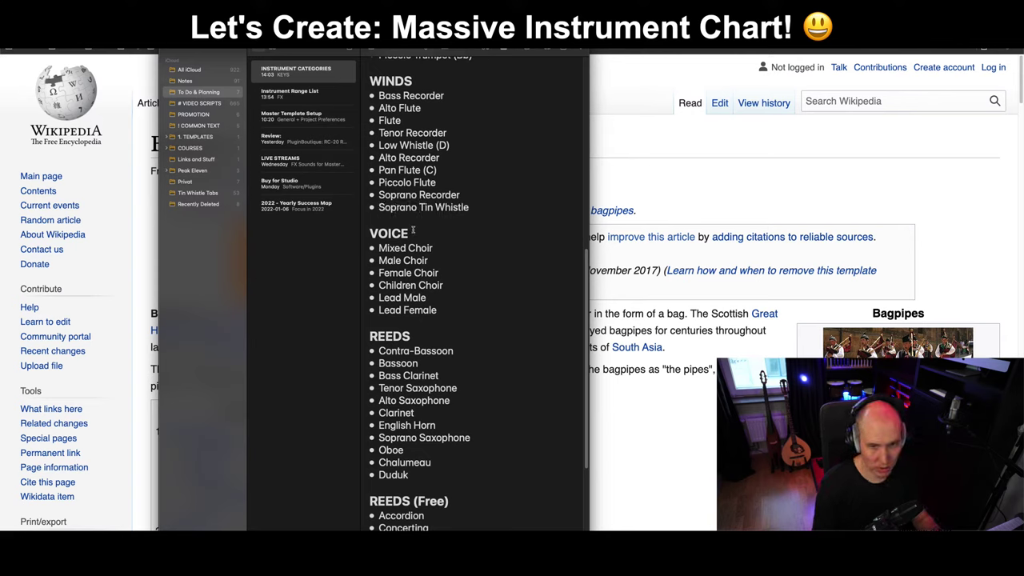
left_click_drag(435, 146, 450, 147)
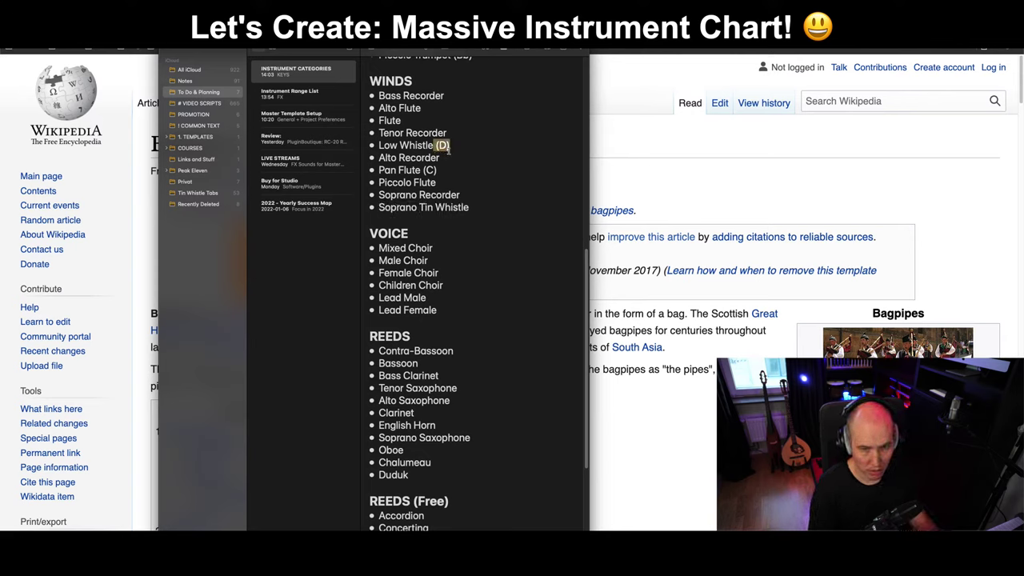
key("BackSpace")
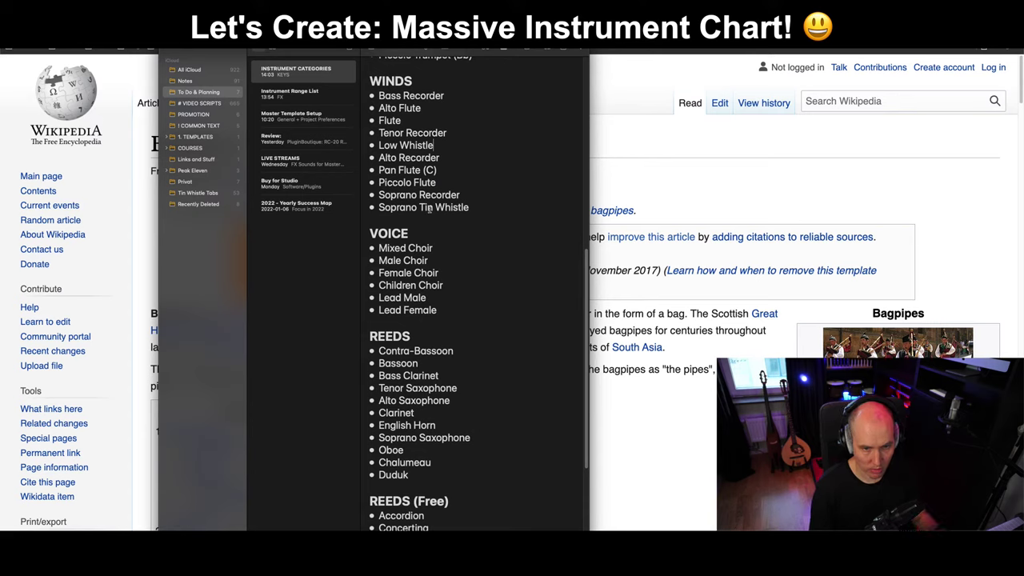
Shorten Soprano Tin Whistle to Soprano Whistle and add an Alto Whistle entry beneath Alto Recorder under WINDS.
double_click(429, 209)
key("BackSpace")
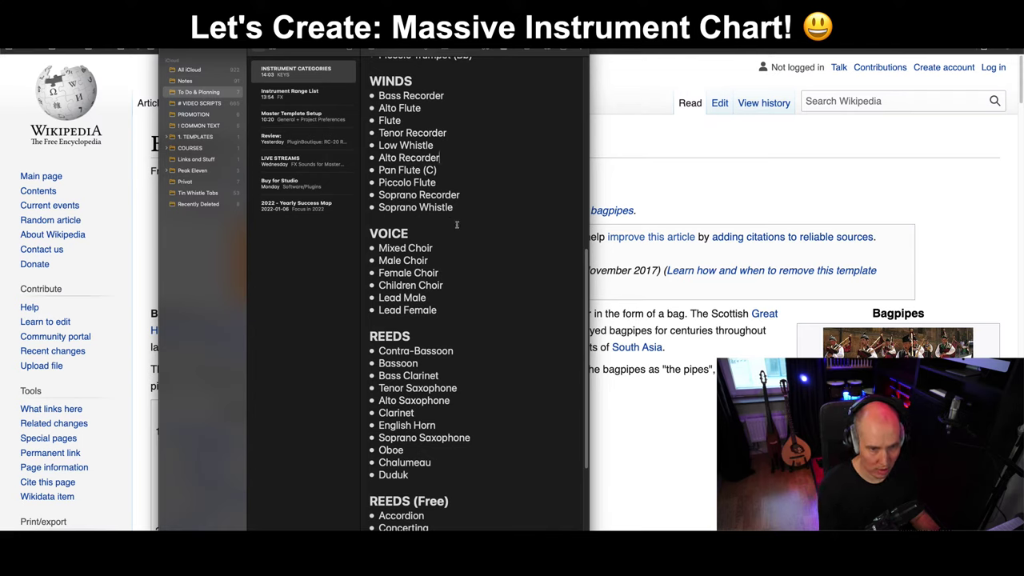
key("Return")
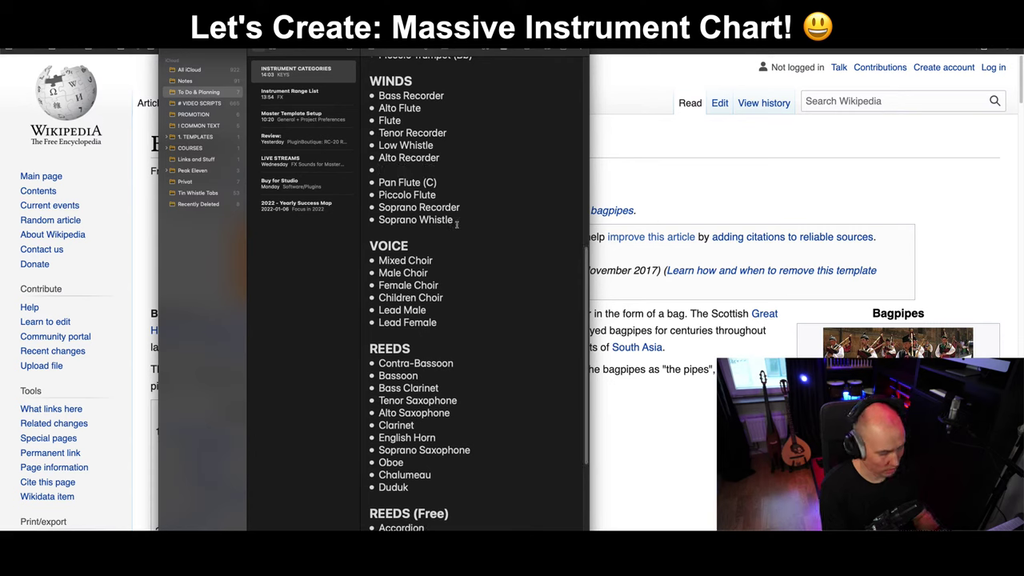
type("Alto Whistle")
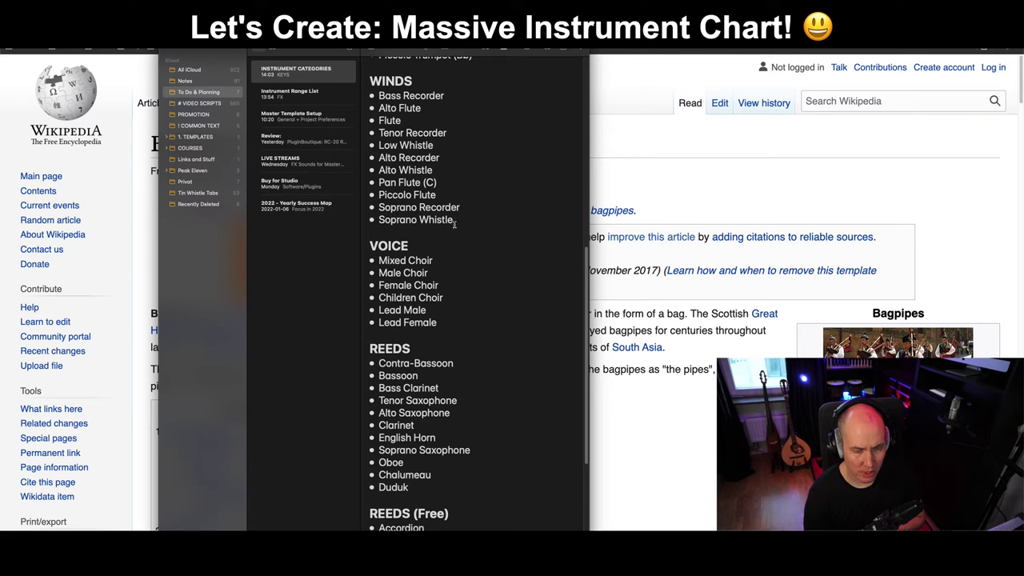
Start a bulleted list under the PLUCKS heading with Harp as its first entry.
scroll(454, 225, "down", 5)
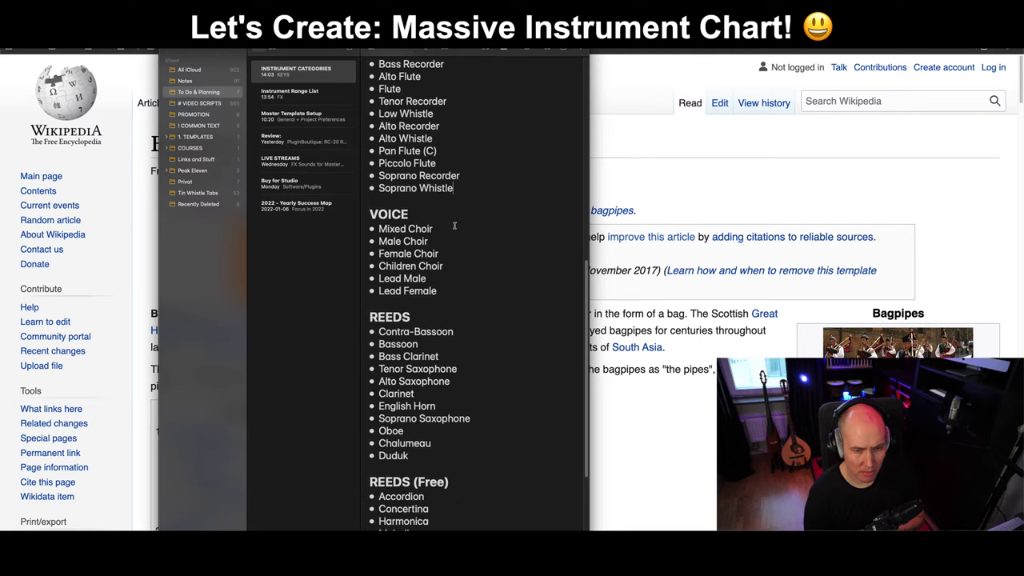
scroll(454, 231, "down", 2)
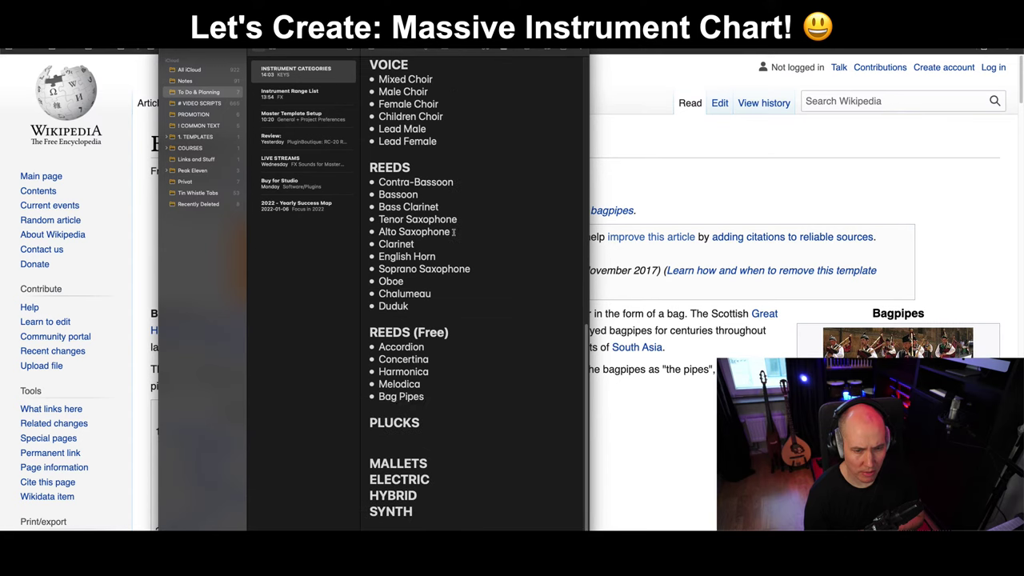
scroll(453, 233, "up", 4)
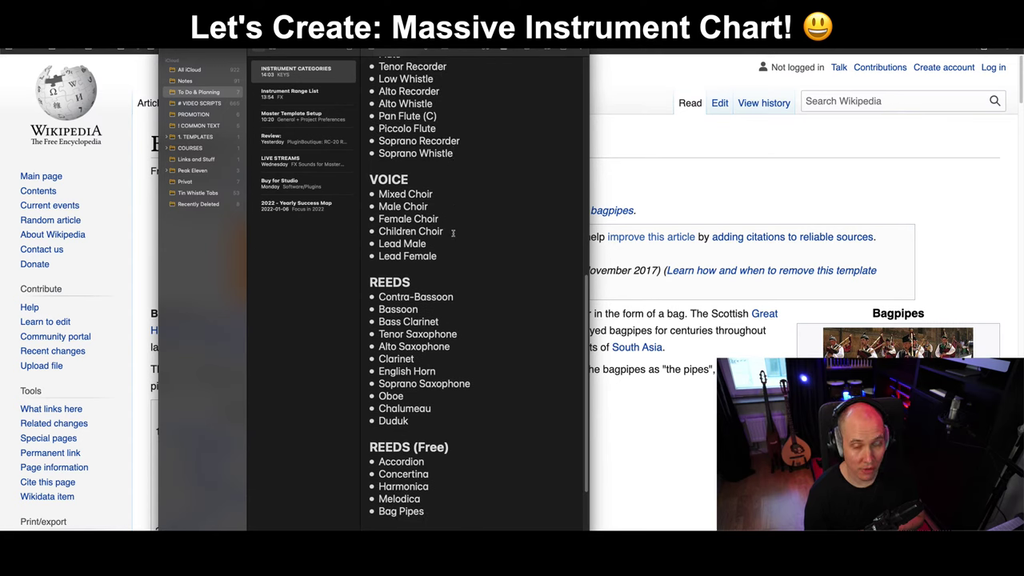
scroll(453, 233, "down", 5)
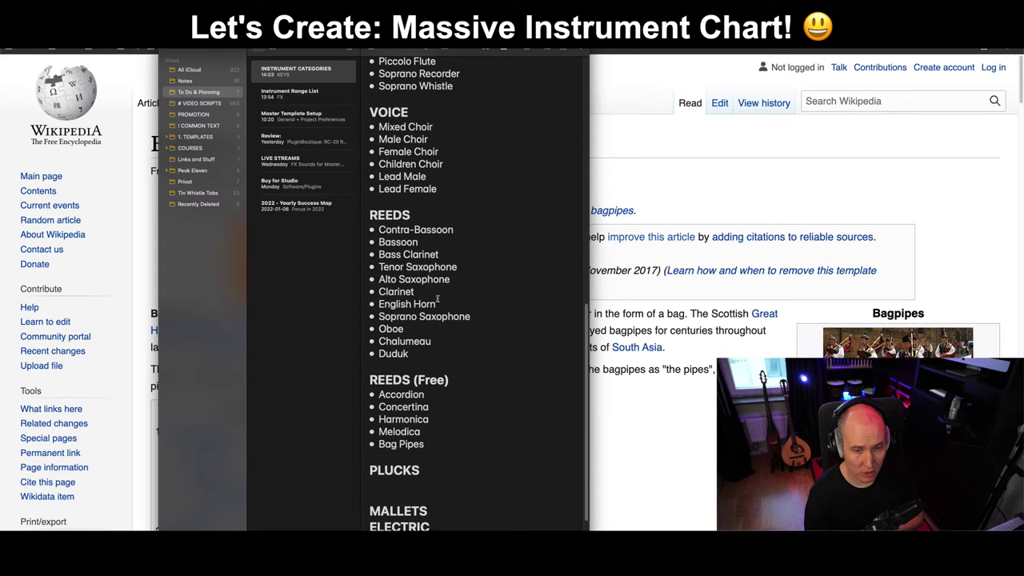
left_click(422, 414)
key("Return")
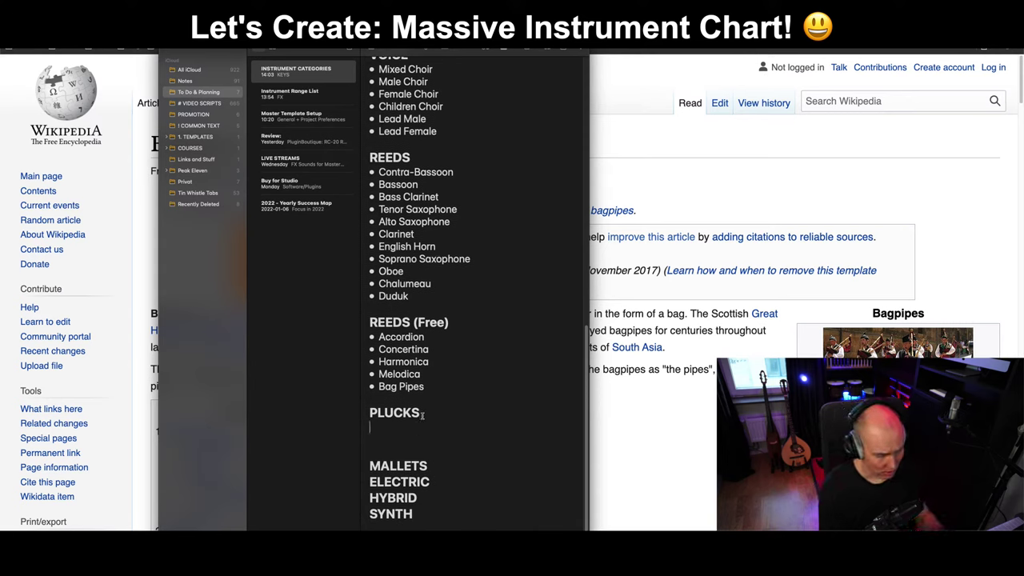
type("* ")
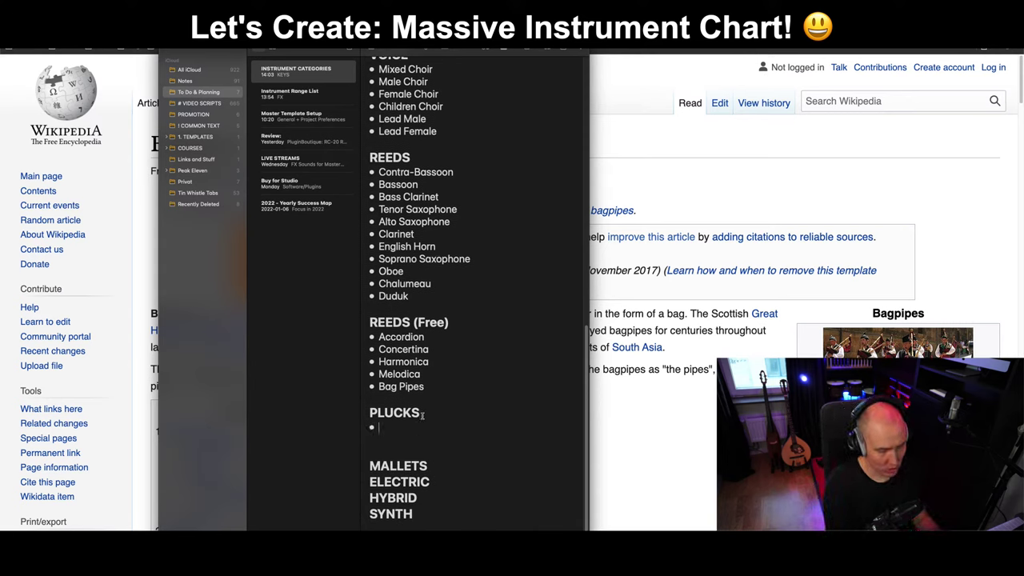
type("Har")
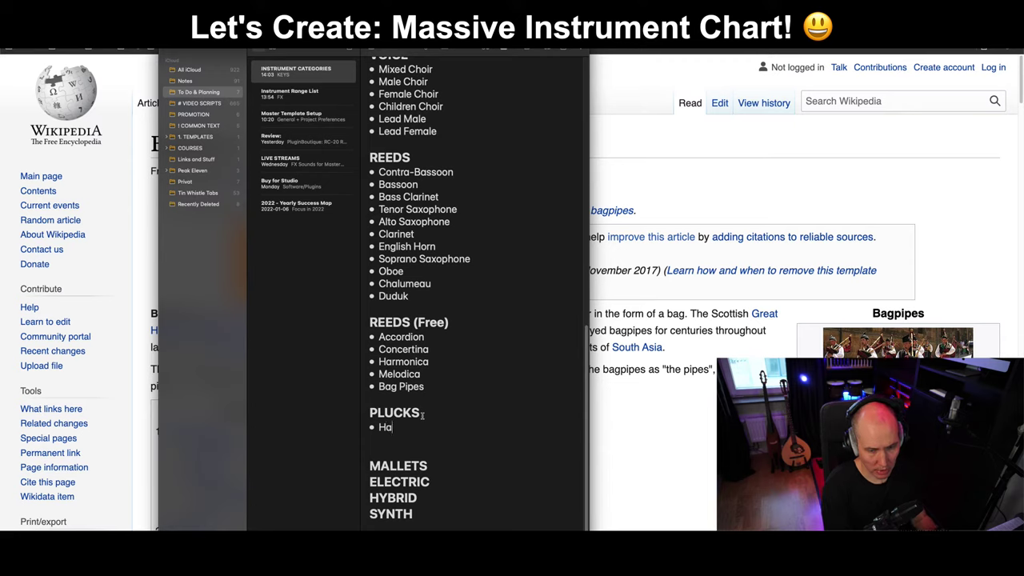
key("BackSpace")
key("BackSpace")
type("Harp")
key("Return")
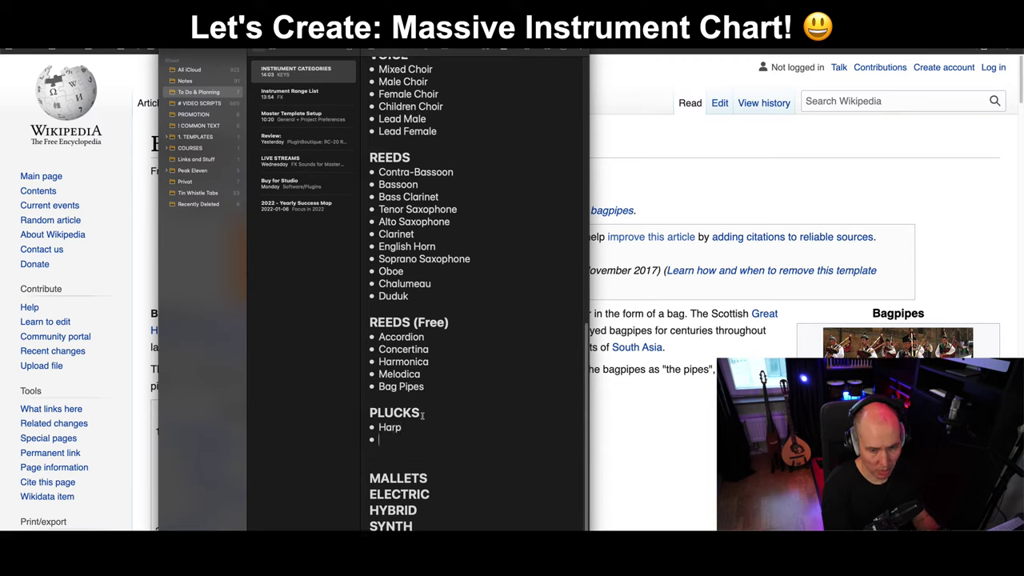
Add a Guitar entry beneath Harp under PLUCKS and open an empty bullet after it.
type("Acoustic Guit")
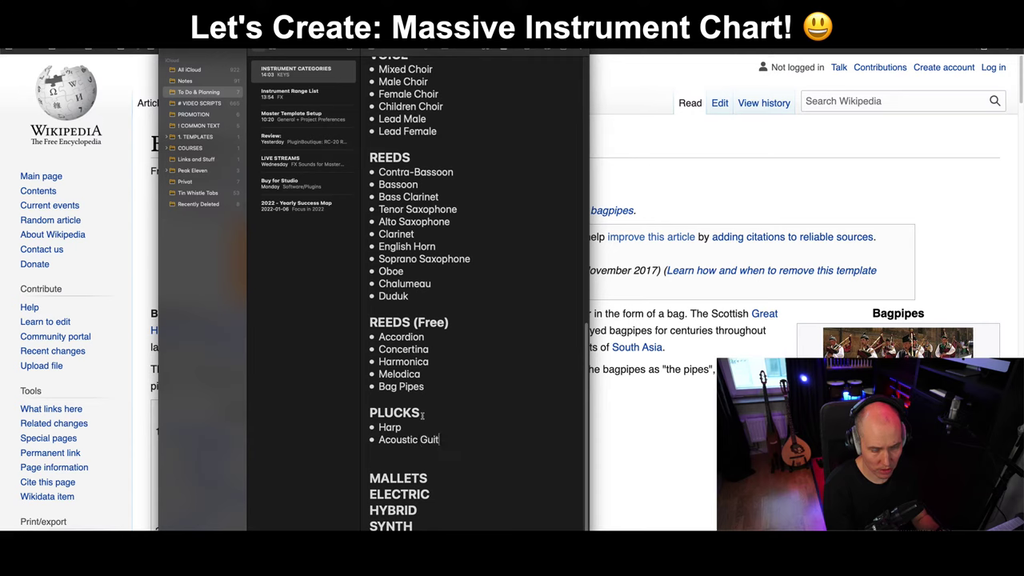
type("ar")
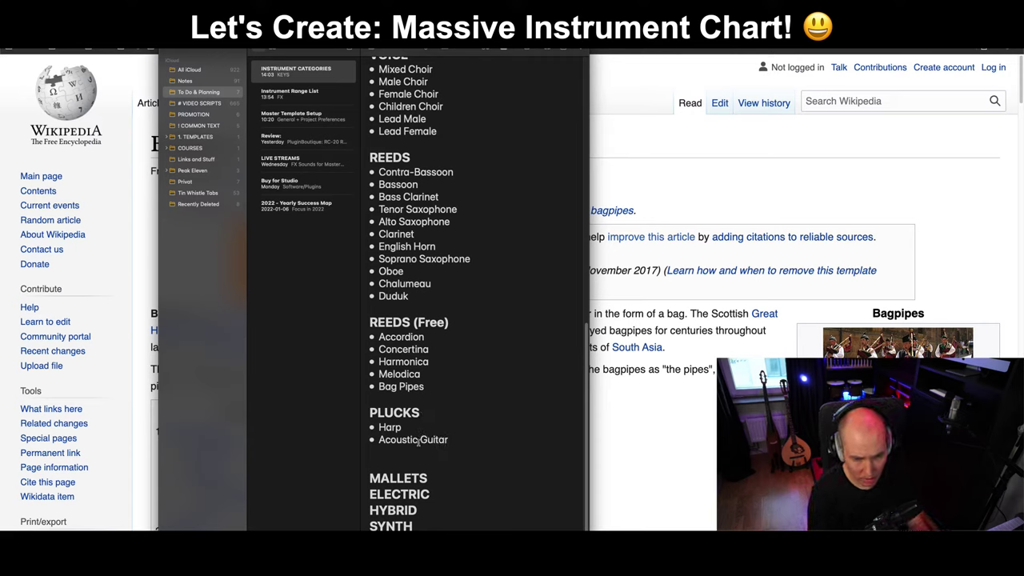
left_click_drag(425, 441, 376, 440)
key("BackSpace")
left_click(424, 440)
key("Return")
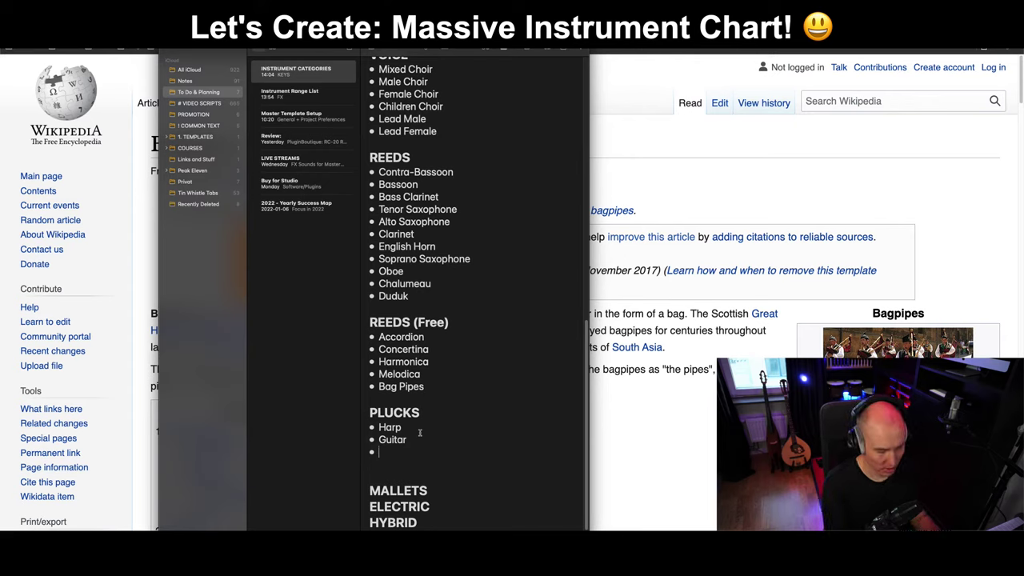
type("Uk")
key("BackSpace")
key("BackSpace")
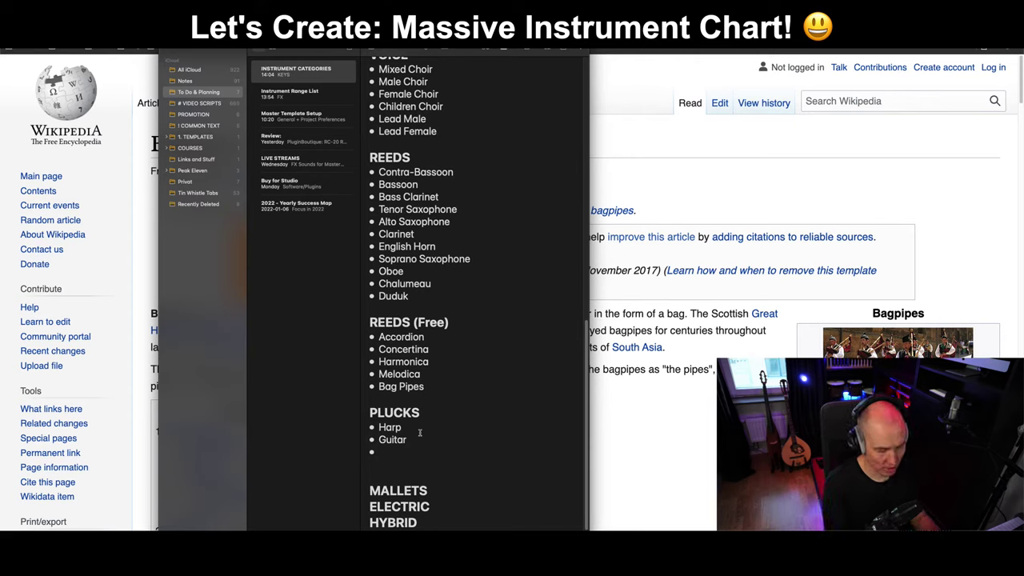
type("Ukul")
key("BackSpace")
key("BackSpace")
key("BackSpace")
key("BackSpace")
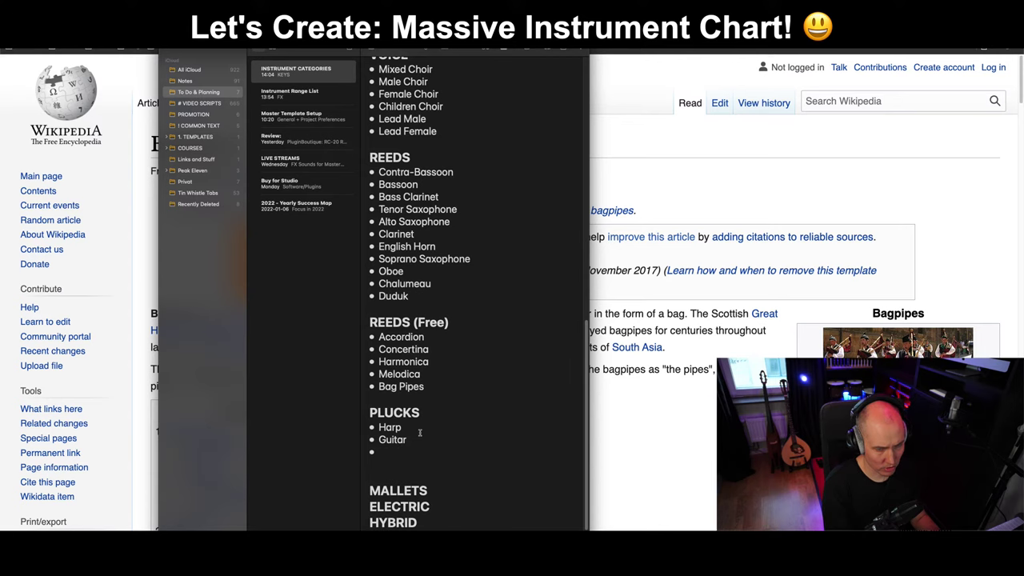
Switch to Wikipedia, open the Plucked string instrument article, and examine the instruments it names for PLUCKS candidates.
left_click(667, 178)
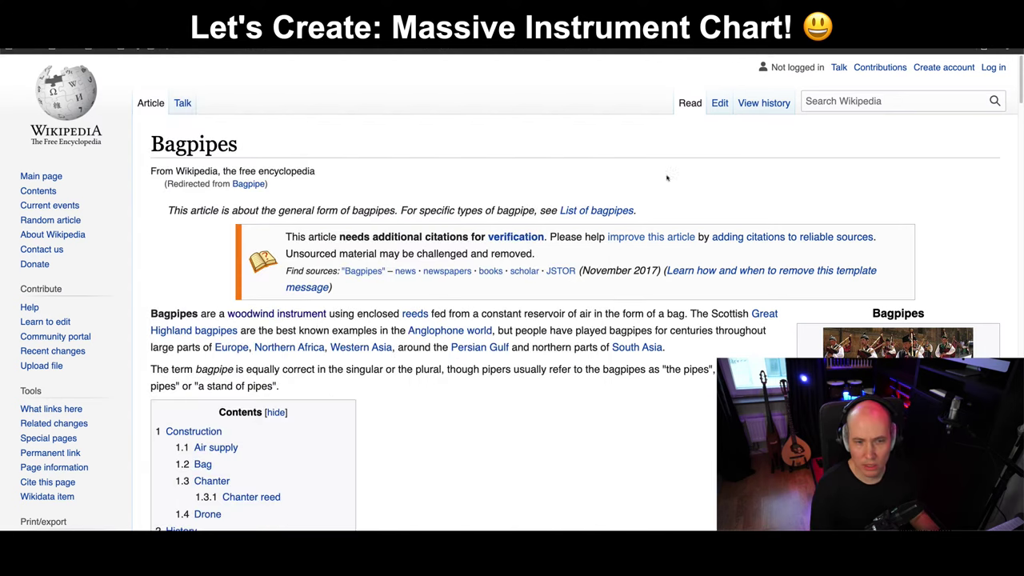
left_click(871, 98)
type("plucke")
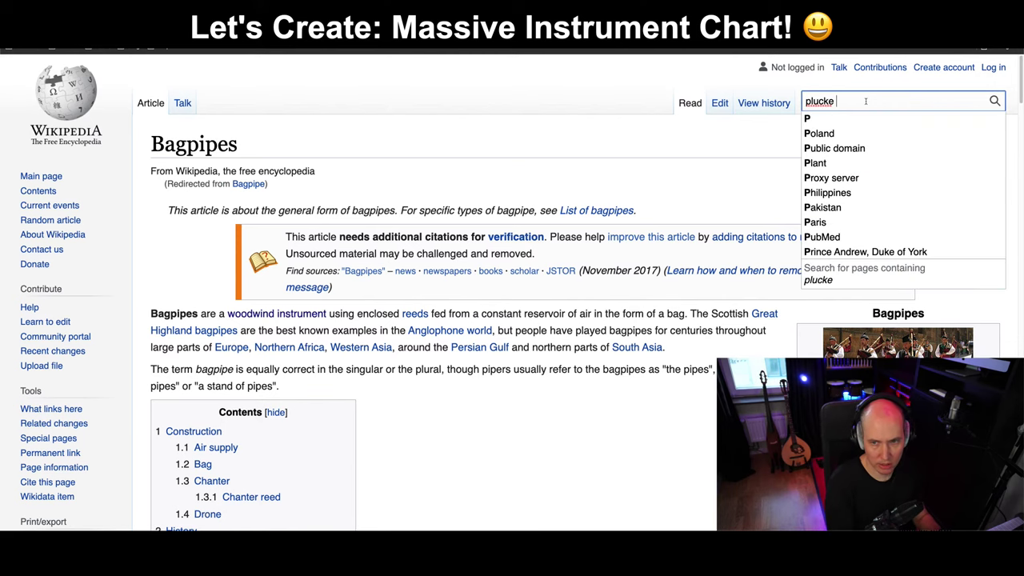
type("d str")
key("Down")
key("Return")
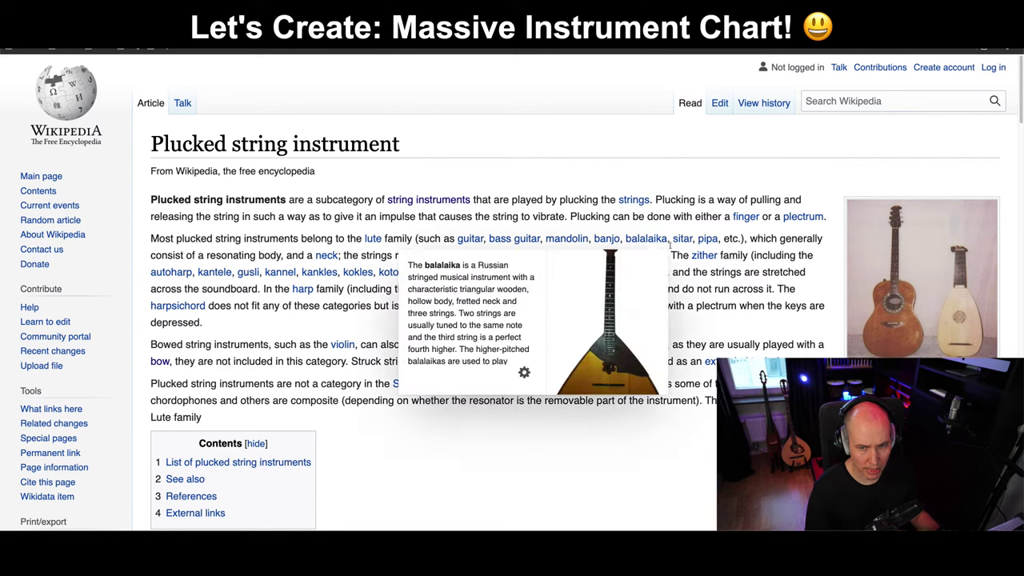
mouse_move(708, 242)
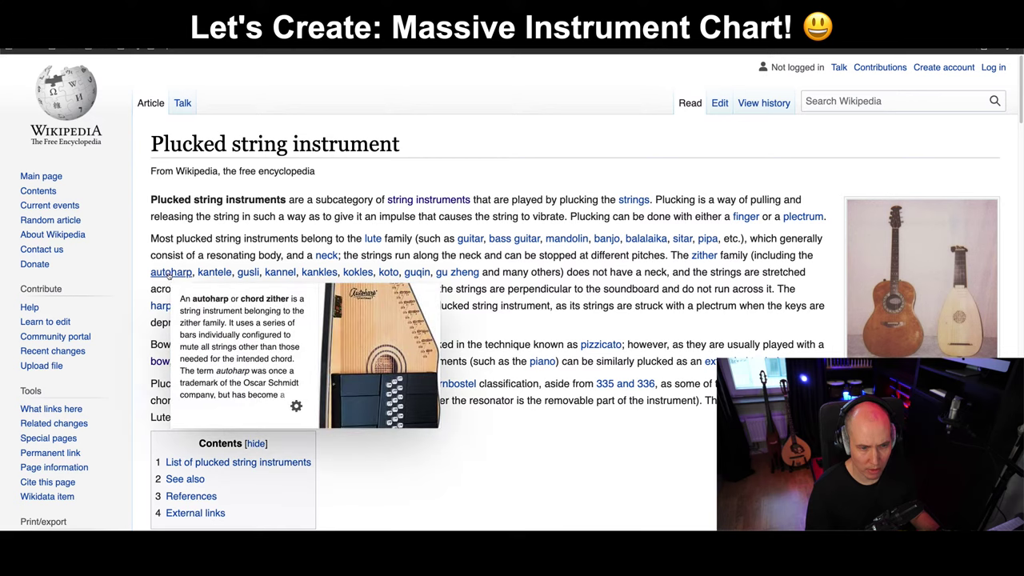
mouse_move(215, 274)
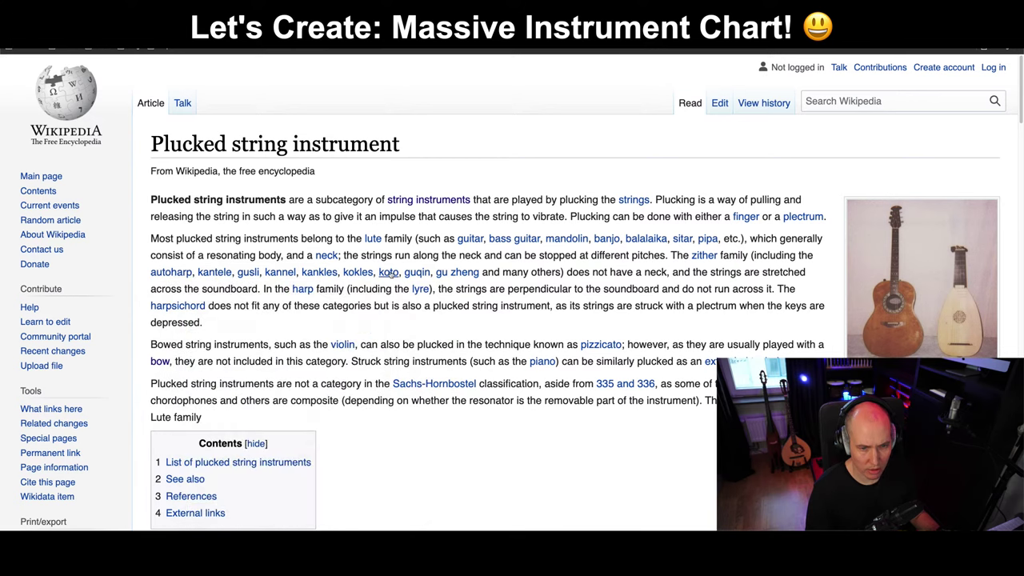
mouse_move(419, 274)
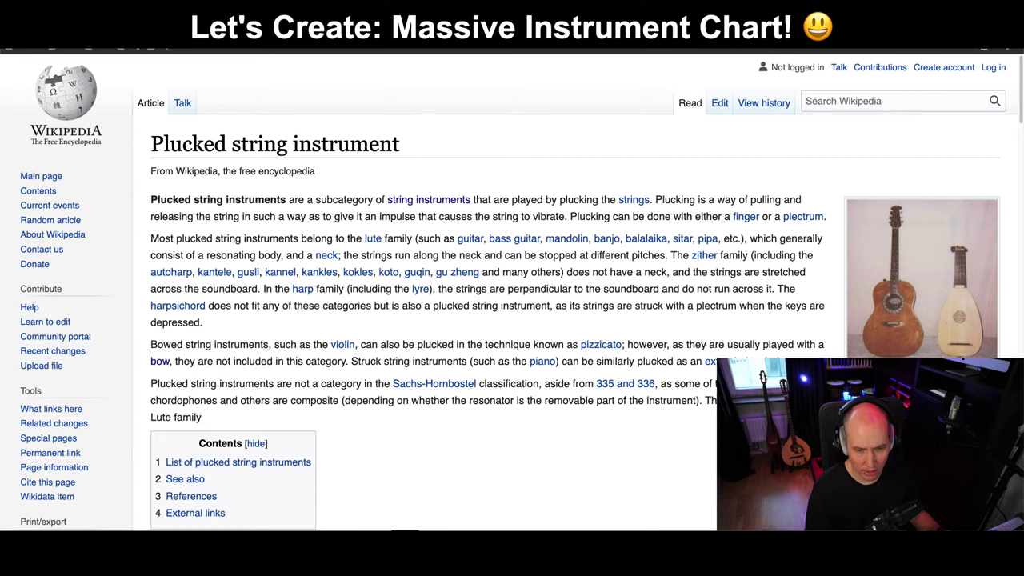
Return to the note and add Lyre and Ukulele beneath Guitar in the PLUCKS list.
key("super+Tab")
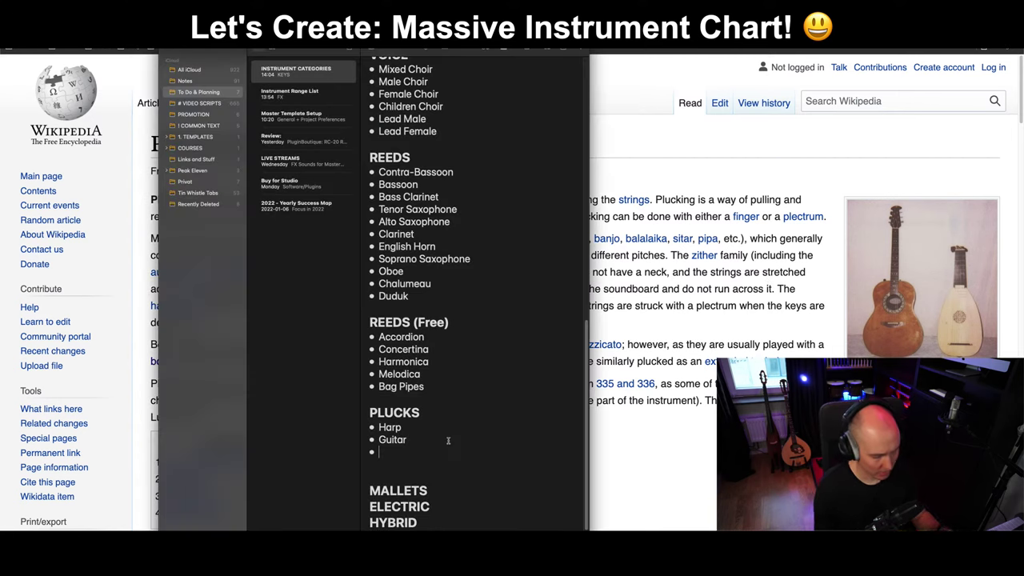
type("Lyre")
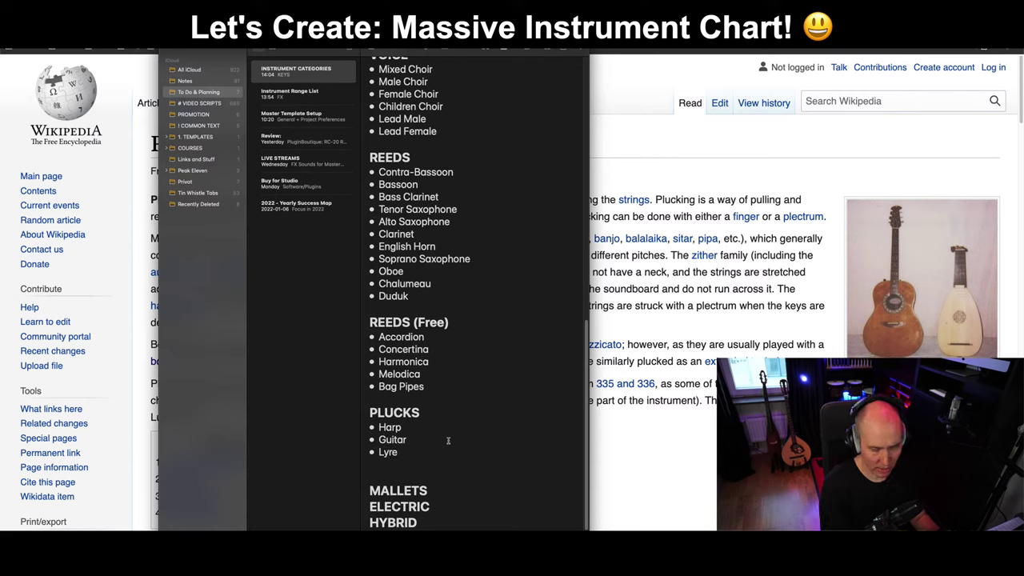
key("Return")
type("Ukulele")
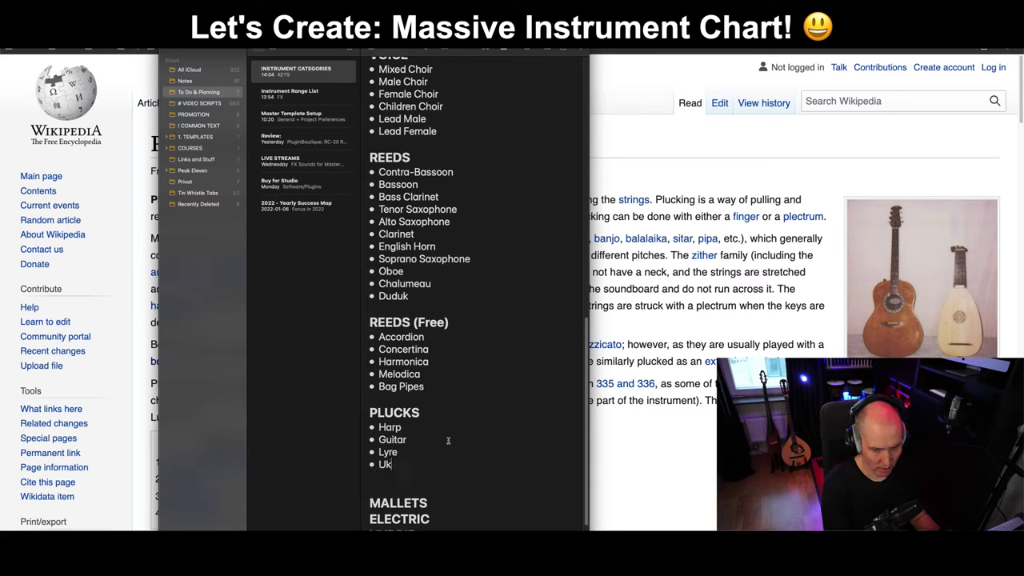
Insert a Banjo entry directly beneath Guitar under PLUCKS and open an empty bullet below it.
left_click(449, 440)
key("Return")
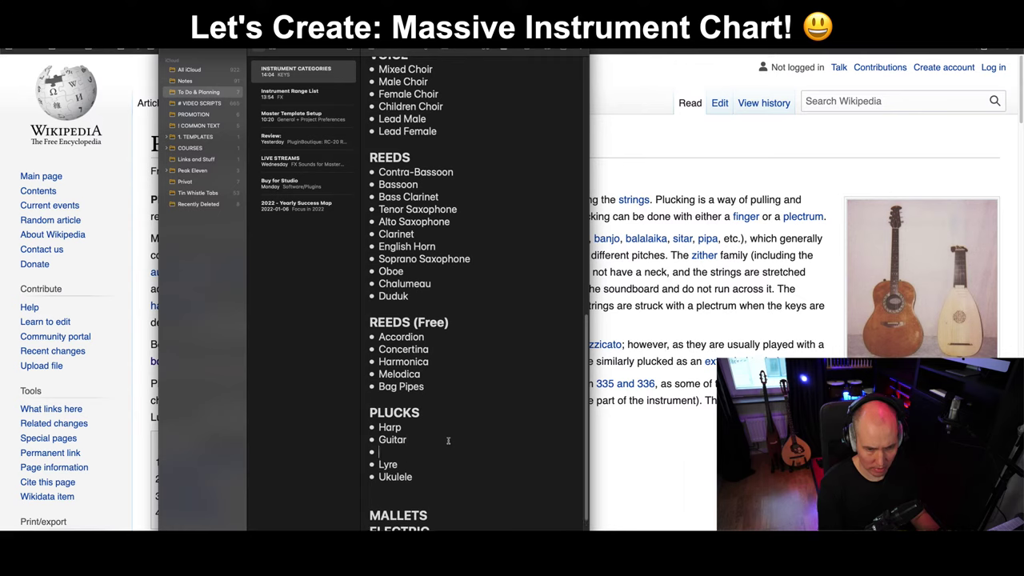
type("Banjo")
key("Return")
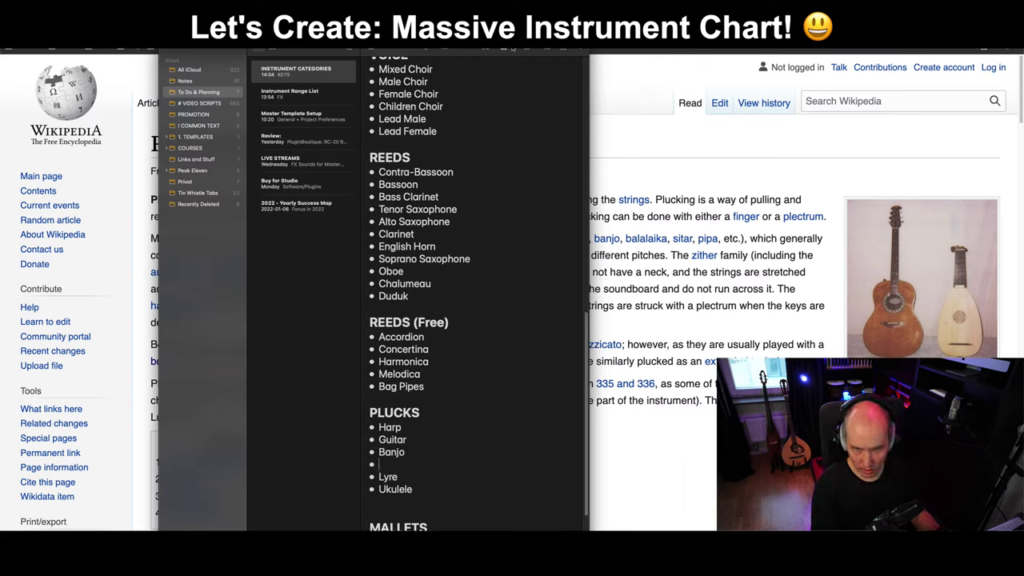
Add Mandolin and Kantele beneath Banjo in the PLUCKS list, moving the Notes window aside.
left_click_drag(464, 50, 354, 50)
type("Mandolin")
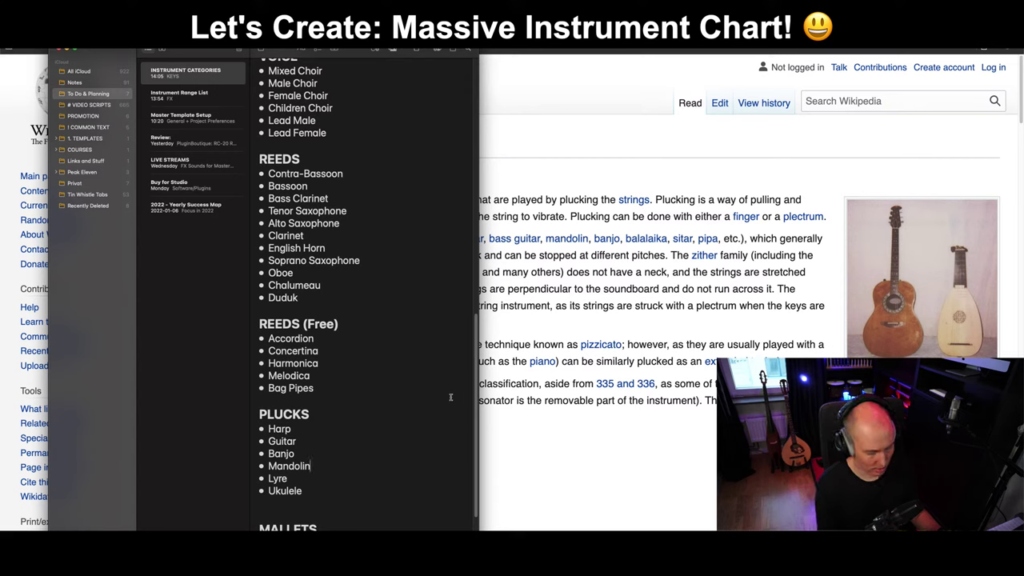
key("Return")
type("KKantele")
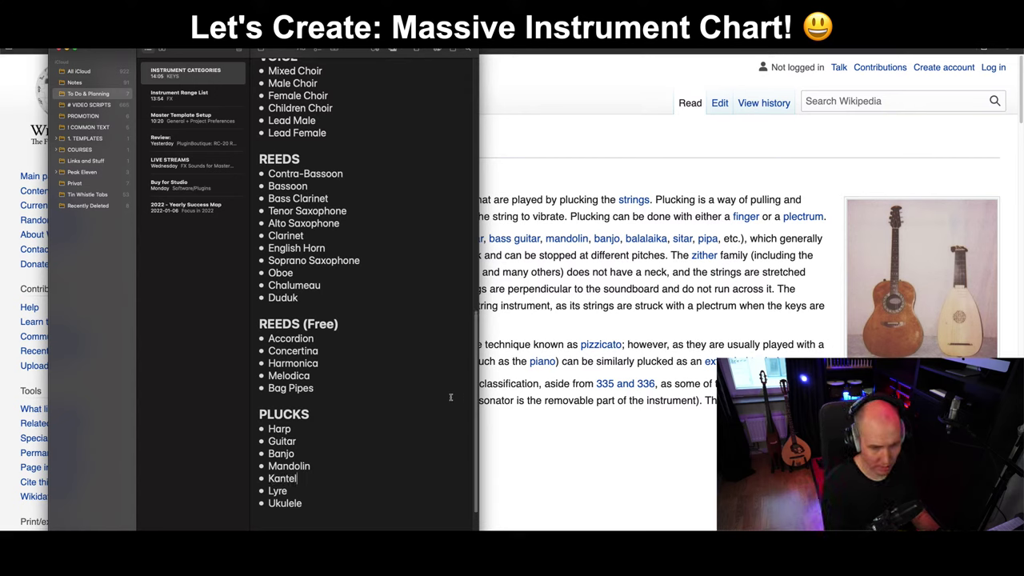
Check the zither-family names in the Plucked string instrument article, then add Koto beneath Guitar under PLUCKS.
left_click(548, 305)
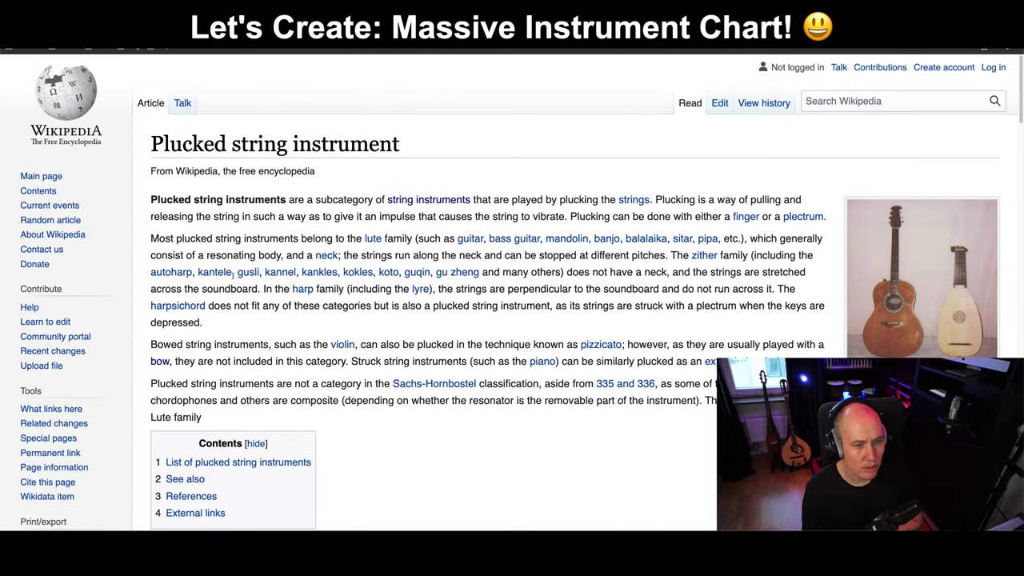
mouse_move(384, 276)
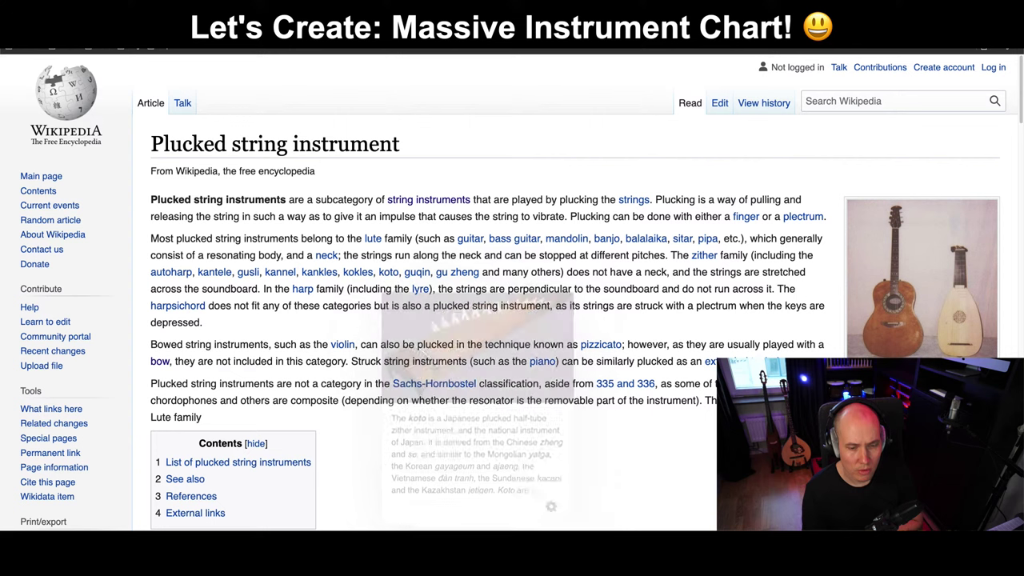
key("super+Tab")
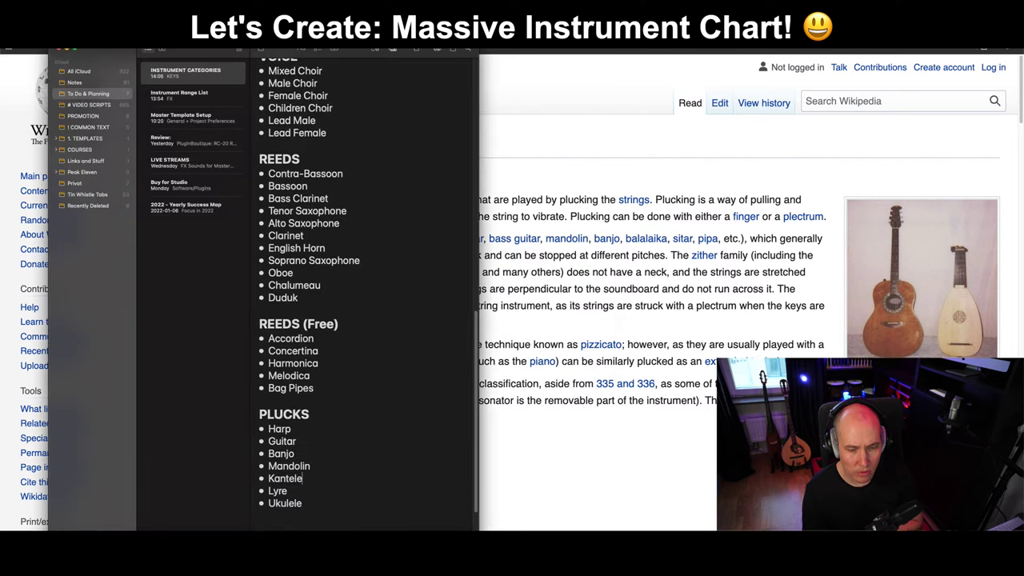
left_click(302, 446)
key("Return")
type("Koto")
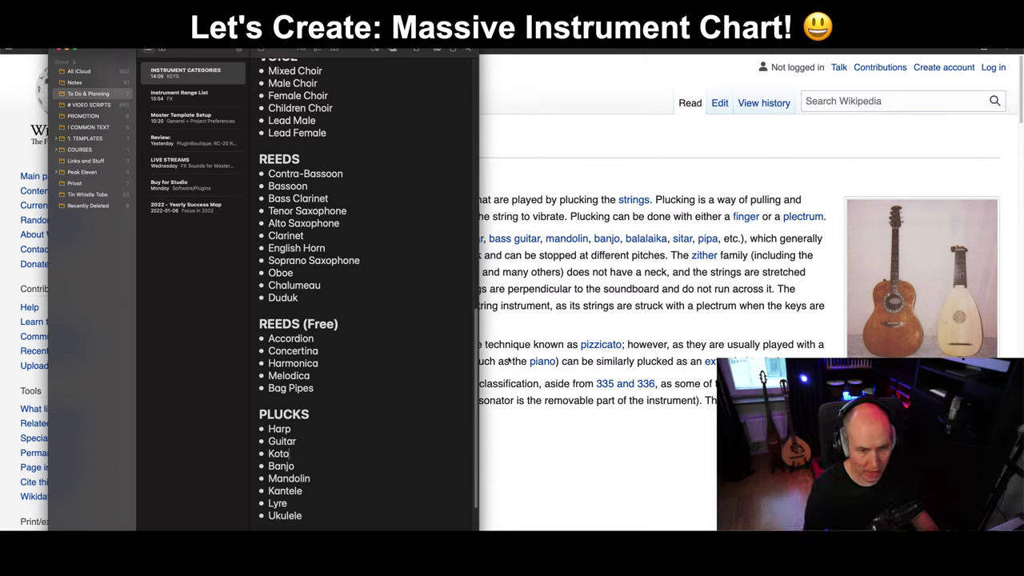
Review the instrument lists under all headings of the note, from KEYS through PLUCKS, for missing entries.
scroll(401, 278, "up", 15)
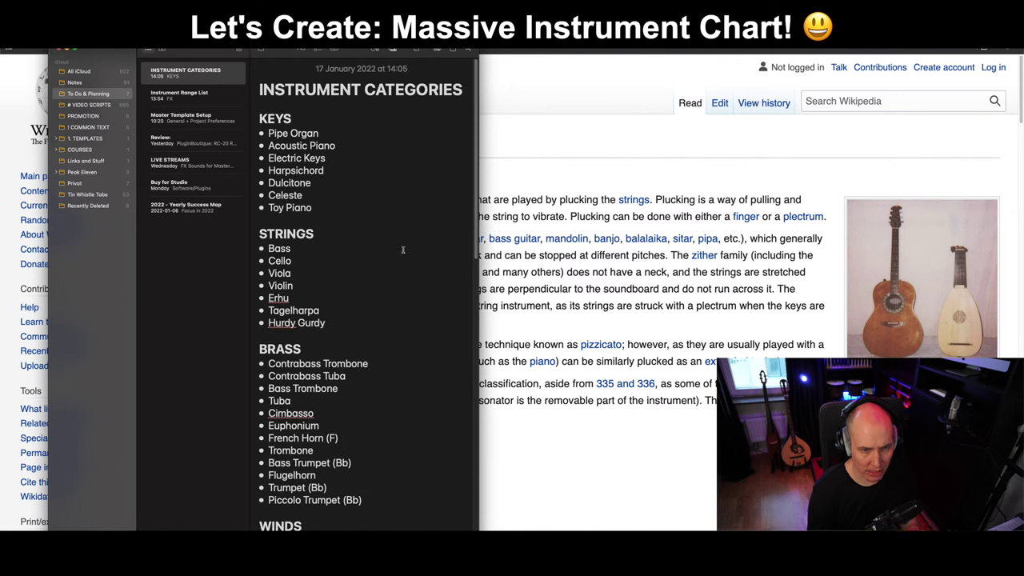
scroll(320, 235, "down", 2)
scroll(321, 213, "down", 10)
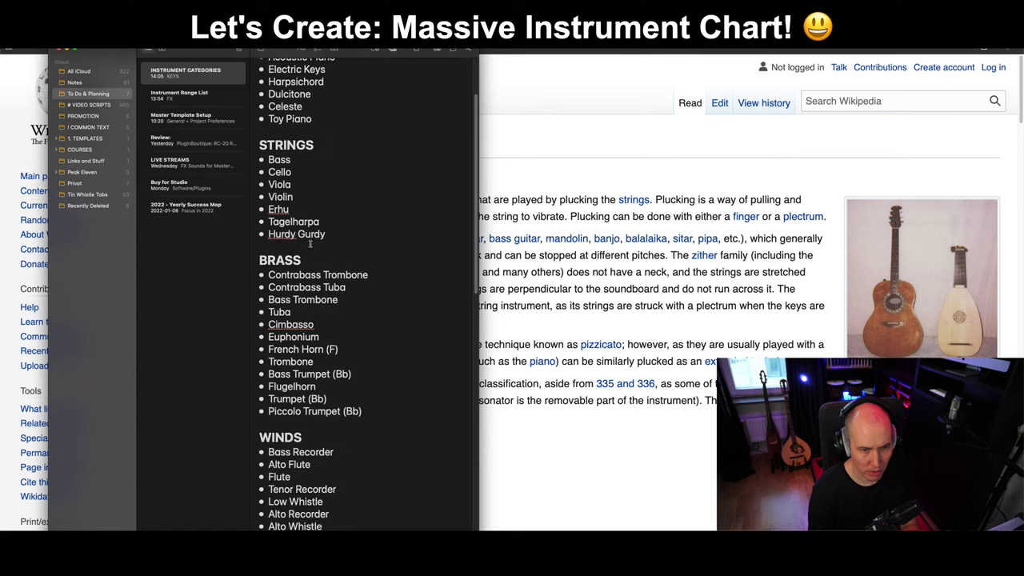
scroll(316, 354, "down", 9)
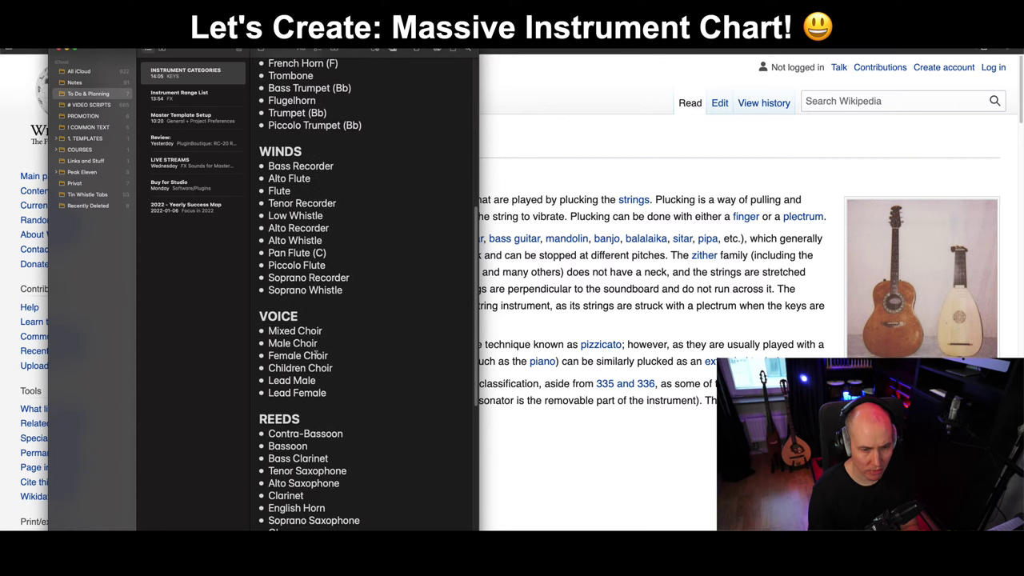
scroll(310, 237, "down", 3)
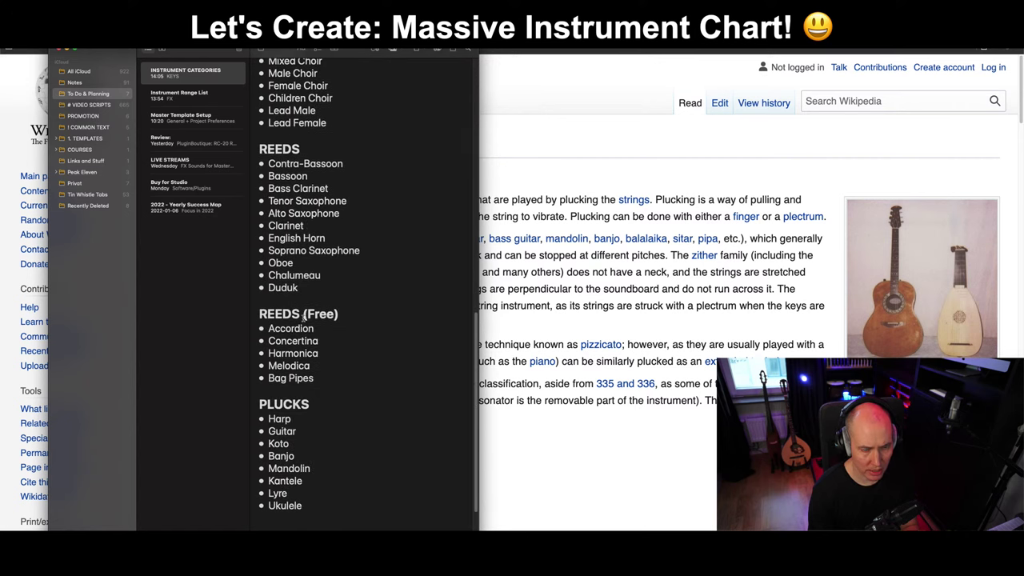
scroll(330, 312, "down", 2)
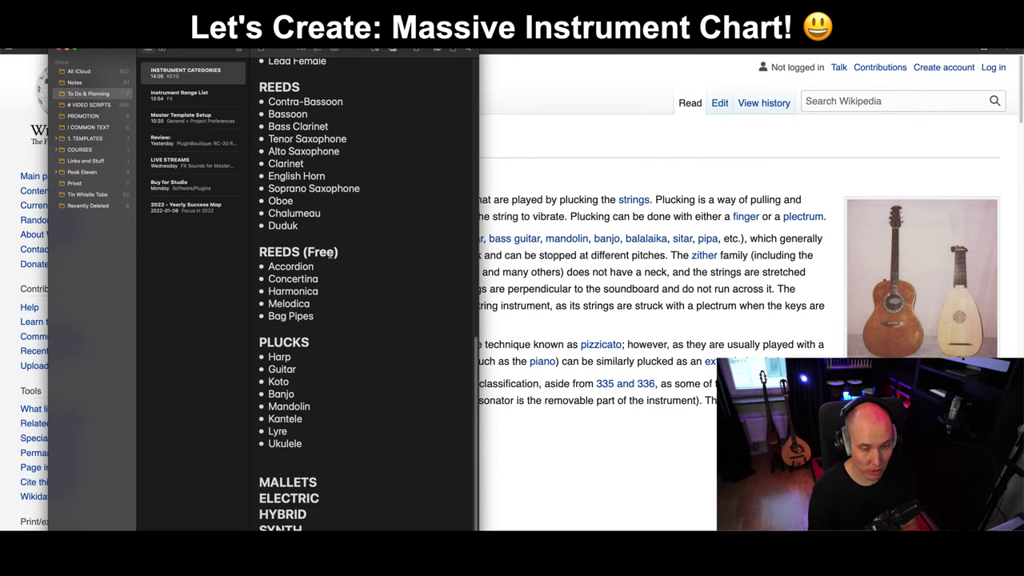
scroll(329, 253, "down", 1)
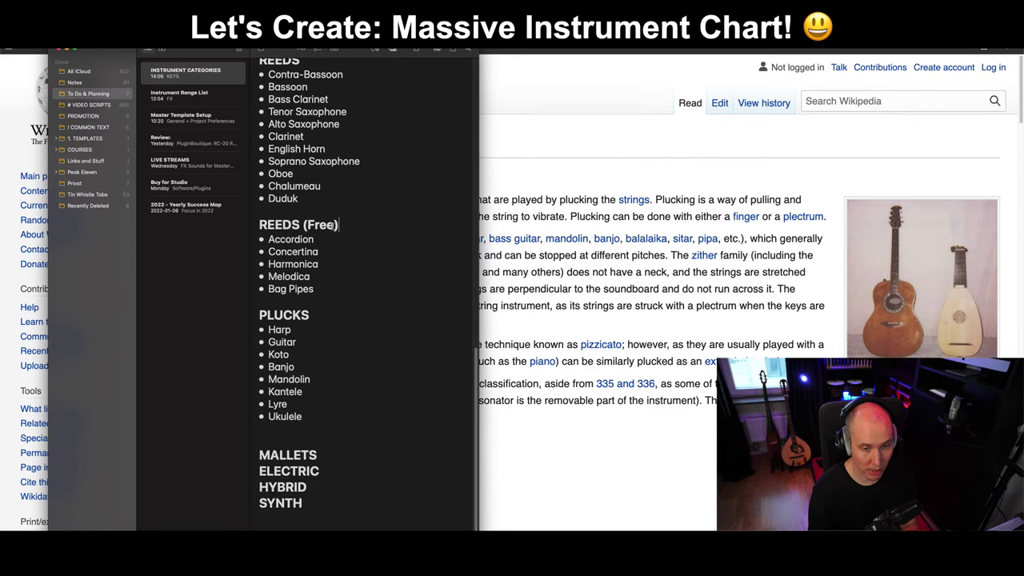
Add a Kazoo entry beneath Bag Pipes under REEDS (Free).
left_click(319, 292)
key("Return")
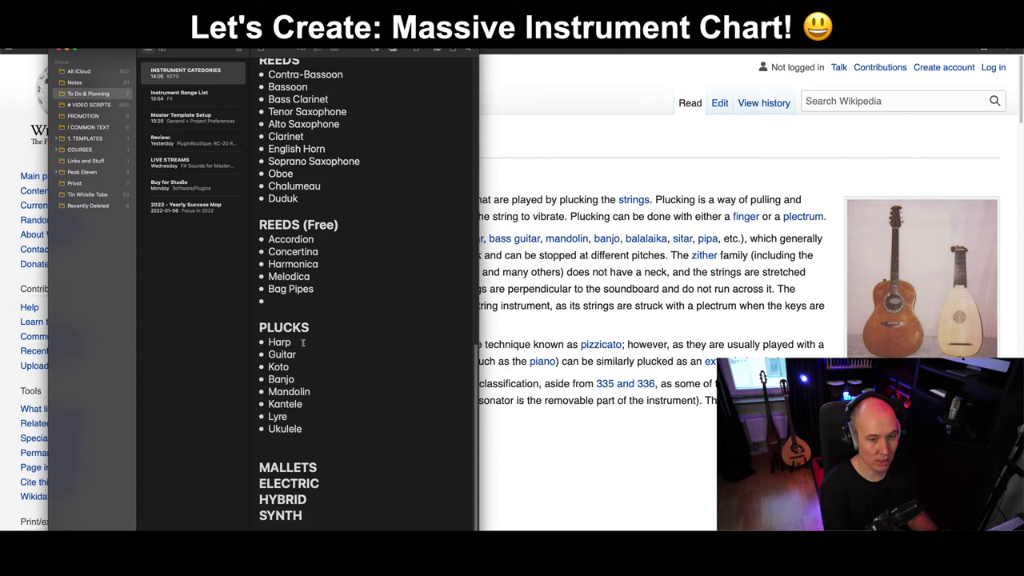
type("Kazoo")
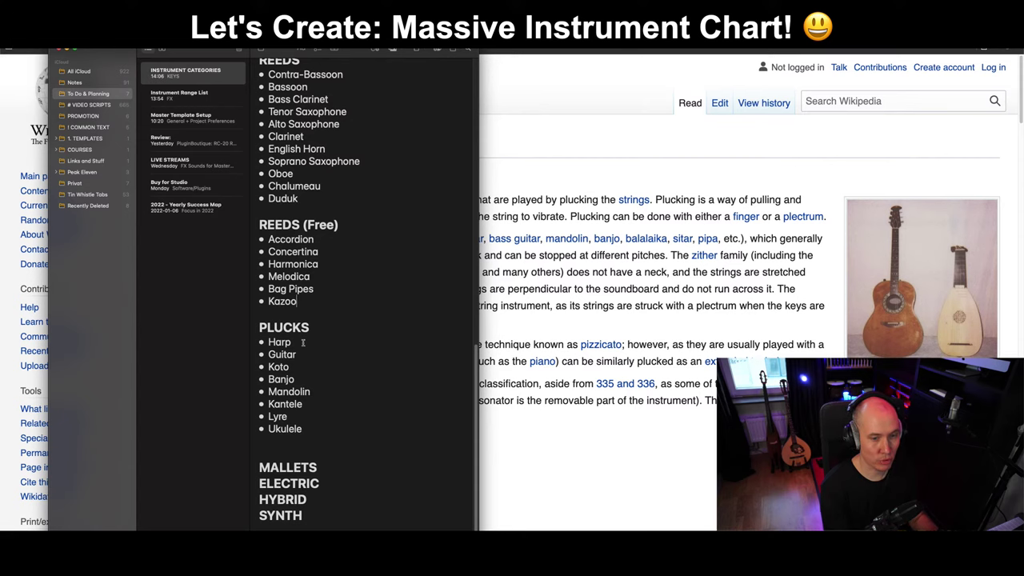
Search Wikipedia for kazoo and read the article's introduction to see how the instrument is classified.
left_click(921, 116)
left_click(923, 102)
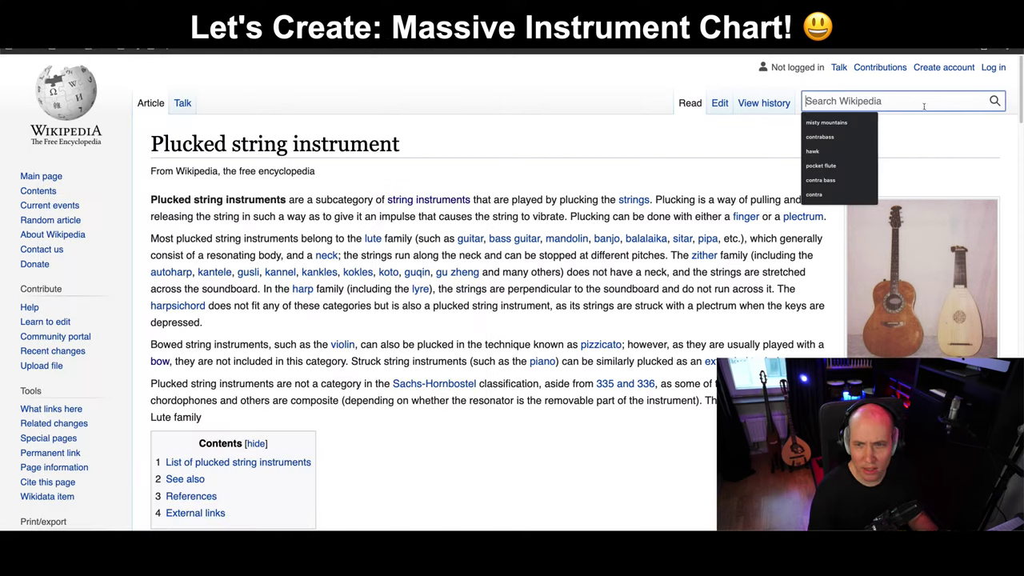
type("kazoo")
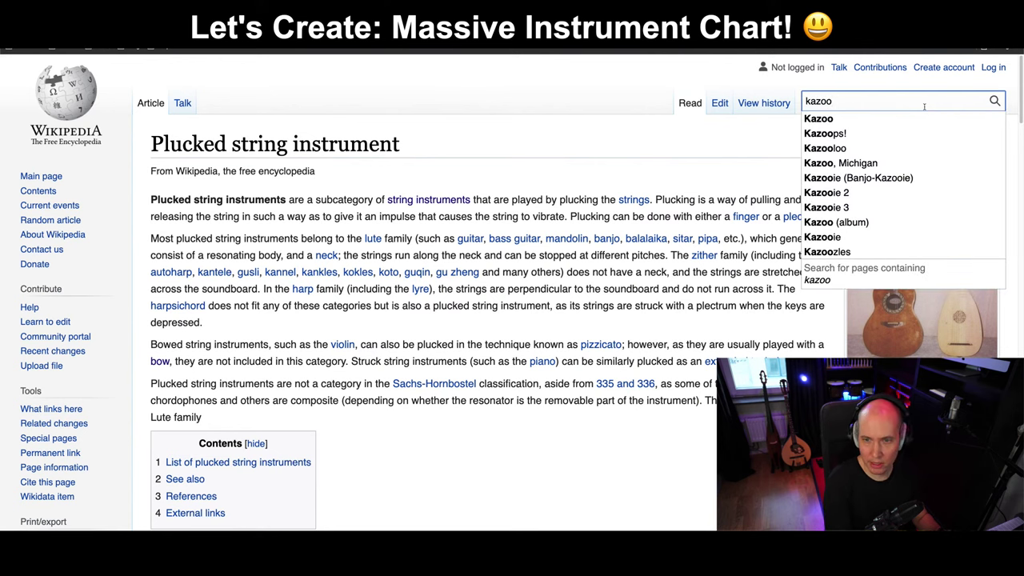
key("Return")
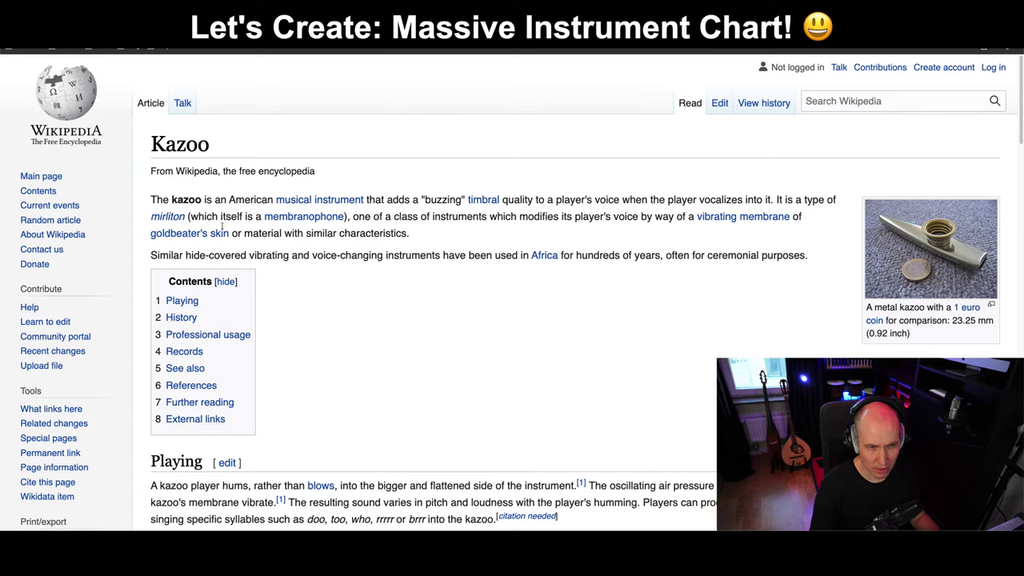
mouse_move(295, 221)
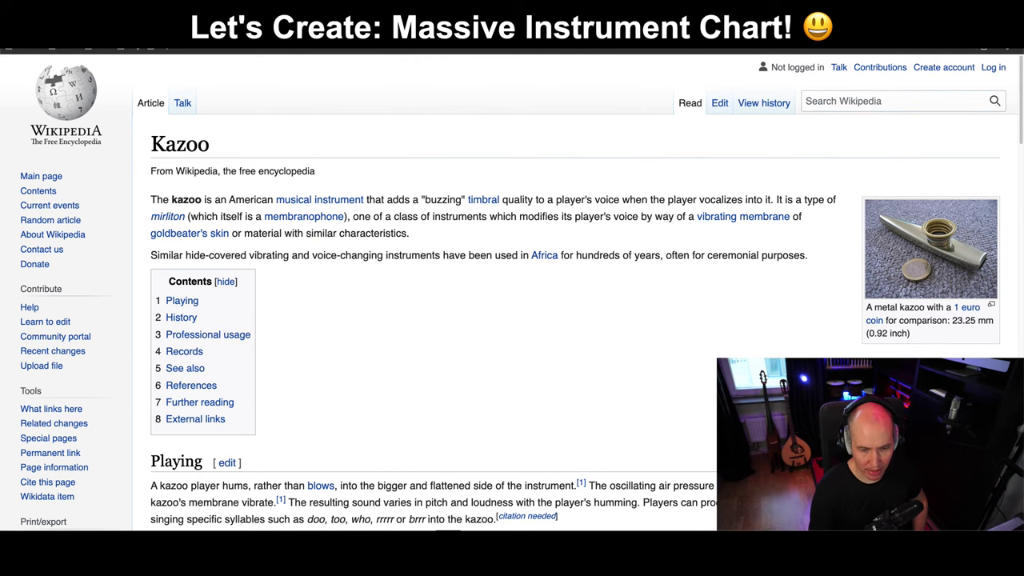
Return to the note and remove the Kazoo entry and its bullet from REEDS (Free).
key("super+Tab")
left_click_drag(298, 301, 258, 302)
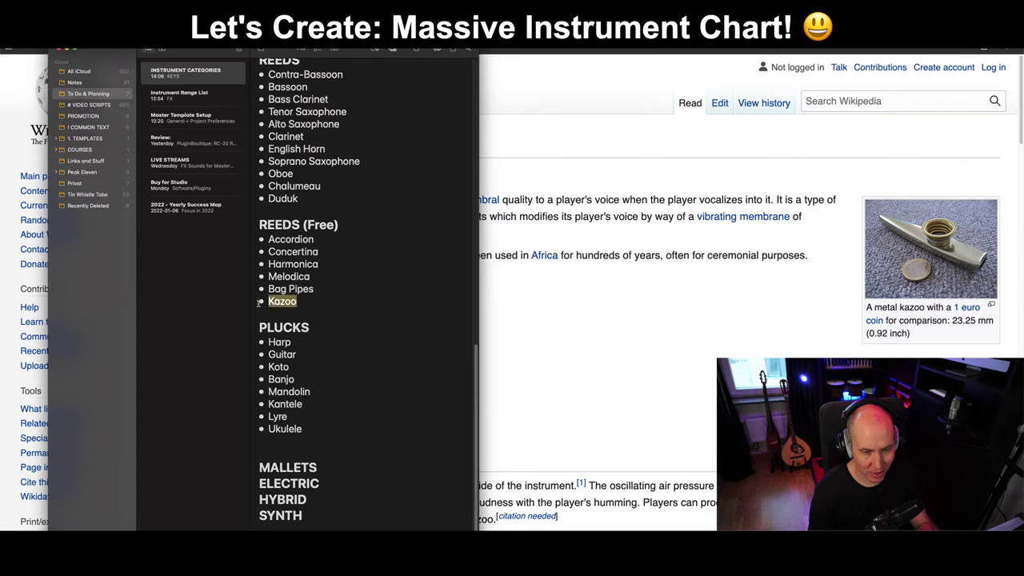
key("BackSpace")
key("BackSpace")
key("BackSpace")
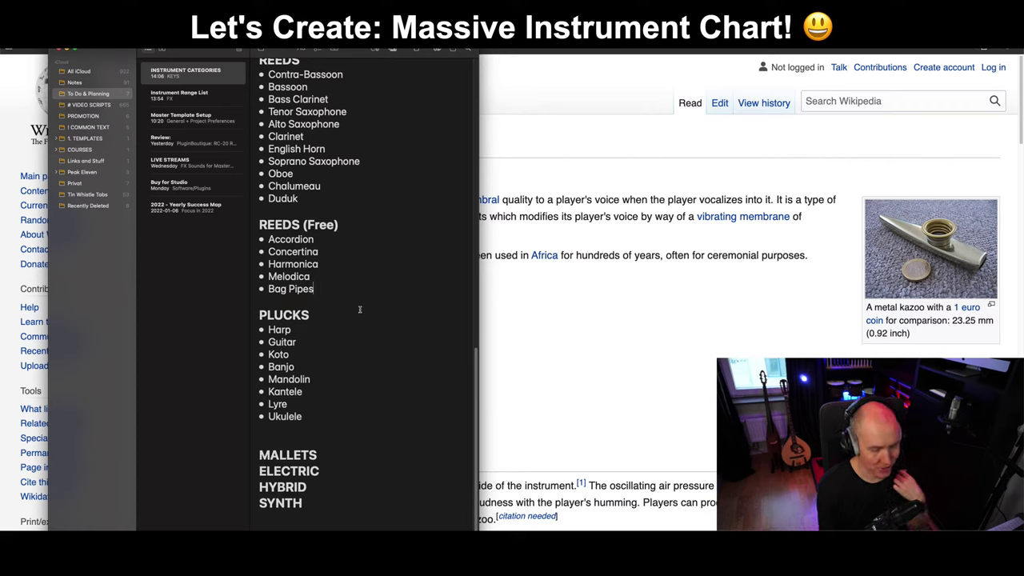
Delete the extra blank line beneath Ukulele and insert empty lines under the MALLETS heading.
left_click(293, 430)
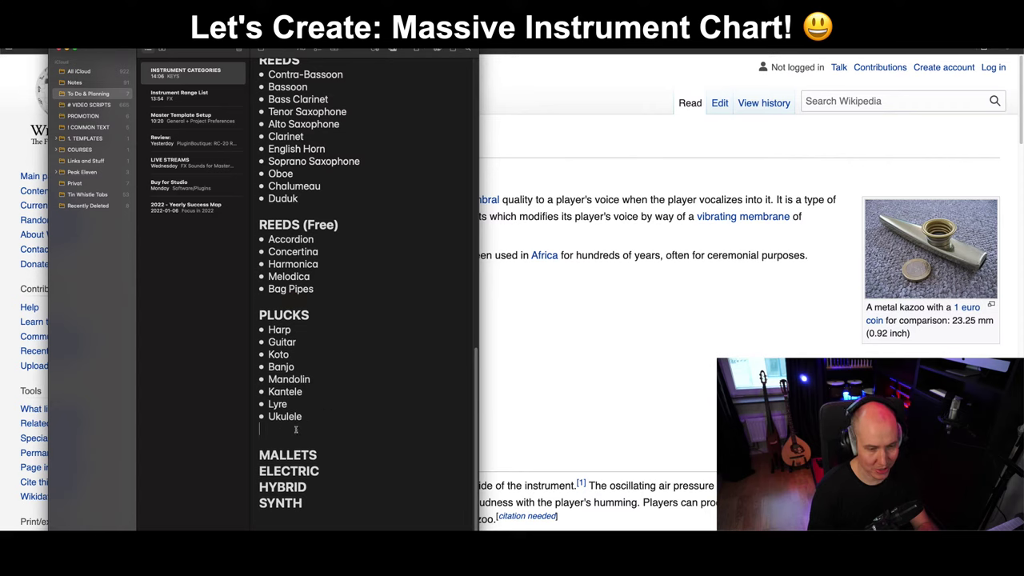
key("BackSpace")
scroll(349, 395, "up", 6)
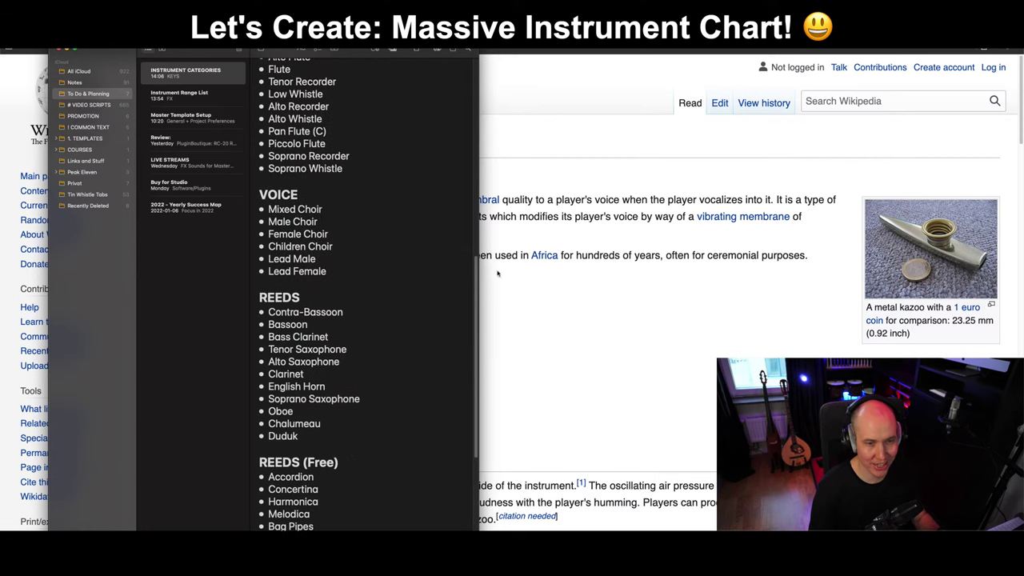
left_click_drag(477, 291, 509, 406)
left_click(341, 455)
key("Return")
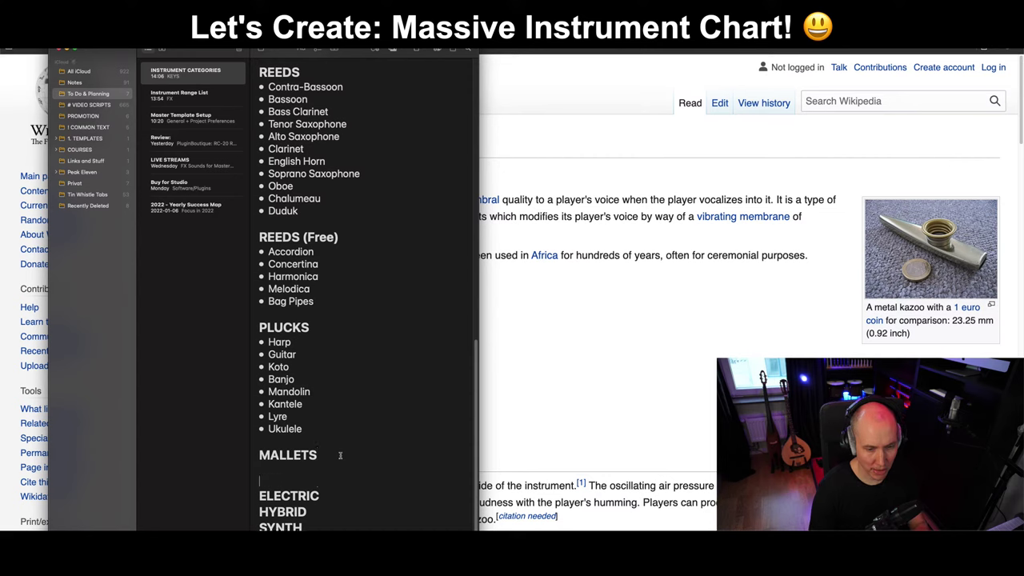
key("Return")
Open the Instrument Range List note and examine its categories down to PLUCKS for mallet instruments.
left_click(184, 94)
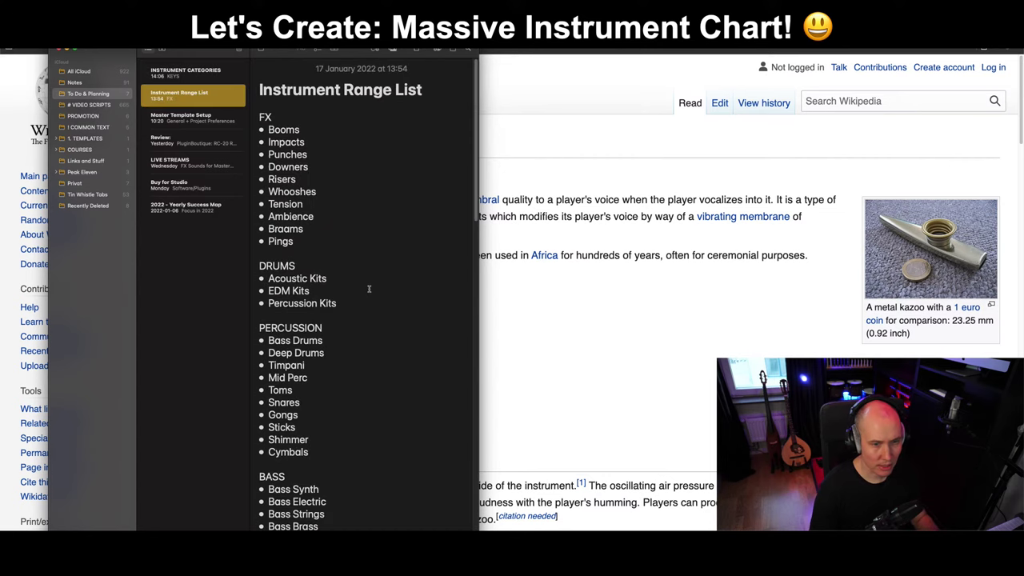
scroll(399, 249, "down", 5)
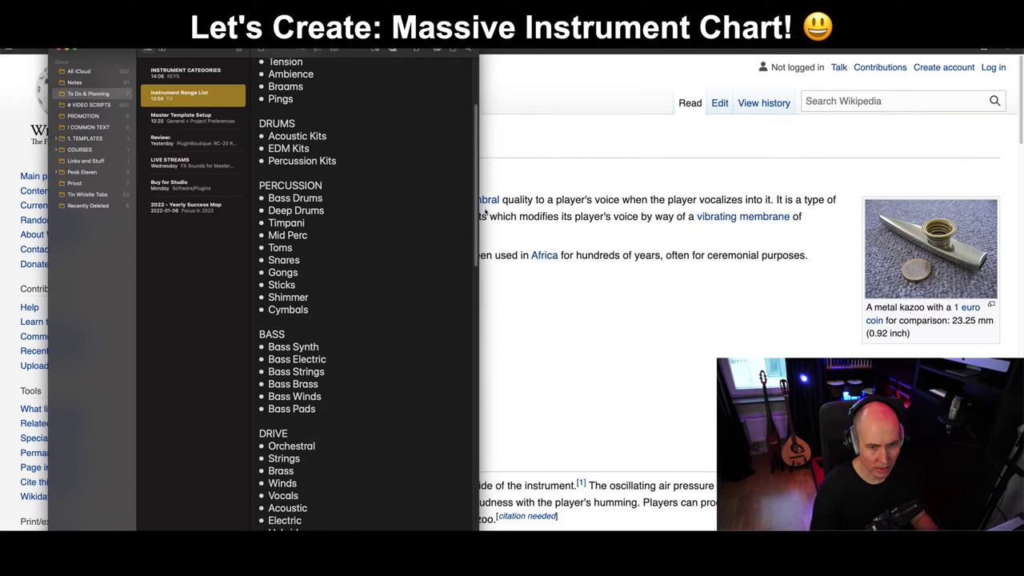
left_click_drag(486, 212, 510, 175)
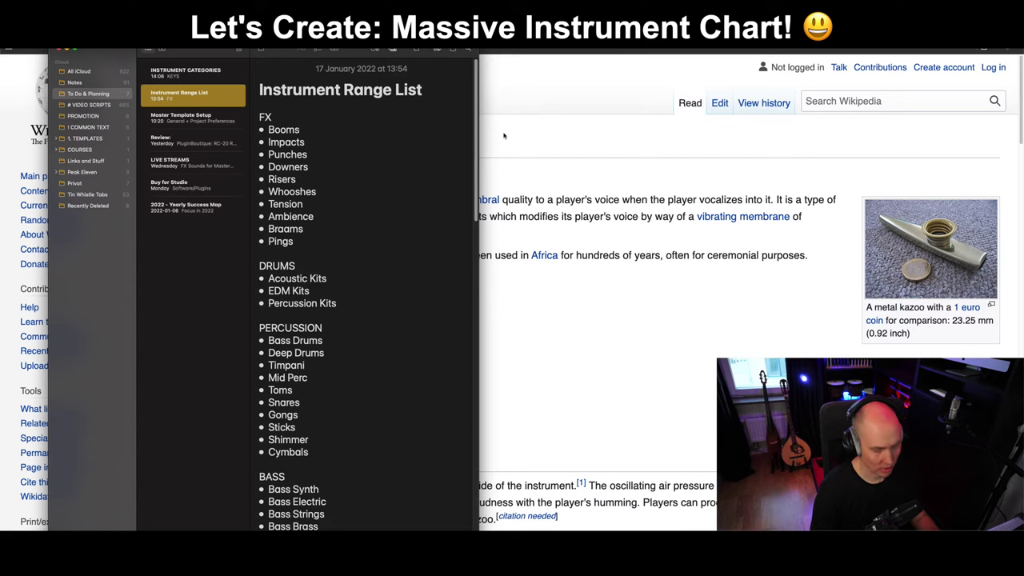
scroll(449, 336, "down", 10)
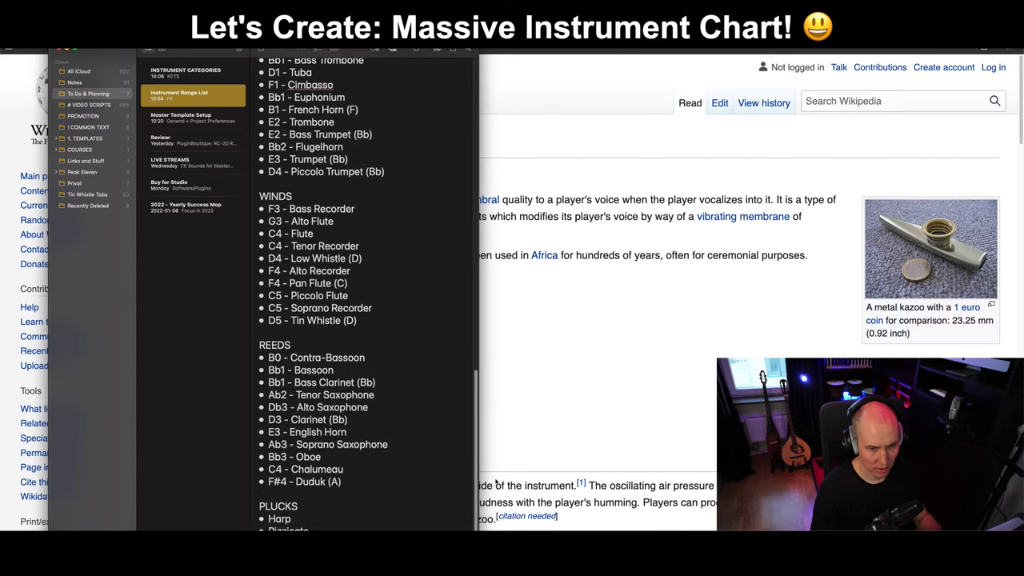
left_click(559, 391)
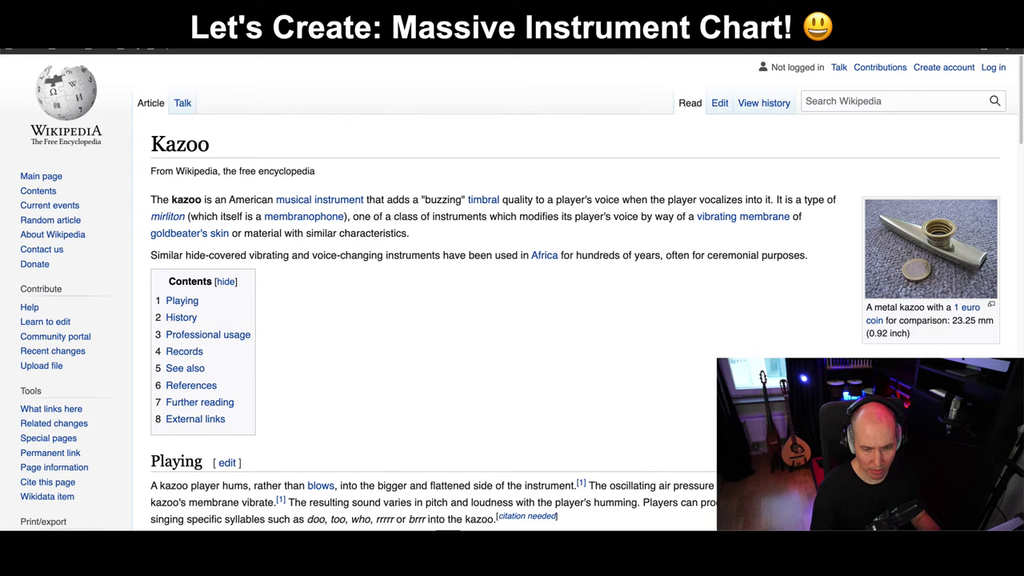
key("super+Tab")
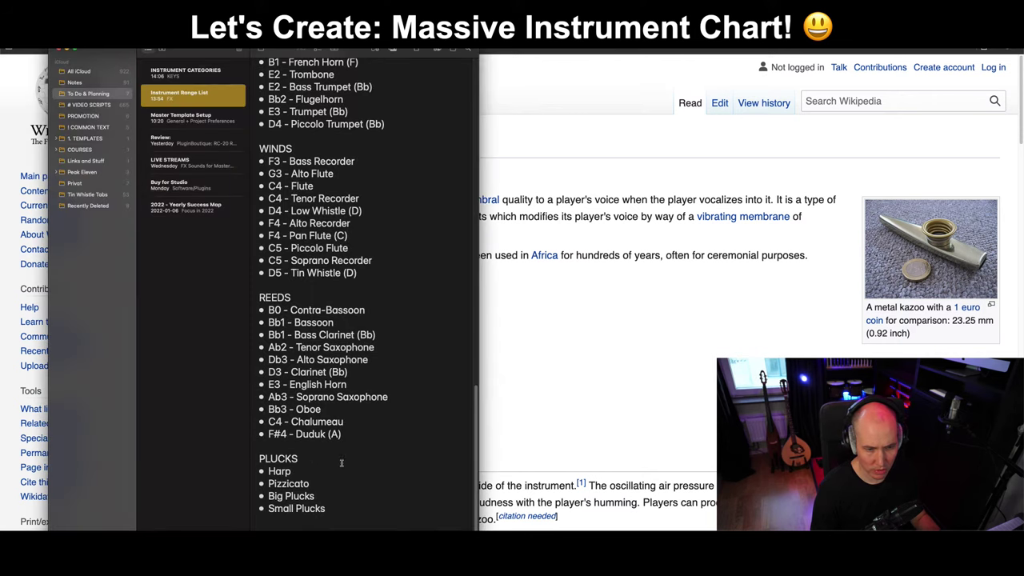
Return to the INSTRUMENT CATEGORIES note and add Marimba as the first bulleted entry under MALLETS.
left_click(174, 76)
scroll(385, 486, "down", 2)
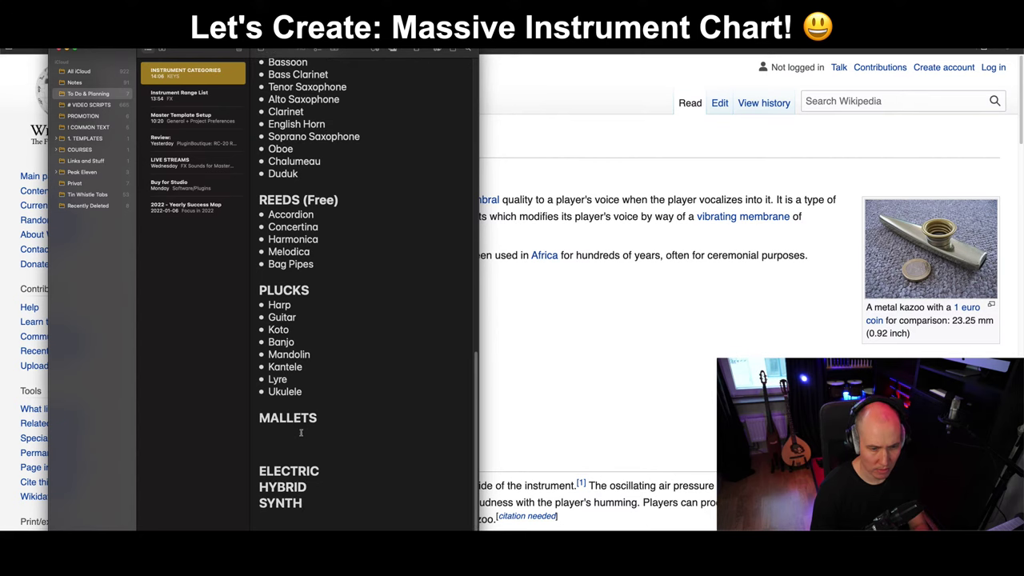
left_click(329, 439)
type("Mar")
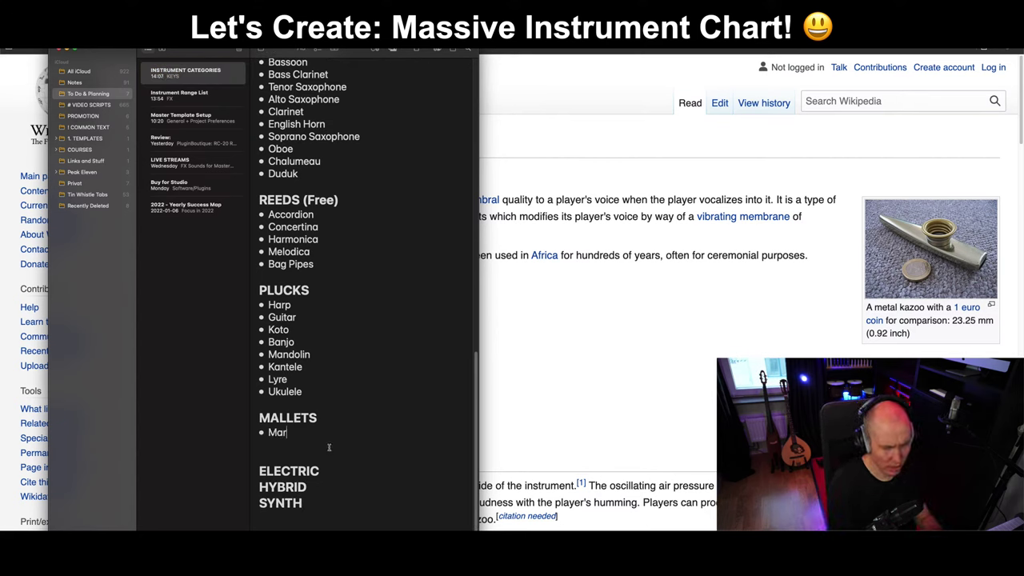
type("imba")
key("Return")
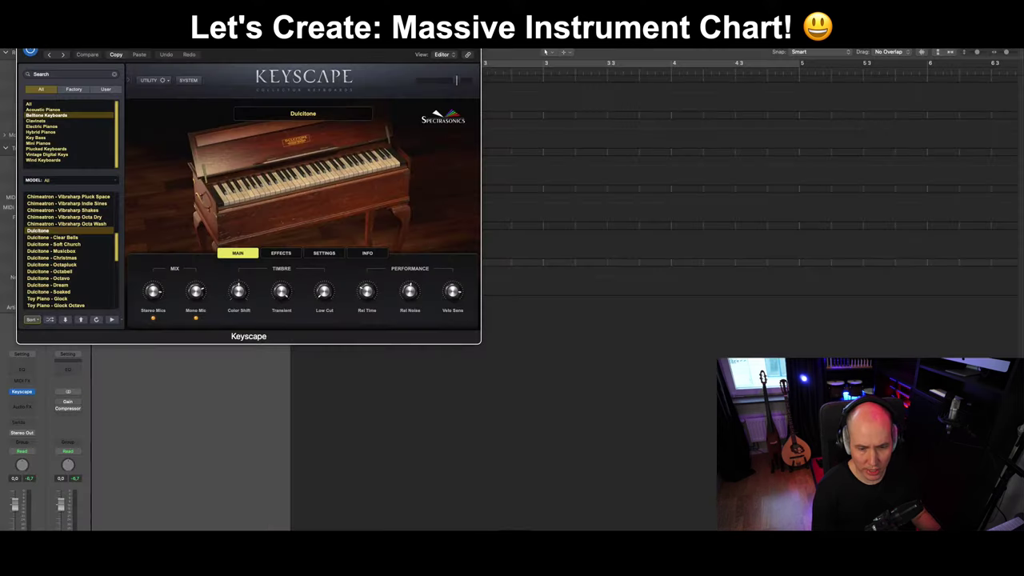
Move the Keyscape window aside, then open the BBC Symphony Orchestra instrument on the BBCSO track and reposition its window.
left_click_drag(316, 51, 575, 88)
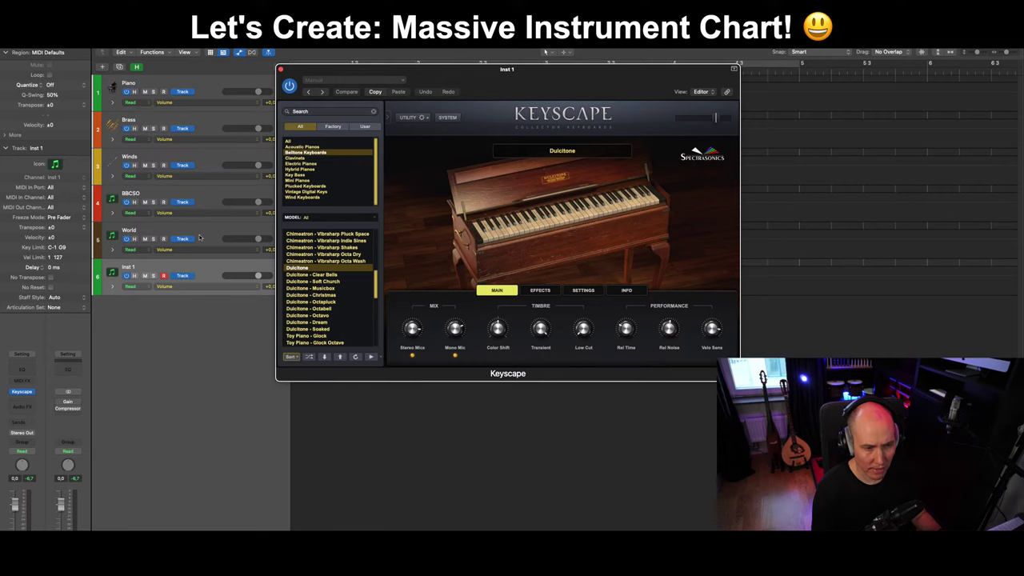
left_click(196, 412)
key("super+Up")
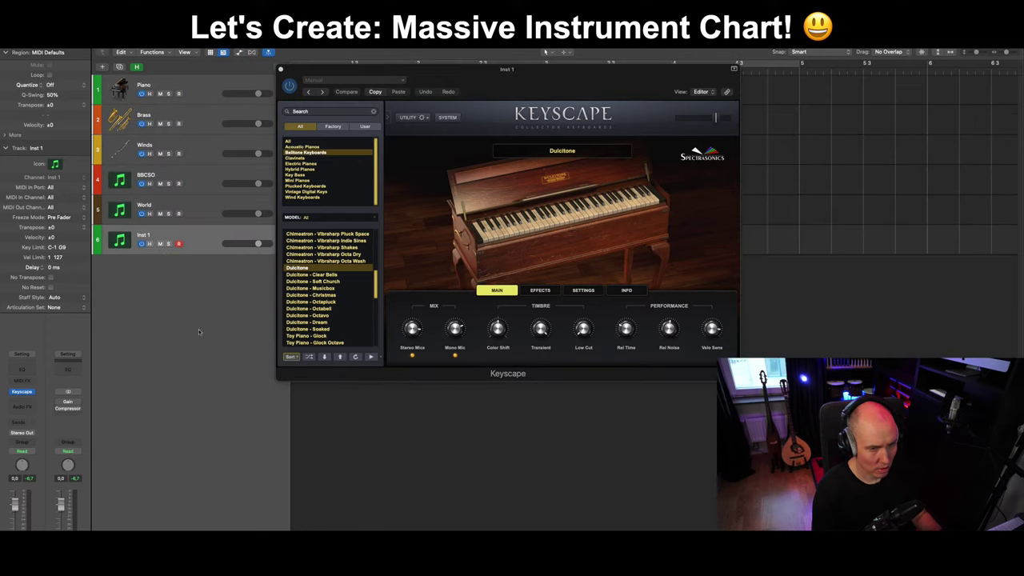
left_click(204, 214)
left_click(202, 188)
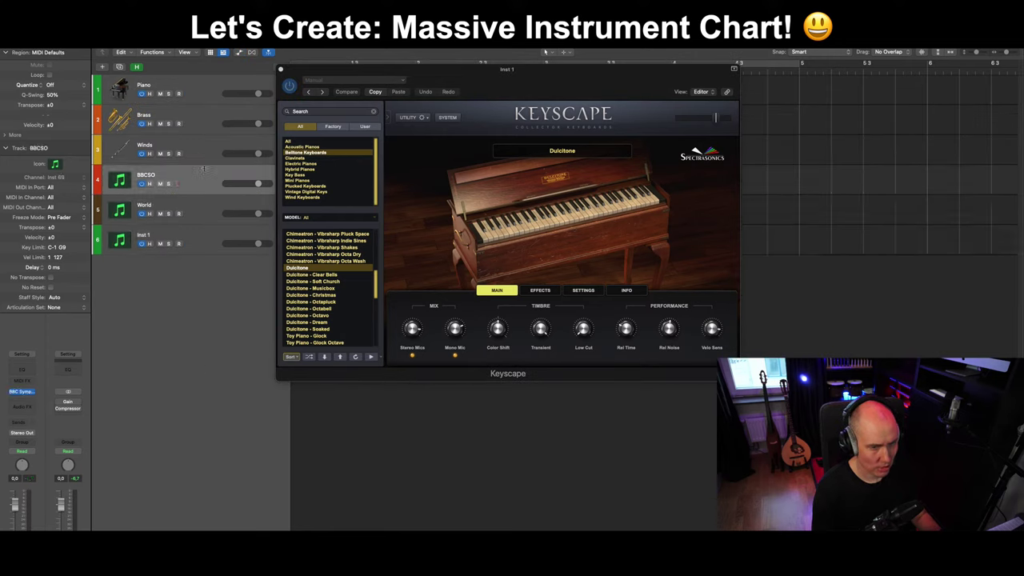
left_click(22, 391)
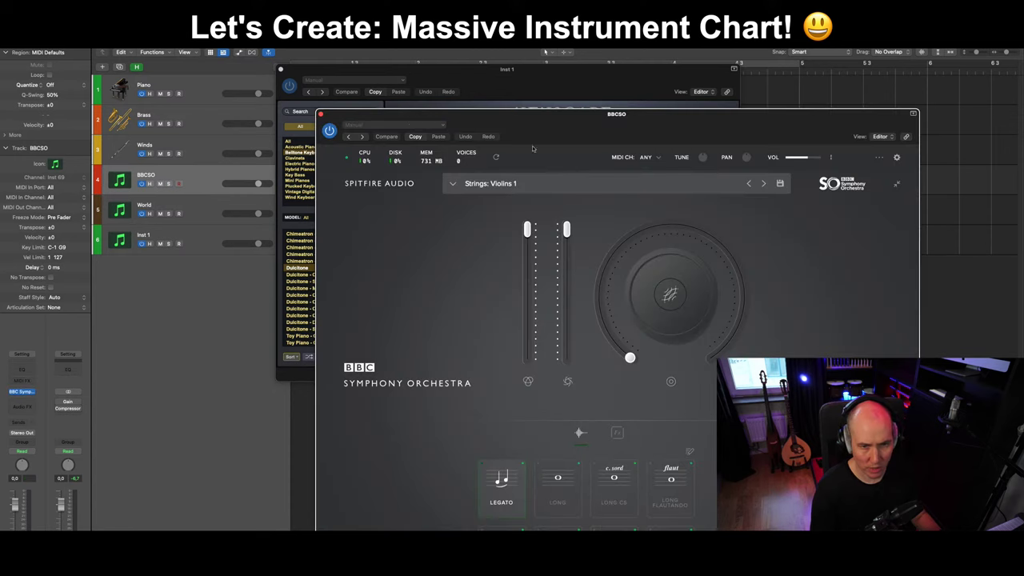
left_click_drag(533, 114, 356, 15)
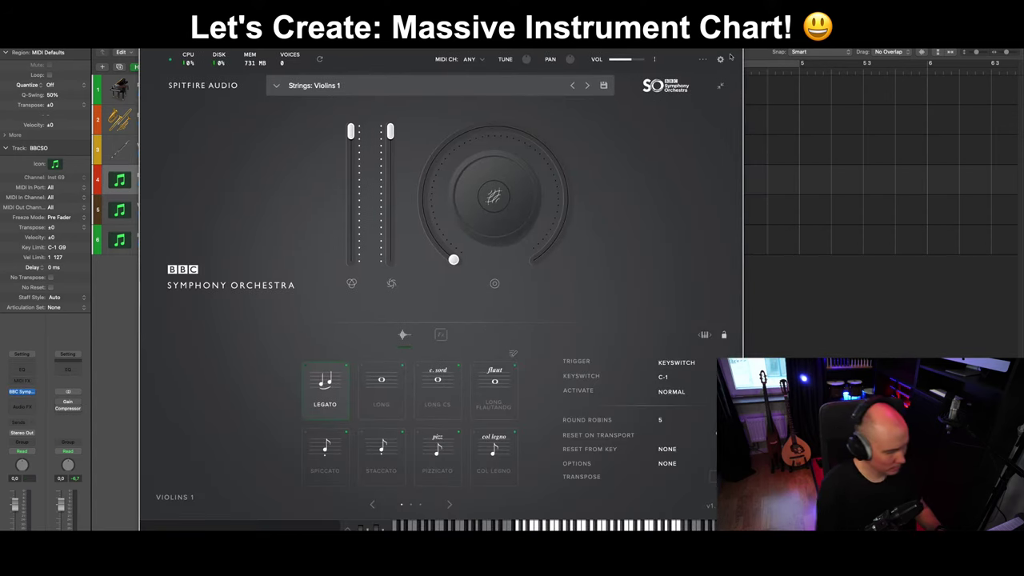
key("v")
key("v")
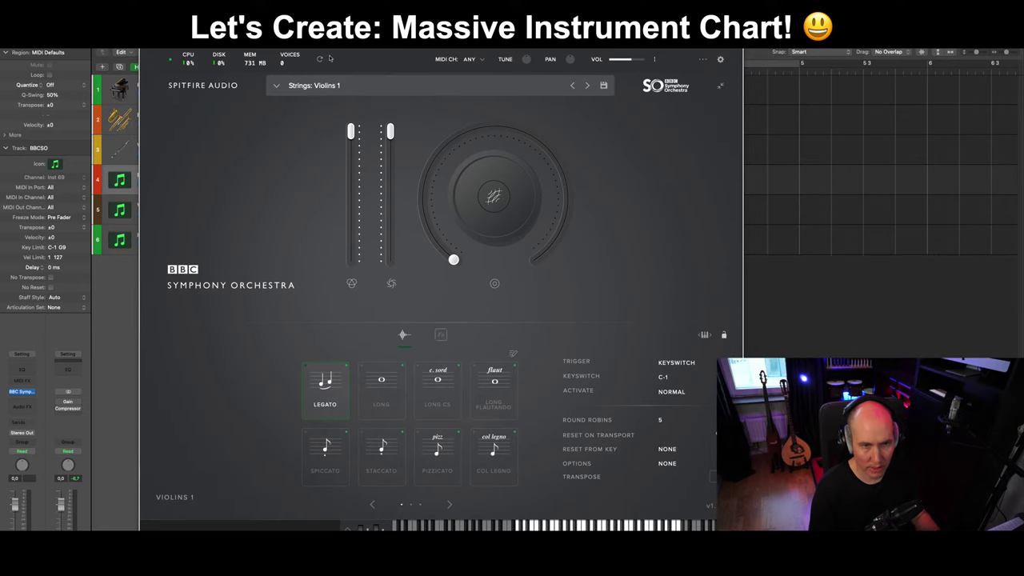
Filter the BBC Symphony Orchestra presets to tuned percussion, review the instruments and load Celeste for auditioning.
left_click(276, 85)
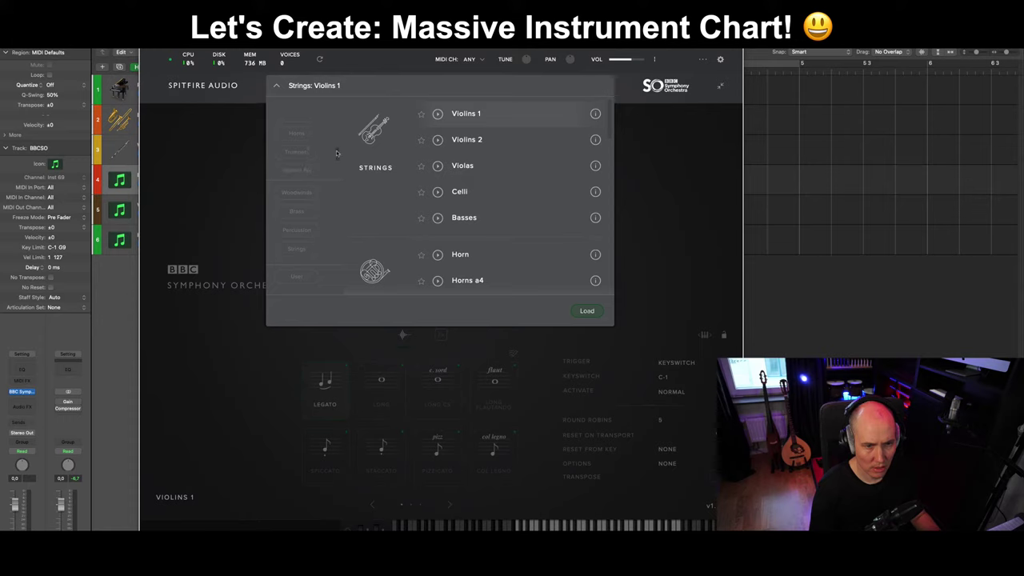
left_click(298, 151)
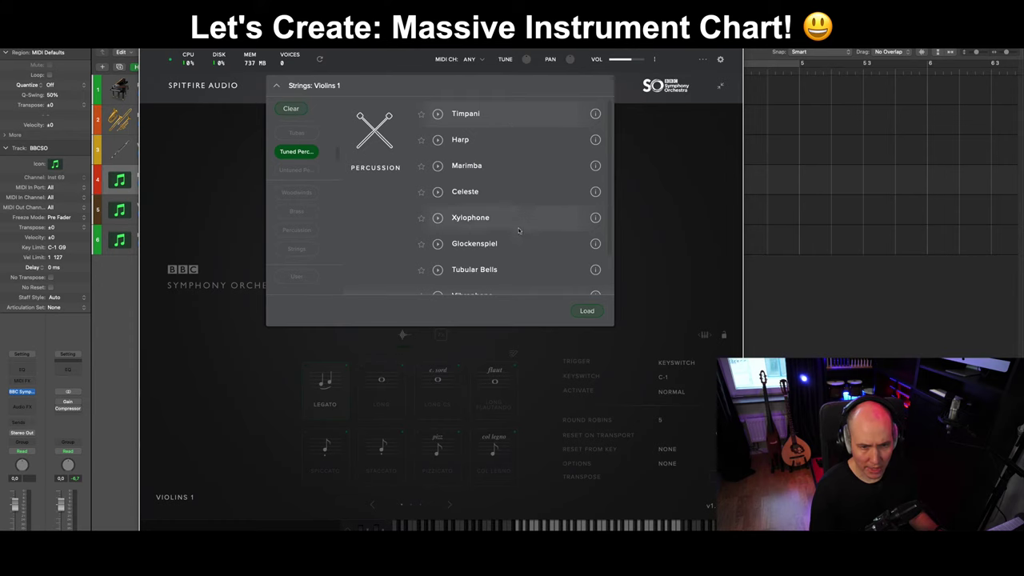
scroll(517, 230, "down", 2)
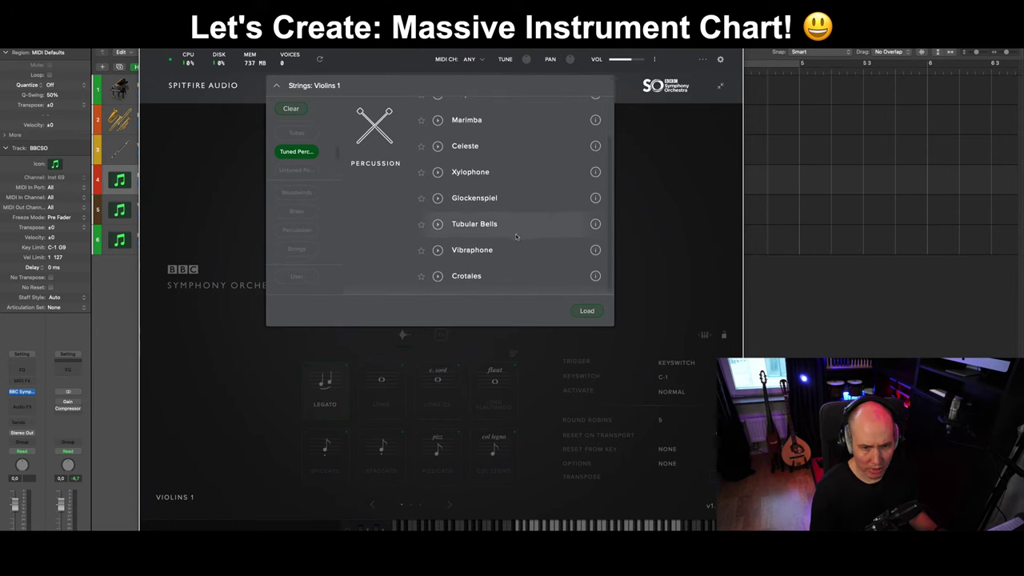
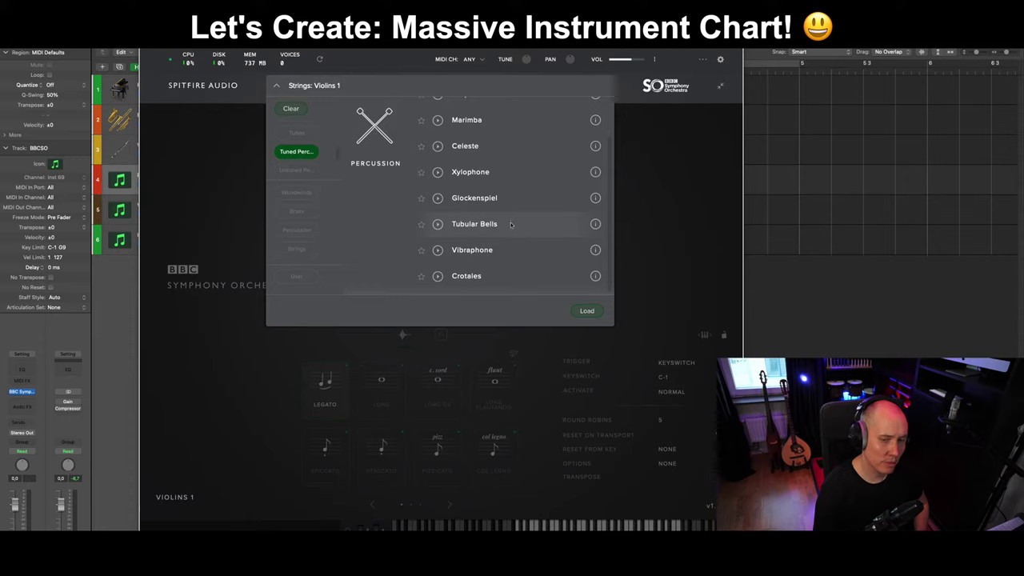
scroll(503, 221, "up", 2)
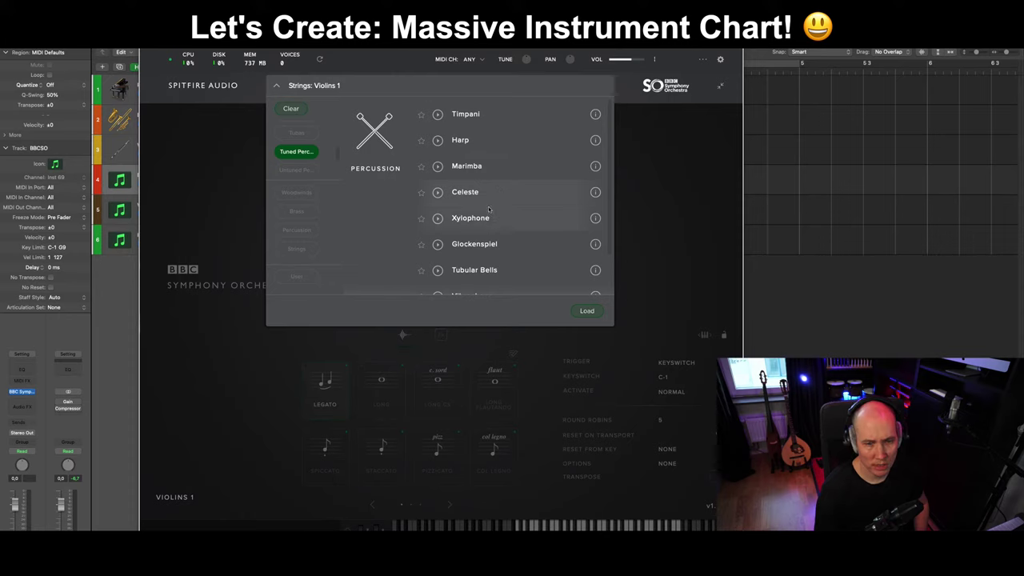
scroll(494, 264, "down", 2)
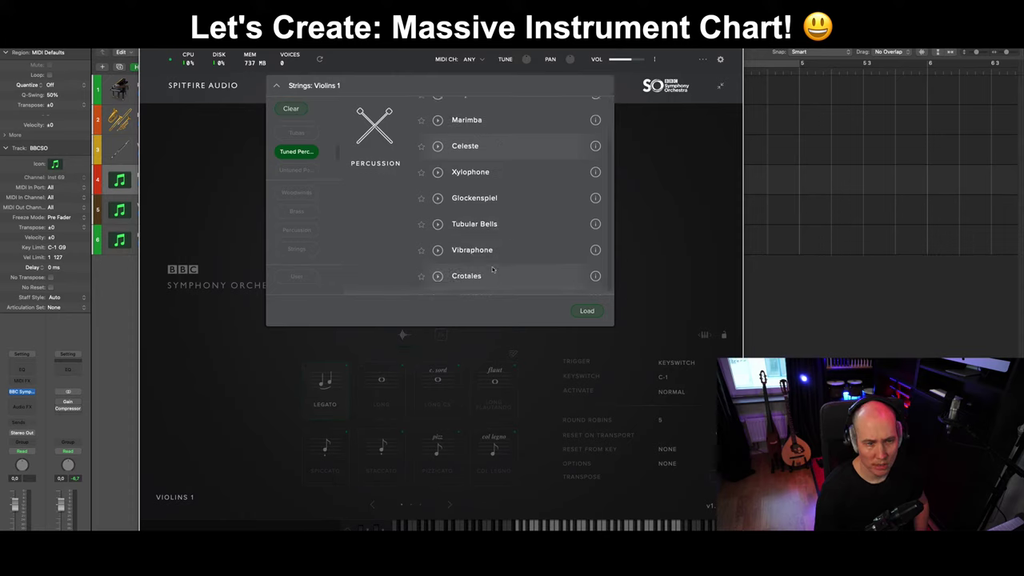
scroll(493, 270, "up", 1)
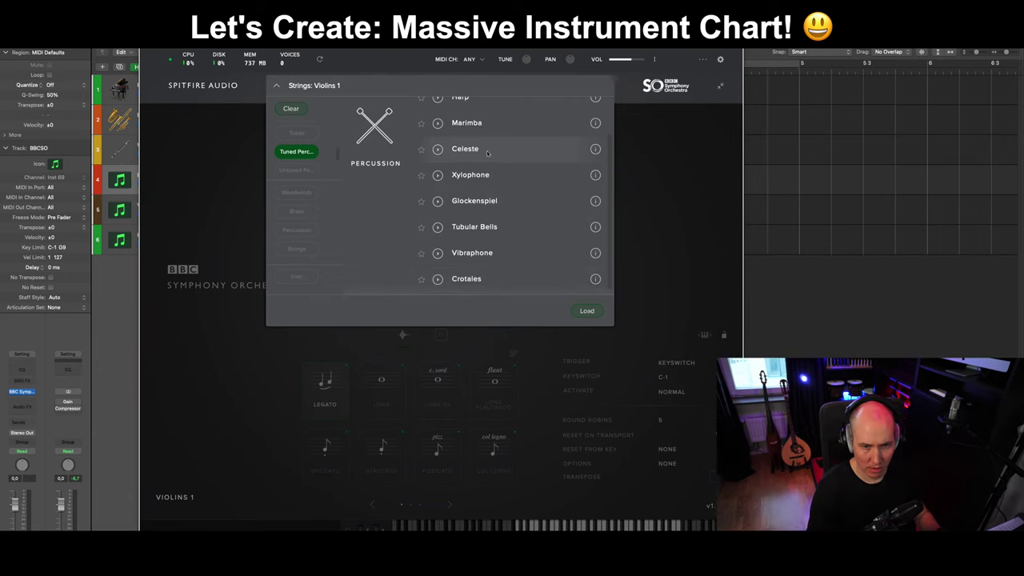
left_click(585, 312)
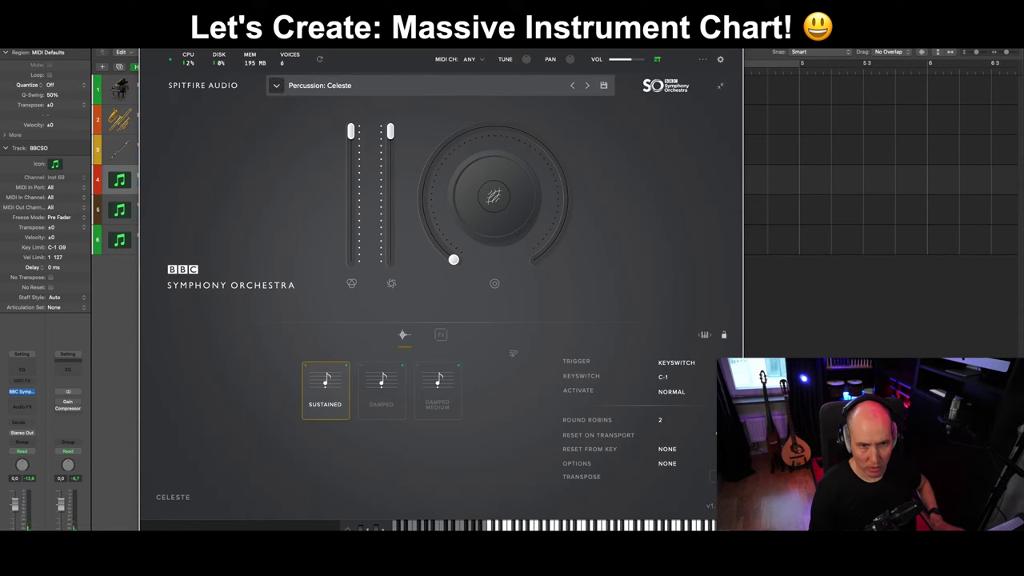
left_click_drag(359, 15, 370, 113)
left_click_drag(600, 129, 592, 32)
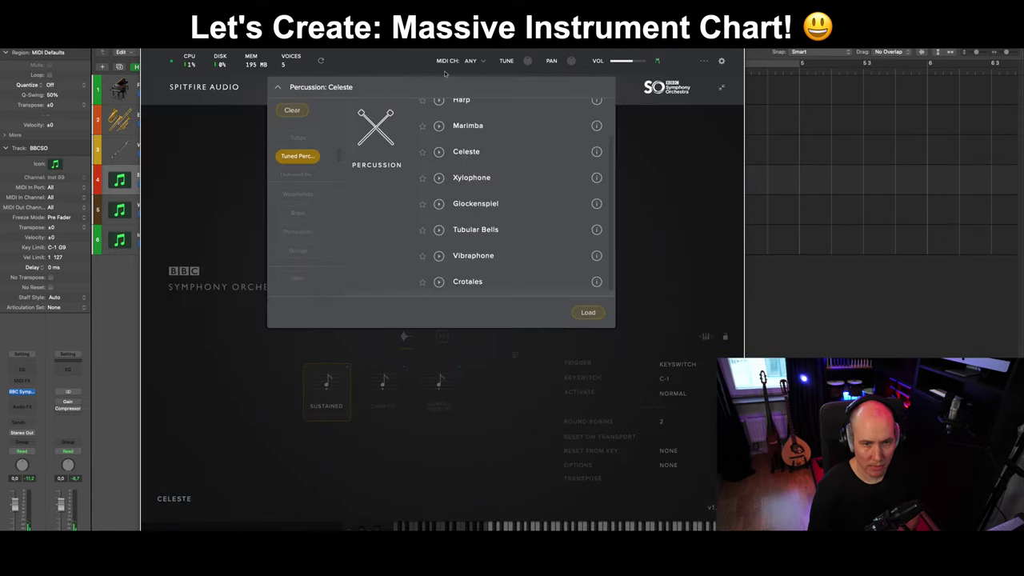
Load the Vibraphone preset from the tuned percussion list to audition it.
left_click(288, 86)
scroll(483, 253, "down", 1)
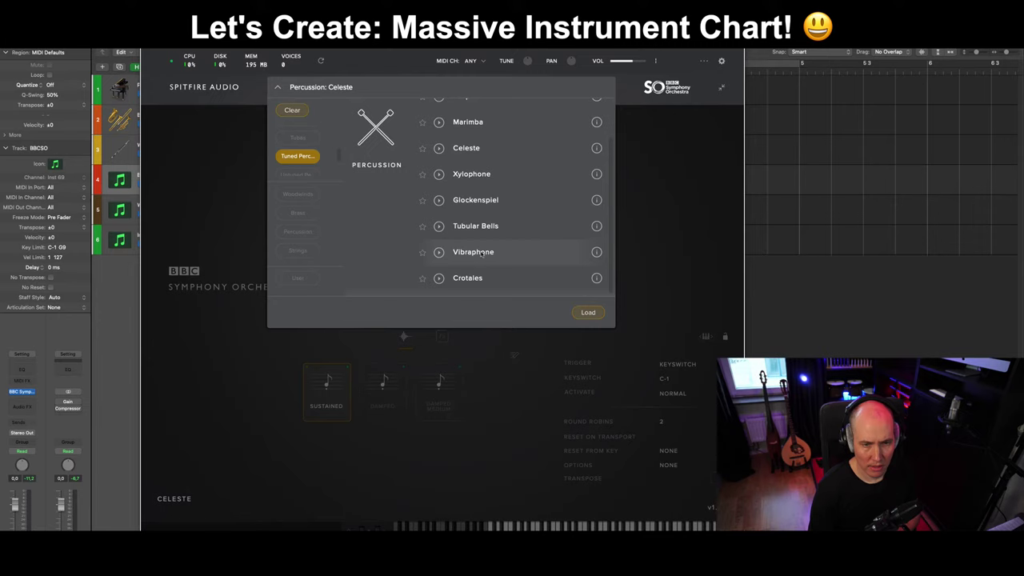
left_click(483, 255)
left_click(586, 315)
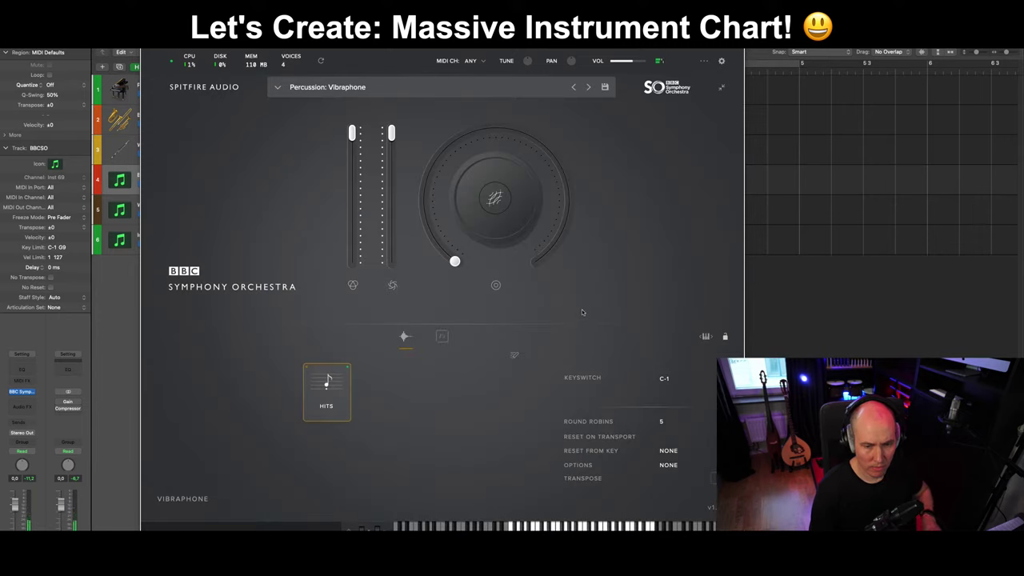
mouse_move(614, 14)
left_mouse_down()
mouse_move(616, 105)
mouse_move(608, 14)
left_mouse_up()
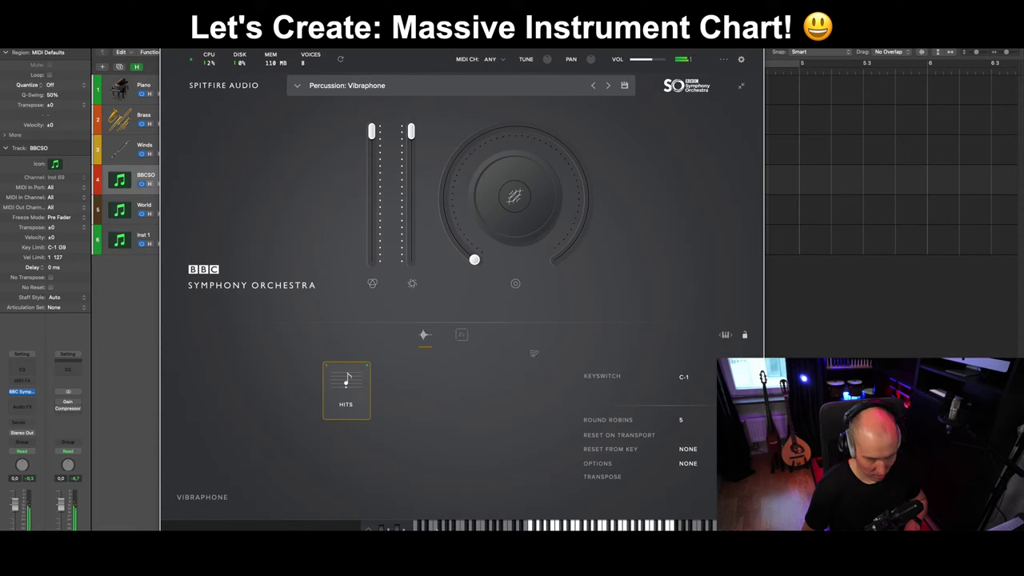
Switch to Notes and add Vibraphone beneath Marimba under MALLETS, followed by a new empty bullet.
key("super+Tab")
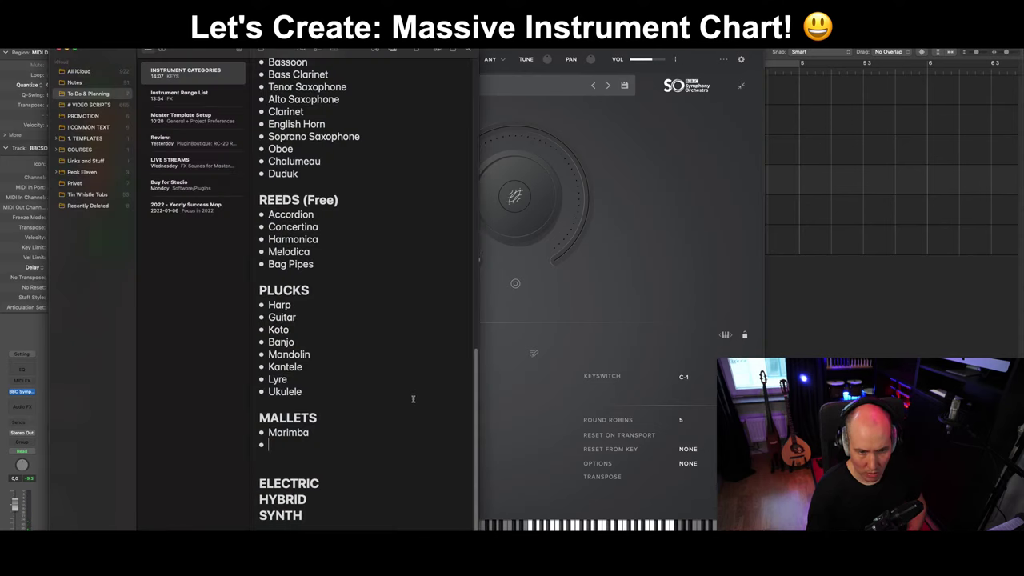
type("Vibraphone")
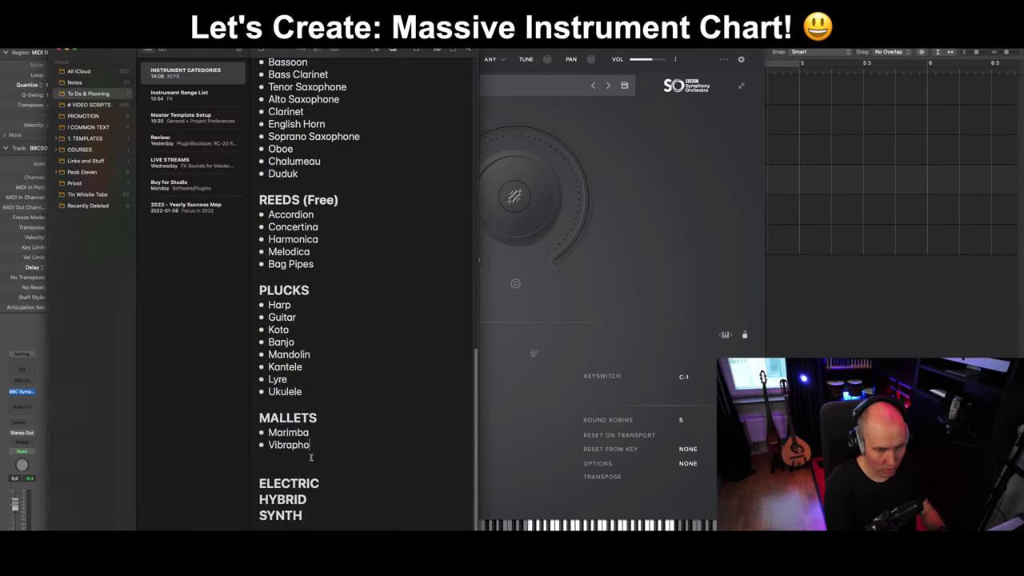
key("Return")
Switch back to Logic, move the orchestra plugin window clear of the note and load Celeste again for comparison.
key("super+Tab")
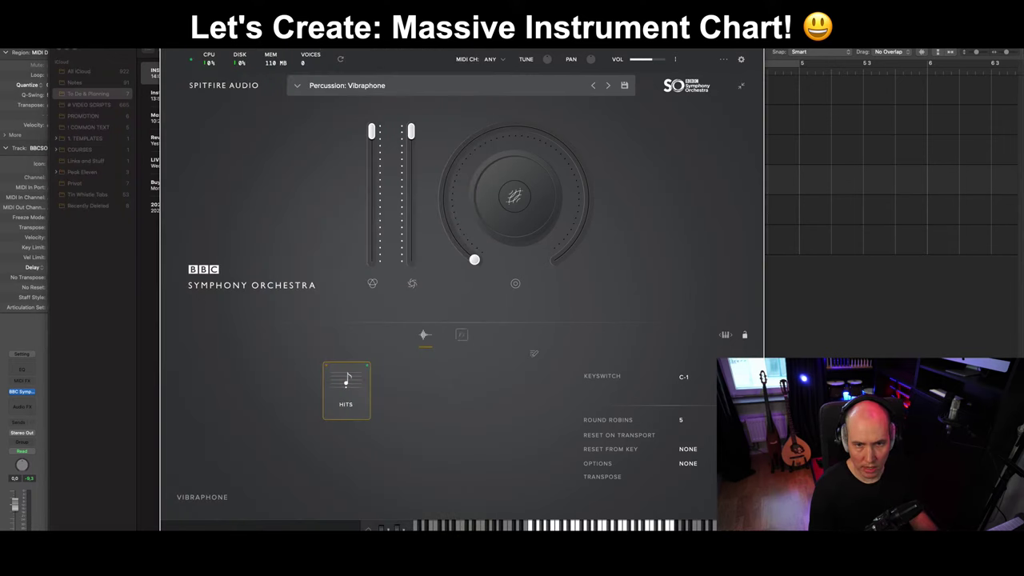
key("super+Tab")
left_click_drag(595, 86, 507, 86)
left_click(506, 85)
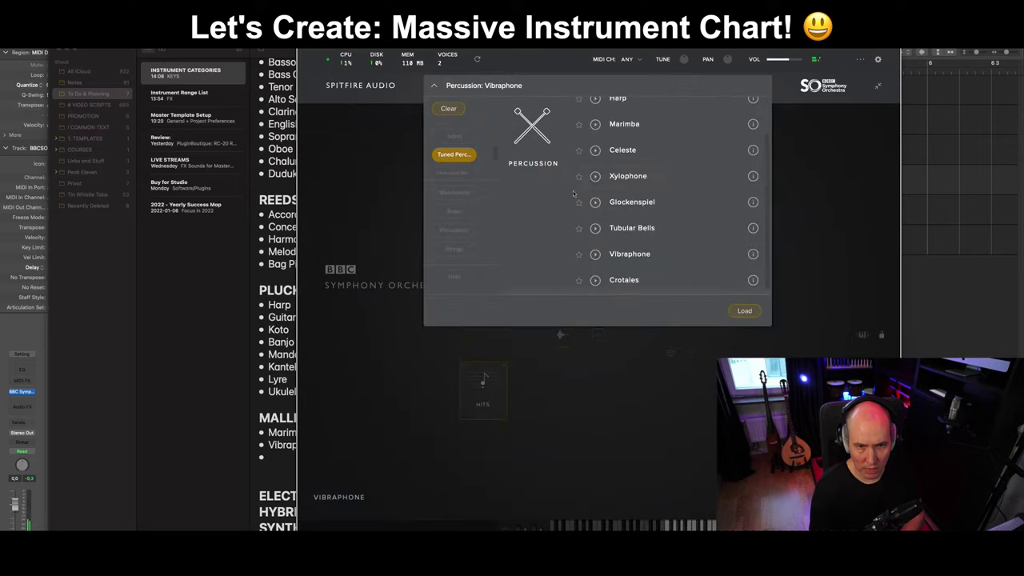
left_click(640, 149)
left_click(745, 311)
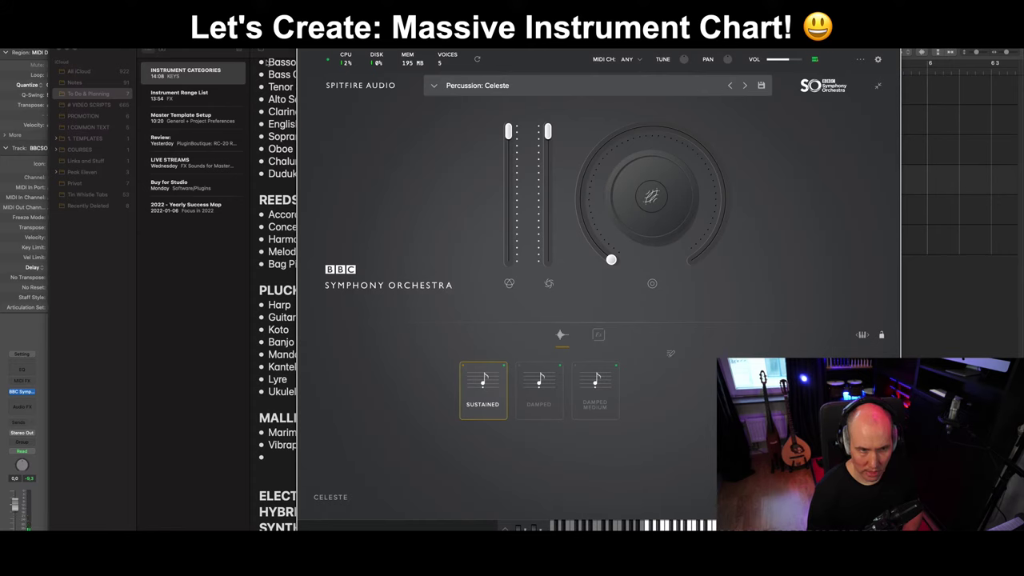
left_click(266, 61)
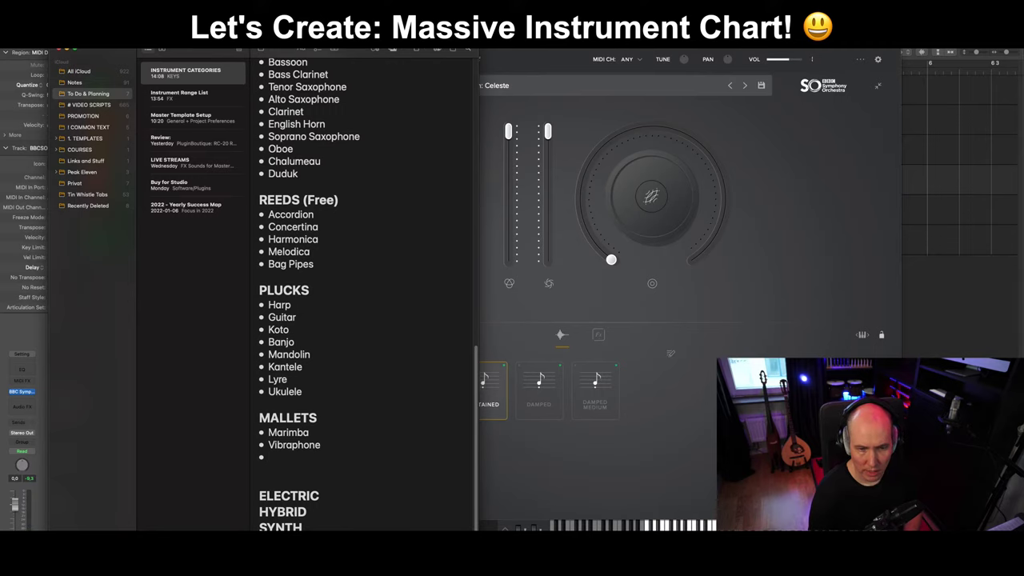
Load the Marimba preset for comparison and shift the plugin window further away from the note text.
left_click_drag(719, 17, 749, 19)
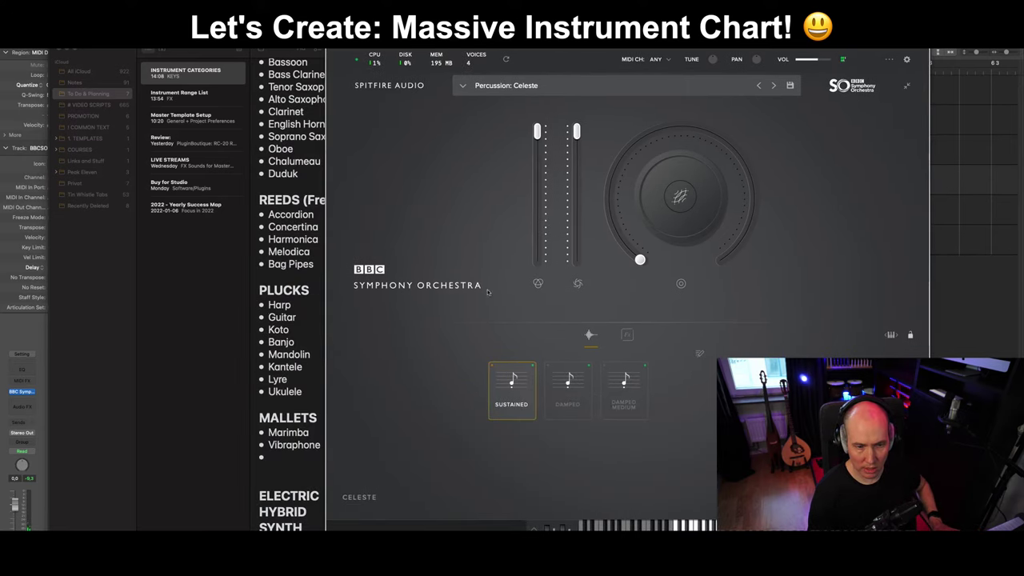
left_click(462, 85)
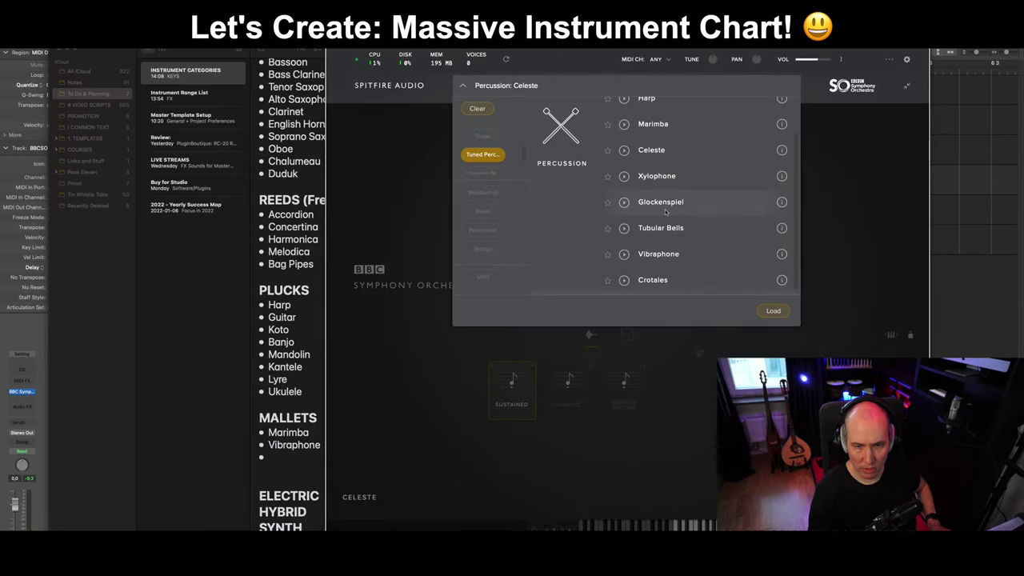
left_click(668, 126)
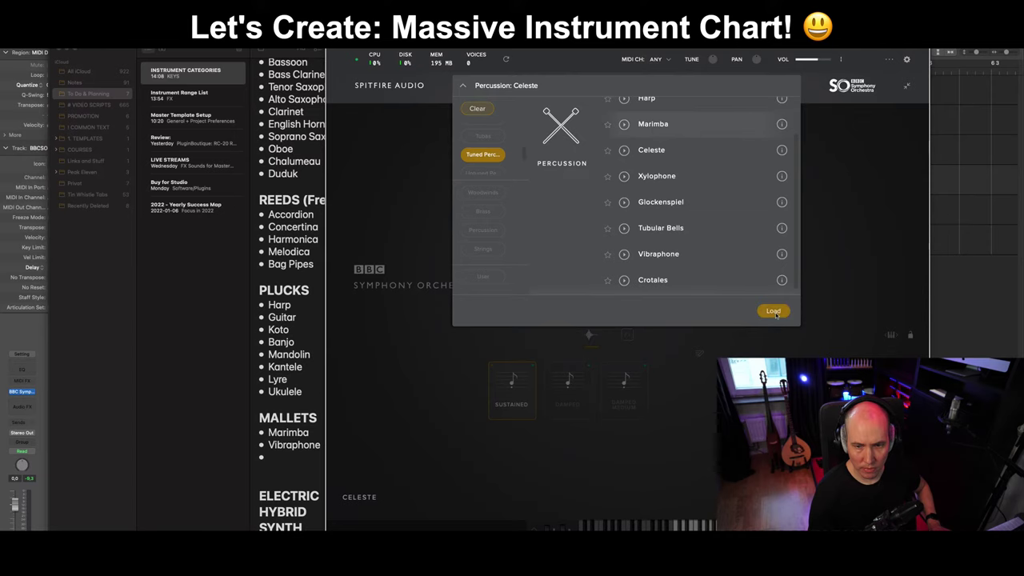
left_click(774, 311)
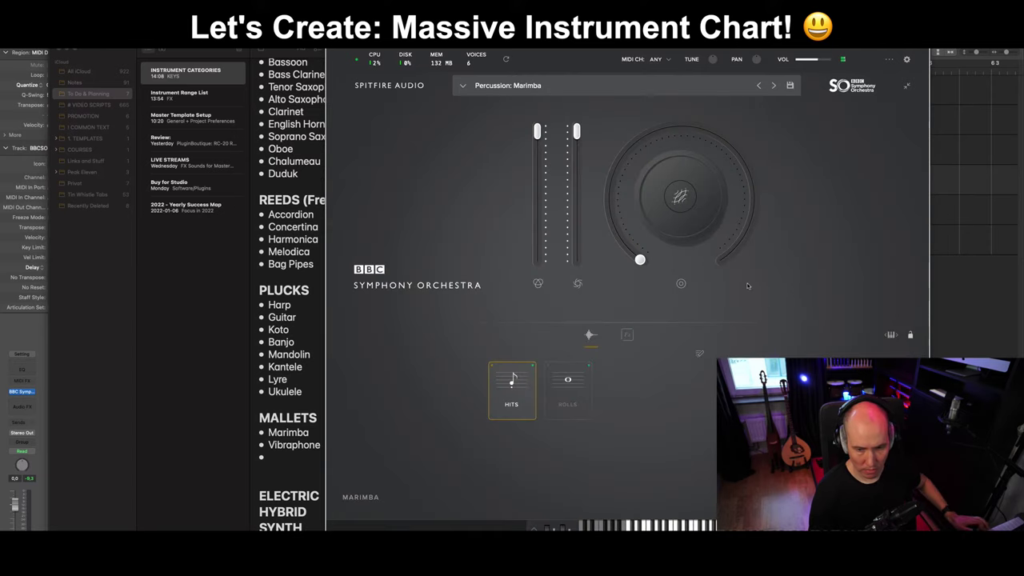
left_click_drag(560, 36, 594, 36)
Insert Celeste as a new bullet between Marimba and Vibraphone under MALLETS in the note.
left_click(317, 443)
left_click(254, 446)
key("Return")
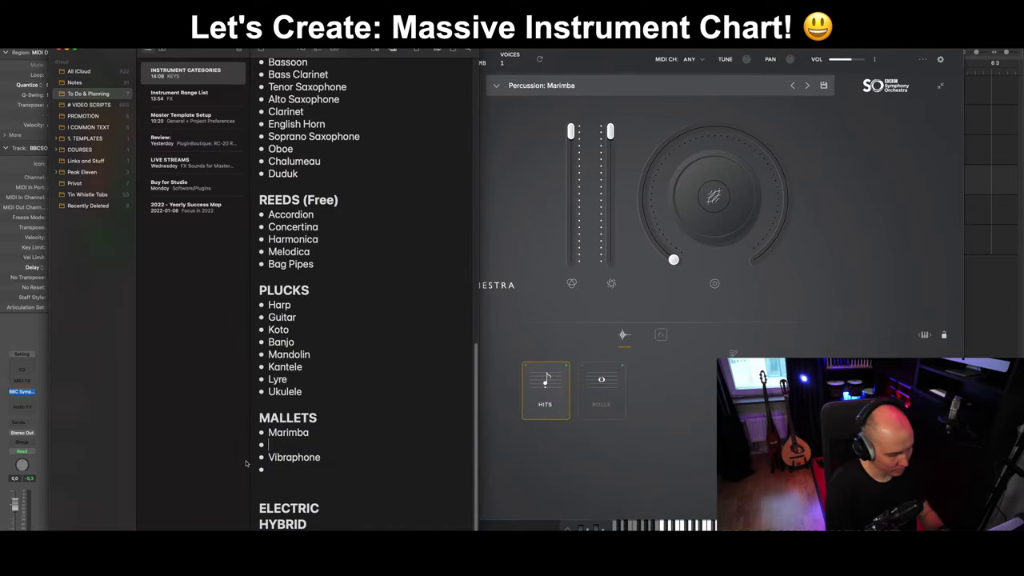
type("Celest")
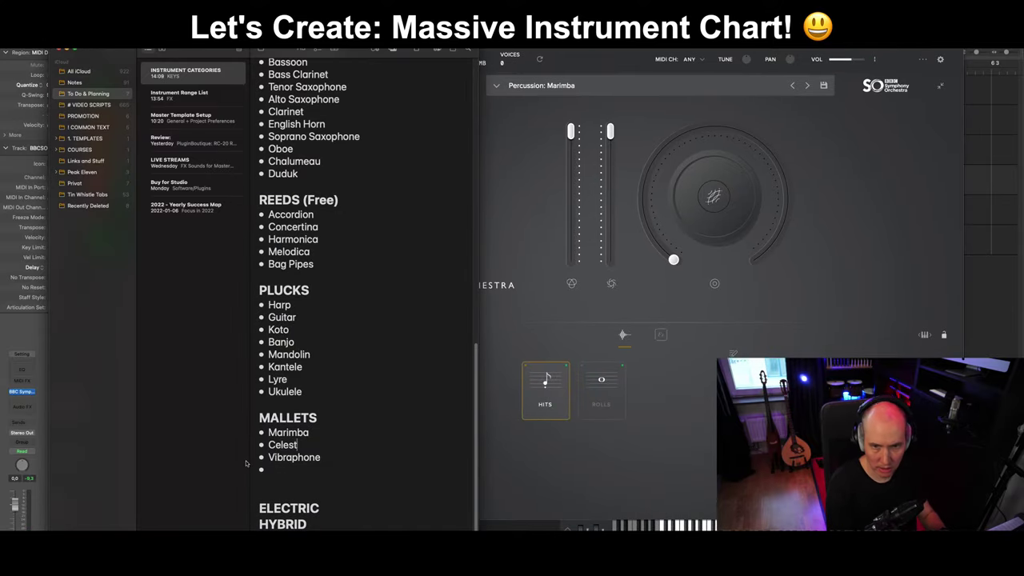
type("e")
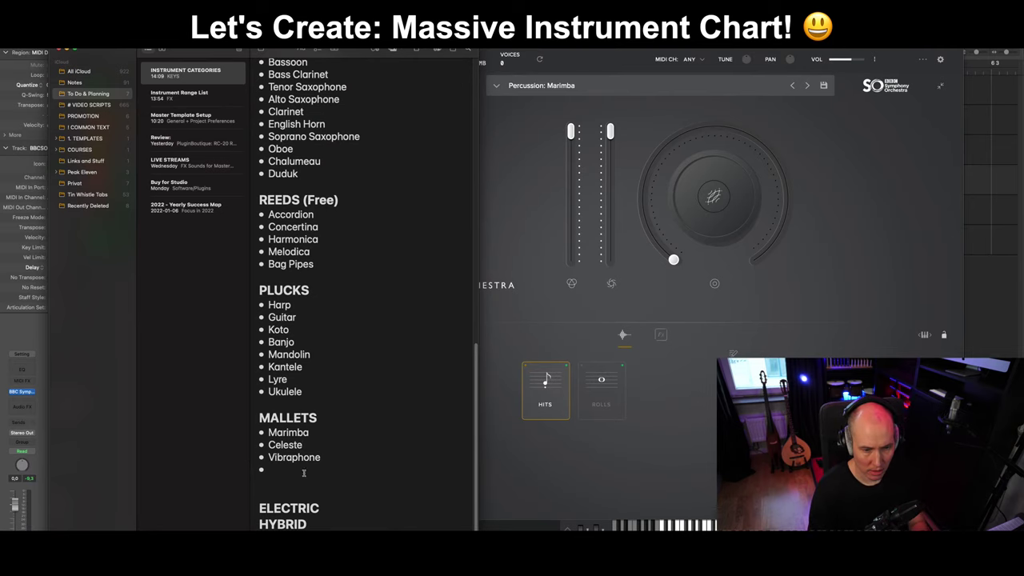
Return to the orchestra plugin, review the tuned percussion list and load Xylophone for auditioning.
left_click(541, 85)
left_click(542, 85)
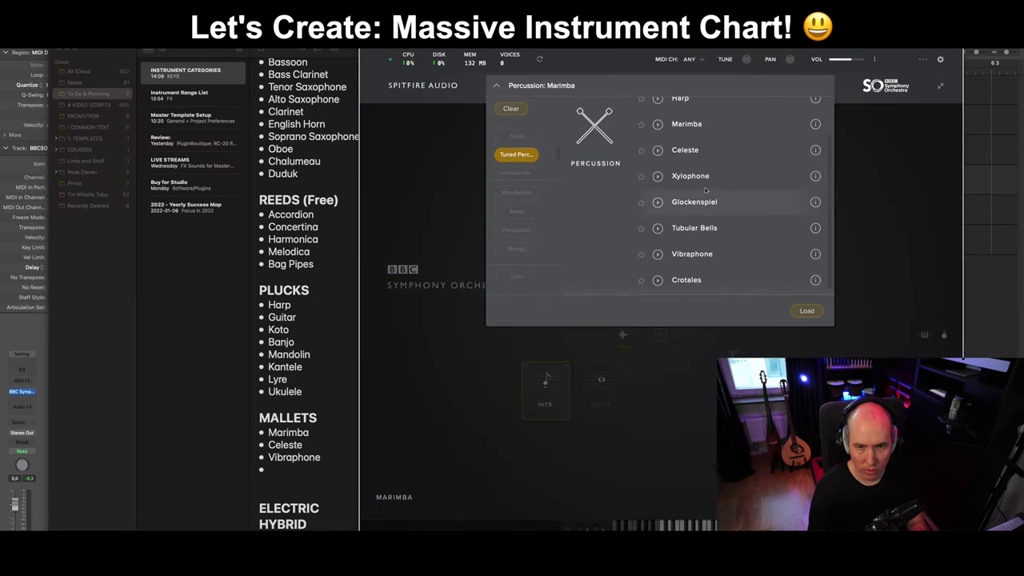
scroll(706, 192, "up", 2)
scroll(706, 192, "down", 2)
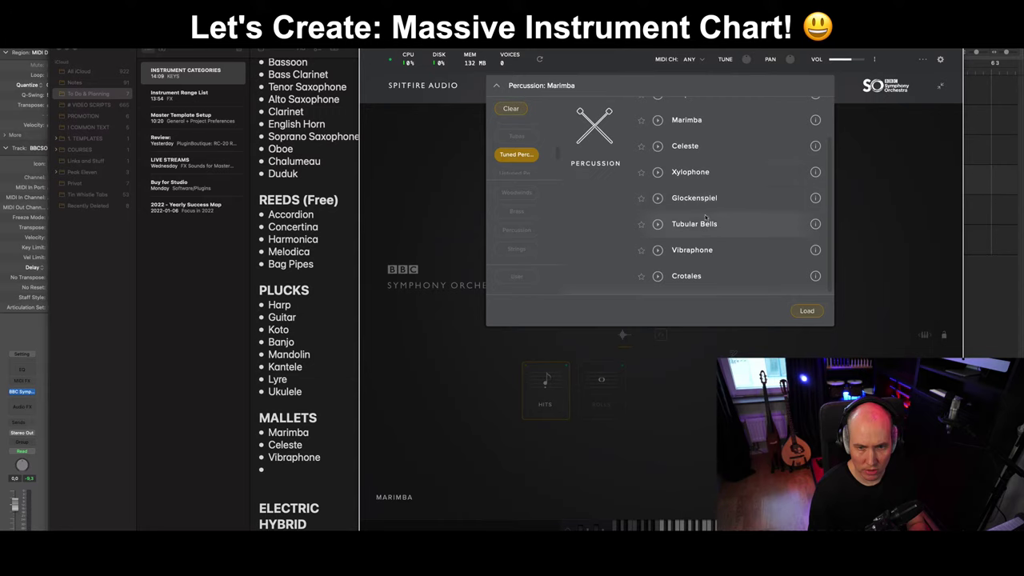
left_click(808, 310)
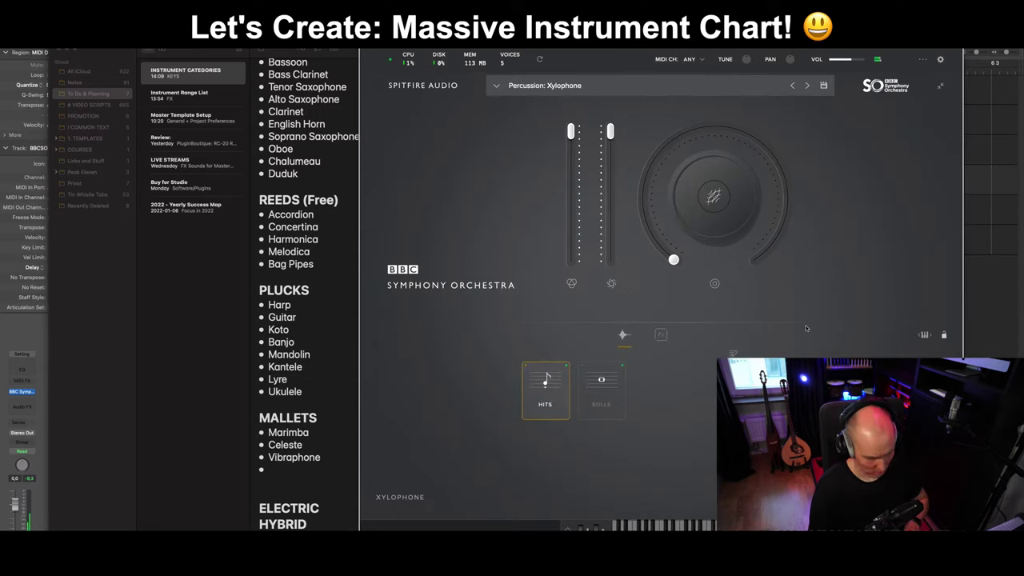
mouse_move(781, 19)
left_mouse_down()
mouse_move(700, 111)
mouse_move(779, 22)
left_mouse_up()
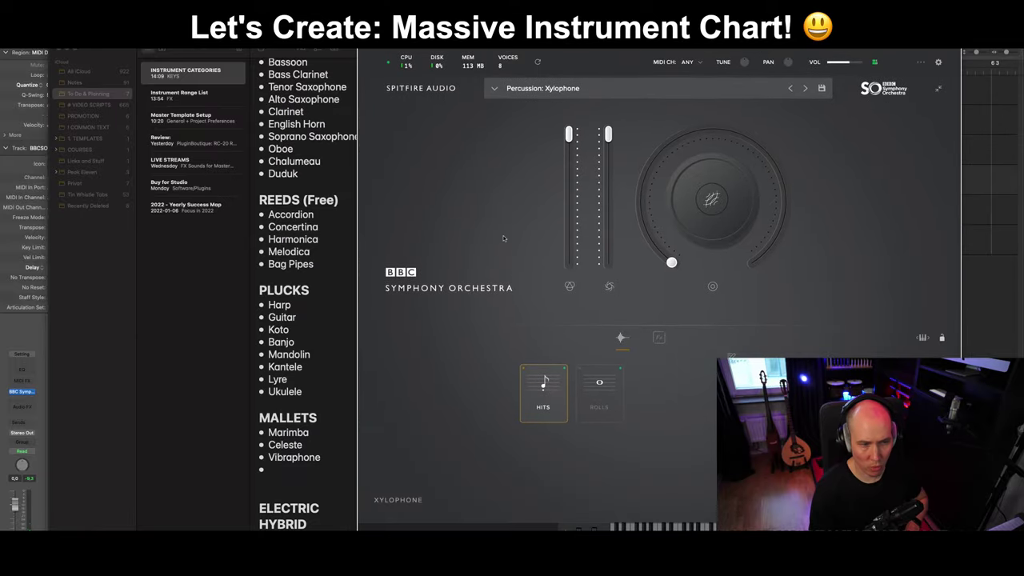
Add Xylophone as a bullet below Vibraphone in the MALLETS list of the note.
left_click(311, 454)
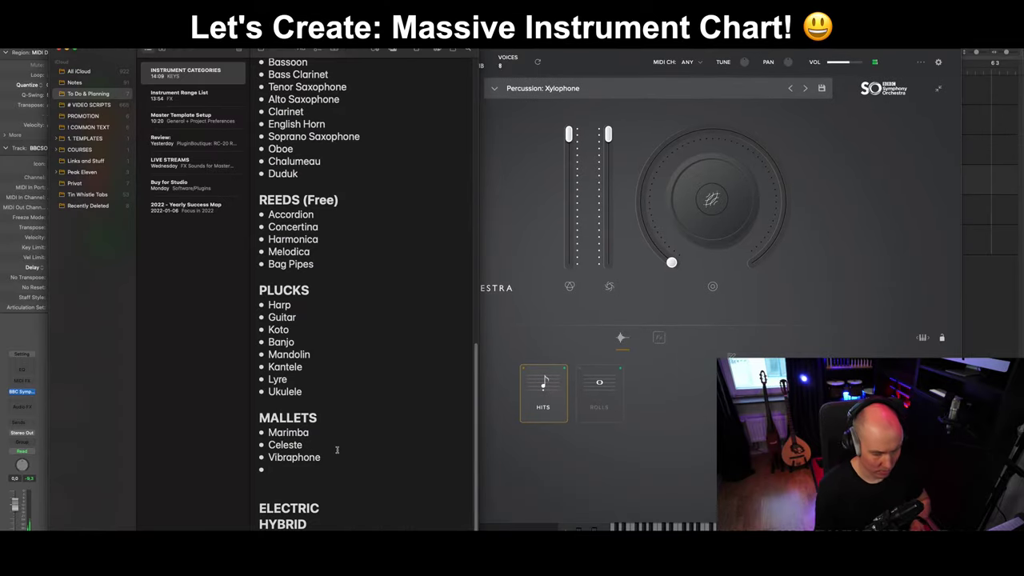
type("Xyl")
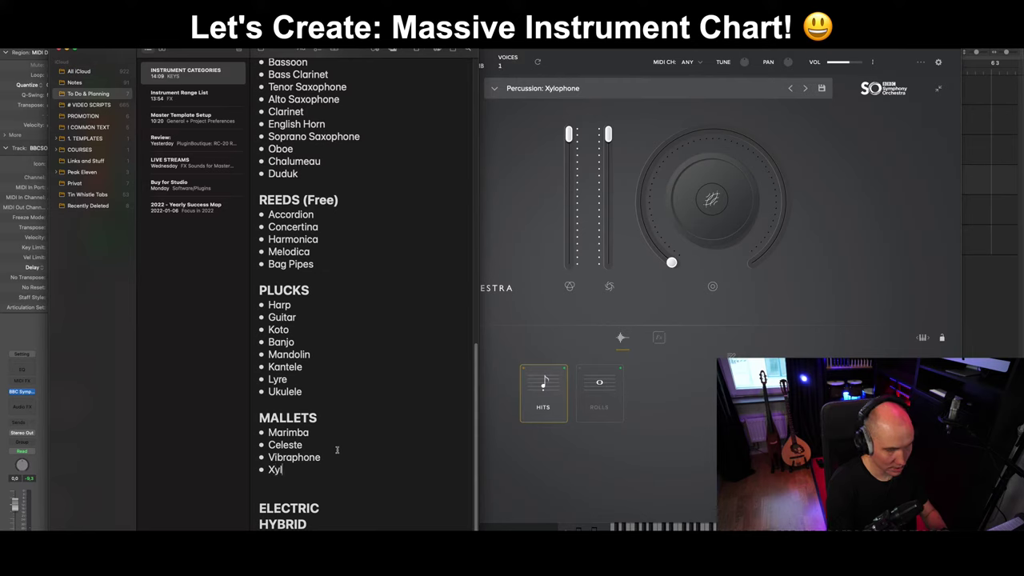
type("ophone")
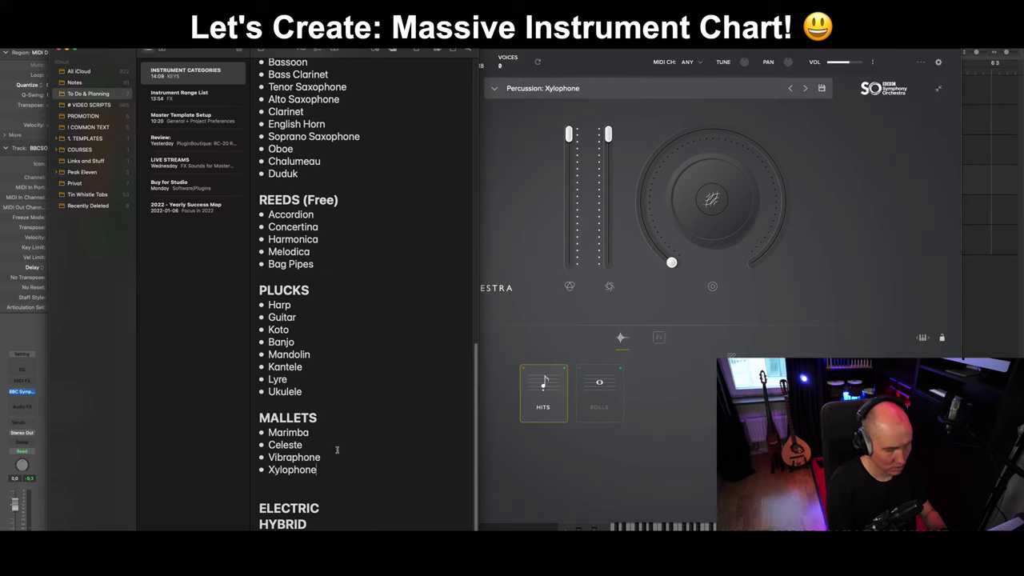
Rename the MALLETS heading to TUNED PERCUSSION.
left_click_drag(319, 419, 258, 419)
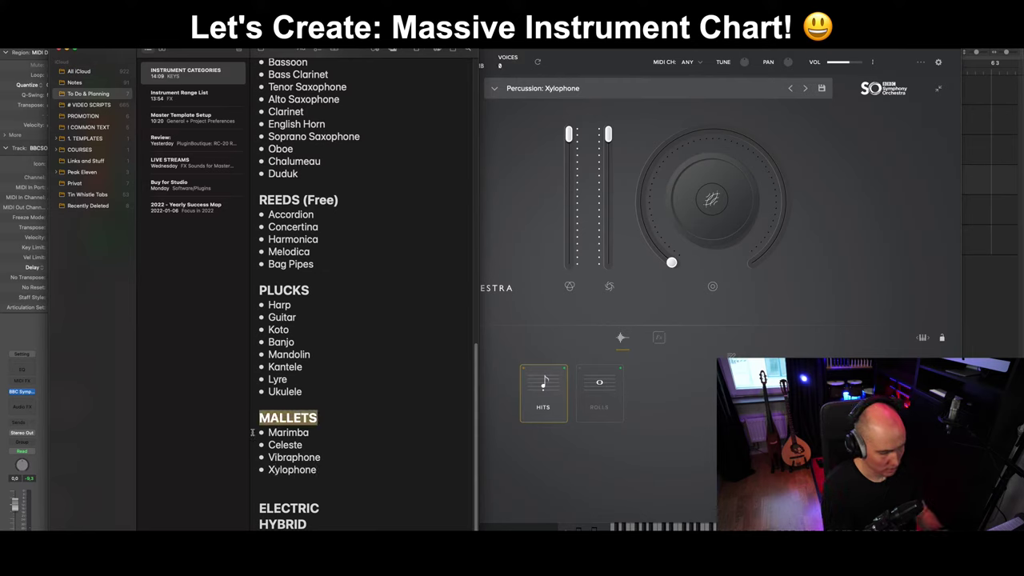
type("TUNED")
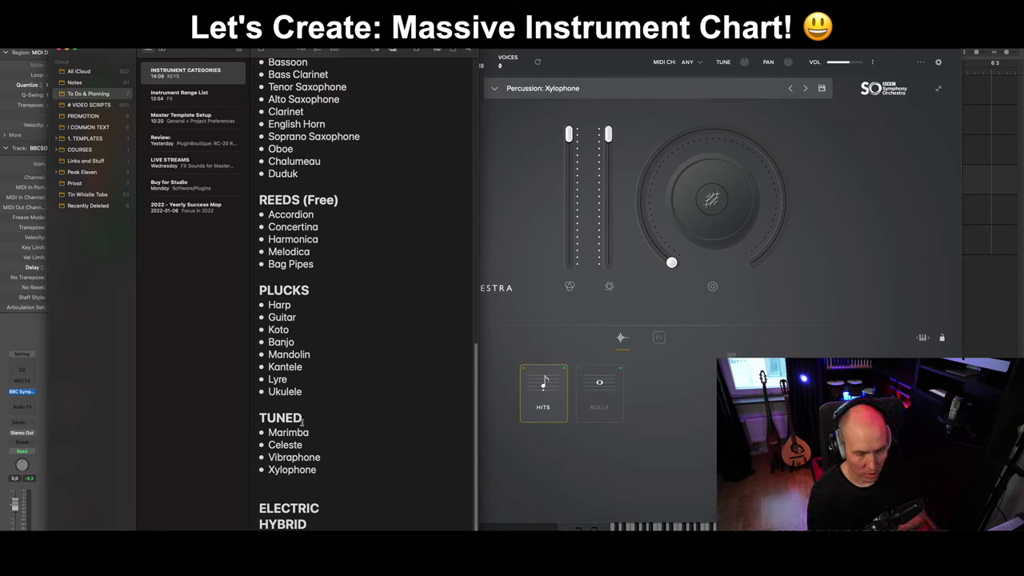
type(" PERCUSSIO")
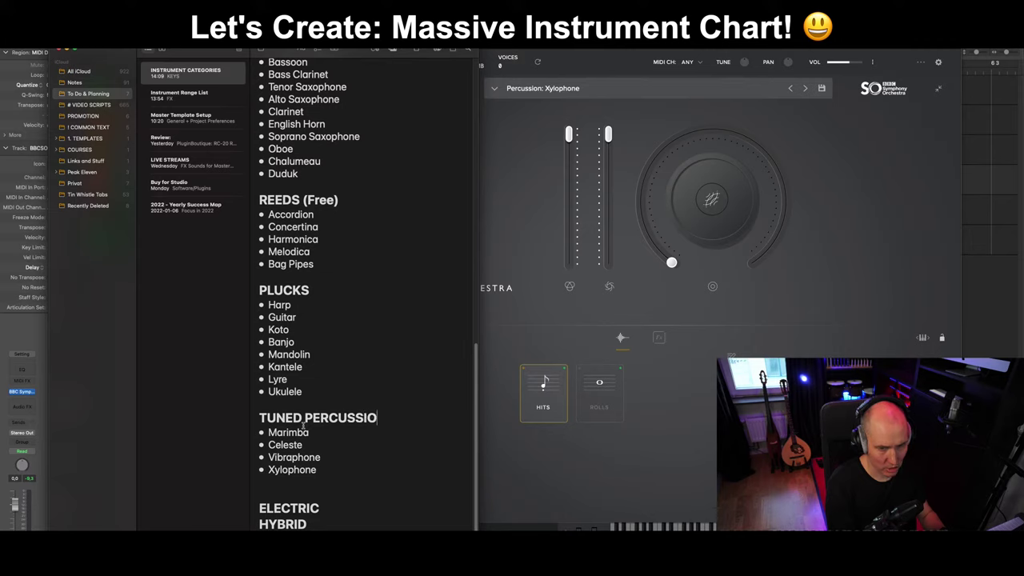
type("N")
Move the whole TUNED PERCUSSION section from below PLUCKS to directly under the note title, above KEYS.
left_click_drag(341, 474, 231, 424)
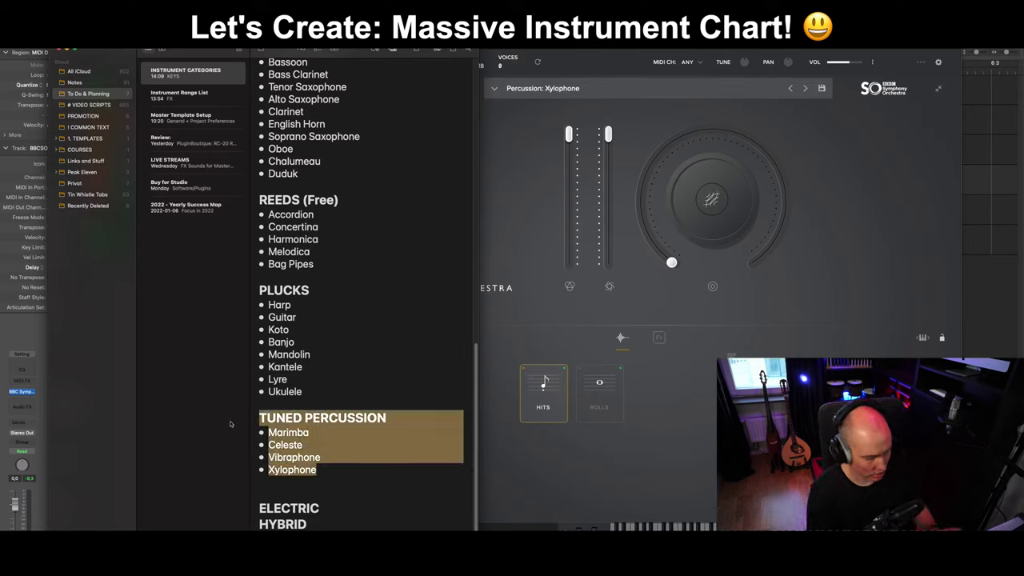
key("super+x")
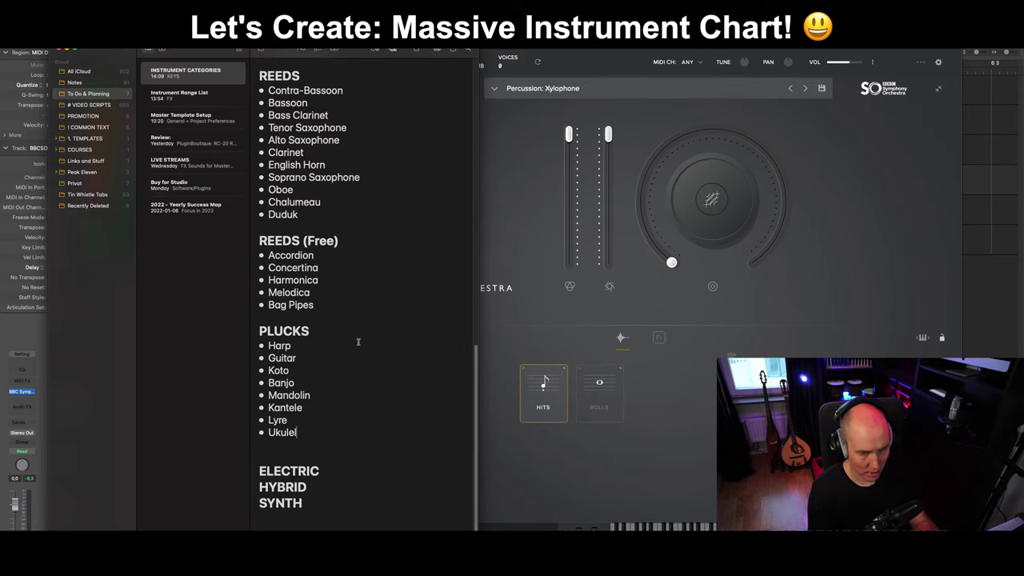
scroll(359, 336, "up", 10)
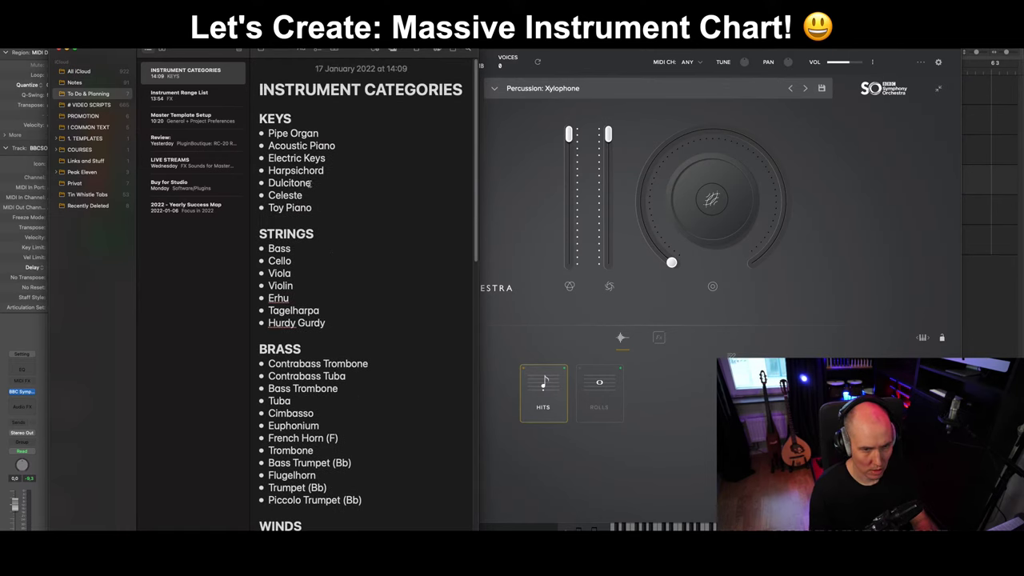
key("Return")
key("Up")
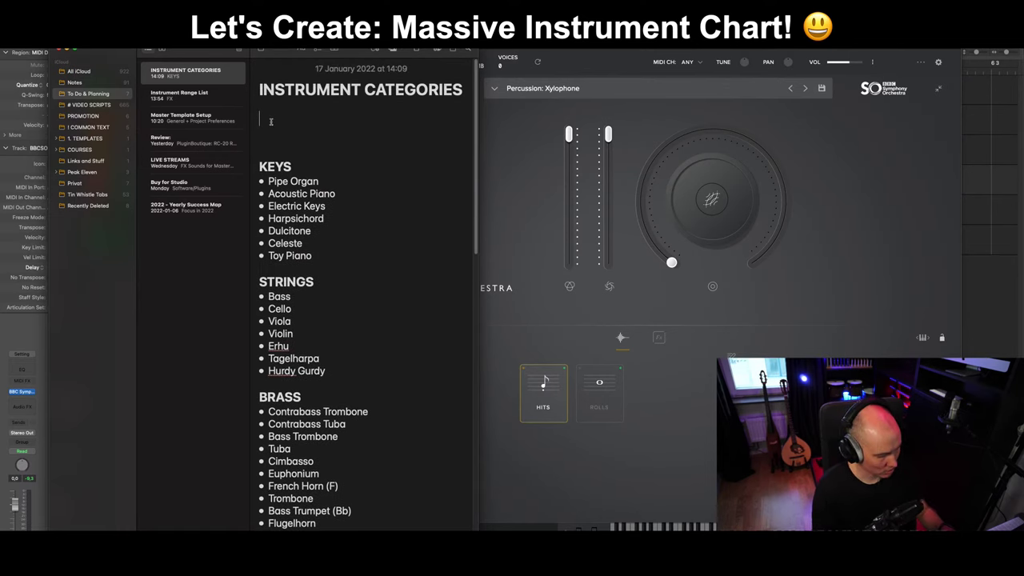
key("super+v")
scroll(393, 211, "down", 8)
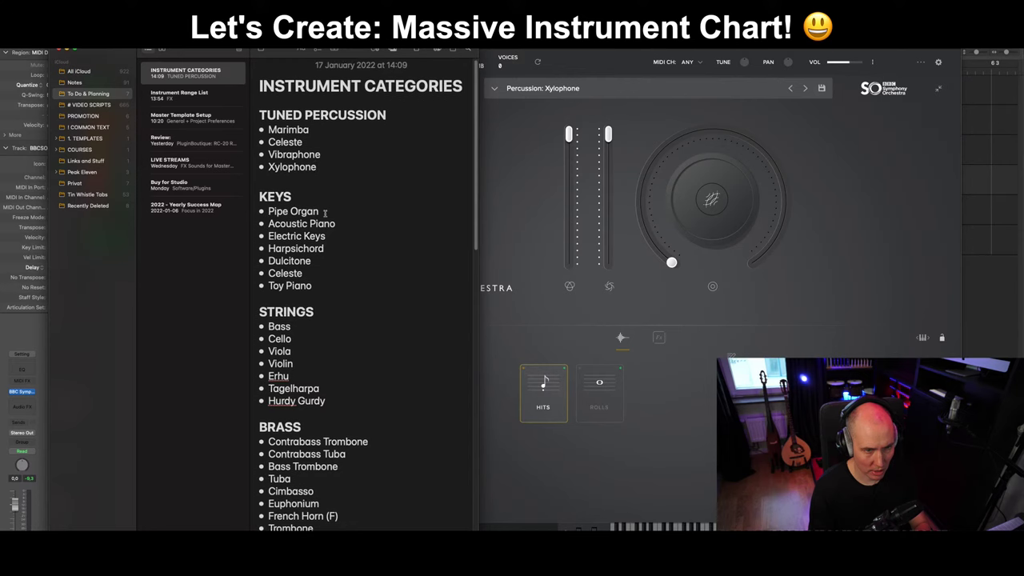
left_click_drag(476, 232, 481, 448)
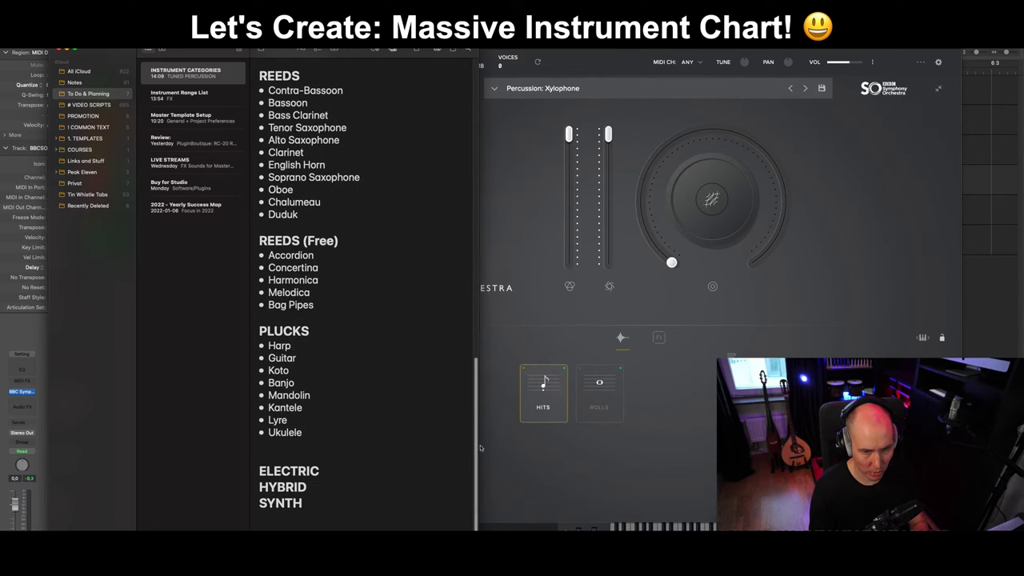
scroll(479, 450, "up", 15)
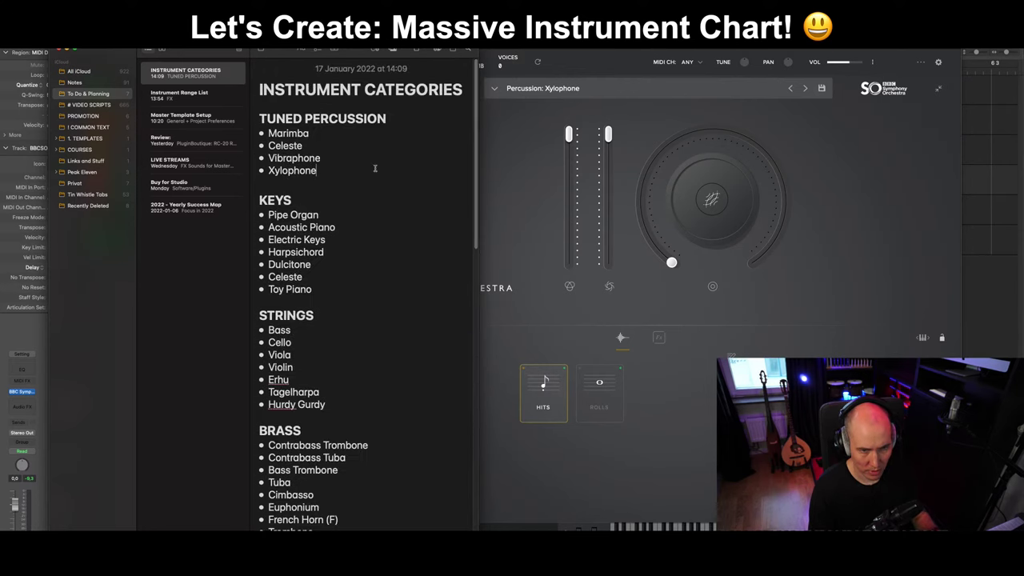
Switch to the orchestra plugin and load the Crotales preset from the tuned percussion list for auditioning.
left_click(495, 88)
left_click(494, 88)
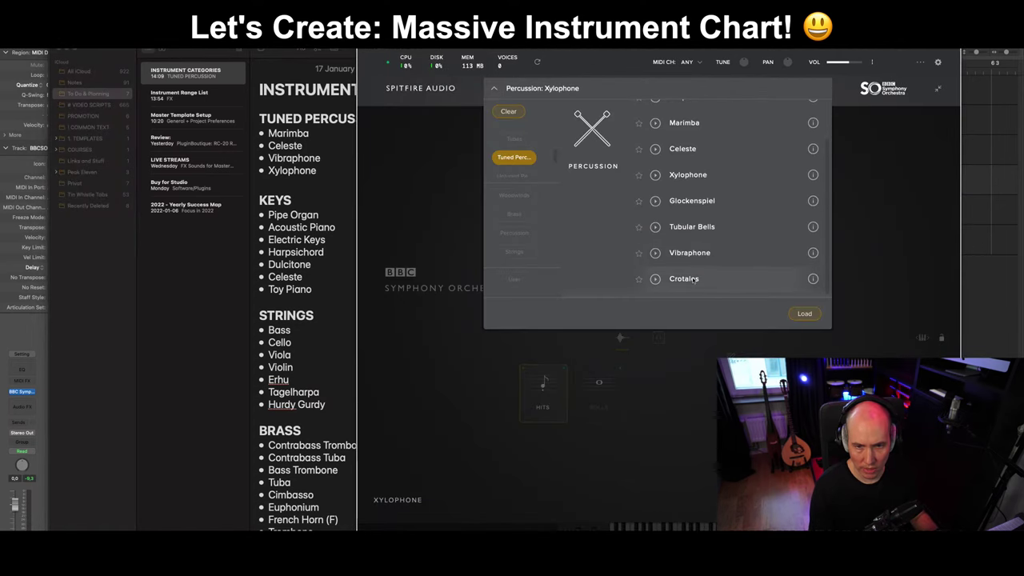
left_click(792, 313)
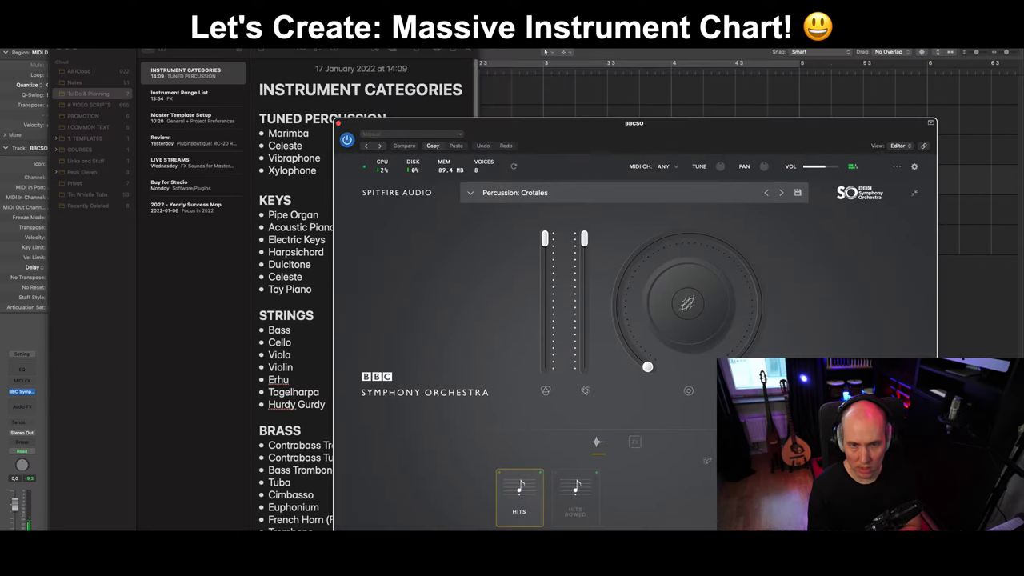
Add Glockenspiel and Crotales as bullets below Xylophone in the note's TUNED PERCUSSION list.
left_click(330, 171)
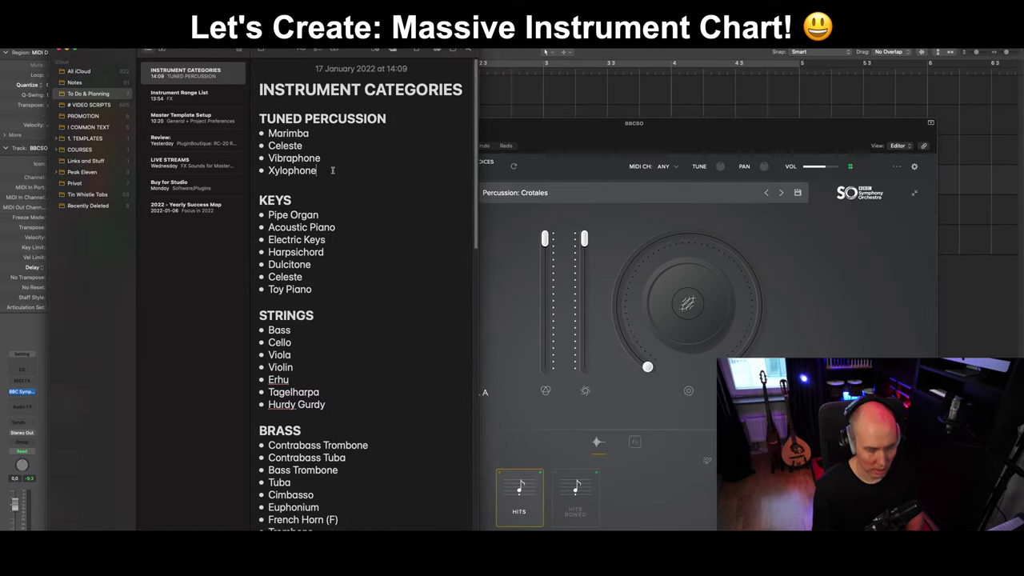
key("Delete")
type("Cr")
key("Return")
key("Return")
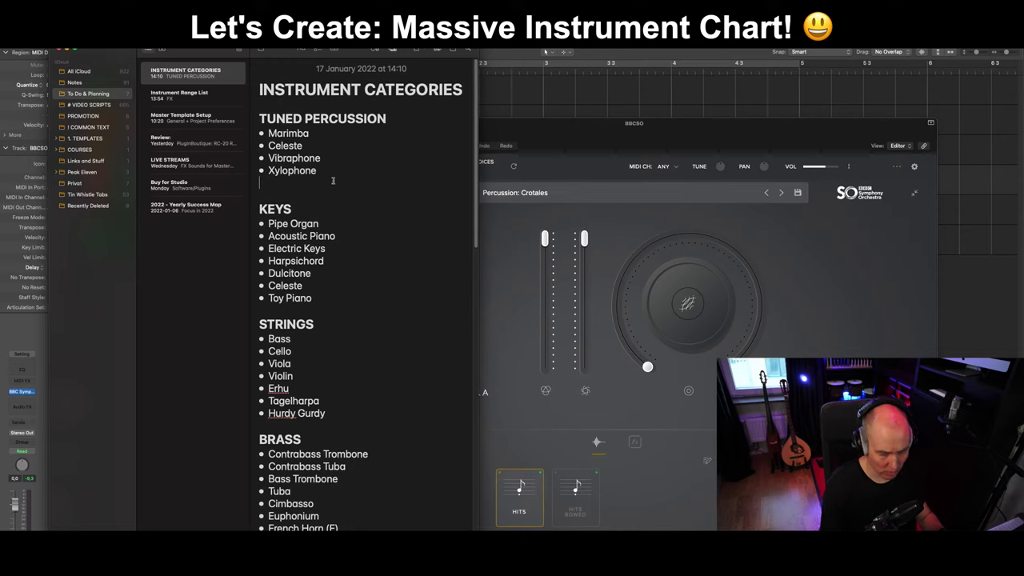
key("Return")
type("Gloc")
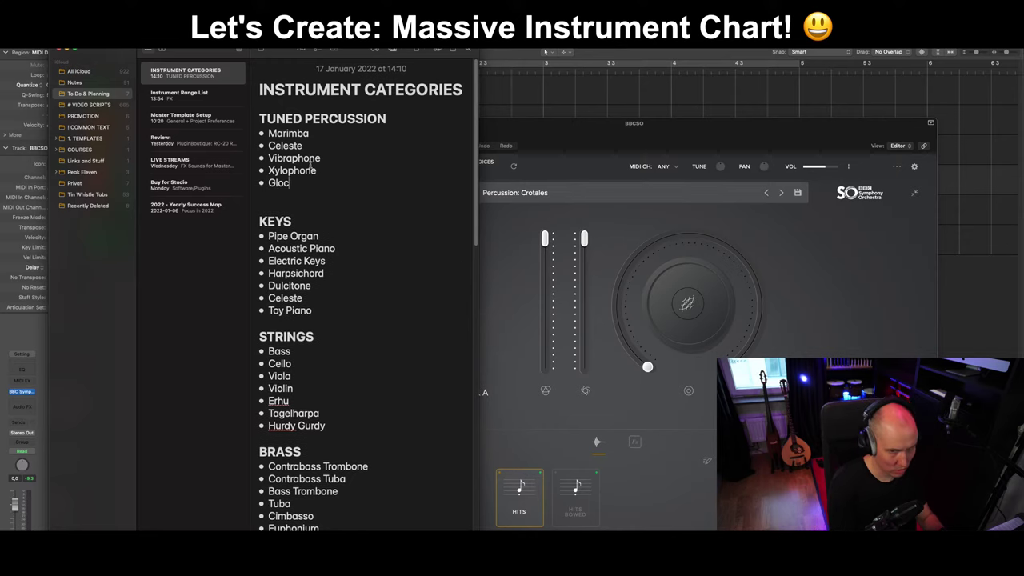
type("kenspiel")
key("Return")
type("C")
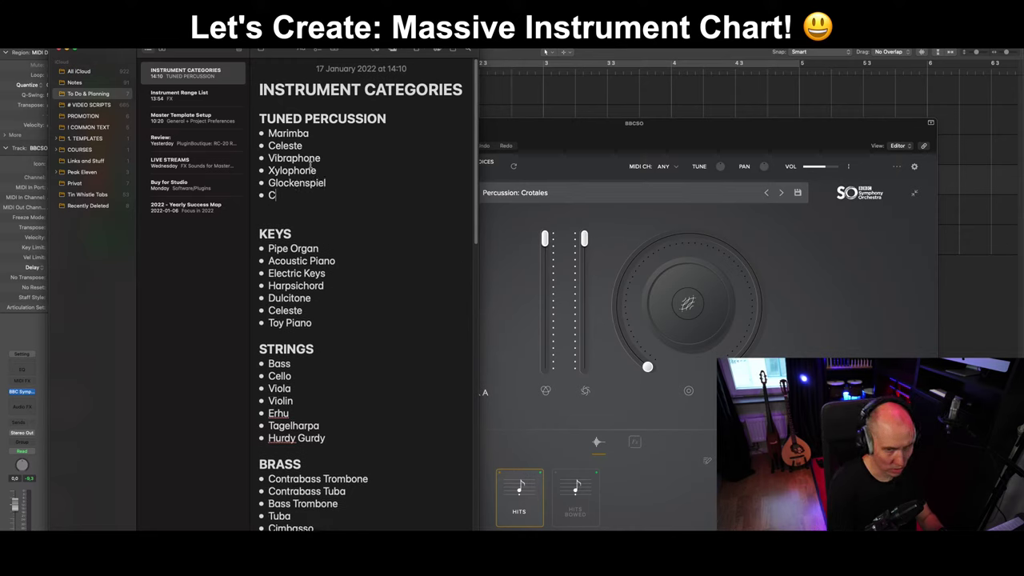
type("rotales")
Return to the orchestra plugin and load Glockenspiel, followed by Crotales again, to compare the two.
left_click(588, 203)
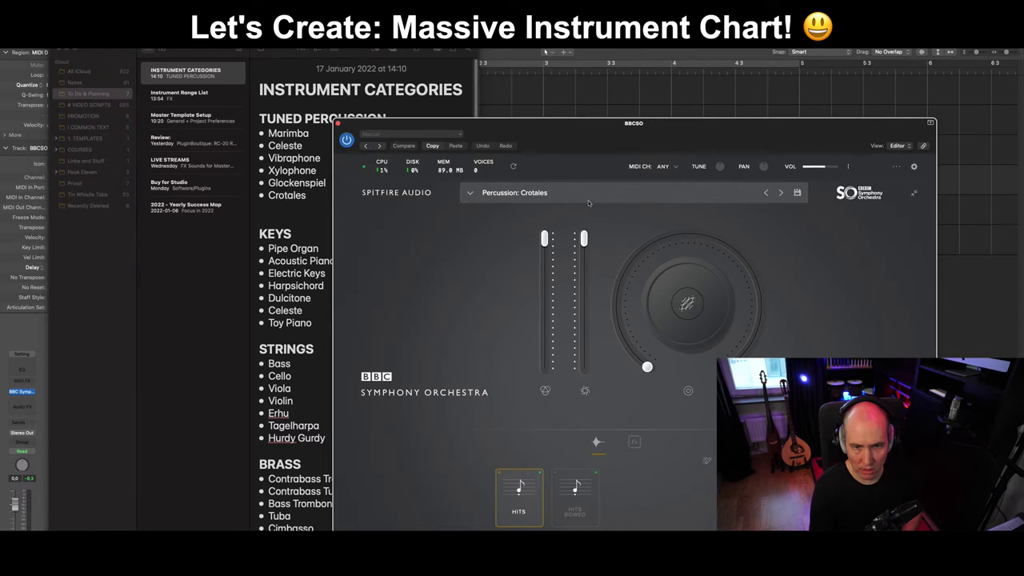
left_click(588, 201)
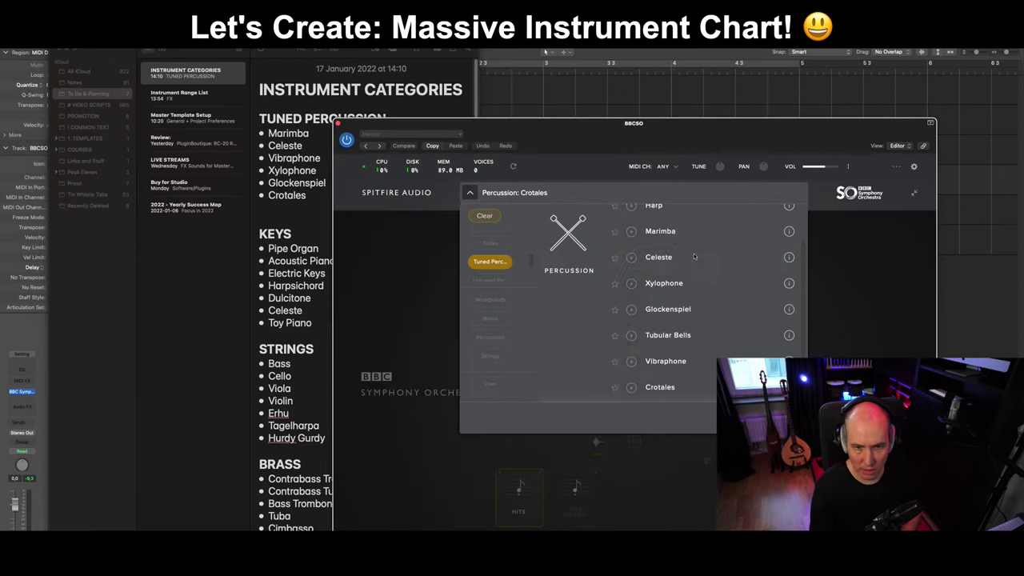
left_click(668, 308)
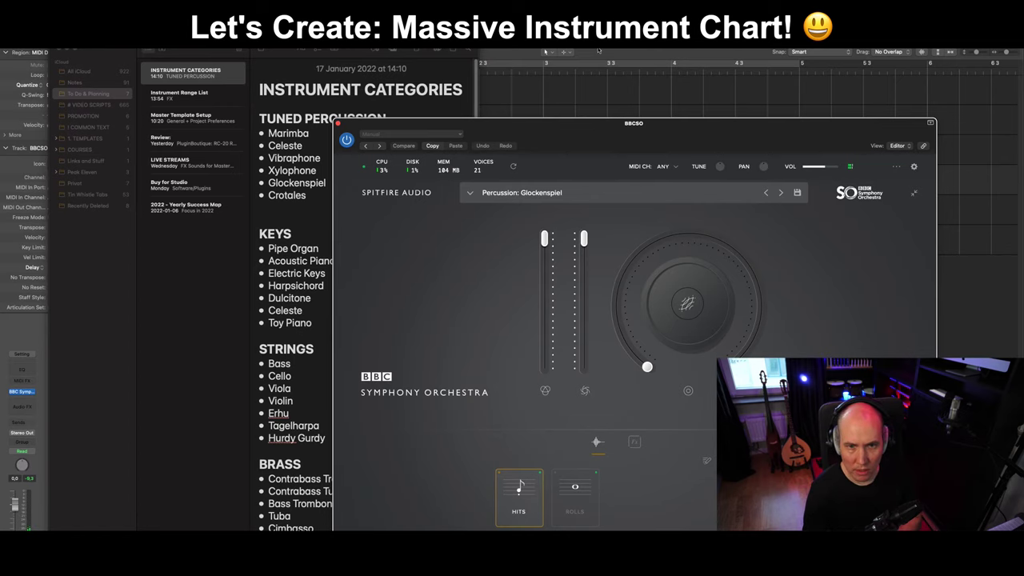
left_click(541, 197)
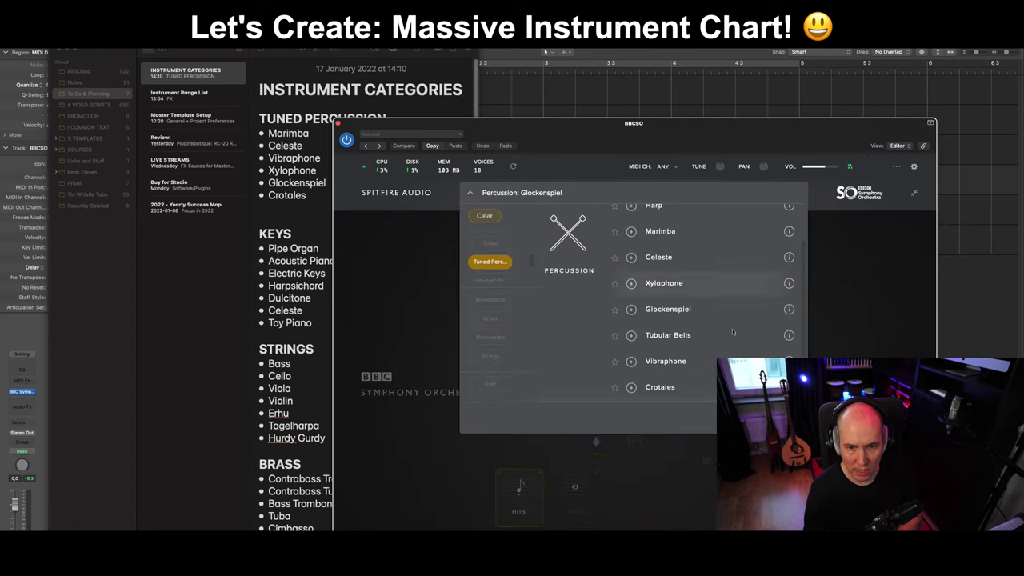
left_click(661, 386)
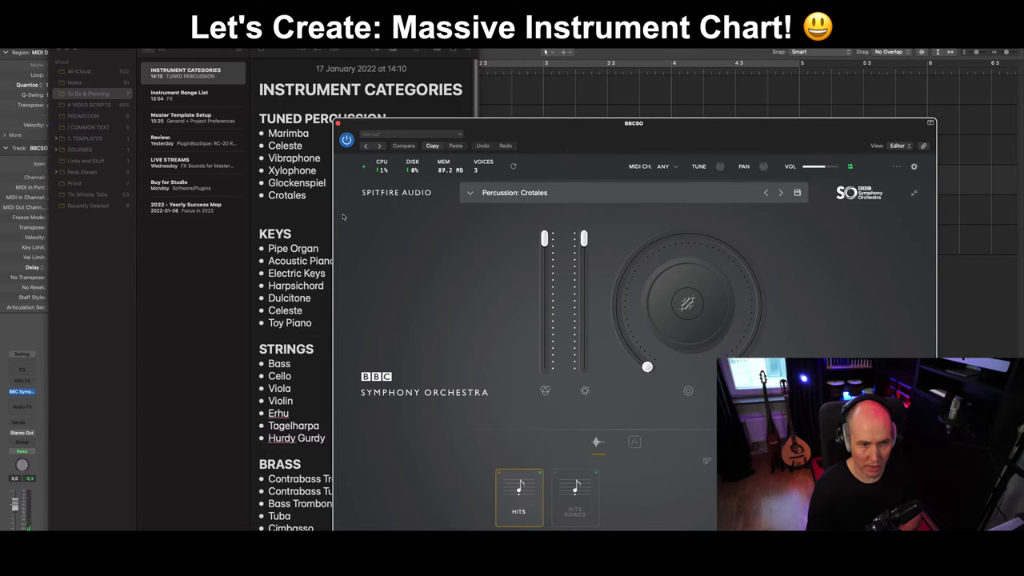
Load the Tubular Bells preset for auditioning and move the plugin window clear of the note text.
left_click(582, 197)
scroll(676, 336, "up", 2)
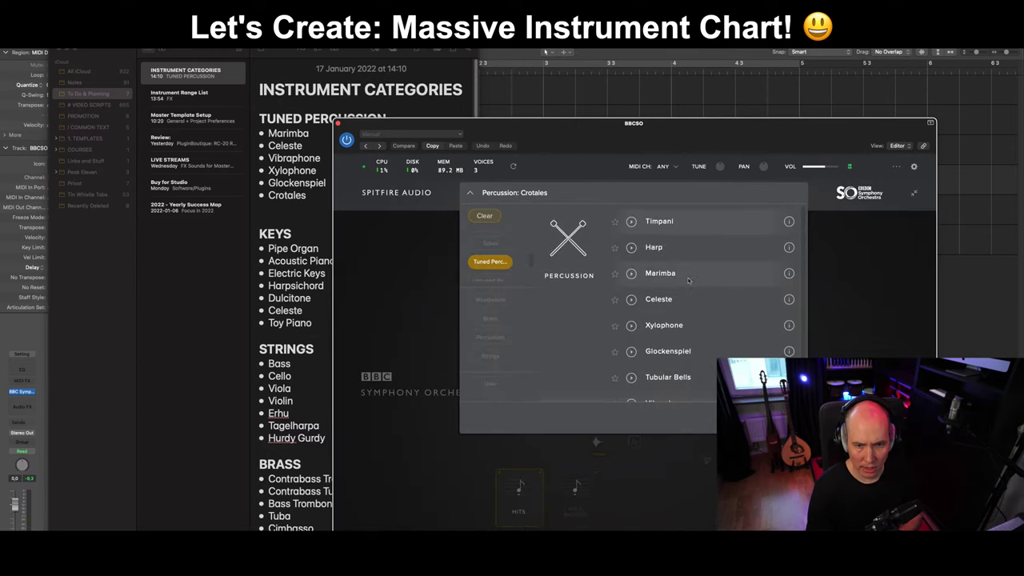
left_click(680, 376)
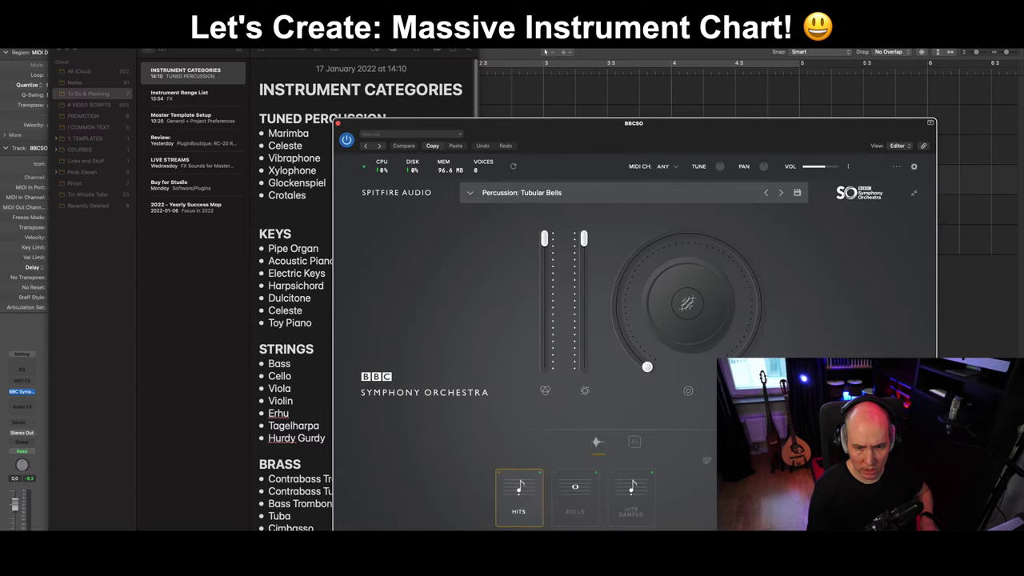
left_click_drag(600, 122, 677, 15)
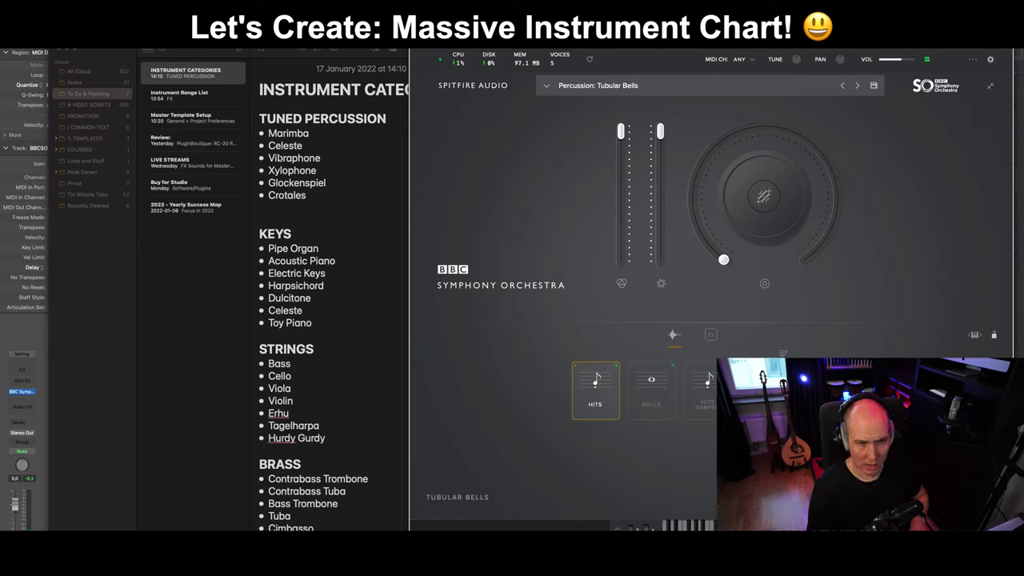
Insert Tubular Bells as the first bullet of the TUNED PERCUSSION list, above Marimba.
left_click(309, 195)
key("Return")
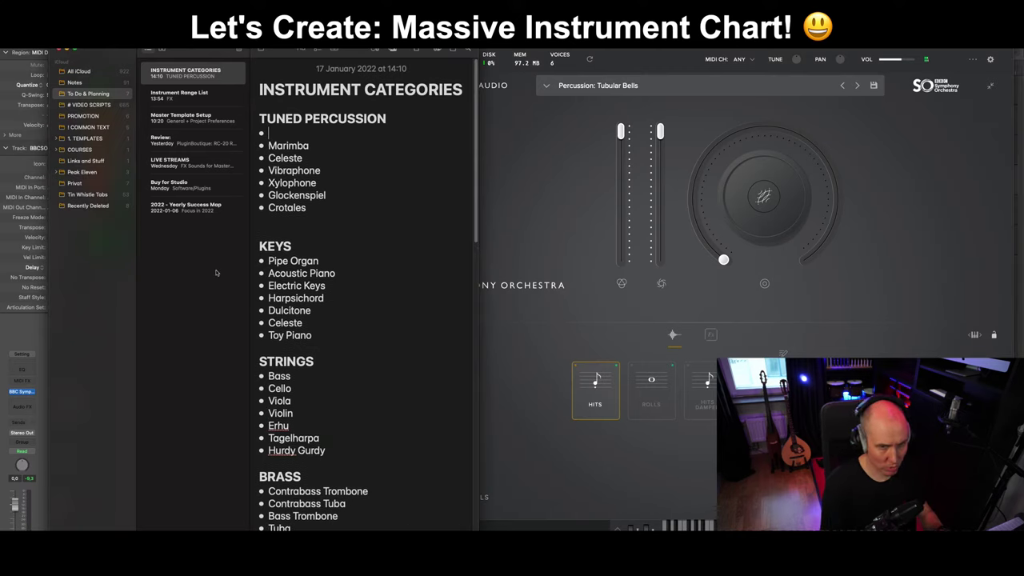
type("Tubular Bells")
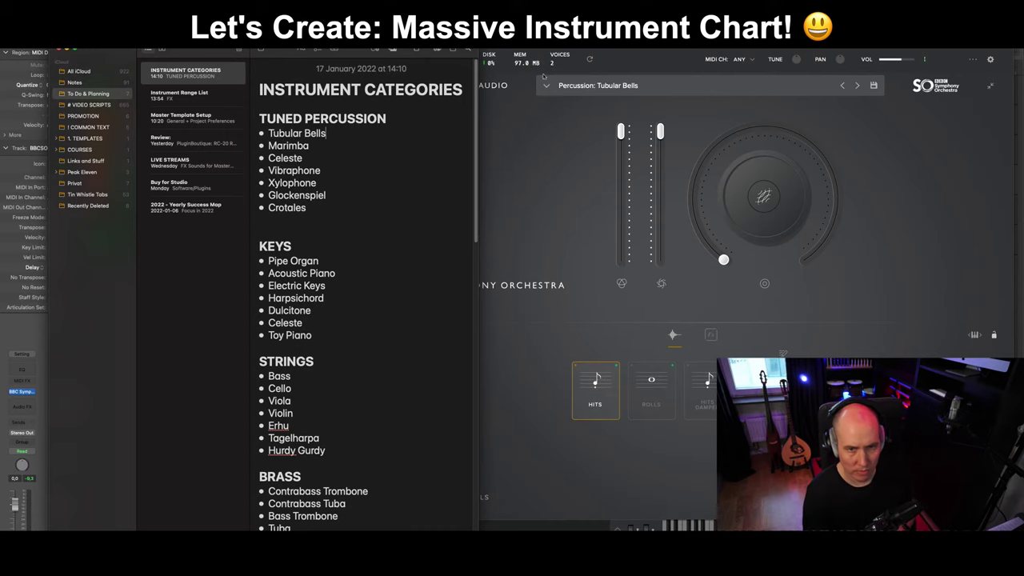
Check the note from start to end and remove the extra blank line between Crotales and the KEYS heading.
key("super+Tab")
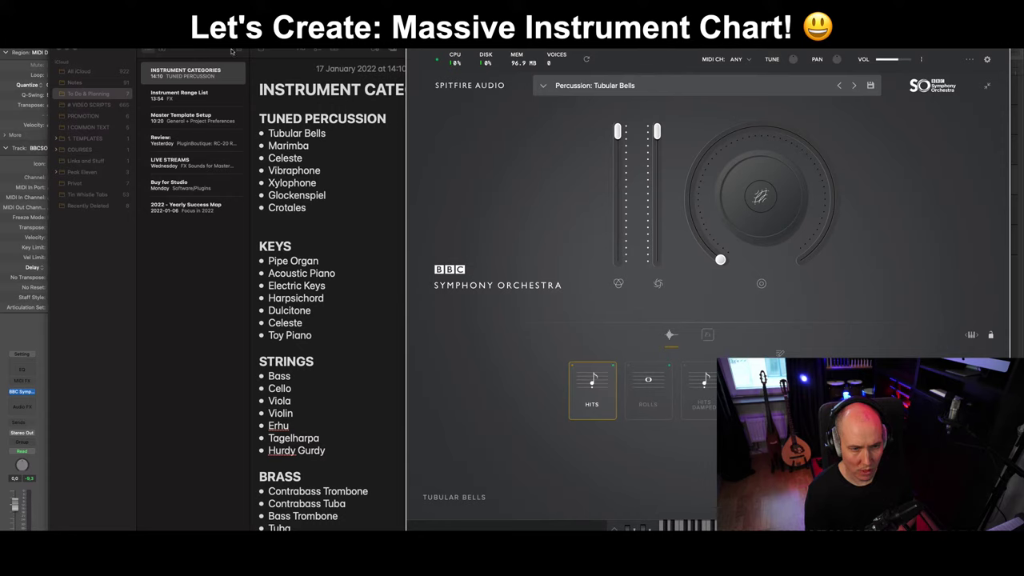
left_click(330, 226)
scroll(395, 276, "down", 5)
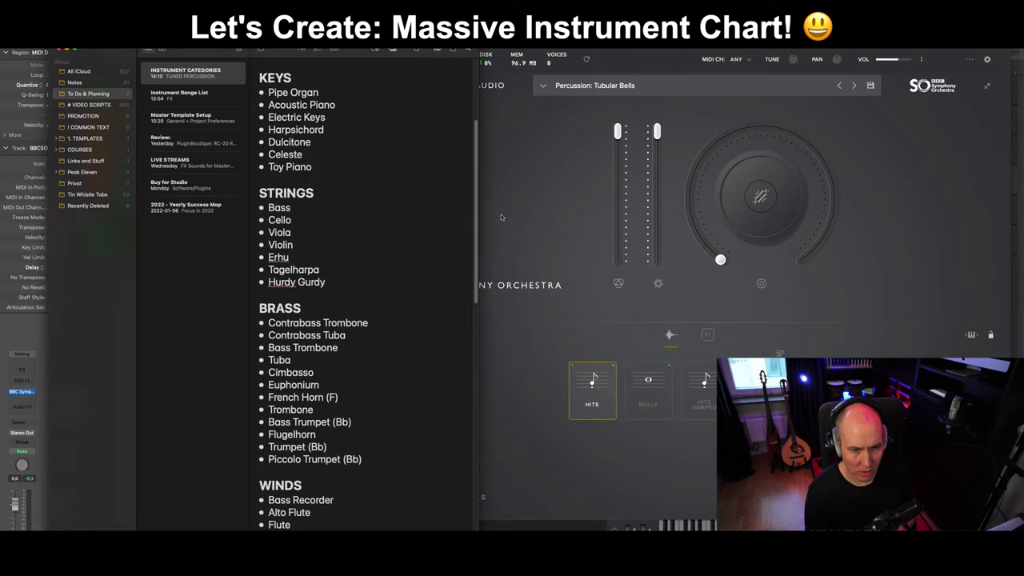
left_click_drag(476, 220, 489, 475)
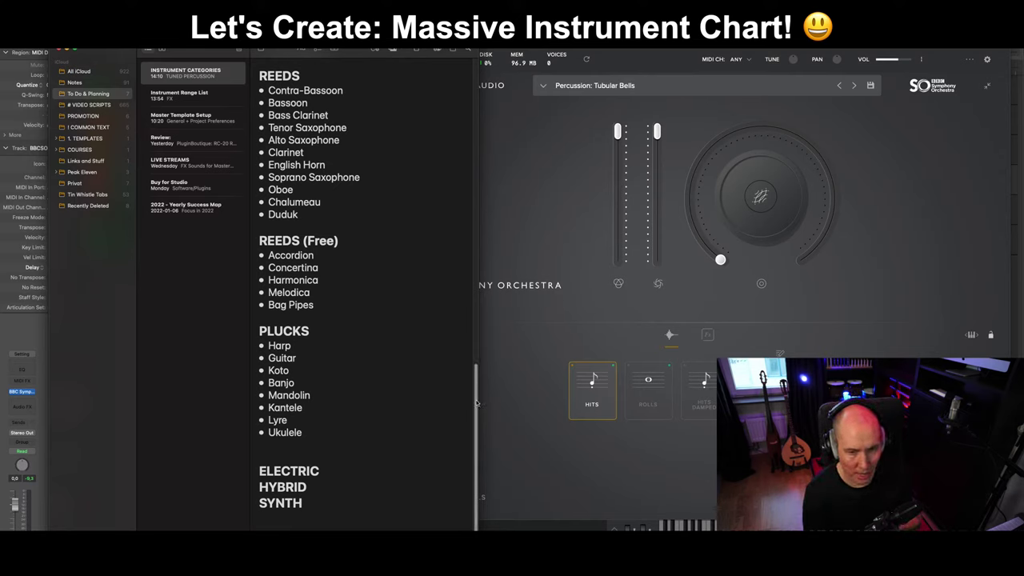
left_click_drag(478, 384, 512, 96)
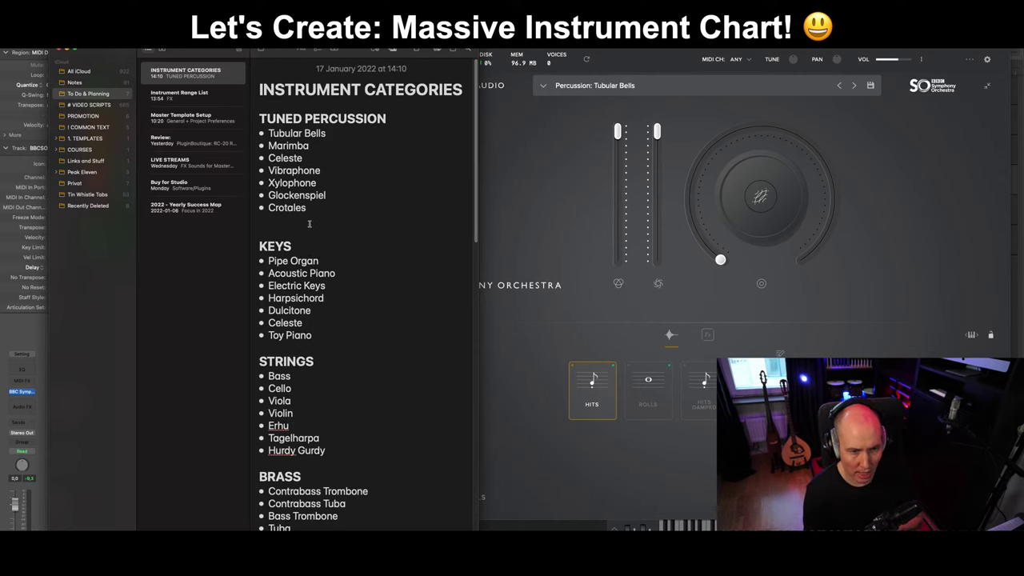
key("BackSpace")
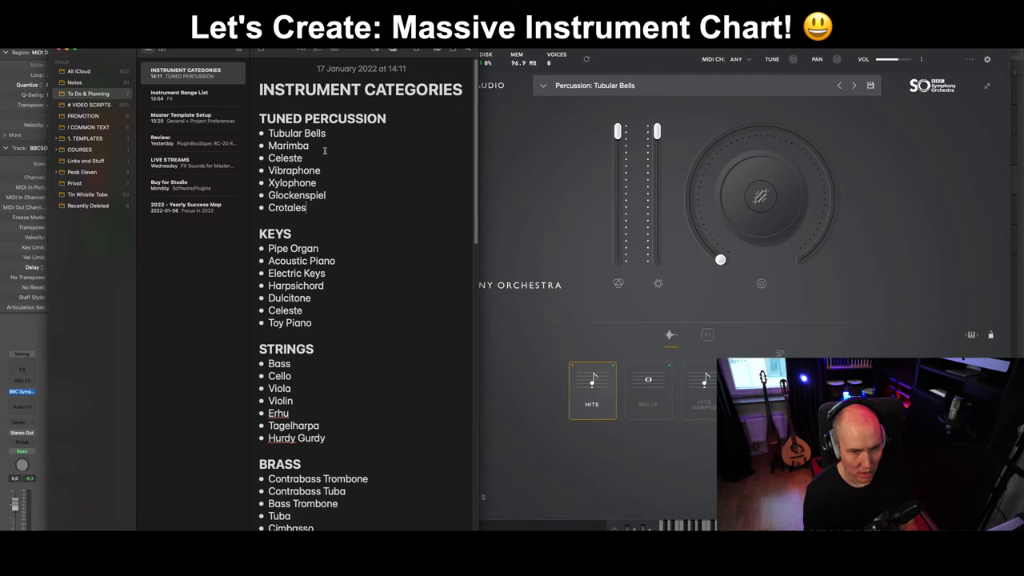
Review the note's remaining instrument categories from KEYS down towards PLUCKS.
scroll(340, 249, "down", 5)
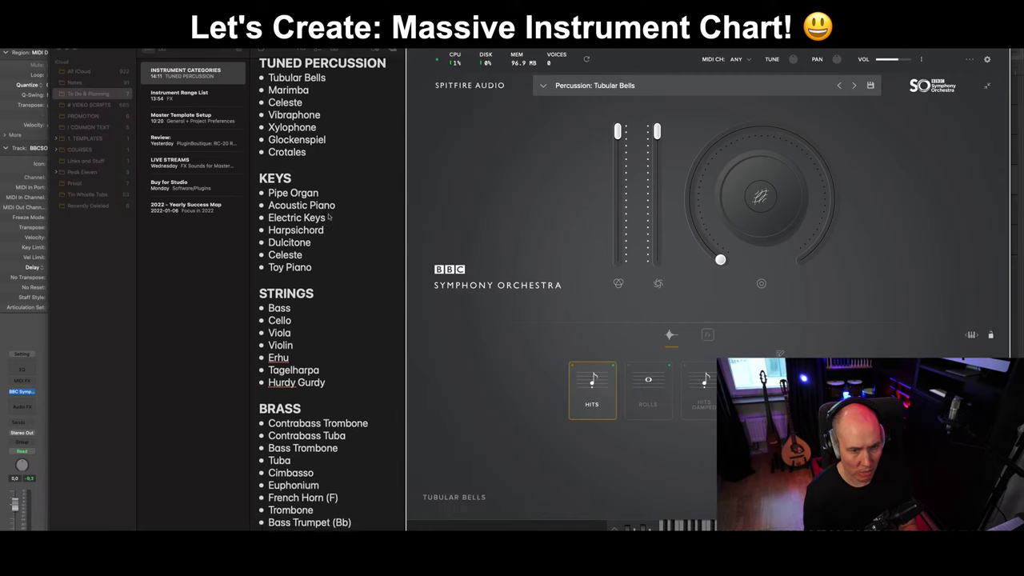
scroll(339, 248, "down", 6)
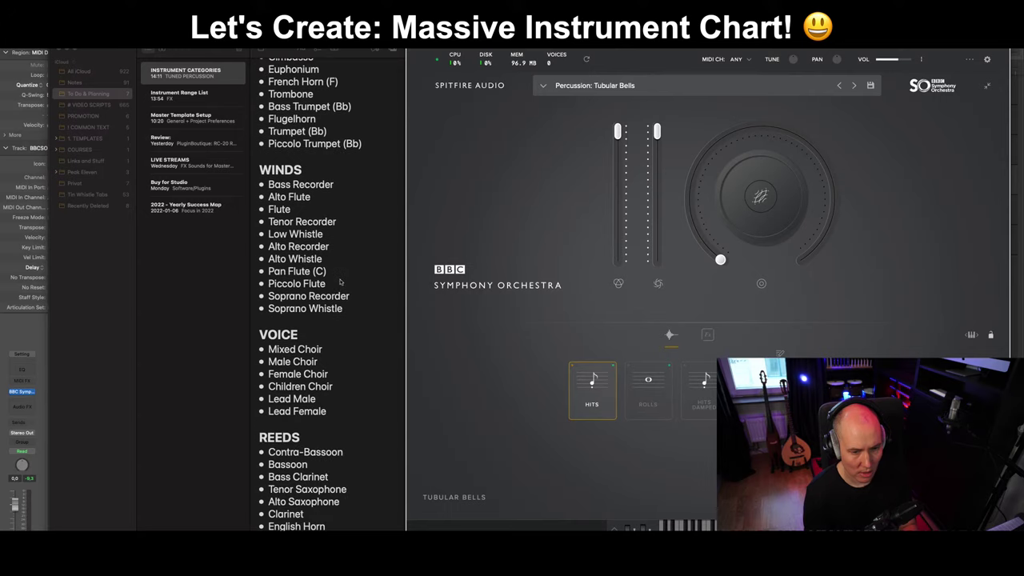
scroll(372, 172, "down", 10)
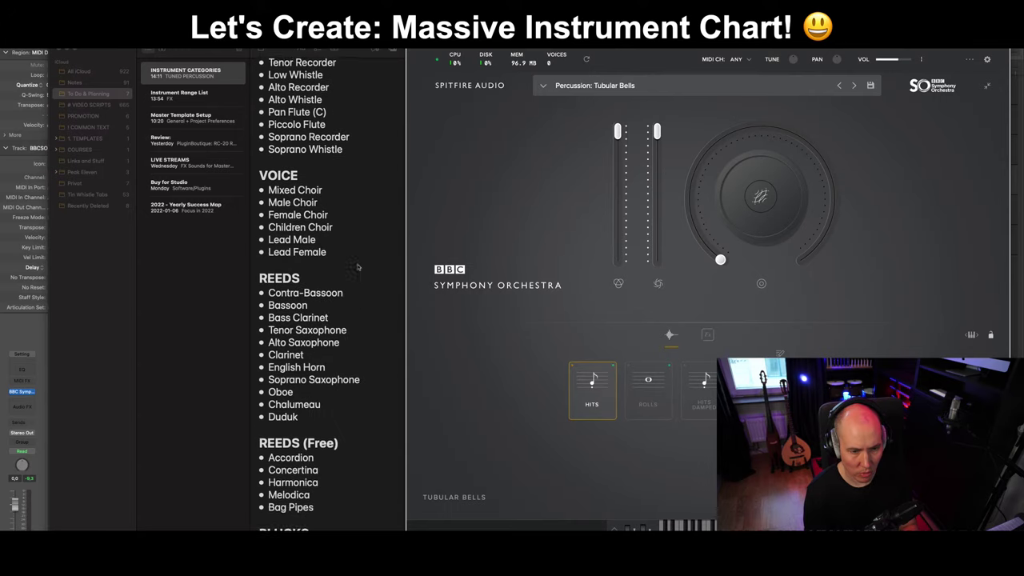
Remove the extra blank line below Ukulele in the PLUCKS list.
left_click(291, 449)
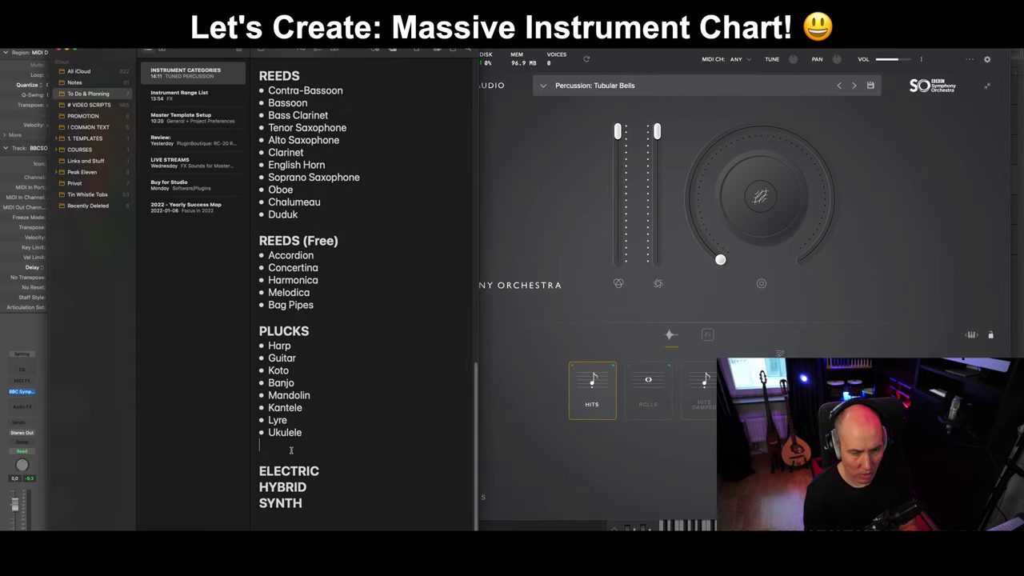
key("BackSpace")
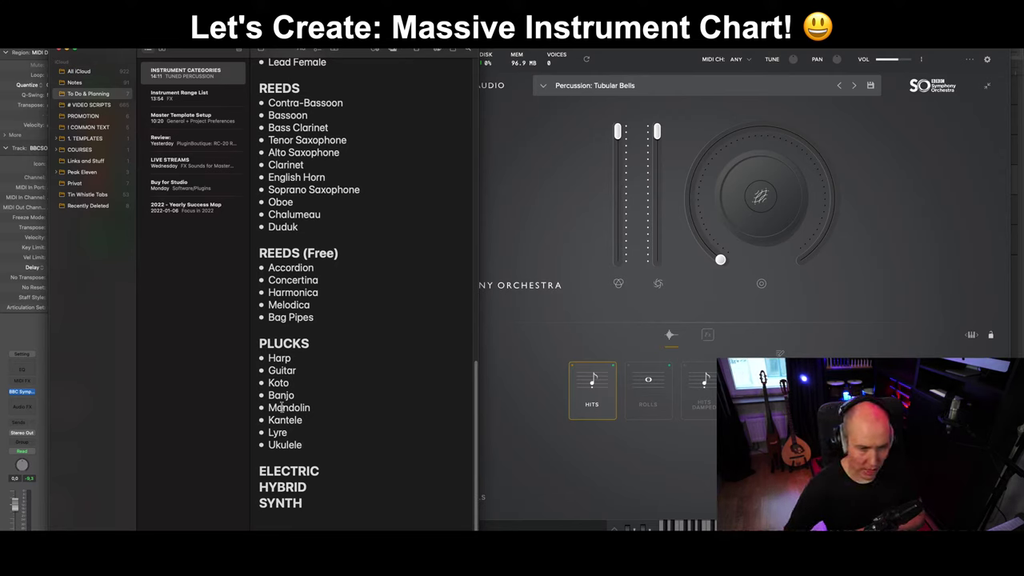
left_click(324, 471)
key("Return")
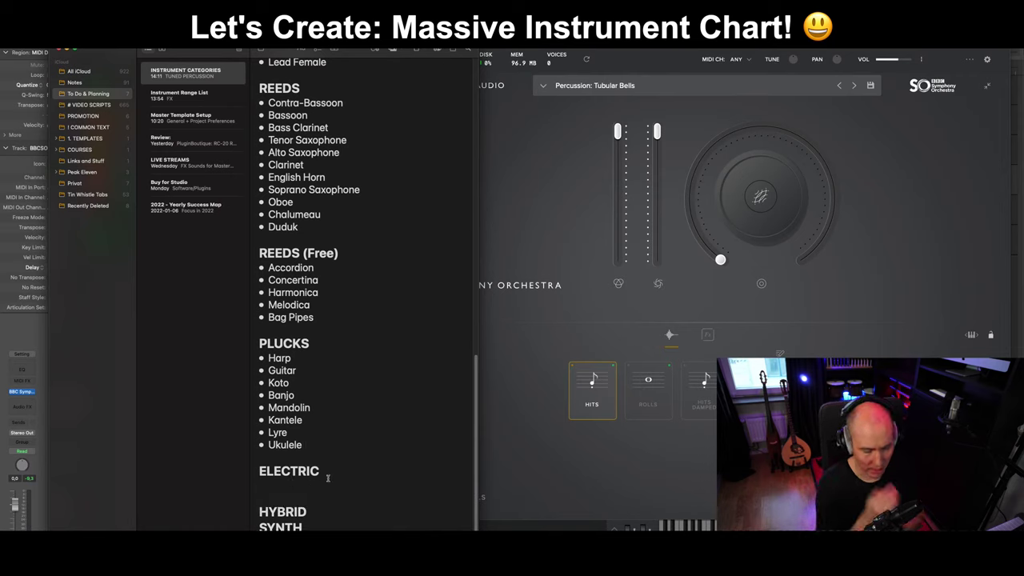
type("* E")
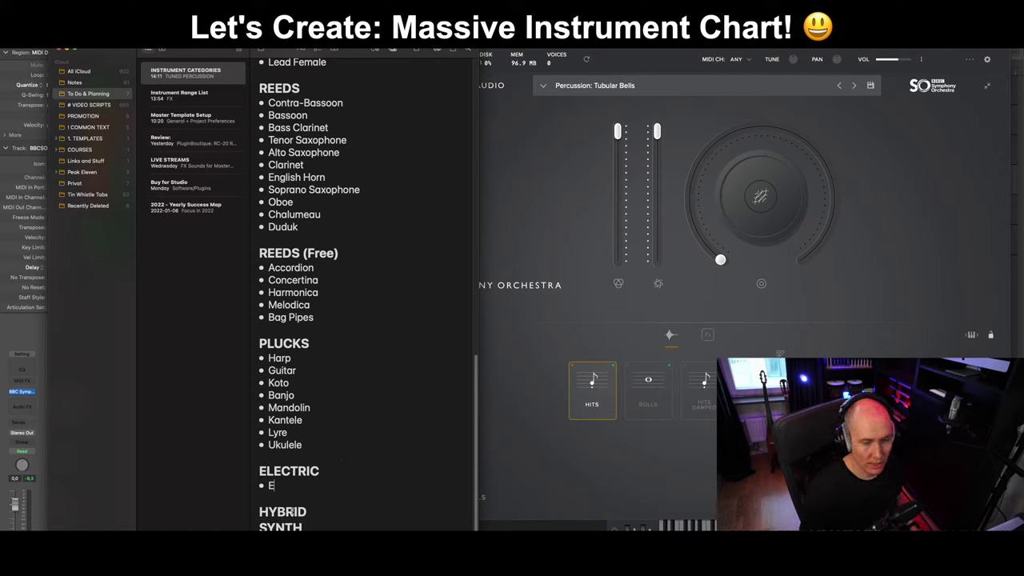
scroll(293, 511, "up", 3)
left_click_drag(478, 367, 510, 150)
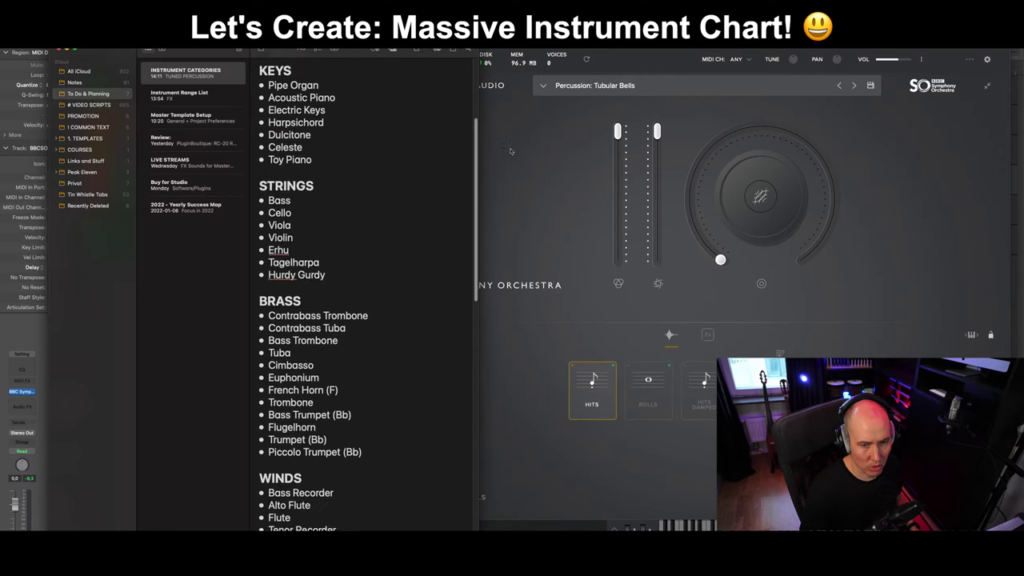
scroll(283, 222, "up", 5)
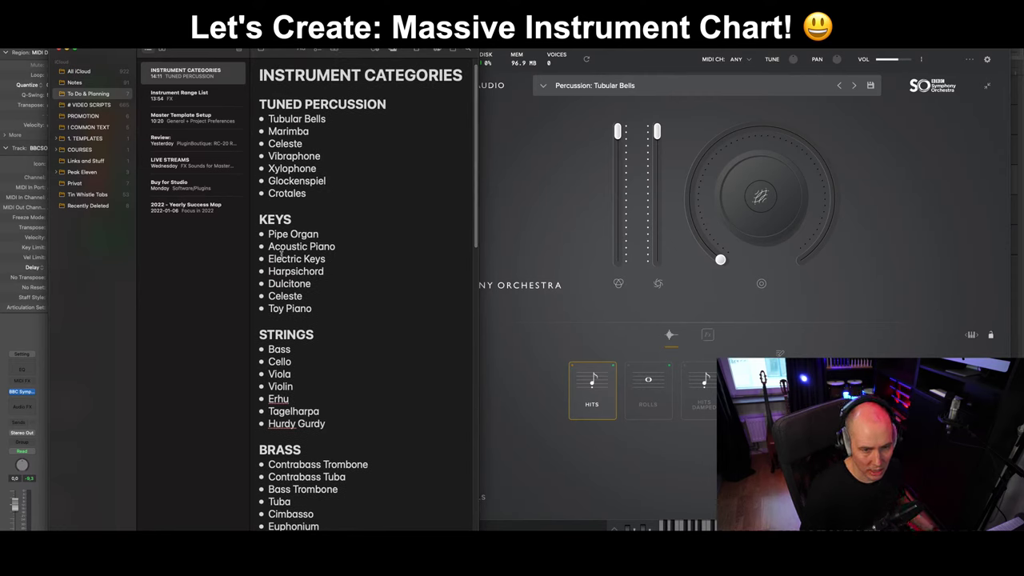
left_click_drag(477, 207, 477, 487)
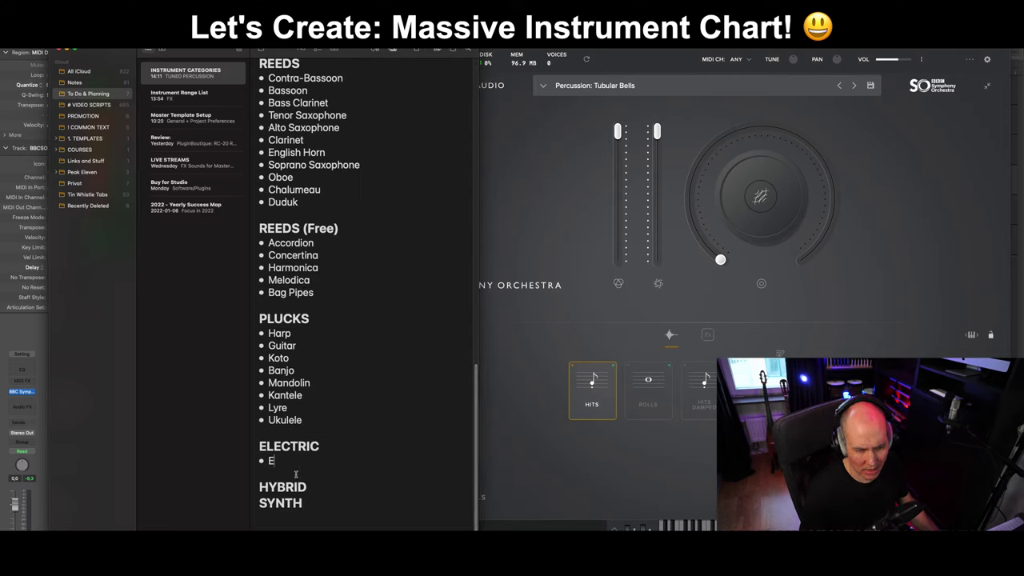
Delete the ELECTRIC heading with its bullet and the leftover empty line above HYBRID.
left_click_drag(295, 472, 253, 448)
key("BackSpace")
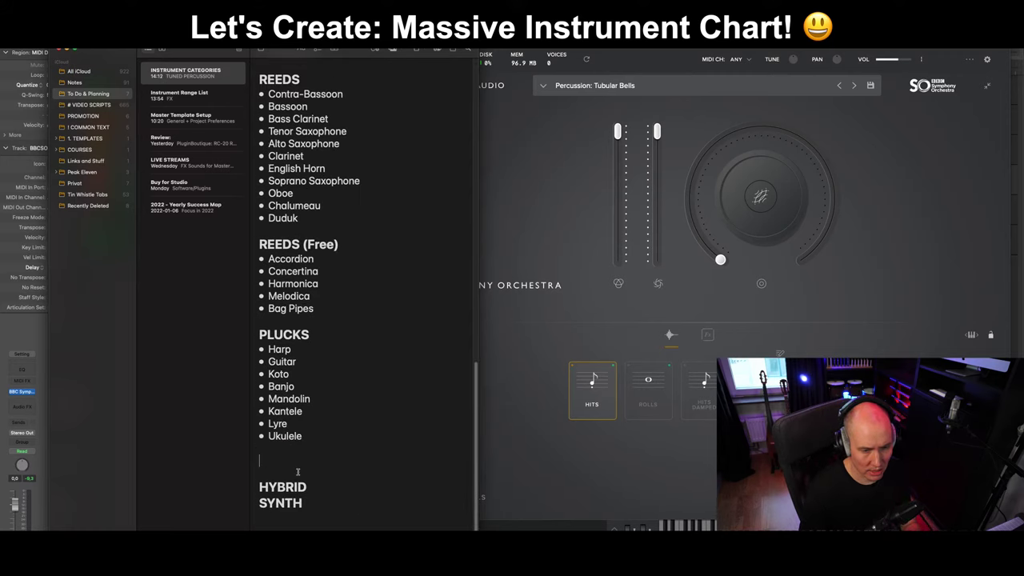
key("BackSpace")
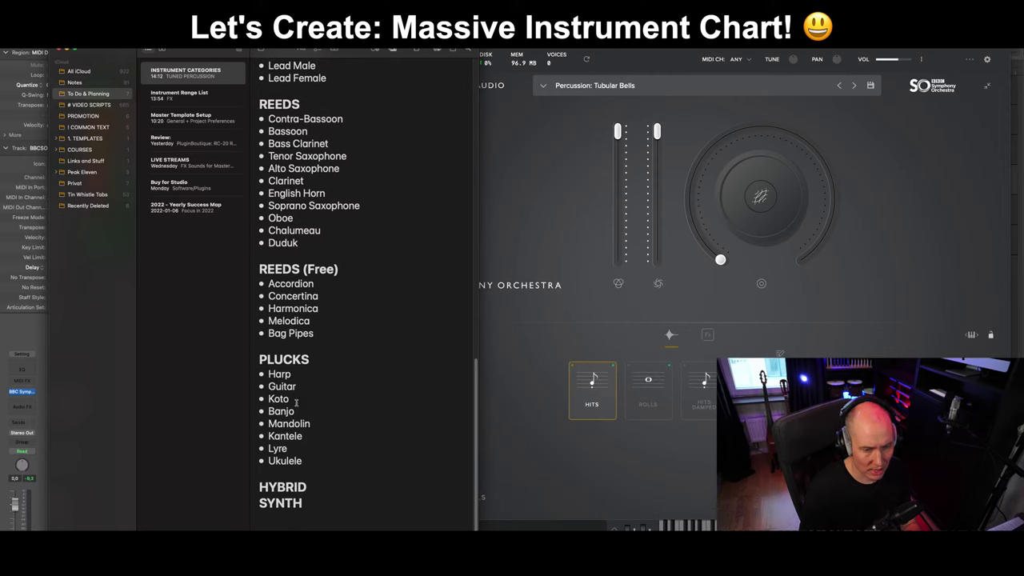
Rename Guitar to Acoustic Guitar in the PLUCKS list and delete the Harp entry above it.
left_click(269, 388)
type("Aco")
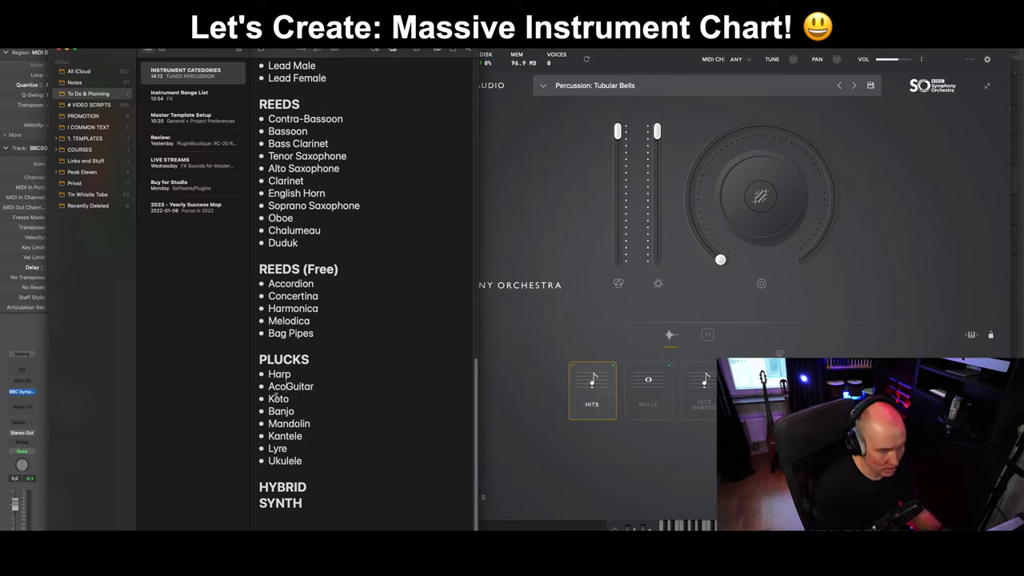
type("ustic")
left_click_drag(291, 373, 262, 383)
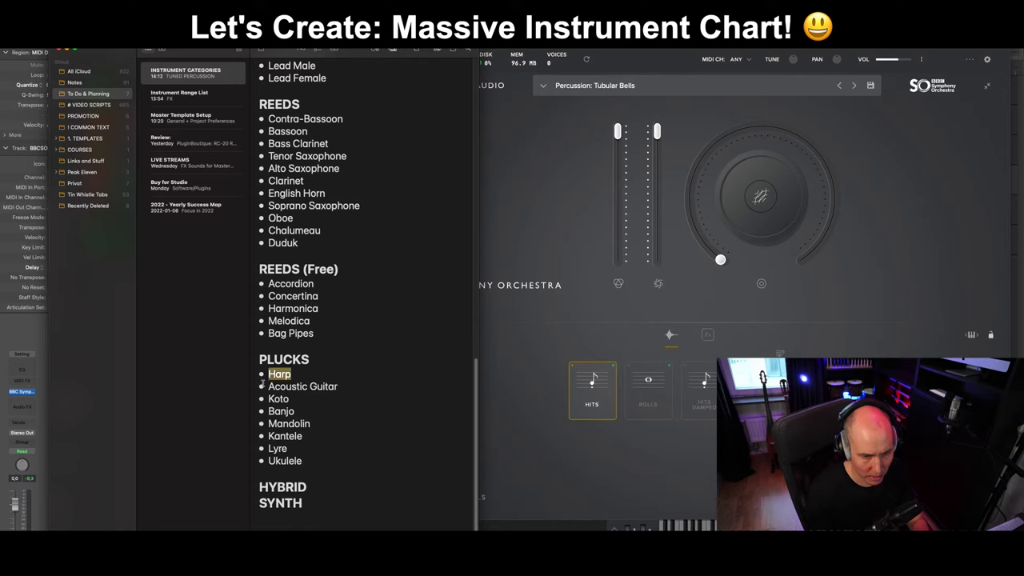
key("BackSpace")
key("BackSpace")
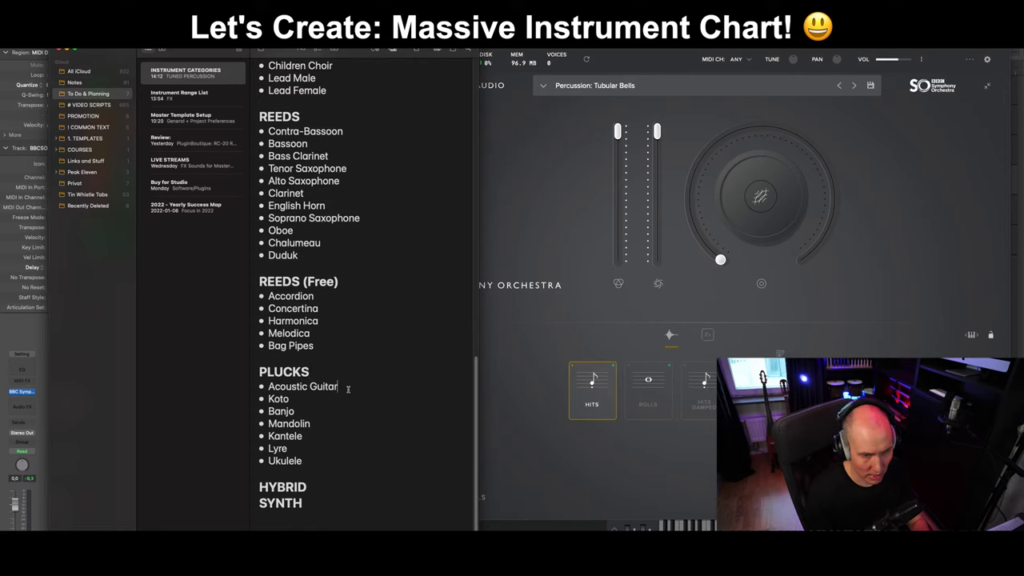
Add Electric Guitar and Harp as new bullets directly beneath Acoustic Guitar in the PLUCKS list.
key("Return")
type("Electric")
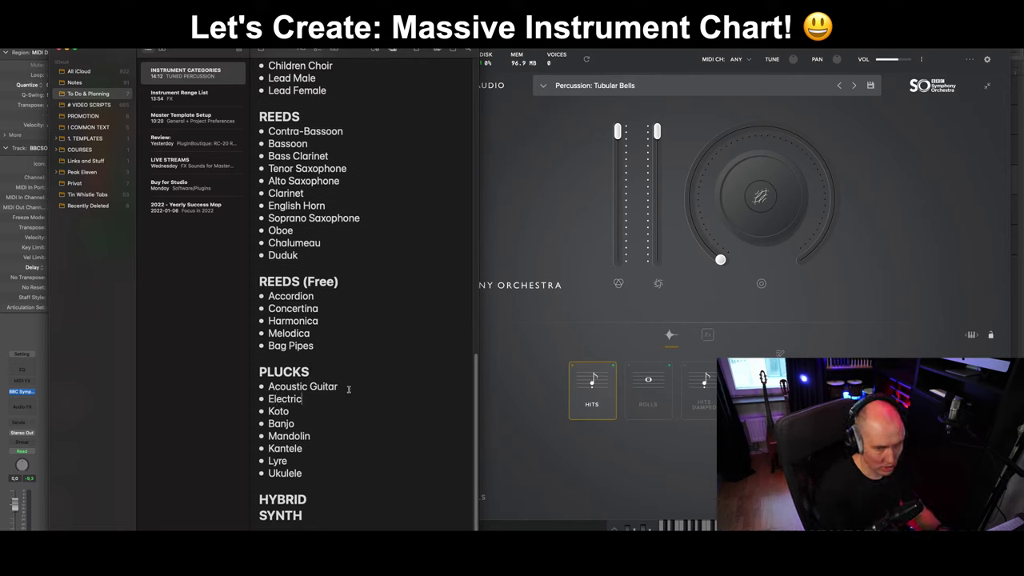
type(" Guitar")
key("Return")
type("Harp")
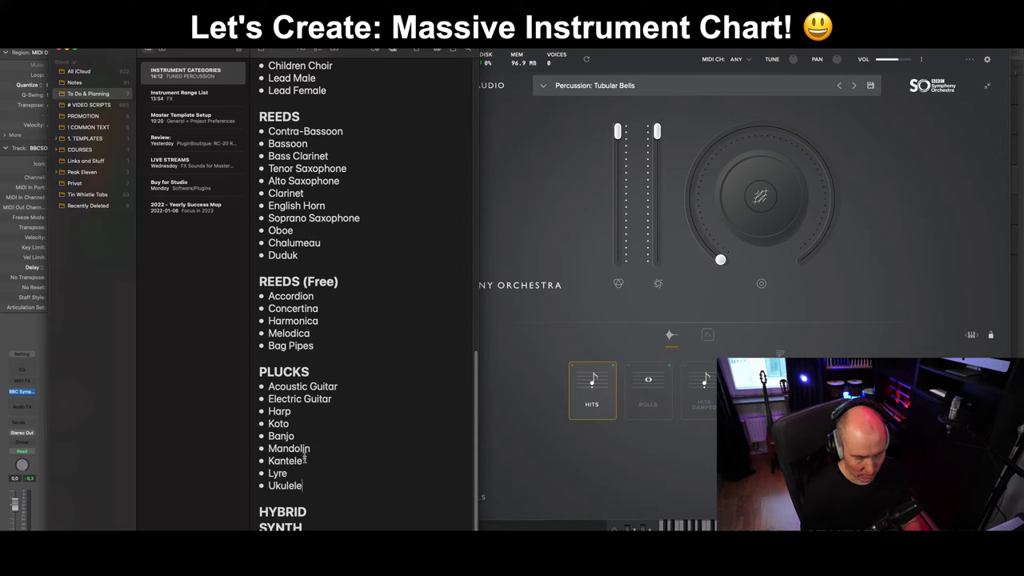
Start an empty bulleted list under HYBRID, with blank space separating it from the SYNTH heading.
scroll(305, 464, "down", 1)
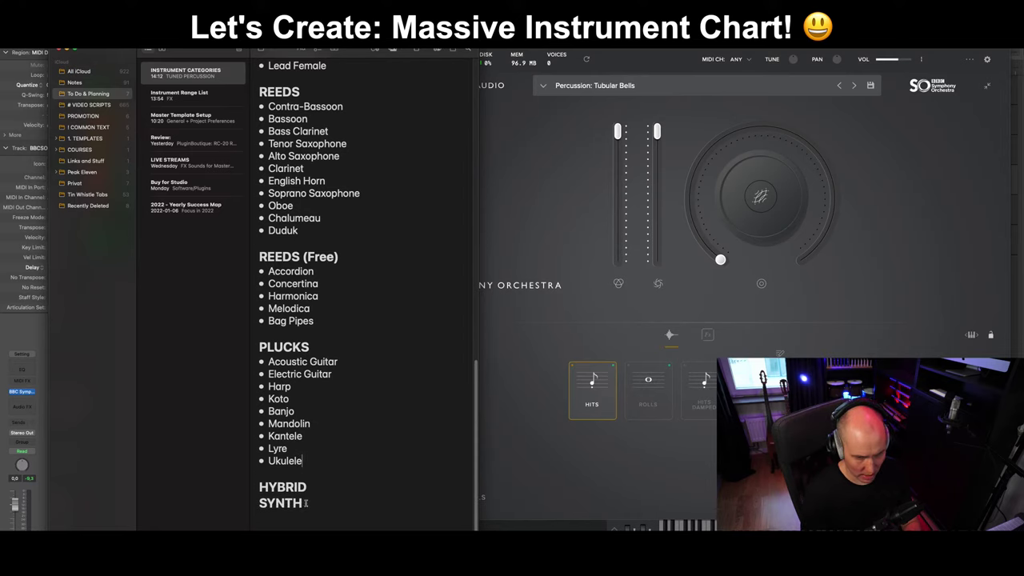
key("BackSpace")
key("BackSpace")
key("BackSpace")
key("BackSpace")
key("BackSpace")
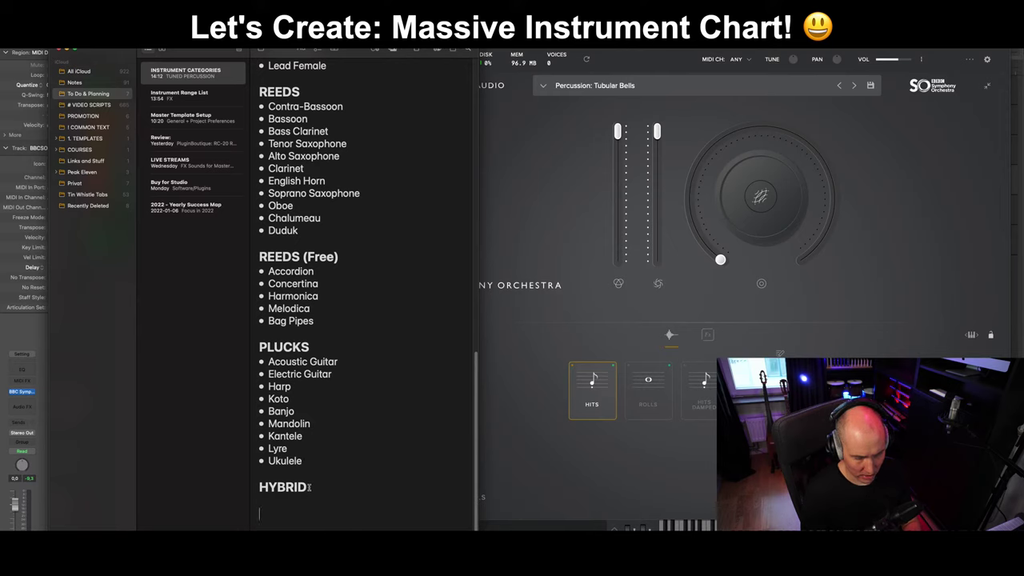
type("* ")
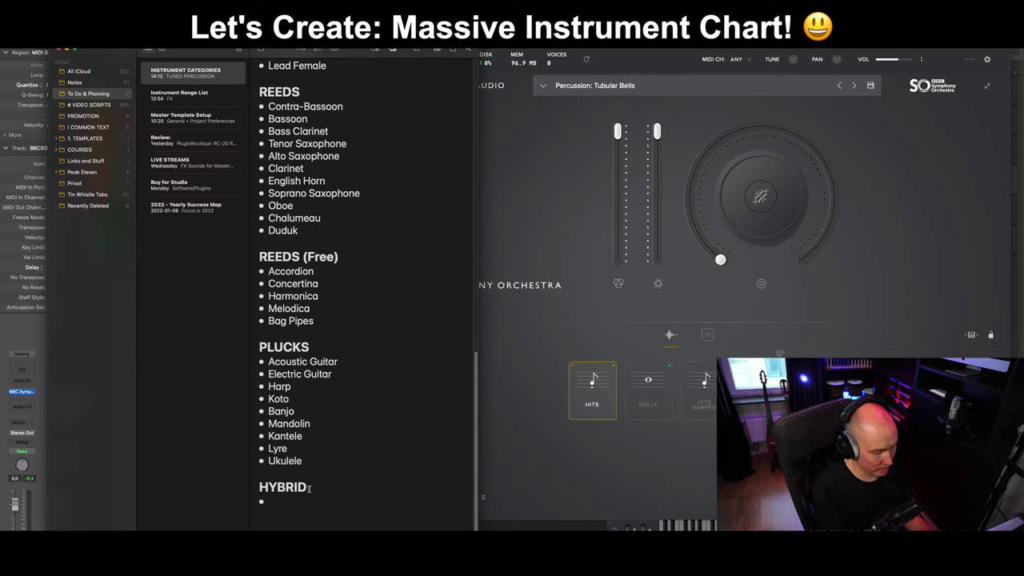
type("OR")
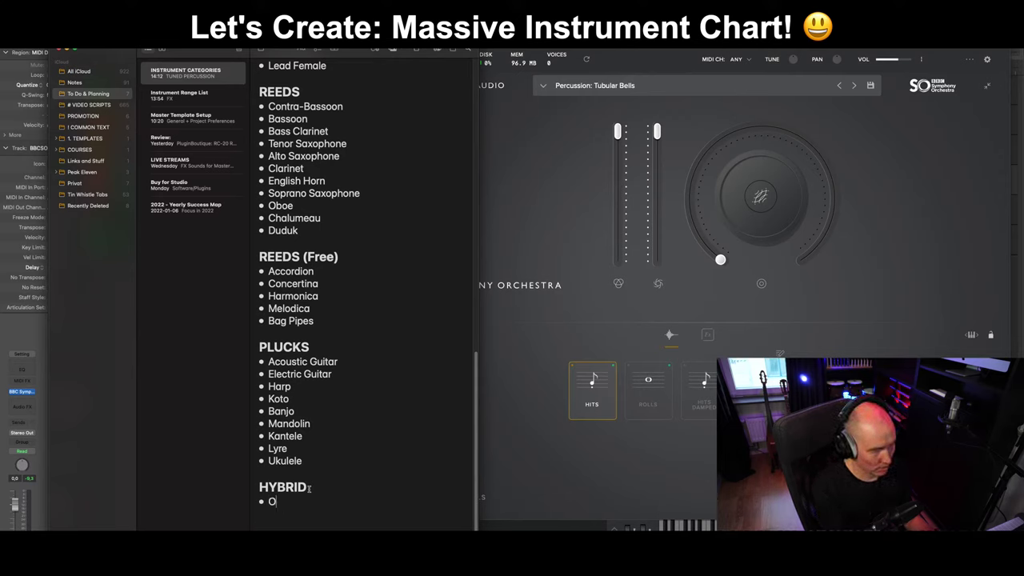
key("BackSpace")
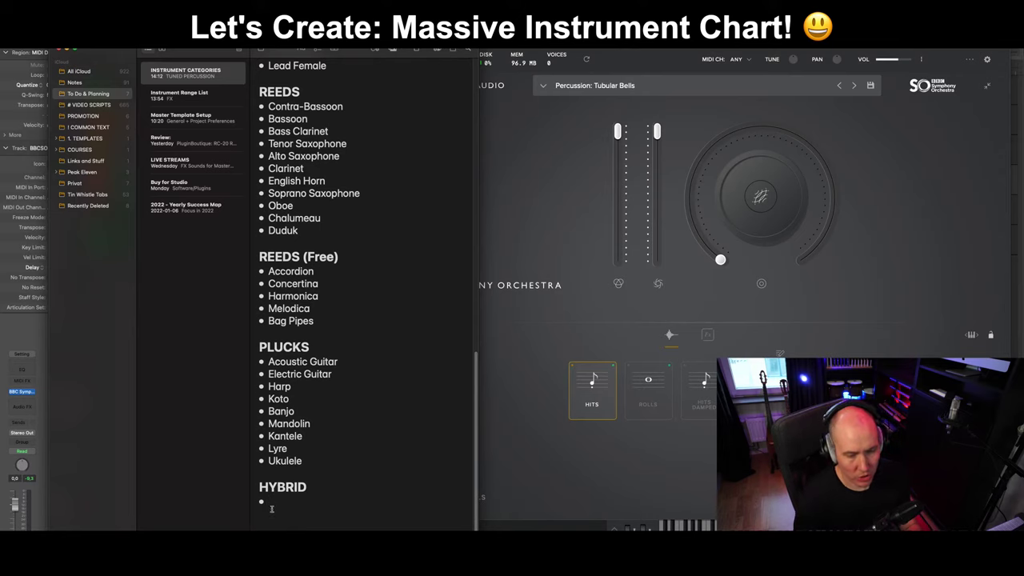
scroll(296, 480, "down", 2)
left_click_drag(287, 478, 251, 458)
left_click(304, 477)
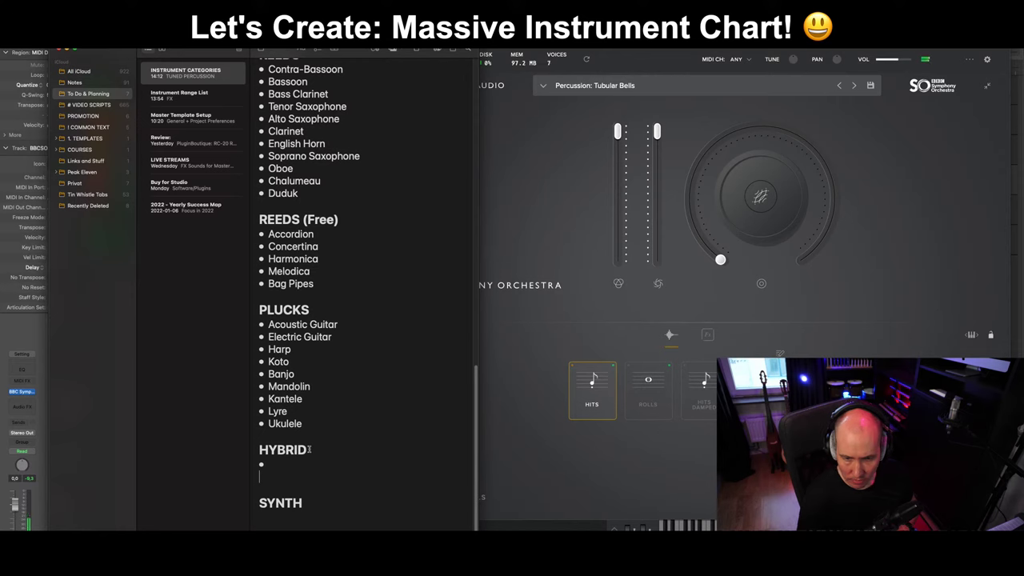
Switch to the BBC Symphony Orchestra plugin and load Timpani from its tuned percussion presets.
left_click(617, 93)
left_click(617, 91)
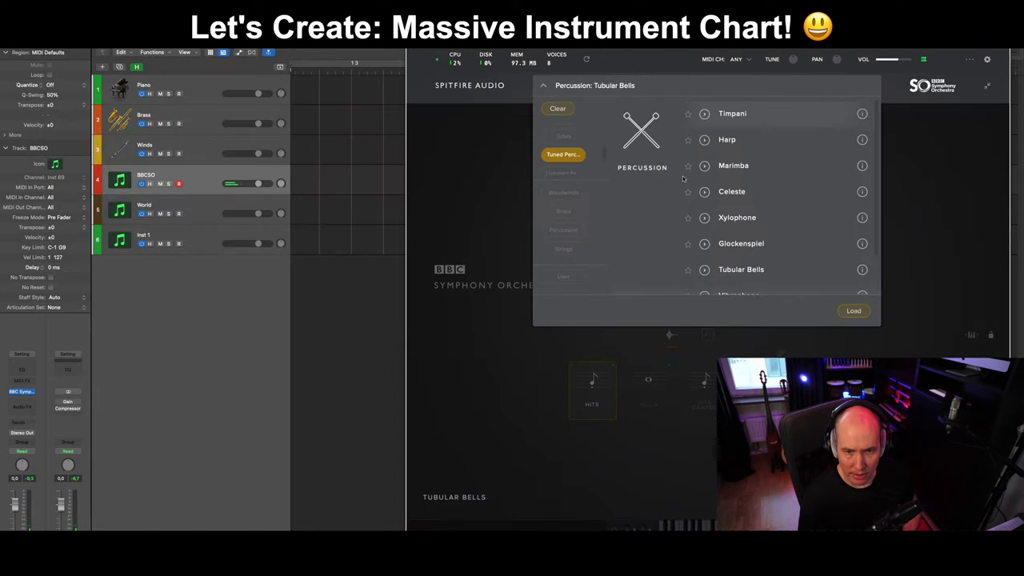
scroll(751, 238, "down", 2)
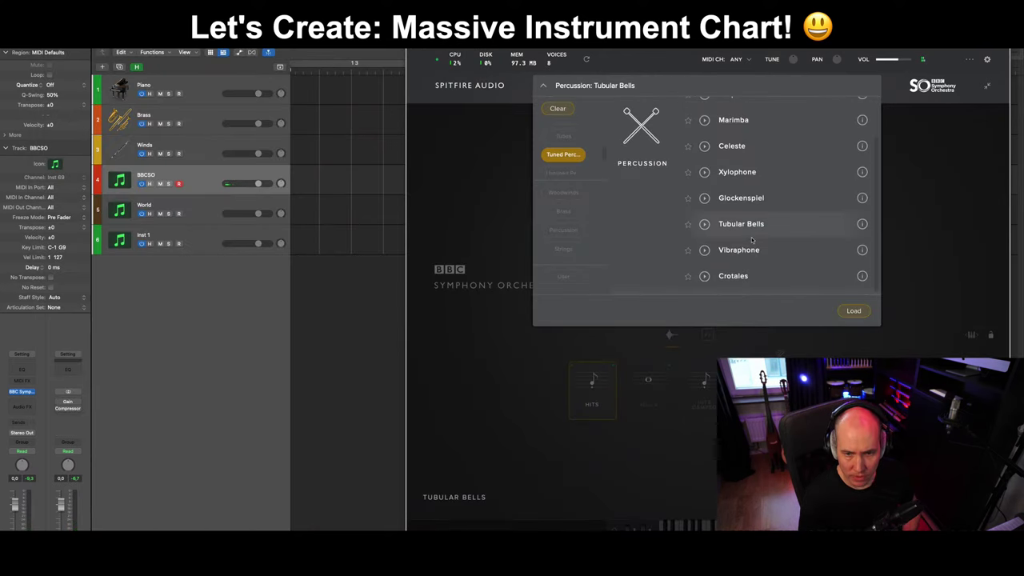
scroll(748, 276, "up", 2)
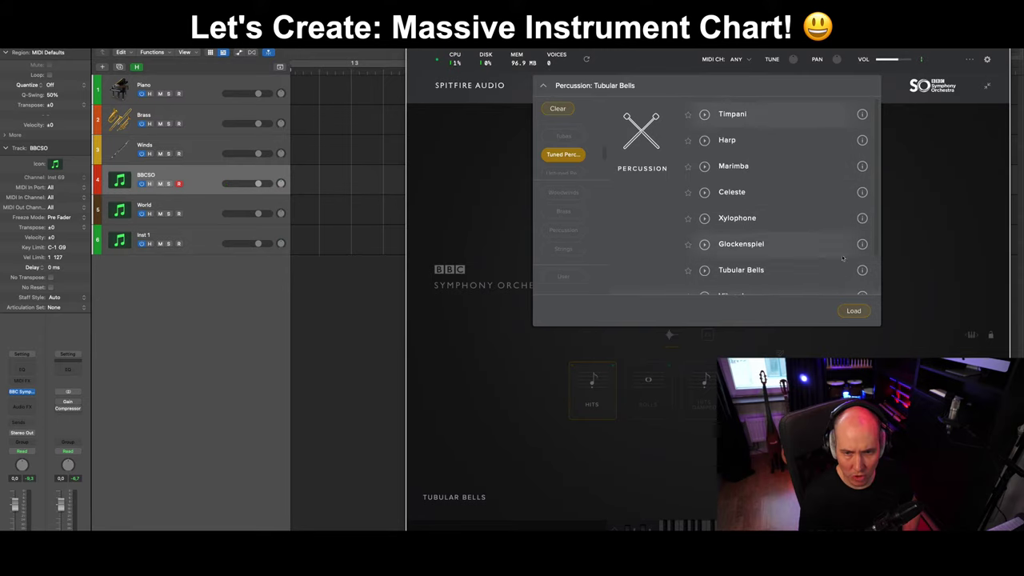
left_click(854, 310)
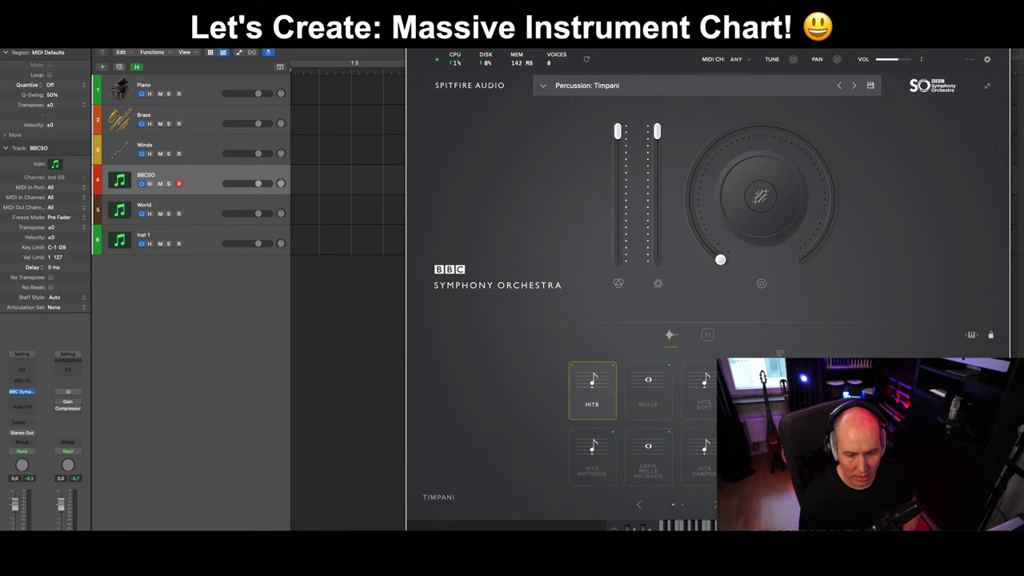
Switch back to Notes and review the INSTRUMENT CATEGORIES note from its beginning.
key("super+Tab")
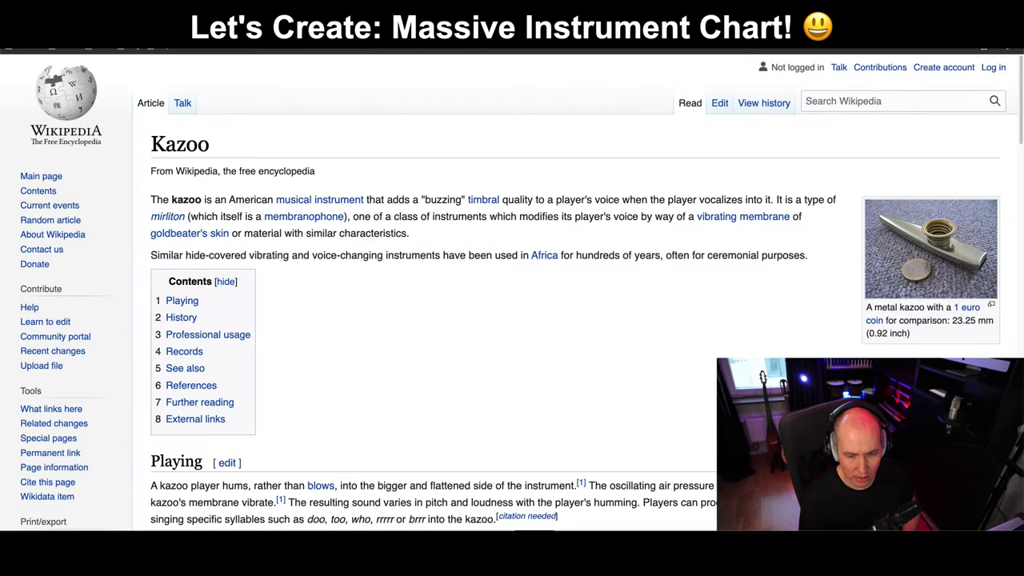
key("super+Tab")
key("super+Tab")
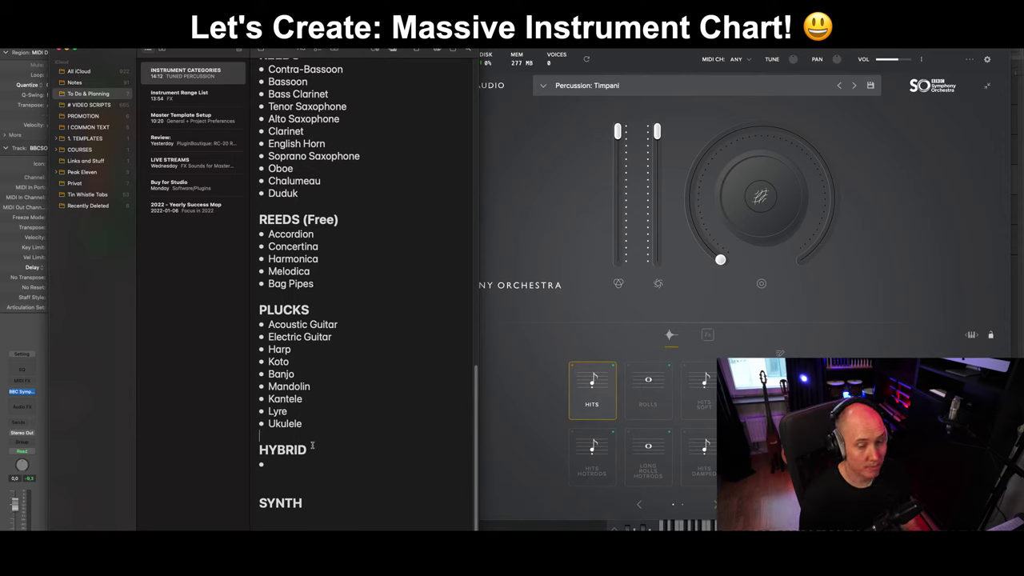
left_click(296, 471)
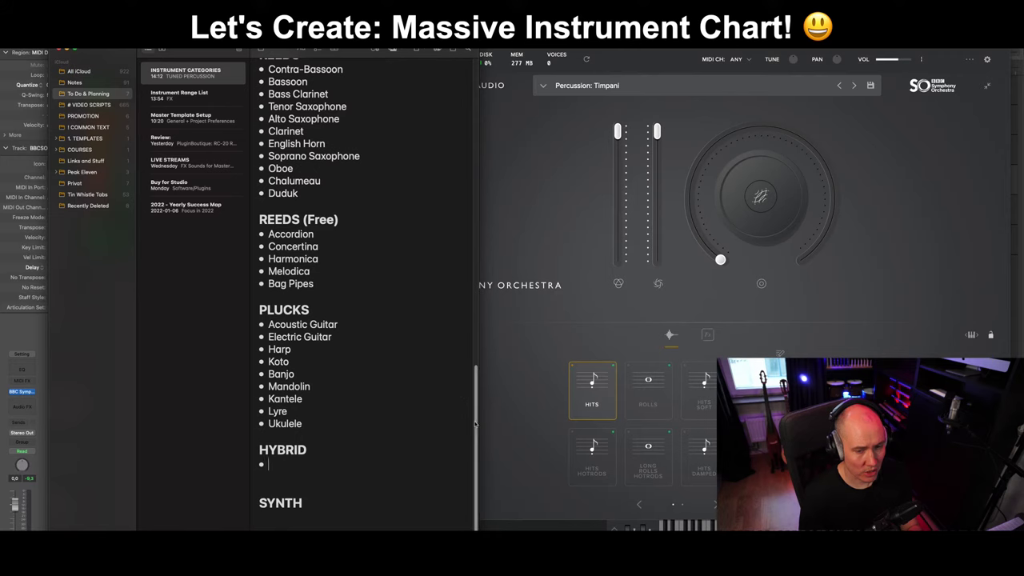
left_click_drag(477, 376, 473, 92)
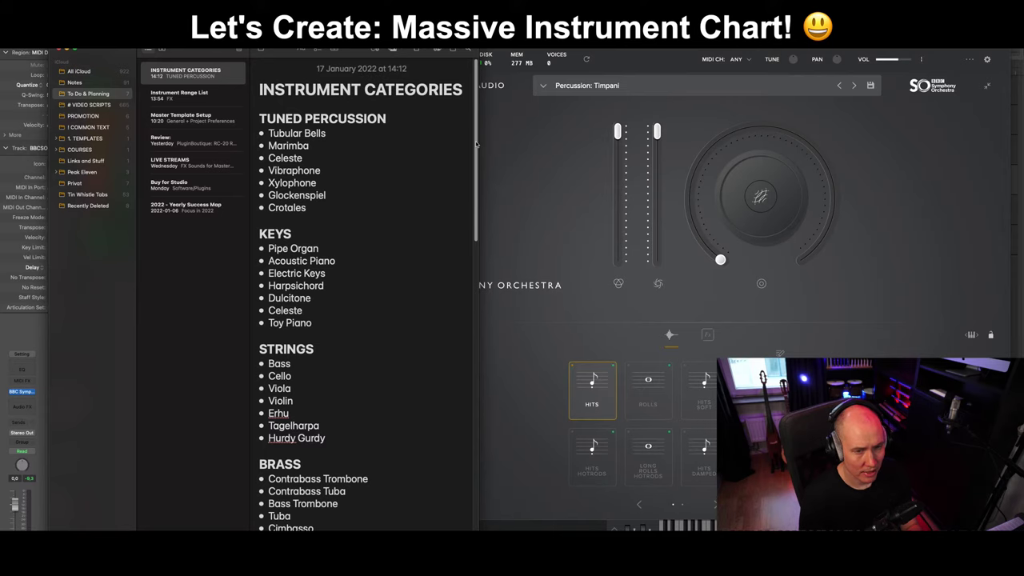
Show the sound library in Logic Pro and move the Notes window aside so both are readable.
key("super+Tab")
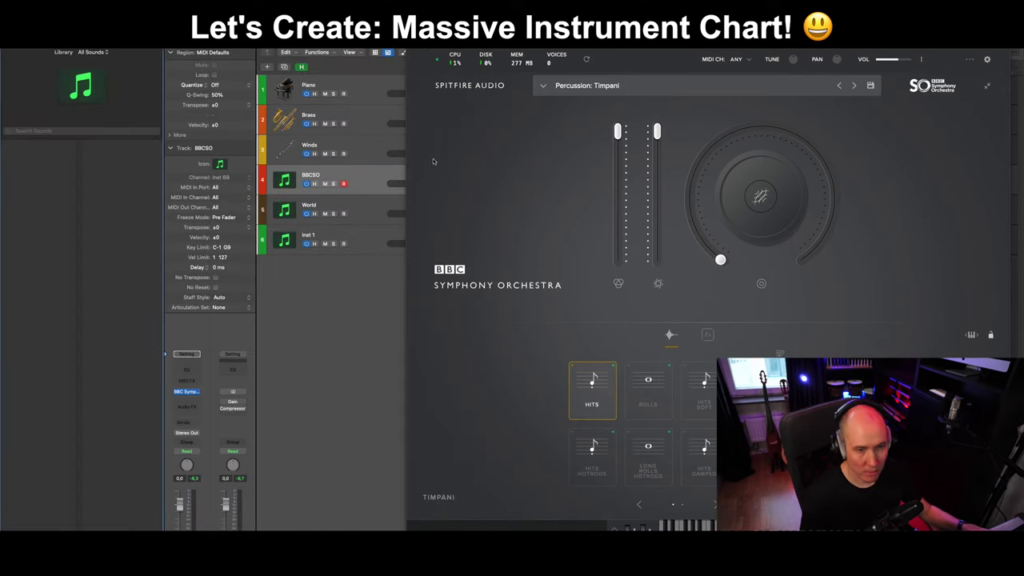
key("super+Tab")
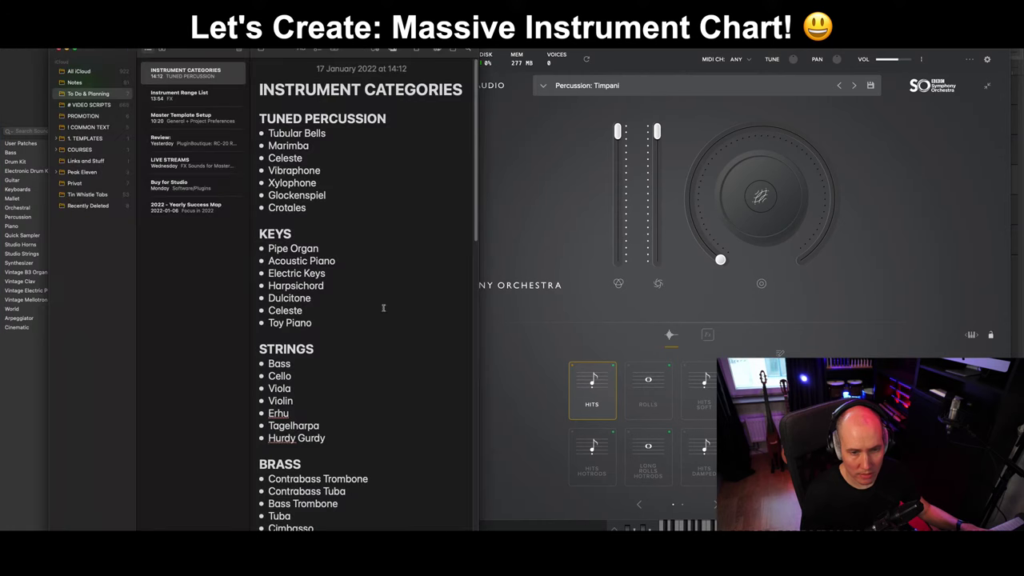
left_click_drag(267, 50, 485, 39)
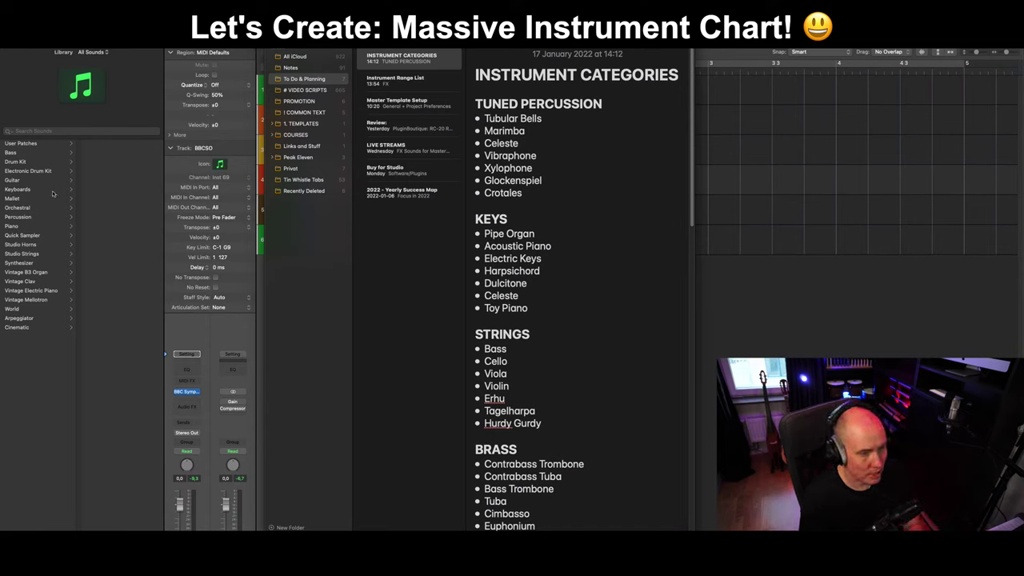
Load the Mallet patch Vibes and Bass on the BBCSO track in Logic Pro and move that track below Inst 1.
left_click(28, 199)
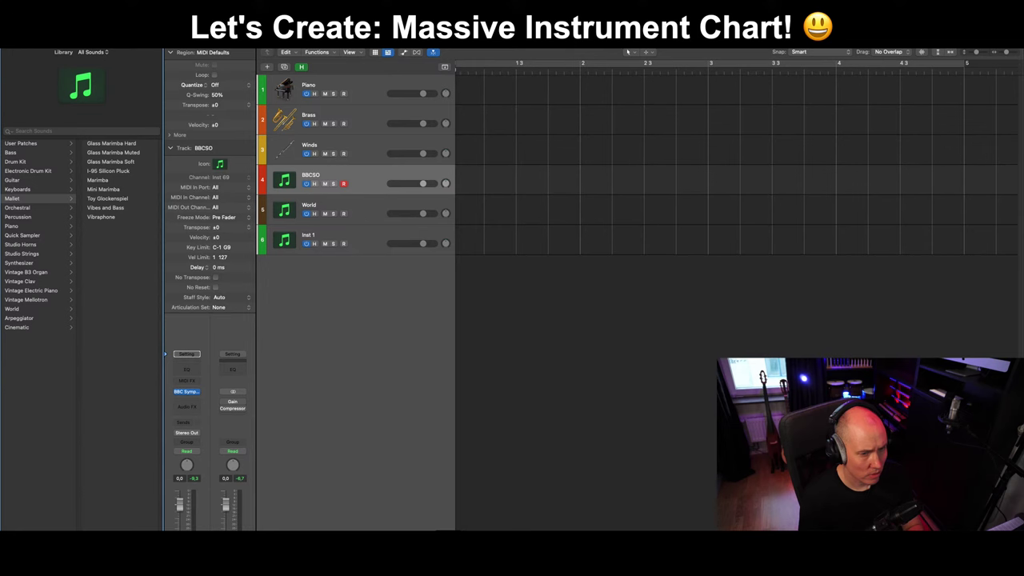
key("super+Tab")
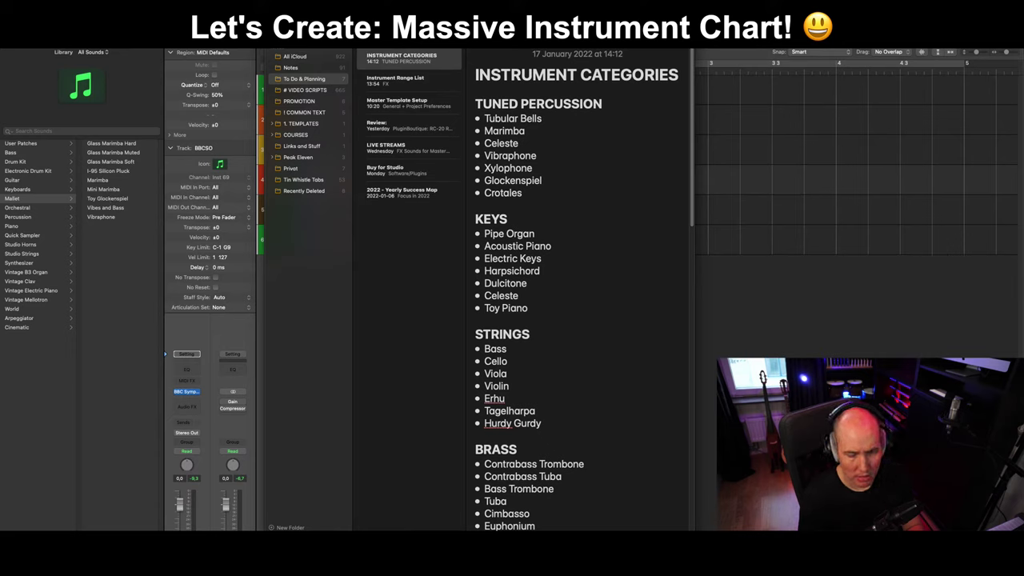
left_click(117, 208)
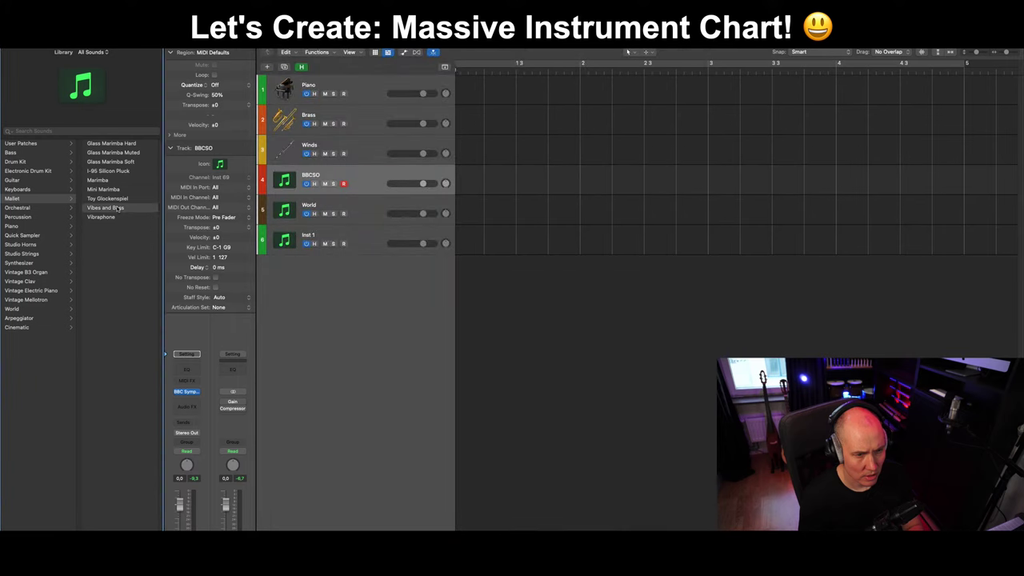
left_click(117, 208)
left_click_drag(355, 178, 357, 259)
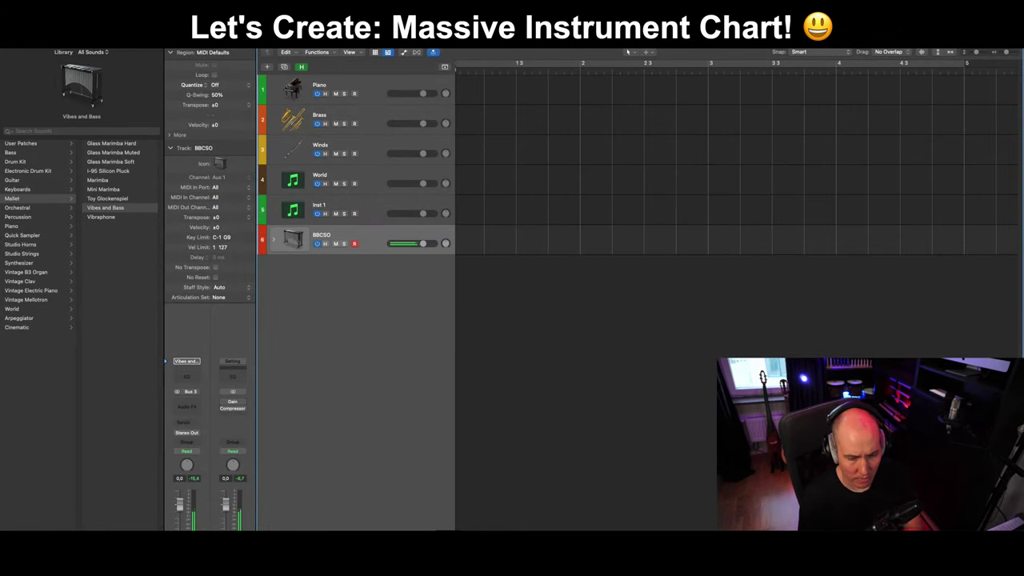
Switch to the Wikipedia page in the browser and search it for "vibes musical instrument".
key("super+Tab")
key("super+Tab")
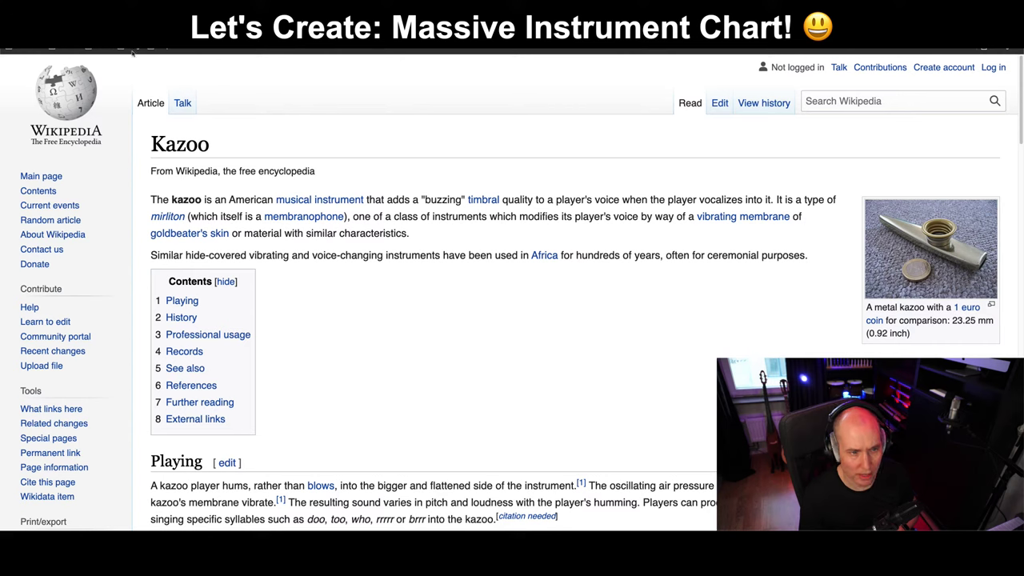
left_click(833, 106)
type("vibe")
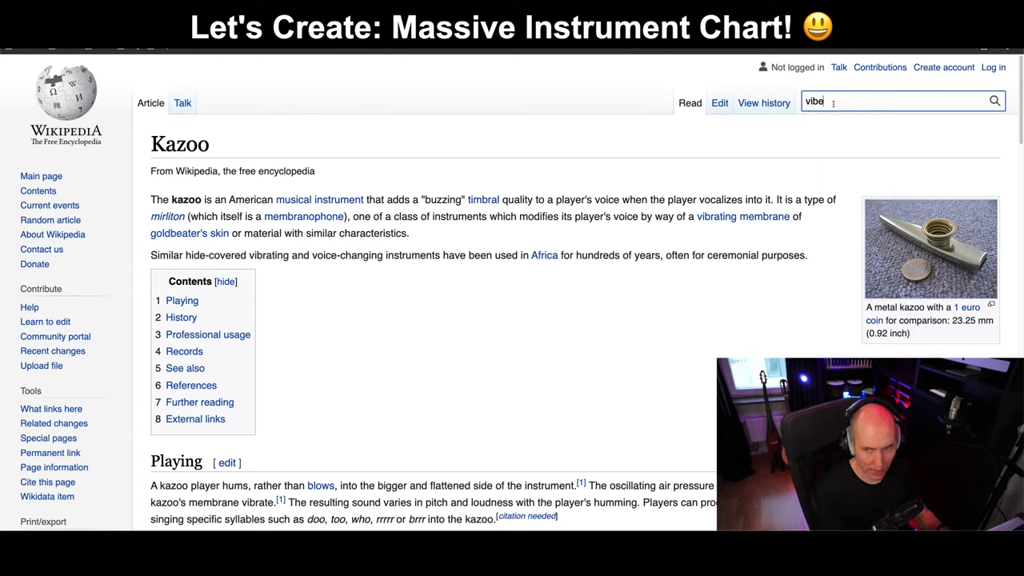
type("s musical instrument")
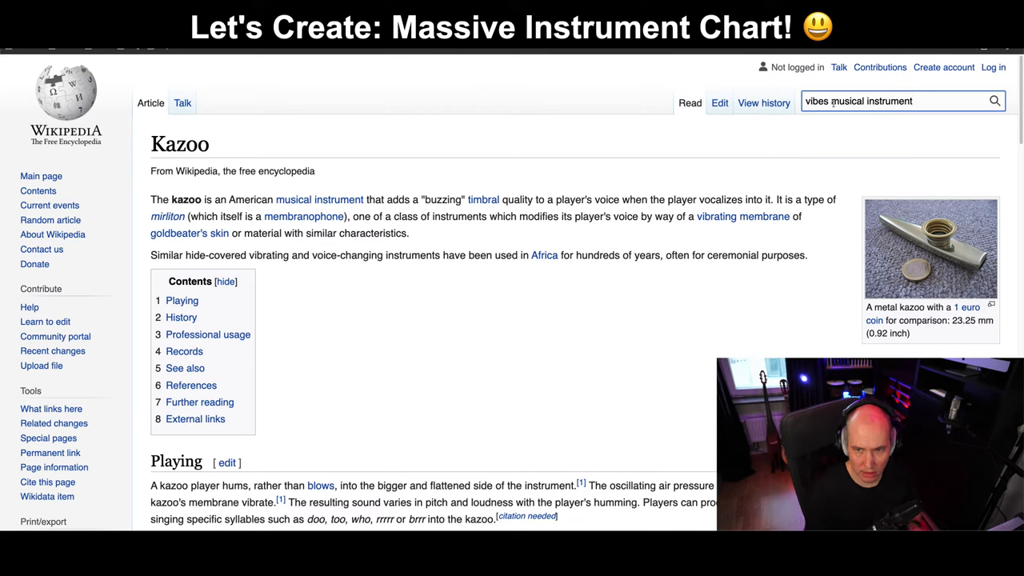
key("Return")
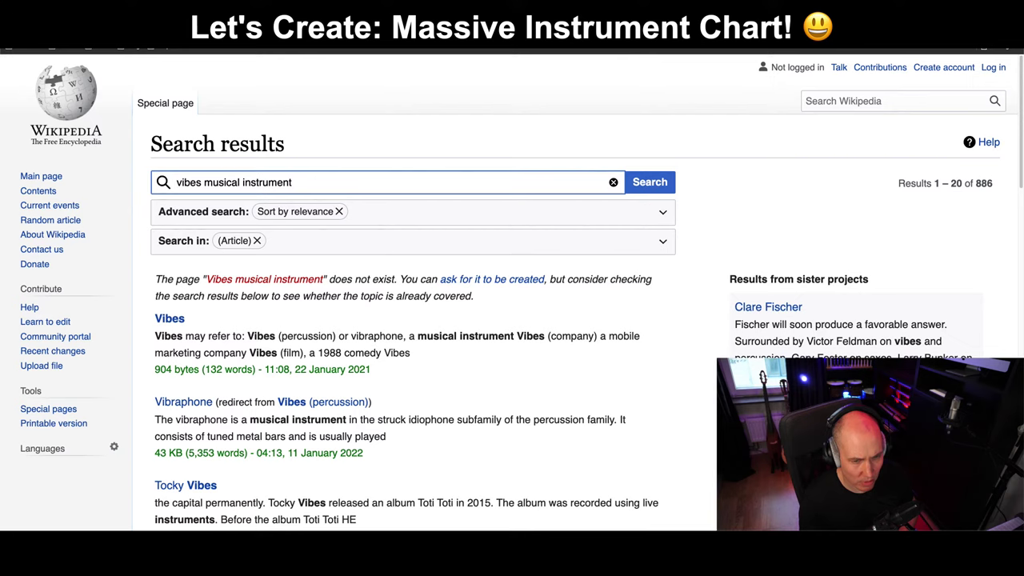
Return to Logic Pro and browse the library's Keyboards, Mallet and Orchestral categories, opening the orchestral Brass sounds.
key("super+Tab")
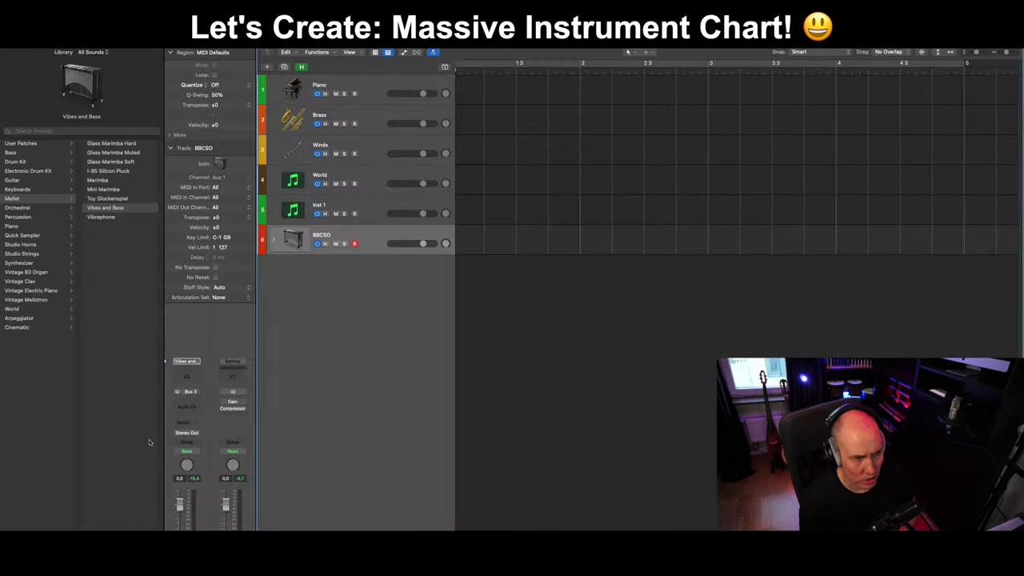
left_click(33, 192)
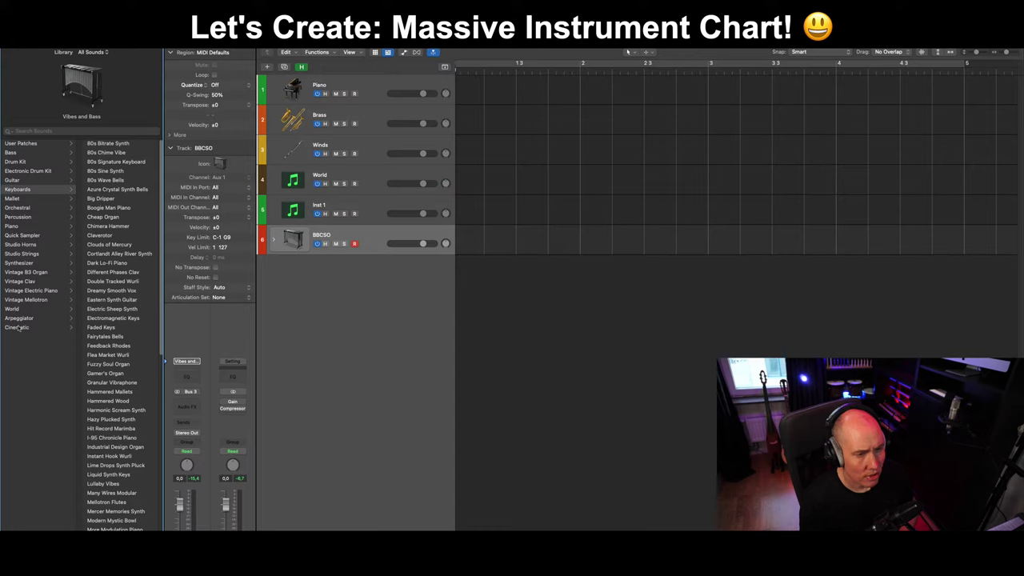
left_click(30, 200)
left_click(29, 209)
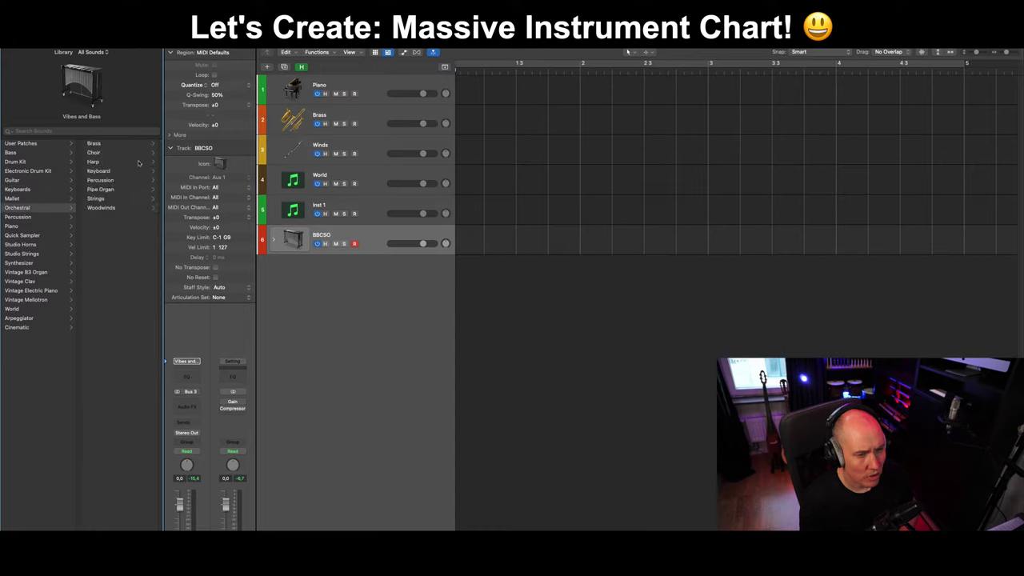
left_click(119, 145)
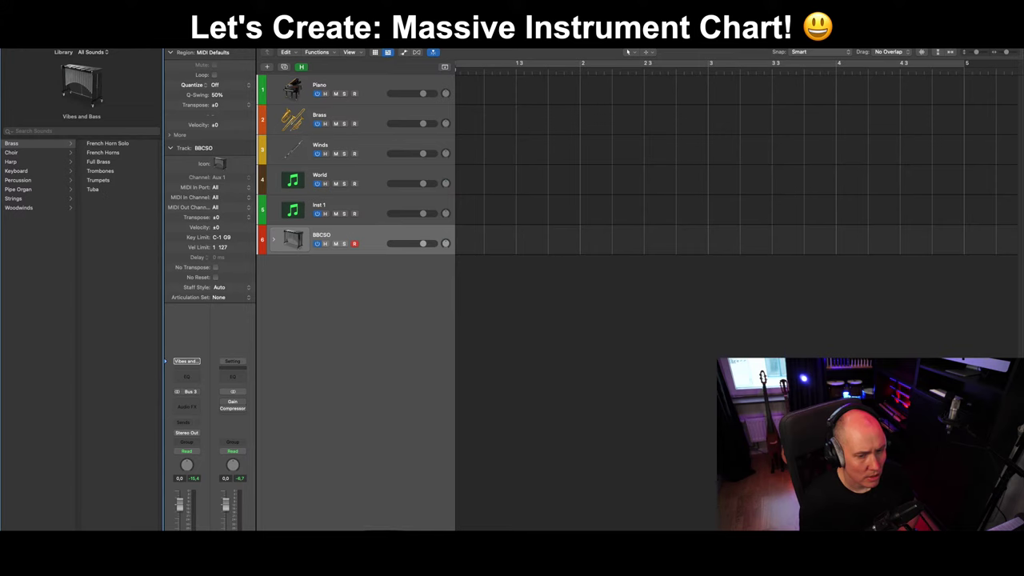
Switch to Notes and add a bulleted entry "Strings" as the first item under the STRINGS heading.
key("super+Tab")
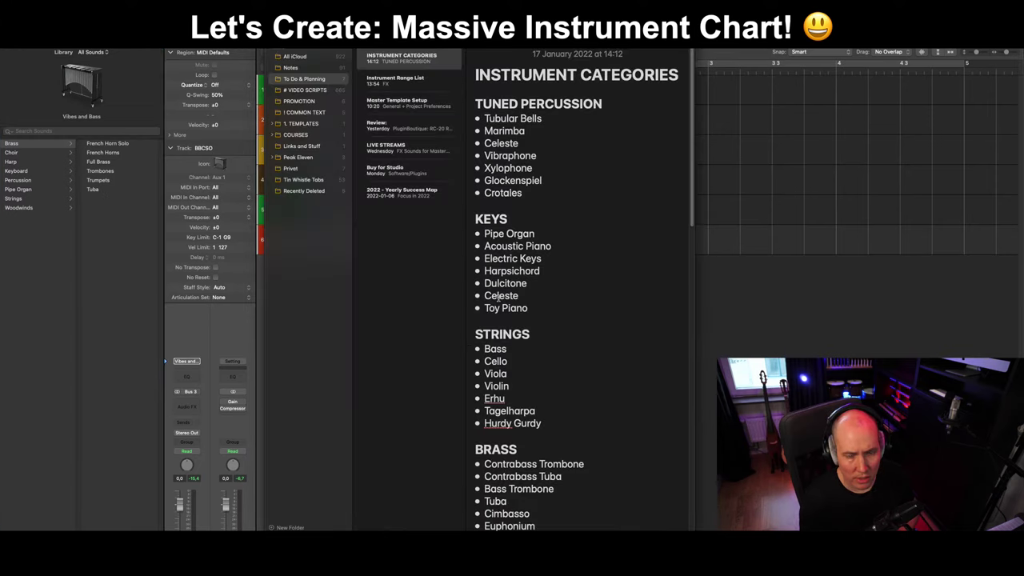
scroll(534, 346, "down", 5)
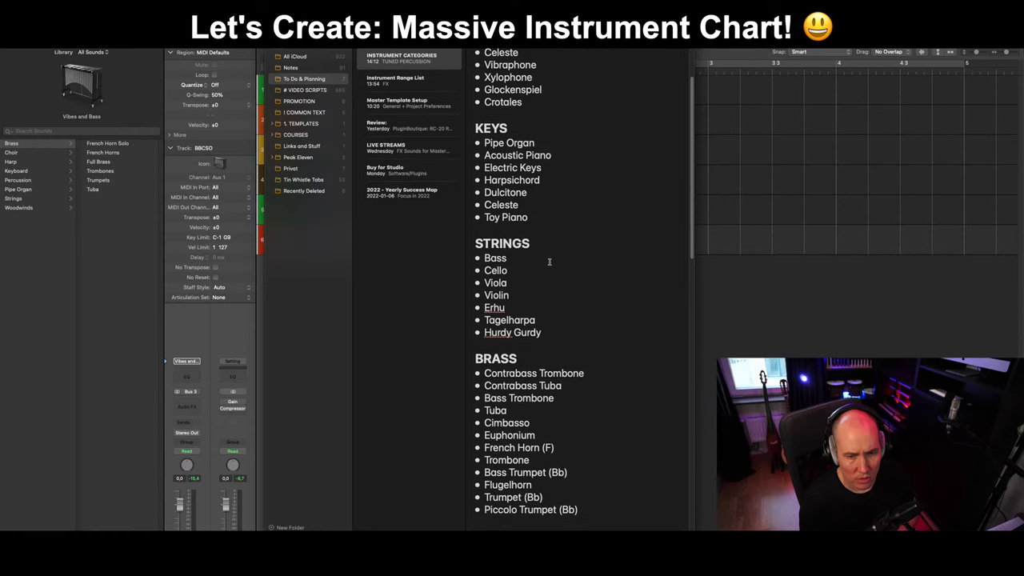
left_click(540, 242)
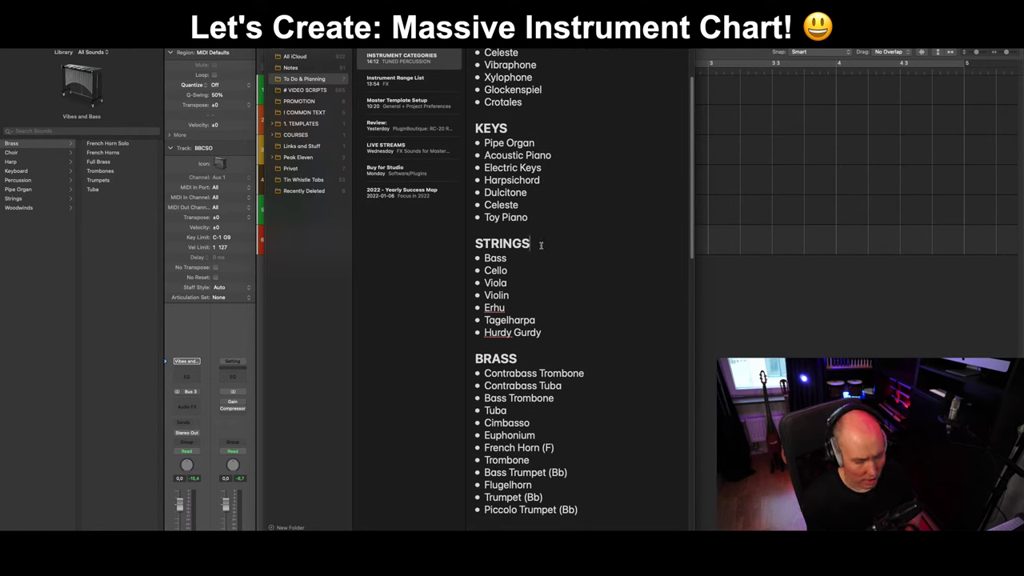
key("Return")
key("shift+super+7")
type("S")
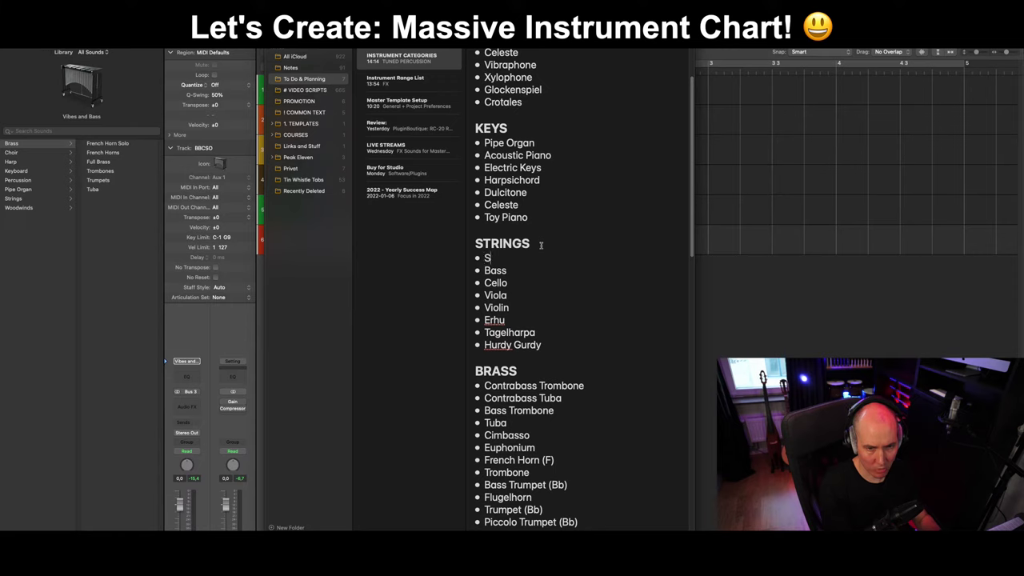
type("tr")
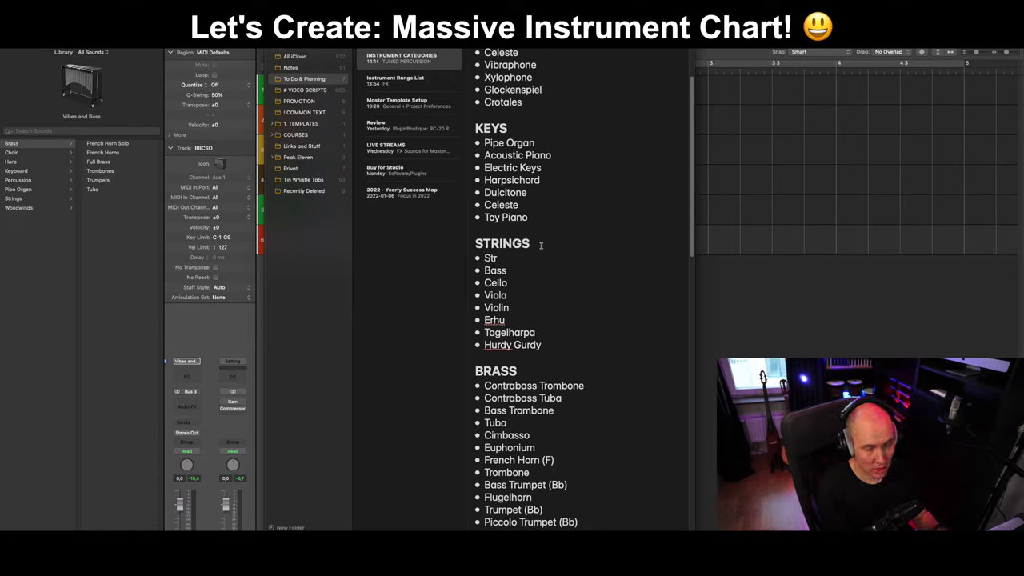
type("ings")
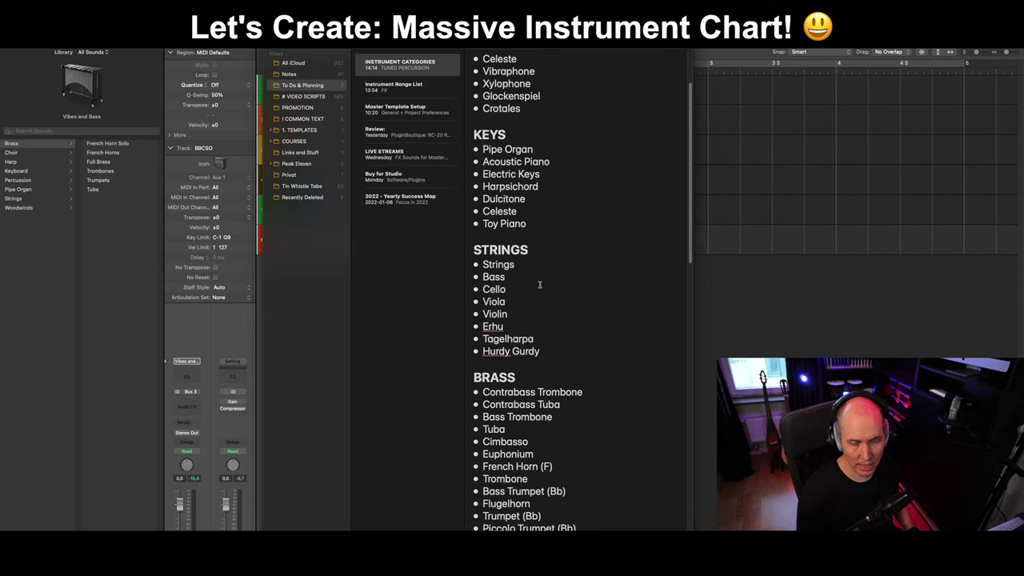
left_click(559, 261)
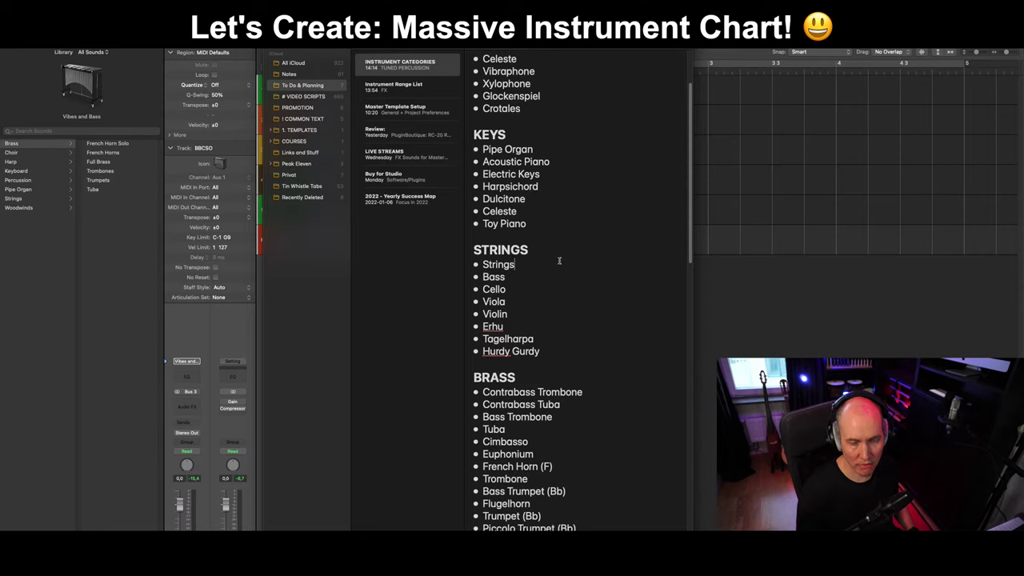
Review the note's category headings and the instruments listed under TUNED PERCUSSION, KEYS and STRINGS.
left_click_drag(691, 197, 685, 244)
scroll(685, 244, "up", 5)
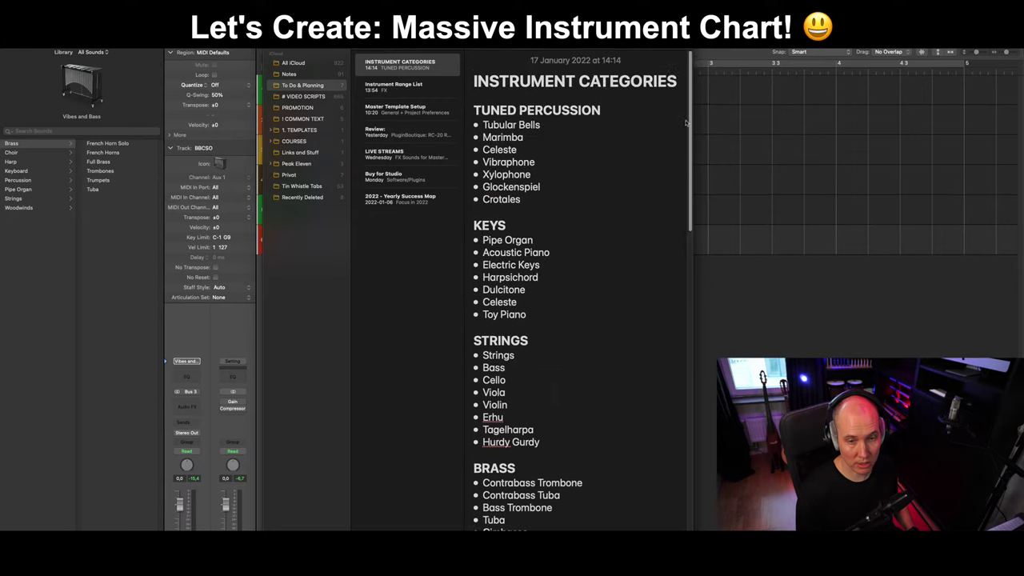
left_click_drag(473, 111, 602, 113)
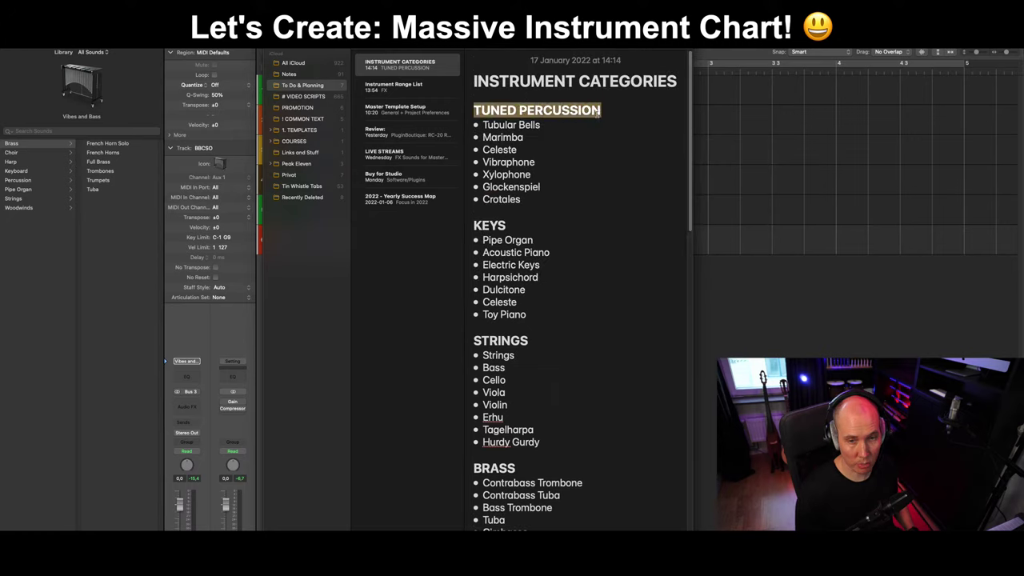
left_click(607, 137)
left_click_drag(510, 232, 472, 227)
left_click(519, 253)
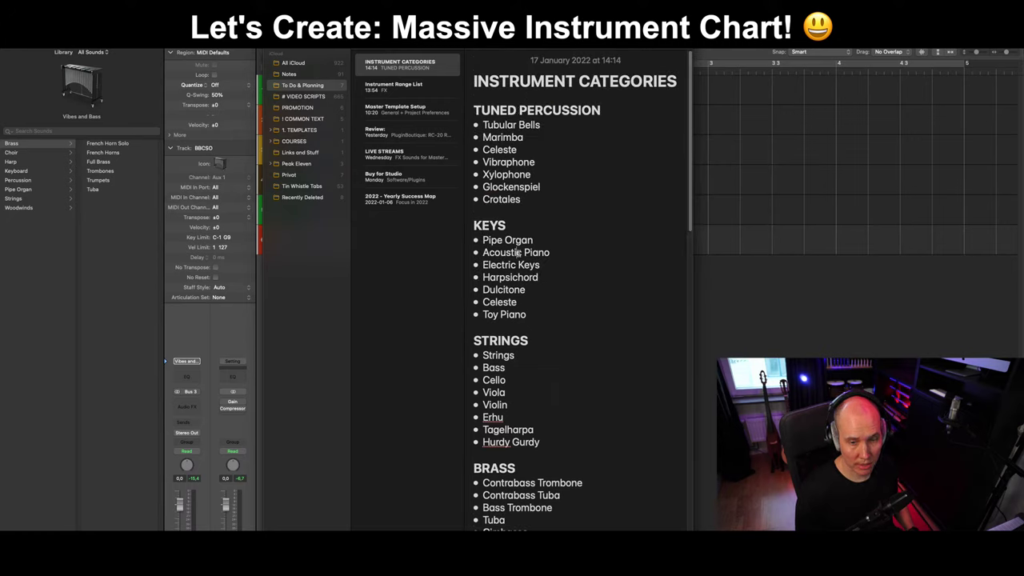
left_click_drag(487, 127, 525, 203)
left_click(500, 141)
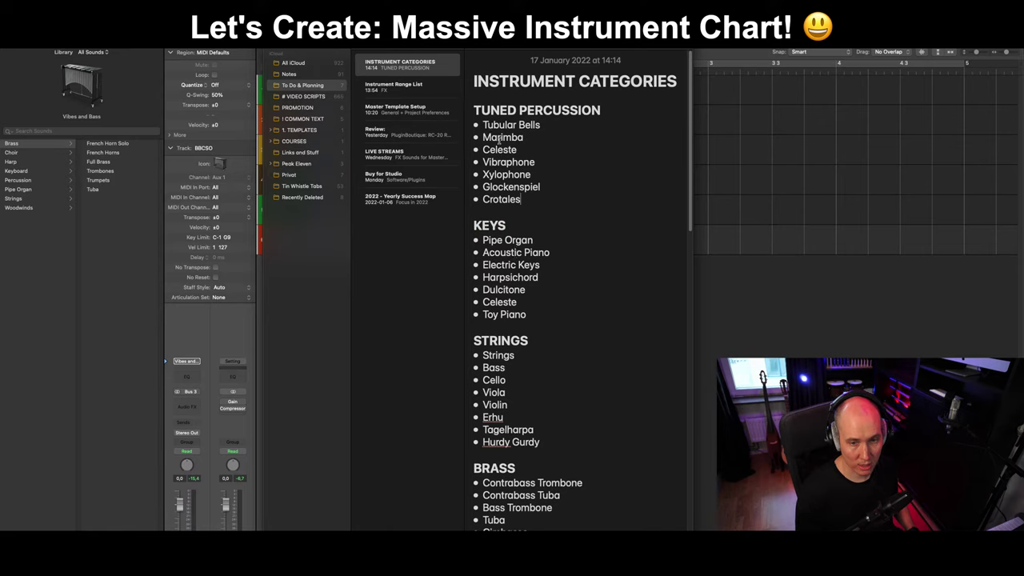
scroll(503, 265, "down", 1)
scroll(502, 262, "down", 2)
scroll(547, 263, "down", 3)
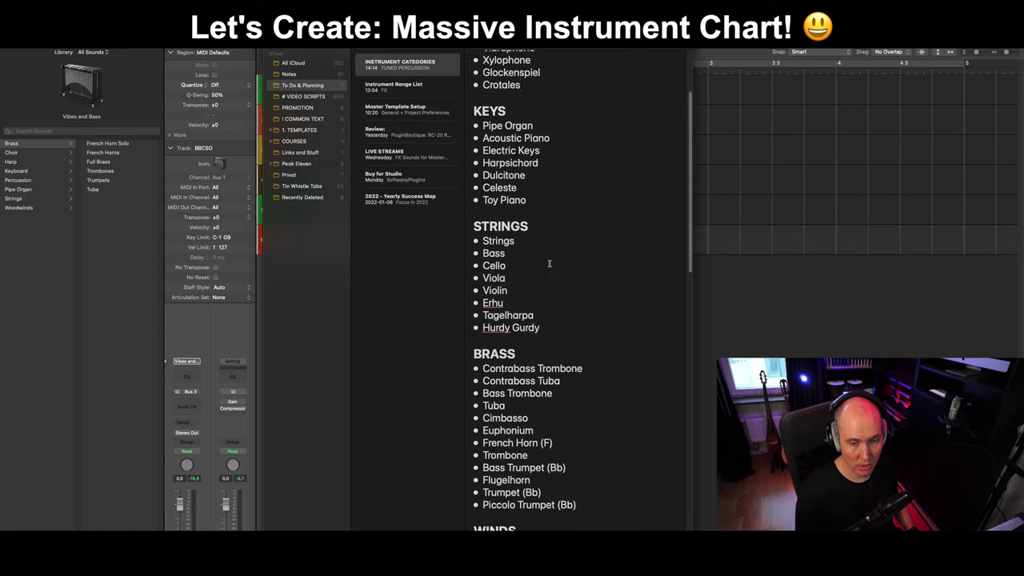
left_click_drag(687, 195, 684, 130)
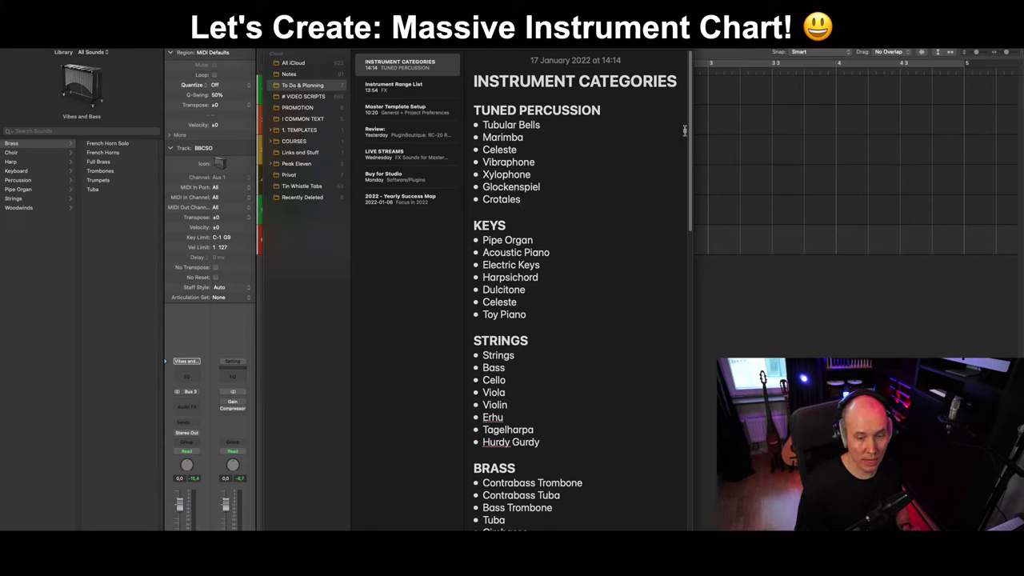
Examine the STRINGS entries Erhu, Tagelharpa and Hurdy Gurdy, and return to the TUNED PERCUSSION heading.
scroll(693, 148, "down", 2)
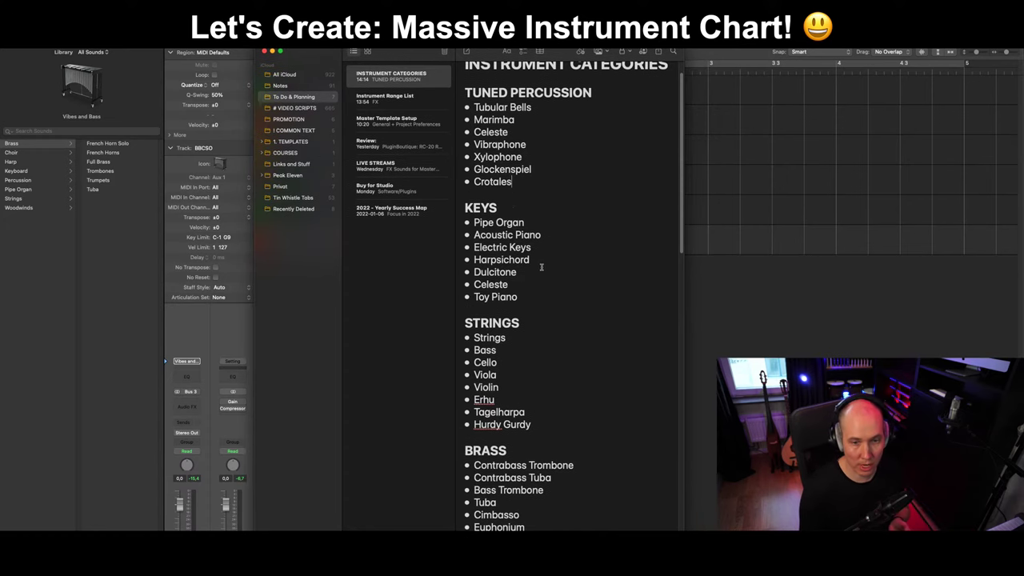
scroll(549, 269, "down", 2)
scroll(507, 279, "down", 5)
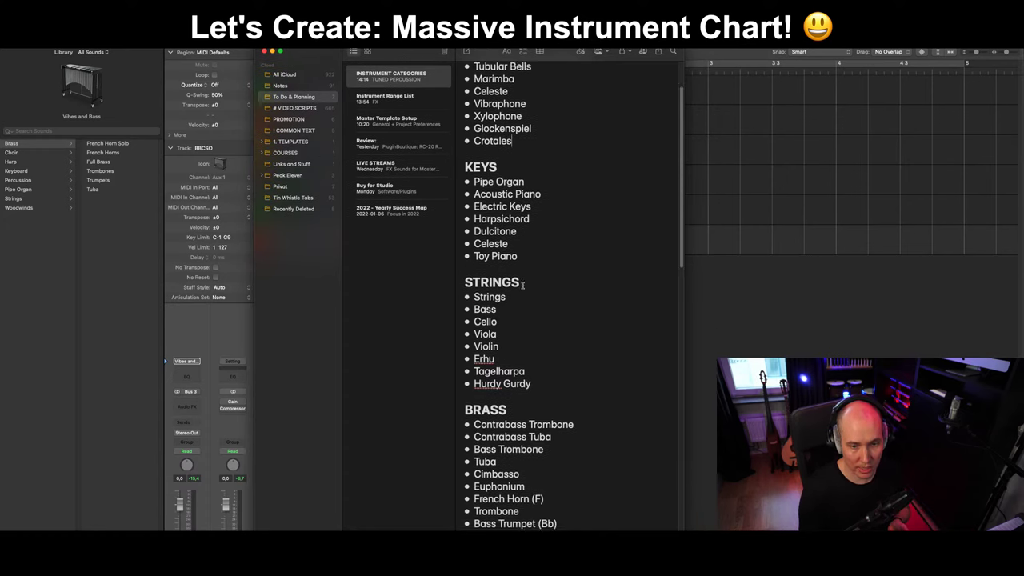
scroll(497, 278, "down", 1)
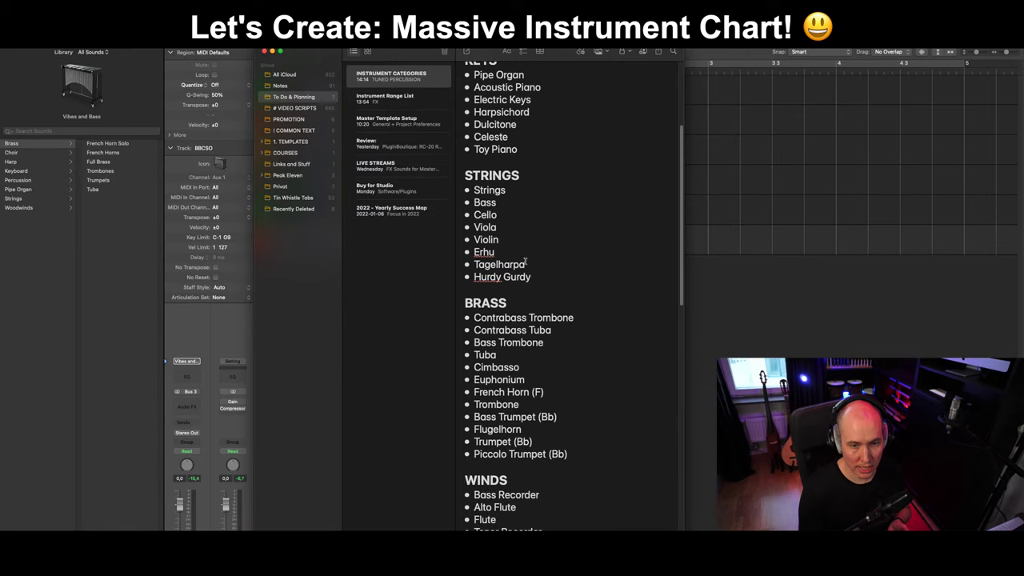
double_click(491, 256)
left_click(531, 277)
left_click_drag(529, 283, 460, 285)
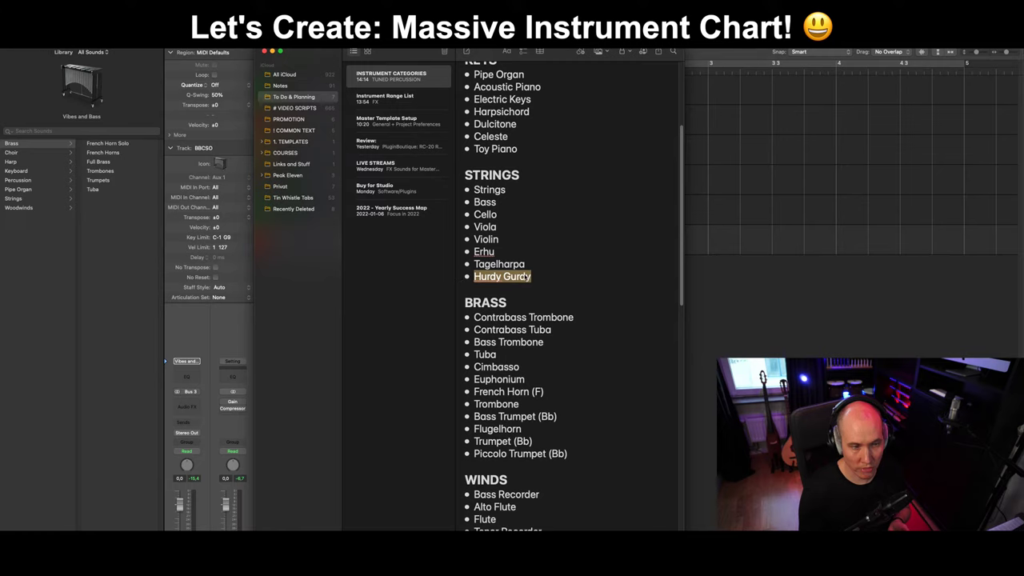
left_click(527, 279)
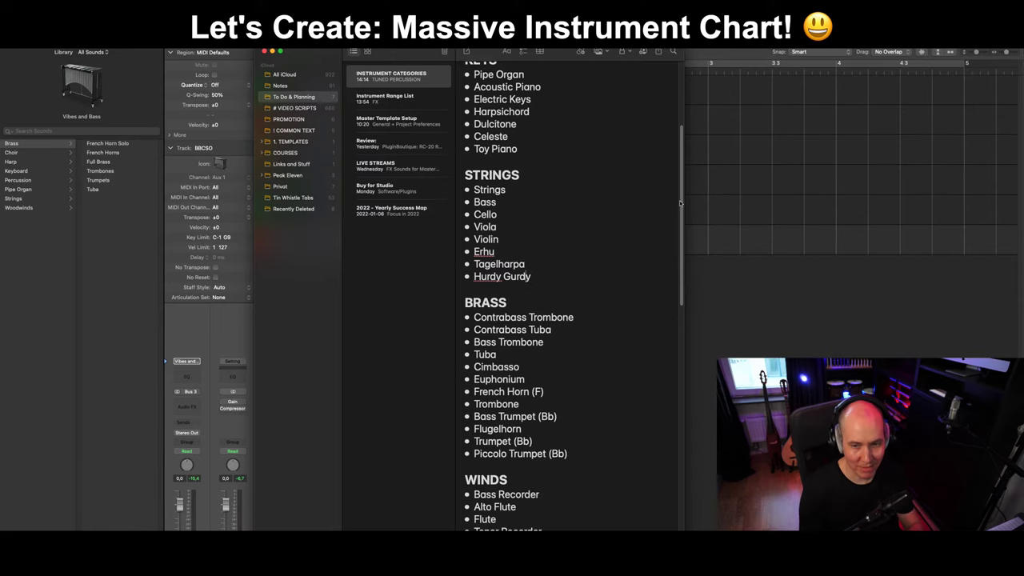
left_click_drag(682, 203, 691, 89)
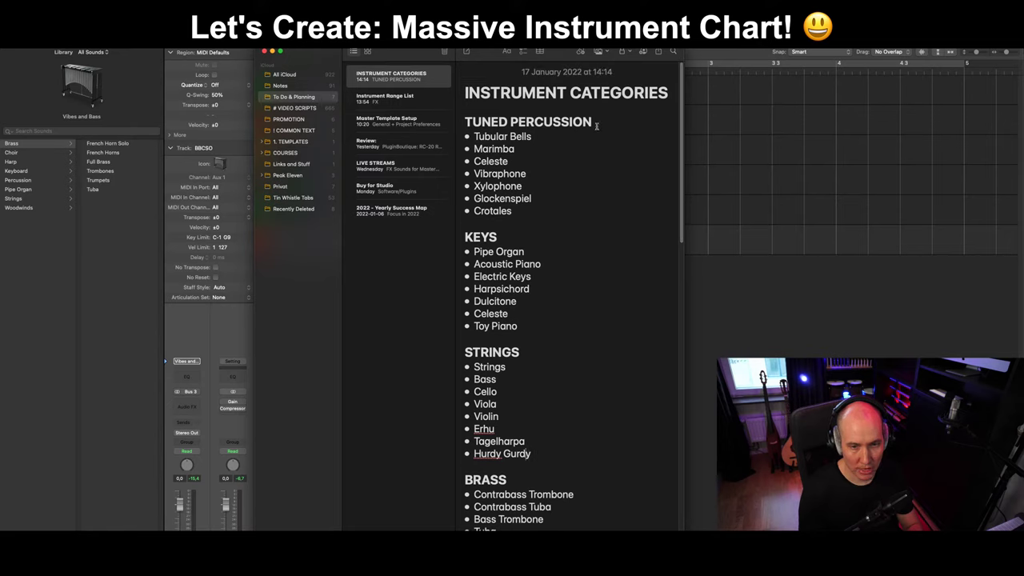
left_click_drag(597, 126, 472, 128)
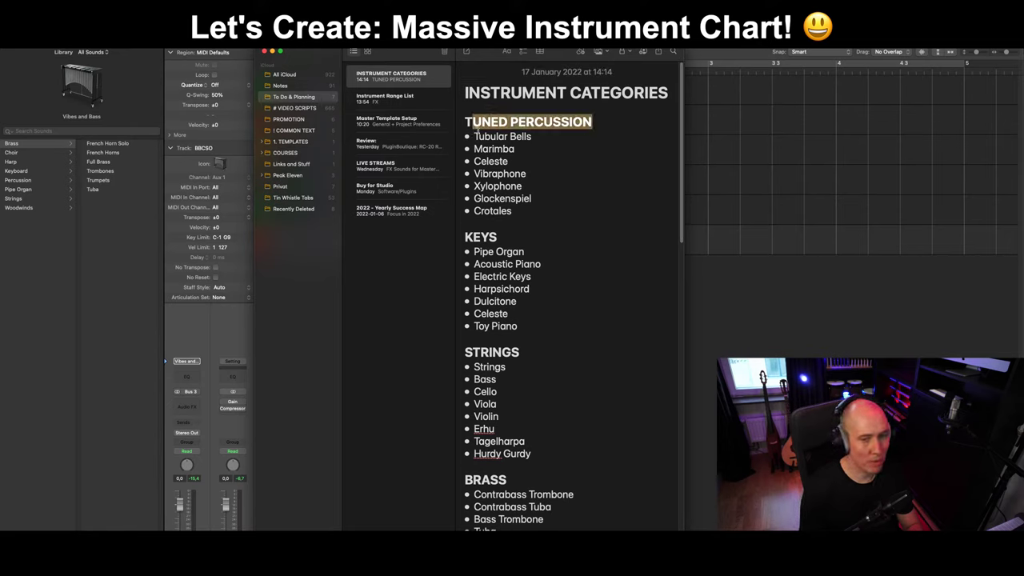
left_click(474, 126)
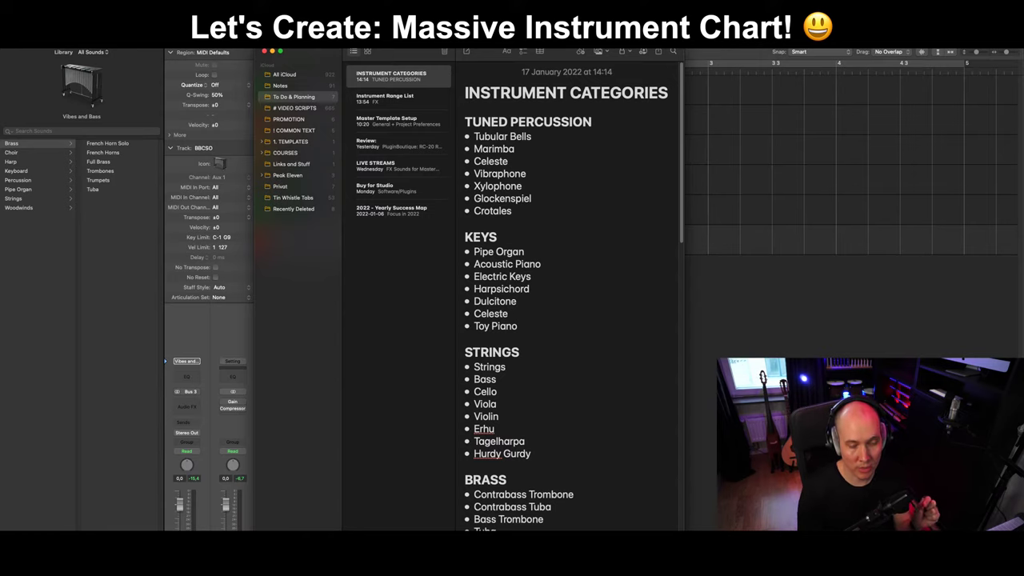
Switch to the browser and look over the subcategories of Wikipedia's "Musical instruments" category.
key("super+Tab")
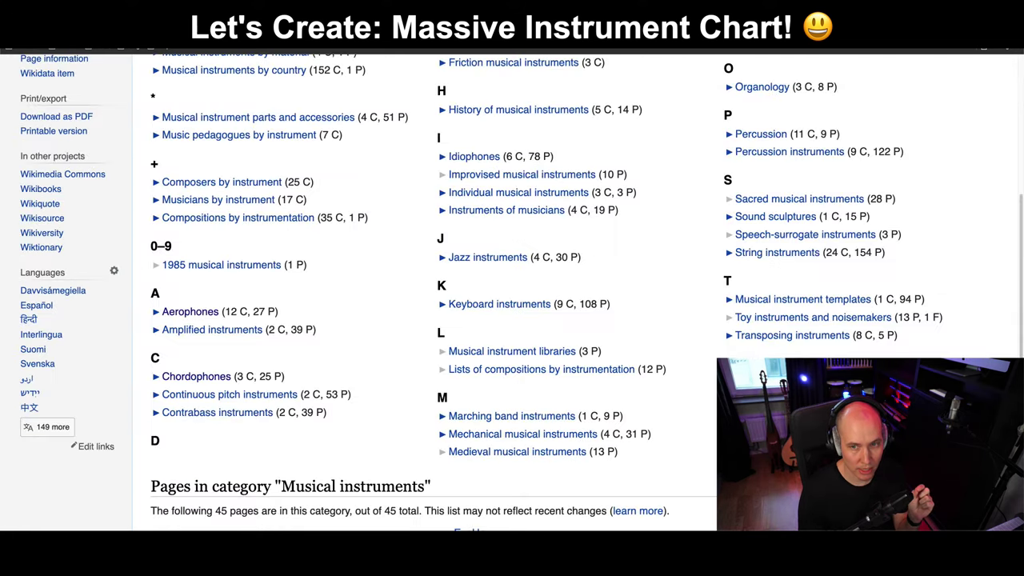
scroll(392, 402, "up", 2)
scroll(303, 416, "down", 2)
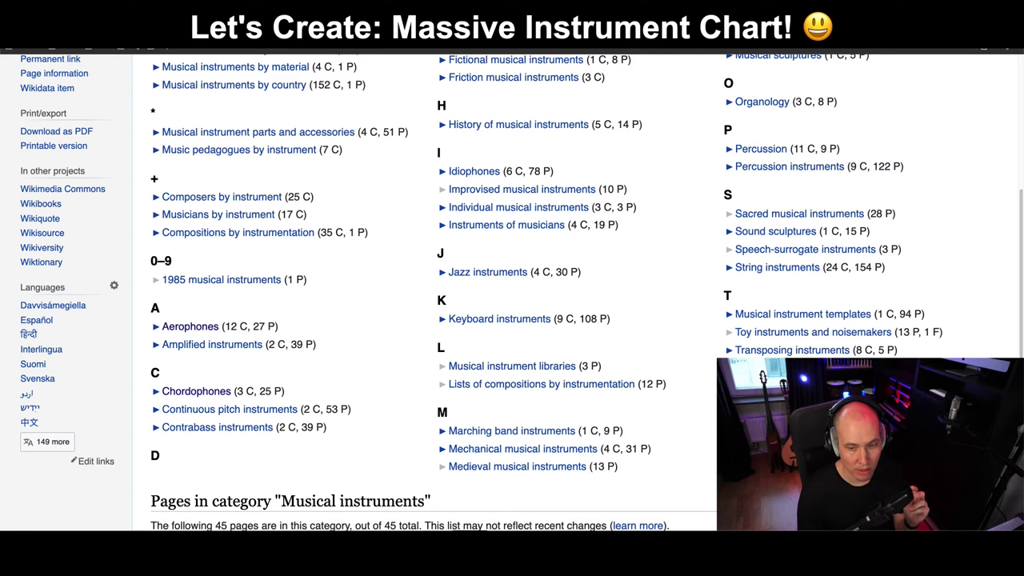
Switch back to Notes and read through the instrument list from TUNED PERCUSSION down to BRASS.
key("super+Tab")
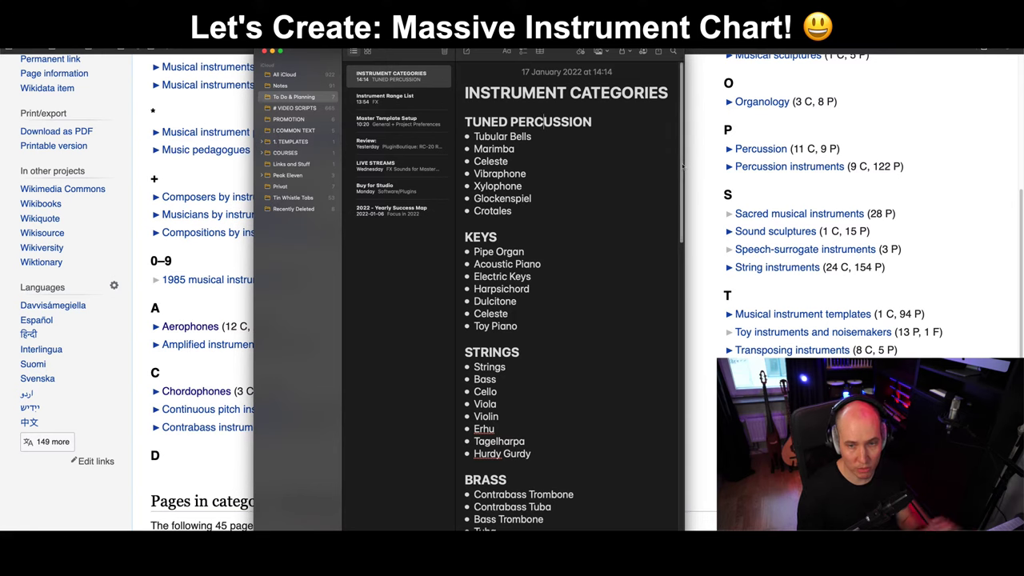
scroll(682, 167, "down", 1)
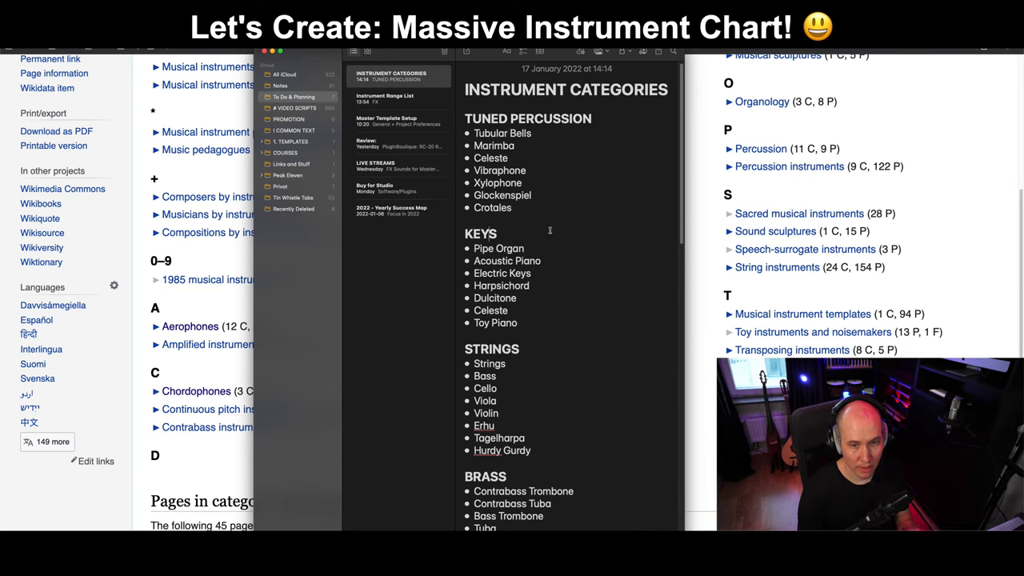
scroll(683, 208, "down", 3)
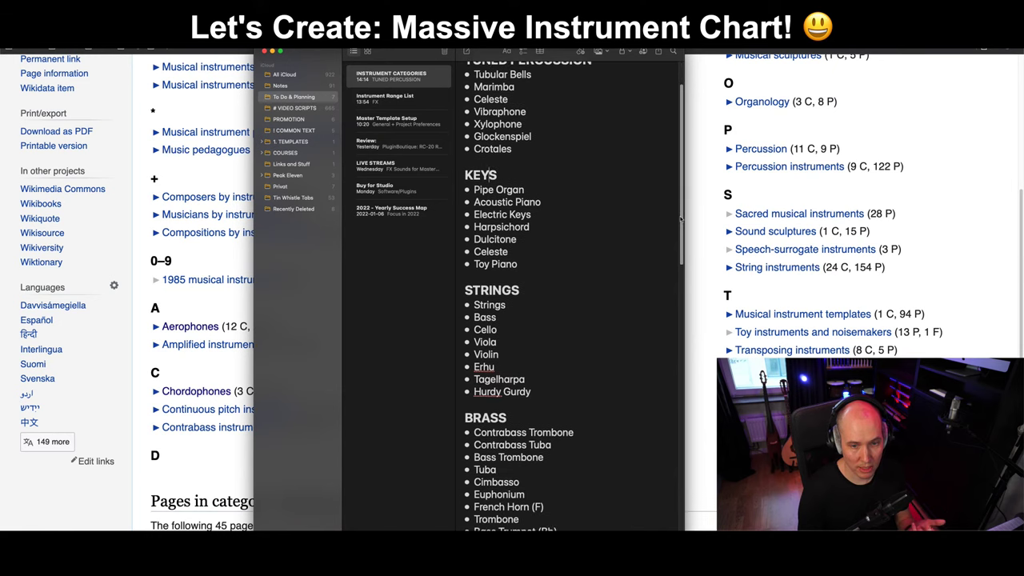
scroll(681, 218, "down", 3)
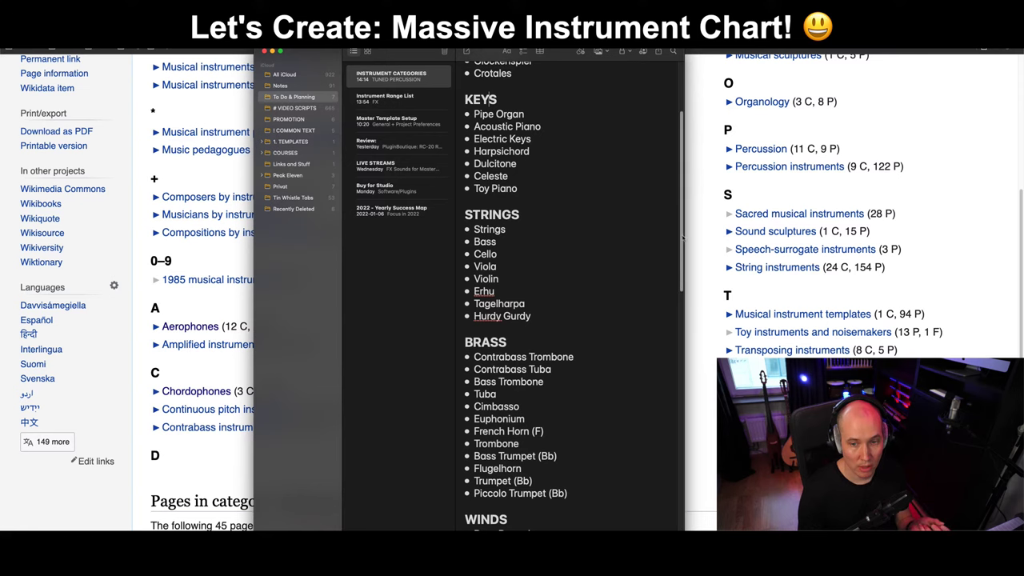
Read through the note's BRASS, WINDS and VOICE instrument lists.
left_click_drag(683, 238, 687, 324)
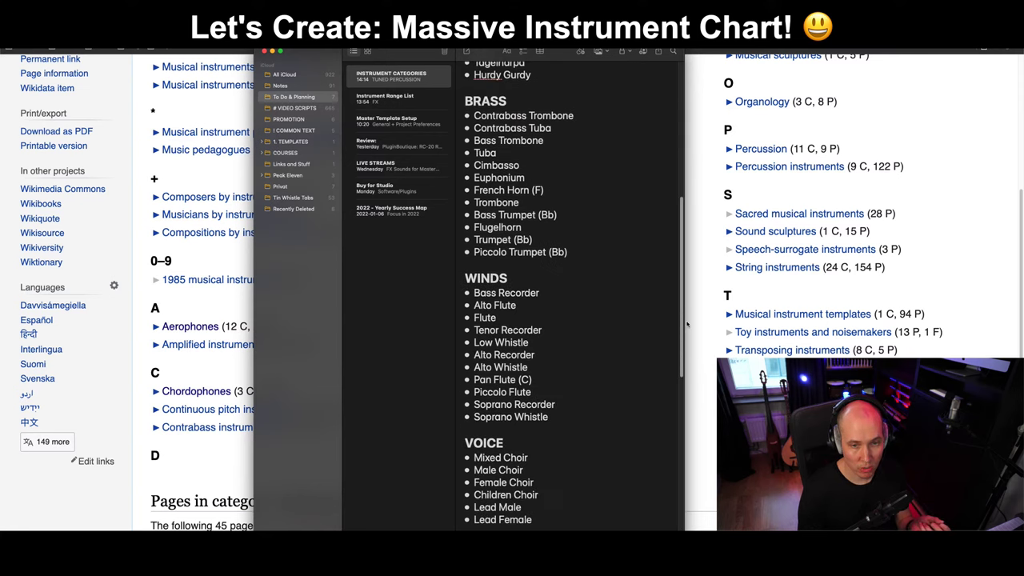
scroll(685, 323, "down", 1)
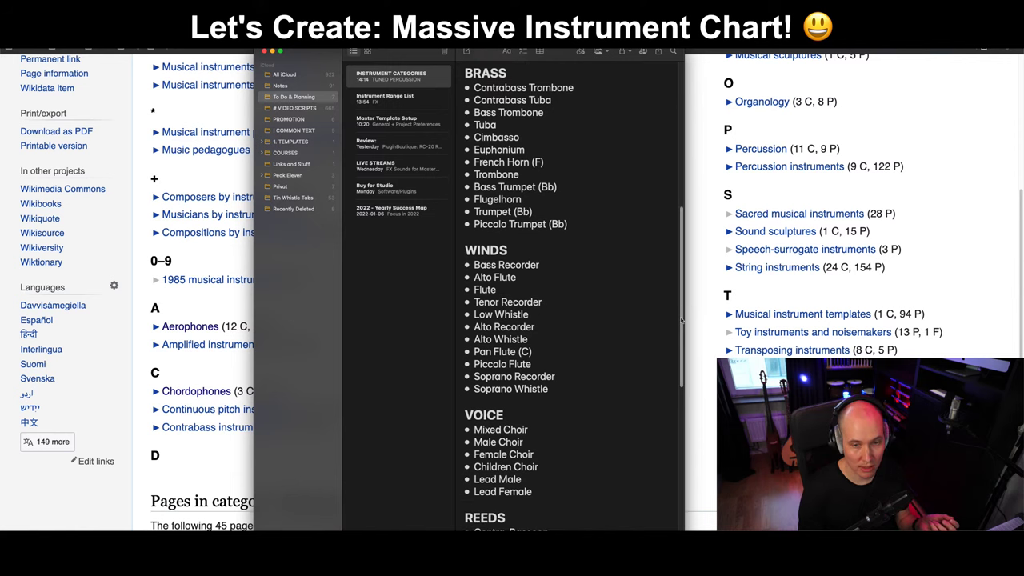
scroll(682, 320, "up", 1)
scroll(682, 317, "up", 1)
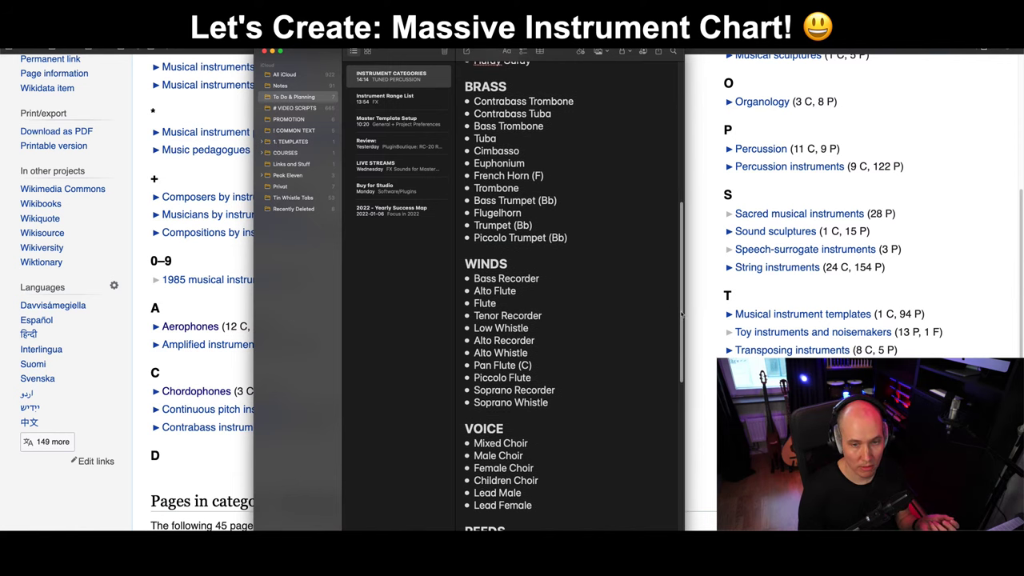
left_click(516, 95)
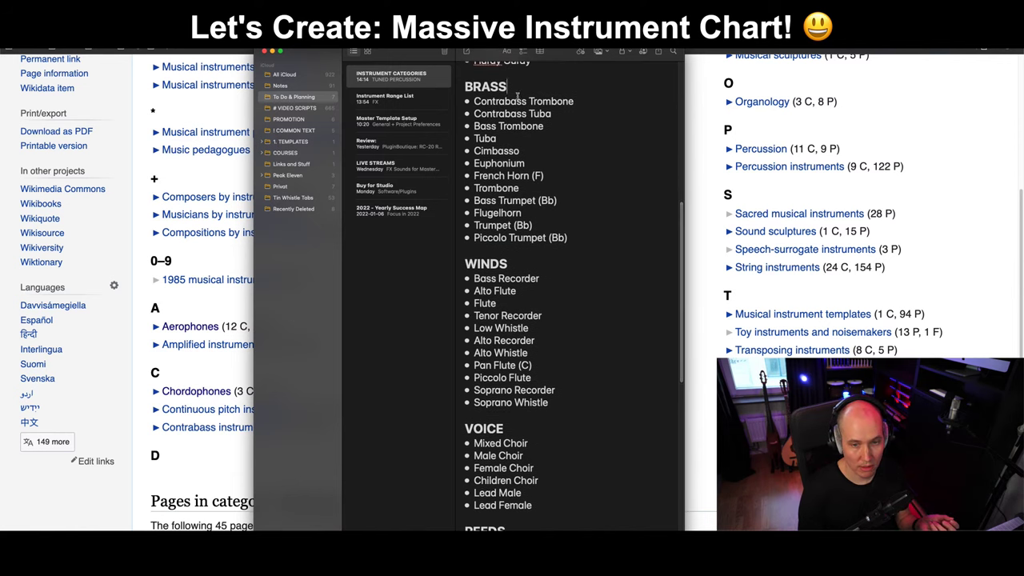
left_click(510, 266)
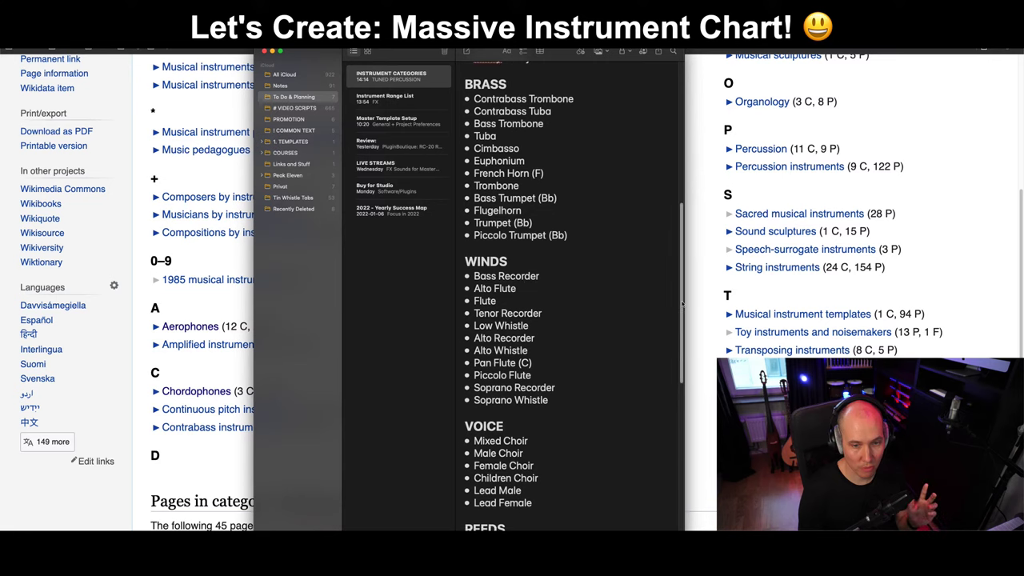
left_click_drag(682, 302, 683, 306)
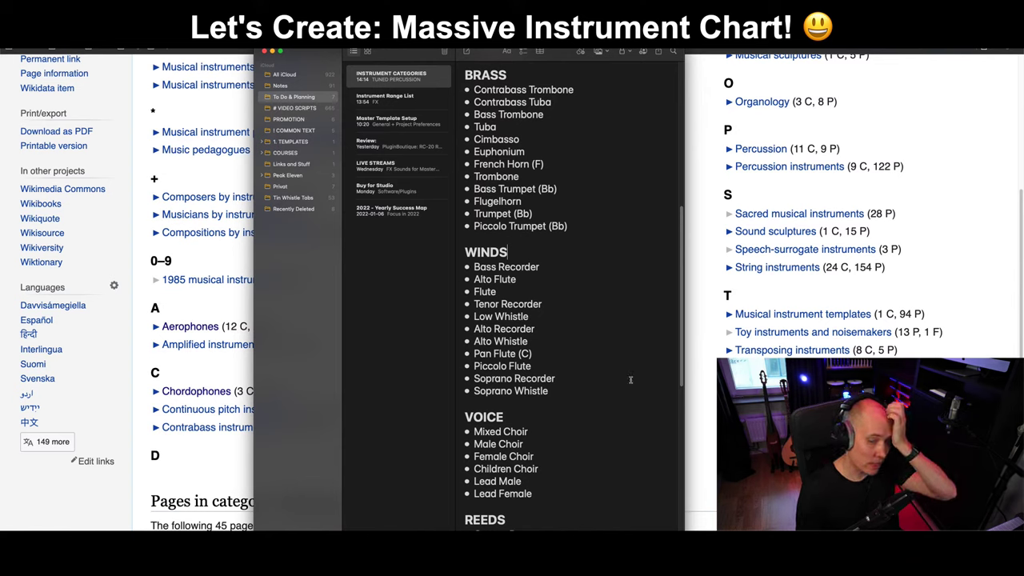
Add the entry "Ocarino" to the WINDS list between Pan Flute (C) and Piccolo Flute.
left_click(533, 344)
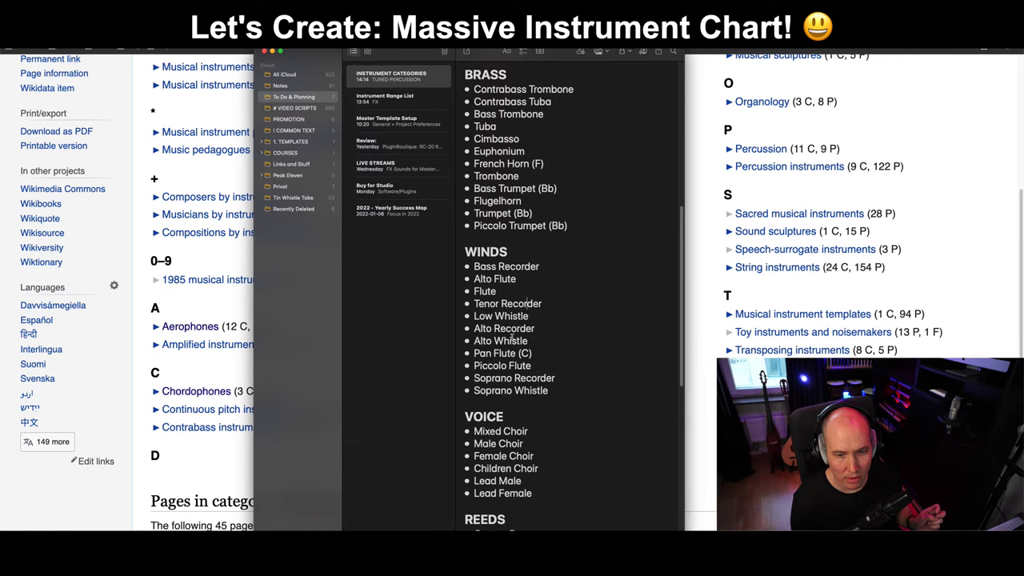
left_click(546, 369)
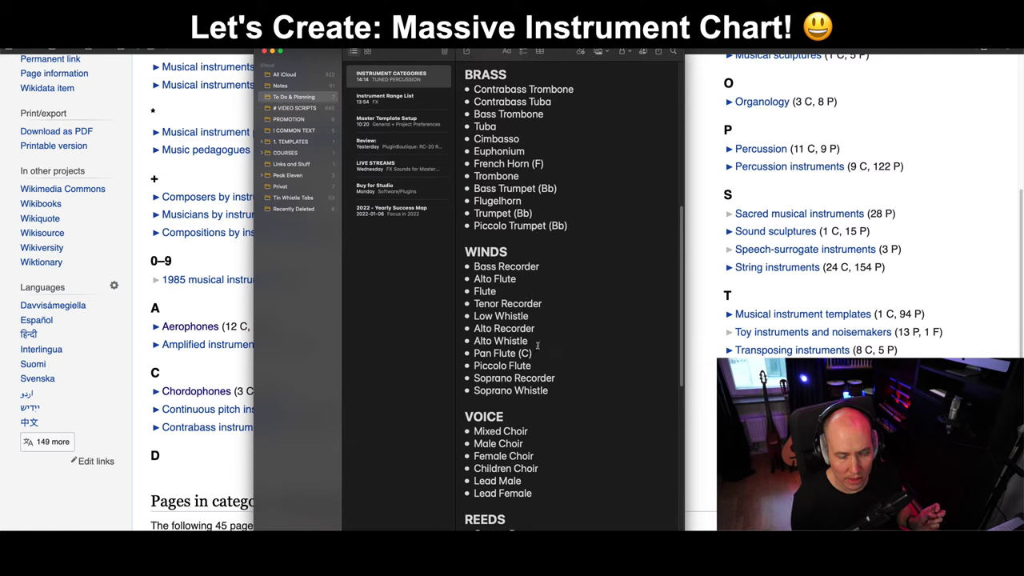
left_click(539, 357)
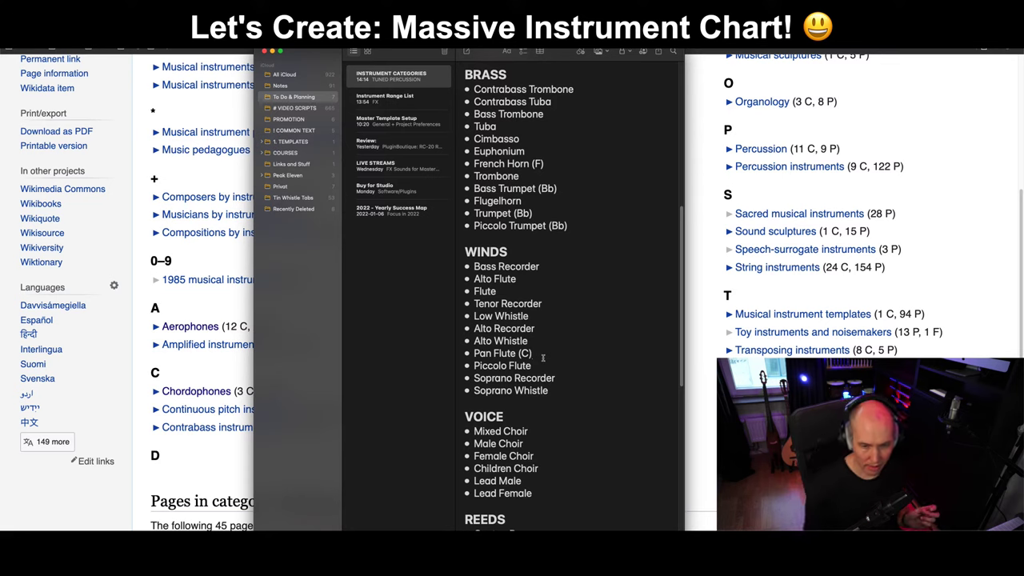
key("Return")
type("Oc")
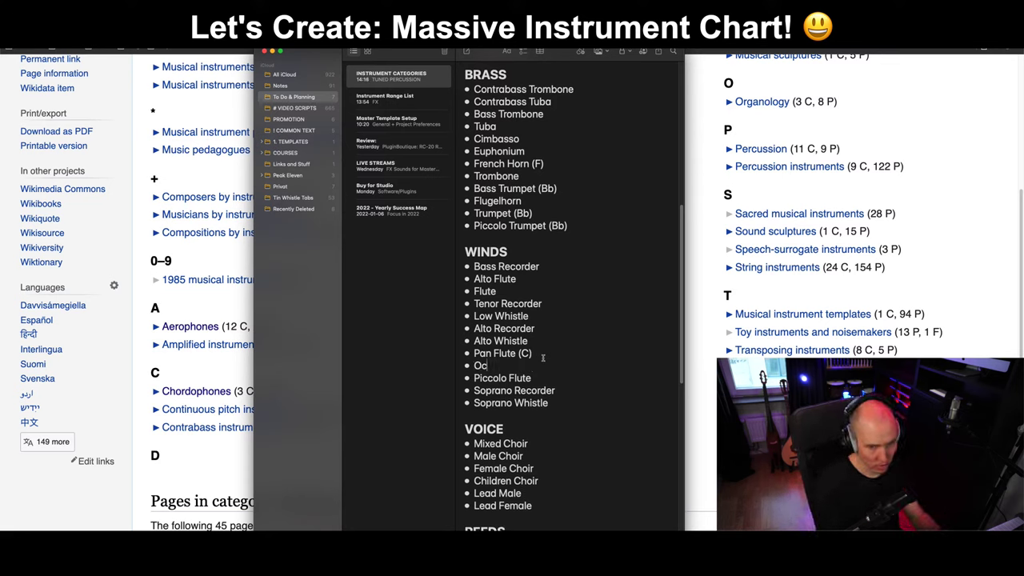
key("BackSpace")
key("BackSpace")
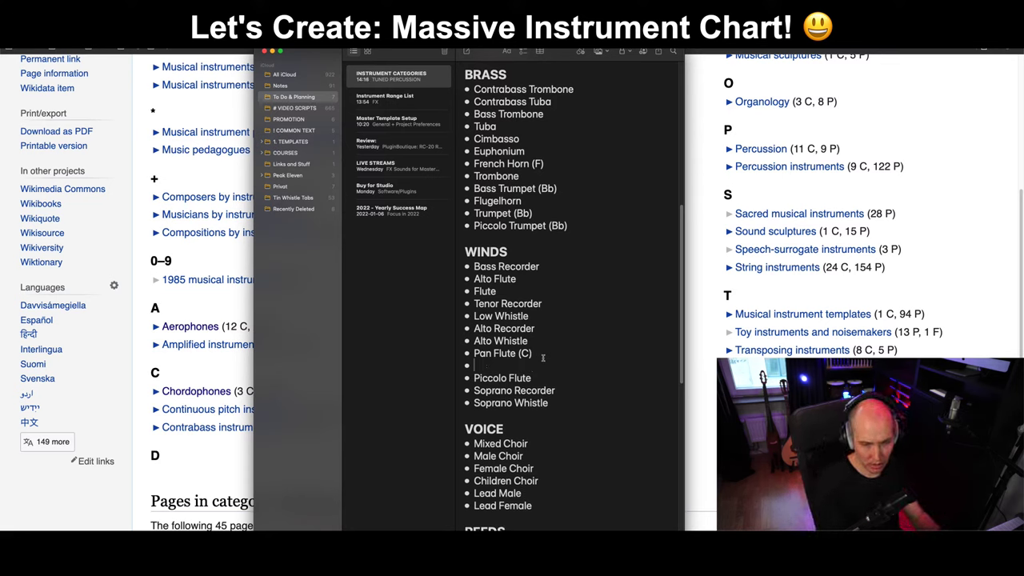
type("Ocra")
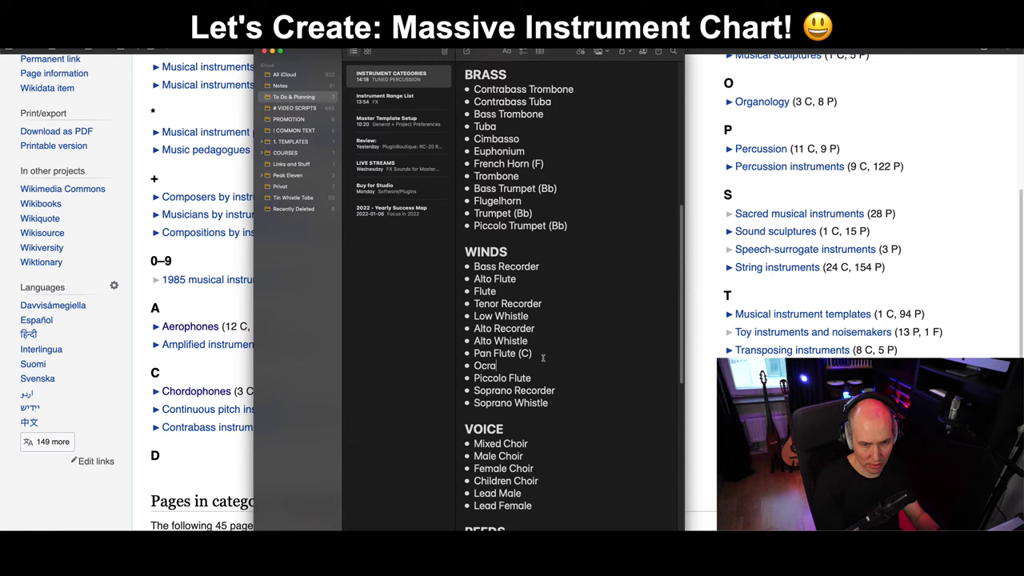
key("BackSpace")
key("BackSpace")
type("arino")
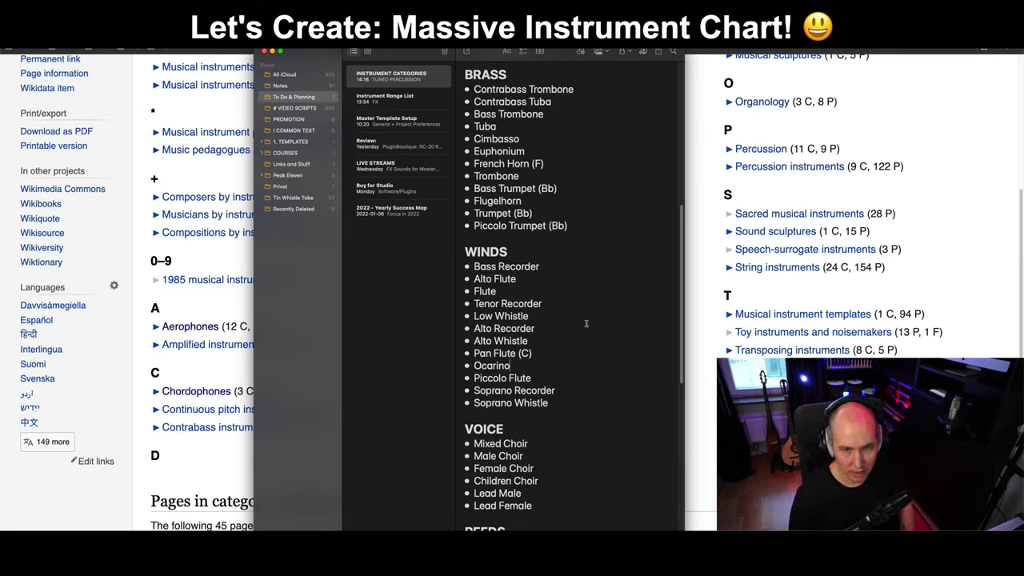
Check the remaining WINDS entries down to Soprano Whistle.
left_click_drag(558, 54, 551, 56)
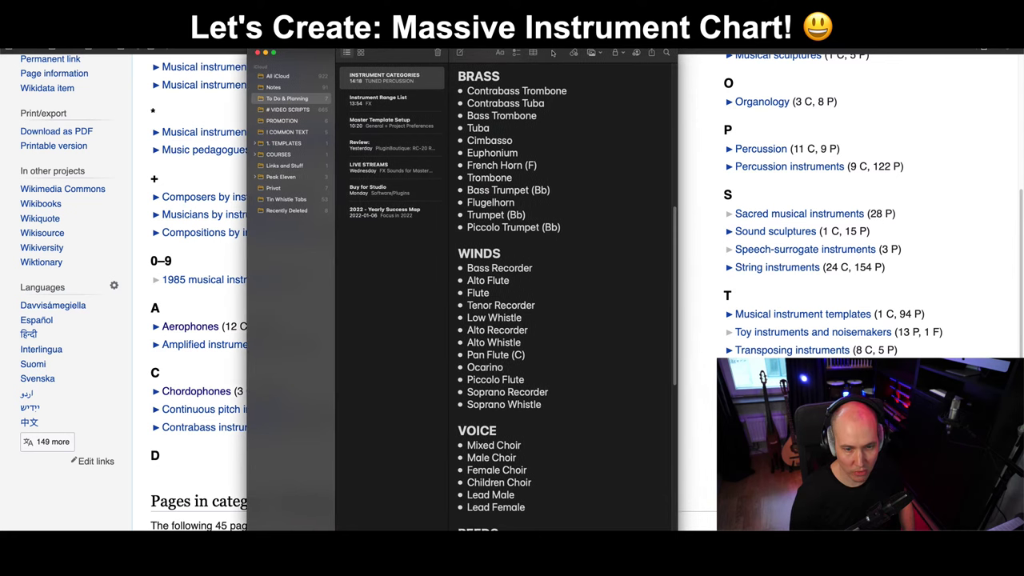
scroll(673, 292, "down", 2)
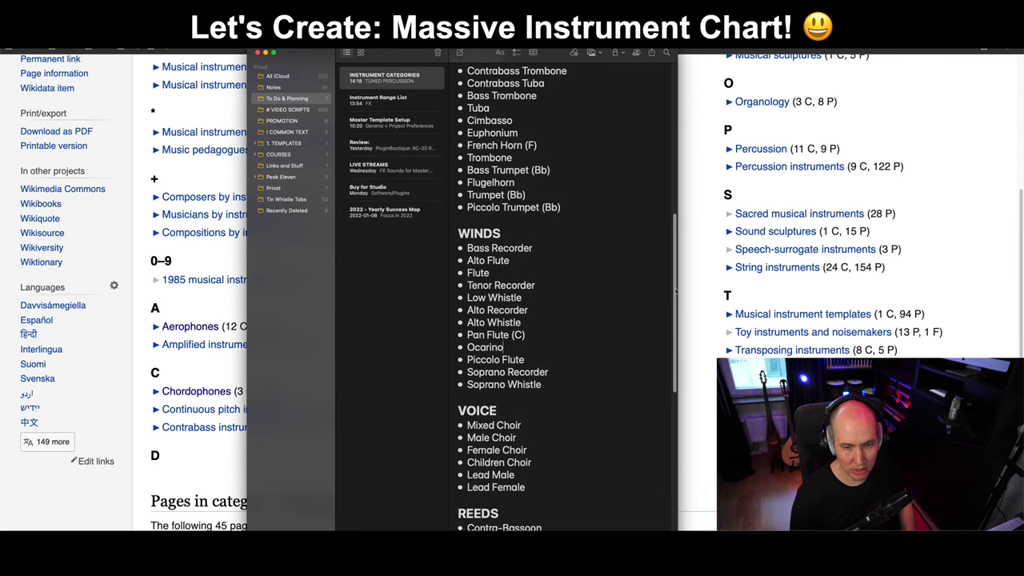
scroll(676, 294, "down", 1)
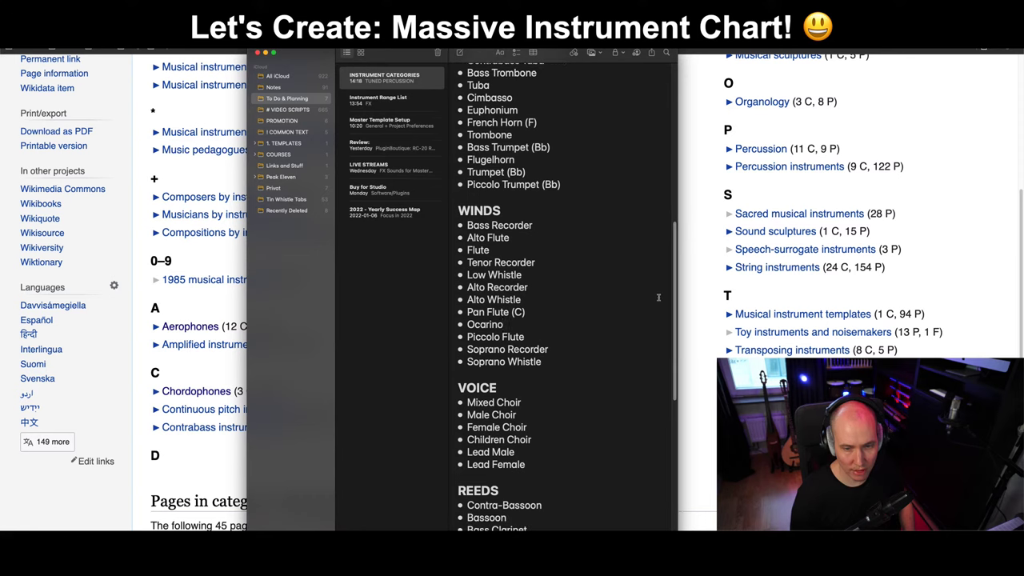
left_click(552, 366)
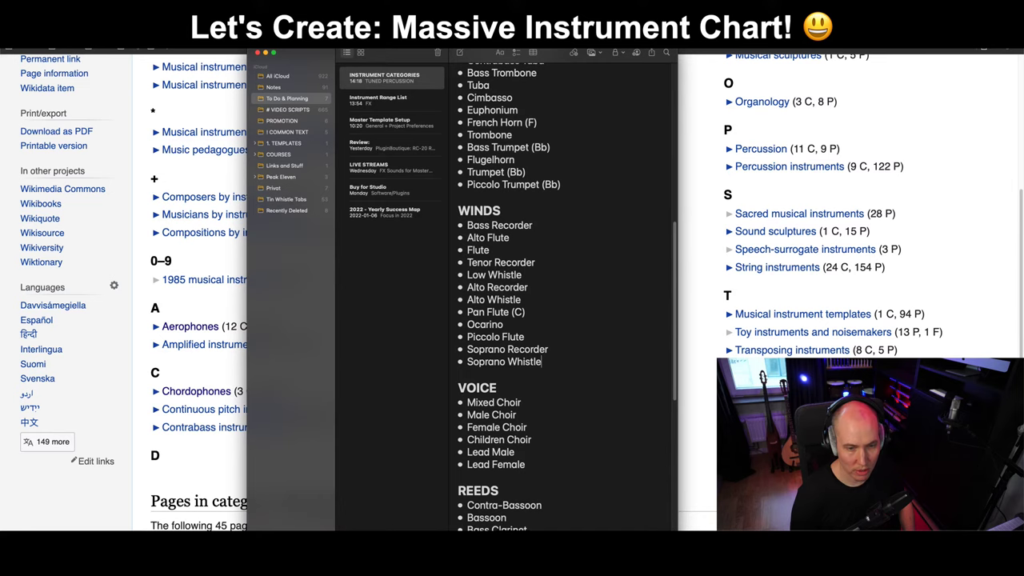
Switch to Logic Pro and close and reopen the Library to view the sound categories for the BBCSO track.
key("super+Tab")
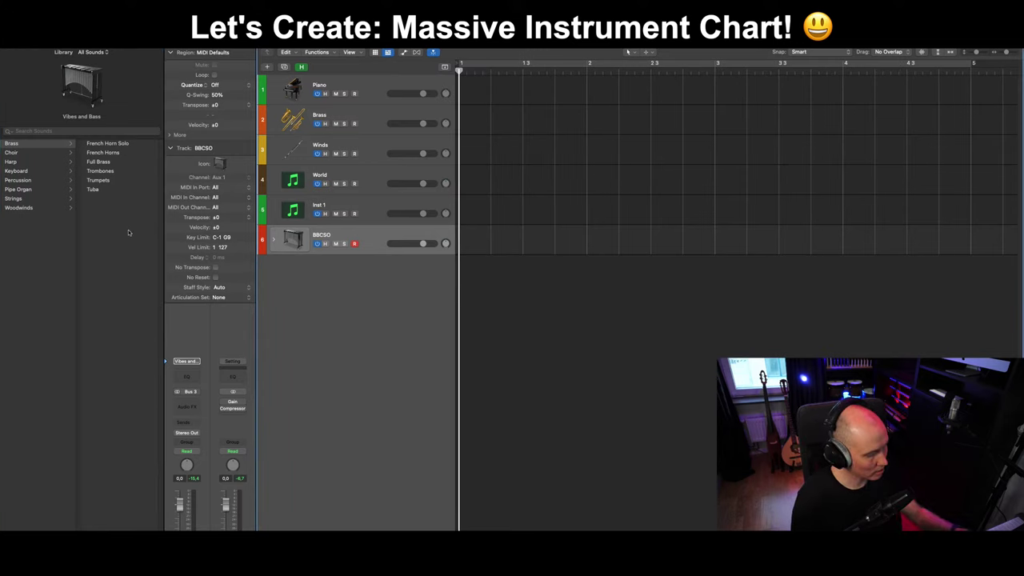
key("y")
key("y")
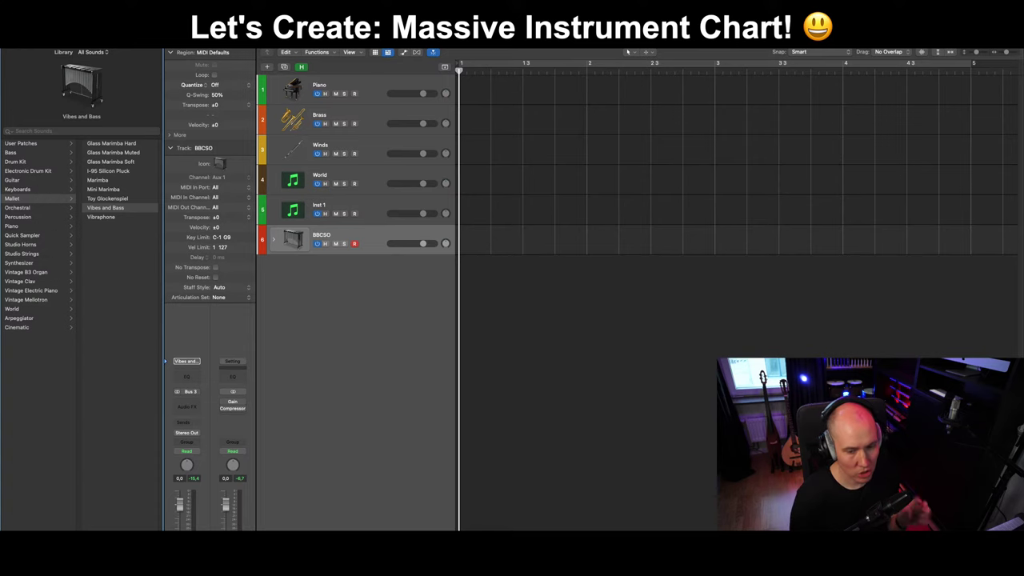
Switch back to Notes and examine the TUNED PERCUSSION entries from Tubular Bells and Marimba to Crotales.
key("super+Tab")
scroll(482, 435, "up", 5)
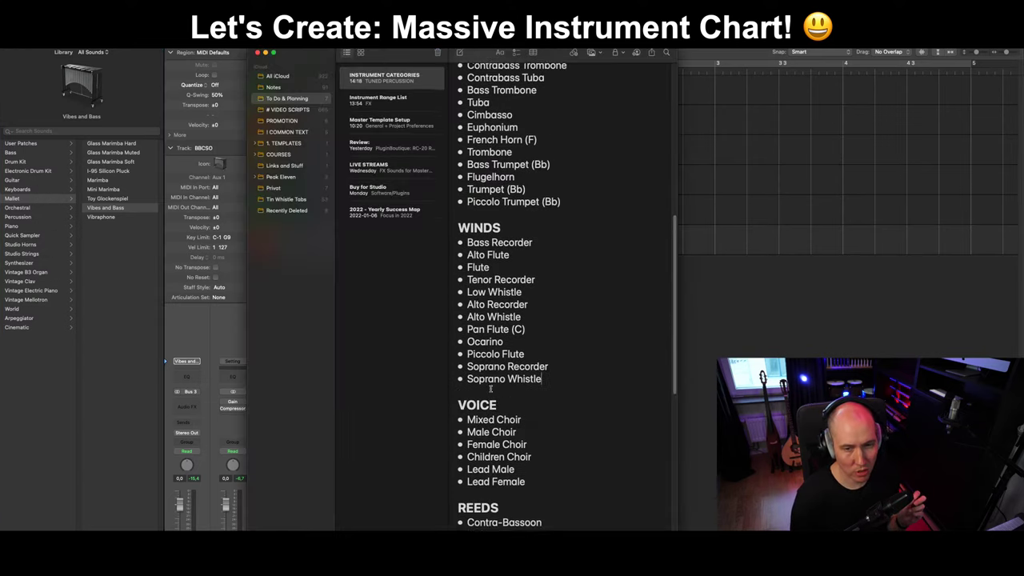
scroll(490, 389, "up", 9)
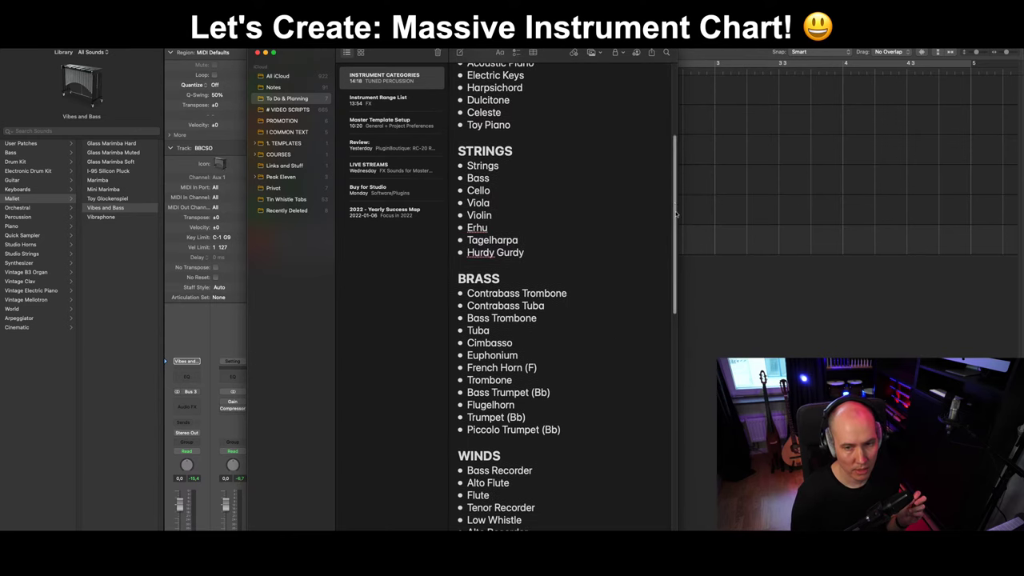
scroll(560, 200, "up", 10)
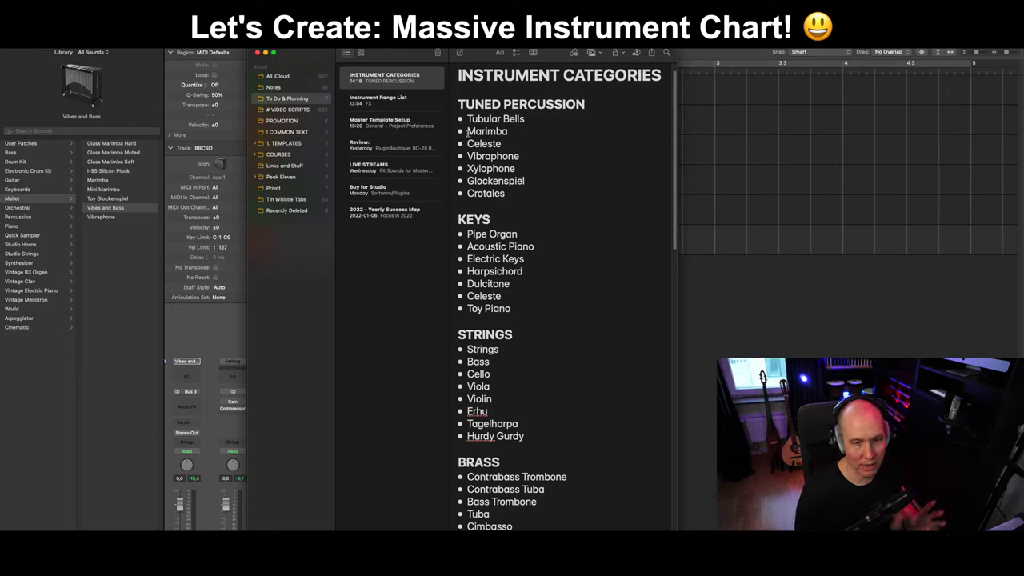
left_click_drag(468, 132, 509, 132)
left_click(508, 144)
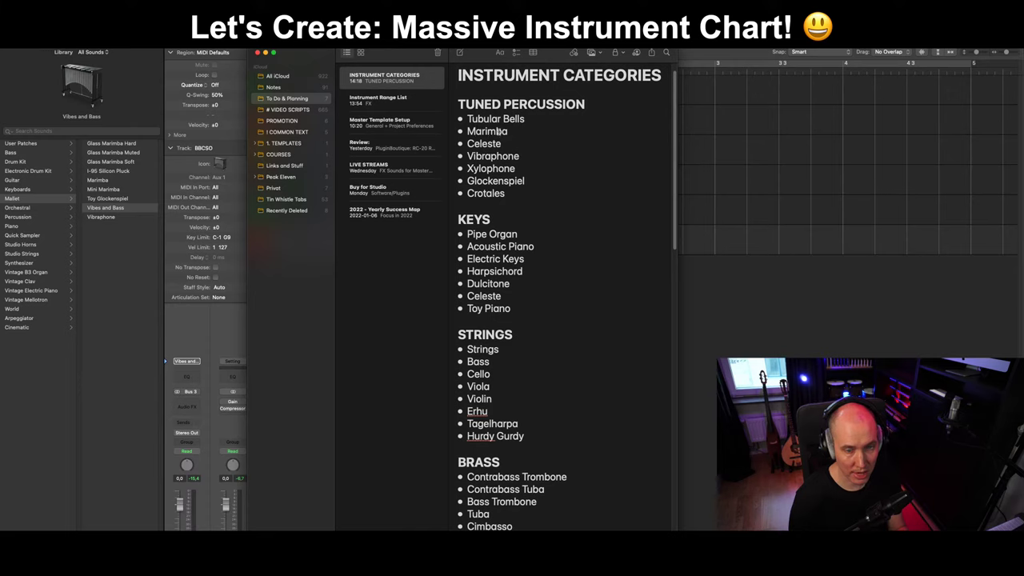
mouse_move(524, 120)
left_mouse_down()
mouse_move(467, 120)
mouse_move(526, 131)
left_mouse_up()
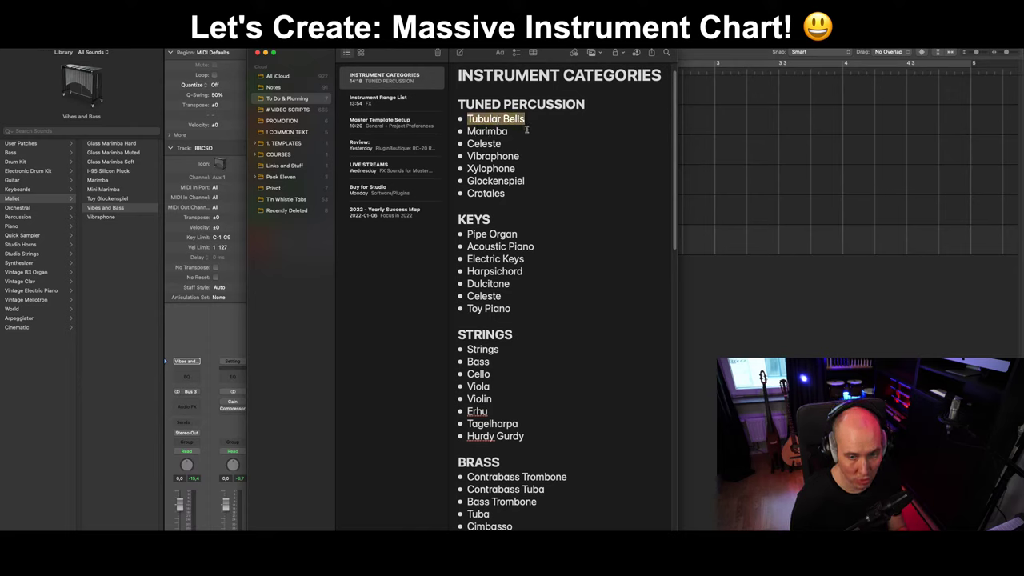
left_click(526, 129)
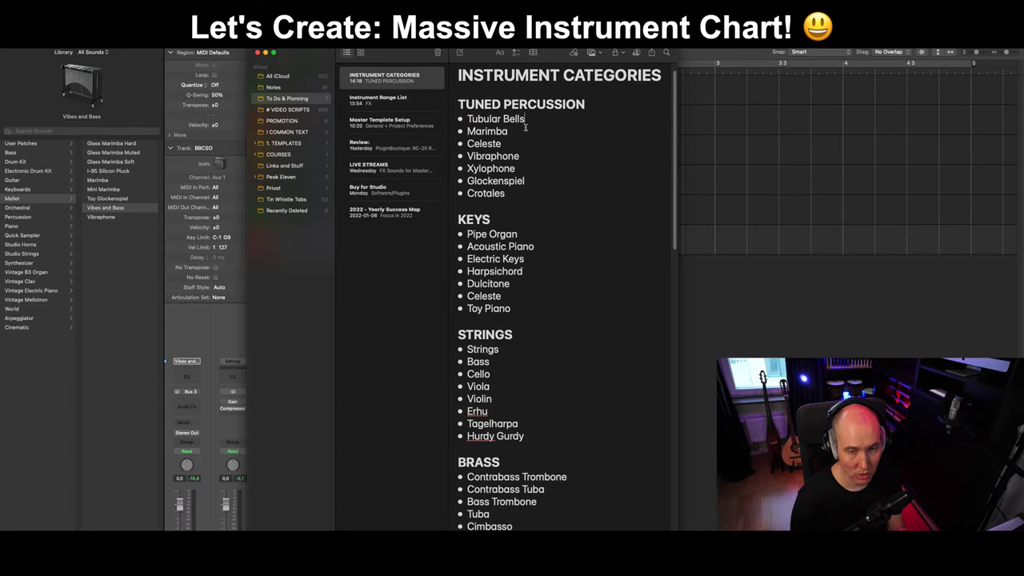
left_click(522, 129)
left_click_drag(509, 132, 465, 140)
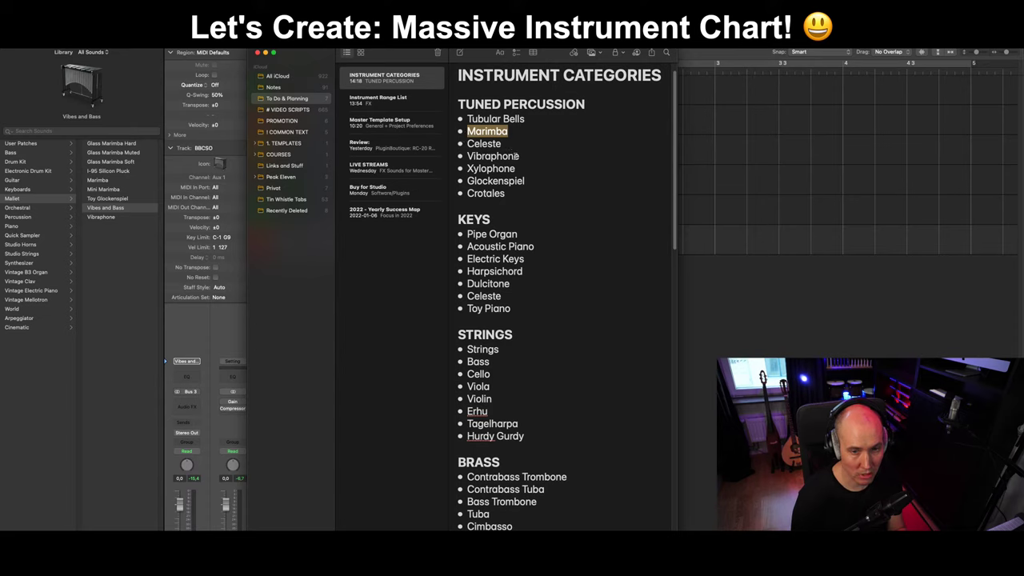
left_click(507, 148)
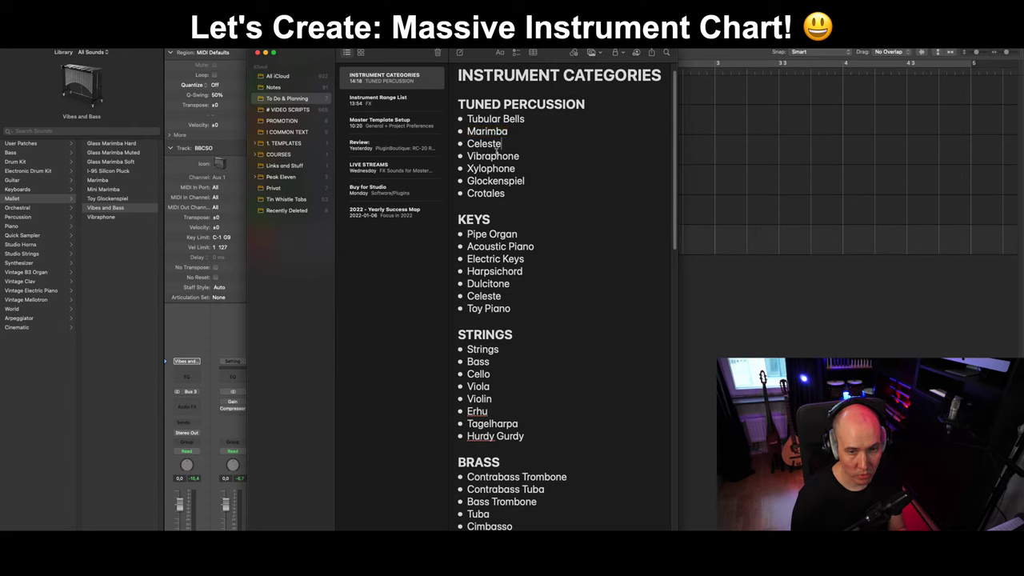
left_click(508, 198)
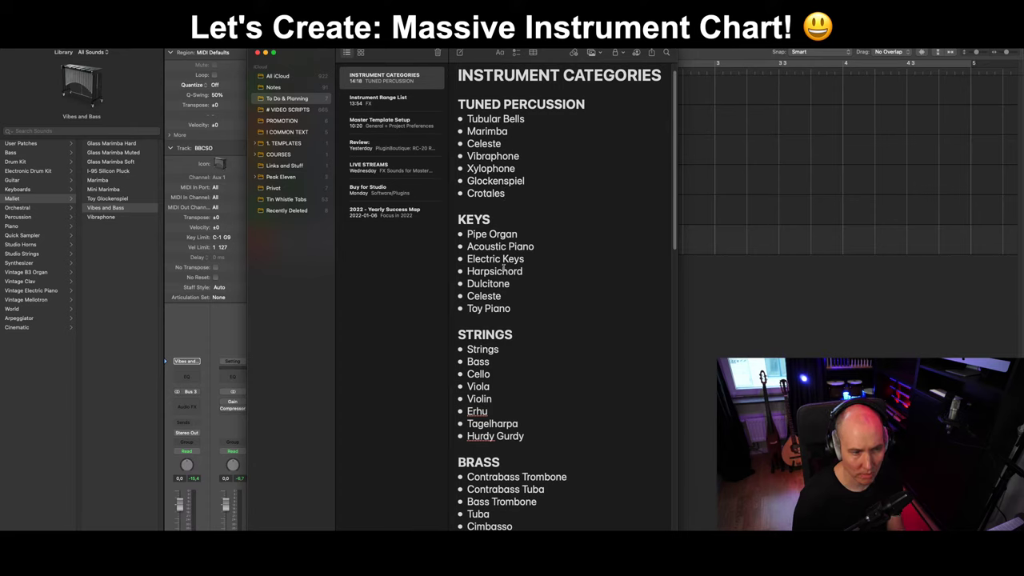
Review the TUNED PERCUSSION, KEYS and STRINGS lists together with the start of BRASS.
scroll(504, 266, "down", 1)
scroll(503, 264, "down", 2)
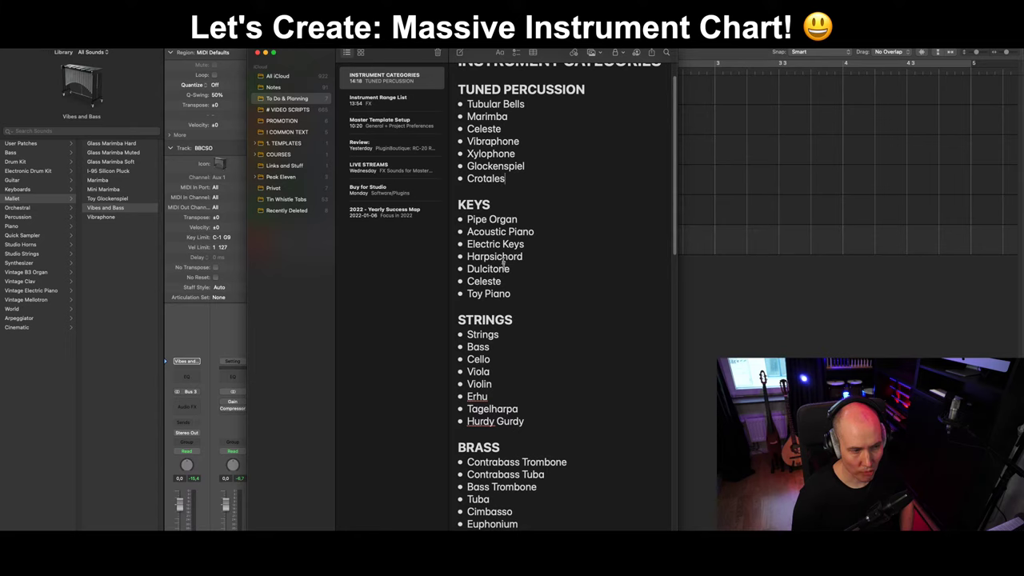
scroll(503, 264, "down", 2)
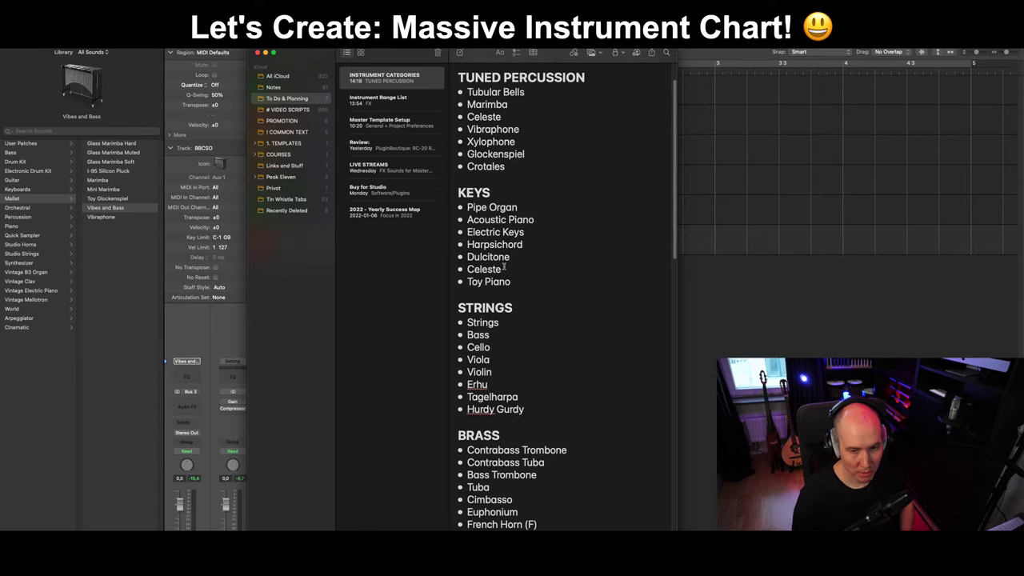
scroll(507, 262, "up", 6)
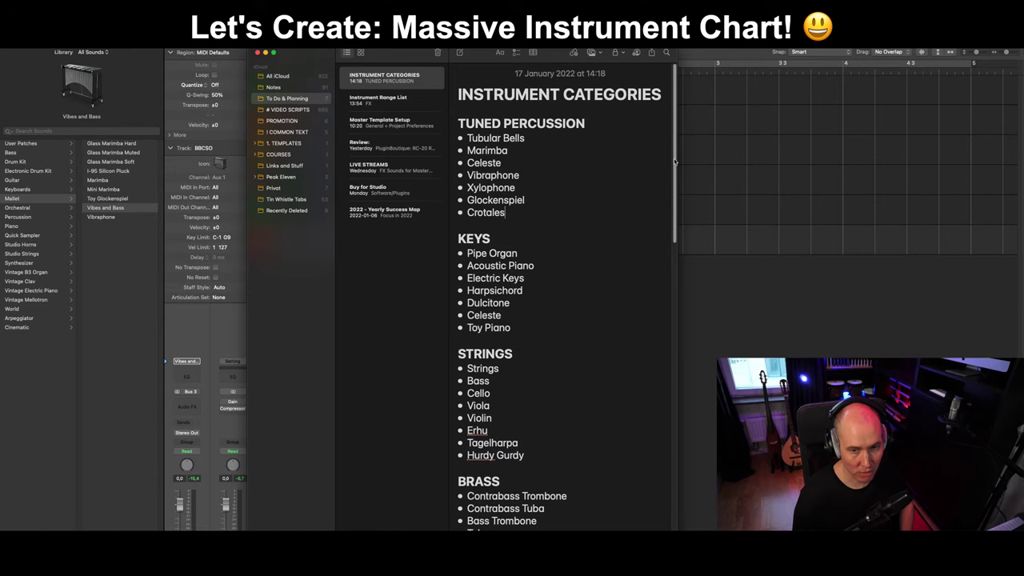
left_click_drag(555, 53, 551, 52)
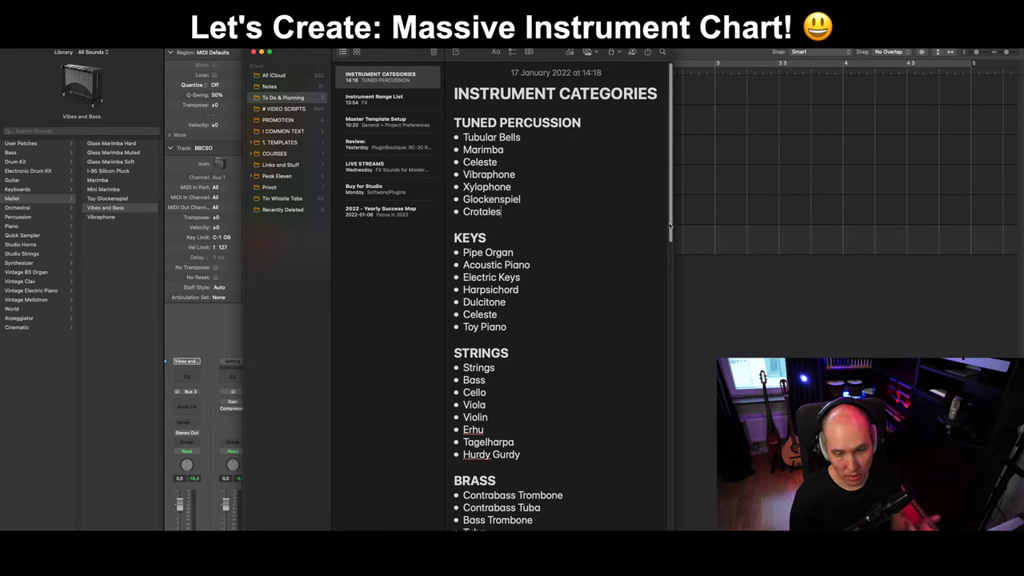
scroll(671, 222, "down", 1)
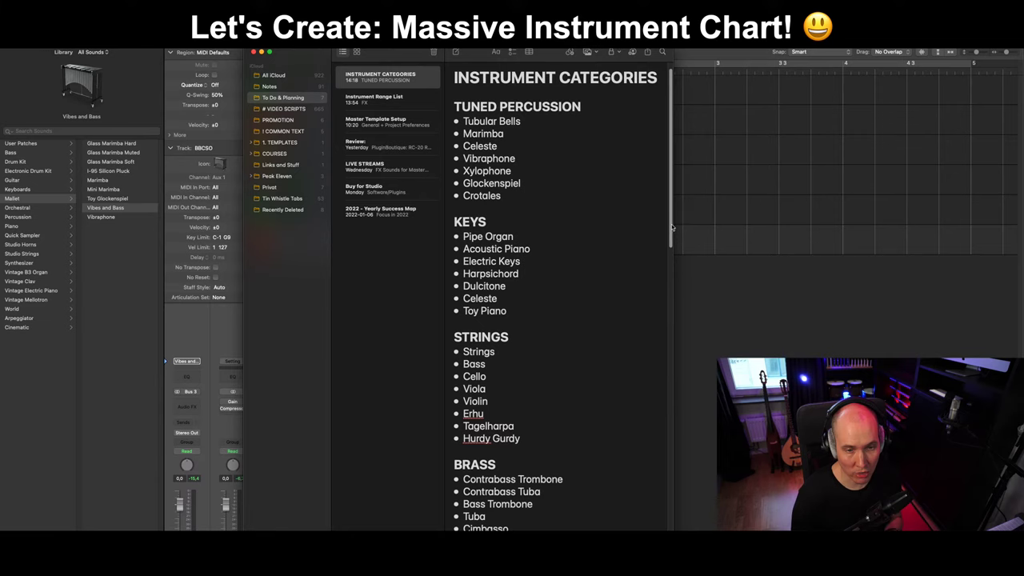
scroll(672, 228, "down", 1)
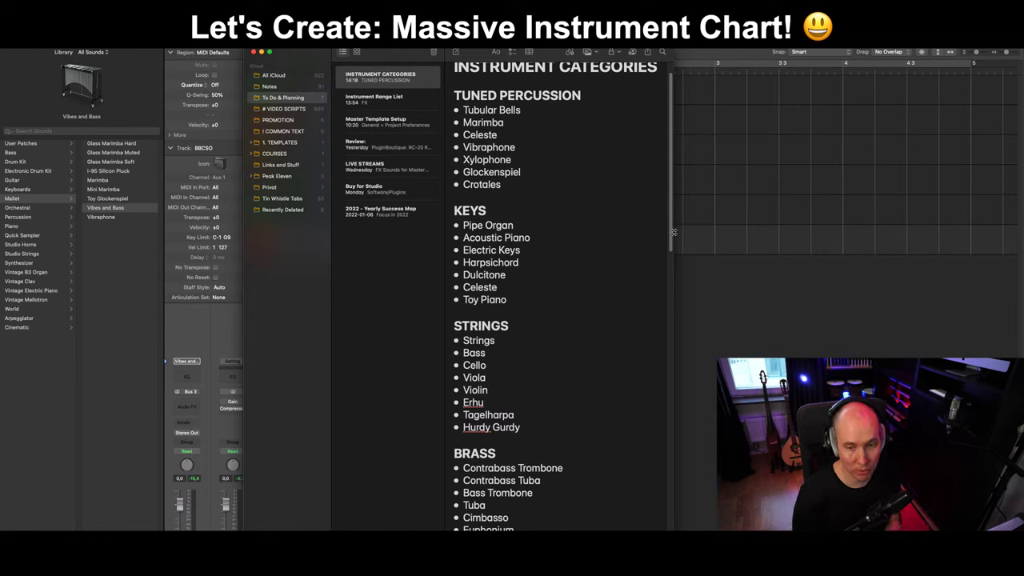
scroll(673, 232, "down", 2)
scroll(672, 217, "up", 4)
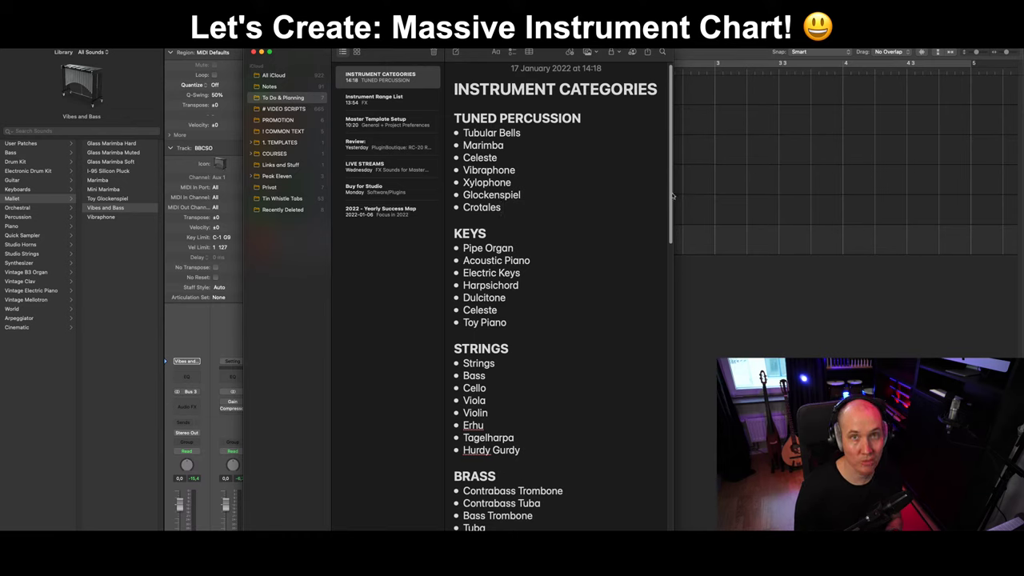
Review the instrument categories note from KEYS and STRINGS through BRASS and WINDS to the start of VOICE.
scroll(676, 265, "down", 8)
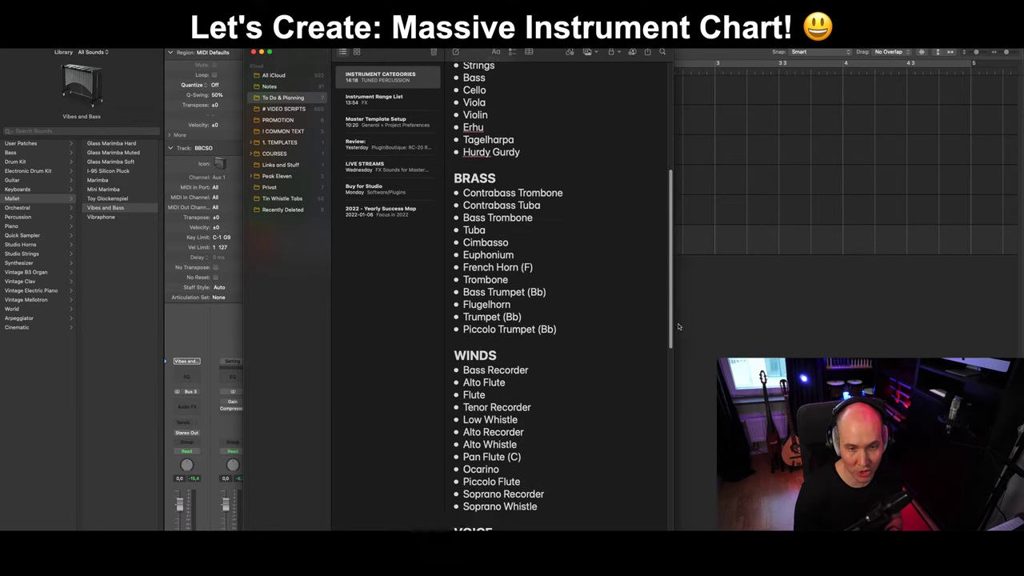
scroll(679, 327, "down", 2)
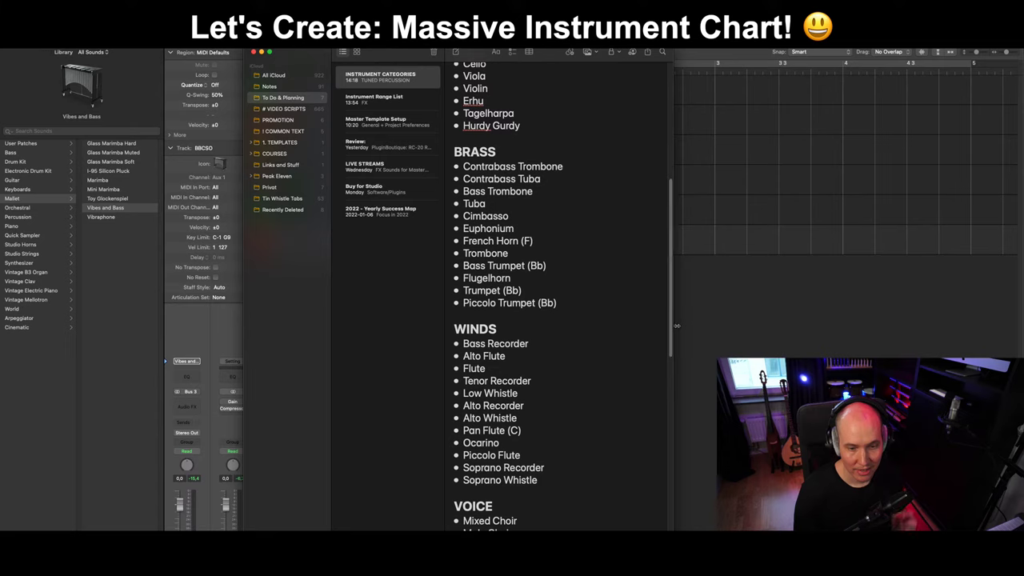
scroll(680, 195, "up", 5)
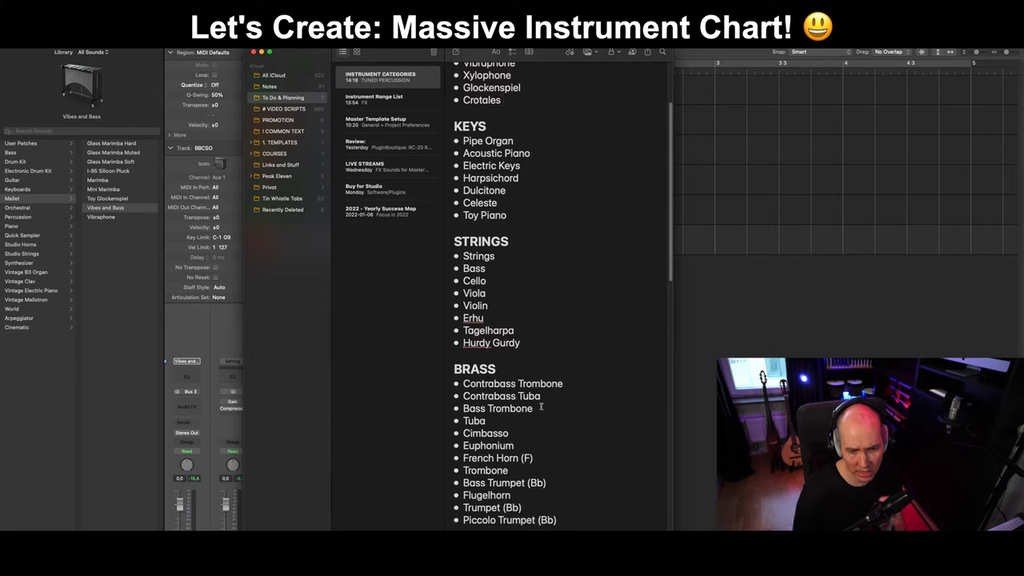
scroll(541, 407, "down", 2)
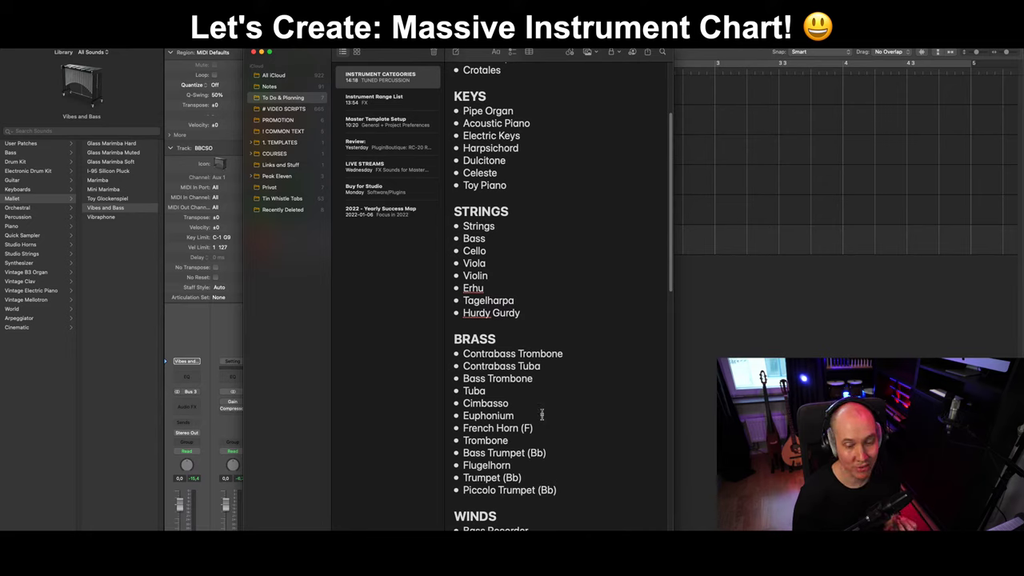
scroll(542, 416, "down", 3)
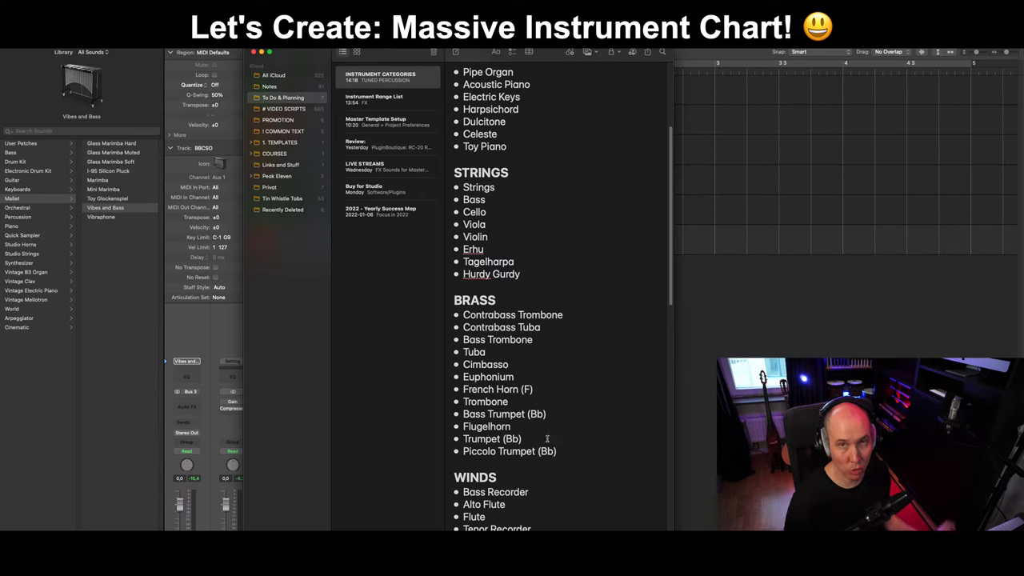
scroll(564, 454, "down", 5)
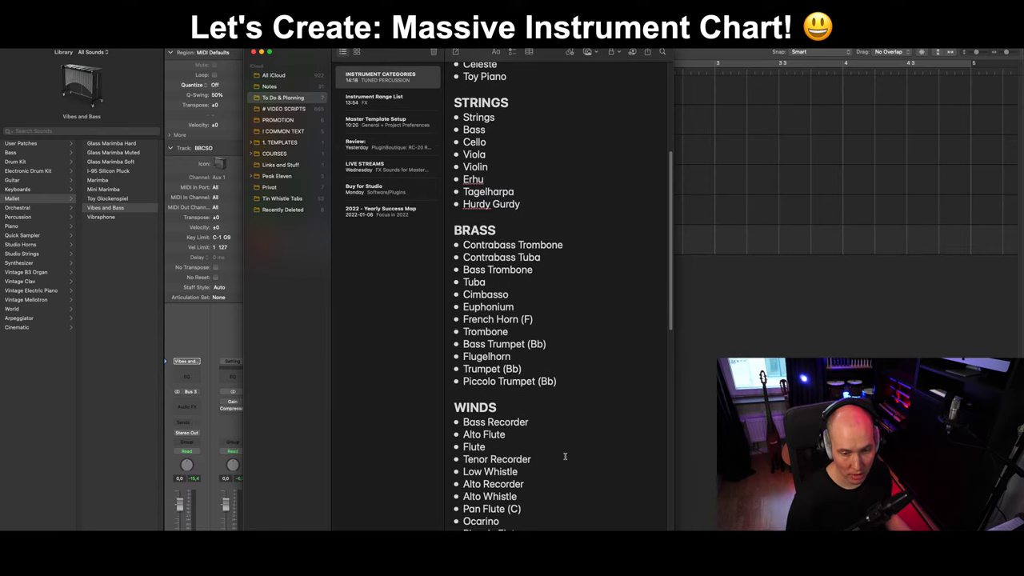
scroll(569, 435, "down", 1)
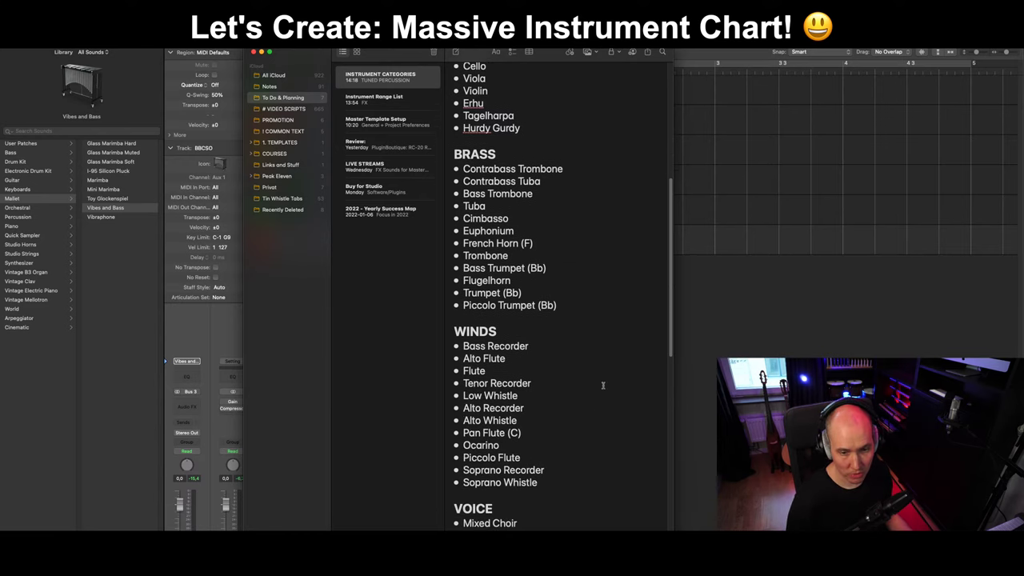
Examine the BRASS entries around Tuba and compare them with the STRINGS list above.
left_click_drag(671, 297, 662, 290)
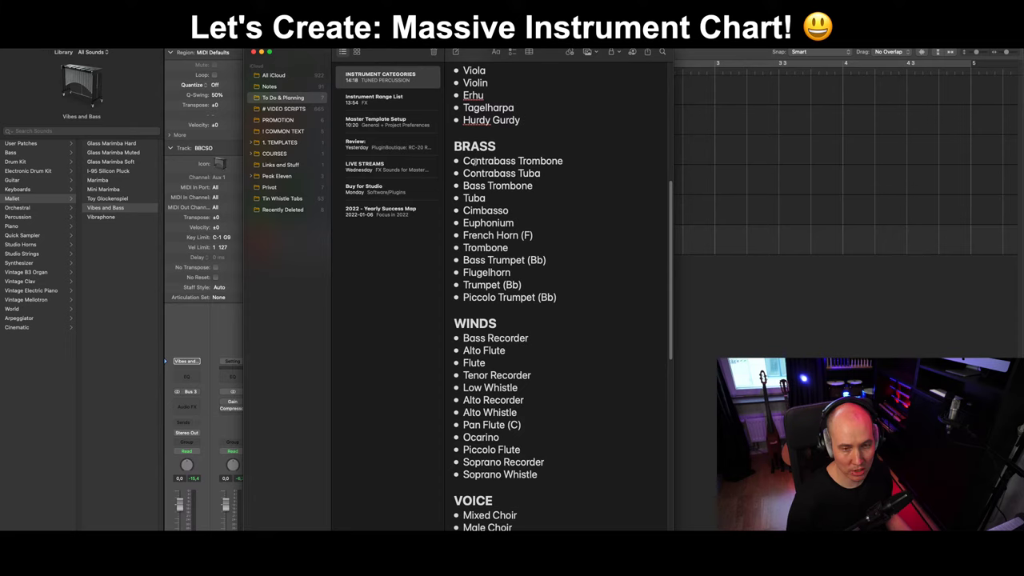
double_click(465, 198)
left_click(486, 199)
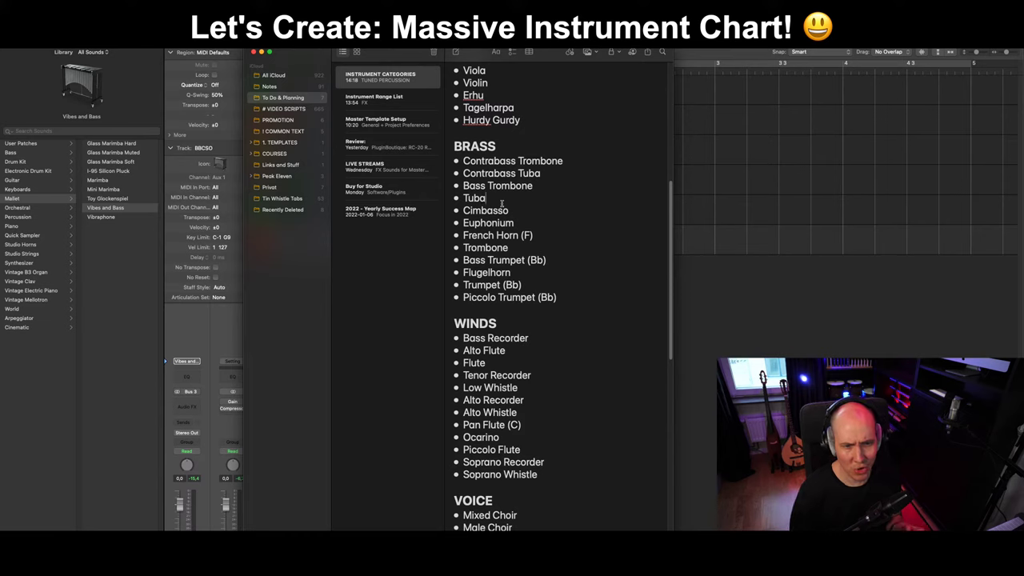
scroll(503, 204, "down", 1)
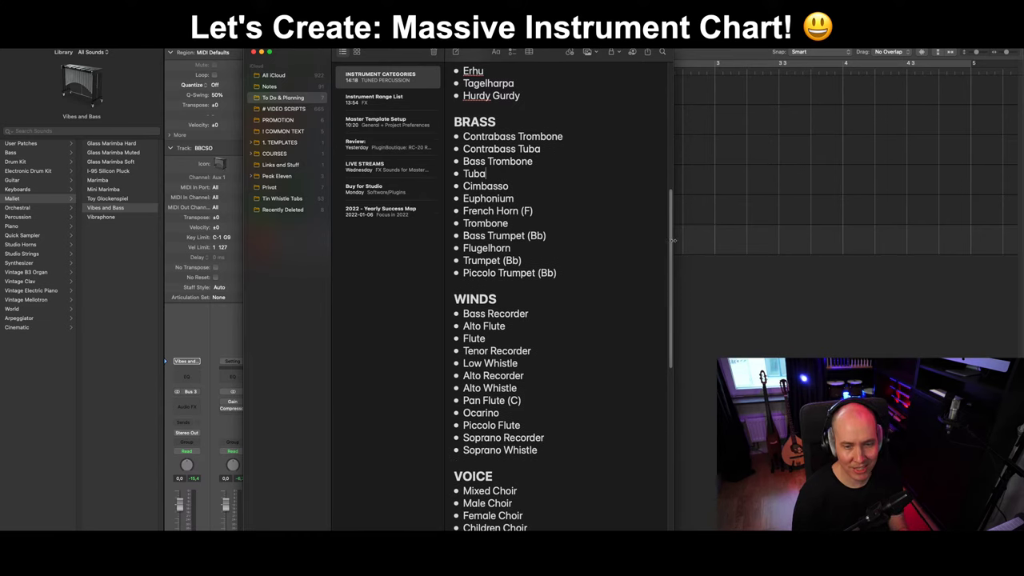
left_click_drag(671, 230, 673, 188)
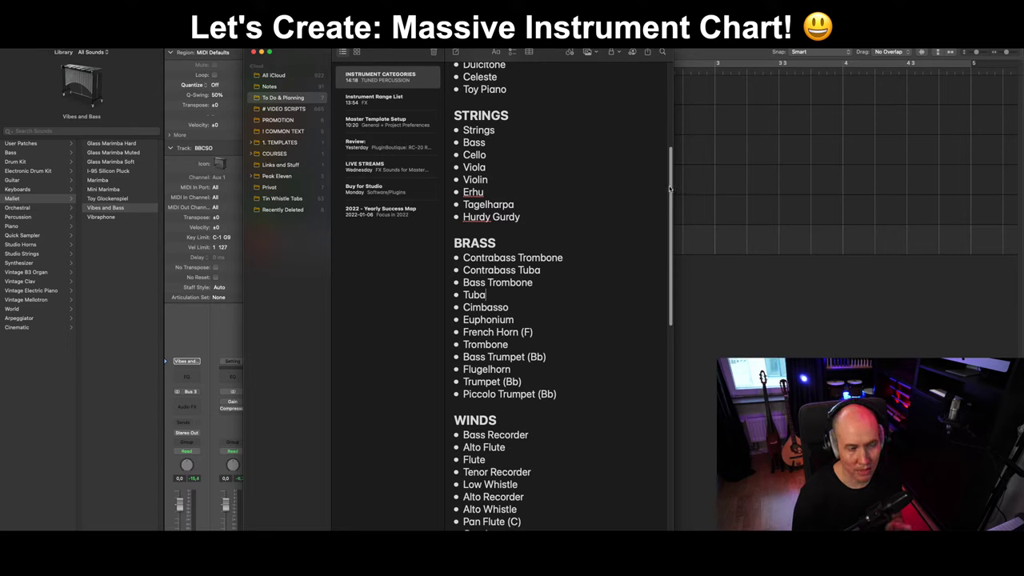
mouse_move(672, 188)
left_mouse_down()
mouse_move(678, 146)
mouse_move(676, 194)
left_mouse_up()
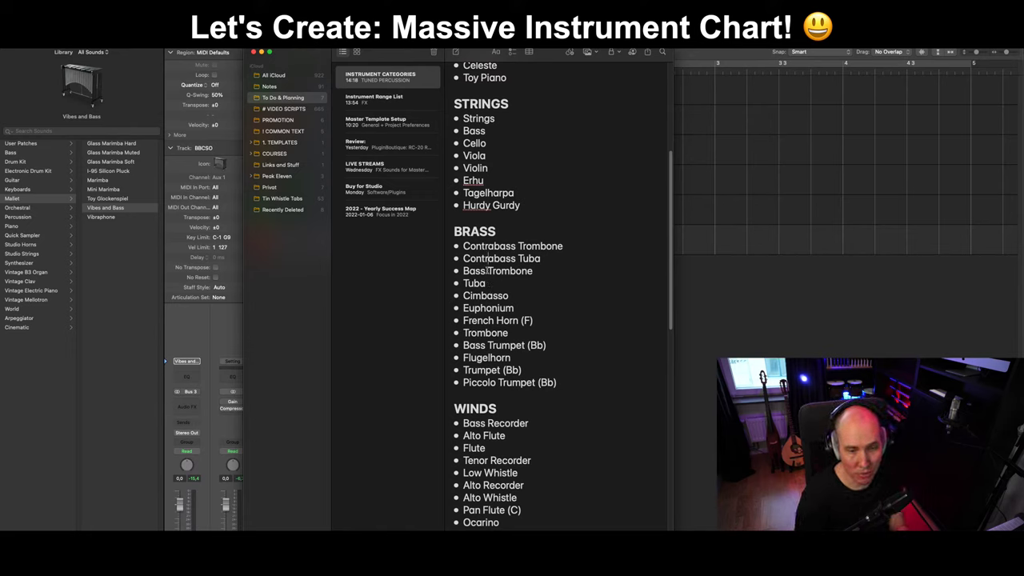
key("Down")
key("Down")
key("Down")
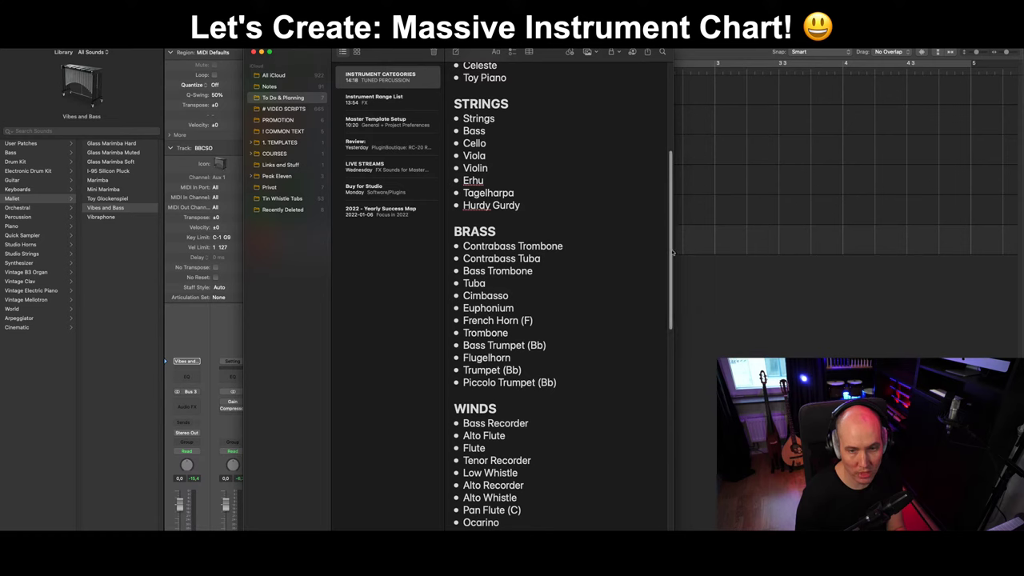
Return to the TUNED PERCUSSION and KEYS lists and check the STRINGS entries from Cello to Hurdy Gurdy.
scroll(677, 222, "up", 3)
scroll(677, 222, "up", 5)
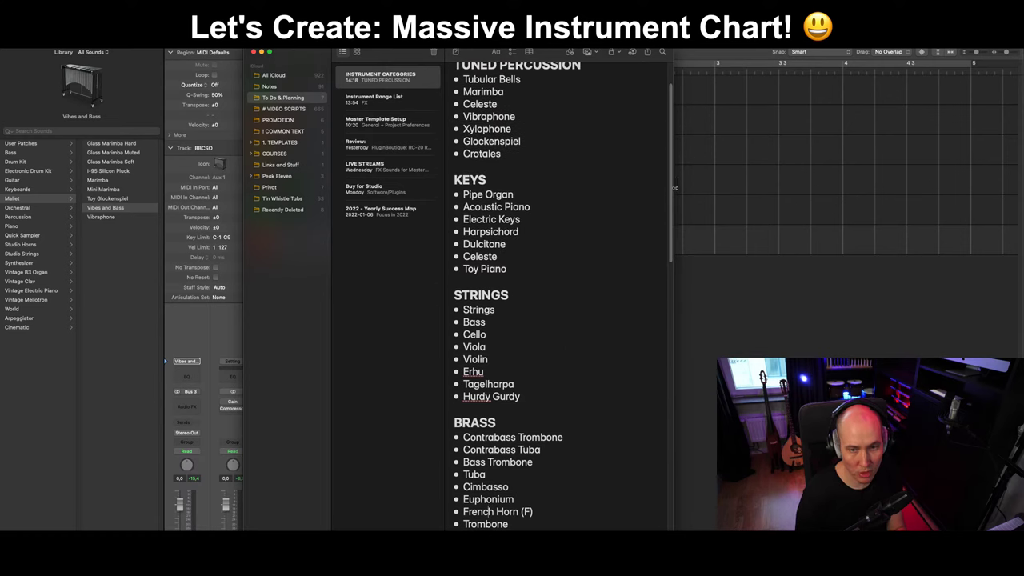
scroll(590, 294, "down", 4)
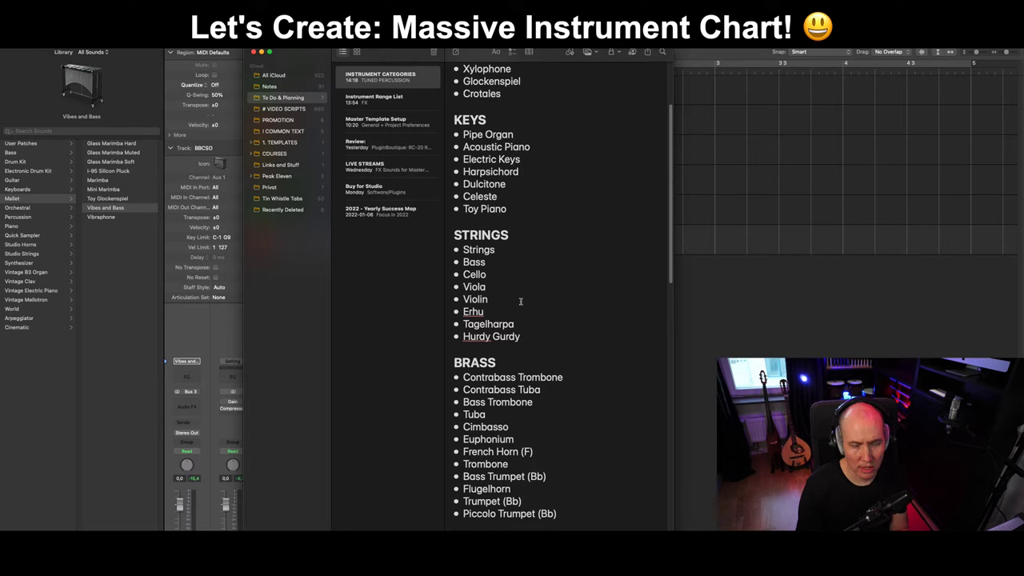
key("Up")
key("Up")
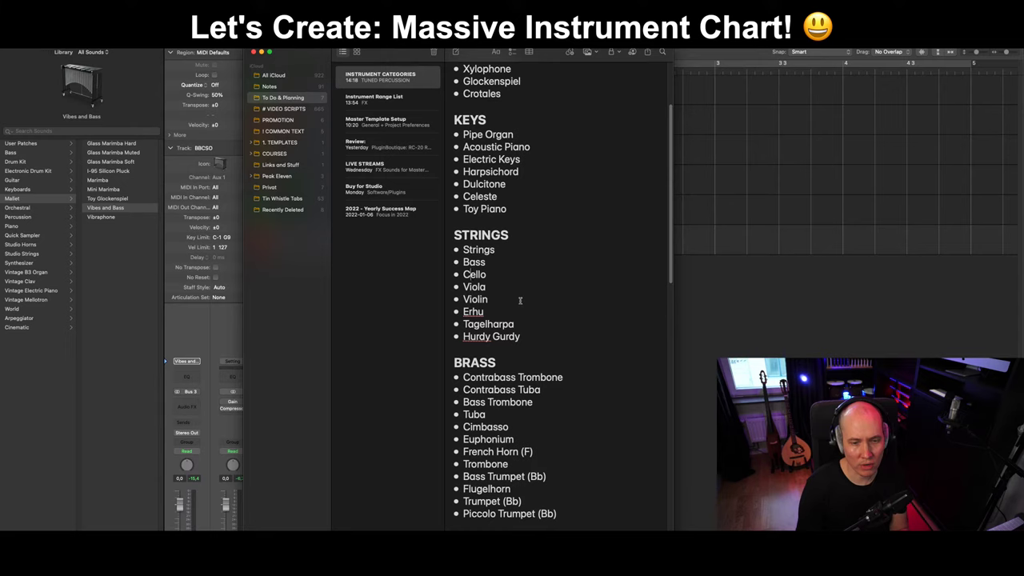
key("Down")
key("Down")
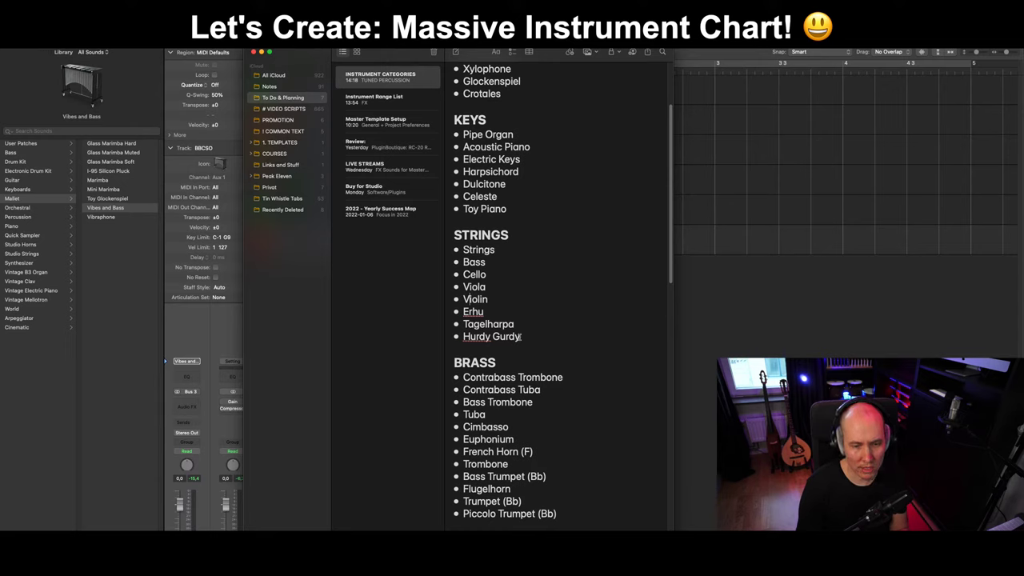
left_click_drag(520, 337, 465, 344)
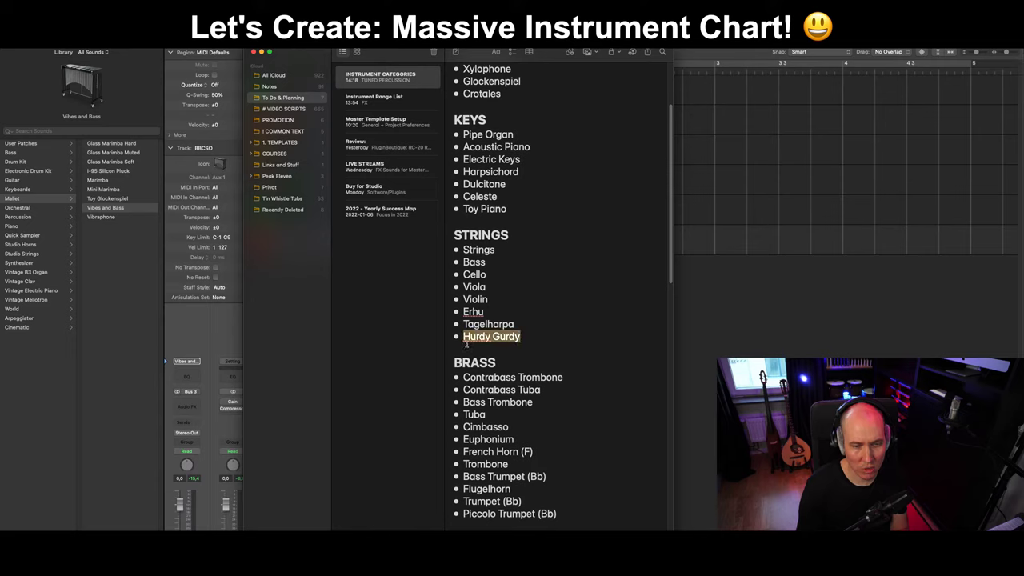
left_click(466, 342)
left_click(521, 337)
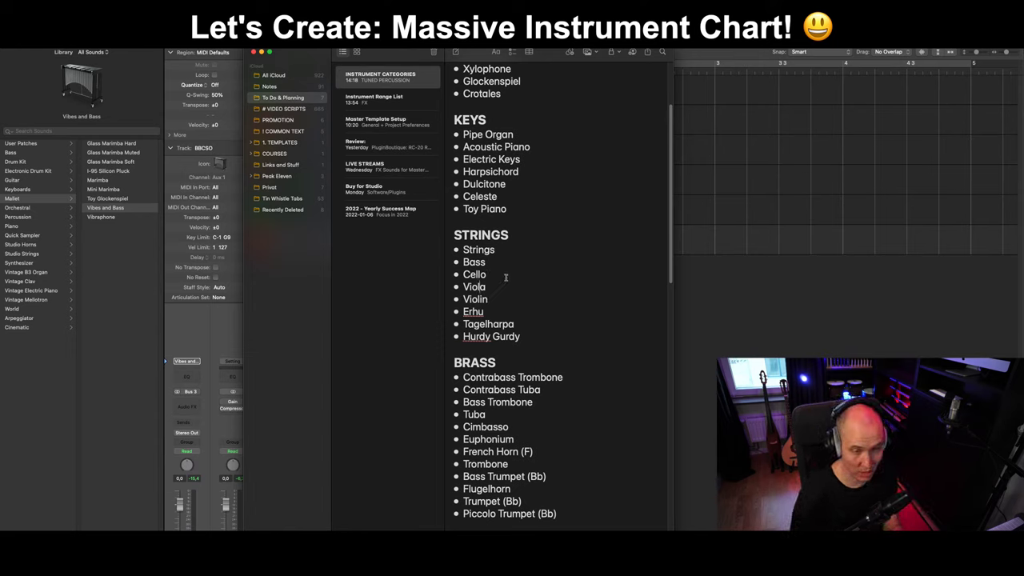
Recheck the BRASS entries, including French Horn (F), Trumpet (Bb) and Piccolo Trumpet (Bb).
scroll(509, 276, "down", 3)
scroll(541, 301, "down", 1)
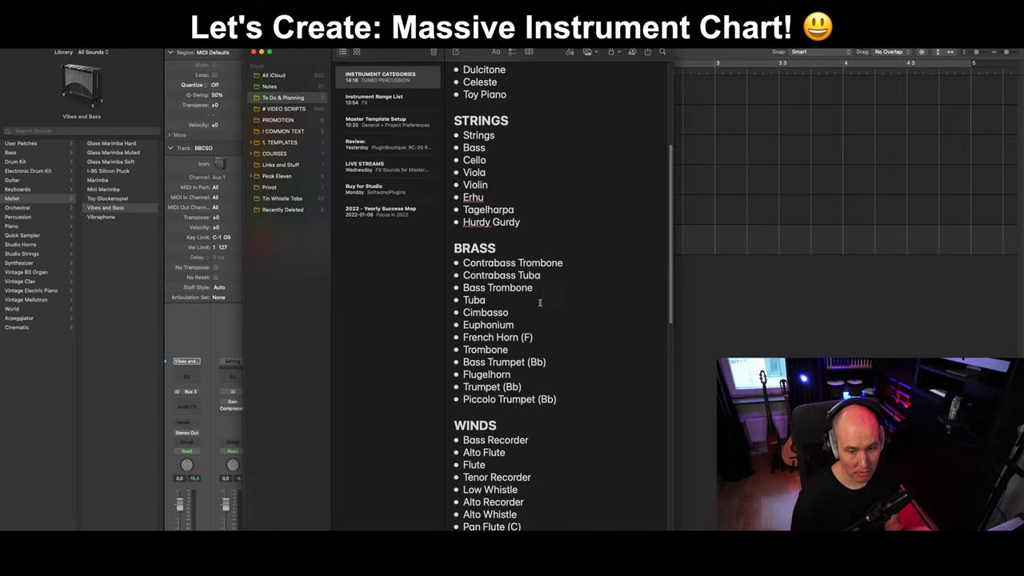
scroll(539, 296, "down", 1)
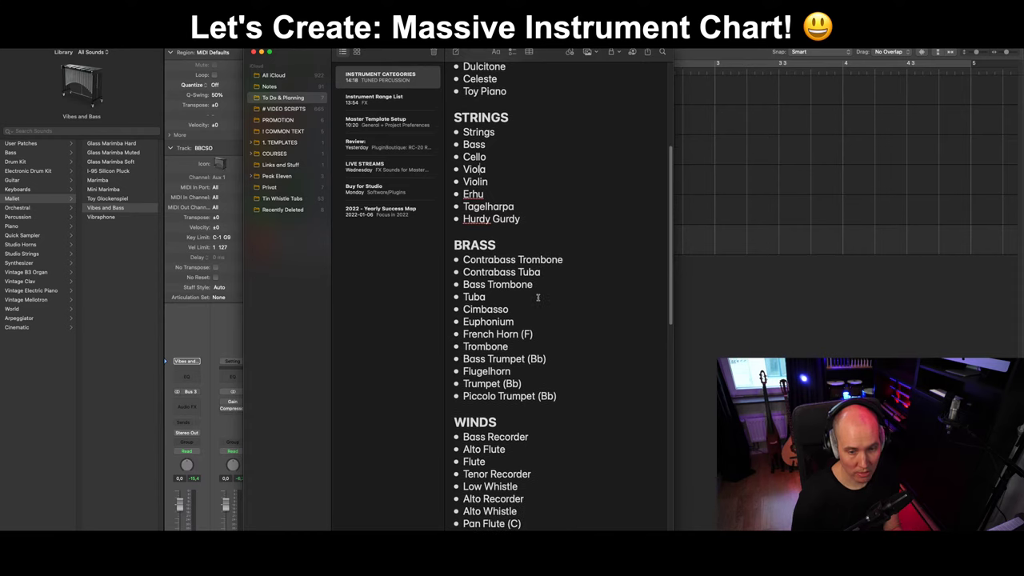
left_click_drag(527, 362, 521, 386)
left_click(506, 386)
left_click(520, 386)
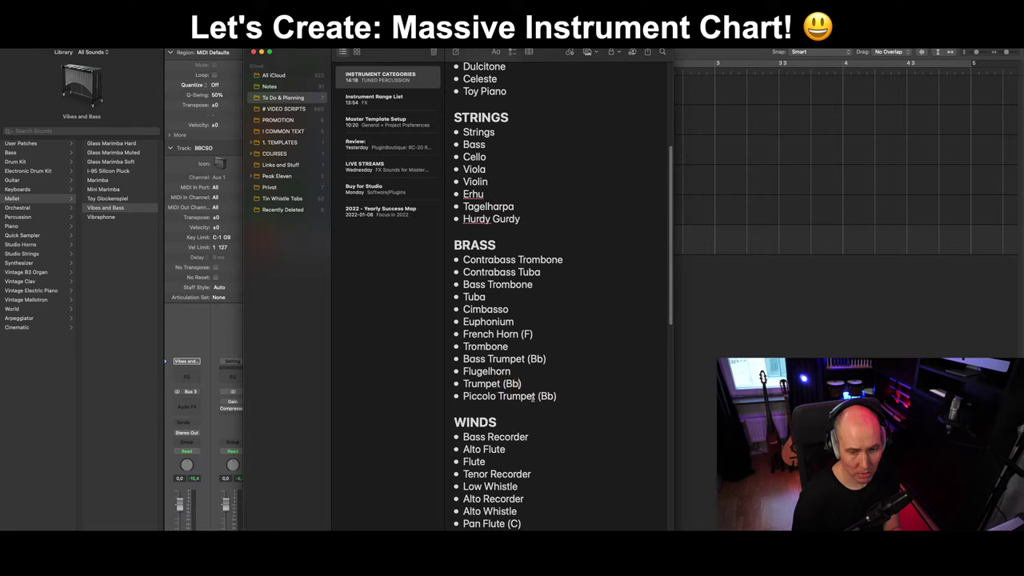
scroll(534, 398, "down", 1)
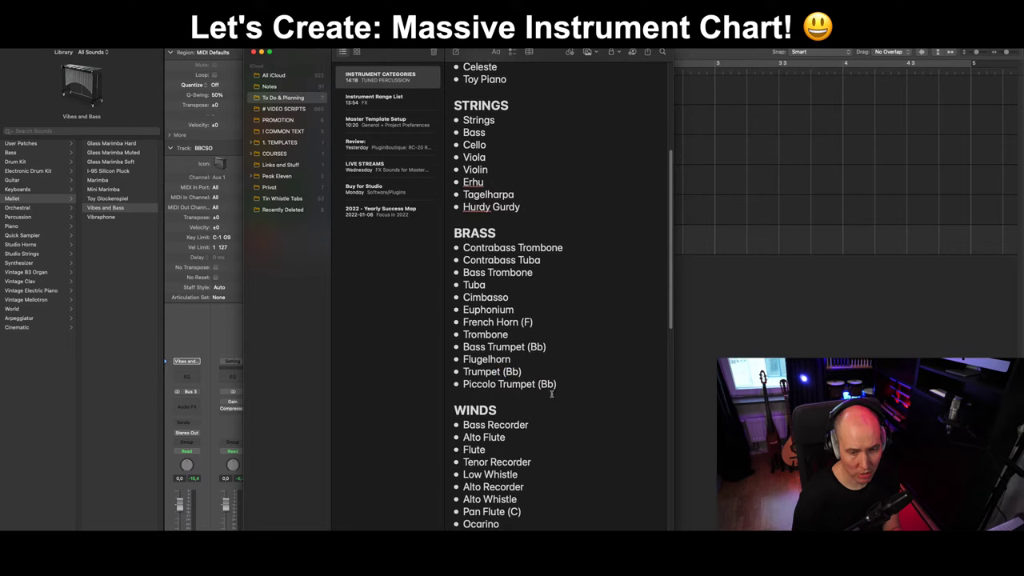
left_click(555, 326)
Look through the WINDS, VOICE and REEDS lists down to Duduk.
scroll(534, 420, "down", 5)
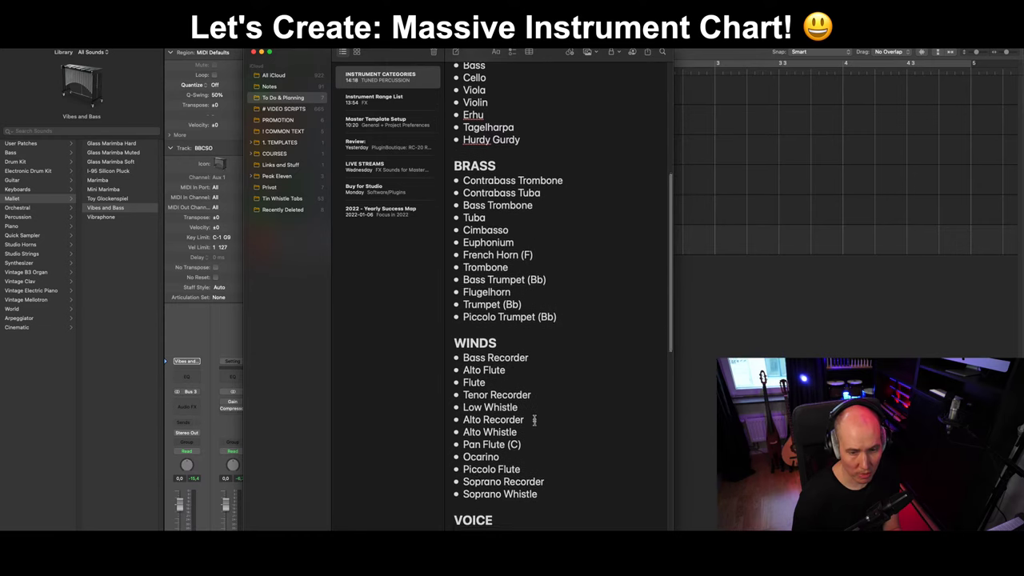
scroll(535, 419, "down", 2)
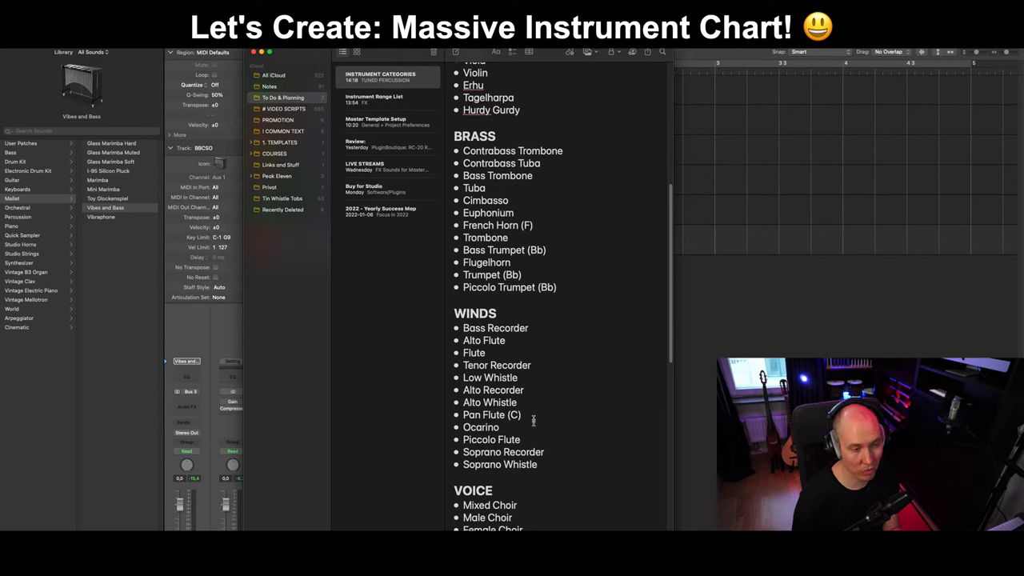
scroll(534, 421, "down", 2)
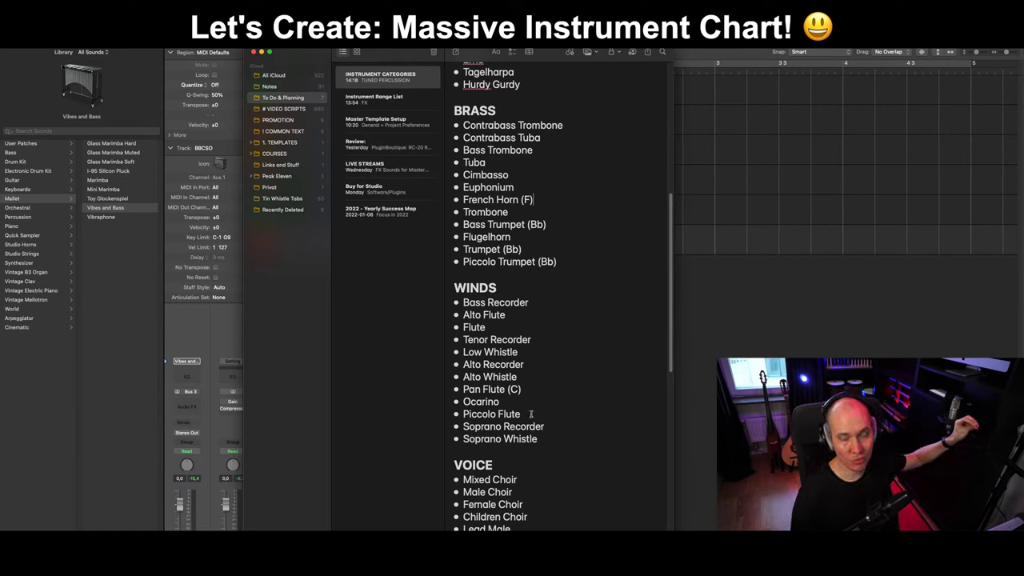
scroll(531, 416, "down", 5)
scroll(497, 479, "down", 3)
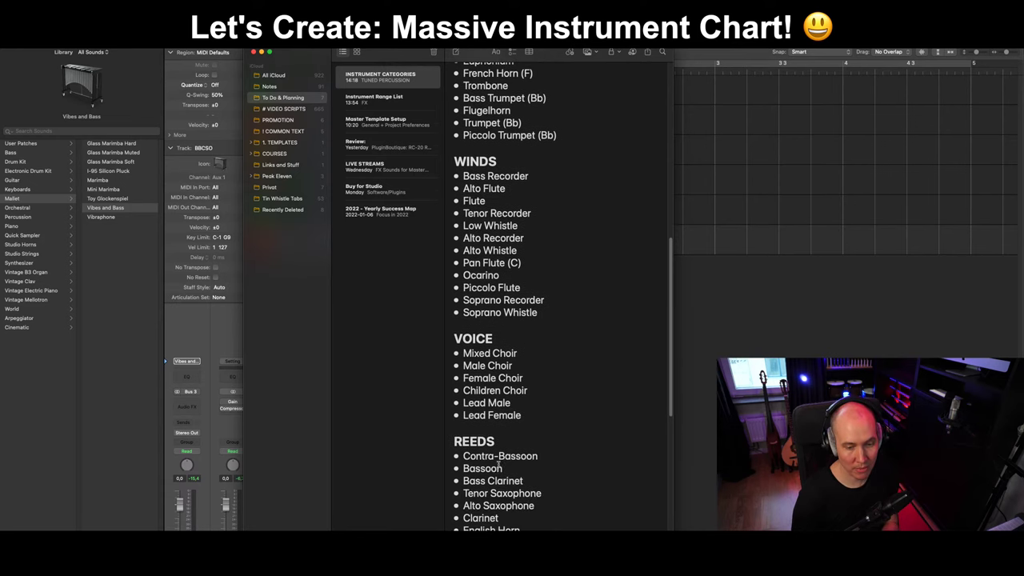
left_click(500, 428)
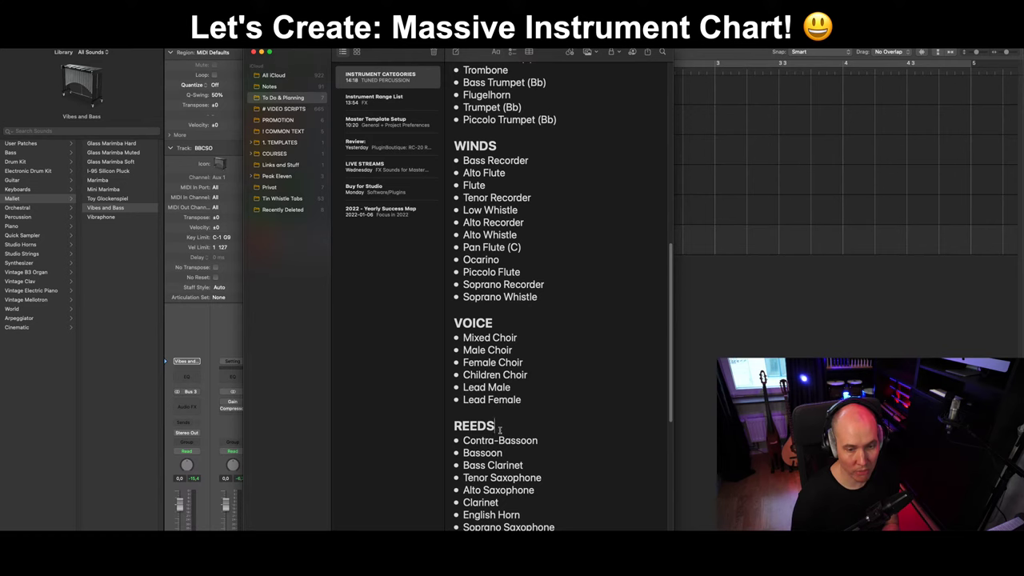
scroll(500, 428, "down", 3)
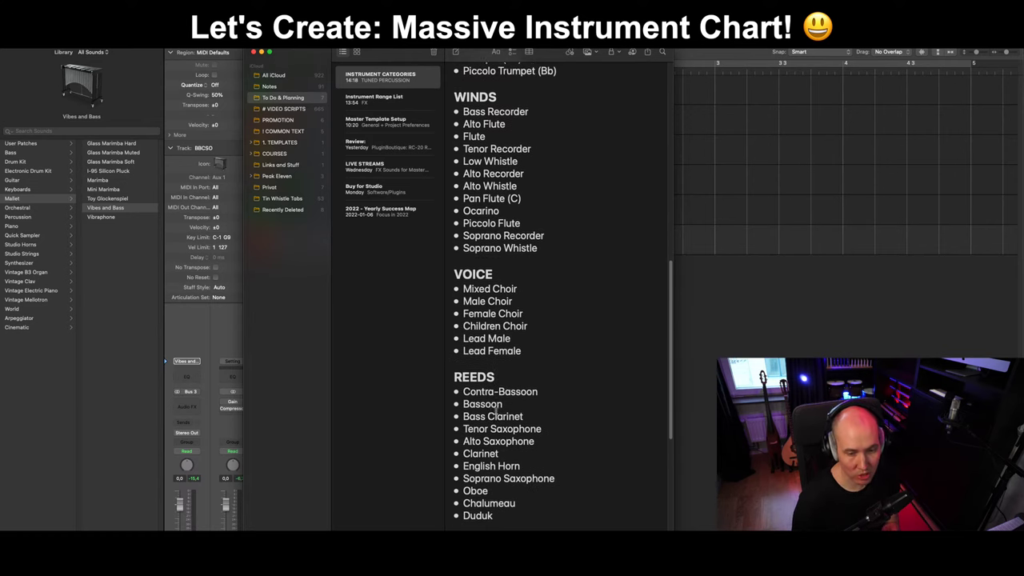
Correct Ocarino to Ocarina in the WINDS list and add a Bansuri entry directly below Alto Whistle.
scroll(496, 410, "up", 1)
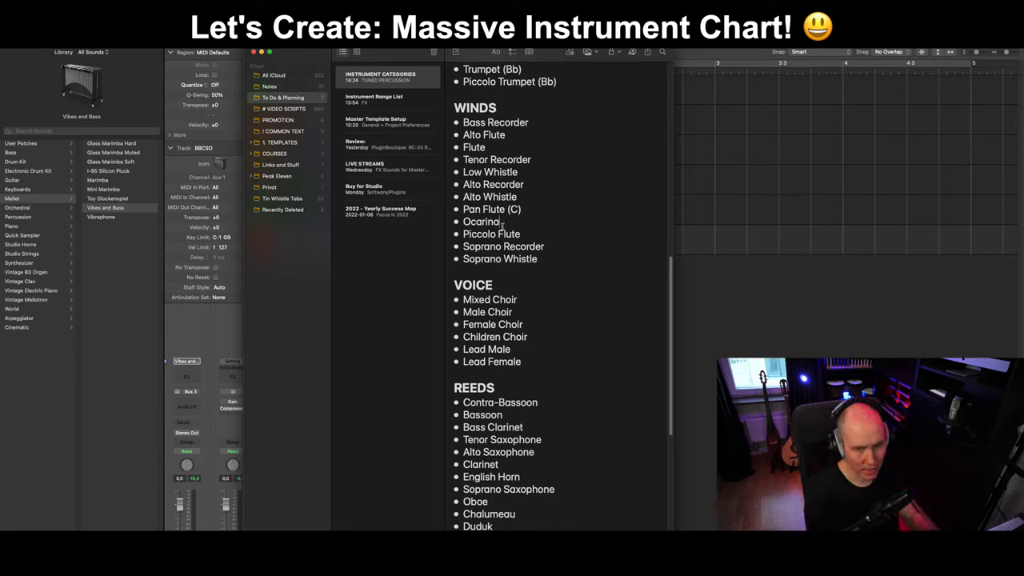
left_click(544, 196)
key("Return")
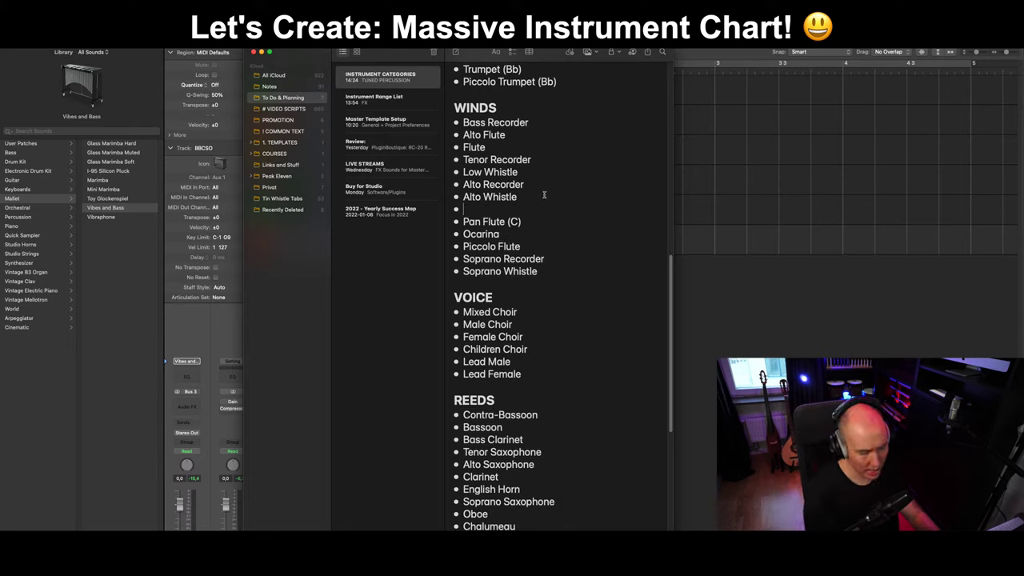
type("B")
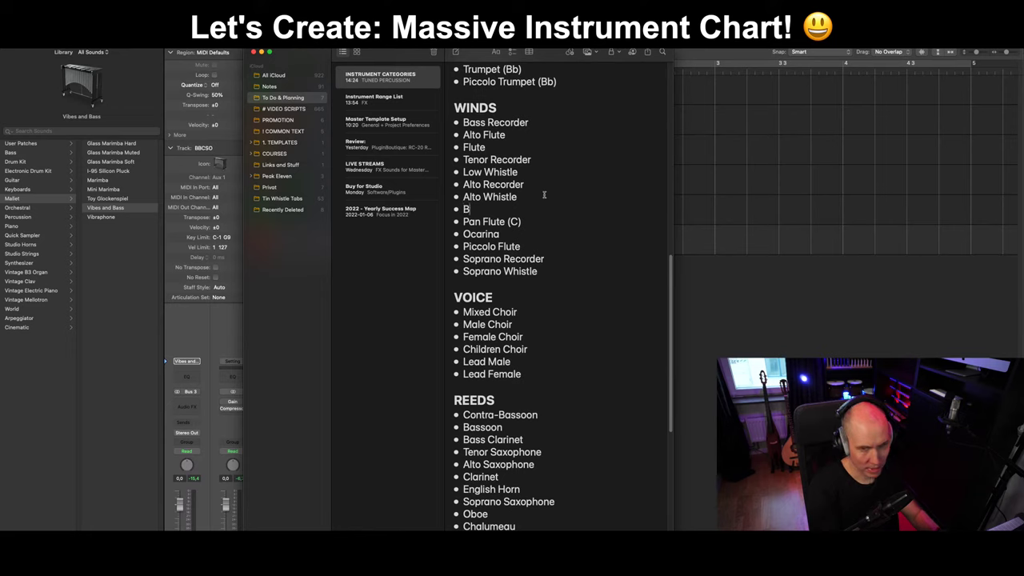
type("ansuri")
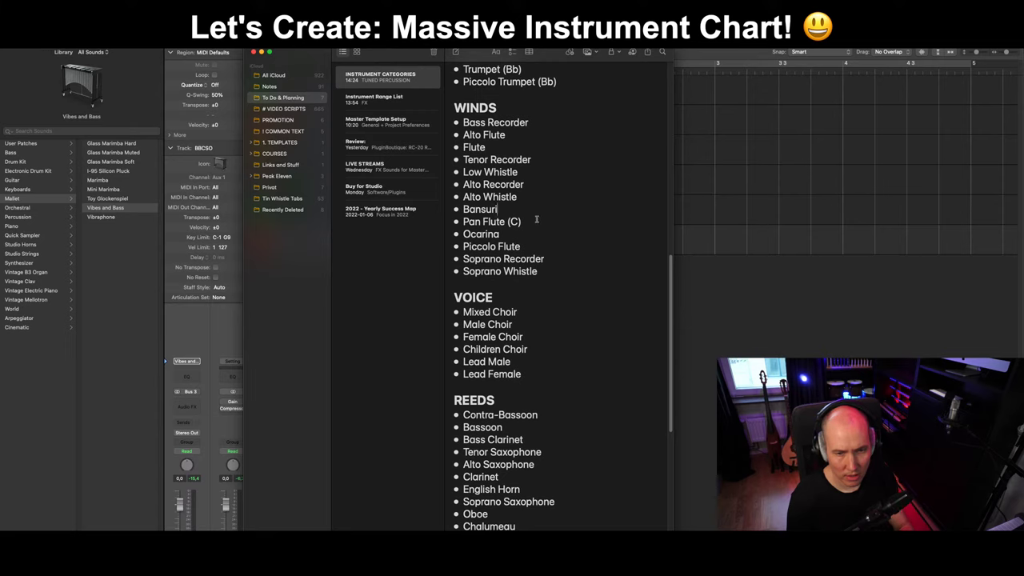
left_click(520, 223)
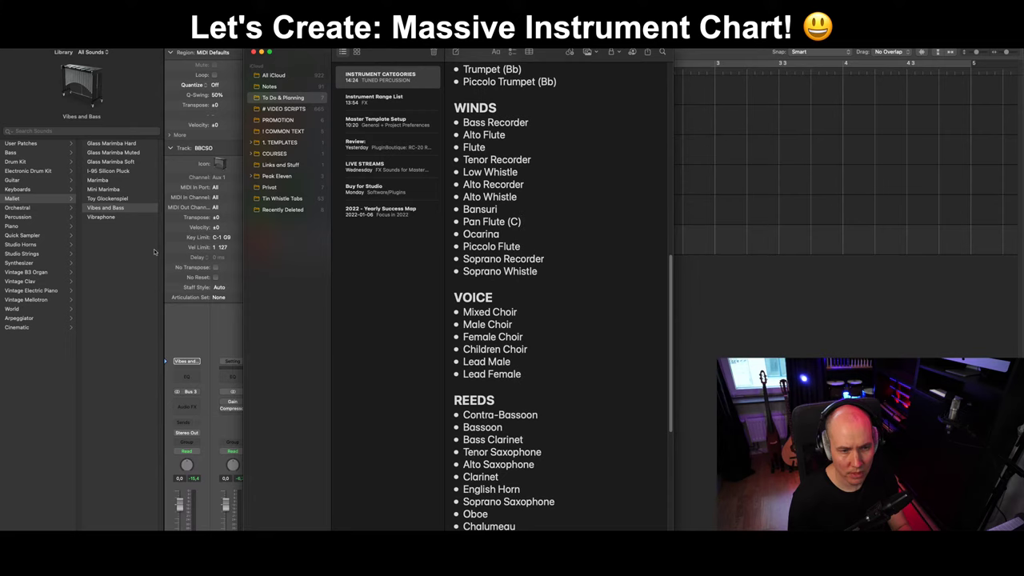
Switch to Logic Pro, show the User Patches category in the sound library, and return to Notes.
key("super+Tab")
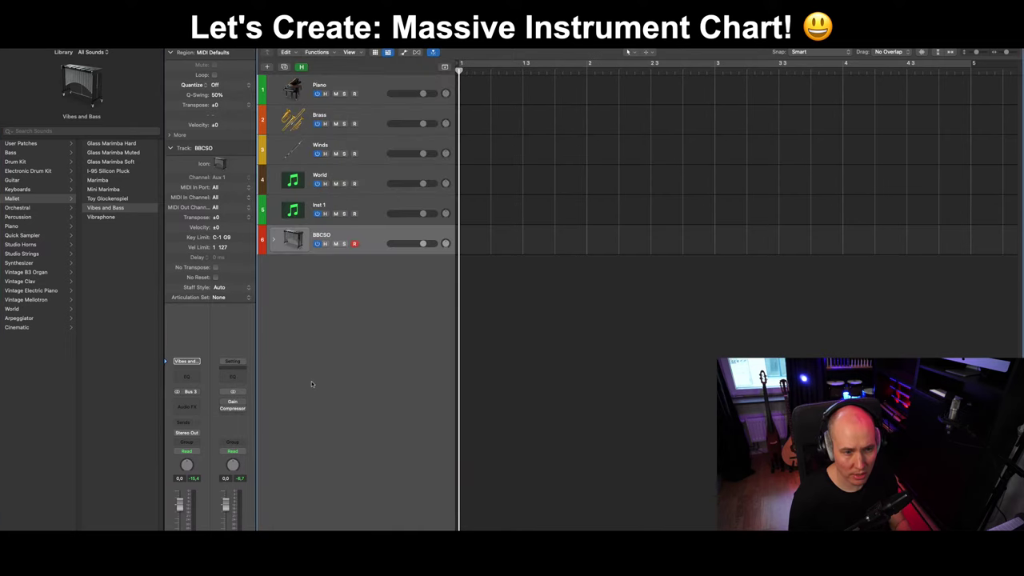
left_click(28, 144)
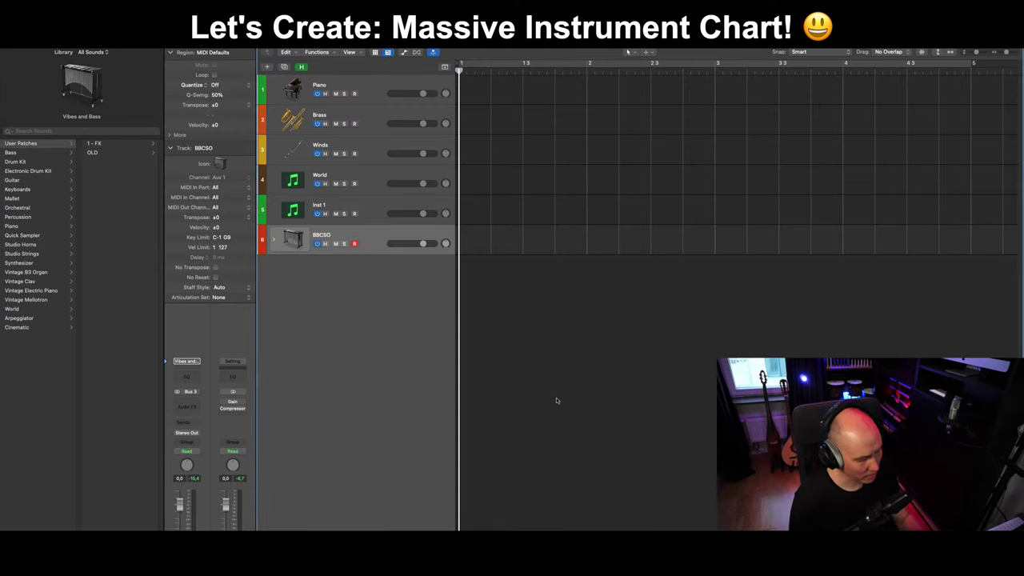
key("super+Tab")
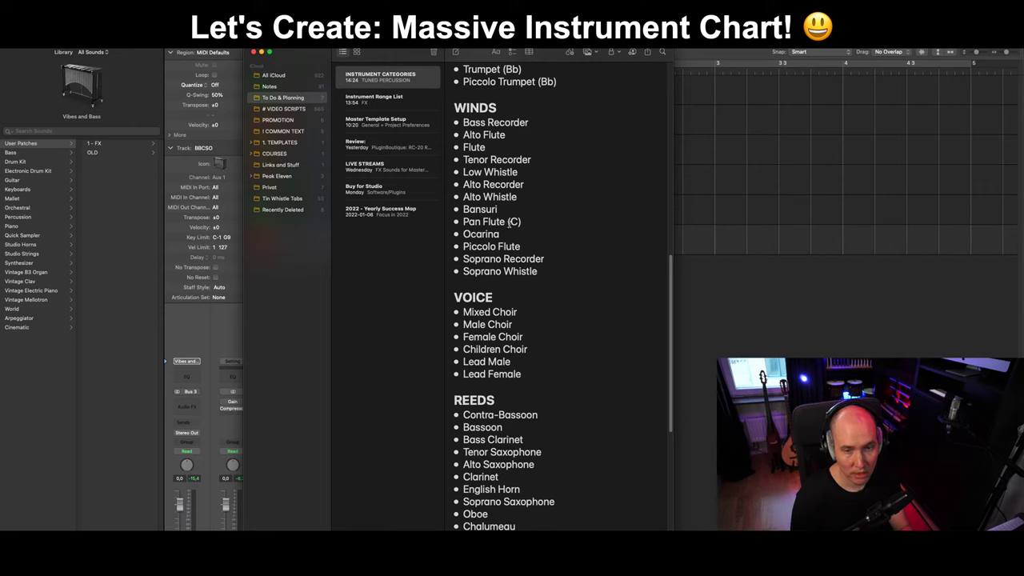
Remove the (C) key label from the Pan Flute entry in the WINDS list.
left_click_drag(509, 223, 529, 225)
key("BackSpace")
key("BackSpace")
Remove the (F) and (Bb) key labels from French Horn, Bass Trumpet, Piccolo Trumpet and Trumpet in the BRASS list.
scroll(525, 253, "up", 3)
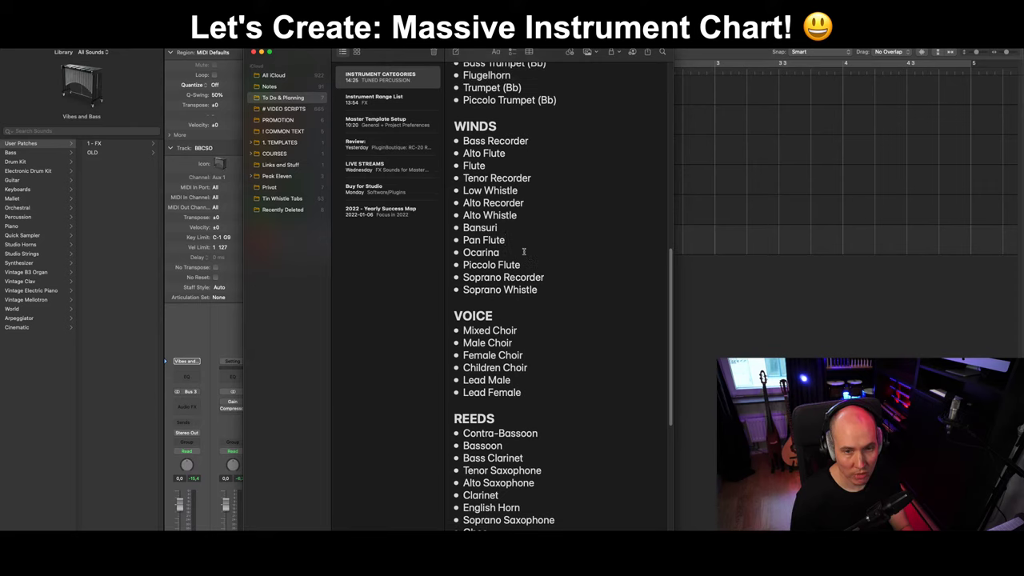
scroll(524, 253, "up", 3)
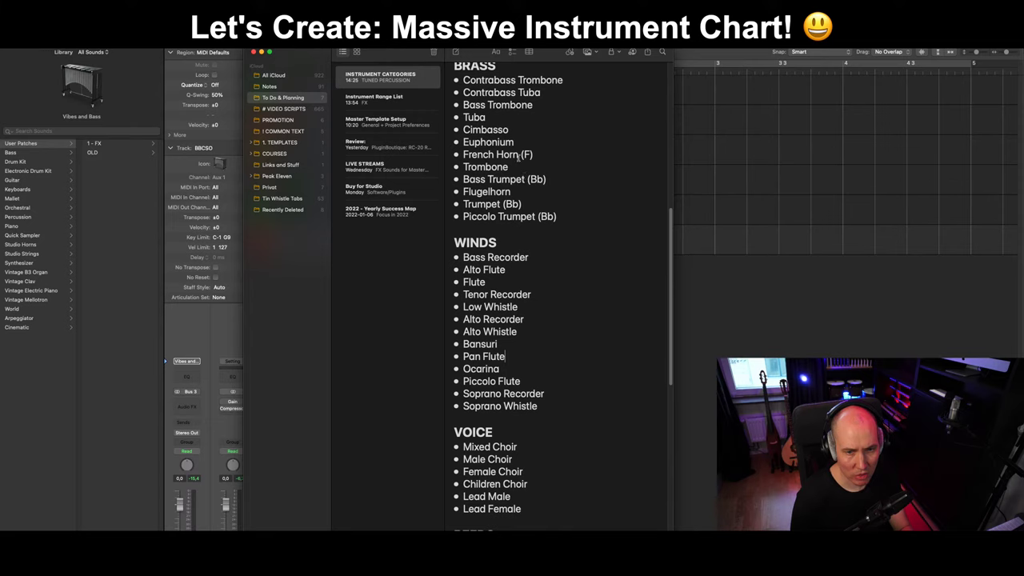
scroll(518, 171, "up", 1)
left_click_drag(518, 171, 548, 196)
key("BackSpace")
key("BackSpace")
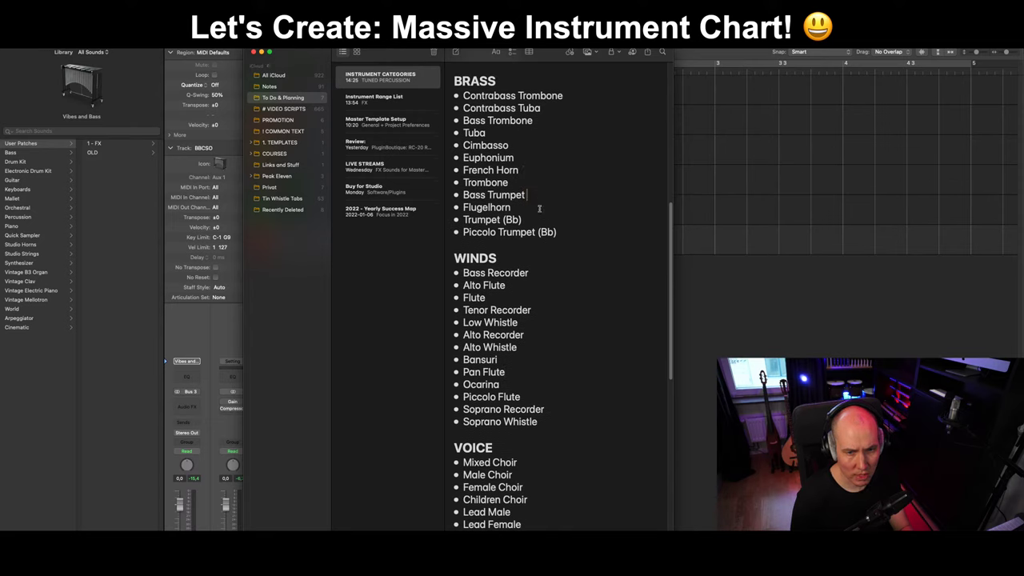
left_click_drag(535, 232, 559, 232)
key("BackSpace")
left_click_drag(499, 222, 523, 222)
key("BackSpace")
scroll(511, 216, "down", 1)
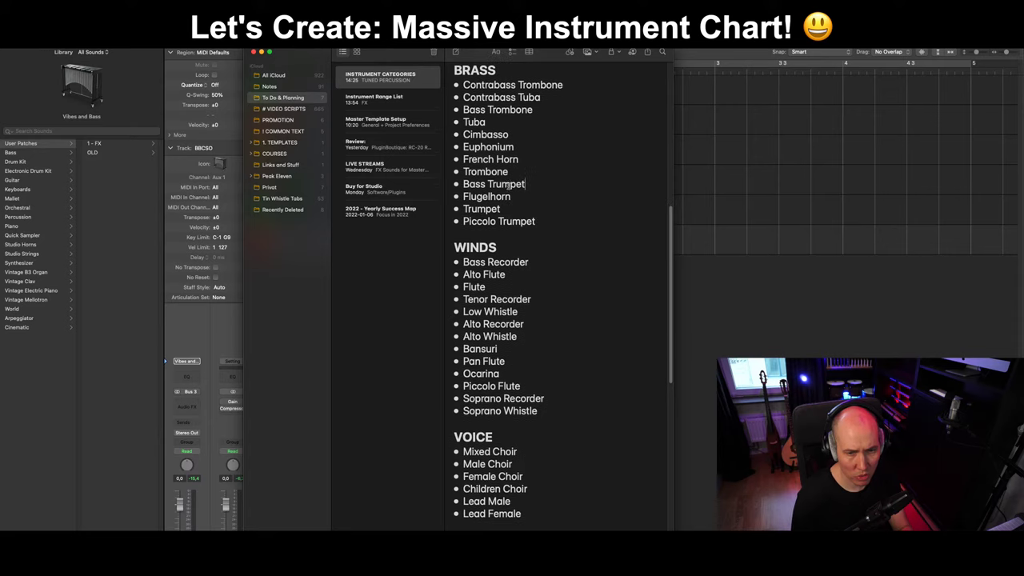
Add a Bass Flute entry directly below Bass Recorder in the WINDS list.
scroll(483, 193, "down", 3)
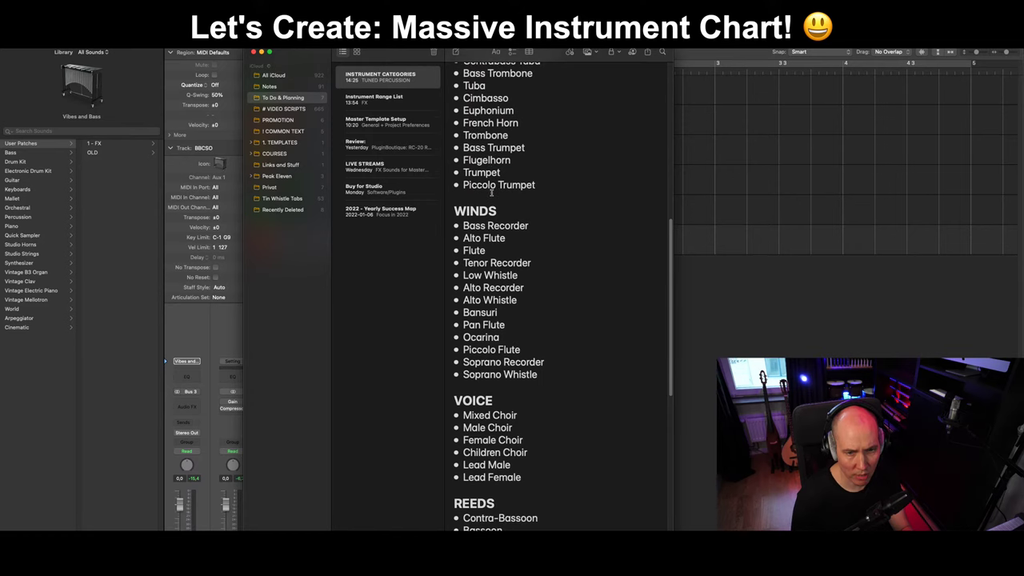
scroll(496, 193, "down", 8)
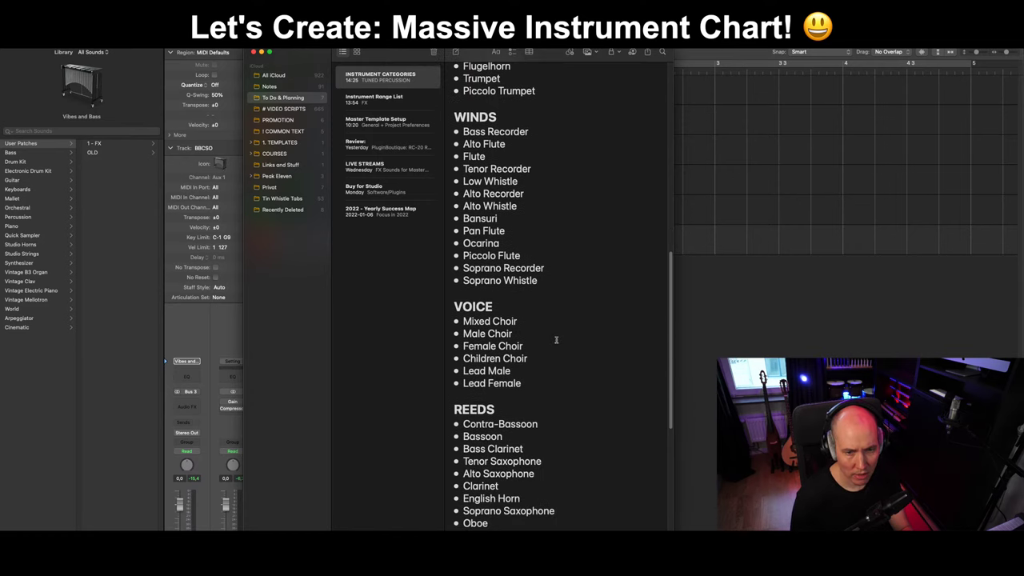
scroll(556, 340, "down", 6)
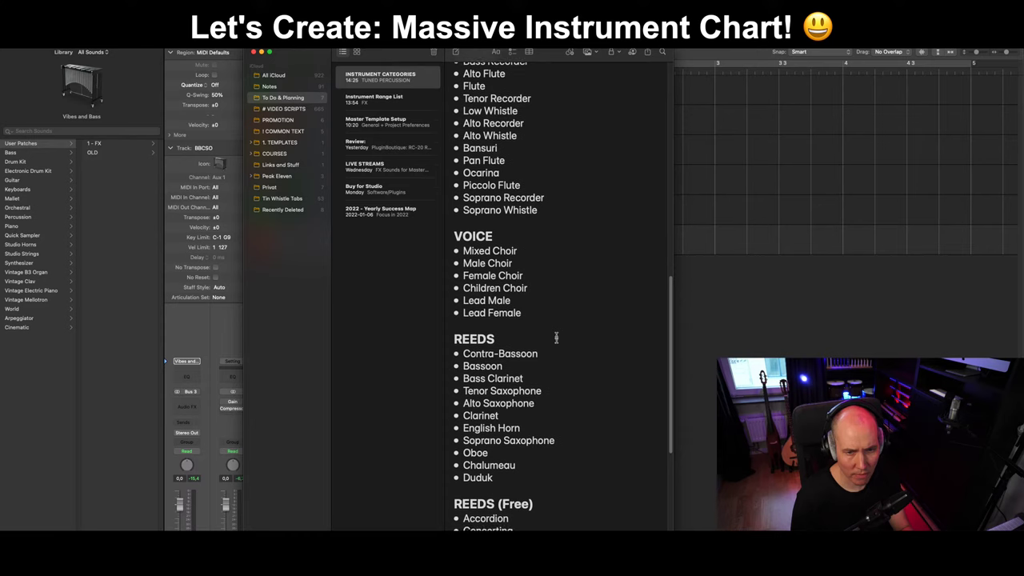
scroll(556, 339, "up", 3)
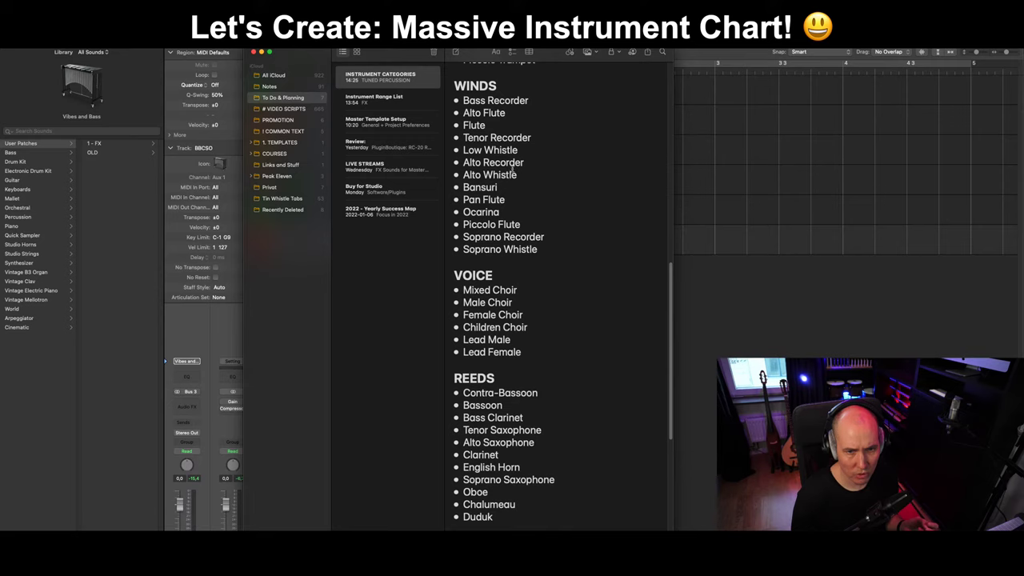
left_click(529, 100)
key("Return")
type("B")
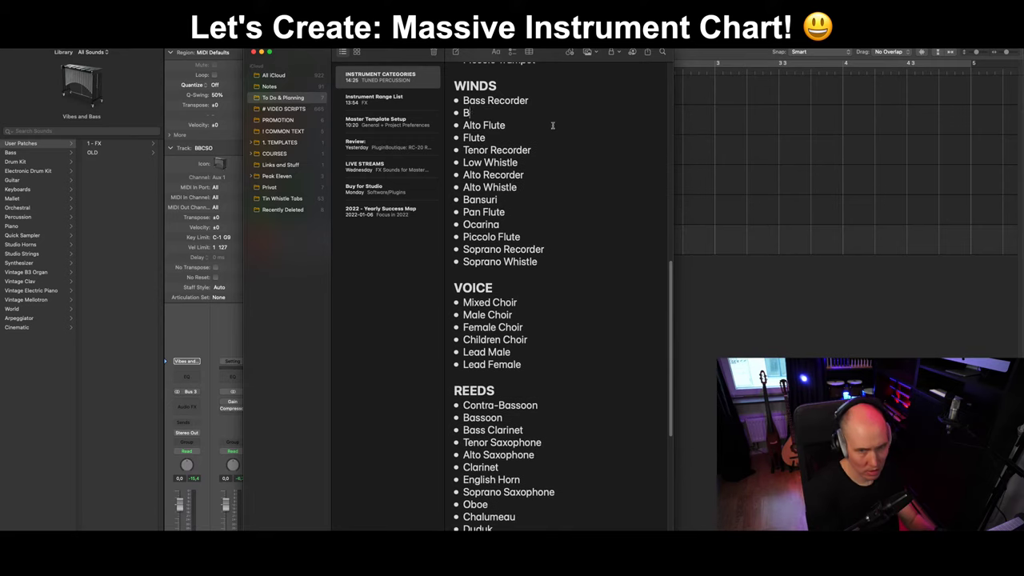
type("ass Flute")
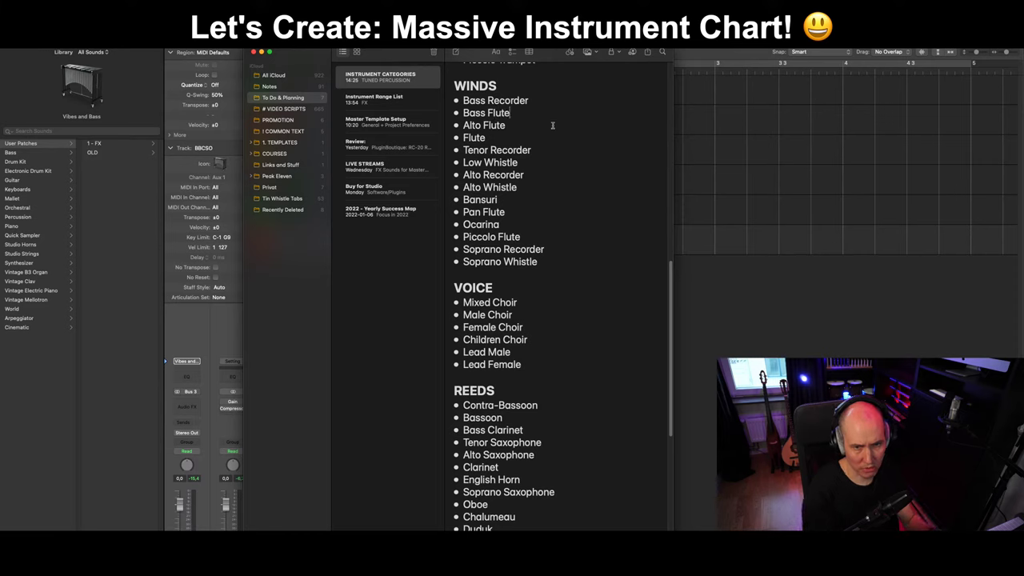
Look through the rest of WINDS and the VOICE, REEDS, REEDS (Free) and PLUCKS lists.
scroll(525, 232, "down", 2)
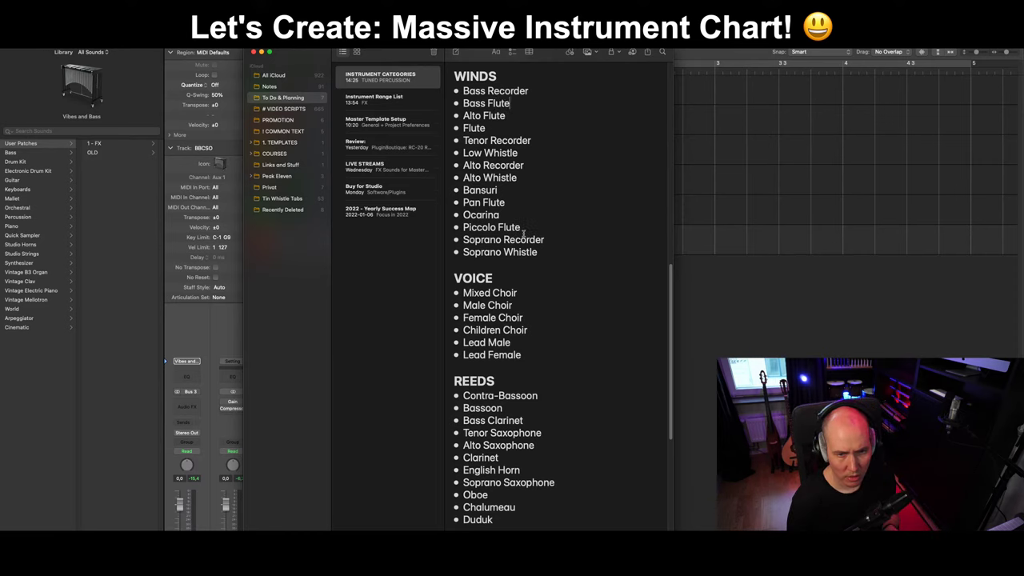
scroll(524, 232, "down", 6)
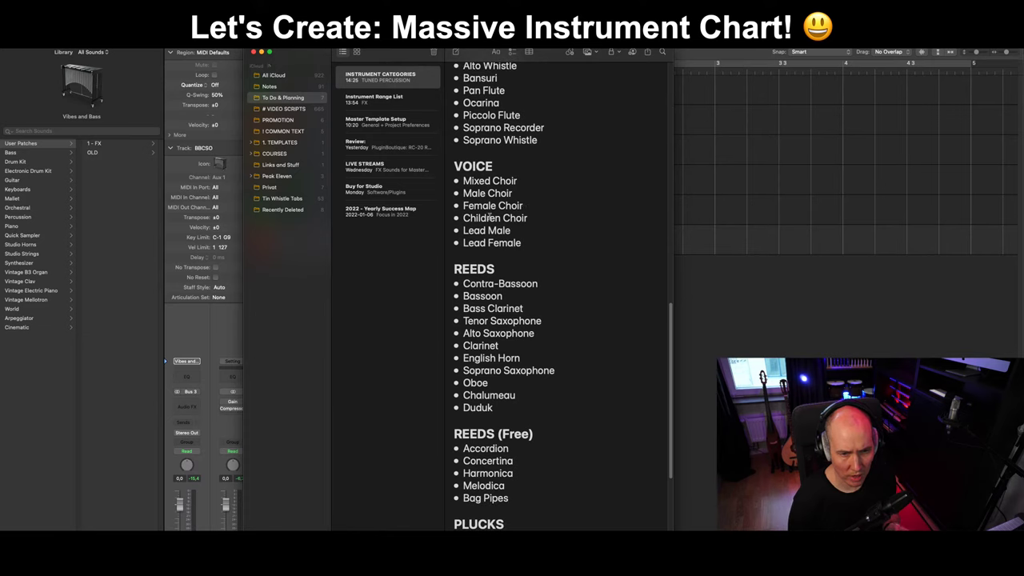
scroll(506, 216, "down", 1)
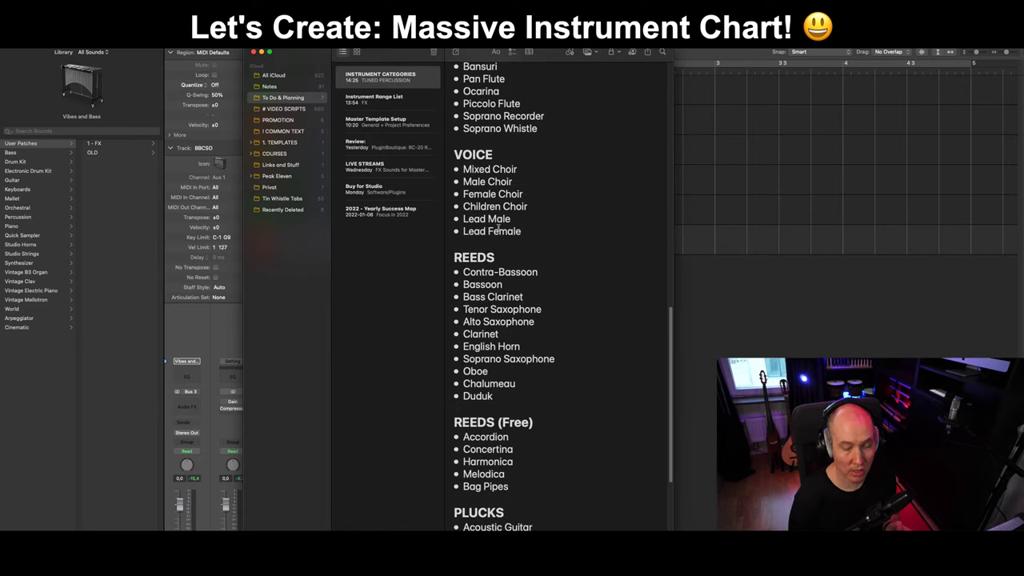
scroll(497, 233, "down", 2)
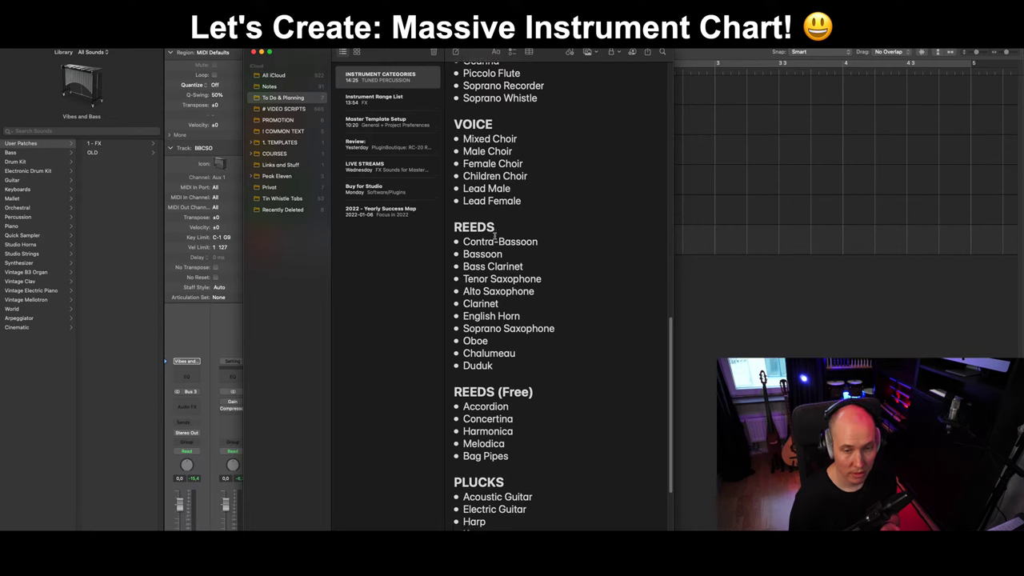
scroll(495, 234, "down", 1)
scroll(497, 234, "down", 1)
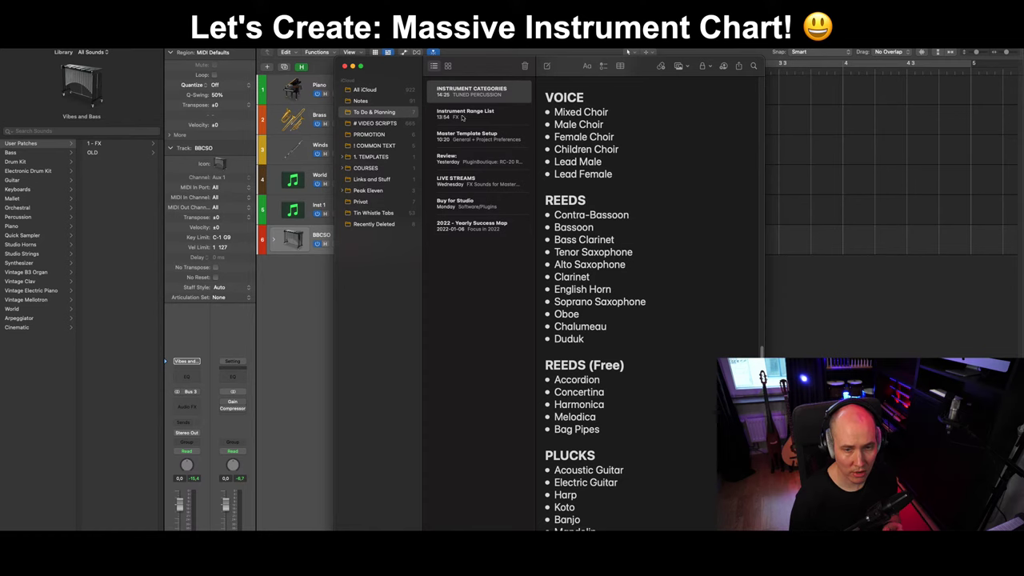
scroll(507, 255, "up", 5)
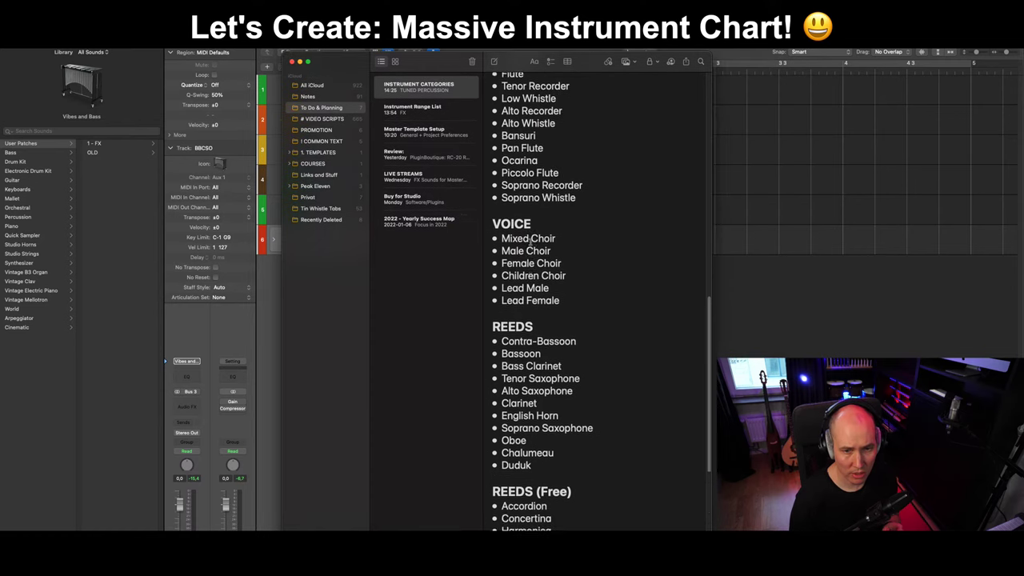
scroll(687, 369, "down", 2)
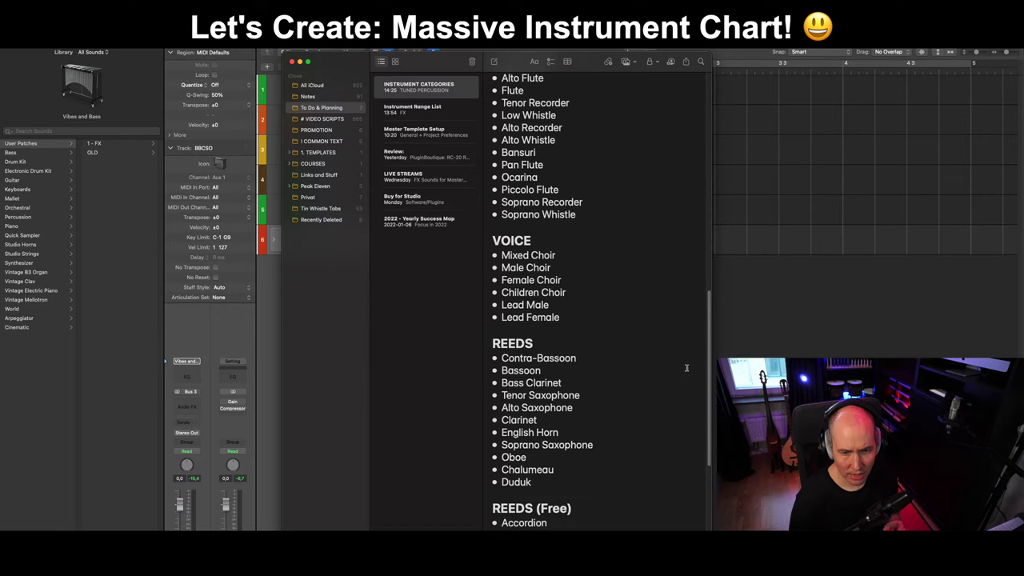
scroll(709, 368, "down", 1)
left_click_drag(710, 368, 710, 459)
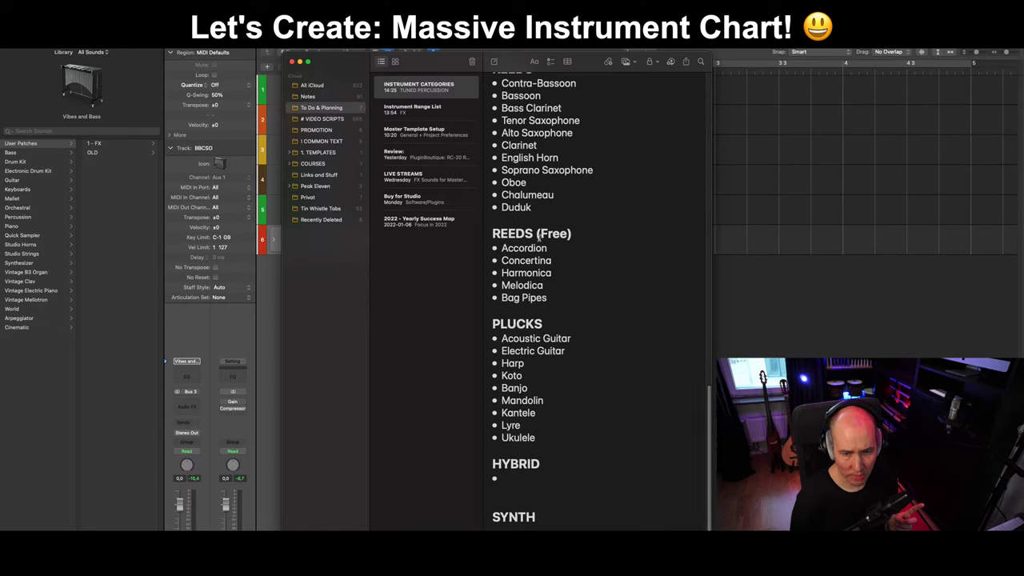
scroll(685, 379, "up", 5)
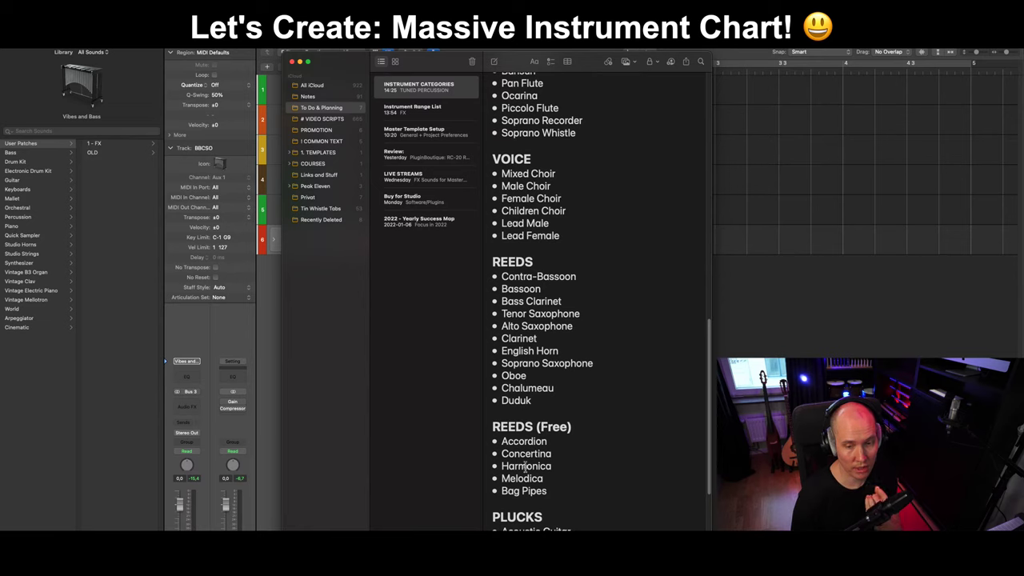
scroll(526, 441, "down", 3)
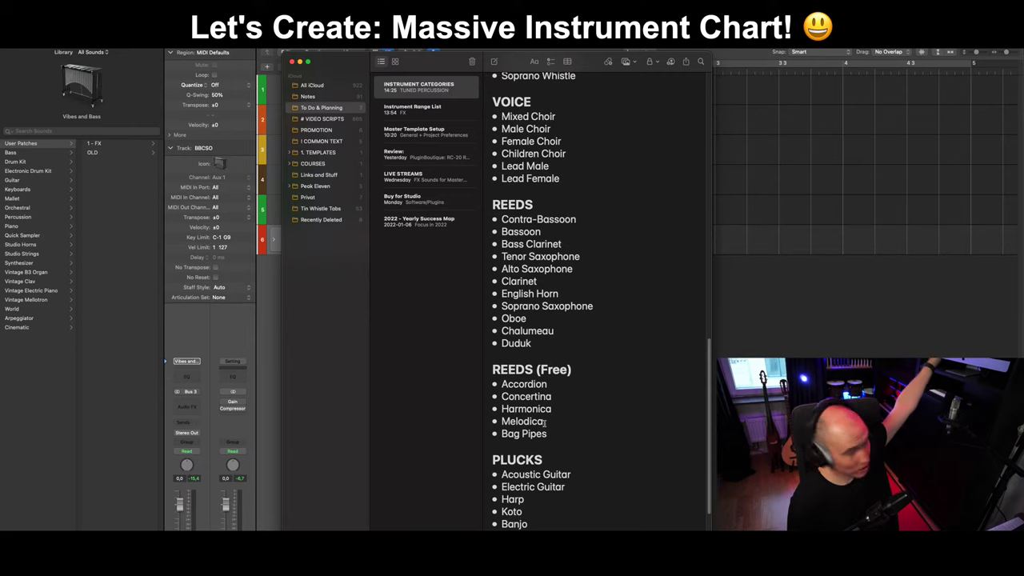
Compare the REEDS and REEDS (Free) categories, examining the placement of Bag Pipes and Duduk.
left_click_drag(548, 435, 499, 436)
left_click(522, 433)
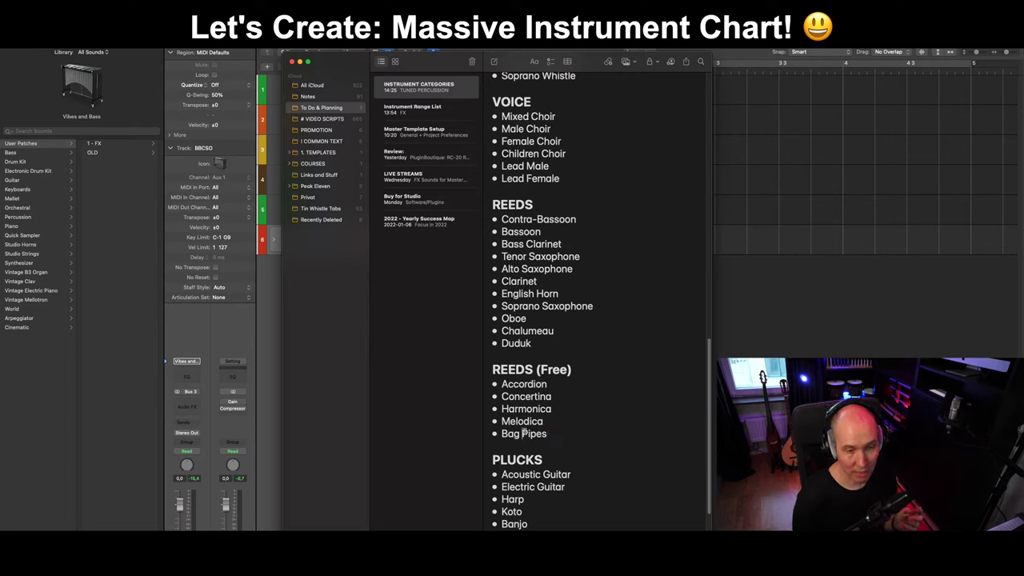
left_click_drag(516, 370, 573, 375)
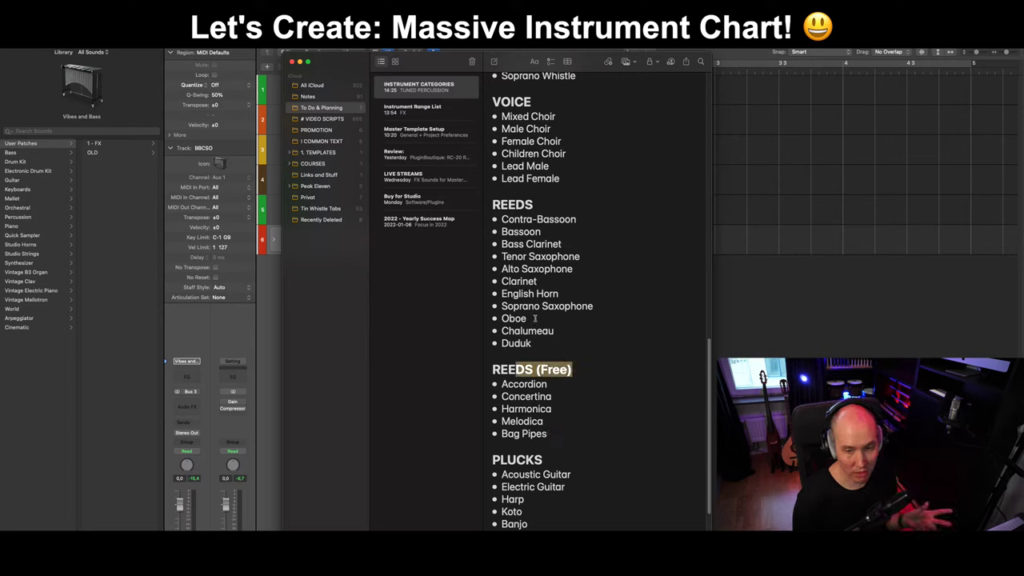
left_click(571, 361)
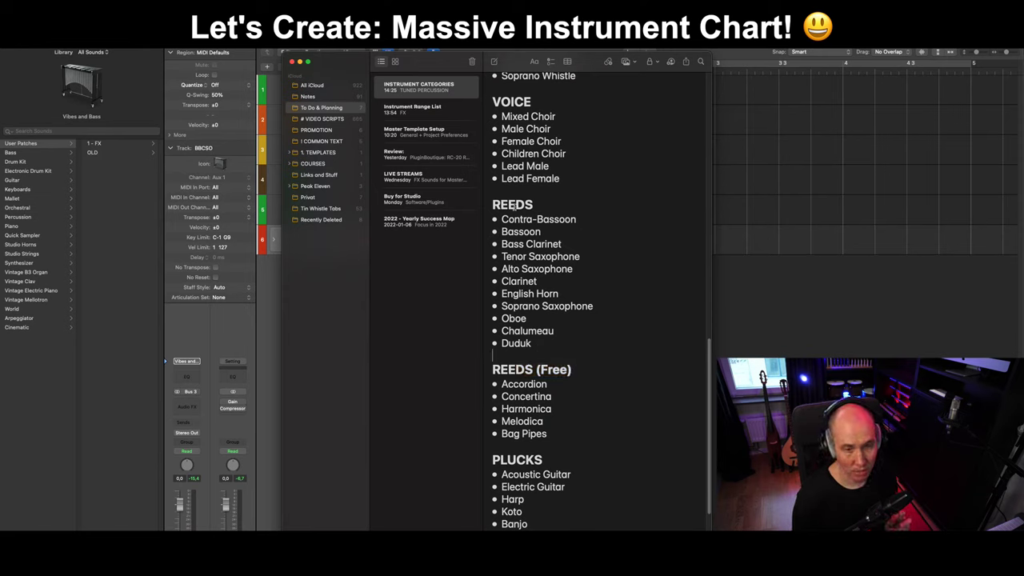
double_click(535, 204)
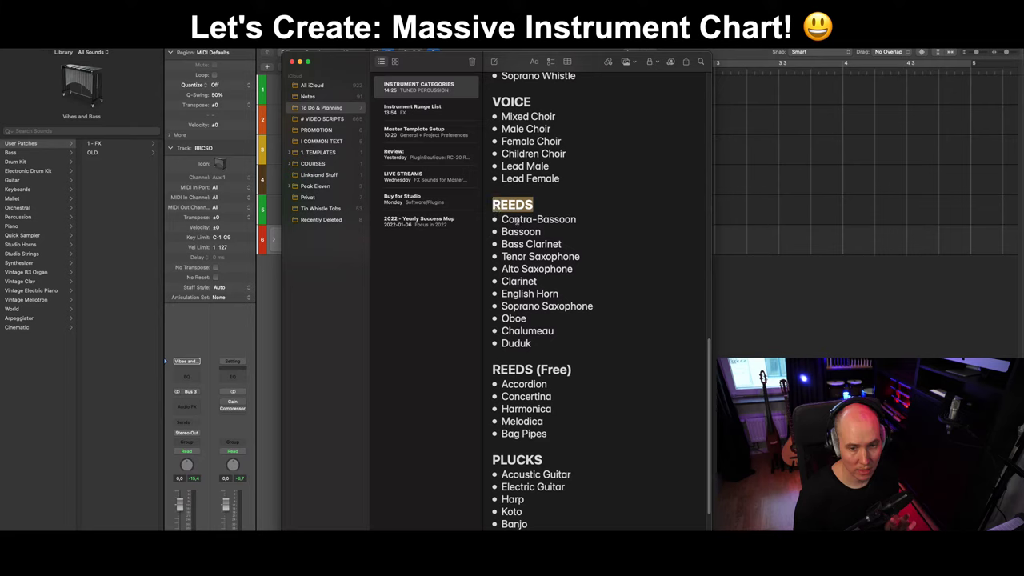
left_click(520, 221)
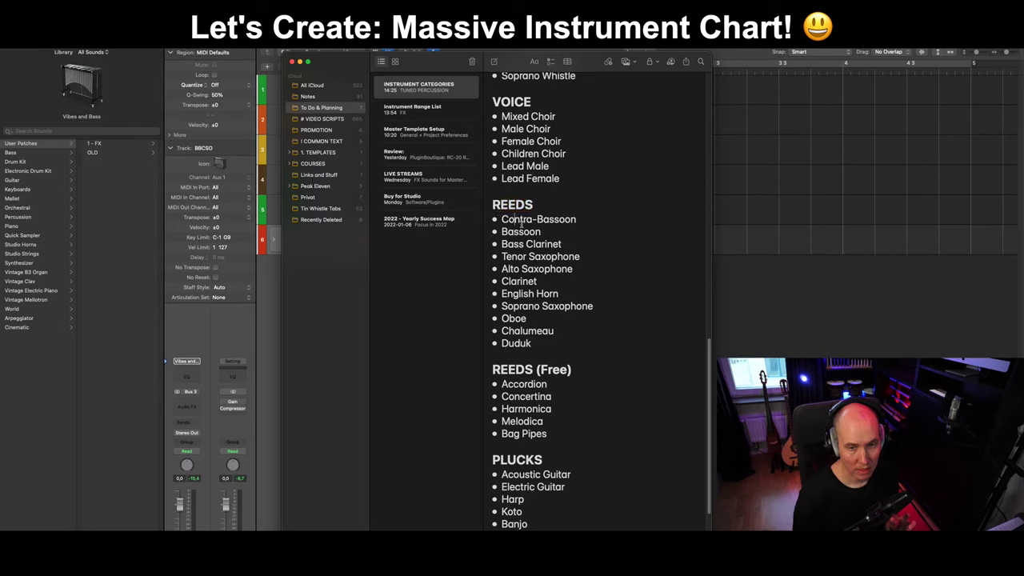
double_click(517, 343)
left_click(530, 345)
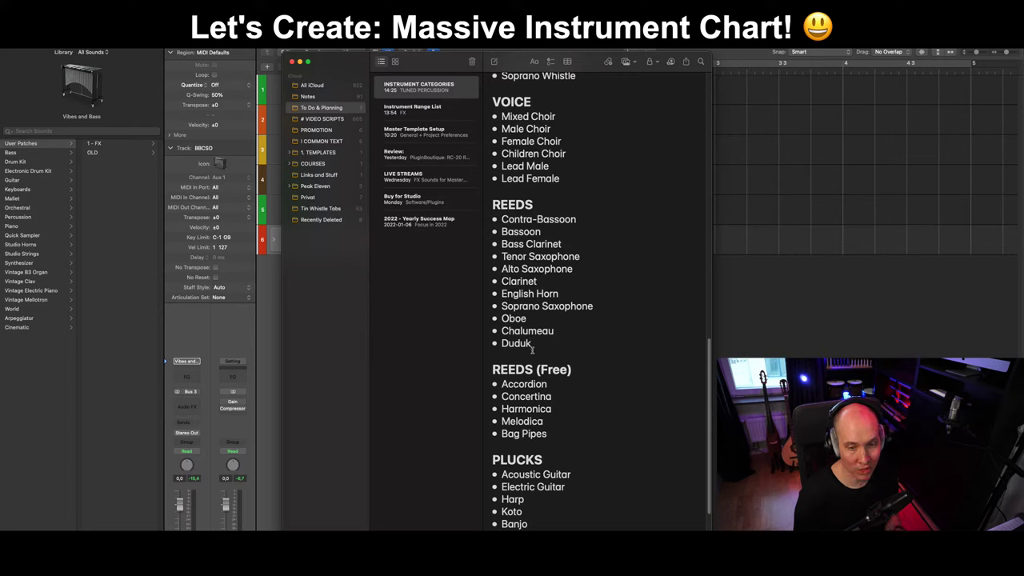
Check the PLUCKS entries and reread the whole list from TUNED PERCUSSION down to PLUCKS and HYBRID.
scroll(534, 346, "down", 2)
scroll(542, 342, "down", 2)
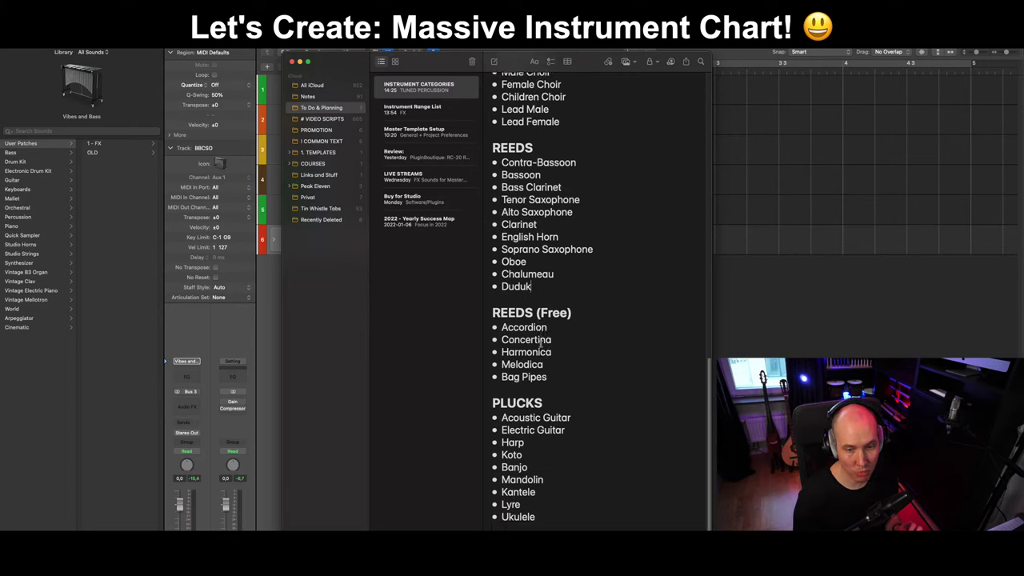
scroll(547, 391, "down", 3)
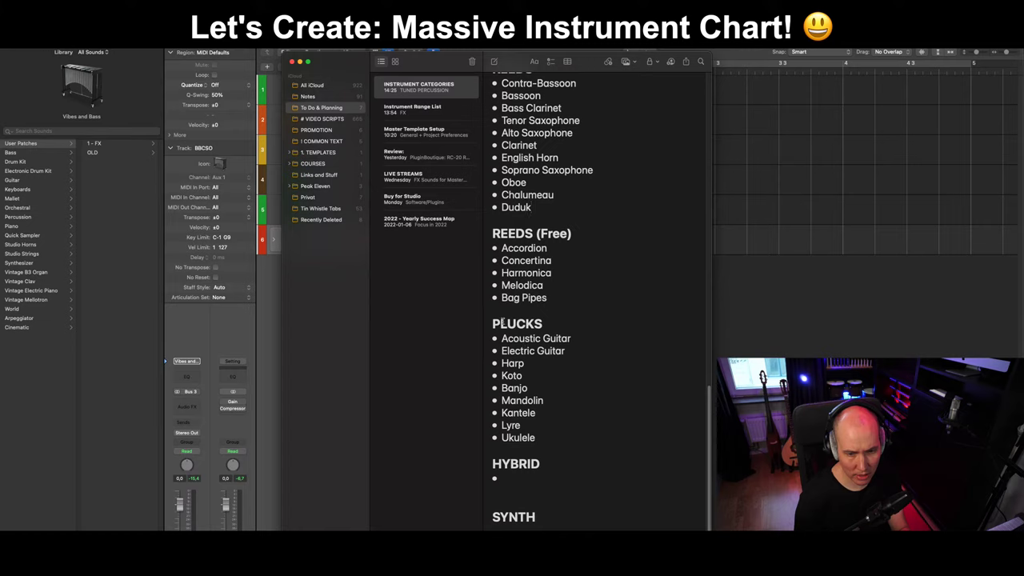
left_click_drag(494, 323, 537, 328)
left_click(552, 331)
left_click_drag(709, 445, 714, 132)
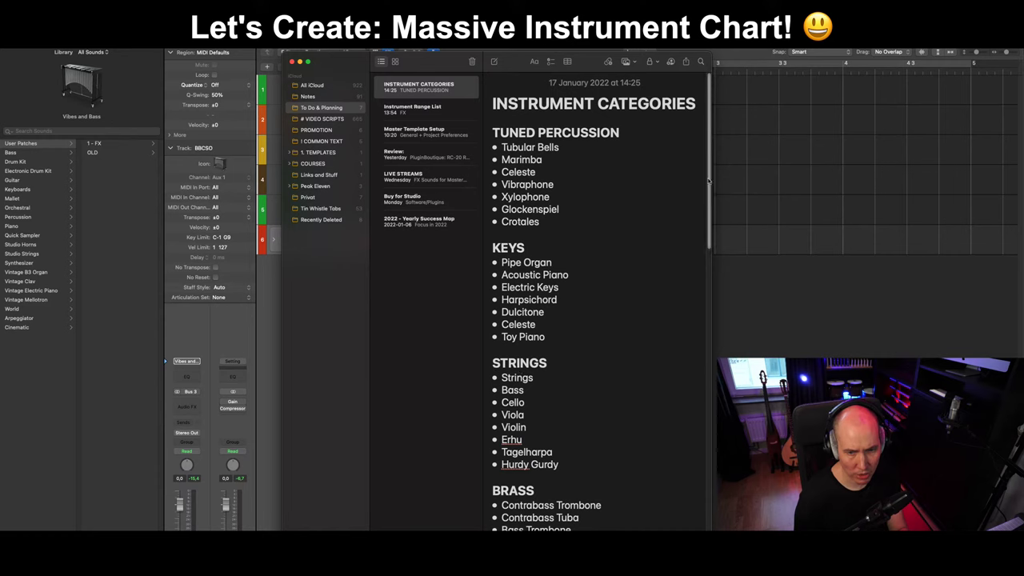
scroll(526, 257, "down", 5)
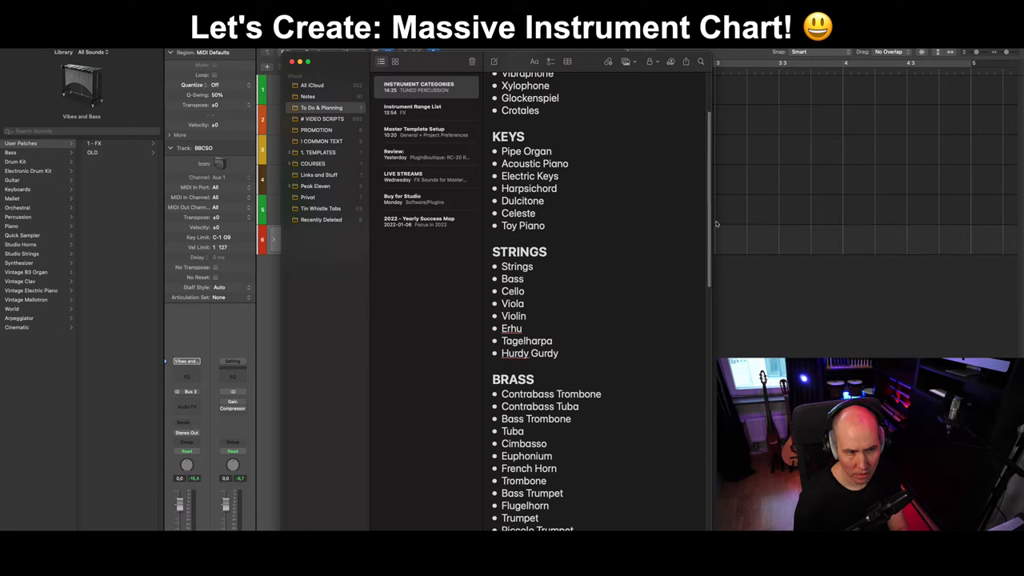
scroll(709, 236, "down", 3)
scroll(709, 240, "down", 10)
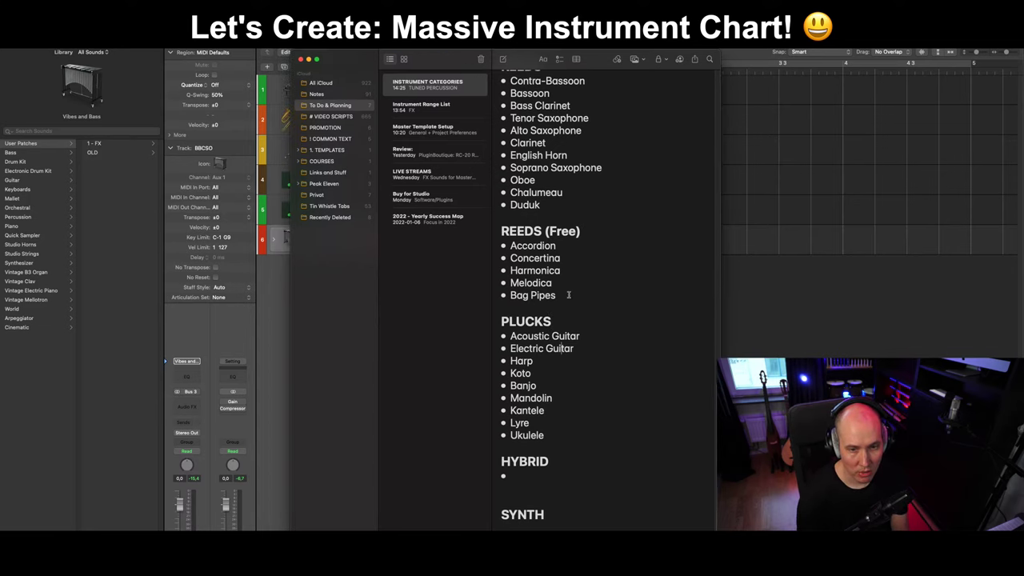
scroll(568, 294, "up", 2)
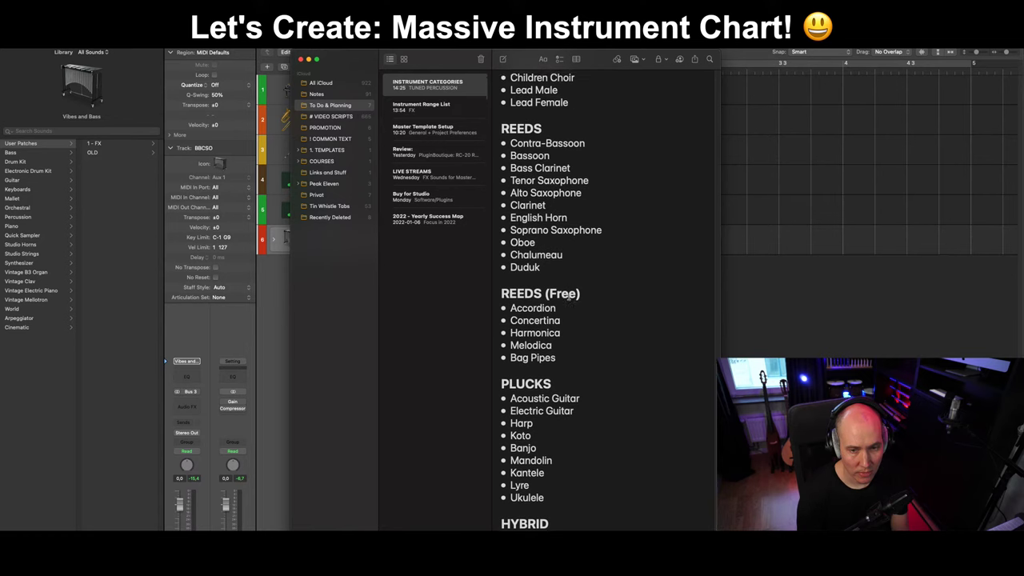
Add separate LOW, MID and HIGH lines directly below the REEDS heading, above Contra-Bassoon.
scroll(568, 295, "up", 3)
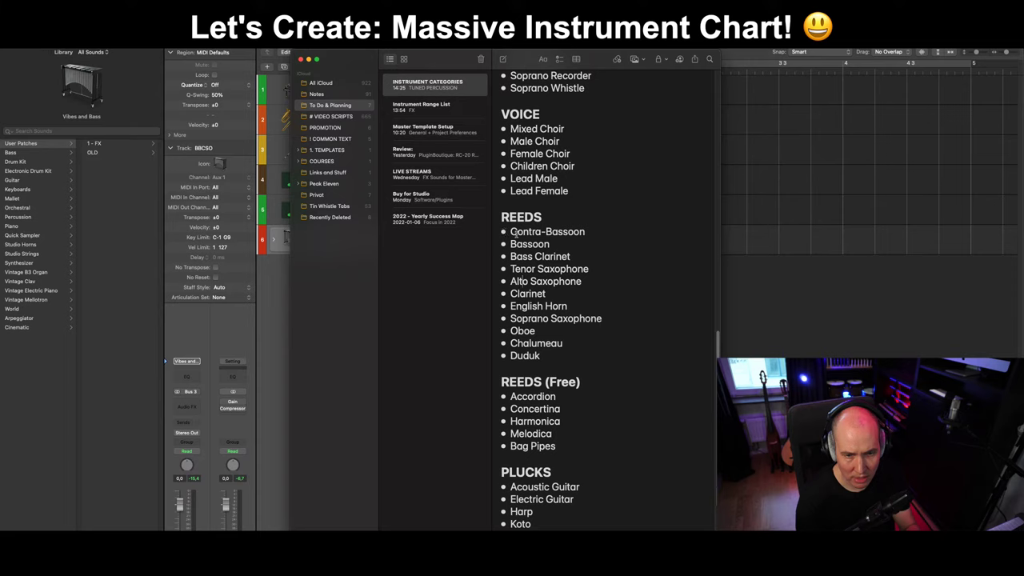
left_click_drag(512, 231, 561, 276)
left_click(548, 218)
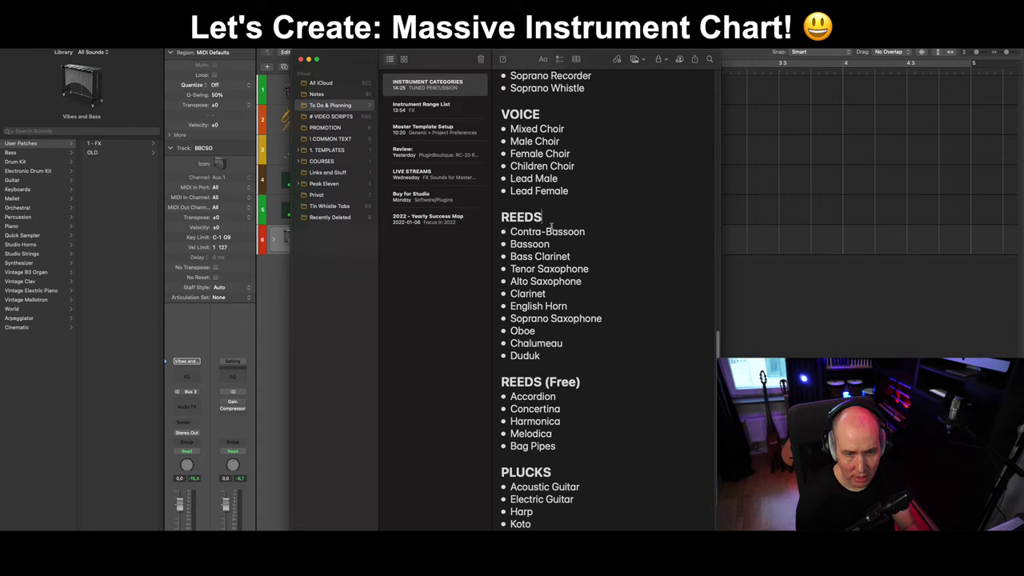
key("Return")
key("Return")
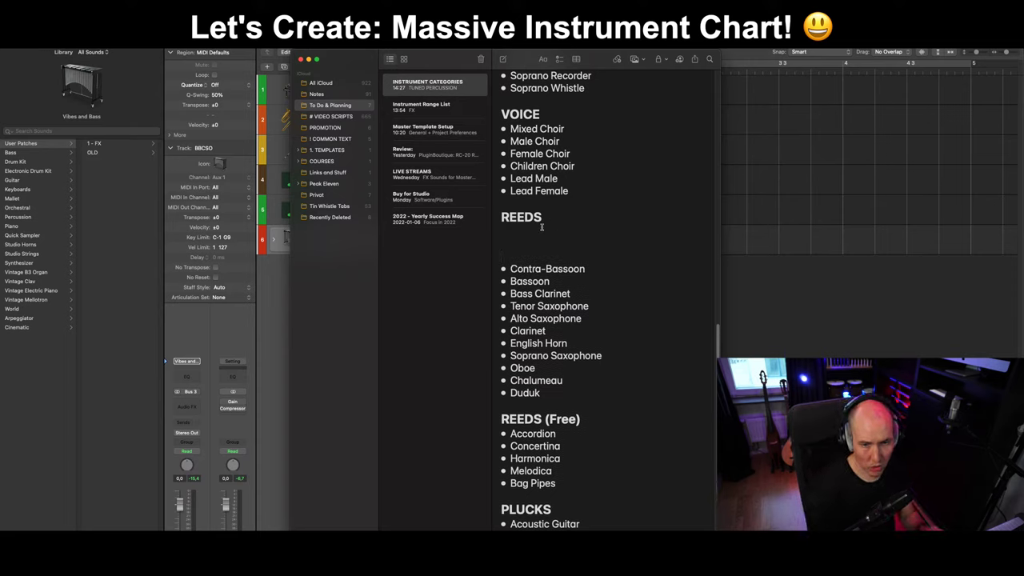
key("Up")
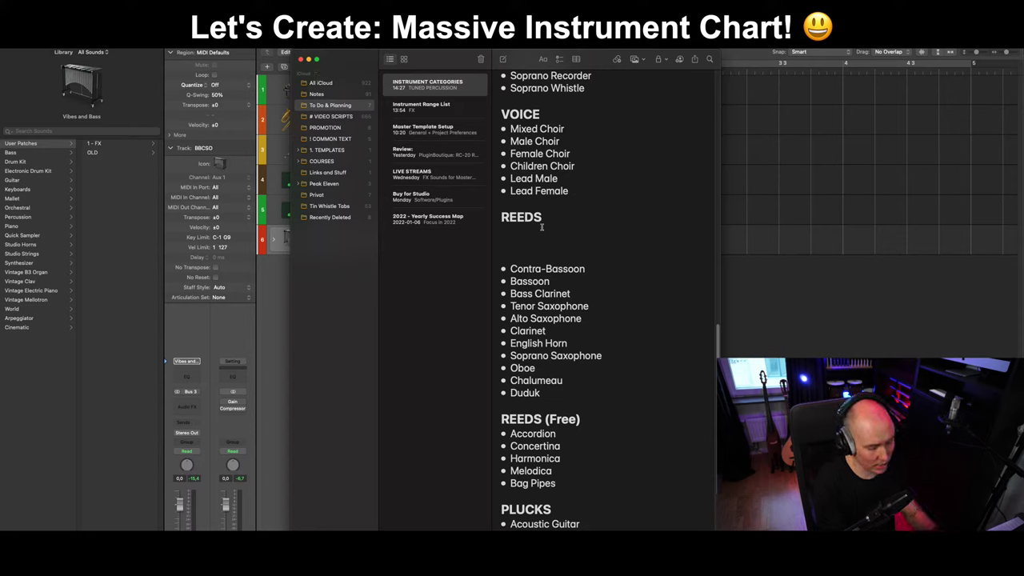
type("LOW")
key("Return")
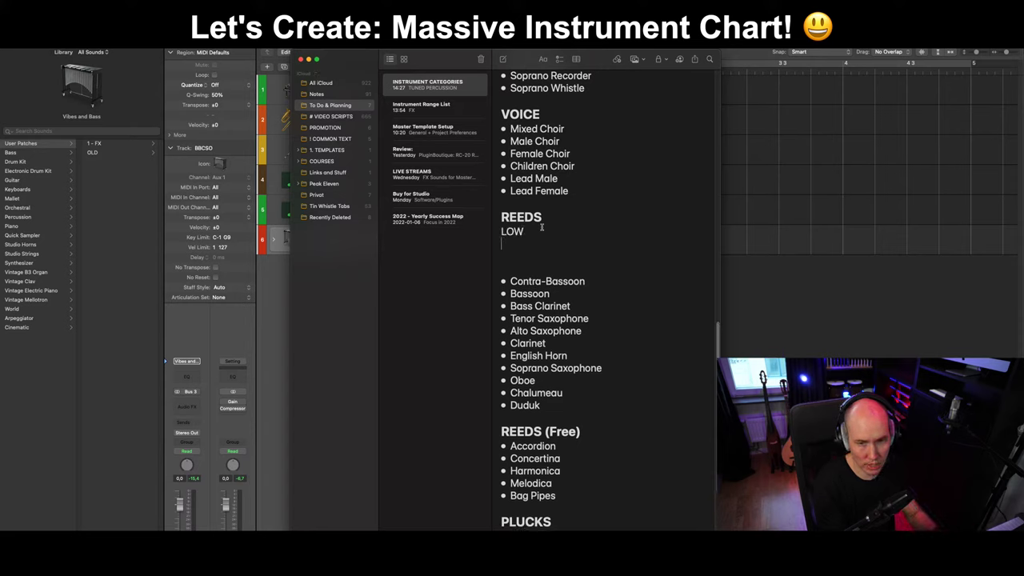
type("MID")
key("Return")
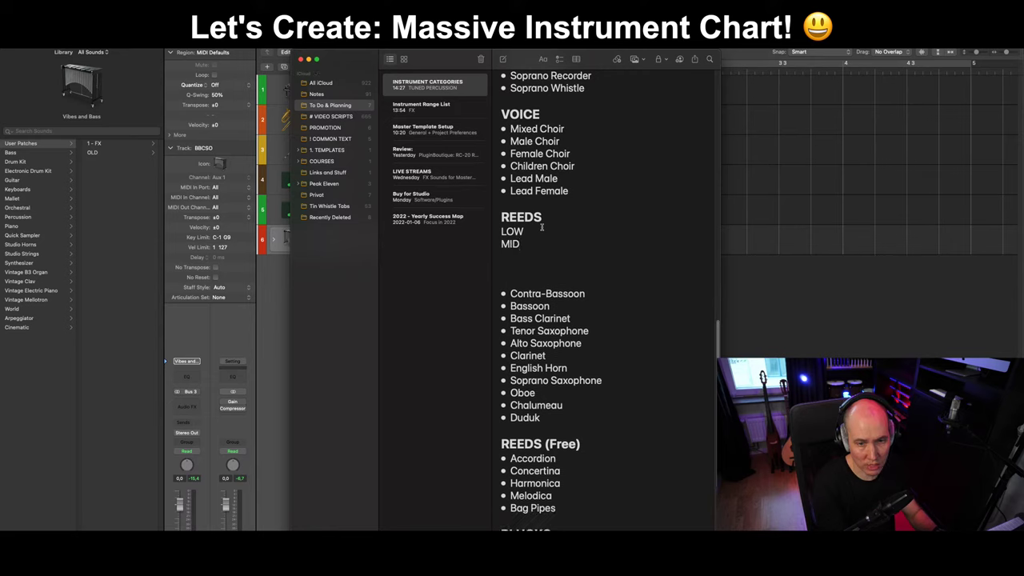
type("HIGH")
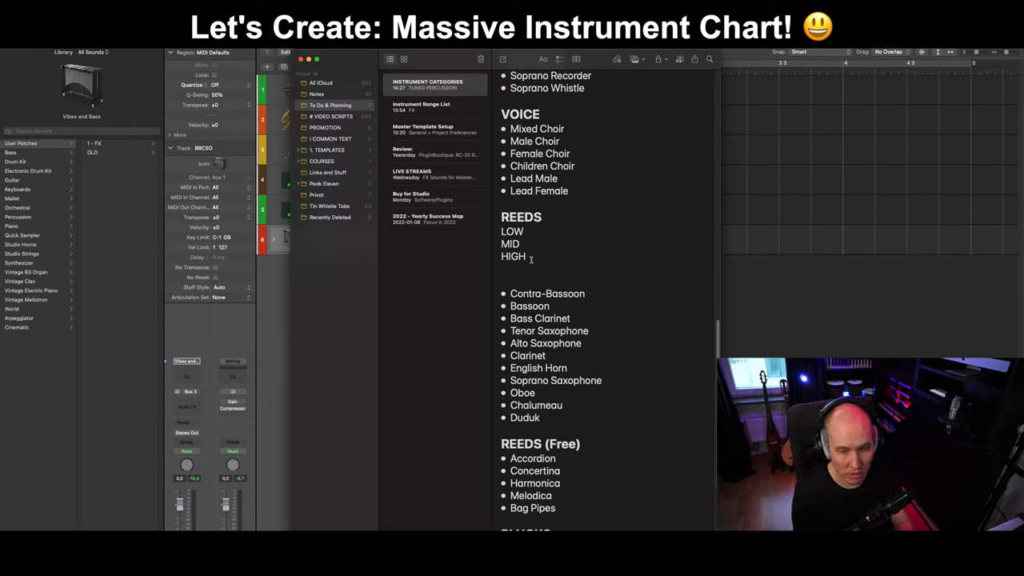
Delete the LOW, MID and HIGH lines and the extra blank lines under the REEDS heading.
left_click_drag(526, 257, 484, 236)
key("BackSpace")
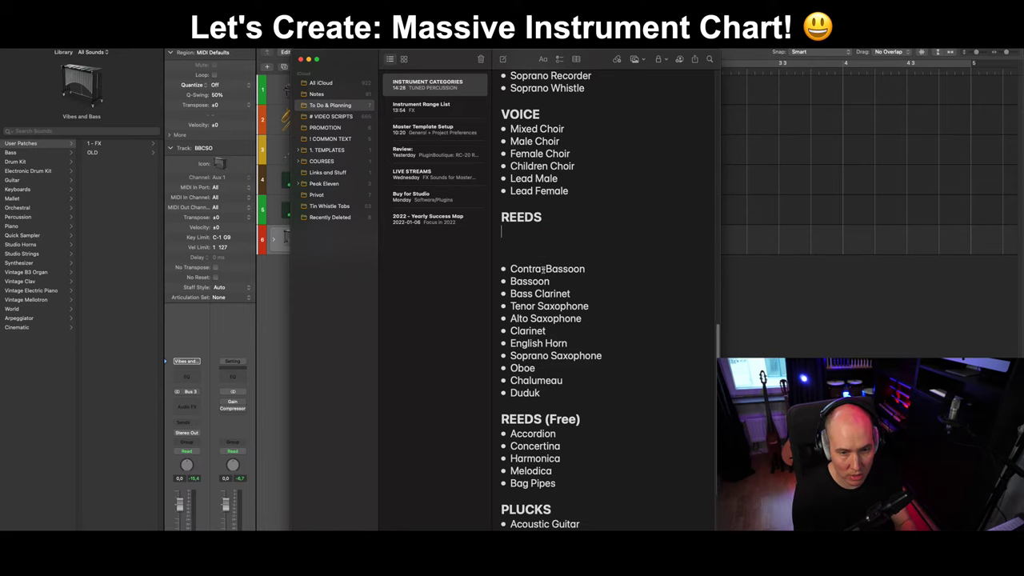
key("BackSpace")
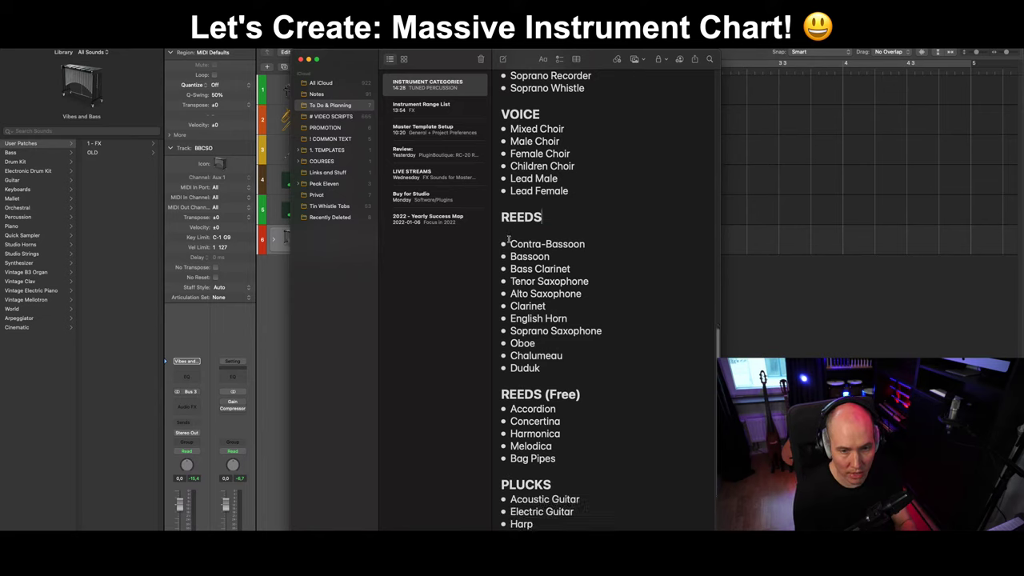
left_click(508, 231)
key("BackSpace")
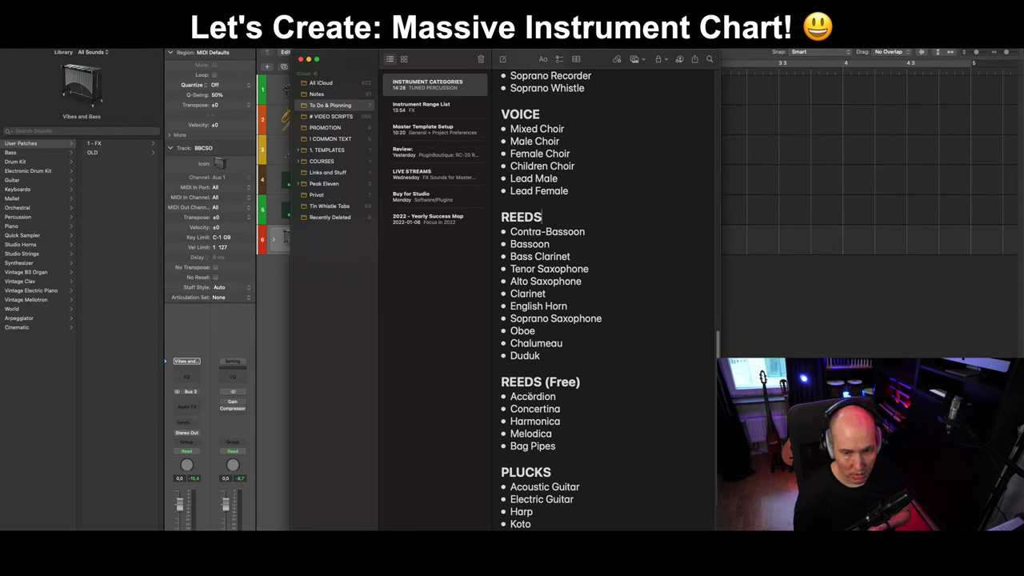
Examine the REEDS (Free) and REEDS entries, considering where Harmonica and Chalumeau belong.
left_click_drag(501, 384, 587, 385)
left_click(587, 385)
left_click_drag(560, 428, 509, 422)
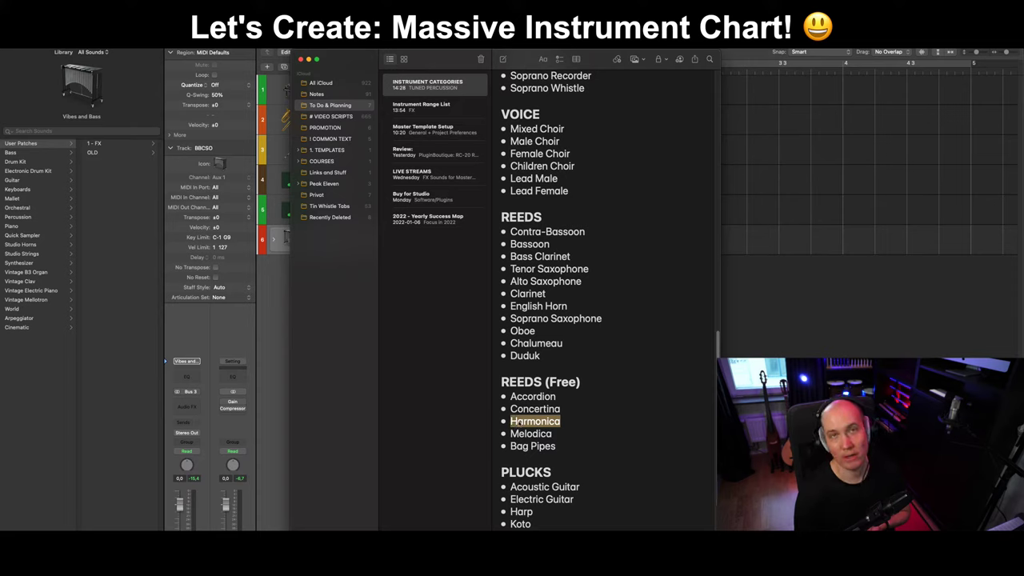
left_click(519, 422)
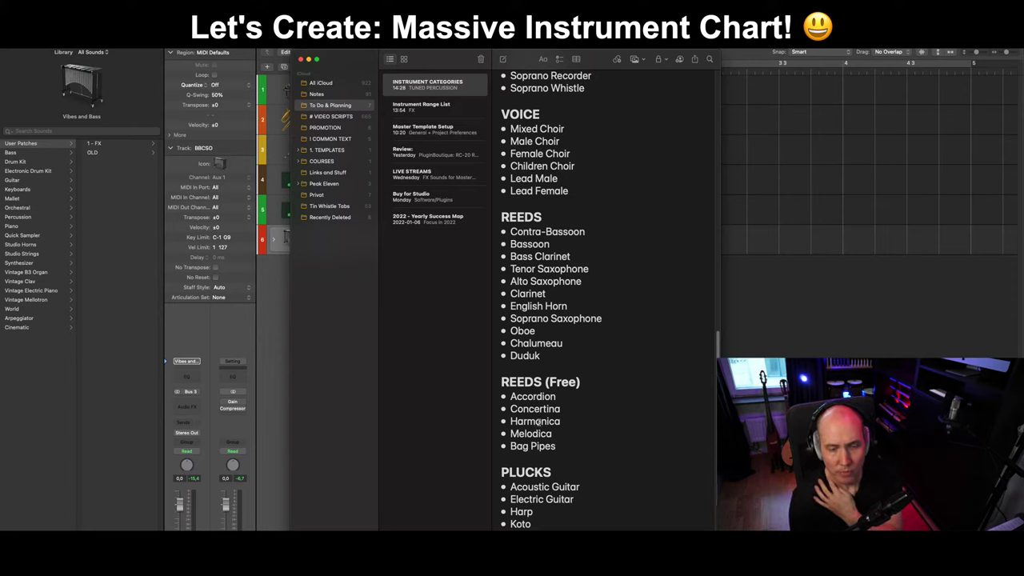
scroll(540, 409, "down", 5)
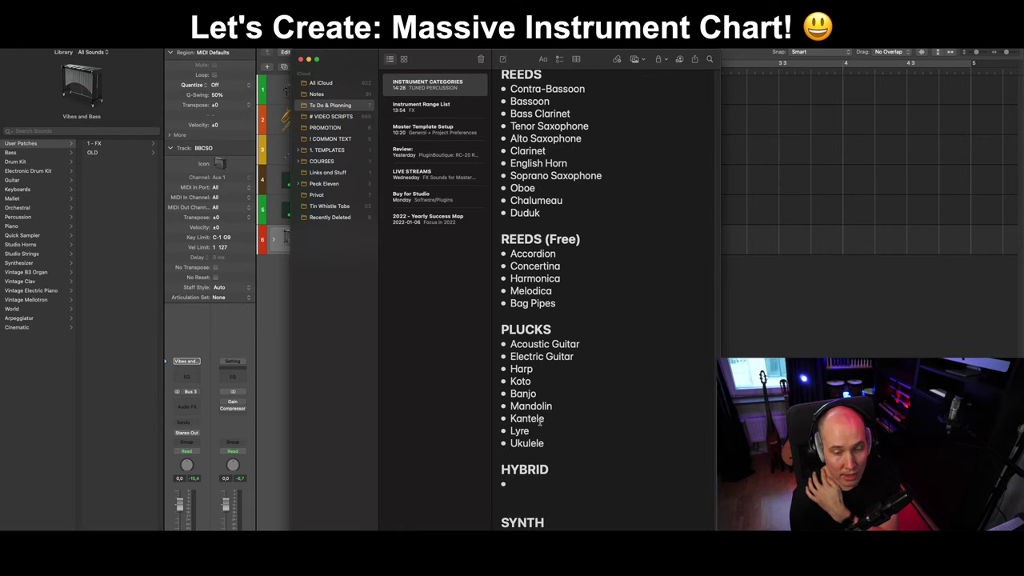
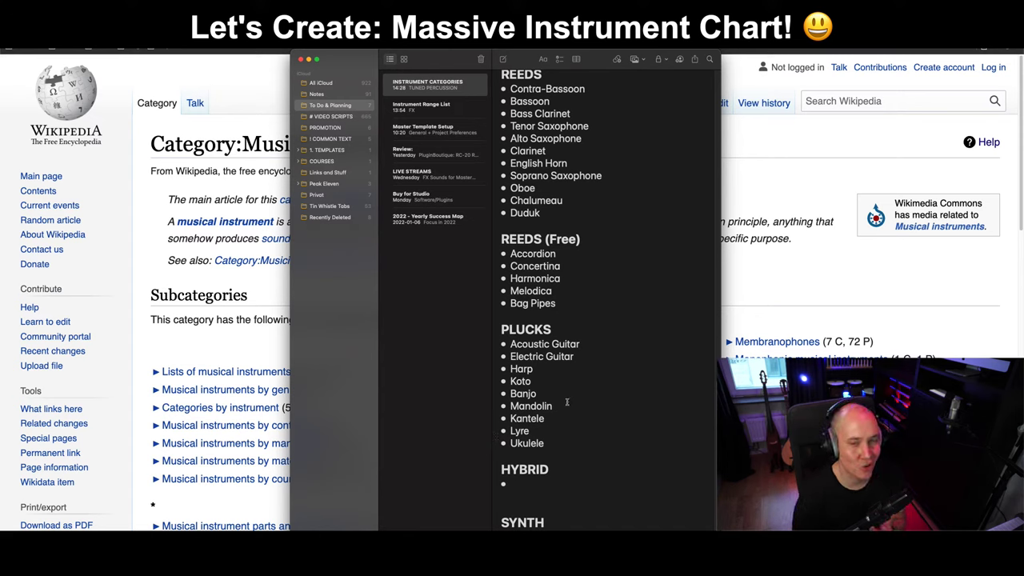
scroll(568, 403, "up", 2)
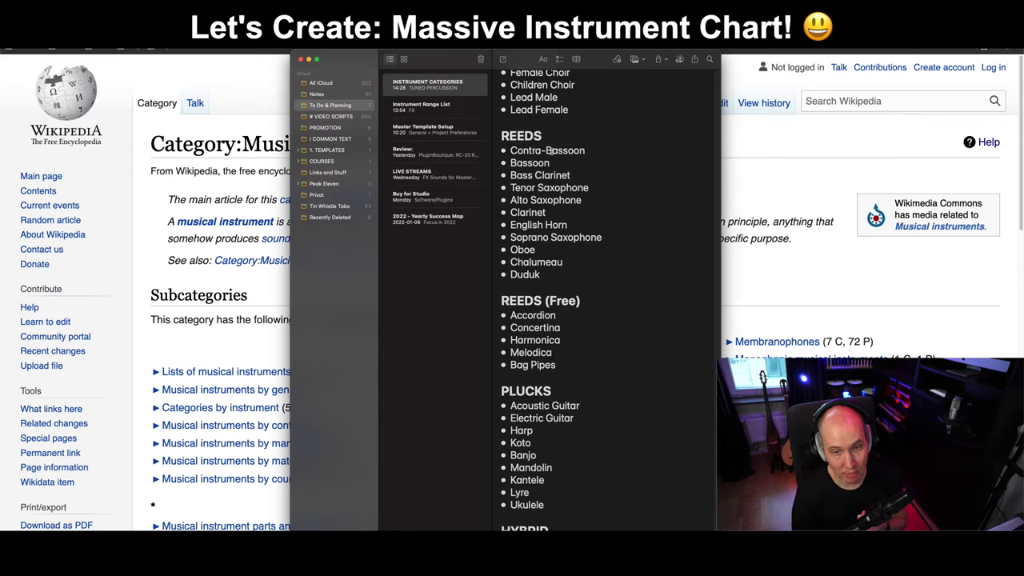
left_click(555, 136)
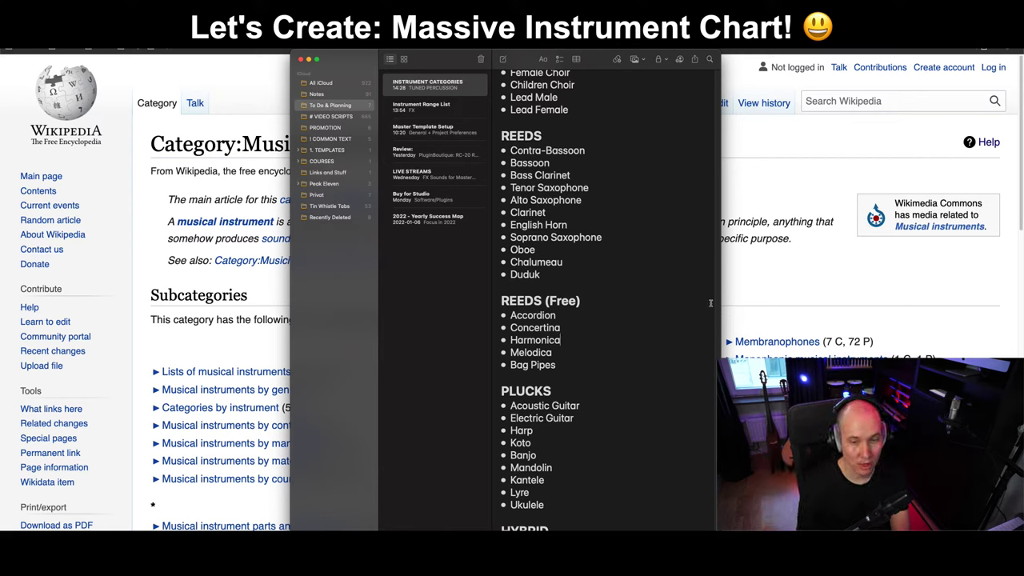
scroll(574, 313, "up", 3)
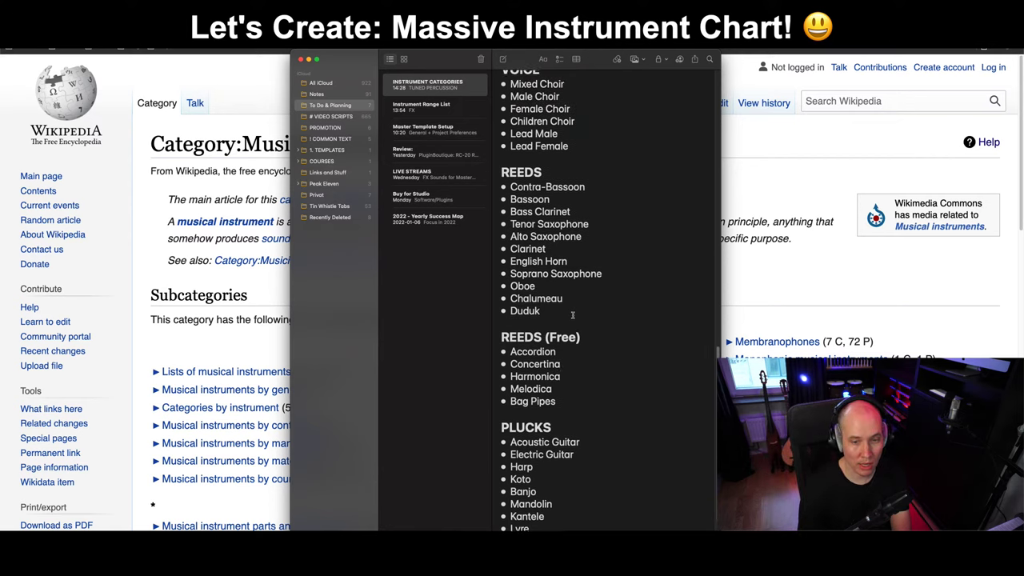
scroll(573, 316, "up", 2)
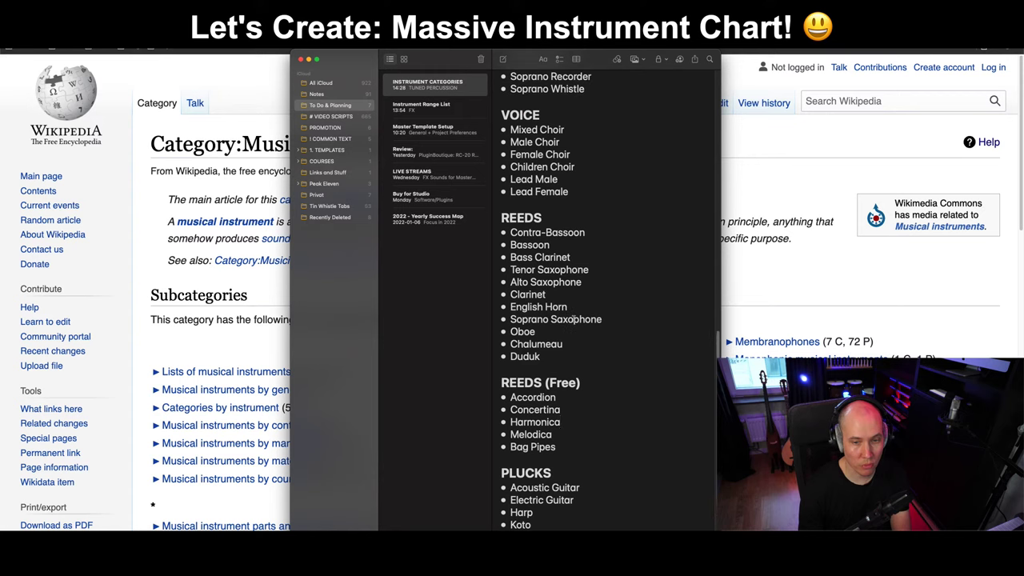
scroll(574, 320, "up", 1)
left_click_drag(563, 354, 517, 354)
left_click(549, 363)
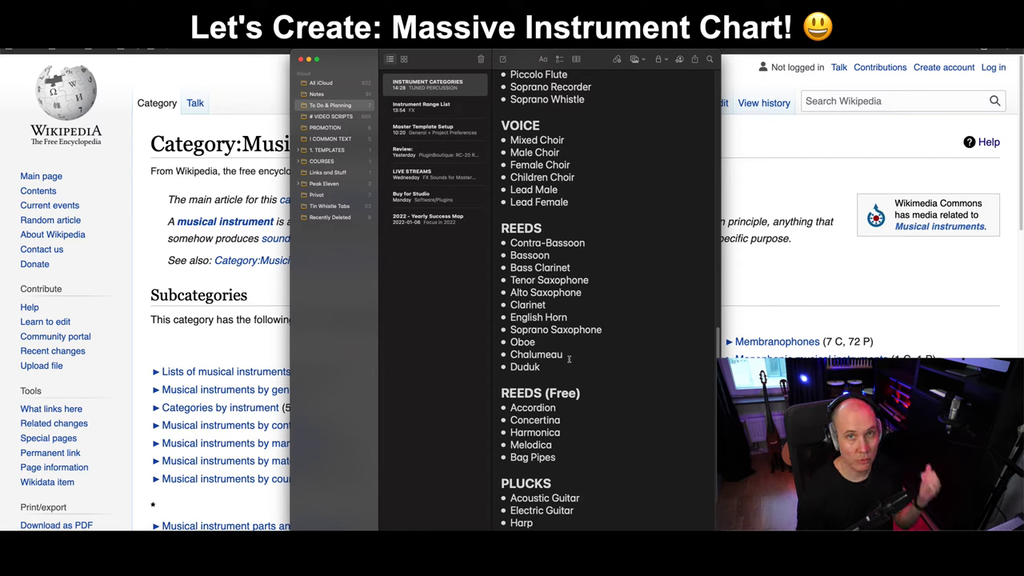
left_click_drag(565, 357, 511, 357)
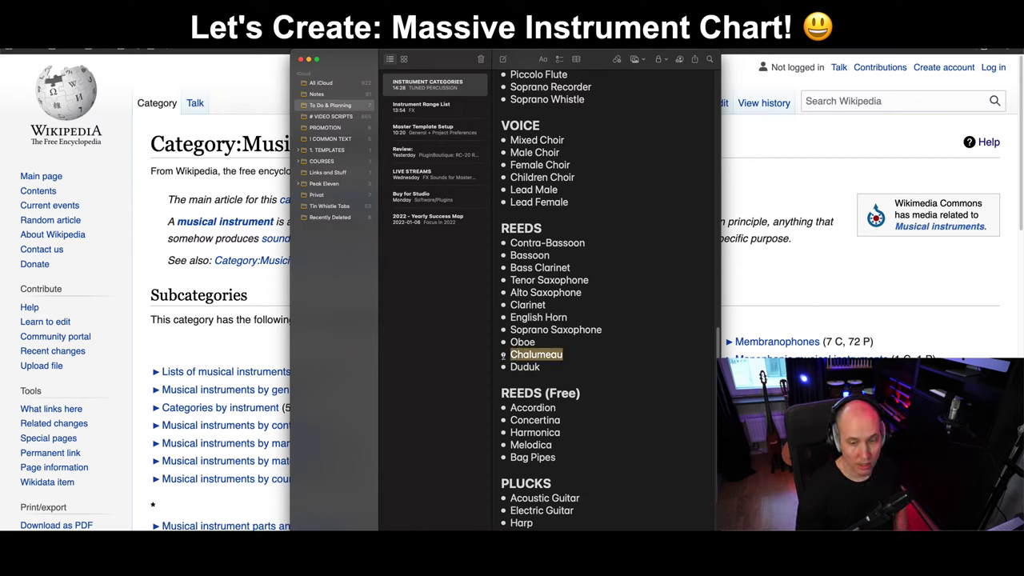
left_click(574, 357)
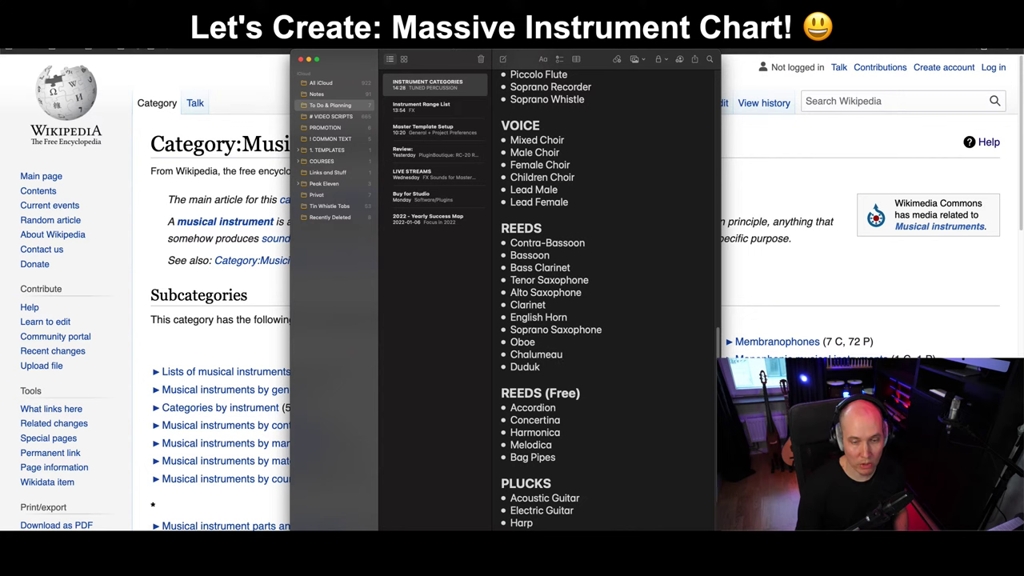
Check the placement of Duduk in REEDS and reread the categories from WINDS down to PLUCKS and HYBRID.
left_click_drag(468, 59, 451, 62)
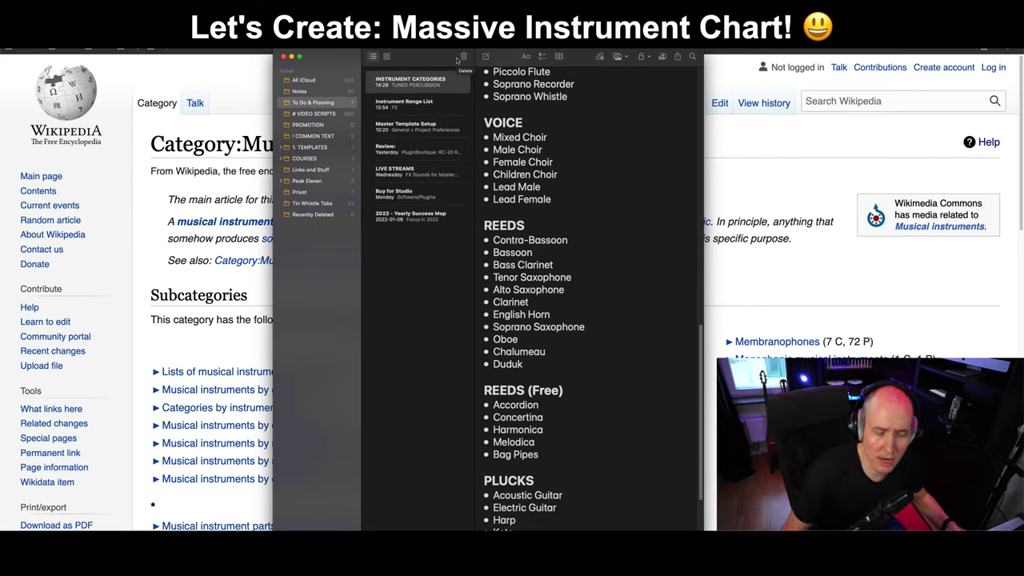
left_click(558, 369)
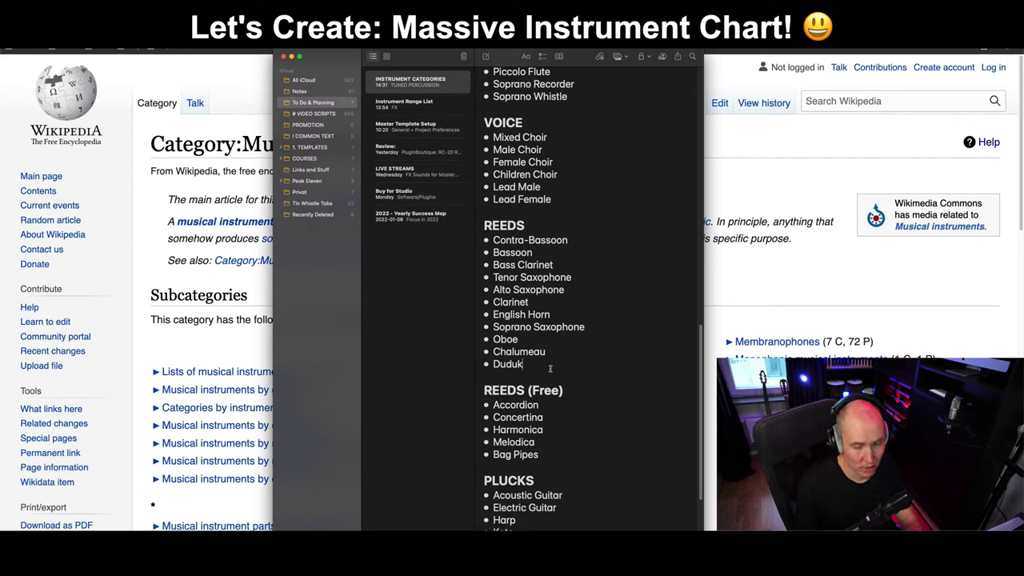
scroll(550, 370, "down", 1)
scroll(551, 370, "down", 1)
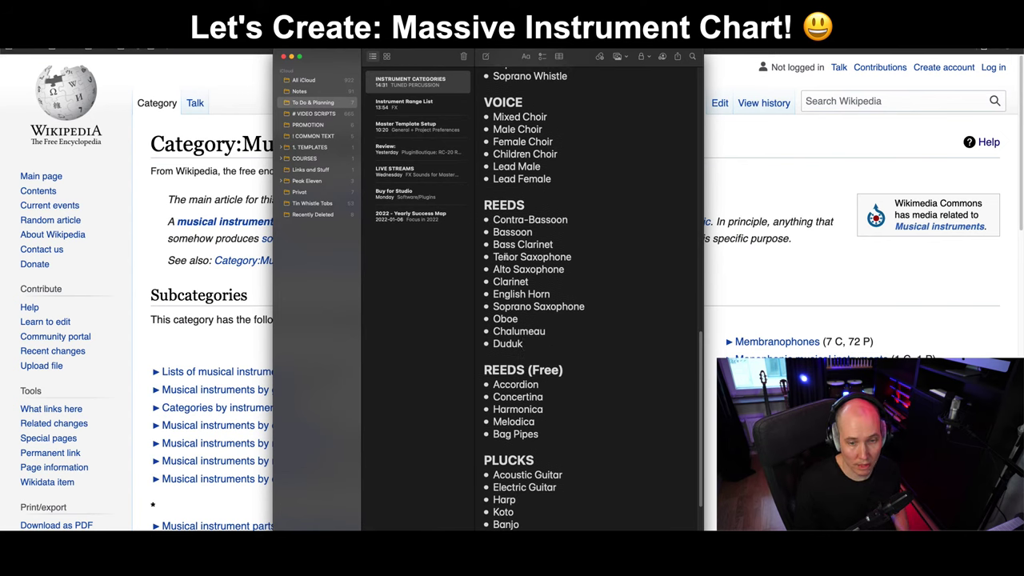
double_click(522, 346)
left_click(524, 347)
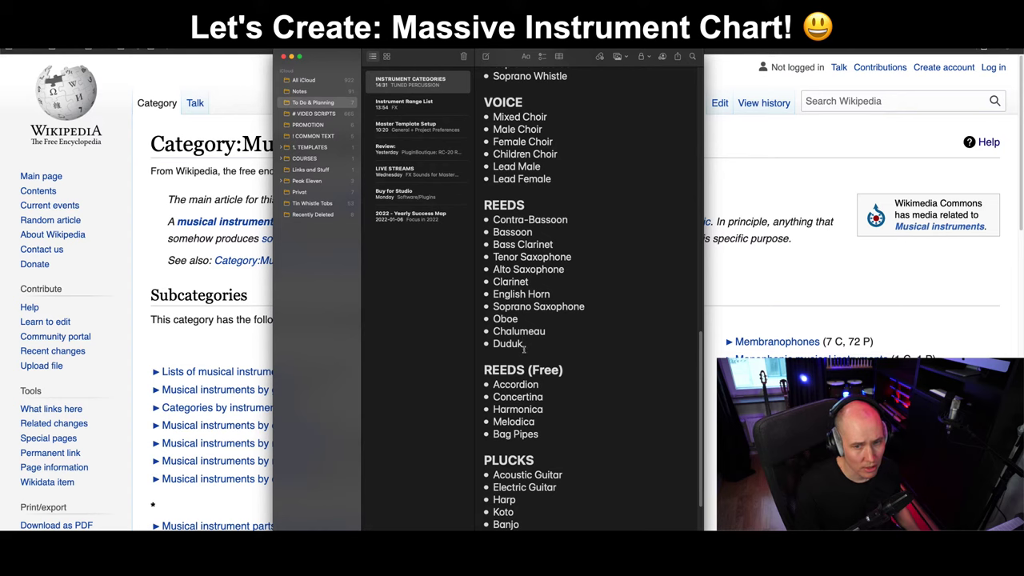
scroll(524, 348, "up", 3)
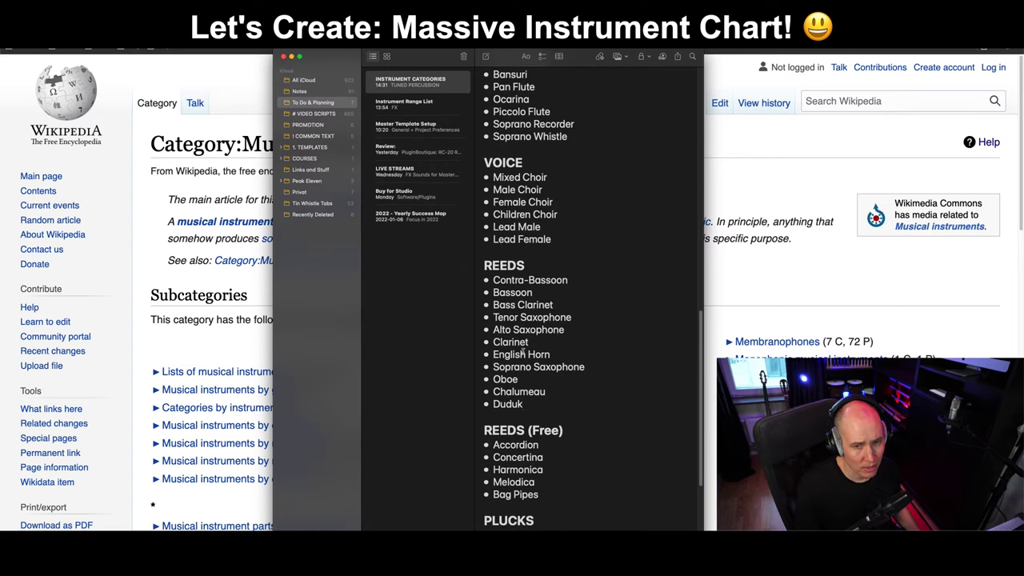
scroll(522, 352, "up", 6)
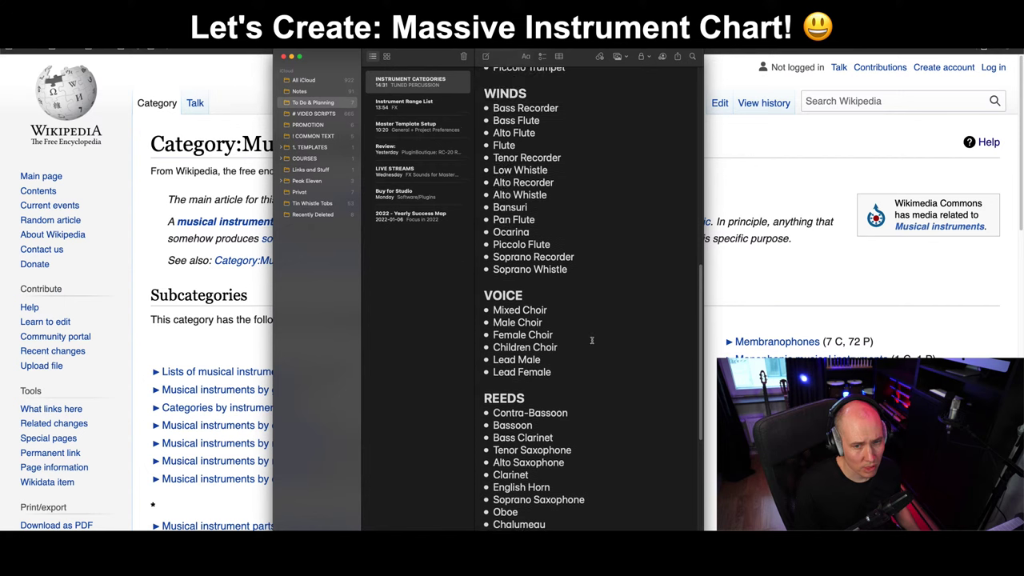
scroll(592, 340, "down", 15)
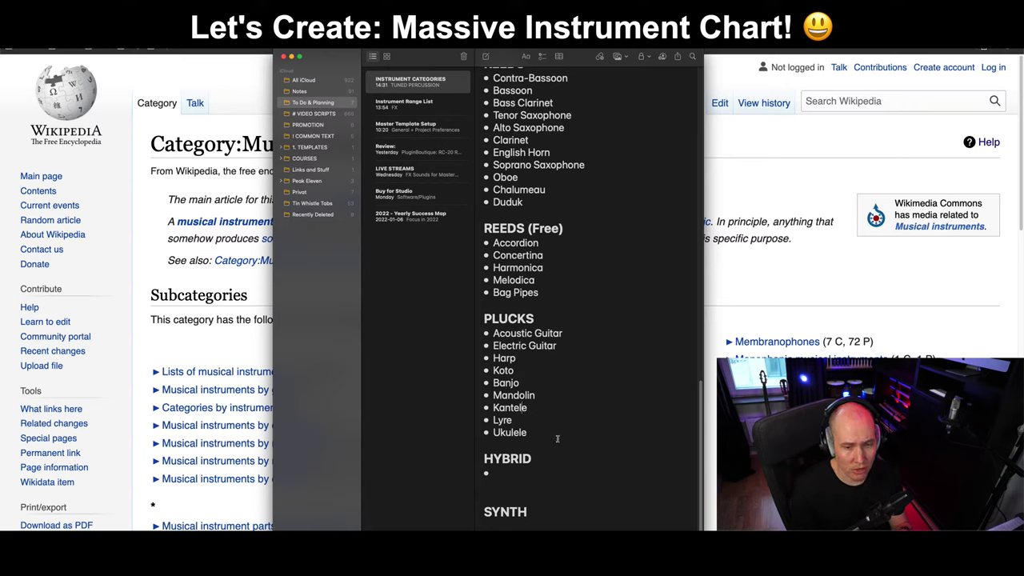
key("Down")
key("Down")
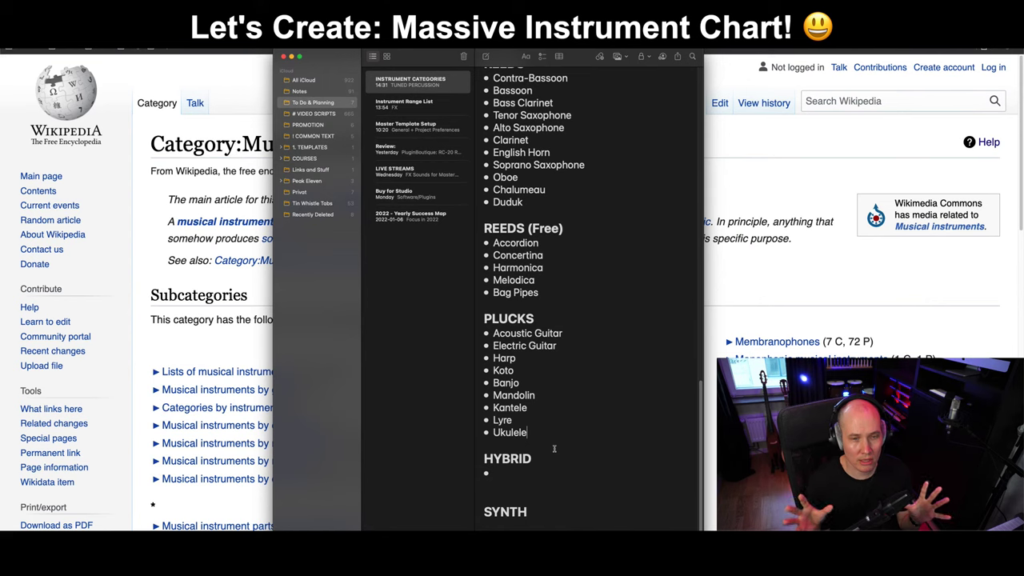
Compare the REEDS and REEDS (Free) headings and the instruments listed under each.
scroll(546, 370, "up", 5)
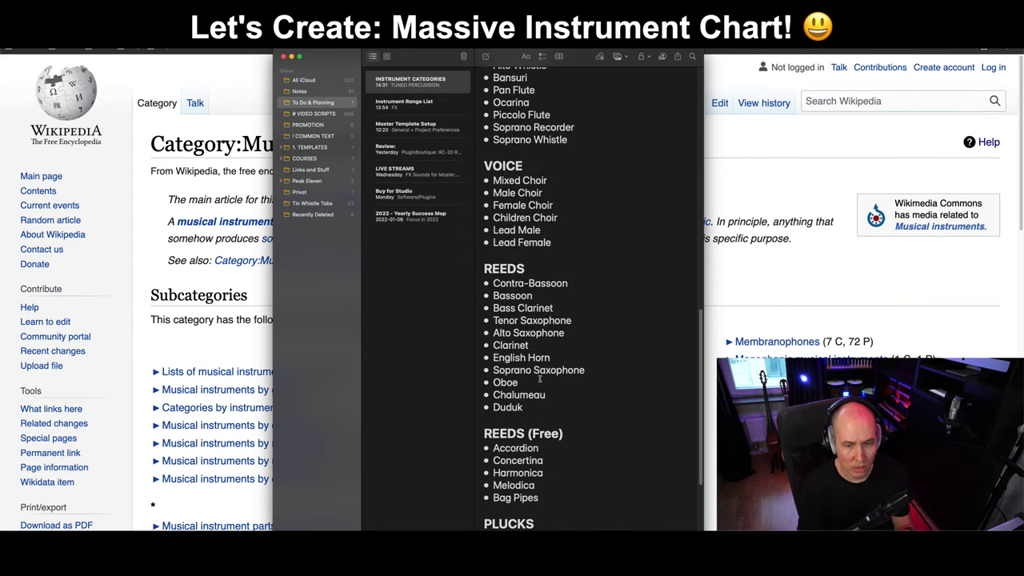
scroll(540, 379, "down", 4)
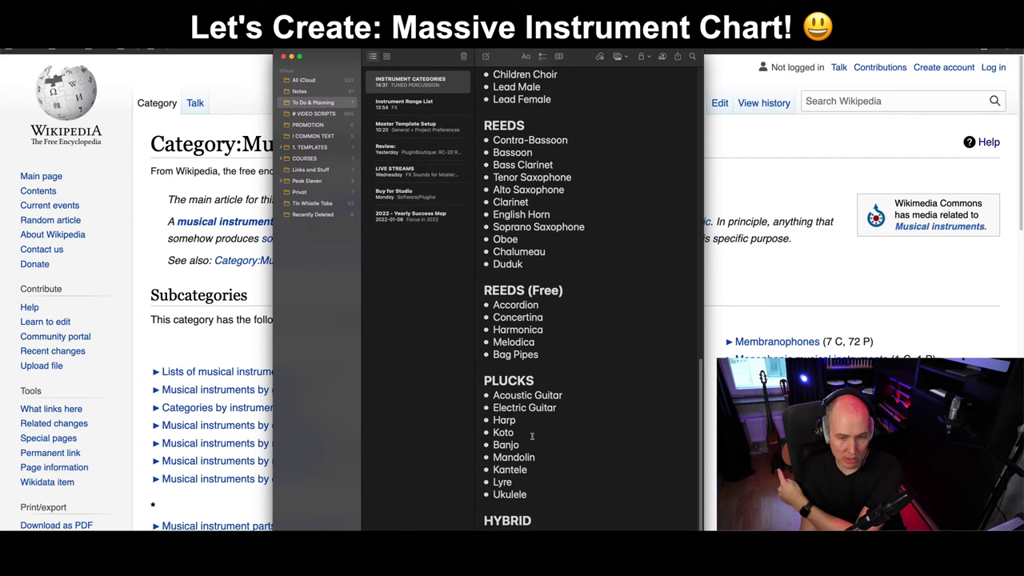
scroll(532, 436, "up", 2)
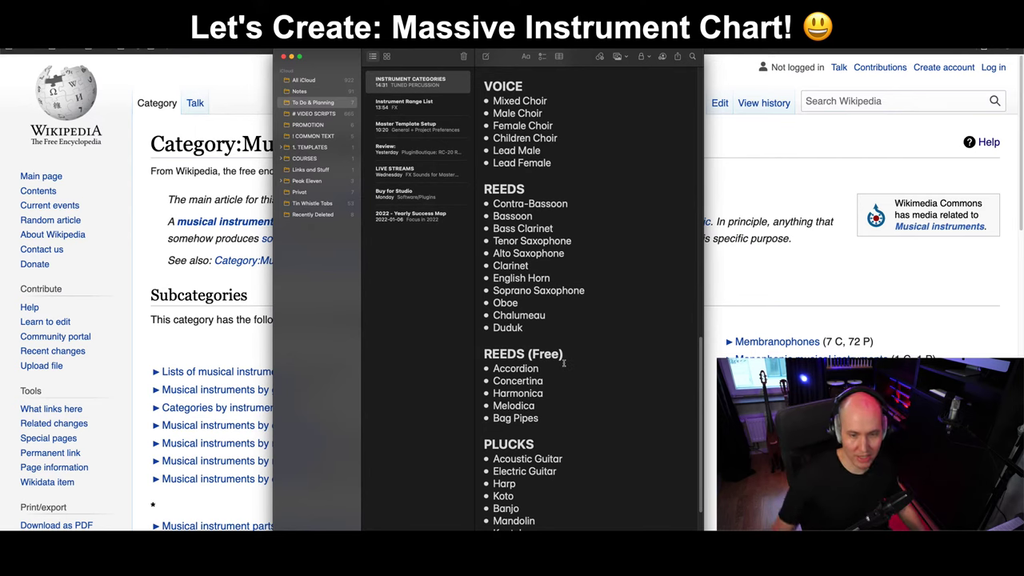
left_click(517, 354)
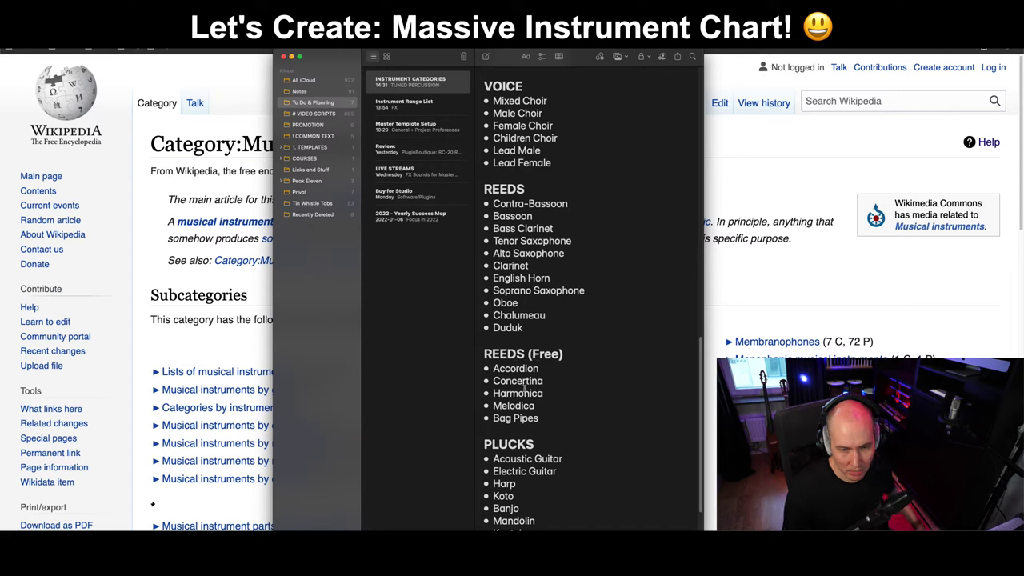
scroll(521, 312, "up", 2)
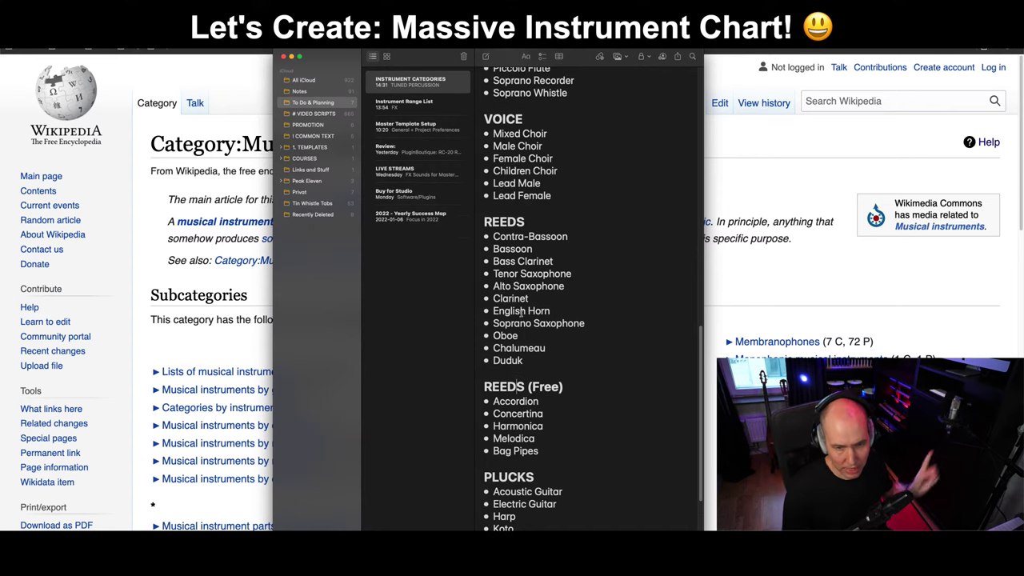
left_click_drag(484, 221, 525, 222)
left_click(527, 224)
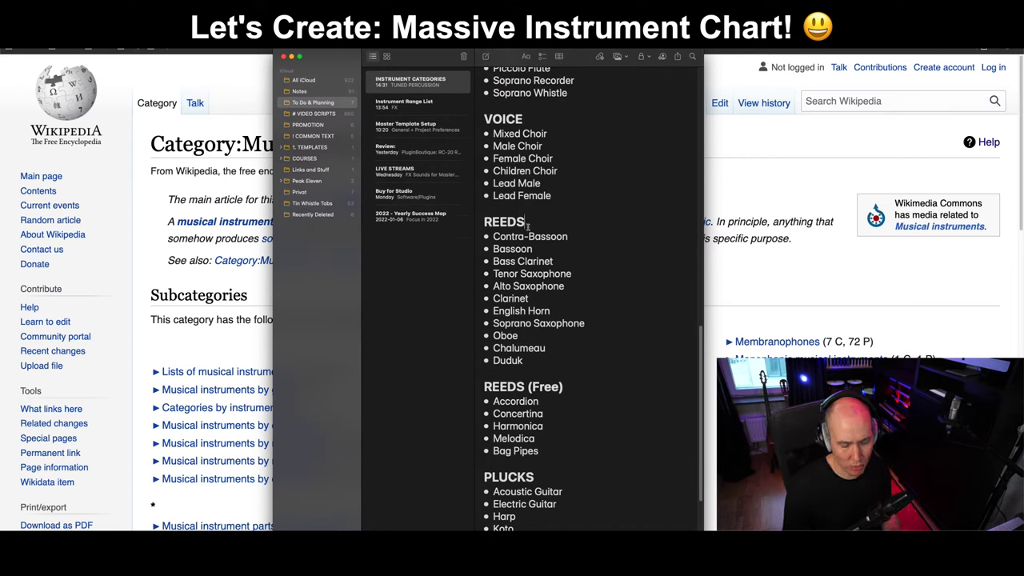
Reread the categories from REEDS back up through VOICE and WINDS to BRASS, checking how each group is composed.
scroll(527, 226, "up", 3)
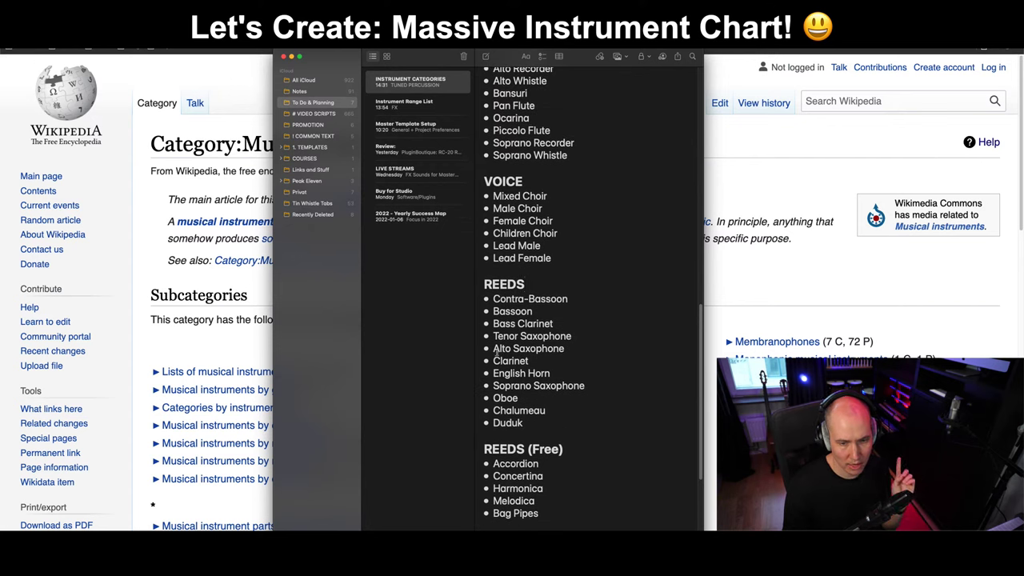
left_click_drag(494, 350, 580, 351)
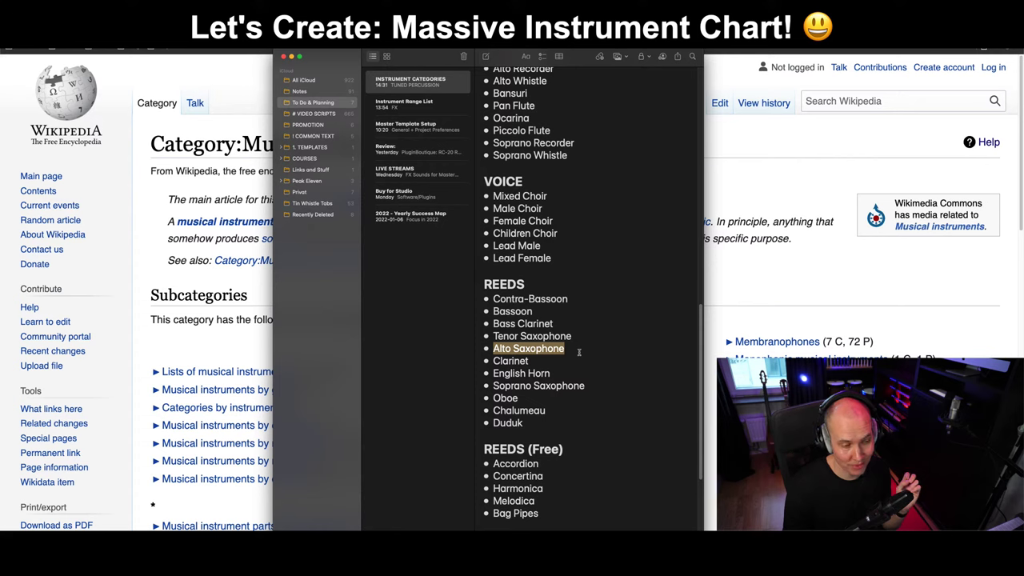
scroll(579, 352, "up", 2)
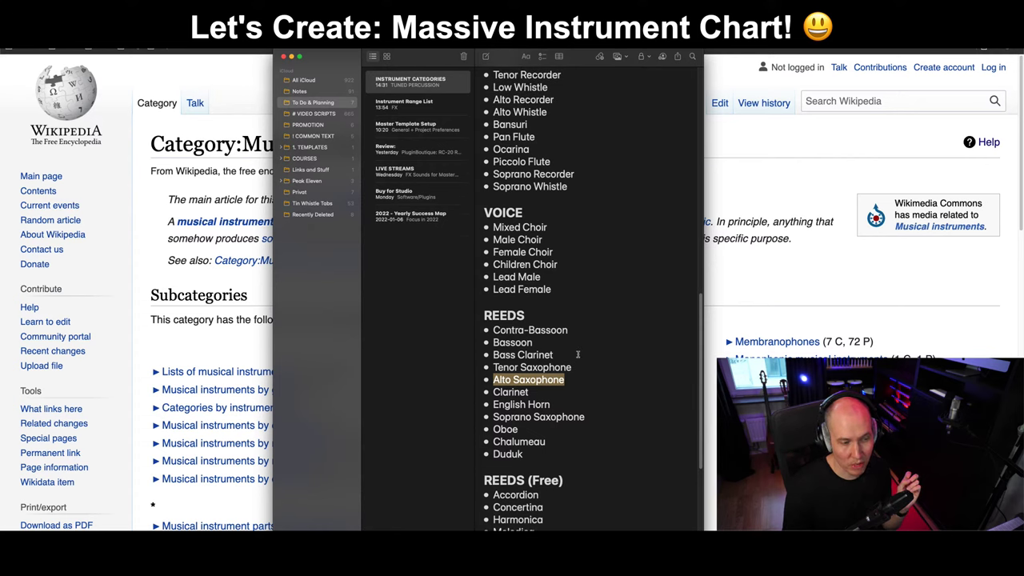
scroll(576, 354, "up", 8)
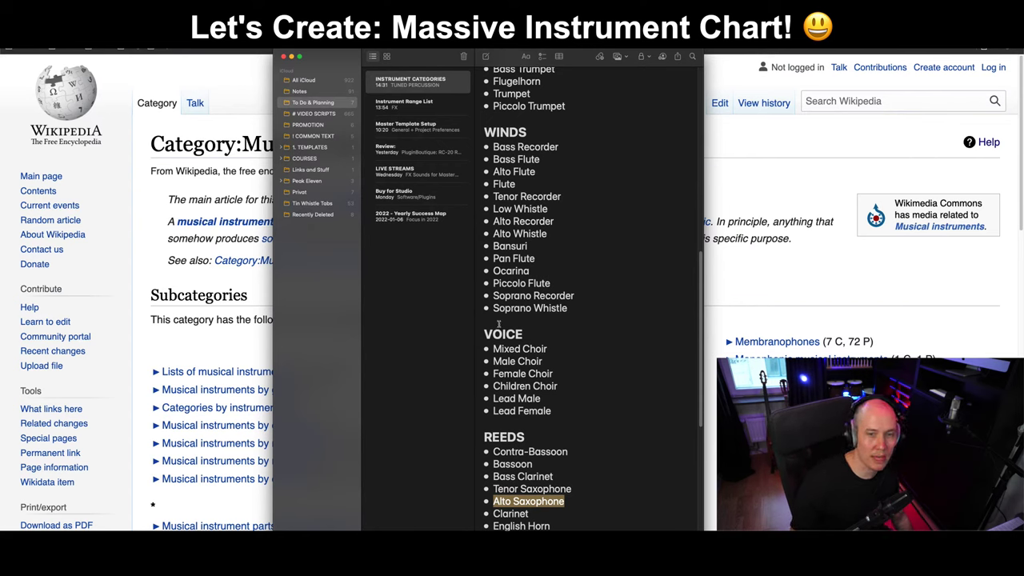
scroll(499, 327, "up", 5)
scroll(496, 327, "up", 4)
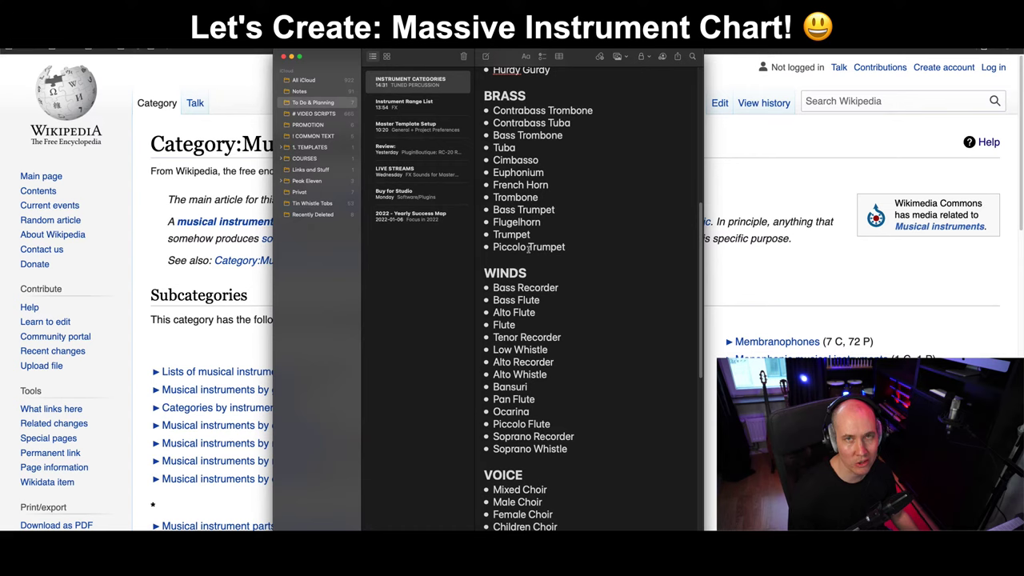
scroll(528, 251, "down", 2)
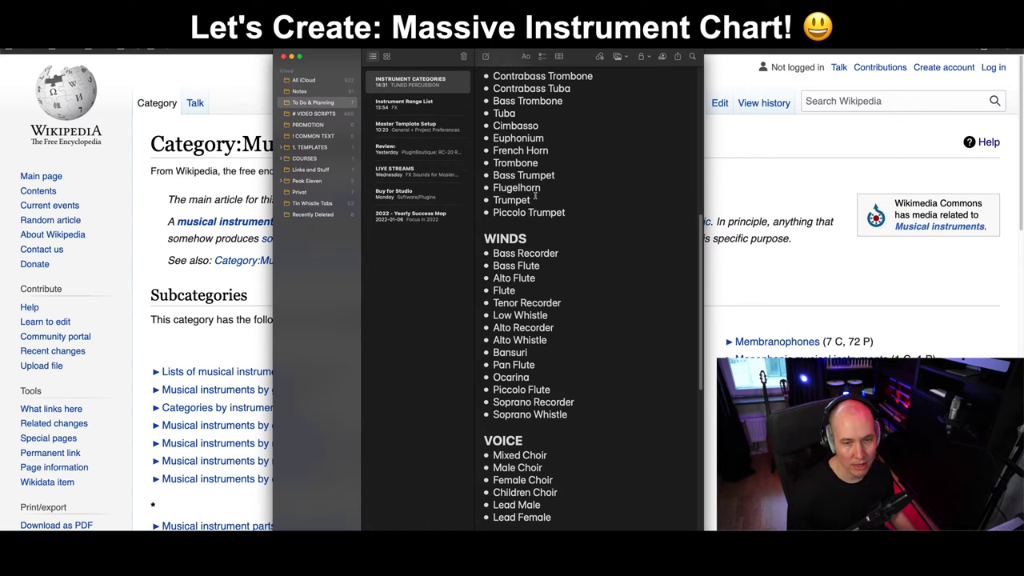
scroll(535, 196, "up", 2)
double_click(526, 103)
left_click(597, 163)
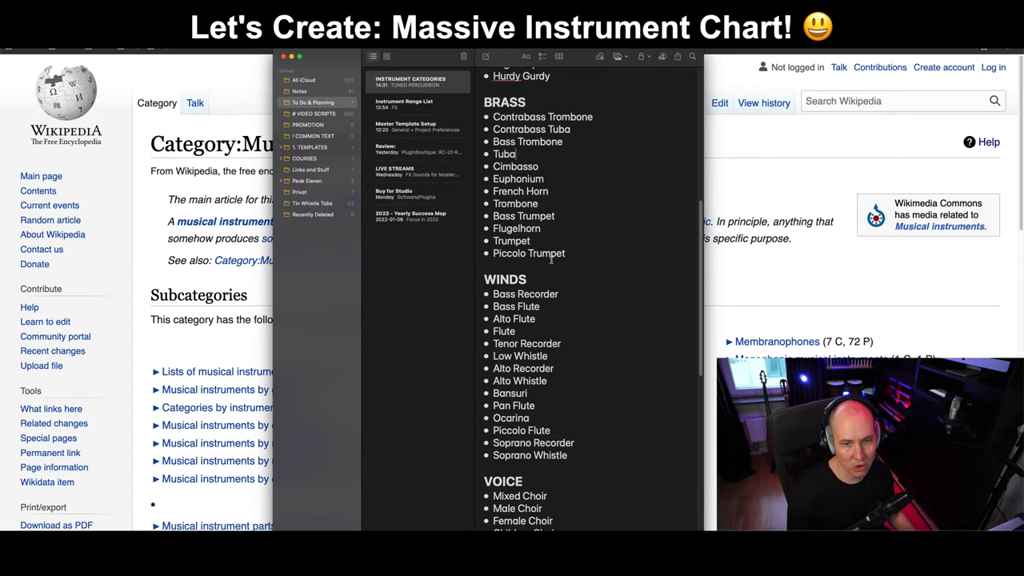
Review the categories from WINDS down through REEDS, REEDS (Free) and PLUCKS to HYBRID and SYNTH.
scroll(552, 260, "down", 5)
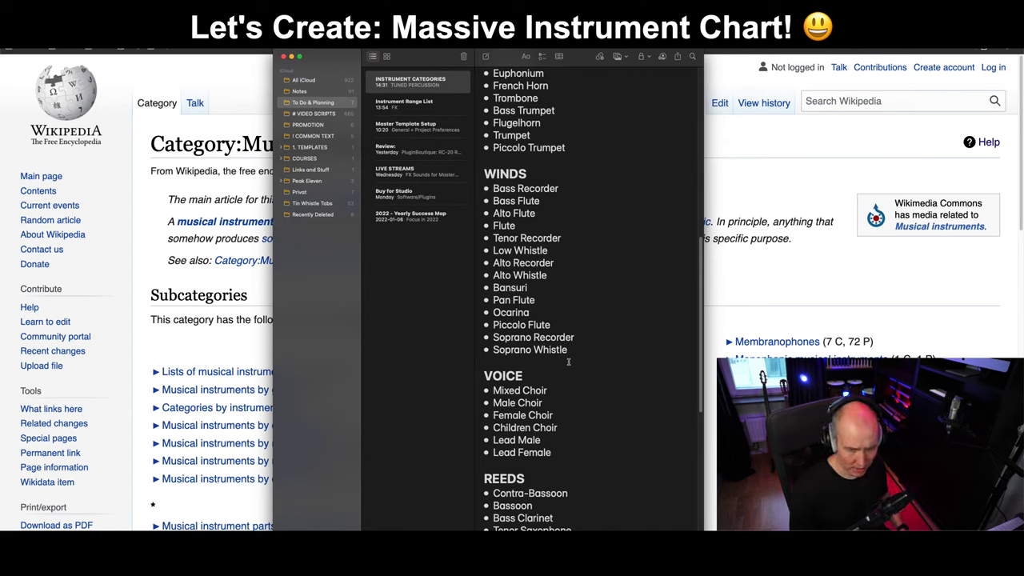
scroll(569, 362, "up", 1)
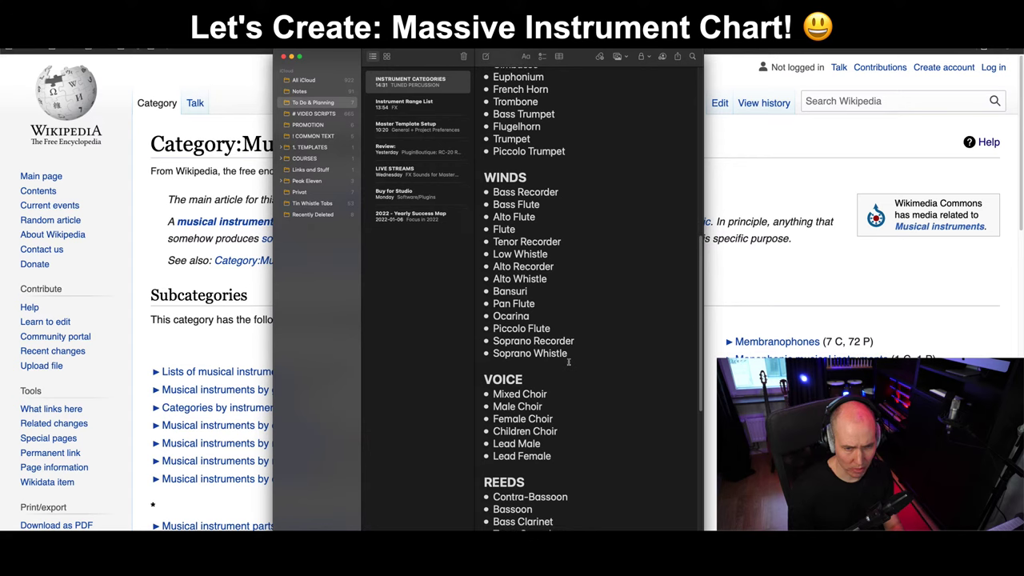
scroll(569, 361, "up", 1)
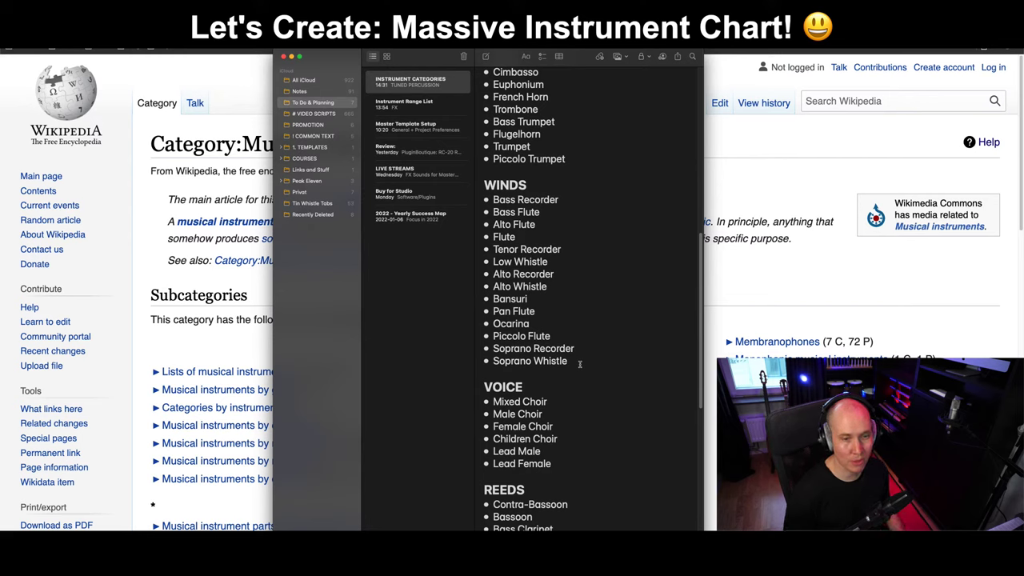
scroll(566, 435, "down", 1)
scroll(565, 436, "down", 6)
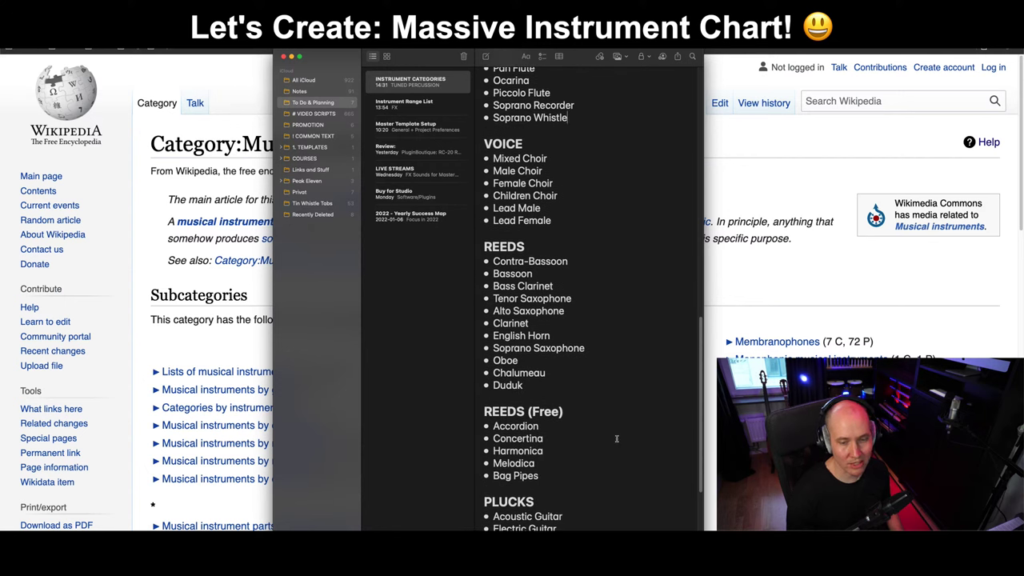
scroll(663, 385, "down", 1)
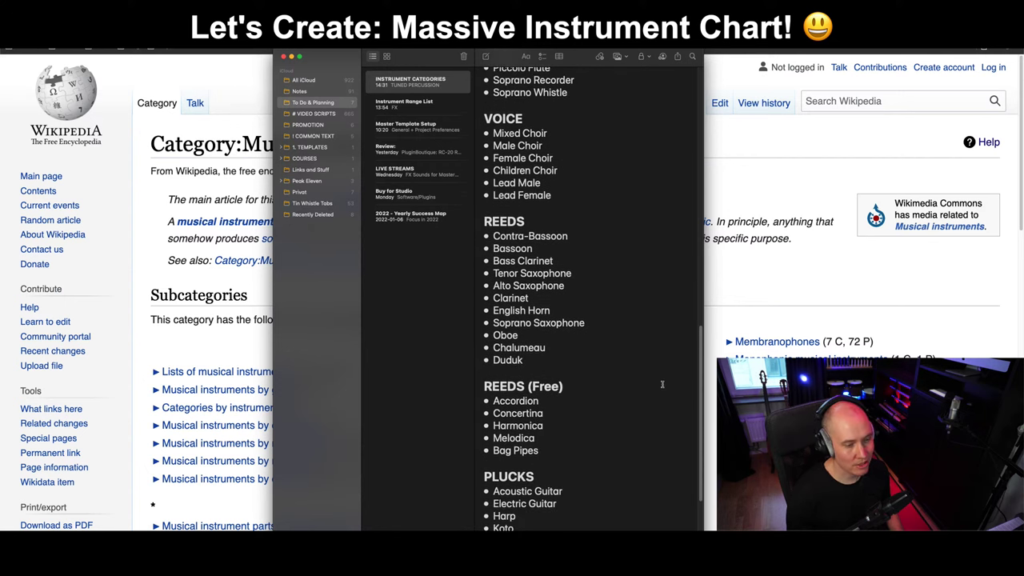
scroll(661, 386, "down", 2)
scroll(659, 390, "down", 1)
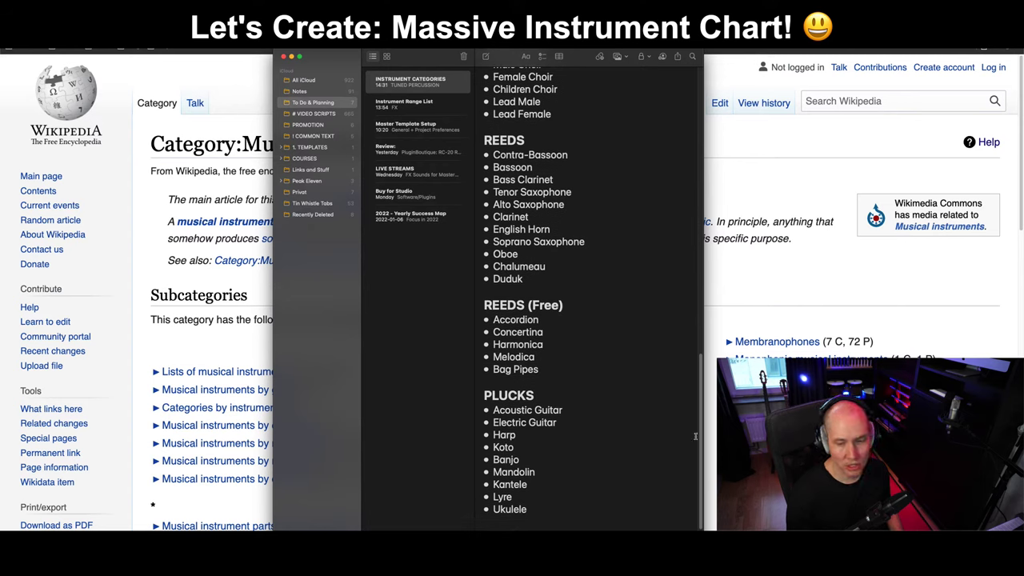
scroll(696, 436, "down", 3)
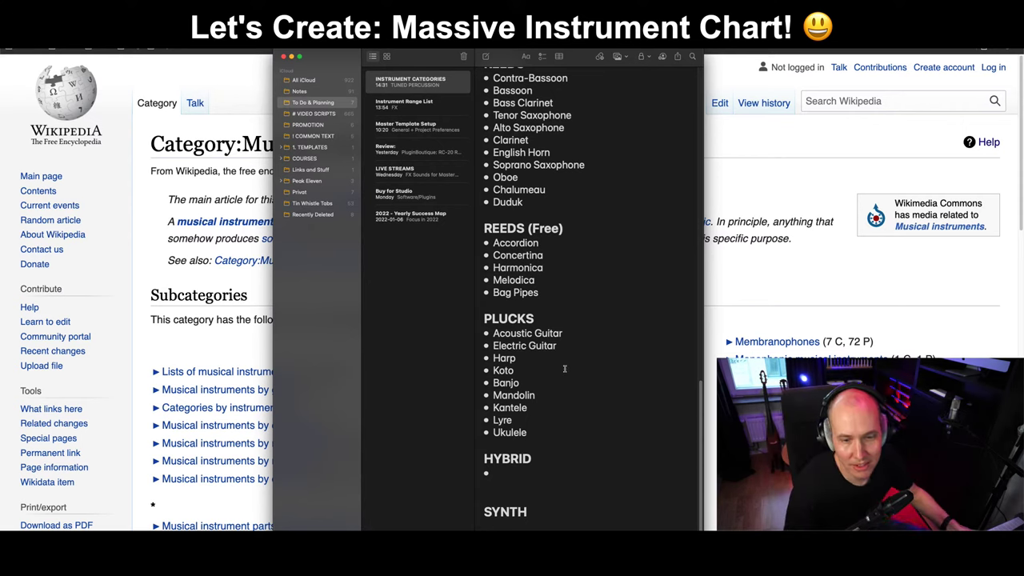
scroll(568, 266, "up", 2)
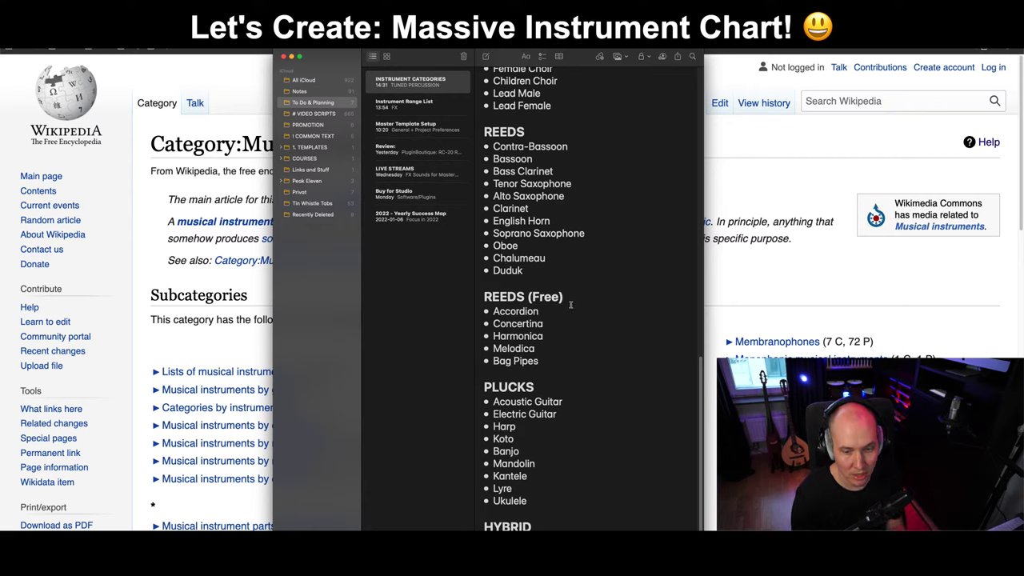
Add a copy of the PLUCKS title under Bag Pipes, separated from the REEDS (Free) list by a blank line.
left_click(546, 386)
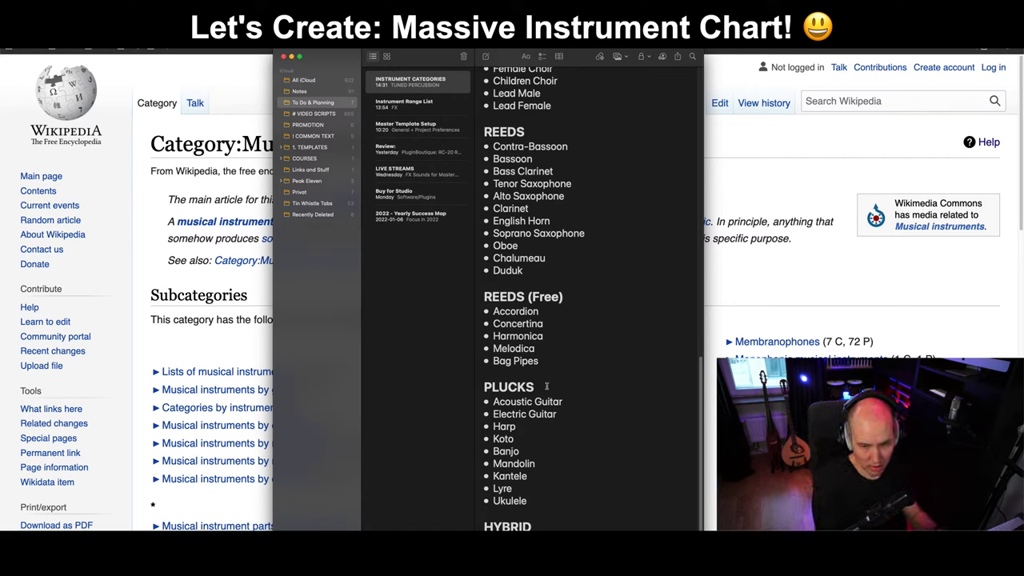
triple_click(547, 382)
left_click(541, 386)
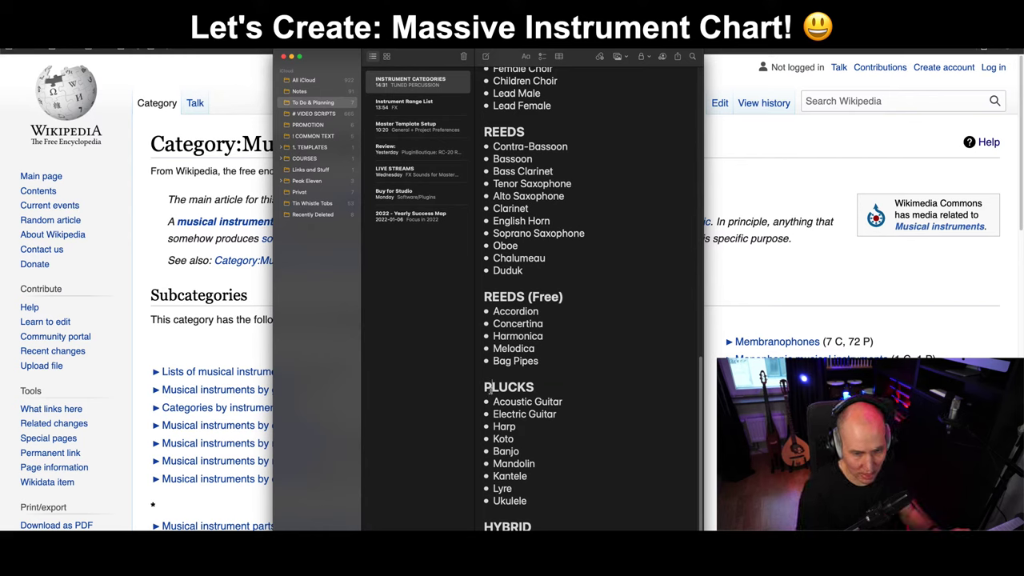
double_click(536, 387)
key("super+c")
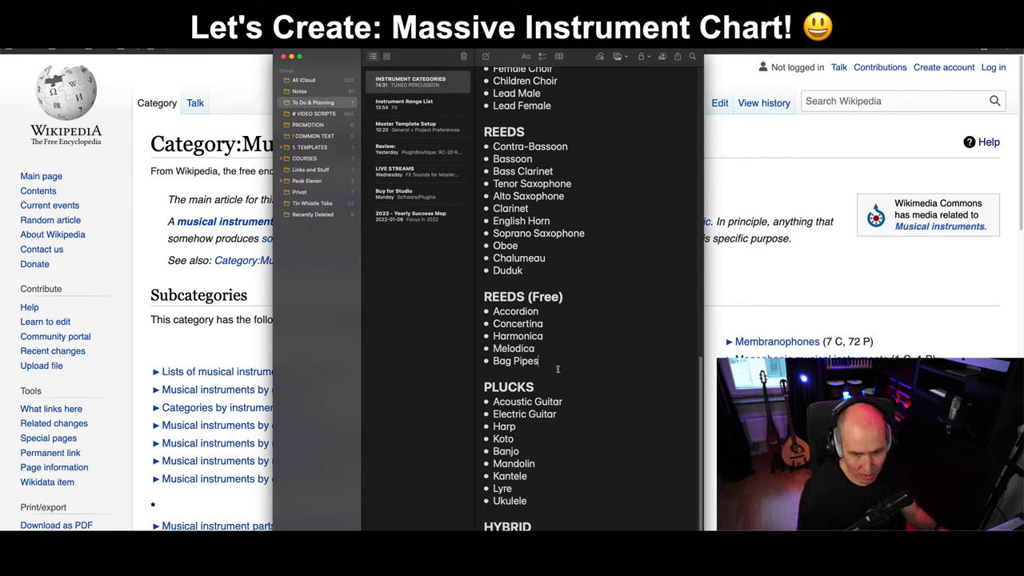
left_click(558, 372)
key("Return")
key("super+v")
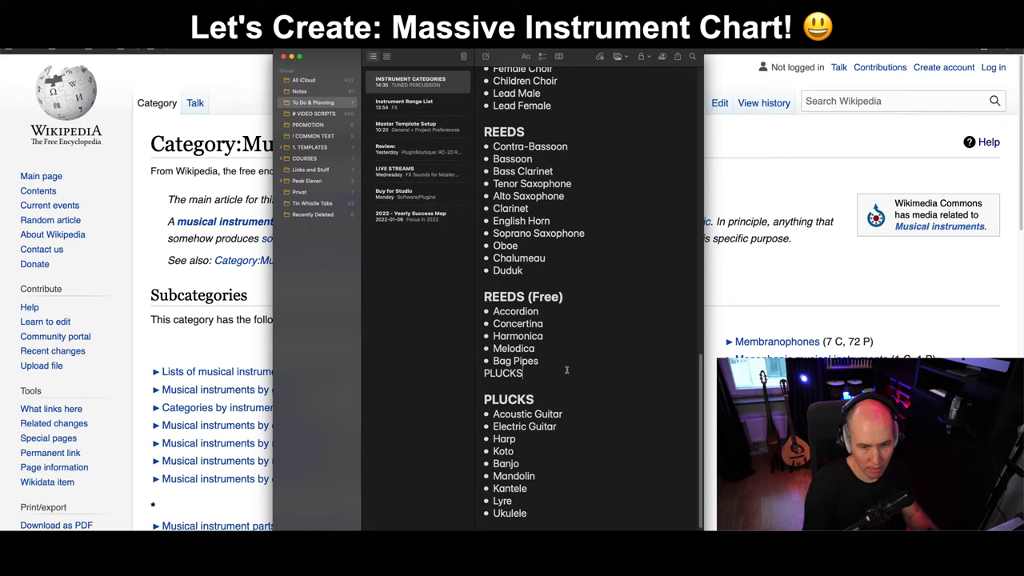
left_click(483, 374)
key("Return")
Format the new PLUCKS line above the existing one as a heading.
double_click(512, 385)
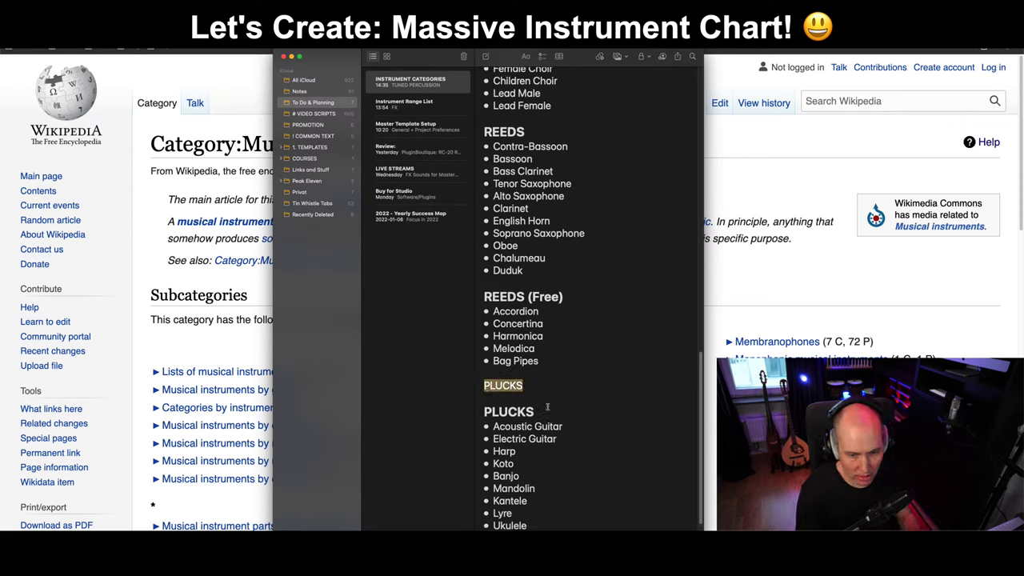
double_click(532, 412)
double_click(501, 387)
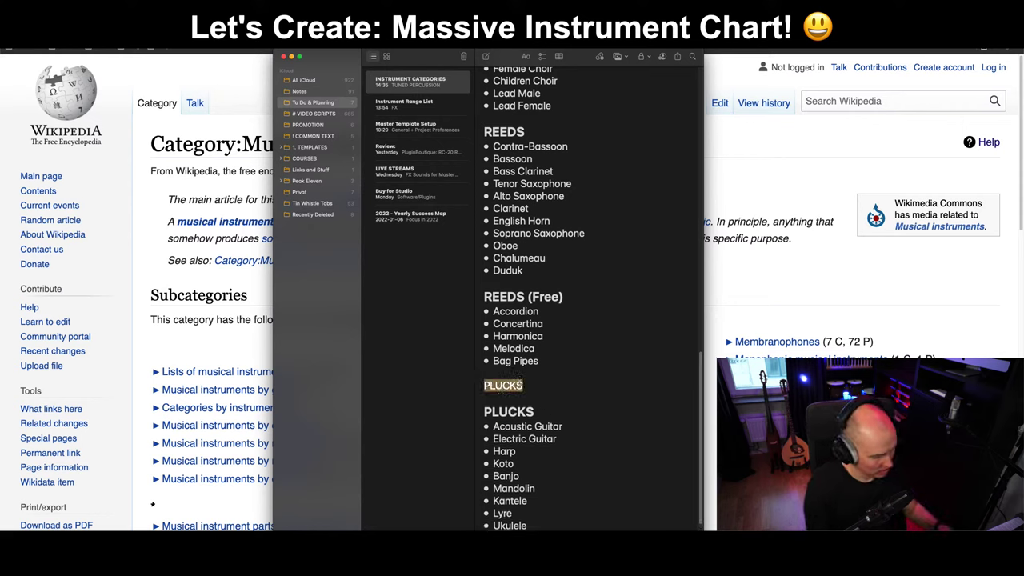
key("super+shift+h")
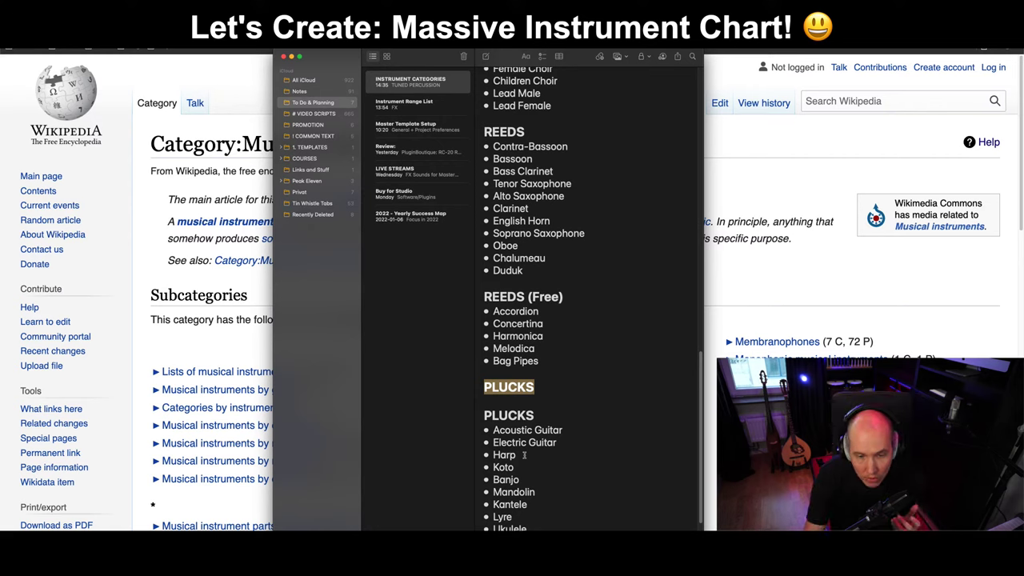
Append (Free) to the lower PLUCKS heading above Acoustic Guitar.
left_click(524, 523)
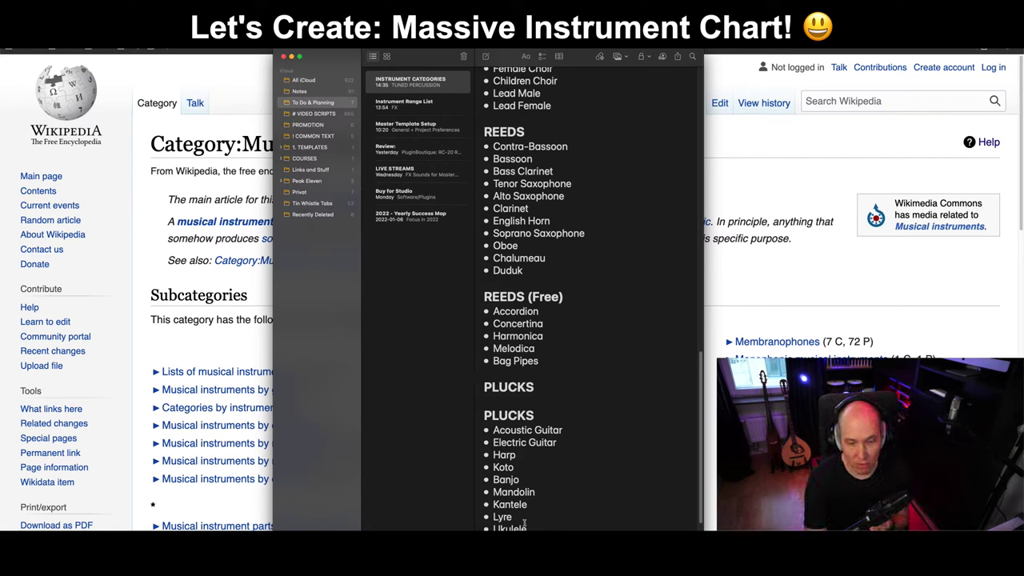
left_click(536, 416)
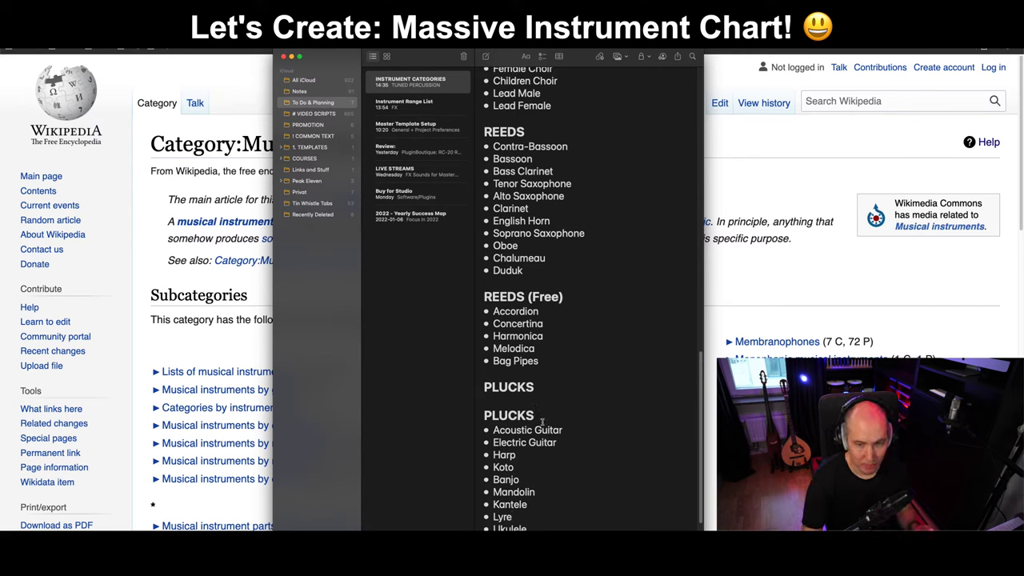
type("(FREE")
key("BackSpace")
key("BackSpace")
key("BackSpace")
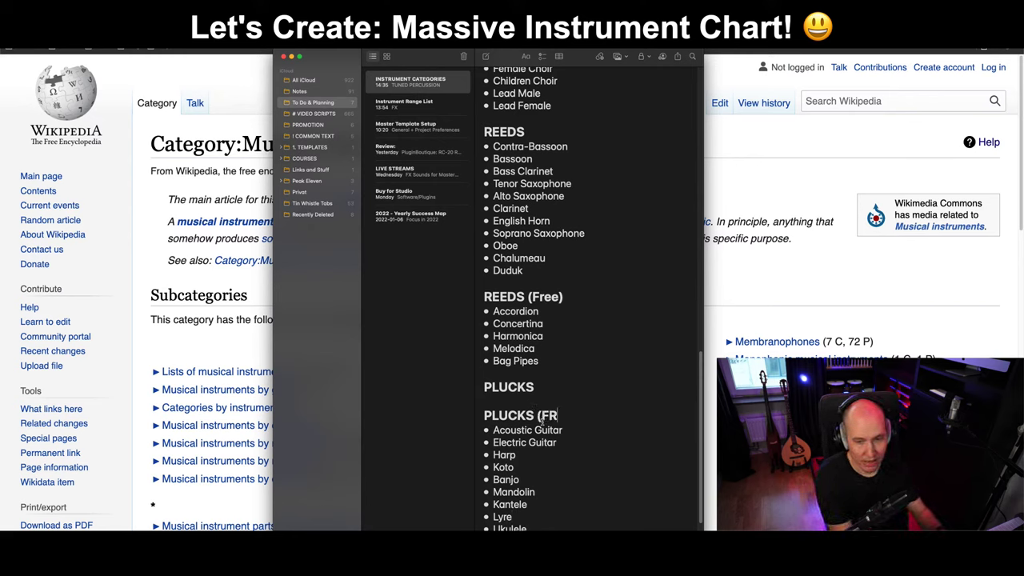
type("ree)")
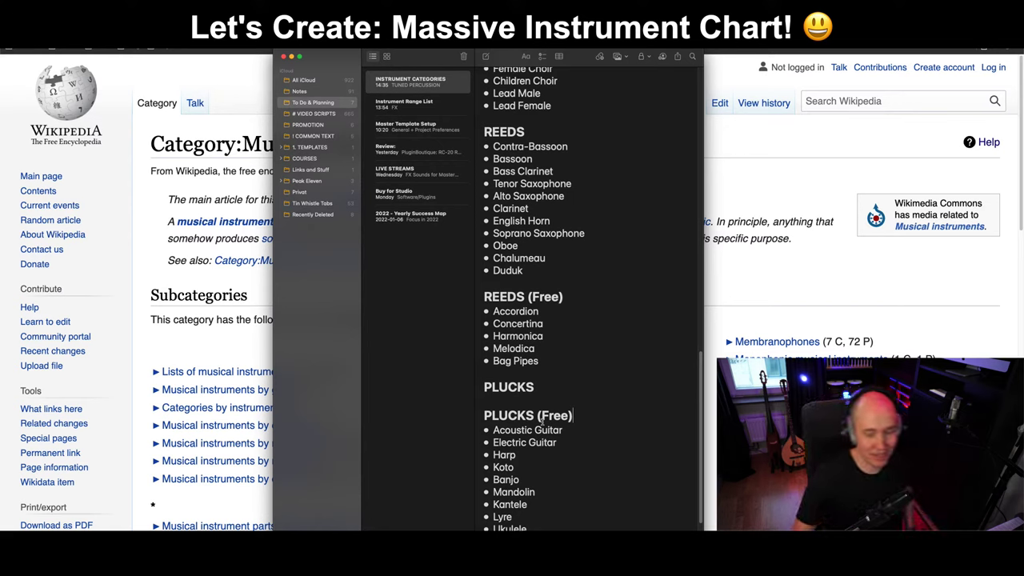
left_click(563, 394)
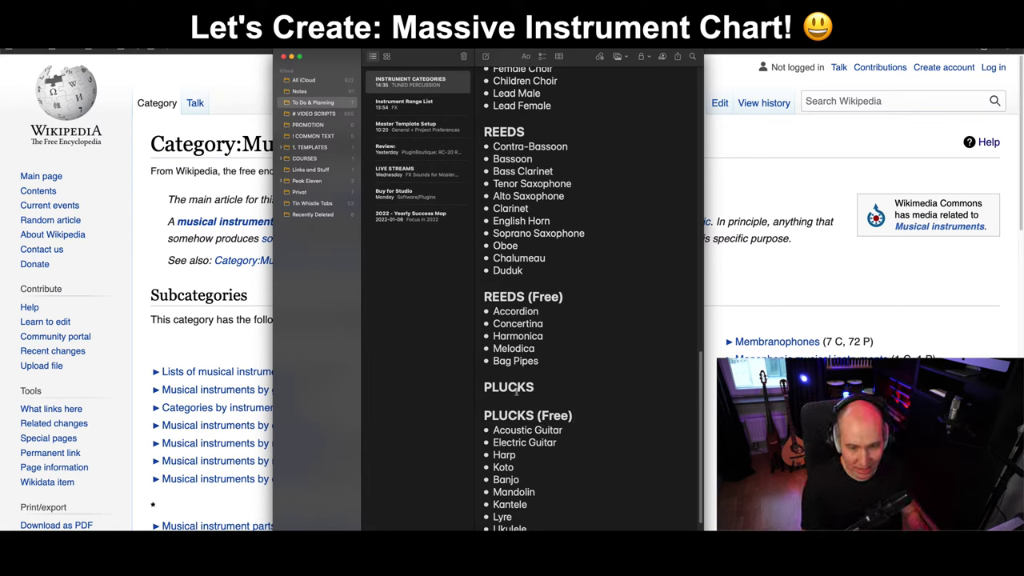
Remove (Free) from the lower PLUCKS heading and rename the empty upper heading, trying STRUMS before settling on FRETS.
left_click_drag(580, 421, 482, 387)
key("BackSpace")
type("STRUMS")
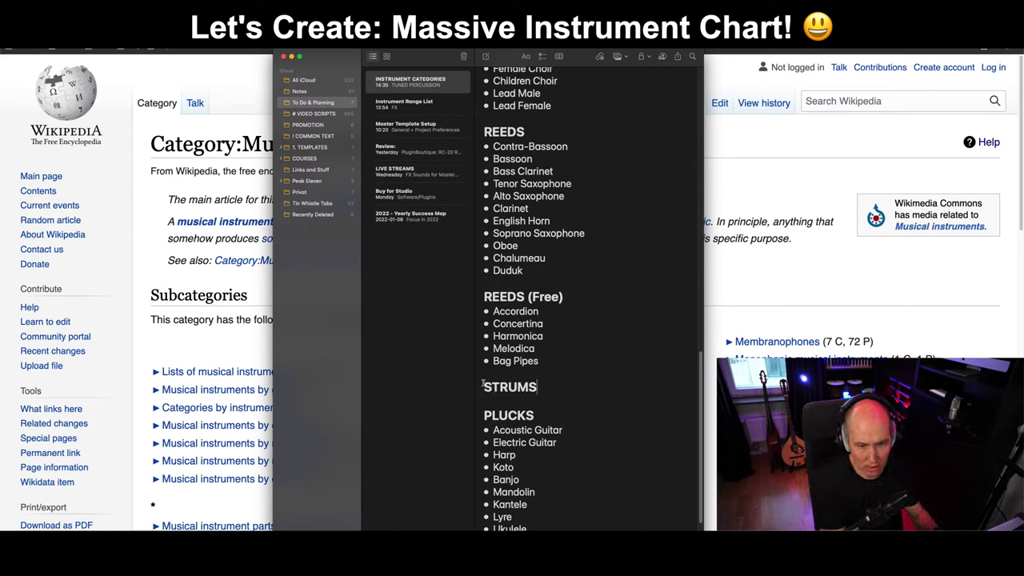
type("FRETS")
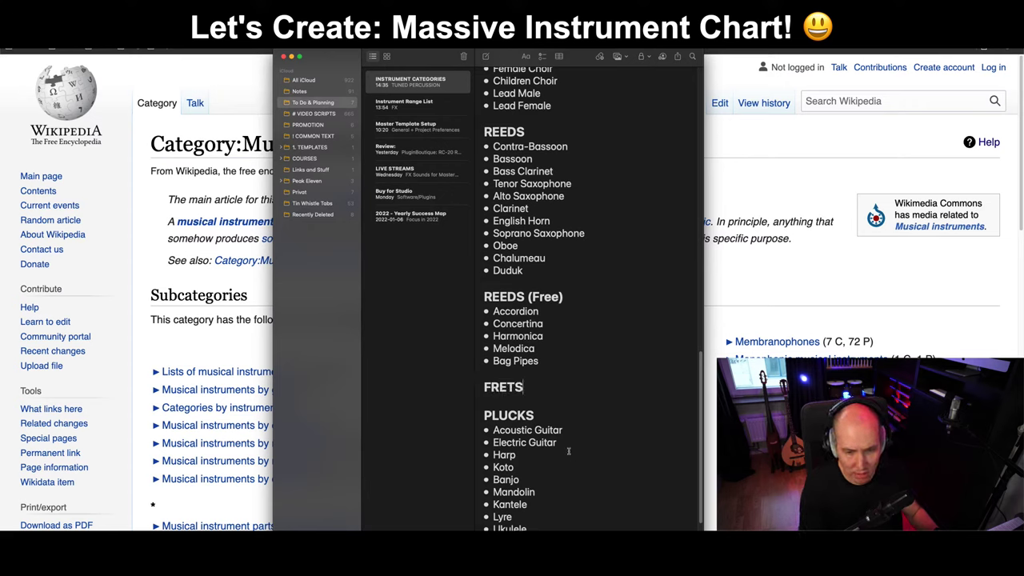
Move Acoustic Guitar and Electric Guitar from PLUCKS to a bulleted list under FRETS, leaving no empty bullets.
left_click_drag(569, 451, 485, 410)
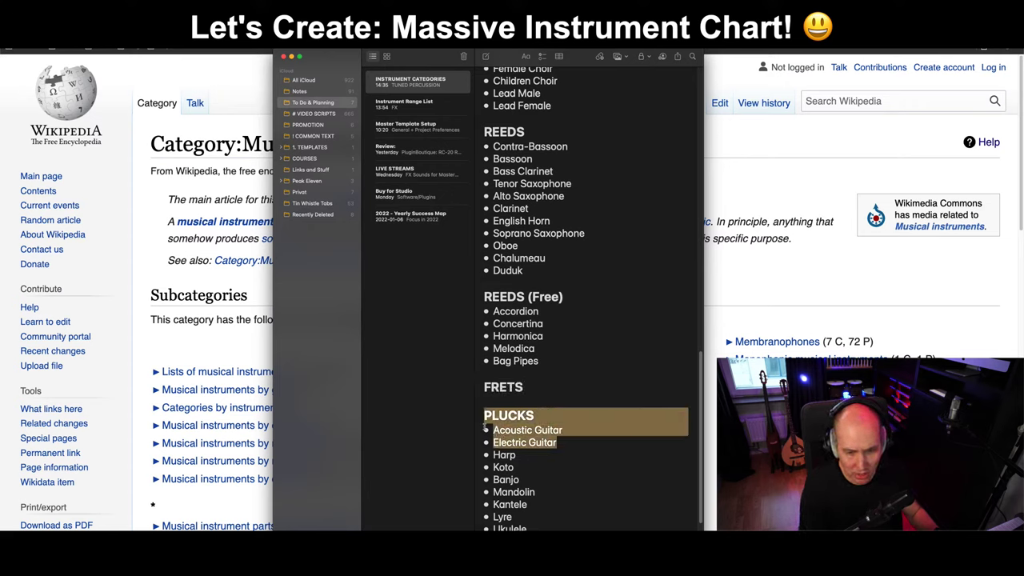
left_click(531, 441)
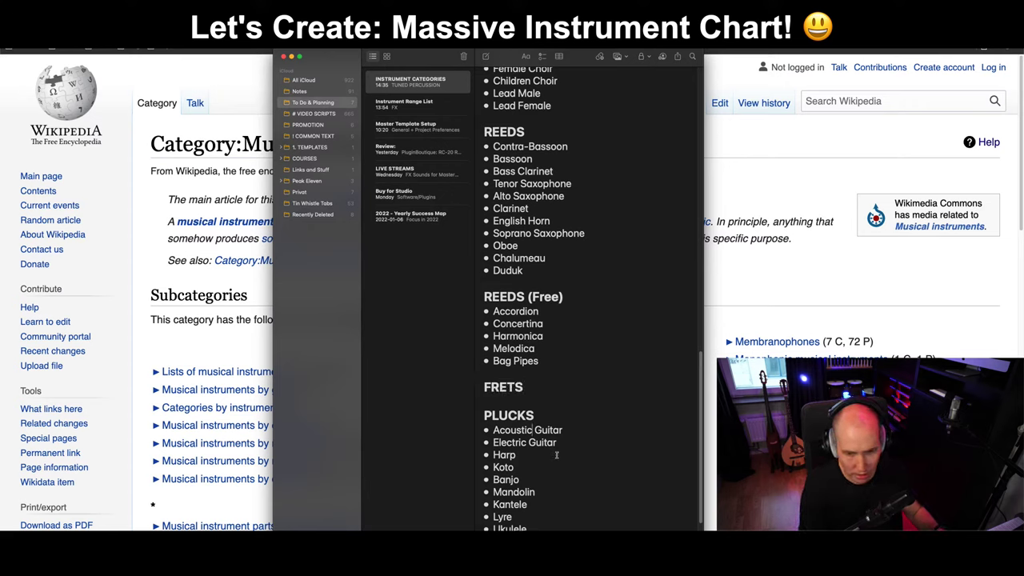
left_click_drag(558, 442, 494, 430)
key("super+c")
key("BackSpace")
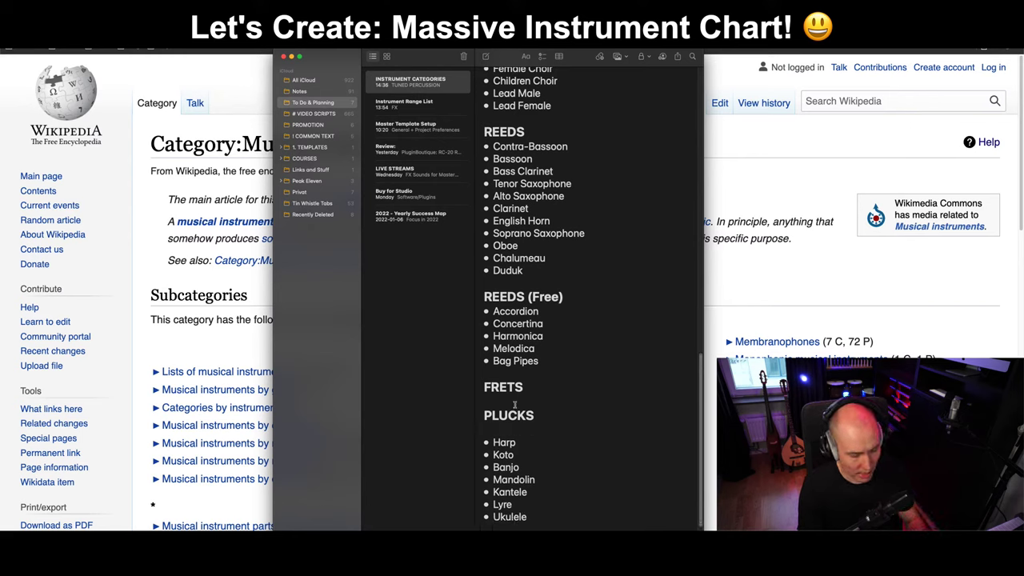
key("BackSpace")
left_click(552, 389)
key("Return")
key("super+v")
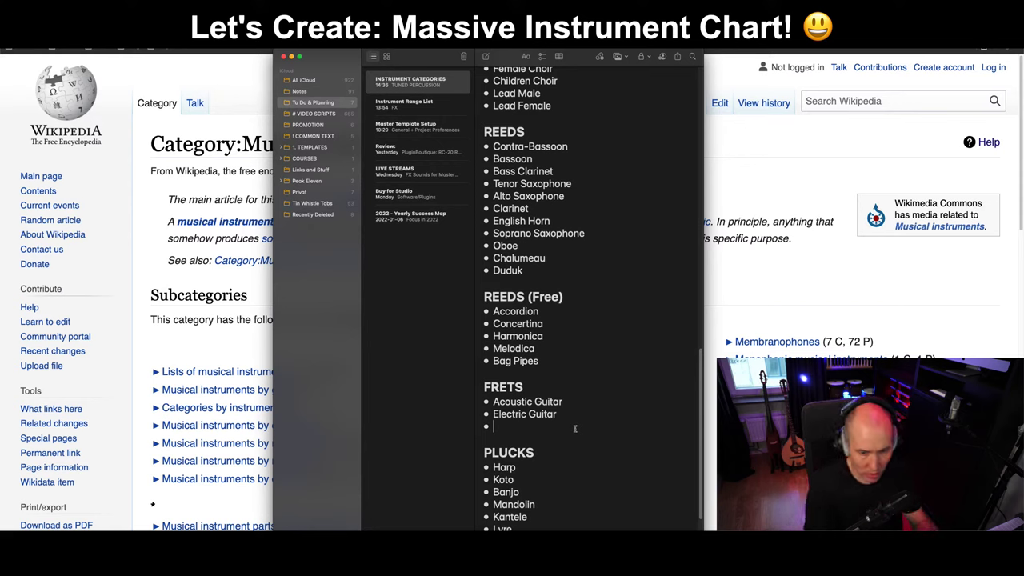
key("BackSpace")
Move Banjo, Mandolin and Ukulele from the PLUCKS list to the end of the FRETS list.
double_click(522, 485)
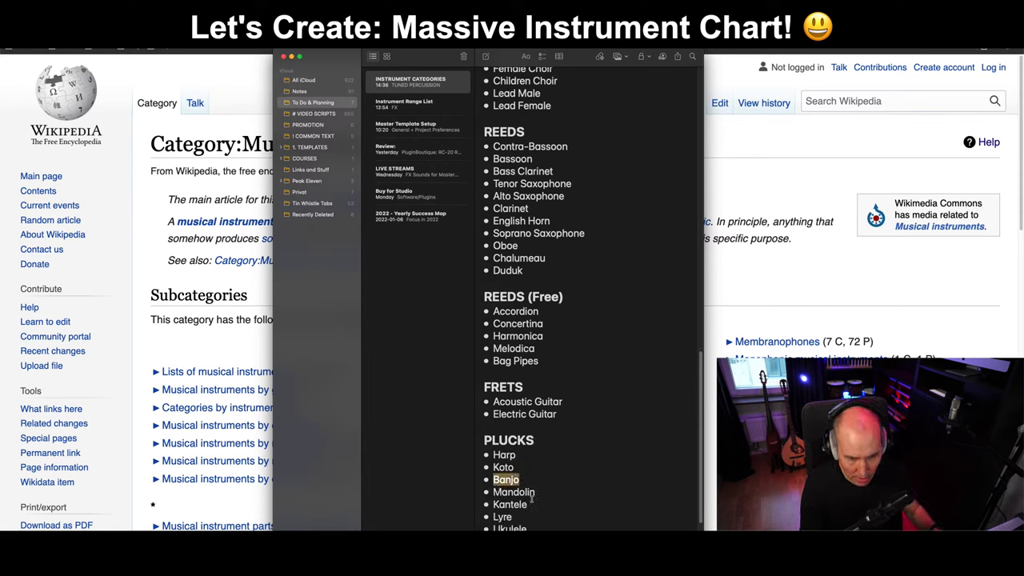
left_click_drag(535, 498, 471, 483)
key("super+x")
key("BackSpace")
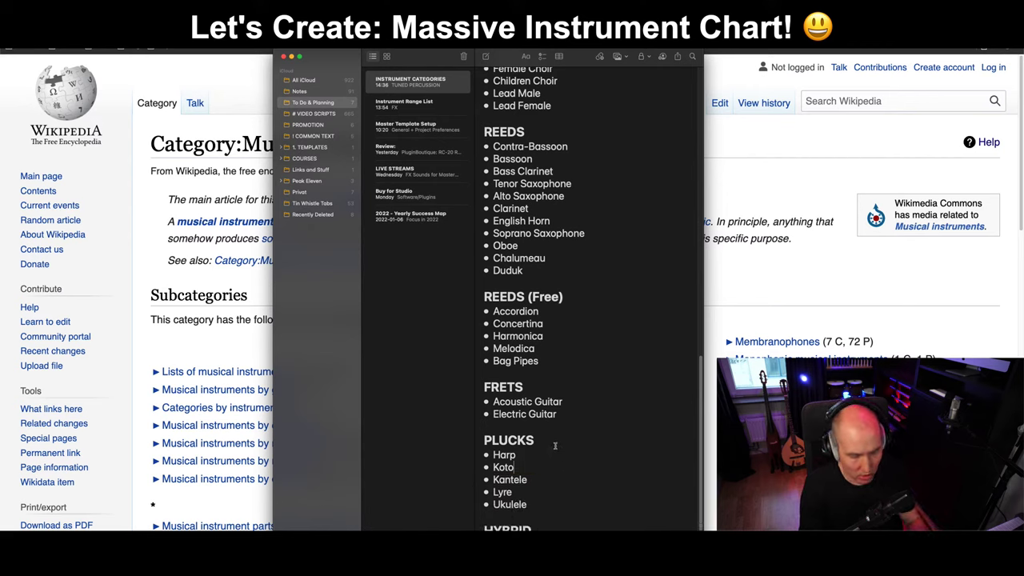
left_click(584, 415)
key("Return")
key("super+v")
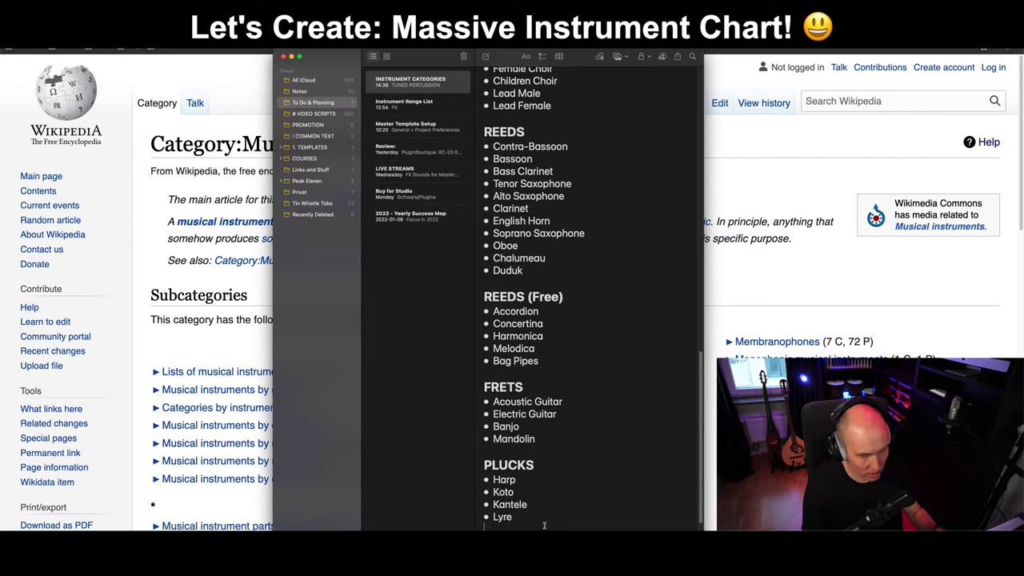
key("Return")
key("super+v")
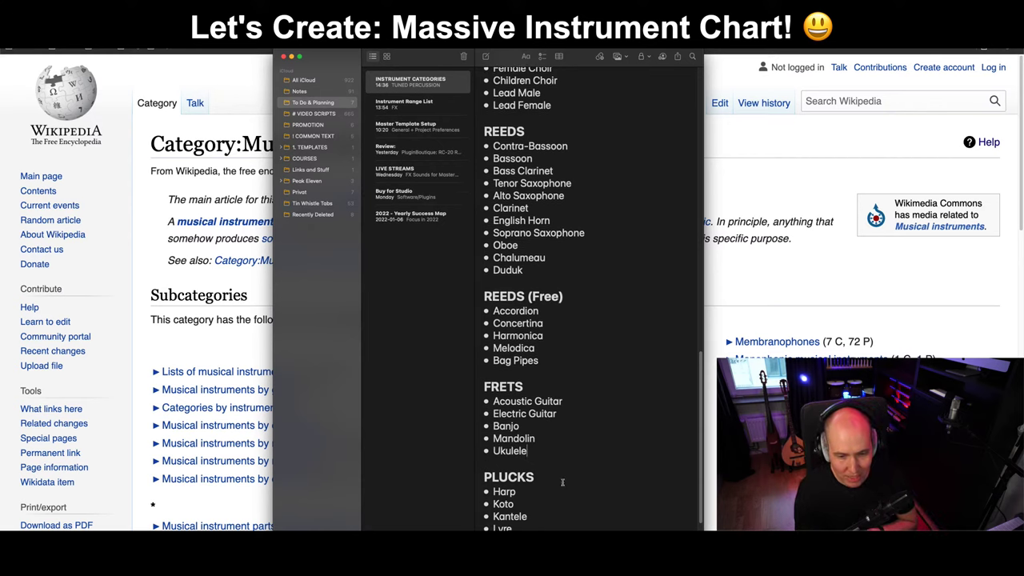
Rename the PLUCKS heading as PLUCKED.
scroll(562, 483, "down", 2)
scroll(562, 484, "down", 2)
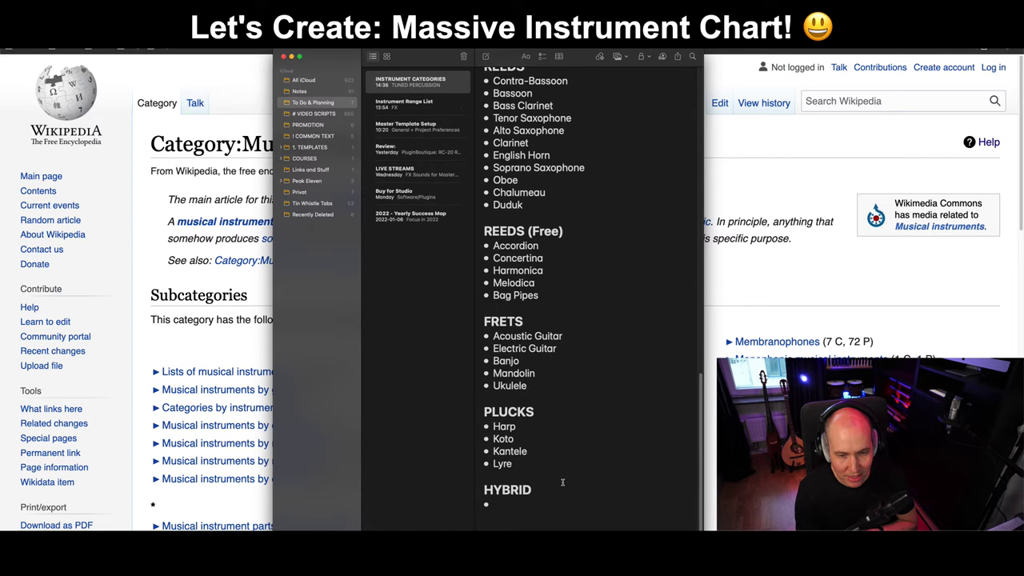
scroll(562, 483, "down", 1)
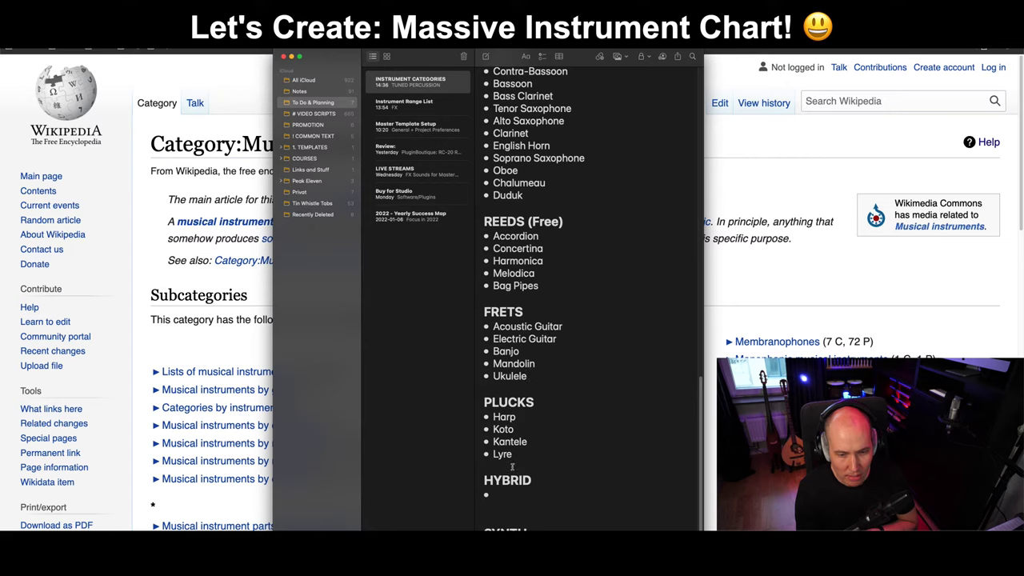
left_click(515, 454)
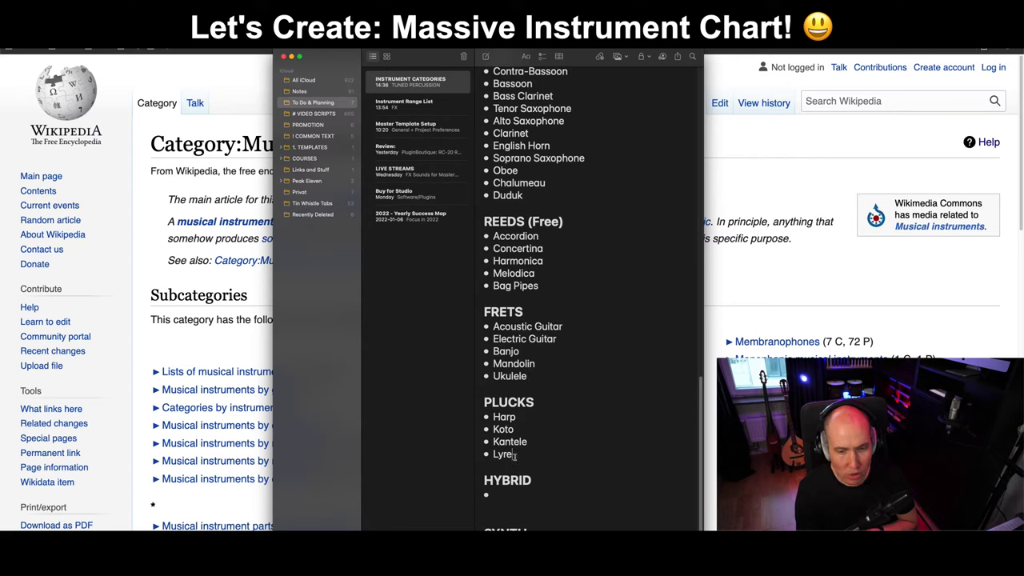
left_click(534, 405)
key("BackSpace")
type("ED")
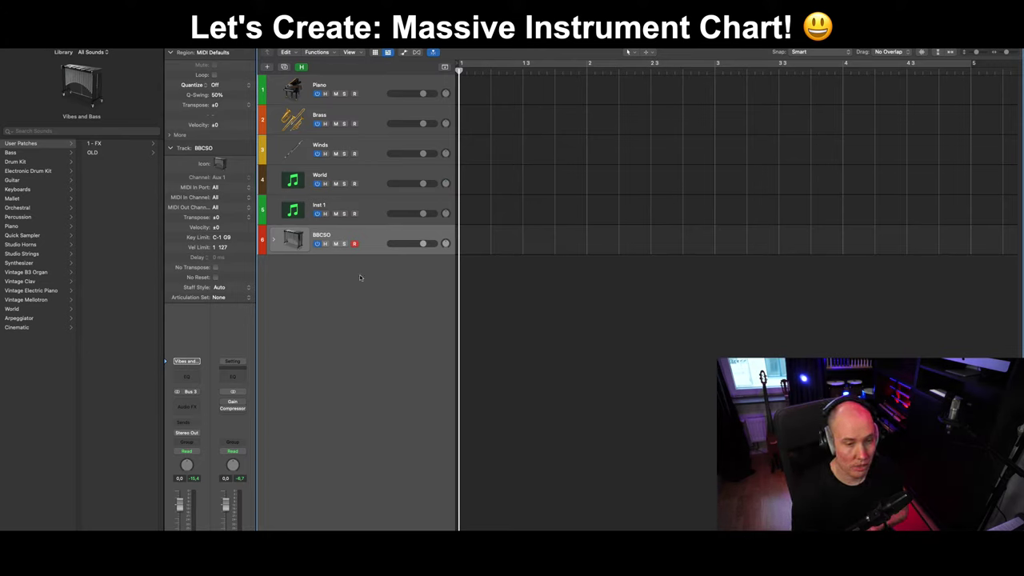
In the Logic Pro project, look through the Inst 1, BBCSO, World and Winds tracks, finishing on Inst 1.
left_click(373, 223)
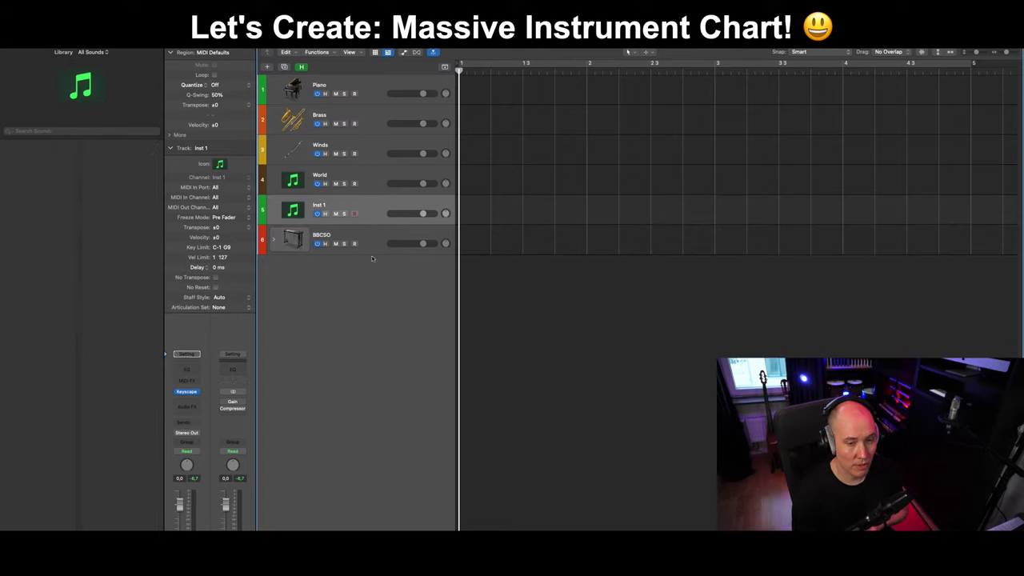
left_click(374, 244)
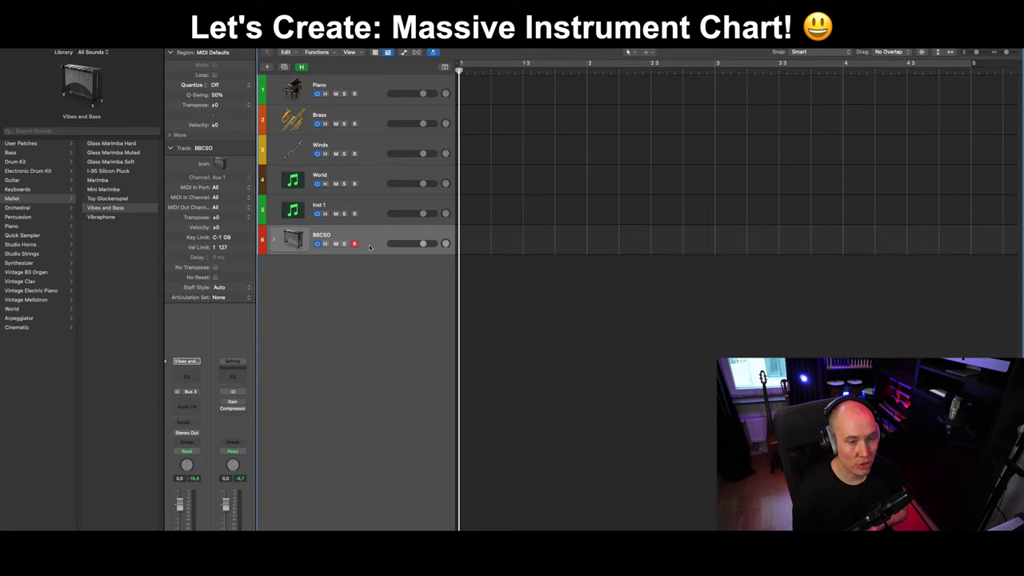
left_click(364, 210)
left_click(361, 168)
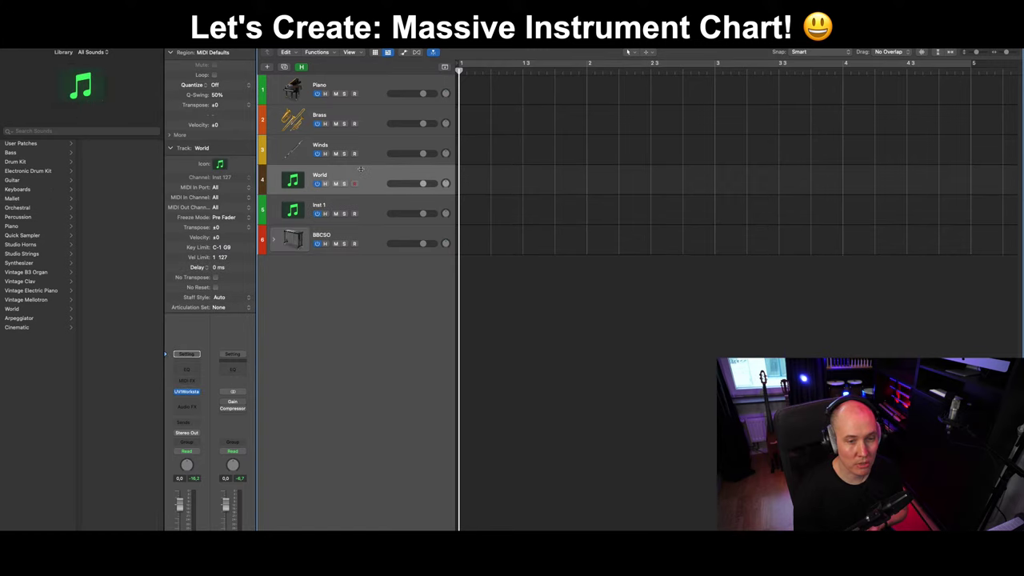
left_click(366, 153)
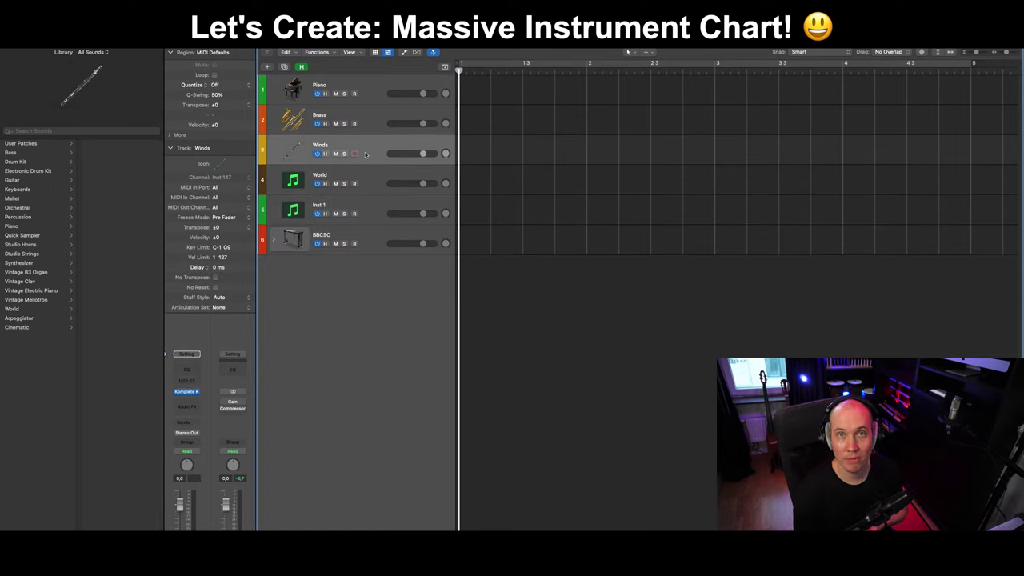
left_click(369, 220)
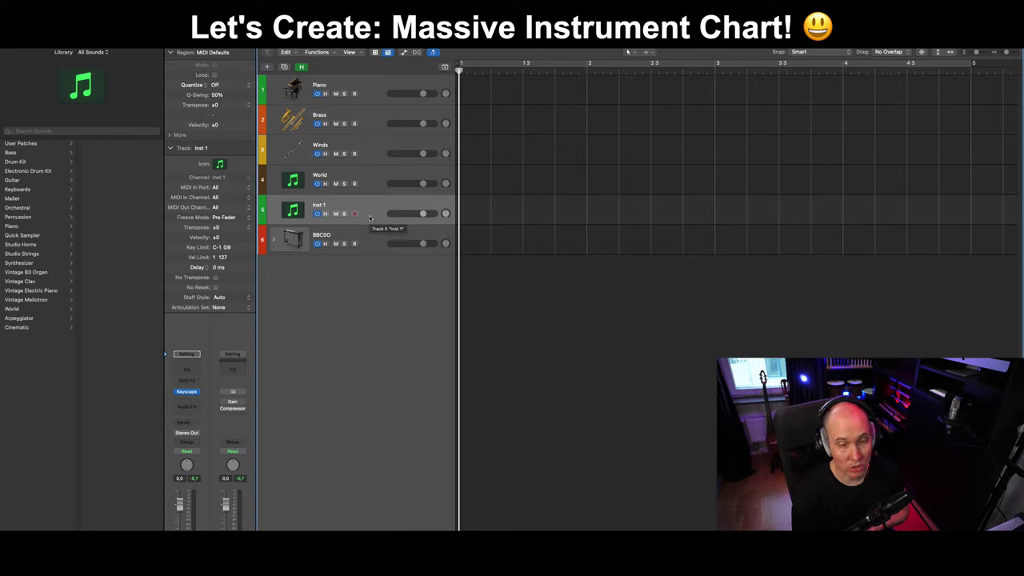
left_click(374, 191)
left_click(374, 210)
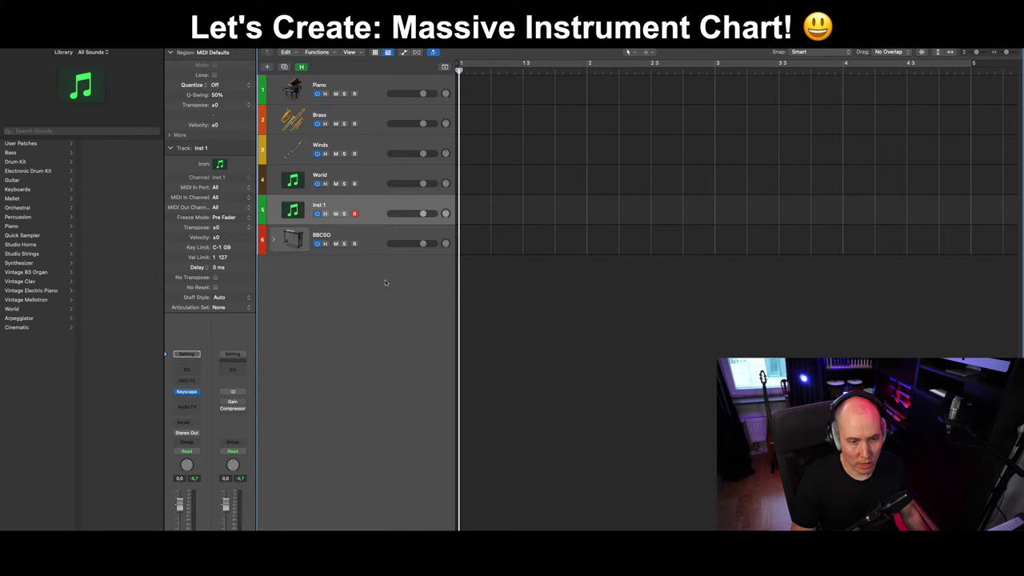
Compare the BBCSO track with the neighbouring Inst 1 and World tracks, ending with Inst 1 selected.
left_click(373, 239)
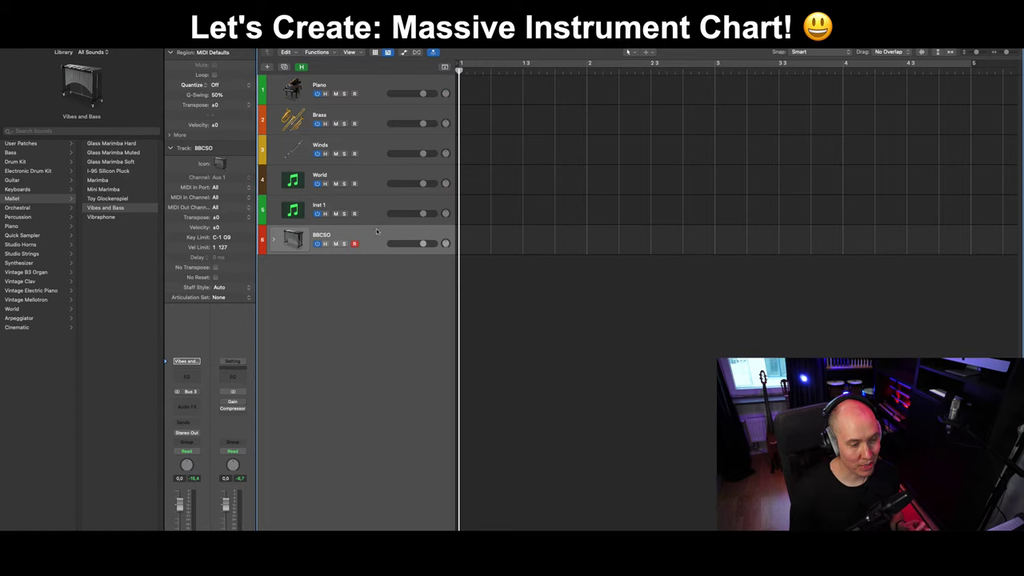
key("Up")
key("Down")
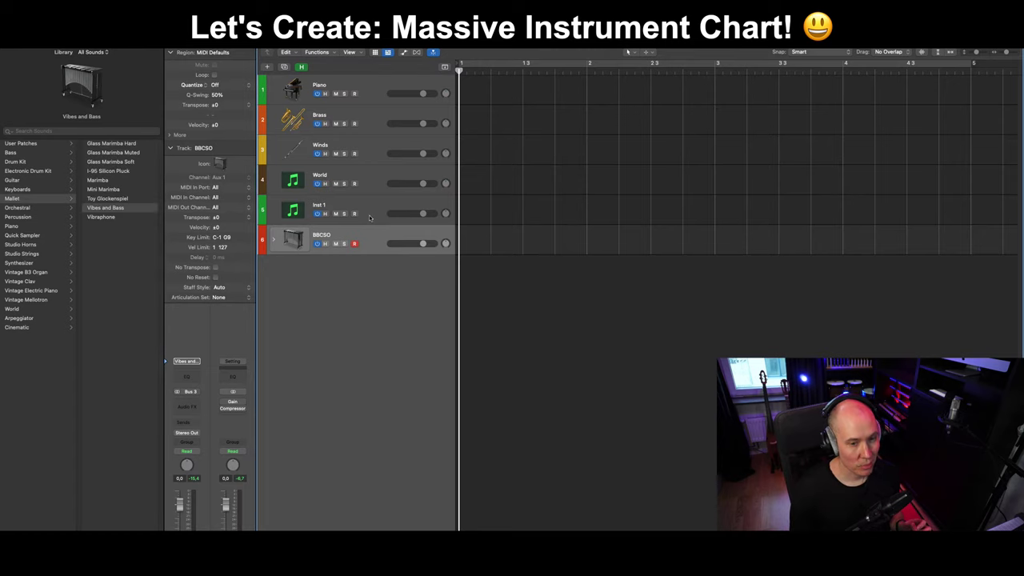
key("Up")
left_click(367, 187)
left_click(367, 211)
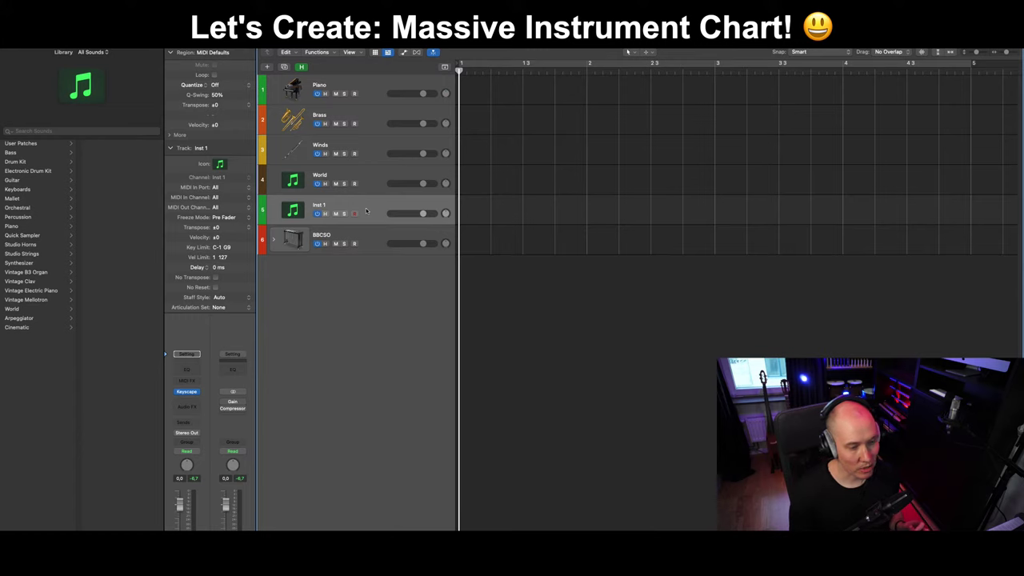
key("Down")
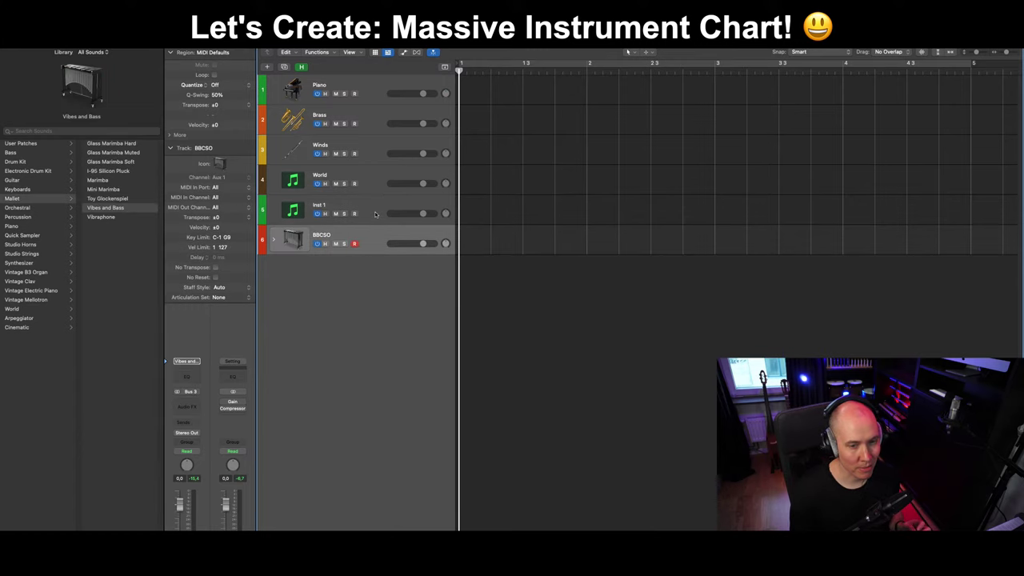
key("Up")
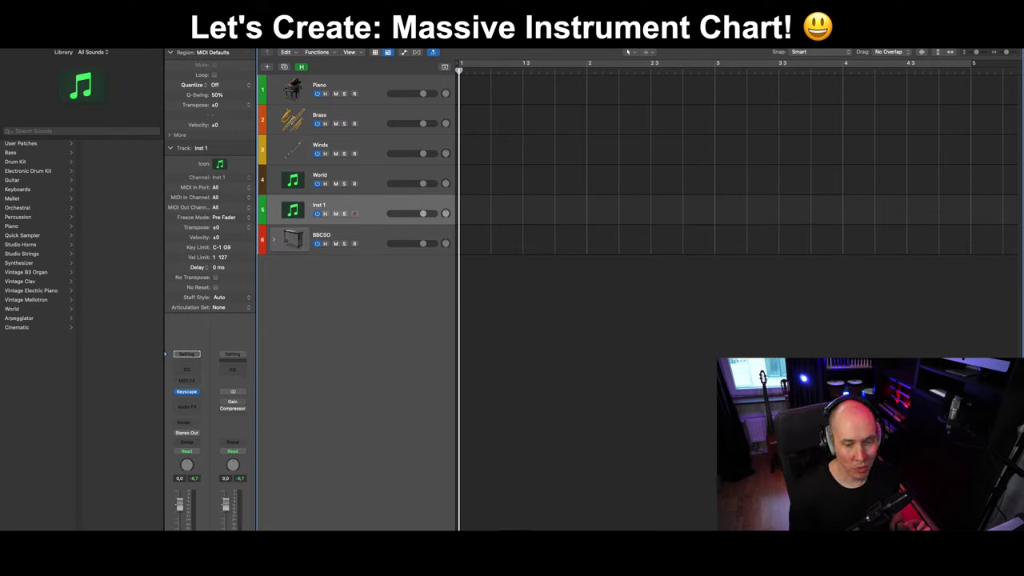
Switch to Notes and review the INSTRUMENT CATEGORIES note from the PLUCKED section up to its title.
key("super+Tab")
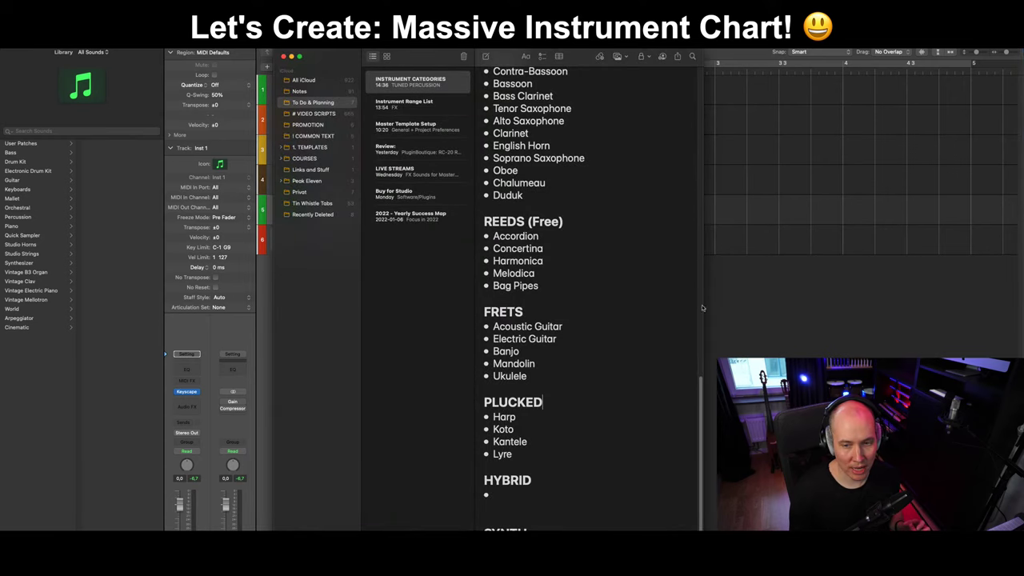
left_click_drag(697, 432, 702, 376)
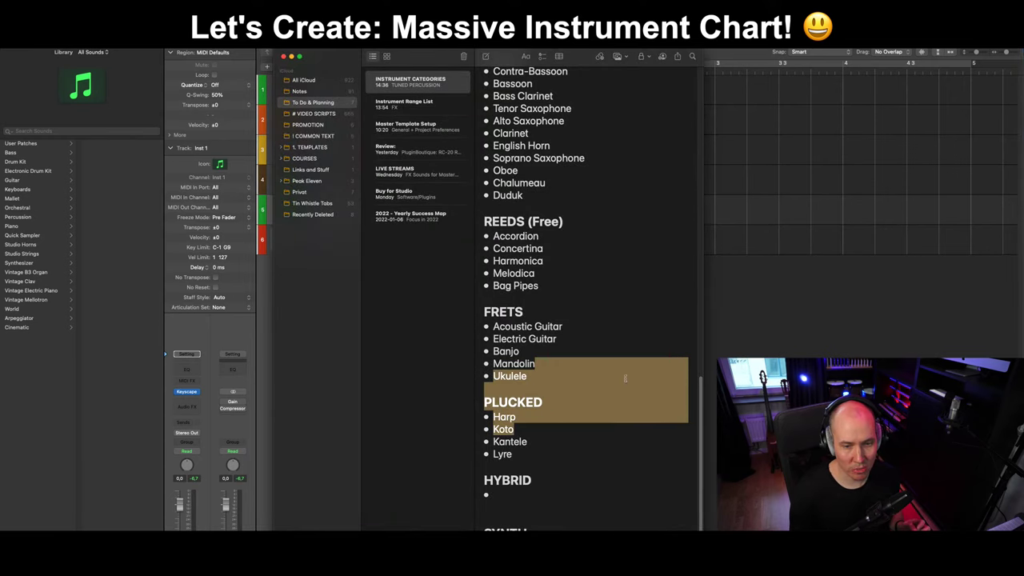
left_click(702, 373)
scroll(701, 398, "up", 1)
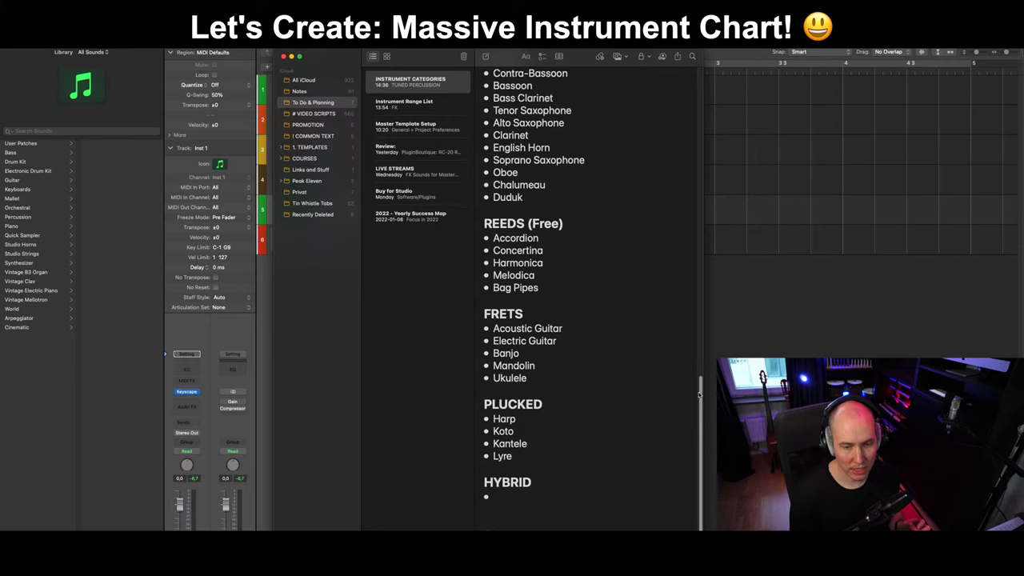
scroll(592, 394, "up", 3)
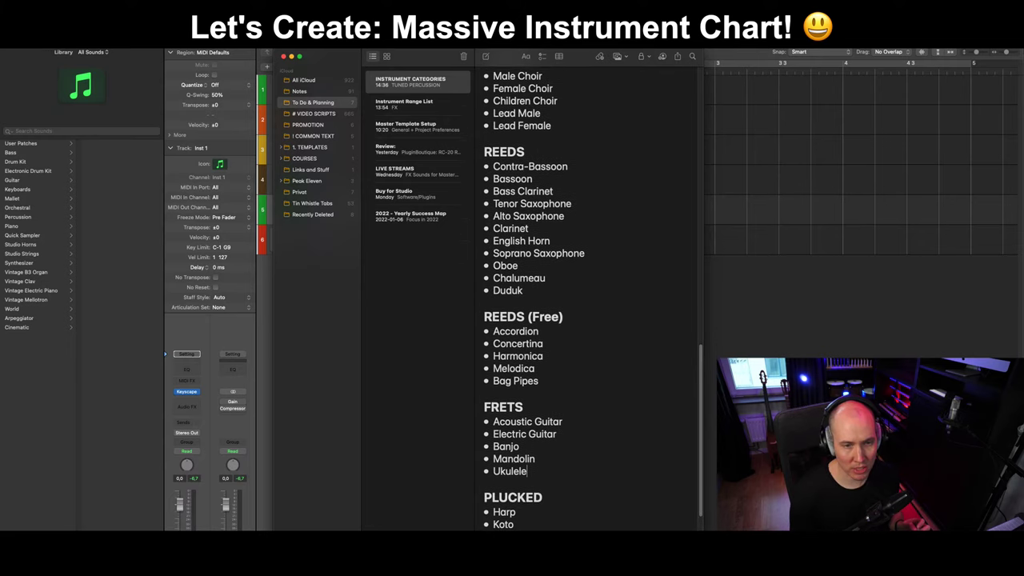
key("super+Tab")
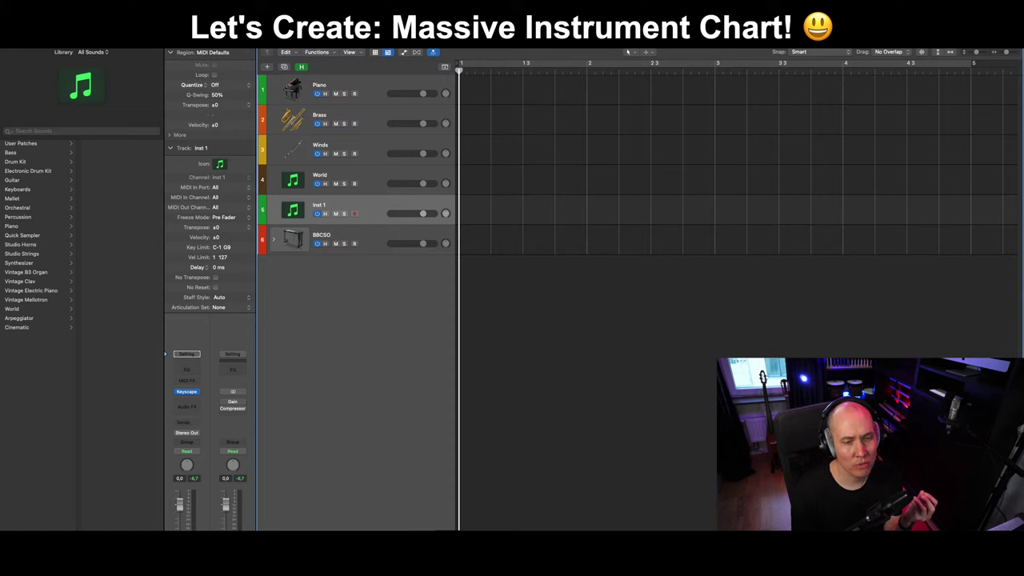
key("super+Tab")
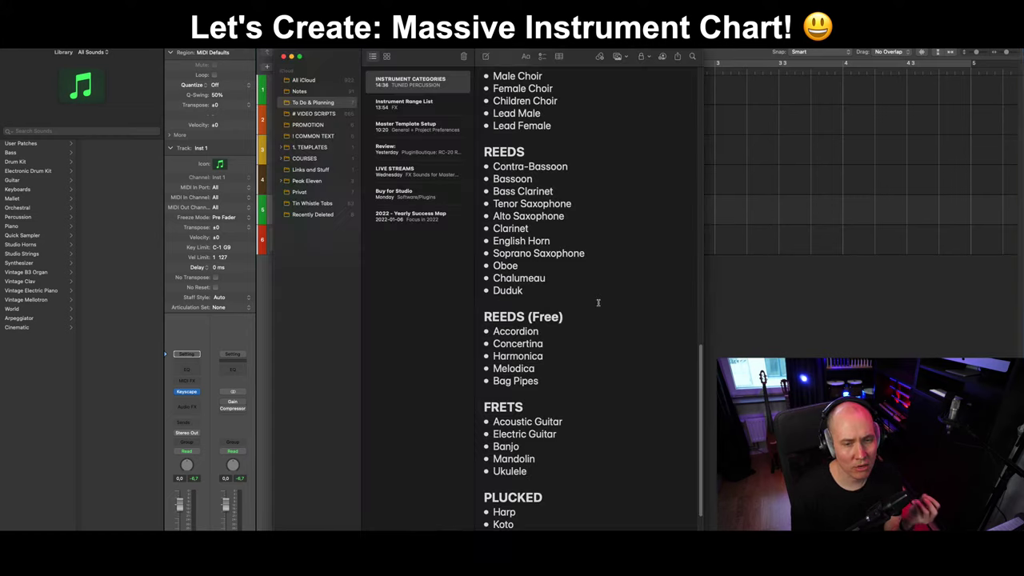
scroll(597, 304, "up", 5)
scroll(591, 331, "up", 3)
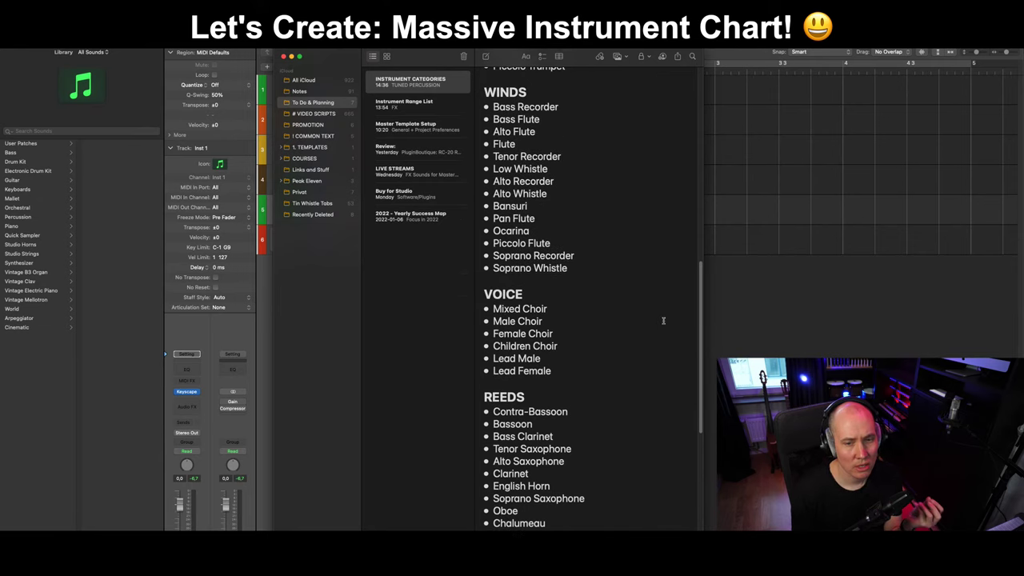
left_click(708, 300)
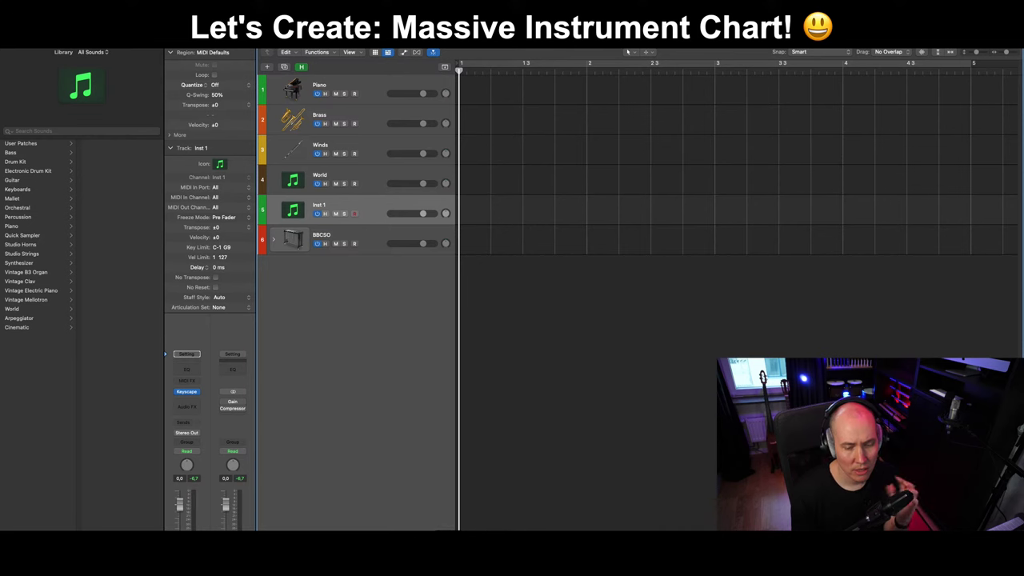
key("super+Tab")
left_click_drag(706, 332, 706, 118)
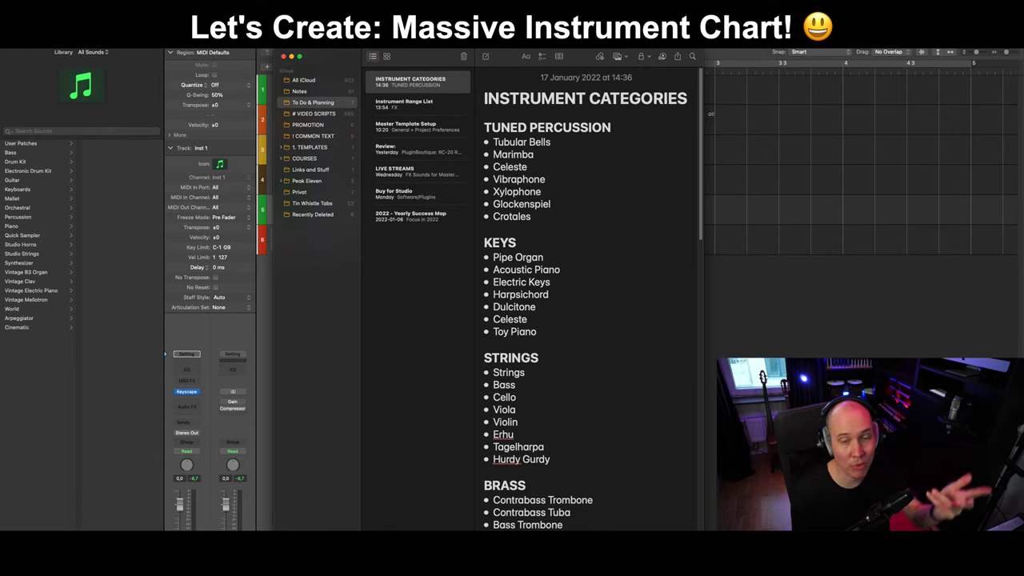
scroll(702, 119, "down", 1)
scroll(702, 119, "up", 1)
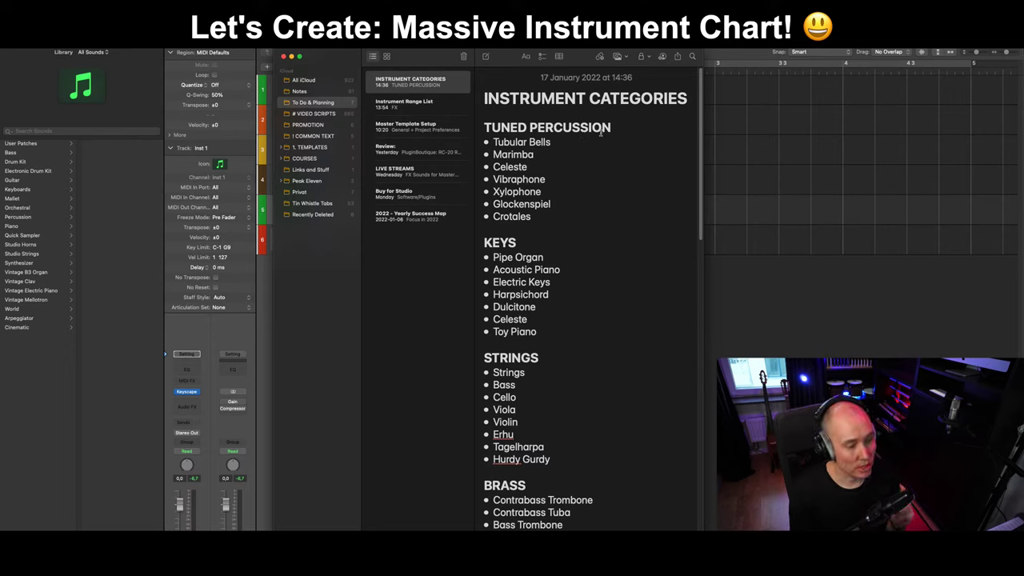
Examine the TUNED PERCUSSION heading and its instruments from Tubular Bells to Crotales.
left_click(590, 128)
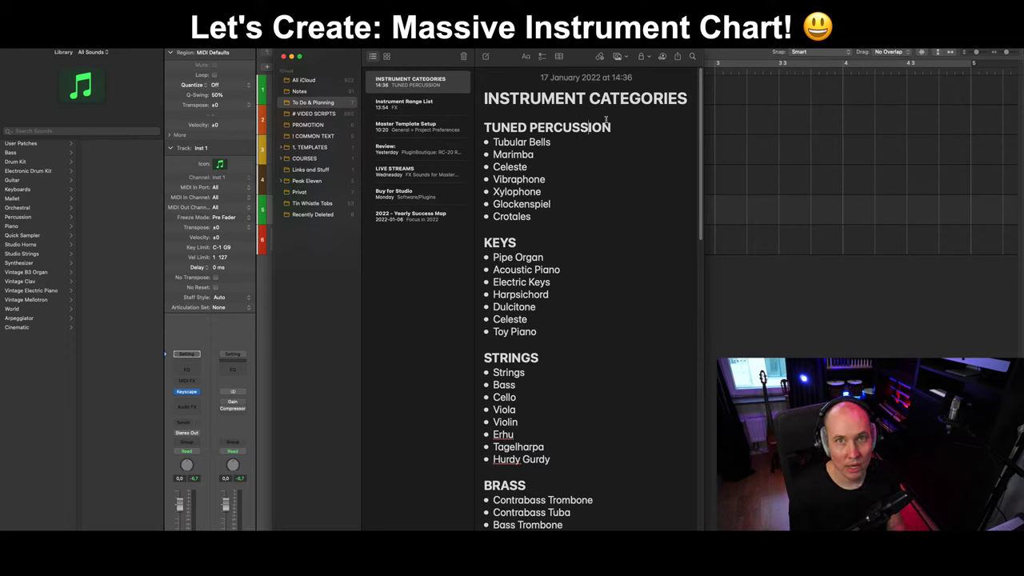
left_click_drag(618, 128, 482, 128)
left_click(541, 168)
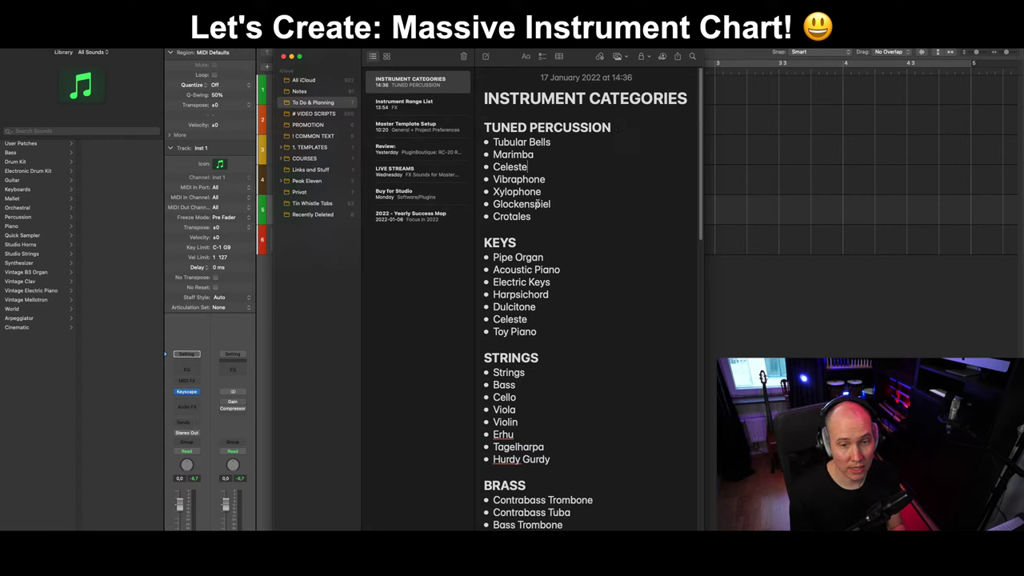
scroll(531, 205, "down", 2)
scroll(557, 206, "up", 2)
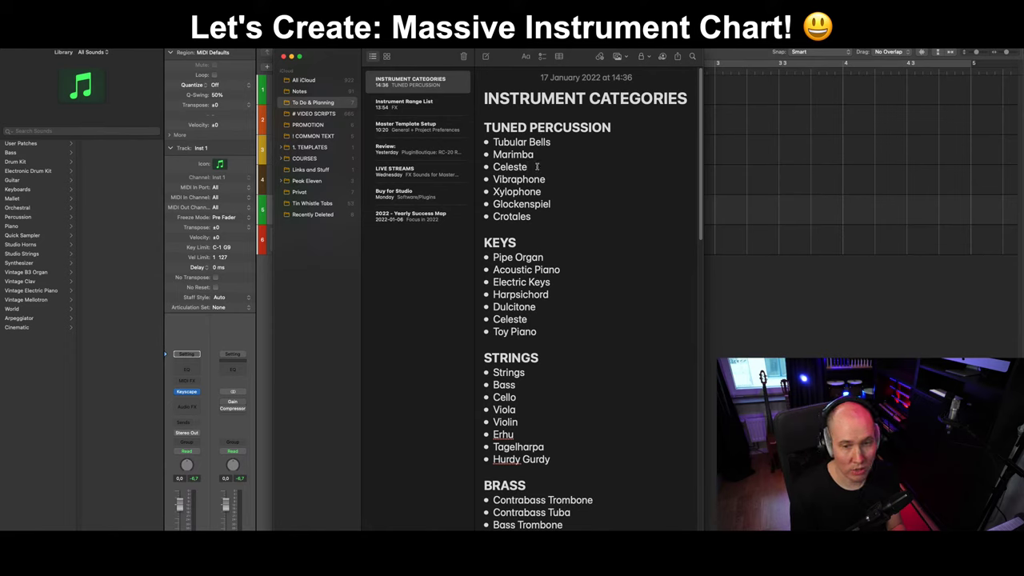
left_click_drag(551, 142, 493, 142)
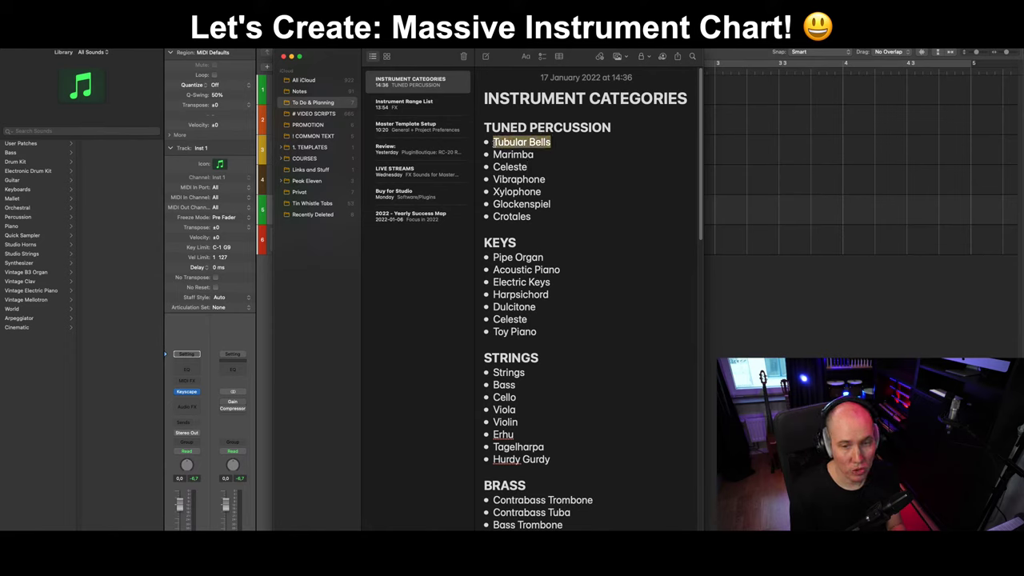
left_click_drag(556, 143, 503, 143)
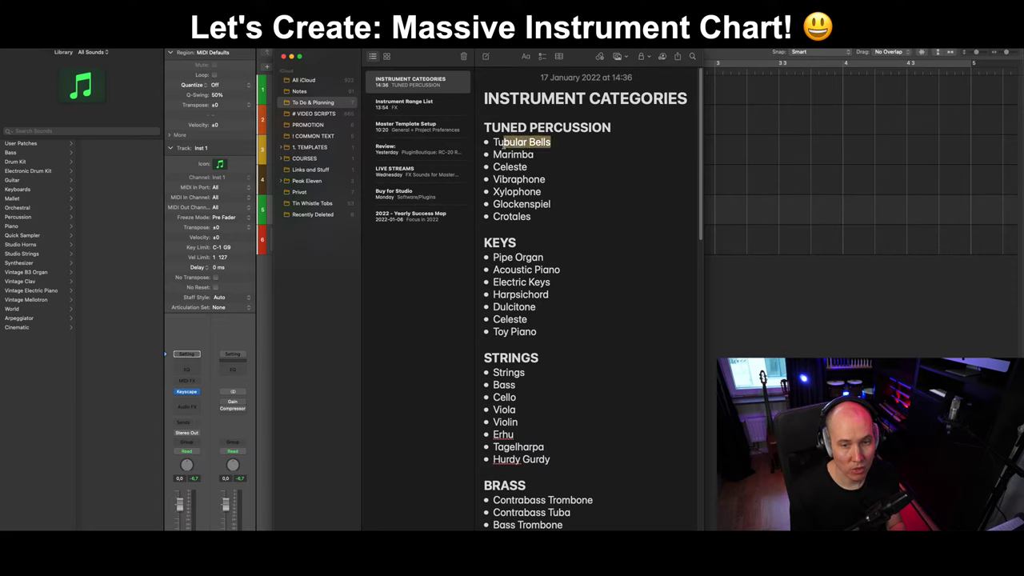
left_click(531, 217)
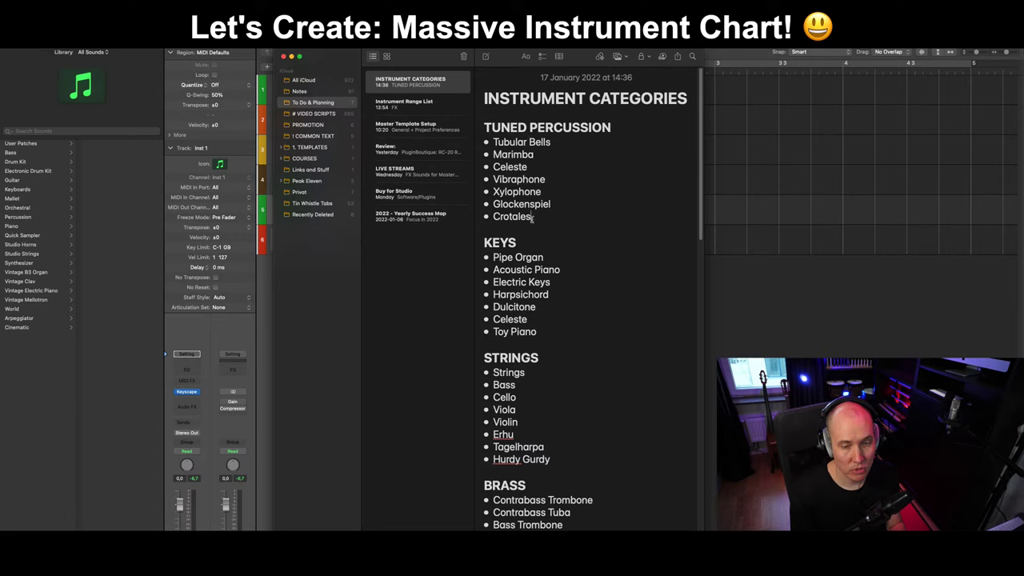
Review the TUNED PERCUSSION and KEYS sections of the INSTRUMENT CATEGORIES note, continuing down to STRINGS.
scroll(563, 188, "down", 2)
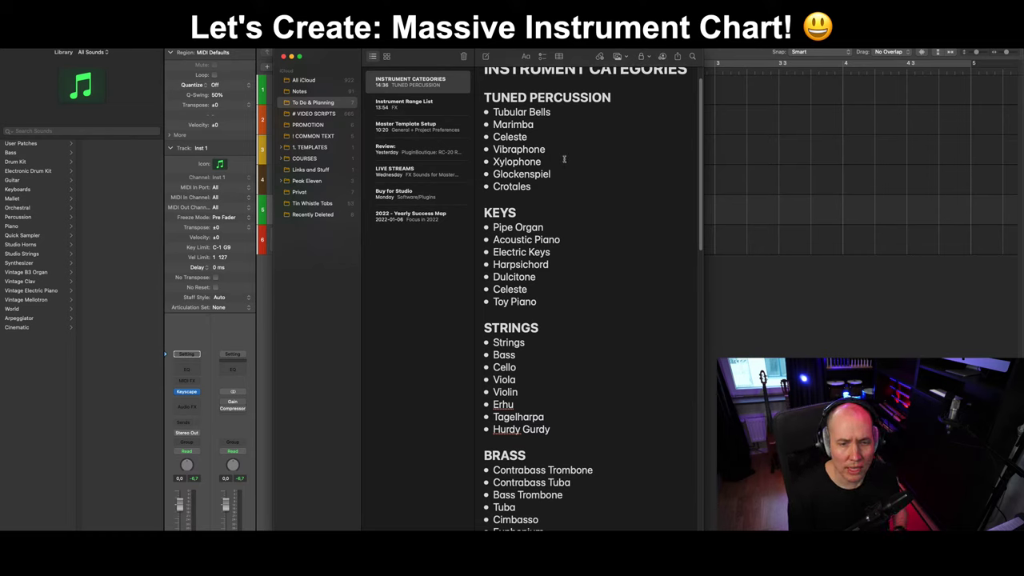
scroll(564, 156, "up", 2)
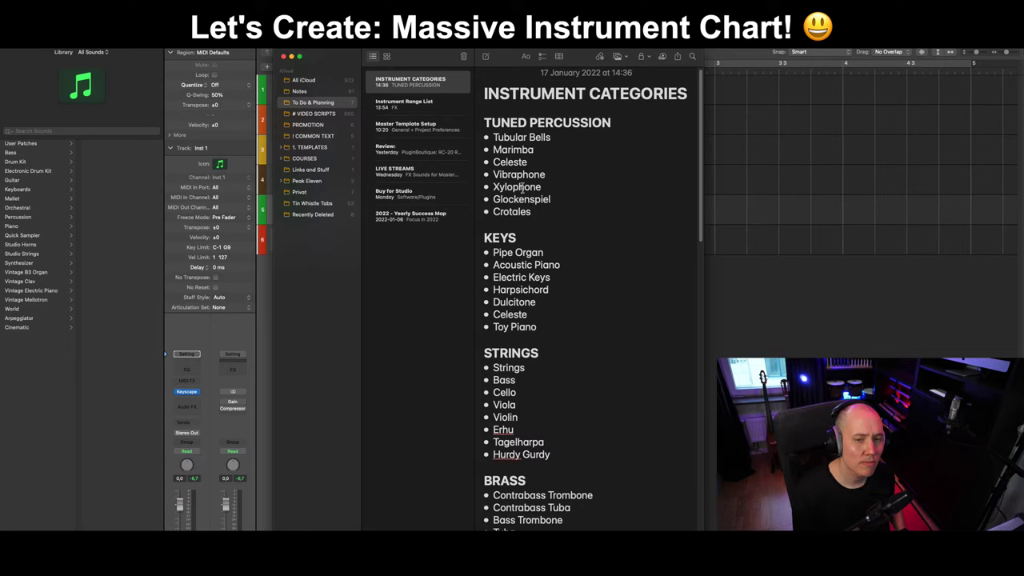
scroll(562, 245, "down", 2)
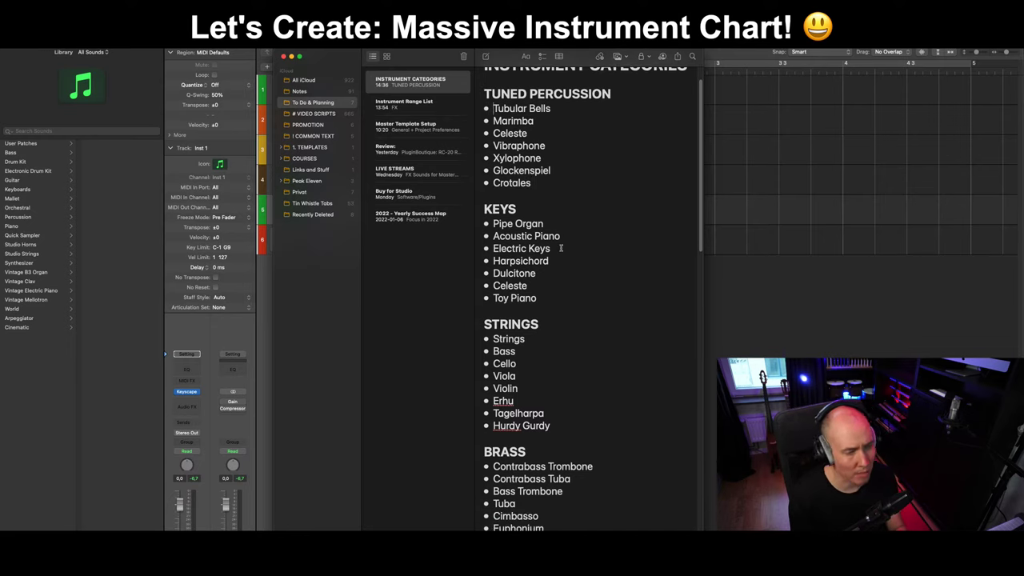
scroll(559, 242, "down", 1)
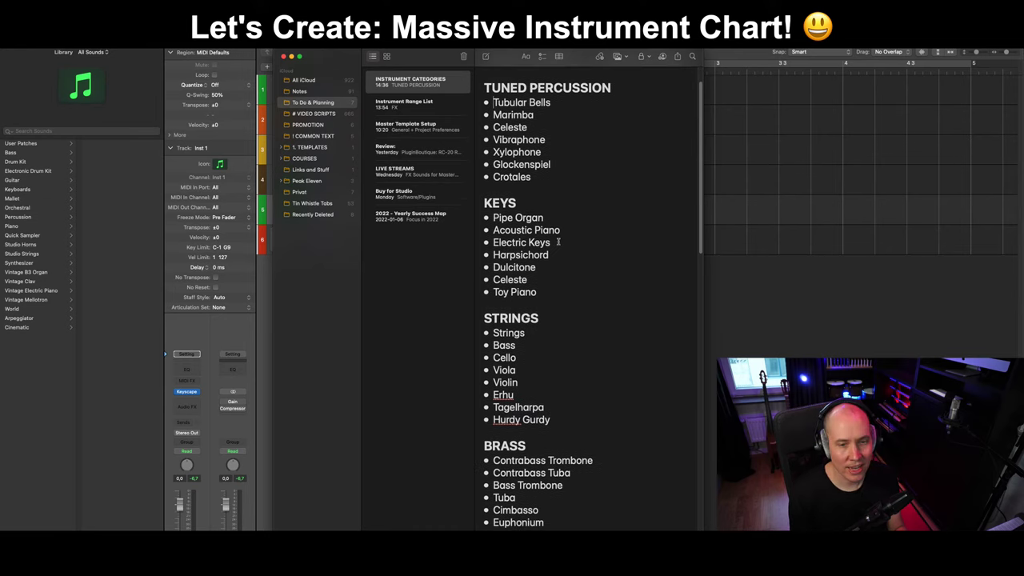
scroll(558, 242, "up", 3)
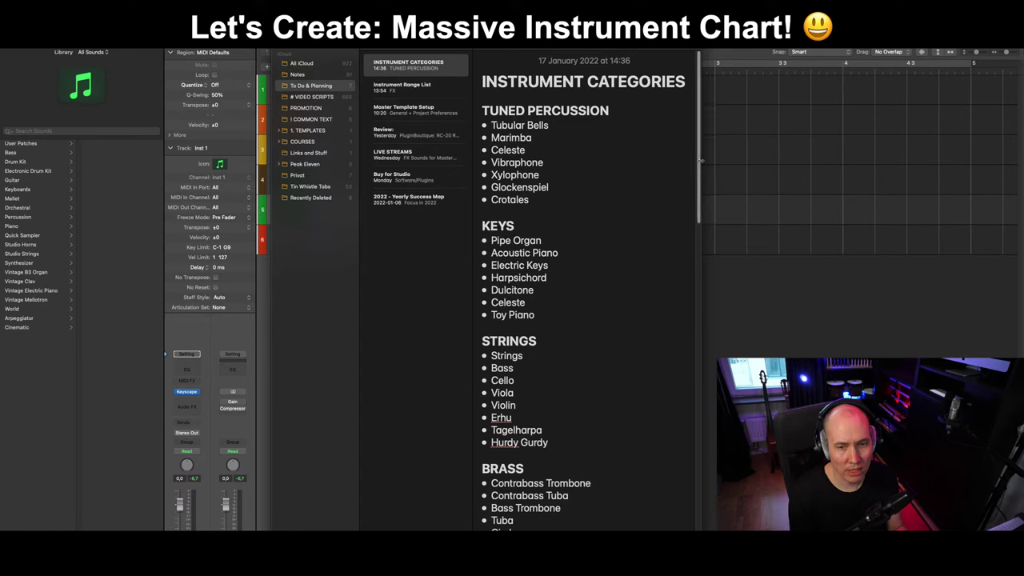
left_click_drag(700, 160, 707, 122)
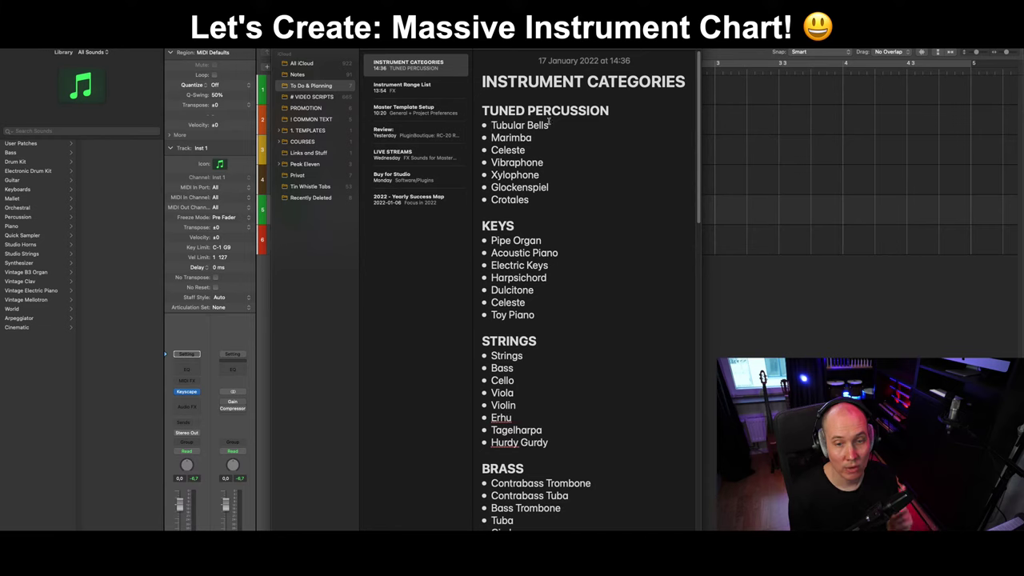
scroll(524, 253, "down", 2)
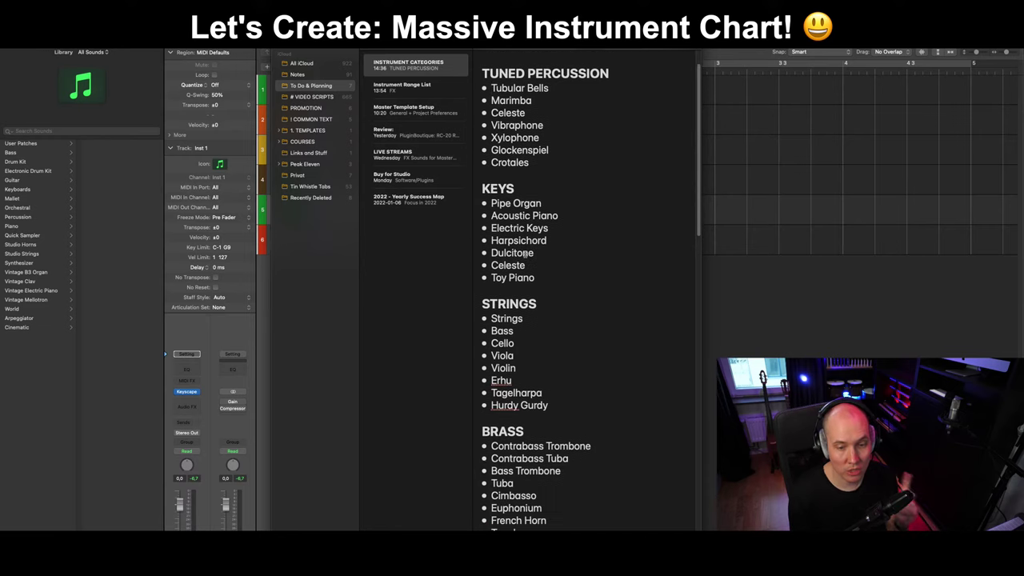
scroll(523, 253, "down", 2)
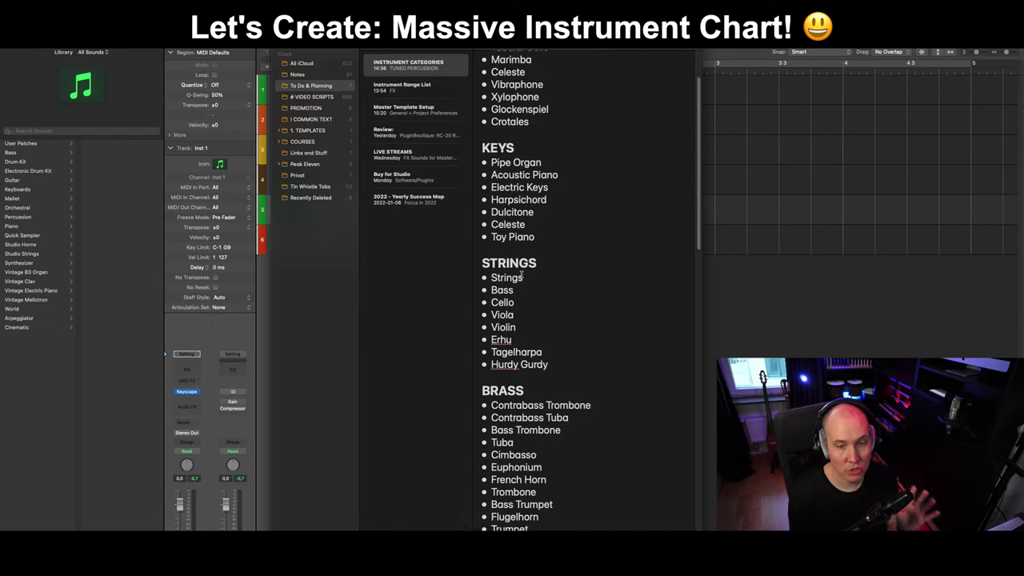
scroll(521, 274, "down", 2)
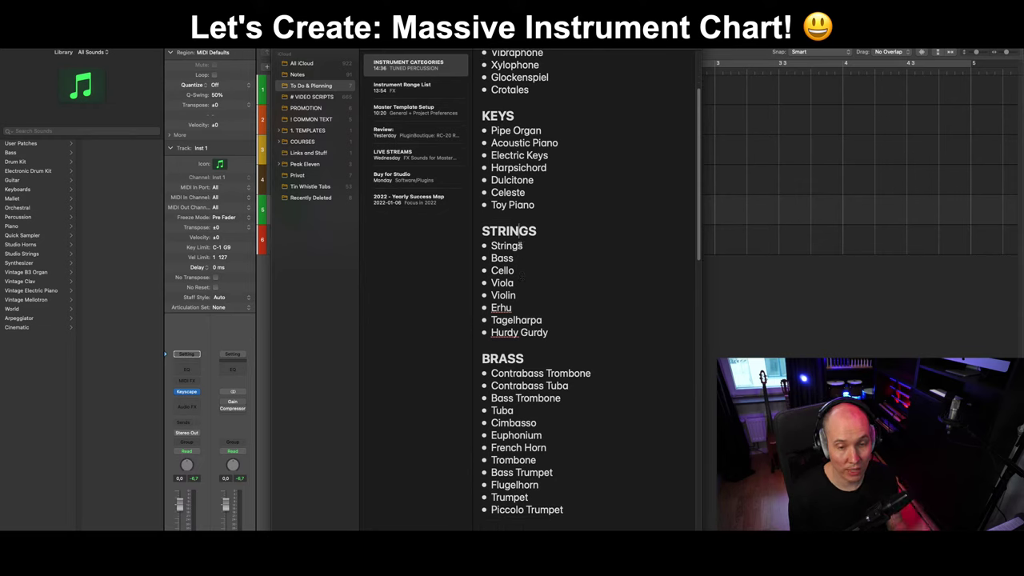
Check the STRINGS entries from Bass and Cello down to Hurdy Gurdy.
double_click(509, 259)
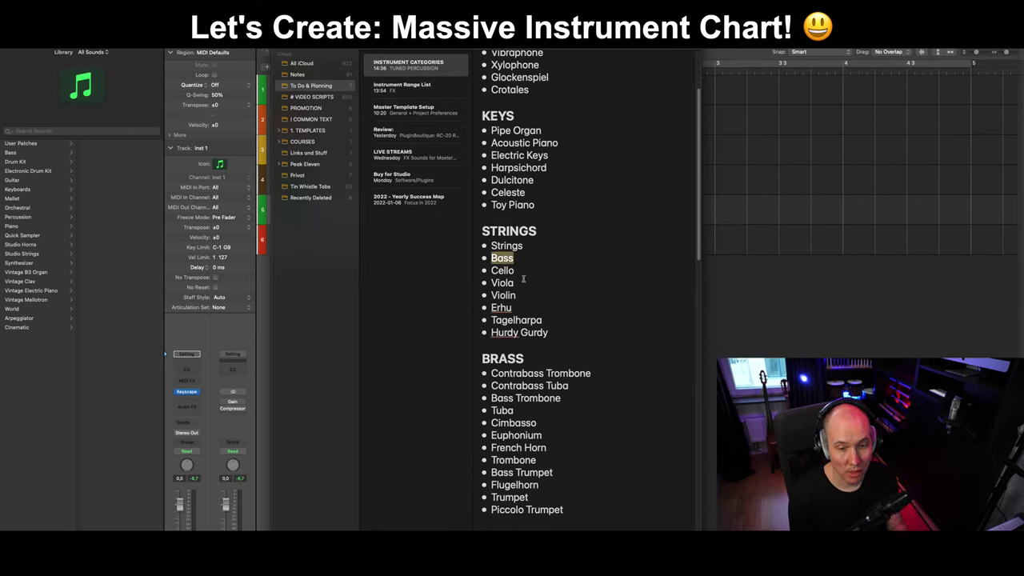
left_click(514, 272)
left_click_drag(493, 338, 549, 336)
left_click(569, 348)
scroll(567, 349, "down", 5)
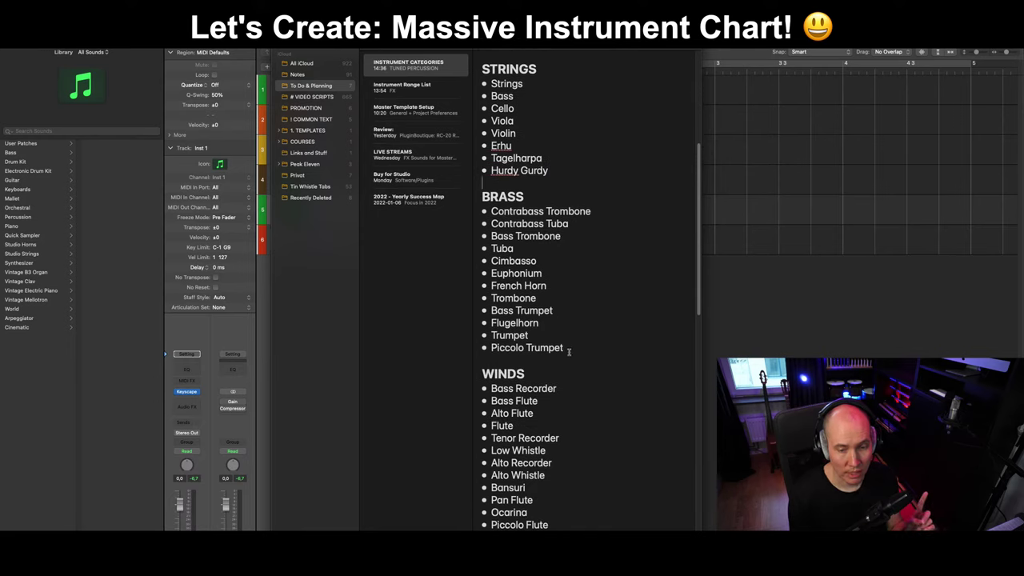
Examine the BRASS section from its heading through Contrabass Trombone to Piccolo Trumpet.
left_click_drag(565, 349, 490, 206)
left_click(533, 223)
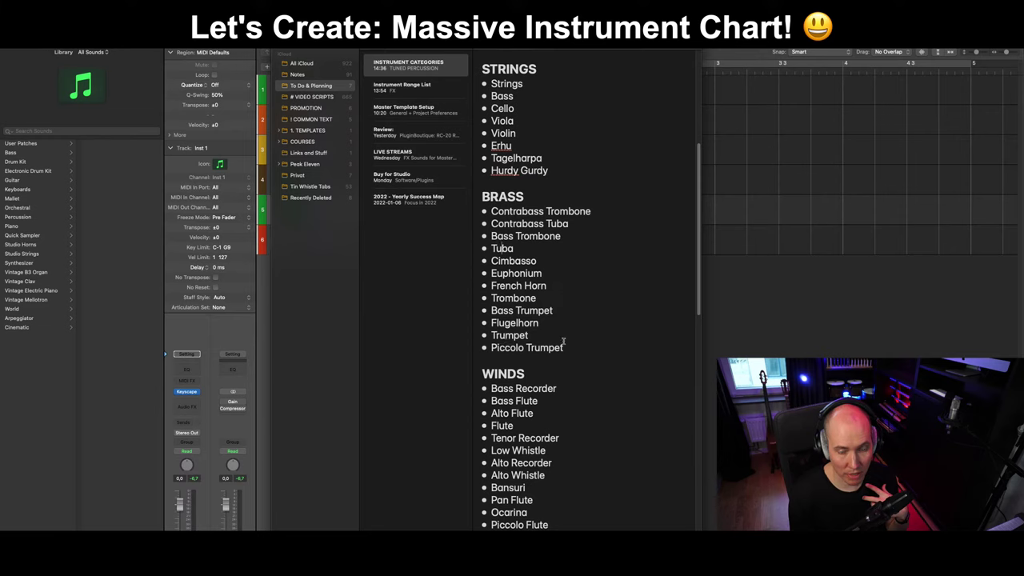
scroll(569, 349, "down", 2)
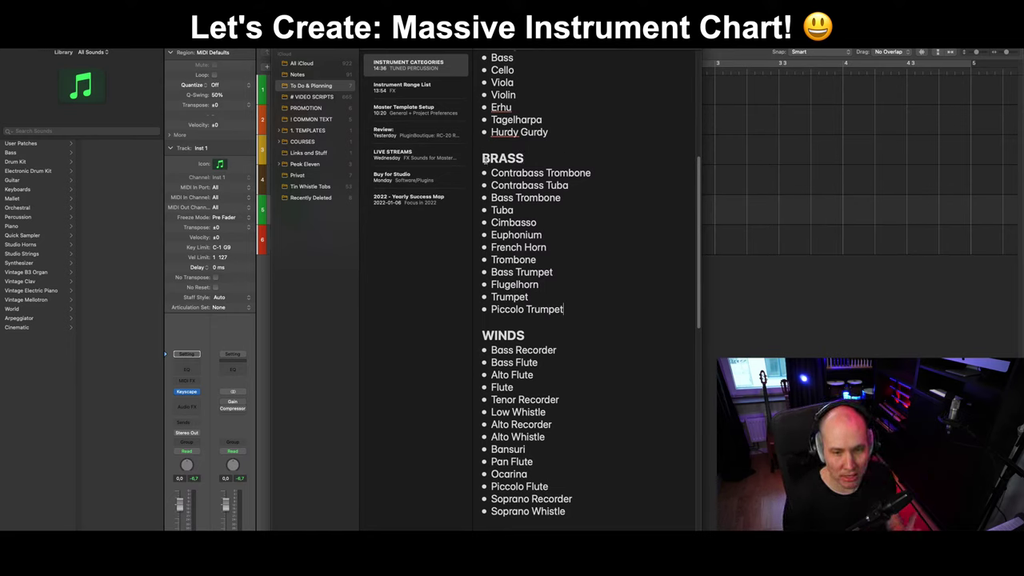
left_click_drag(485, 157, 571, 316)
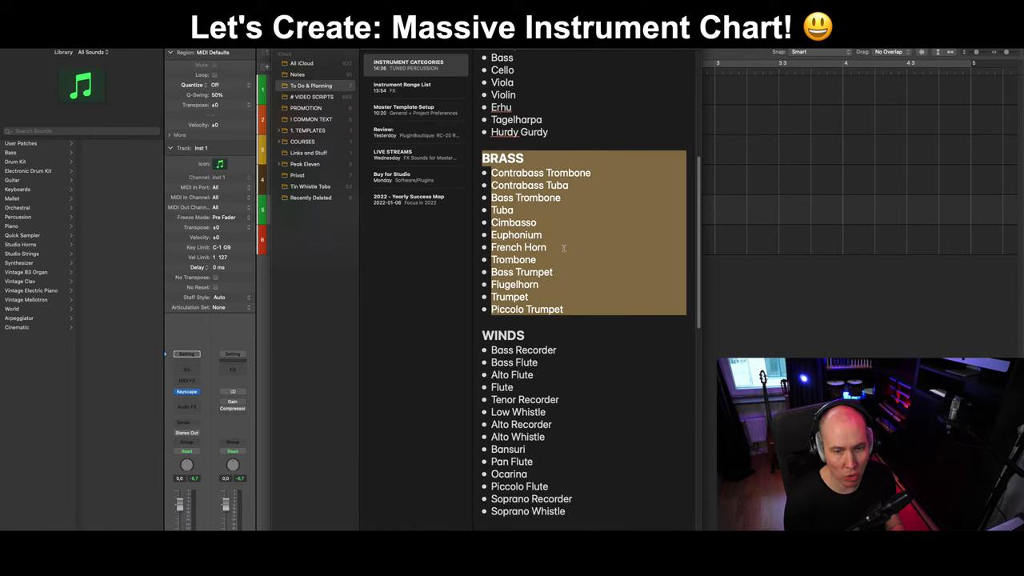
scroll(560, 236, "down", 2)
left_click(547, 198)
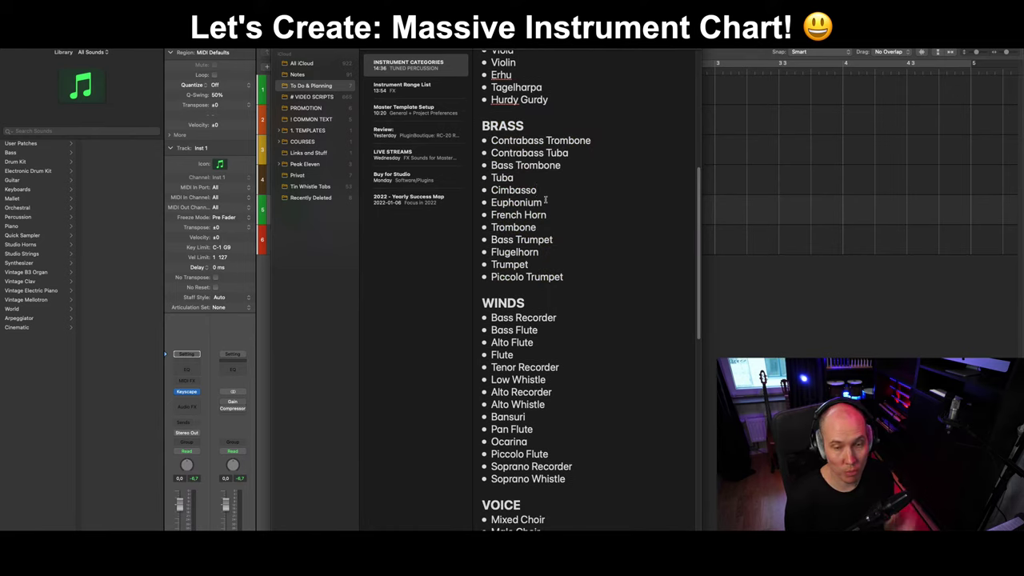
scroll(552, 218, "down", 5)
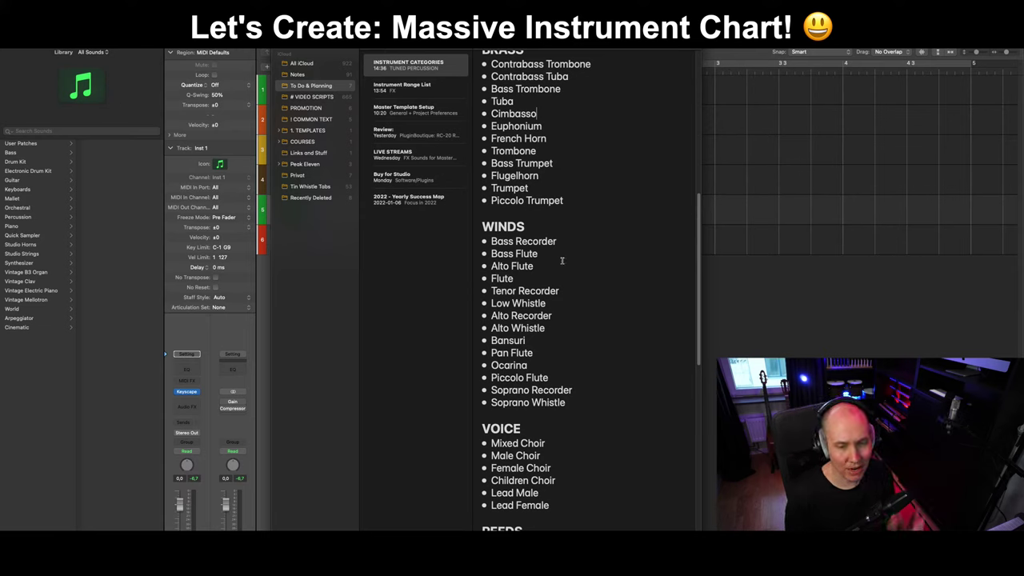
Copy the VOICE section, from its heading to Lead Female, and remove it from between WINDS and REEDS.
scroll(562, 260, "down", 1)
scroll(561, 260, "down", 3)
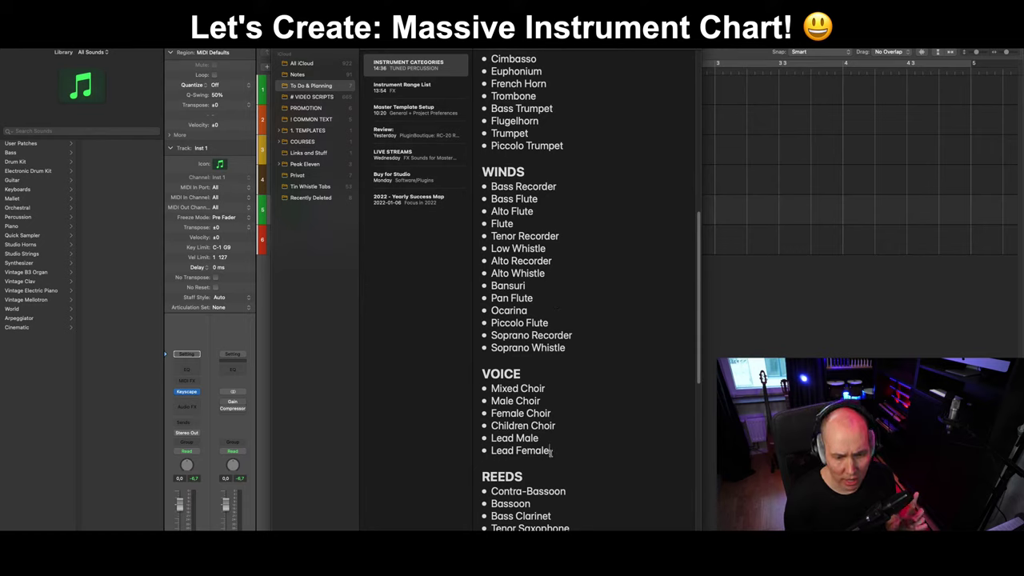
left_click_drag(554, 454, 469, 369)
key("super+c")
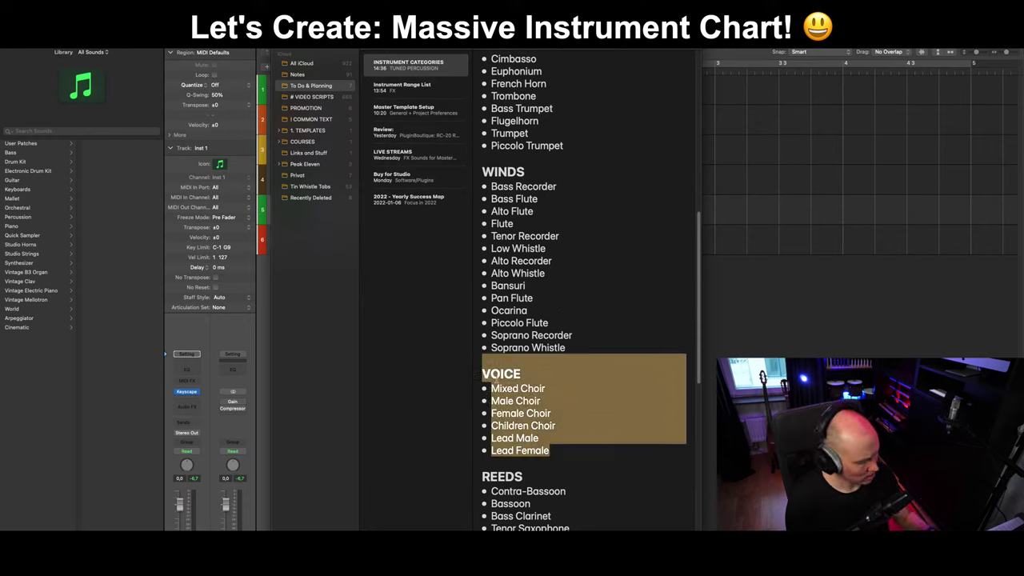
key("BackSpace")
key("BackSpace")
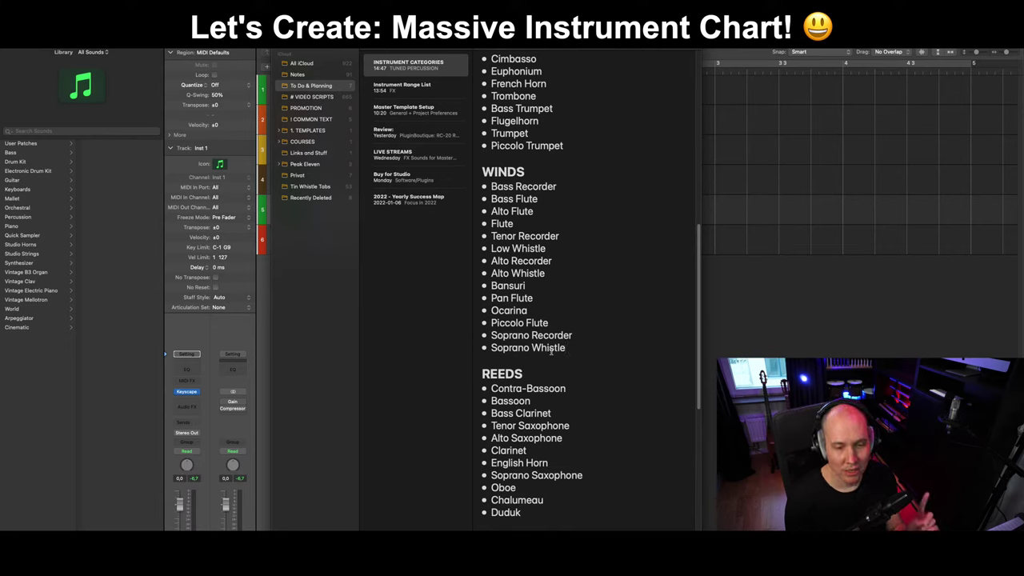
Review the WINDS, REEDS, REEDS (Free) and FRETS sections and their instruments.
scroll(544, 377, "down", 1)
scroll(543, 376, "down", 2)
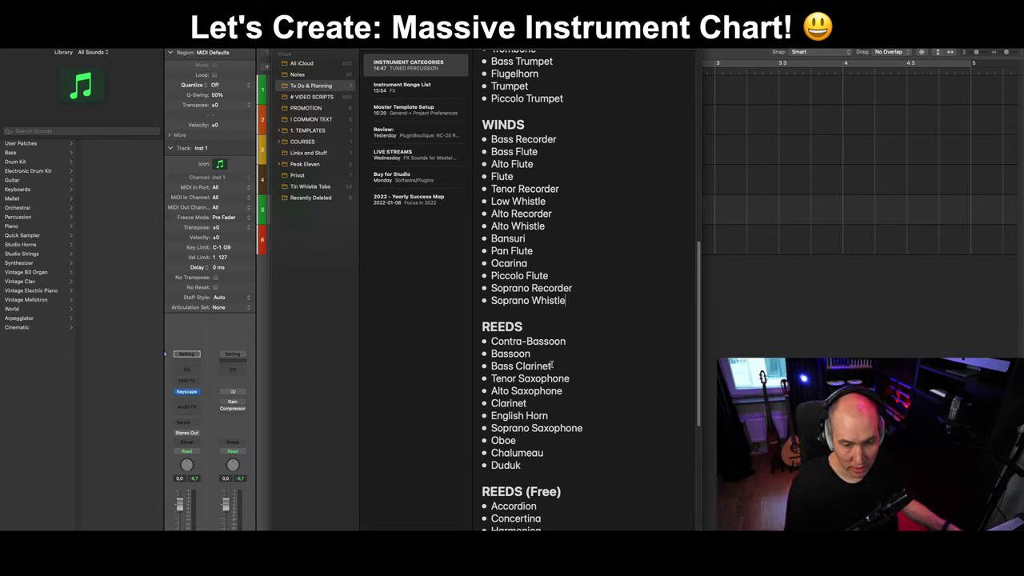
scroll(545, 481, "down", 1)
scroll(568, 291, "down", 4)
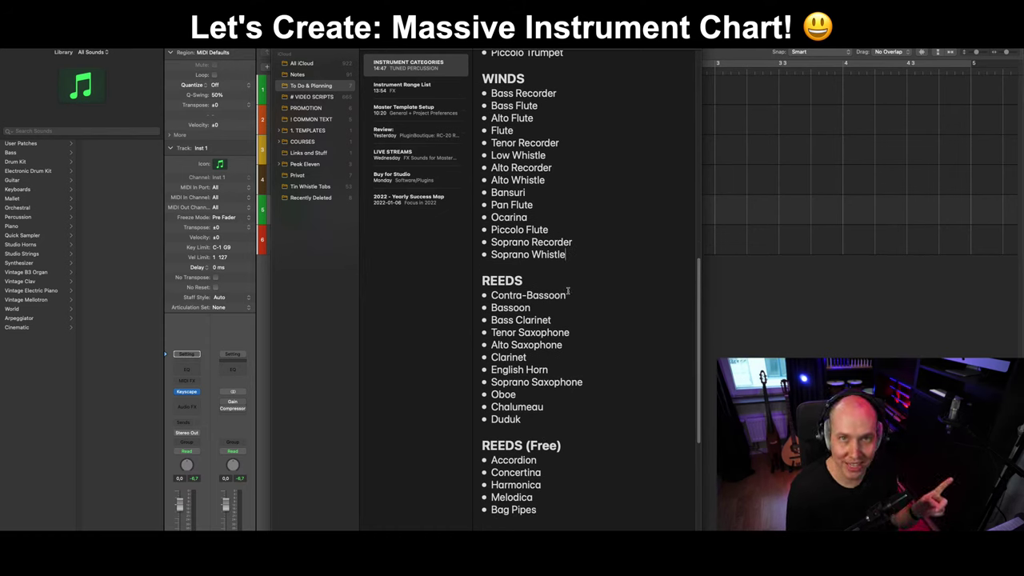
scroll(568, 293, "down", 4)
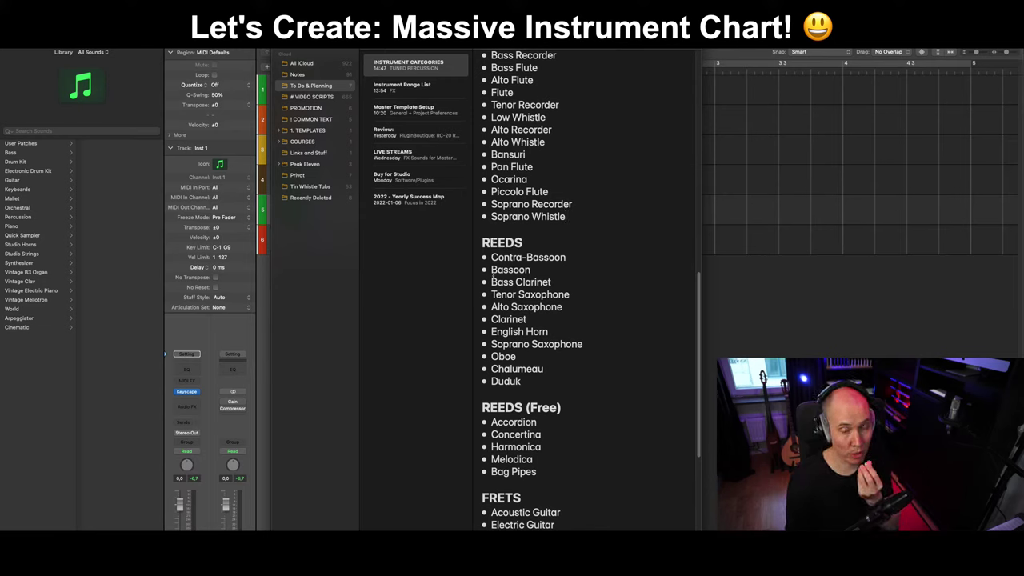
scroll(496, 265, "down", 3)
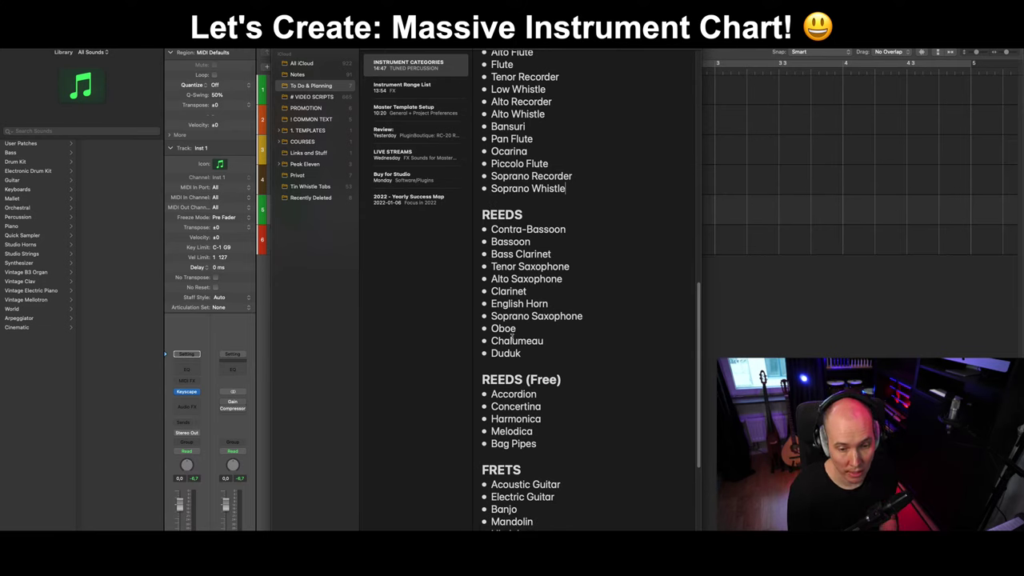
scroll(527, 304, "down", 3)
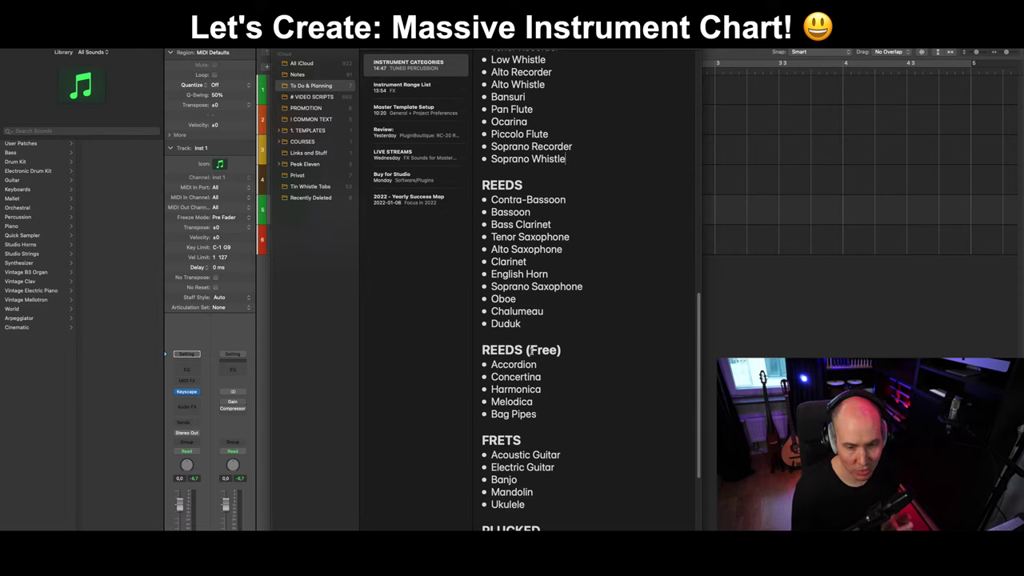
scroll(531, 350, "down", 2)
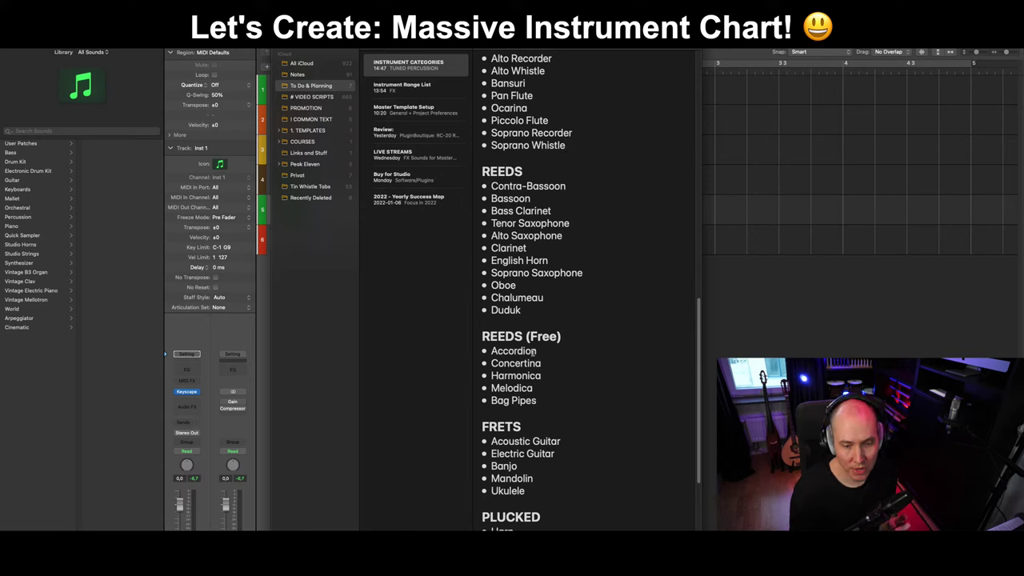
scroll(537, 350, "down", 4)
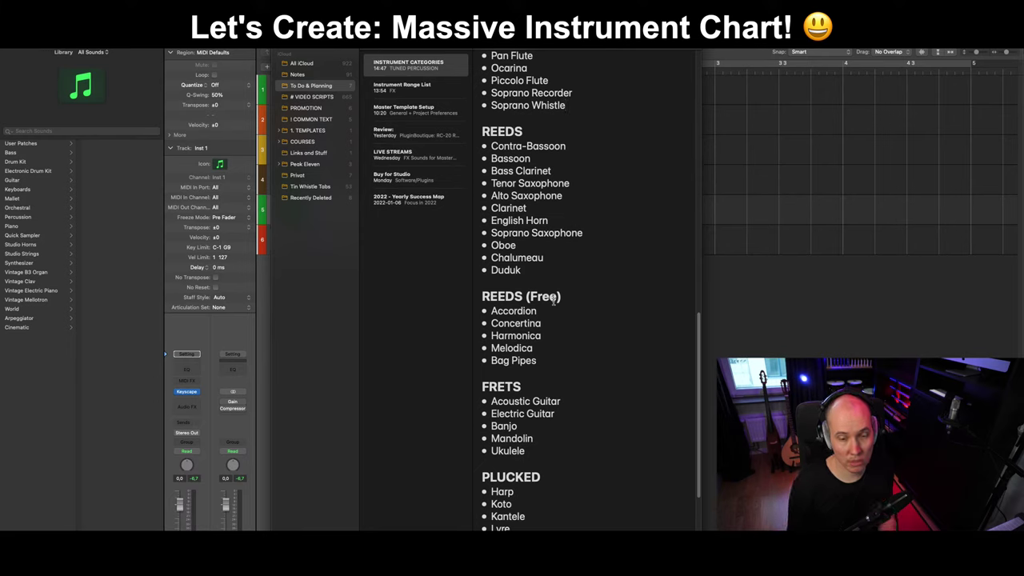
Replace the HYBRID section below PLUCKED with the copied VOICE section and remove the extra blank line above it.
scroll(532, 376, "down", 3)
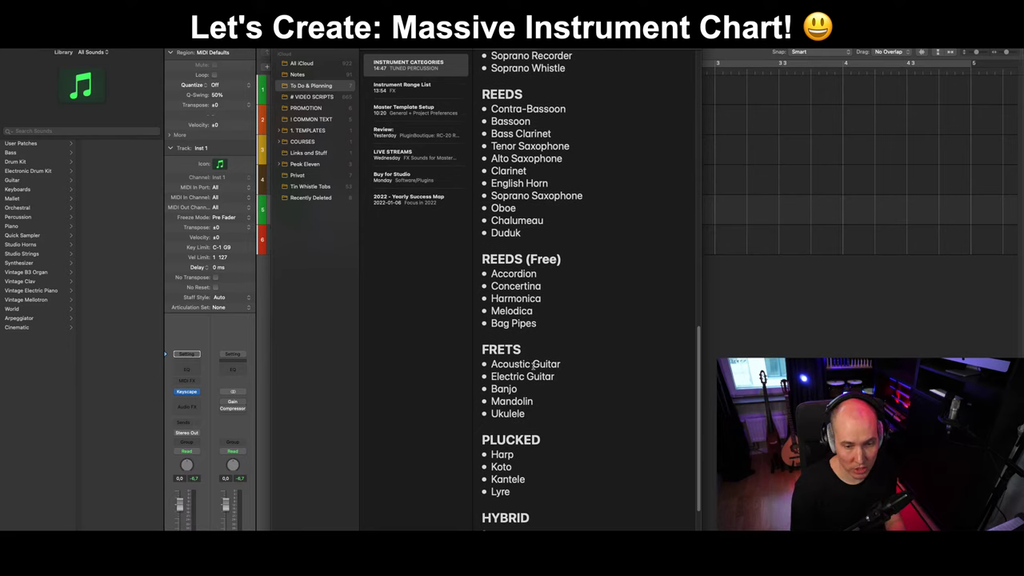
key("shift+Up")
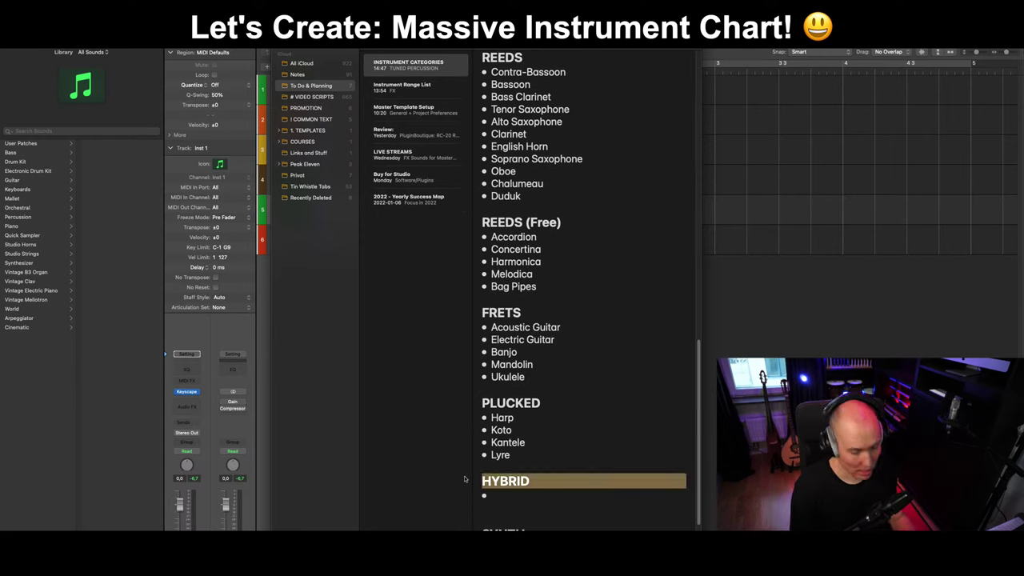
key("super+v")
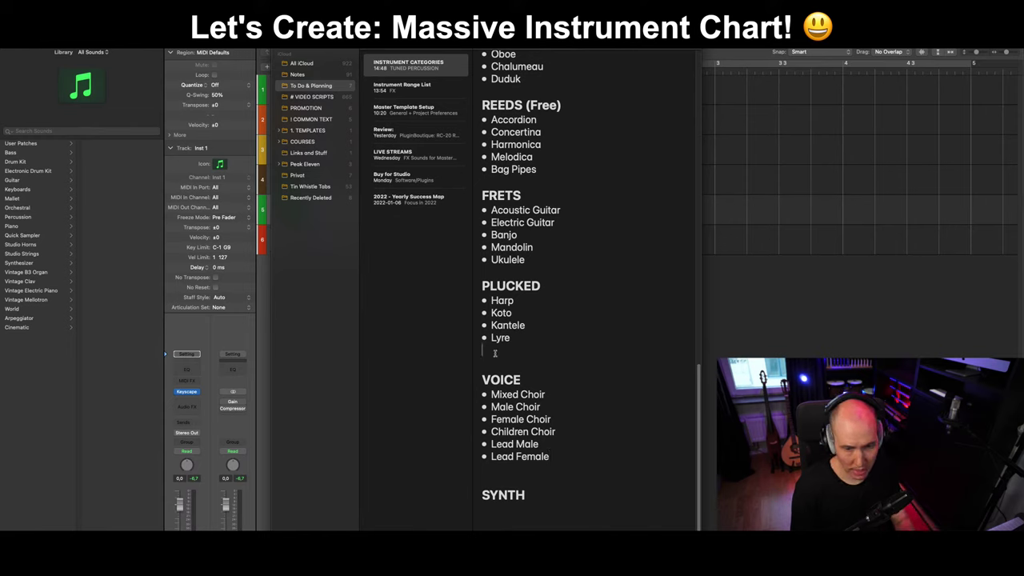
key("BackSpace")
Delete the SYNTH heading at the end of the note along with the spare blank line above it.
left_click_drag(542, 497, 445, 492)
key("BackSpace")
key("BackSpace")
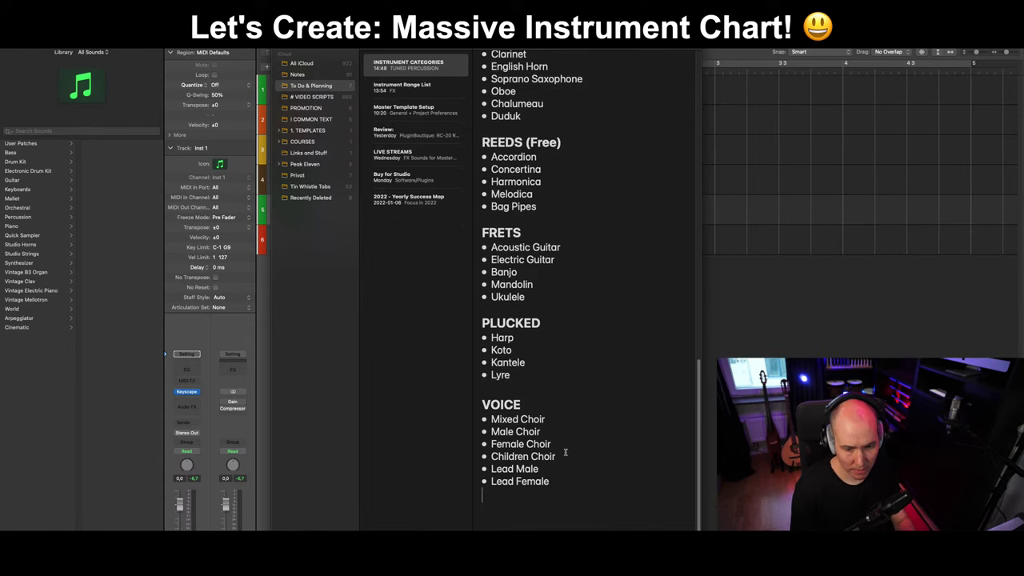
Check the PLUCKED section from its heading to Lyre, together with the VOICE section below it.
scroll(565, 452, "up", 2)
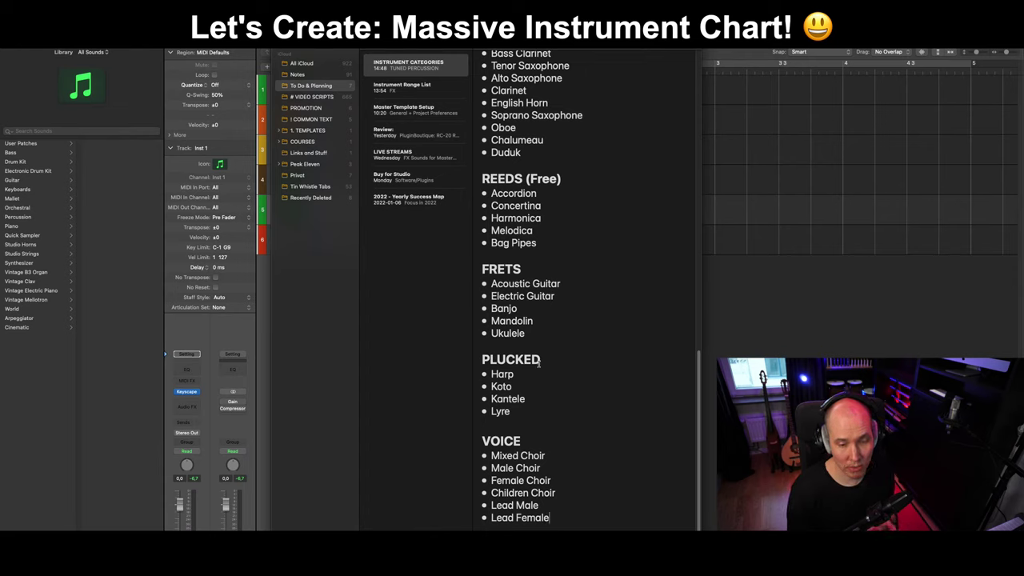
left_click(543, 365)
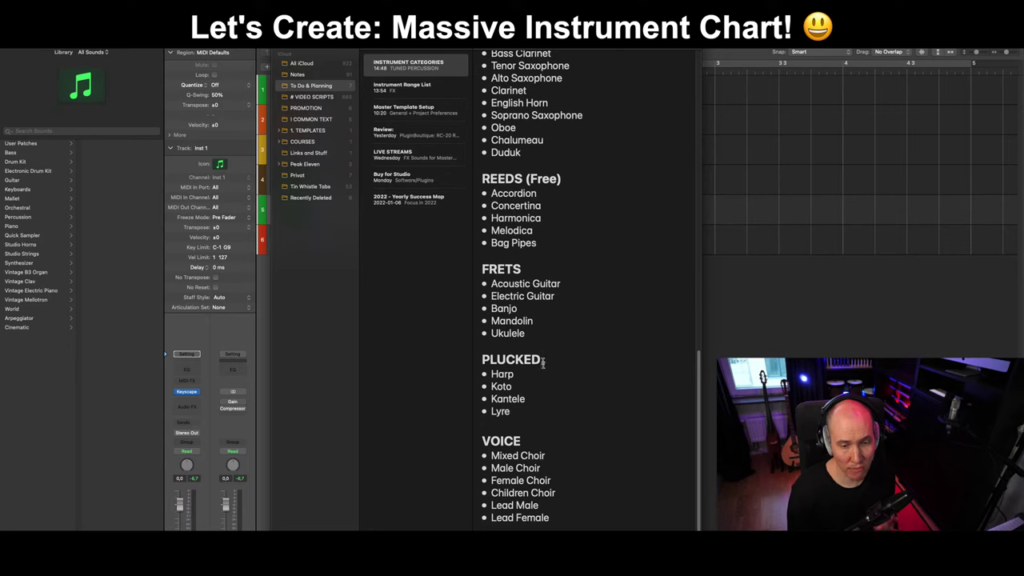
left_click(516, 413)
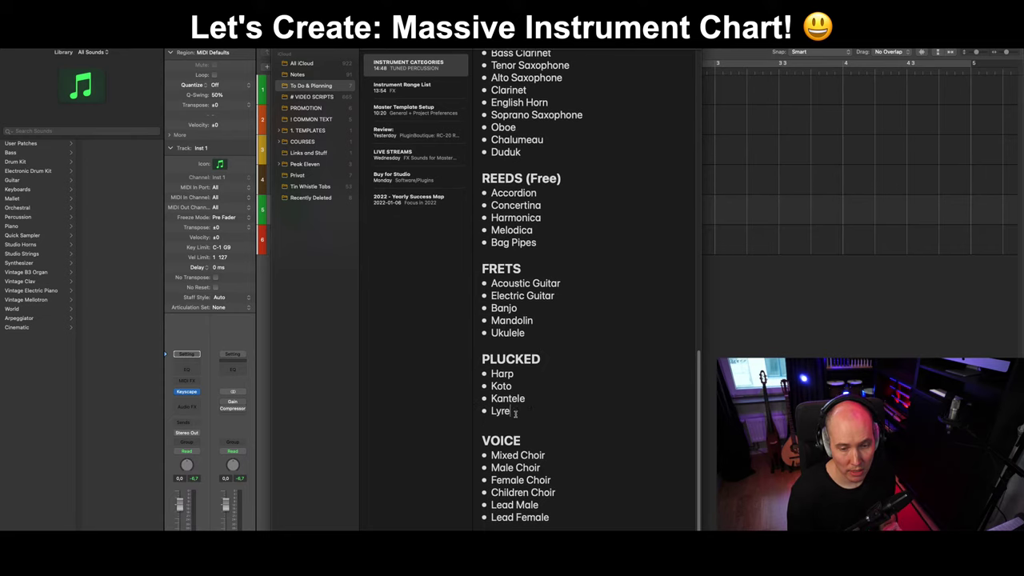
scroll(517, 411, "down", 1)
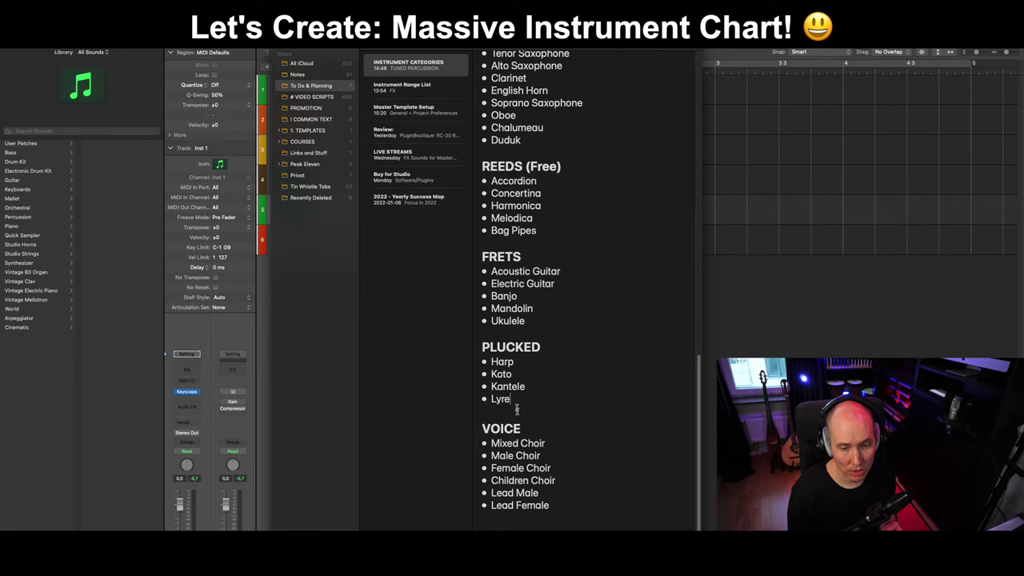
scroll(517, 412, "down", 1)
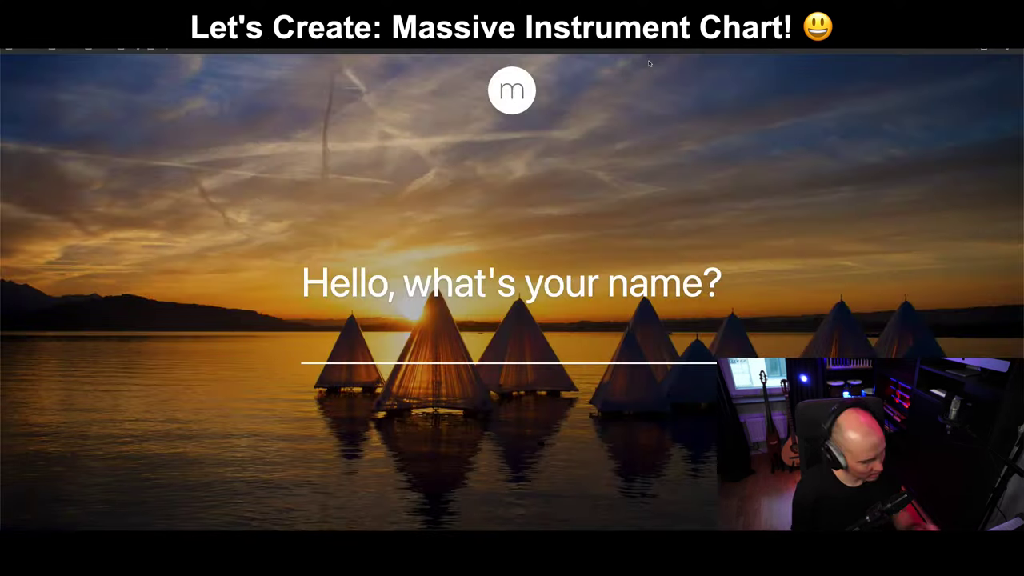
Search the web for "guacheng" and switch the search to the suggested spelling "gucheng".
type("gua")
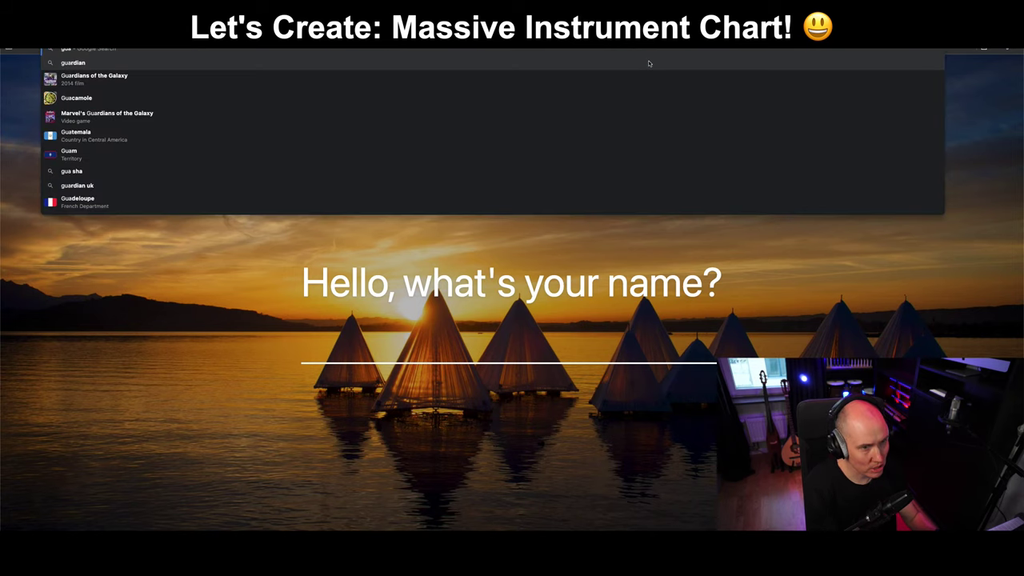
type("ch")
key("Return")
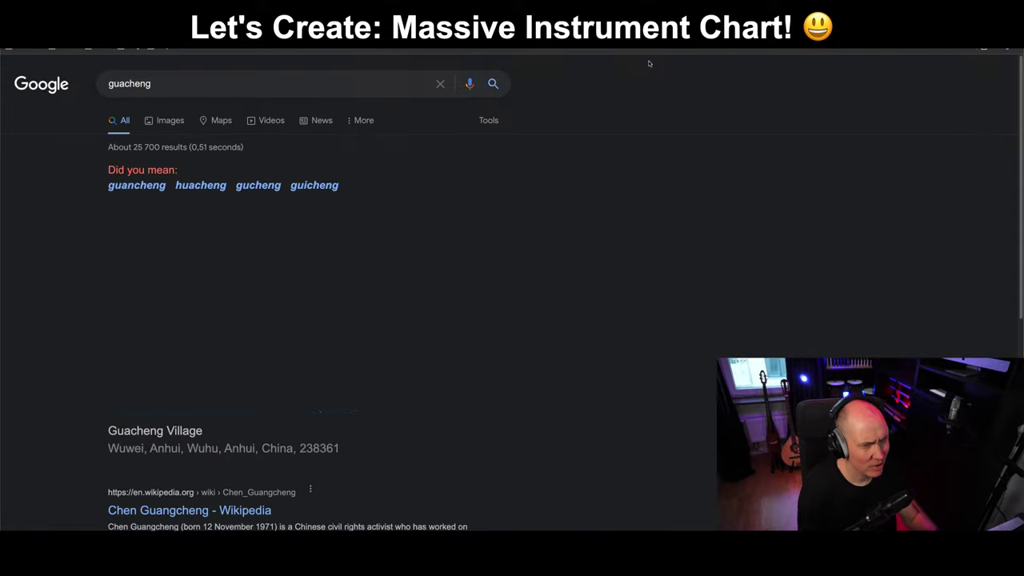
left_click(257, 186)
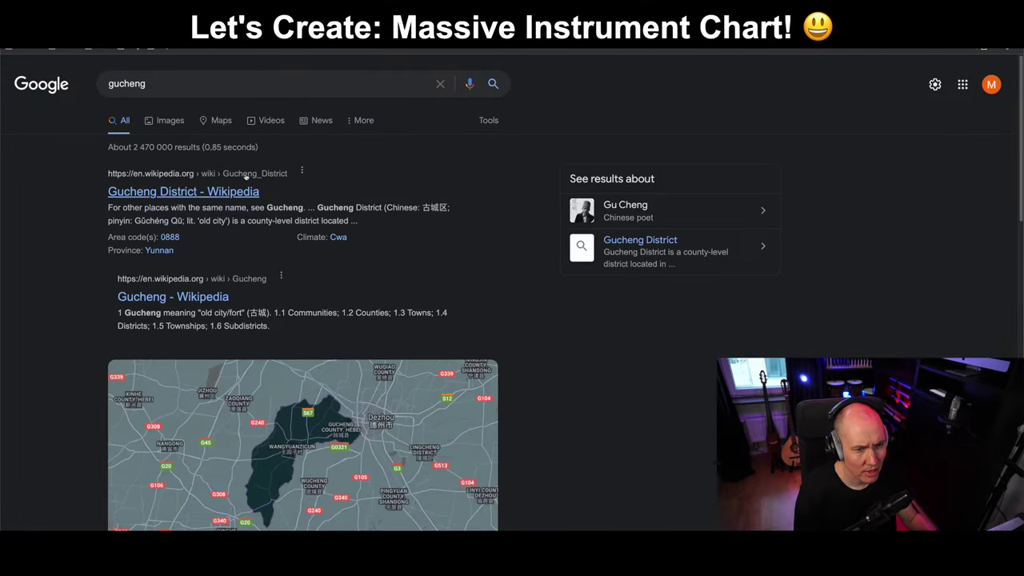
Refine the search to "gucheng musical instrument" and check the instrument's name and description in the results.
left_click(125, 97)
type("musical")
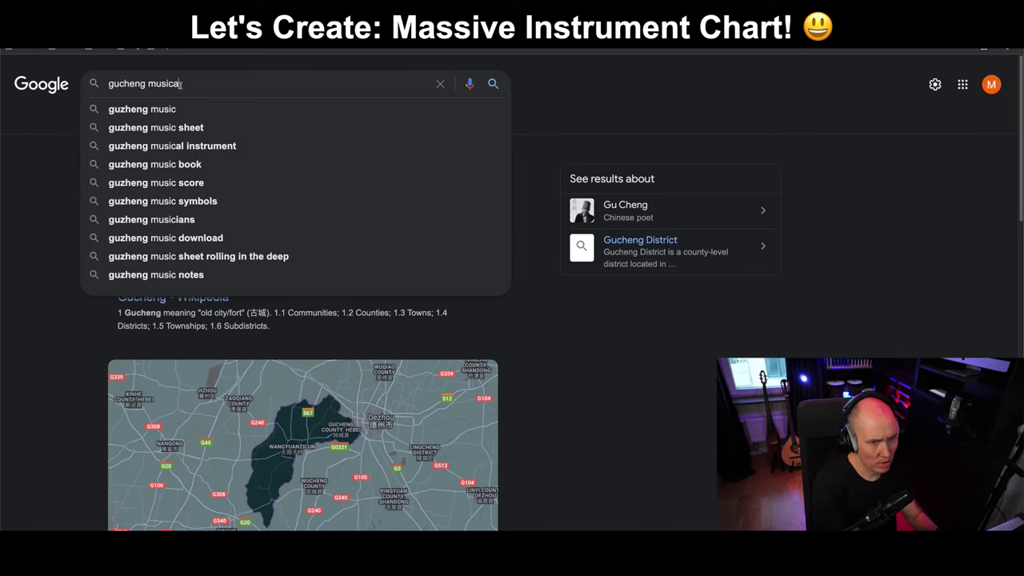
type(" instrument")
key("Return")
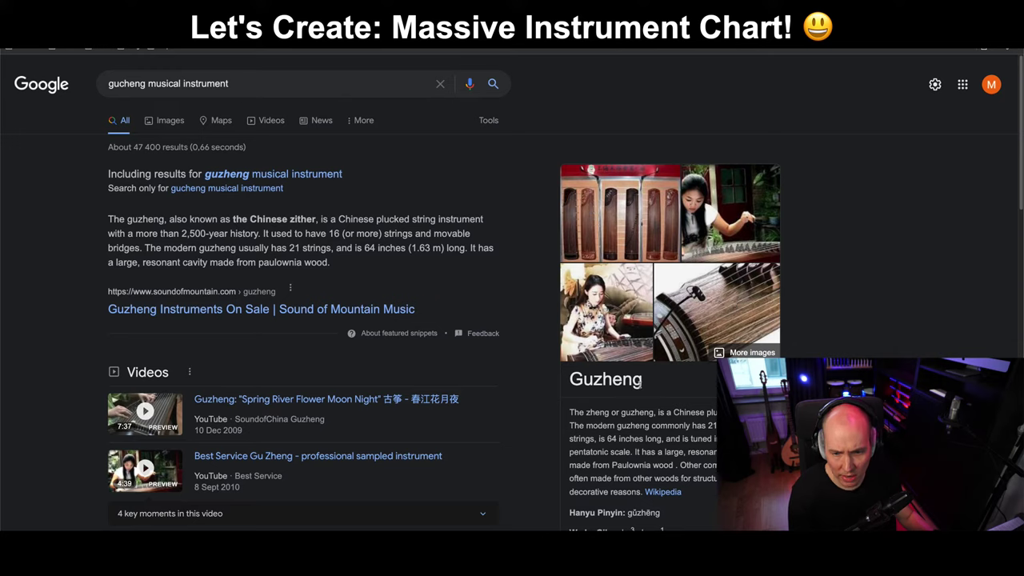
double_click(622, 383)
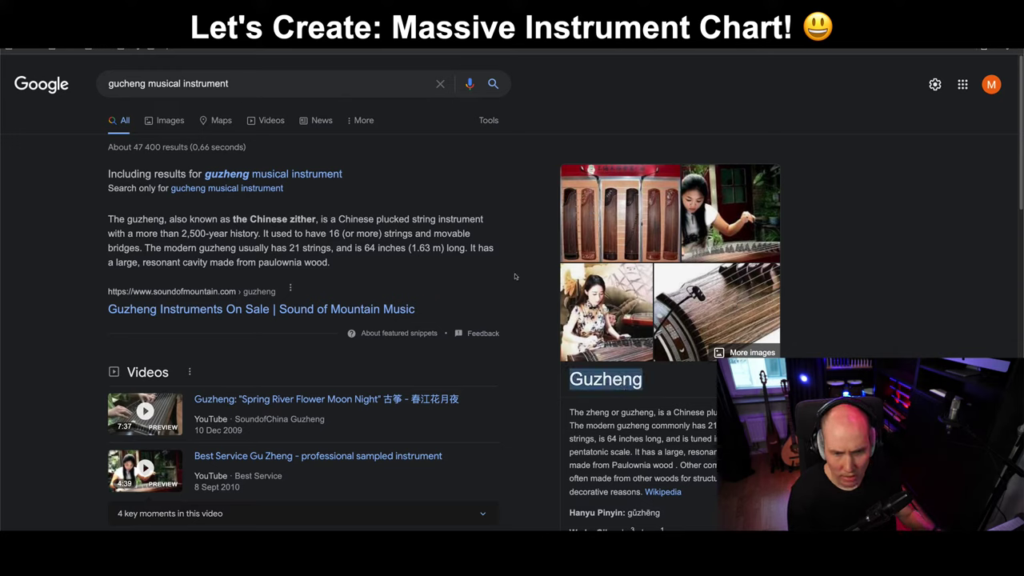
left_click(338, 260)
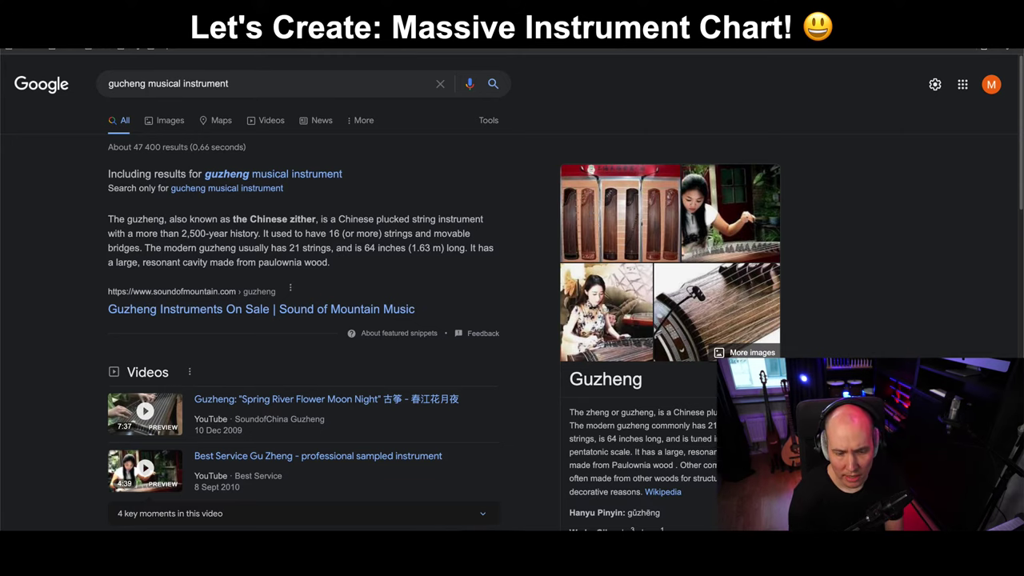
key("super+Tab")
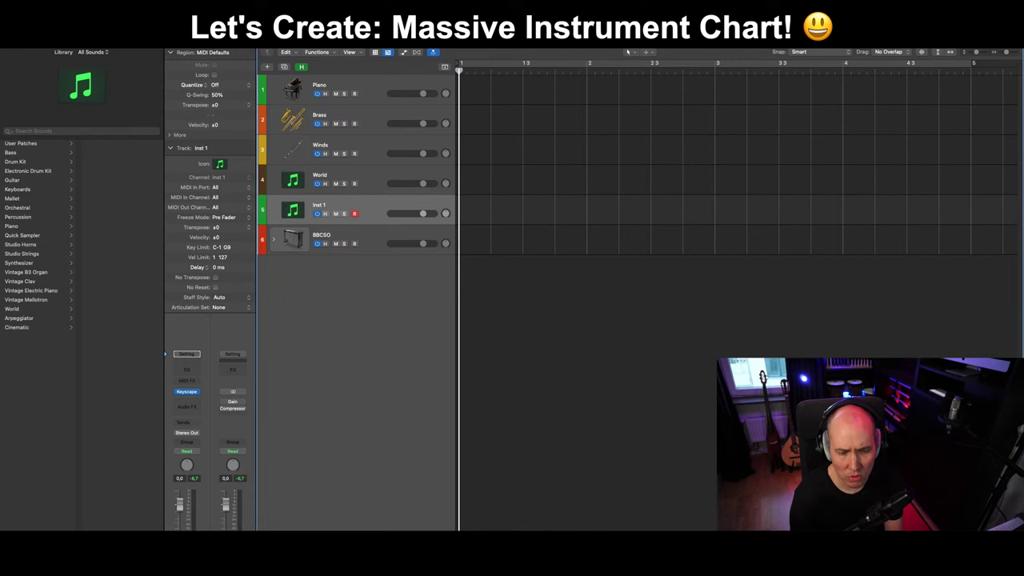
key("super+Tab")
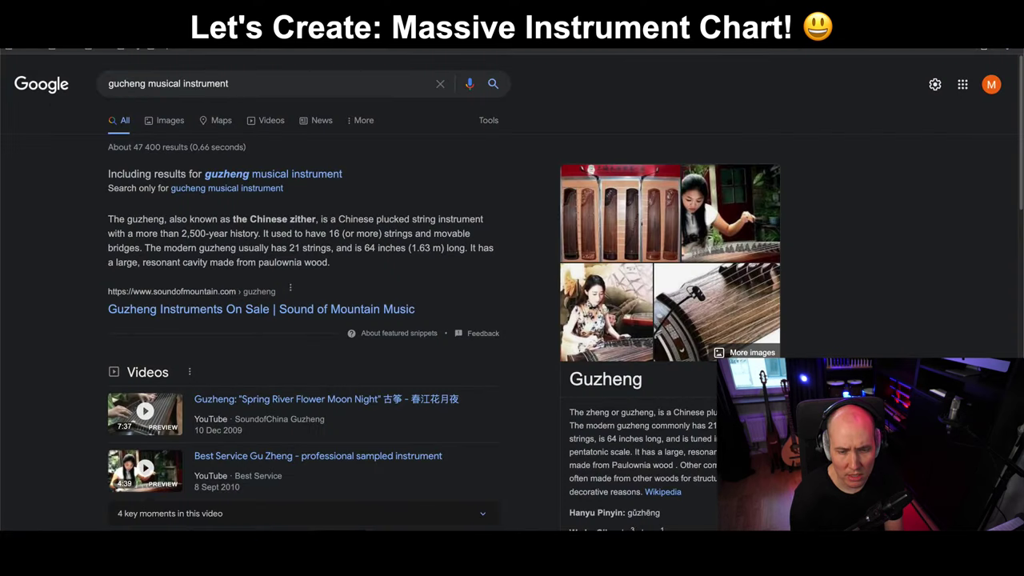
key("ctrl+Tab")
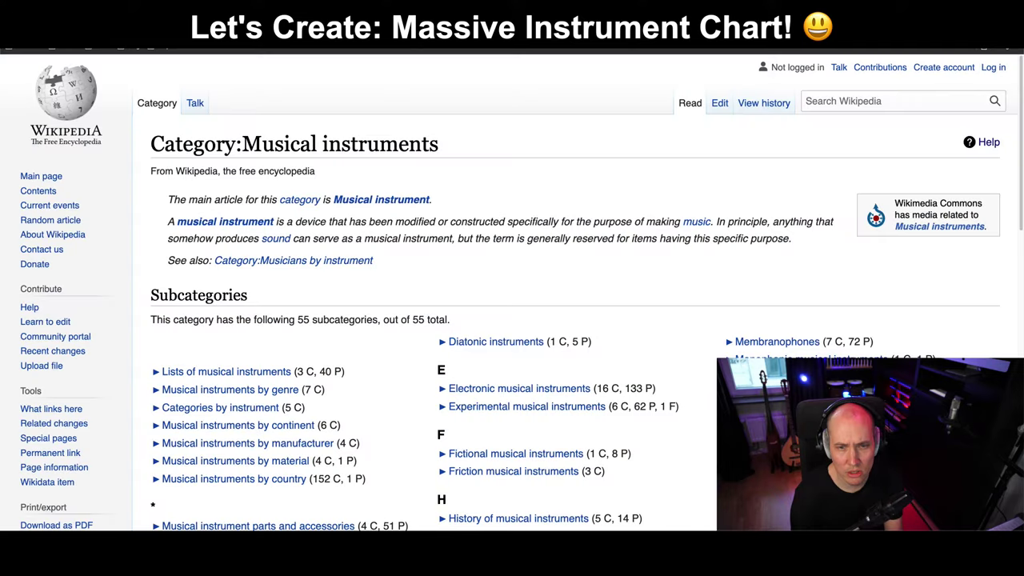
key("ctrl+shift+Tab")
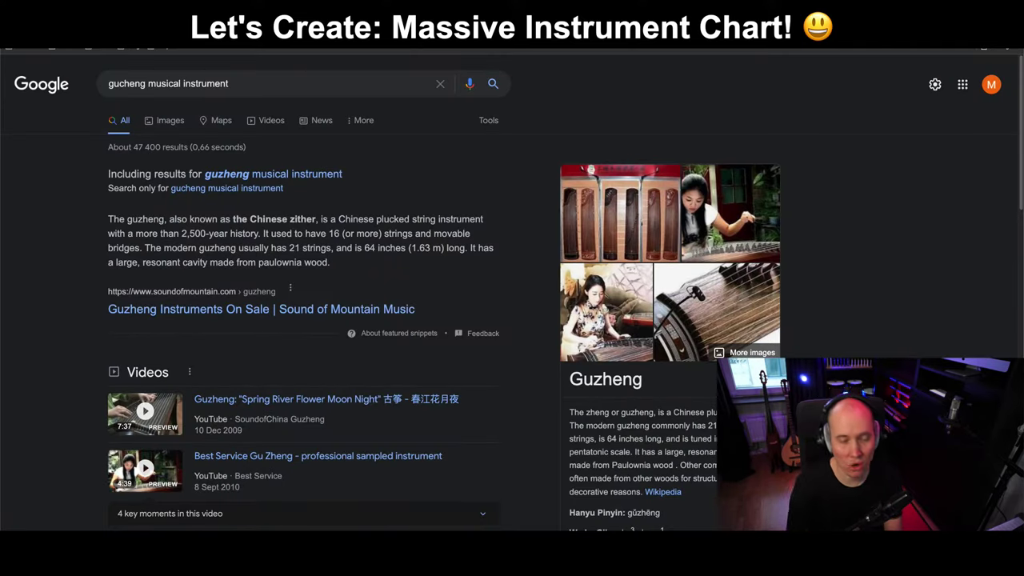
Switch to Notes and insert blank lines below Lyre, between the PLUCKED and VOICE sections.
key("super+Tab")
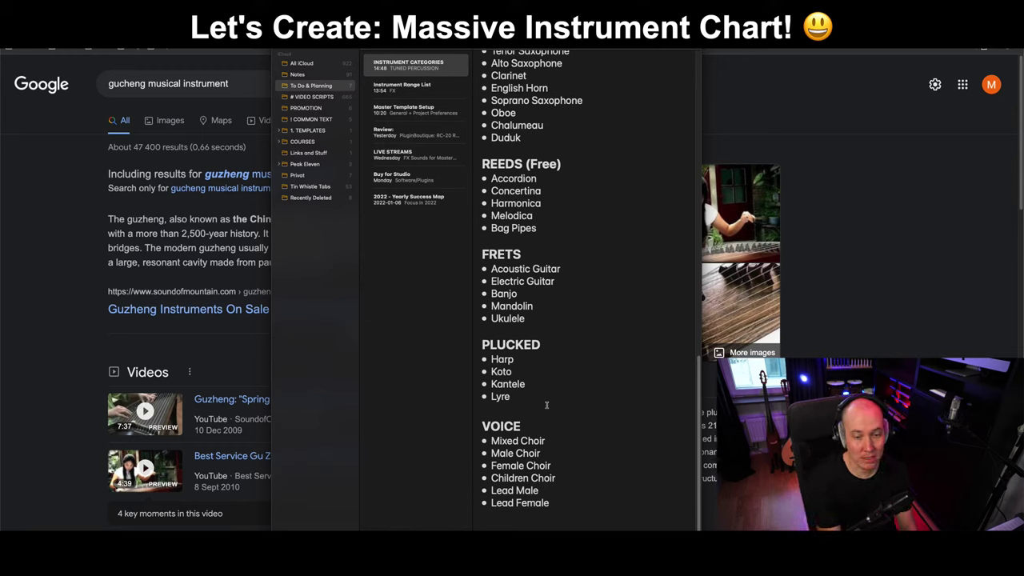
key("Return")
key("Return")
key("Return")
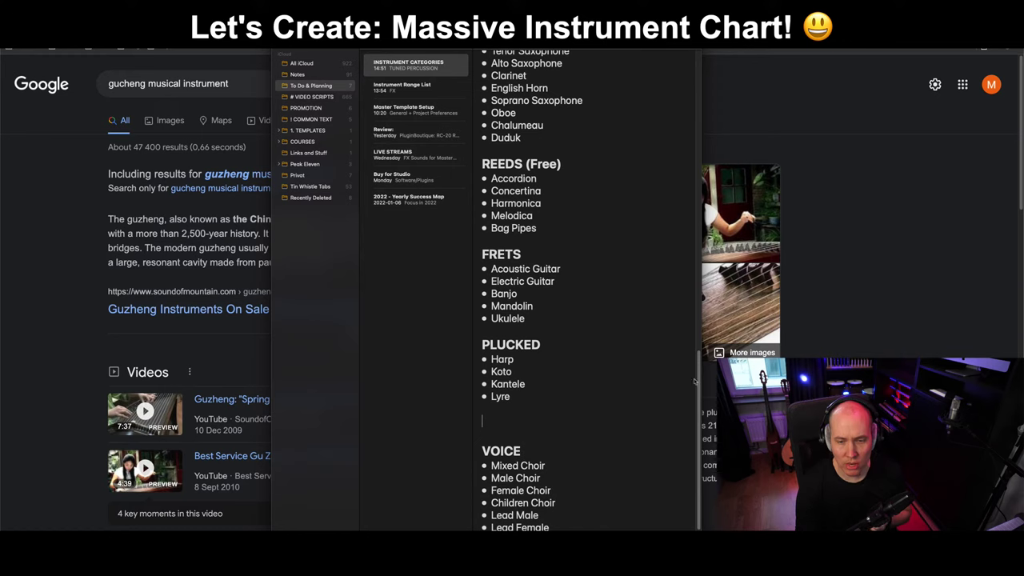
Duplicate the TUNED PERCUSSION heading above itself, separated by a blank line, and change the upper copy to DRUMS.
left_click_drag(698, 382, 700, 56)
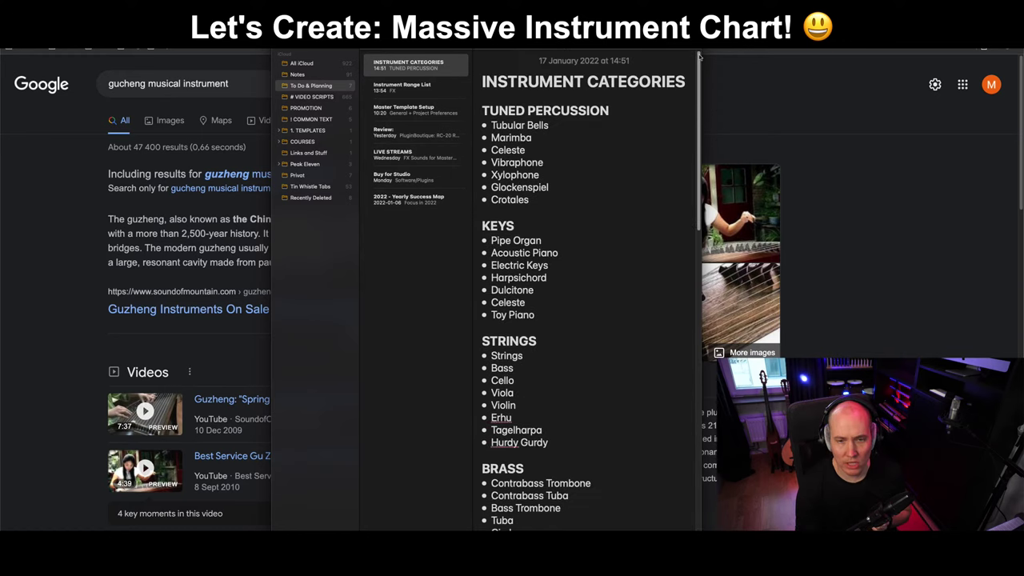
left_click(483, 119)
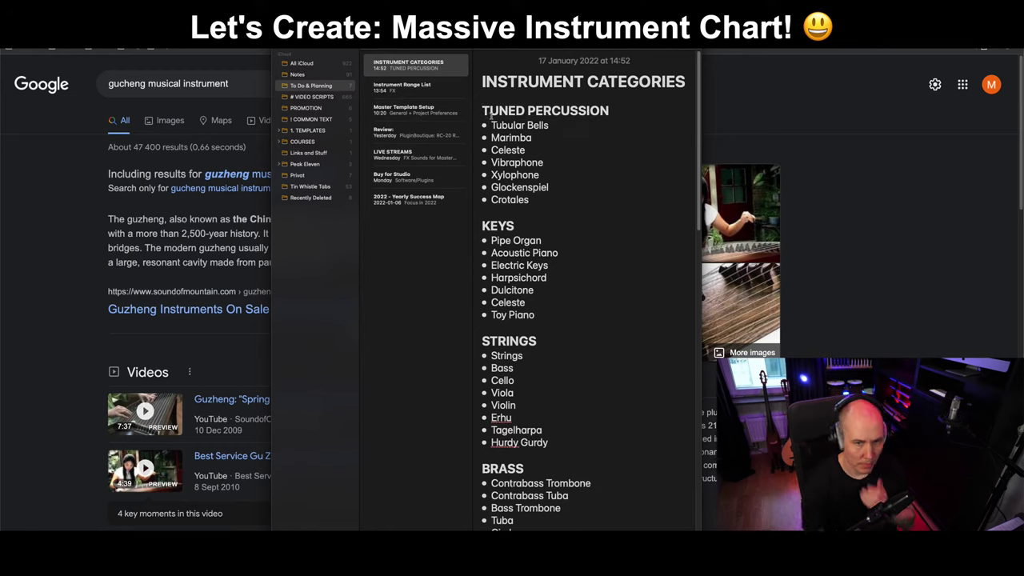
left_click_drag(630, 117, 483, 117)
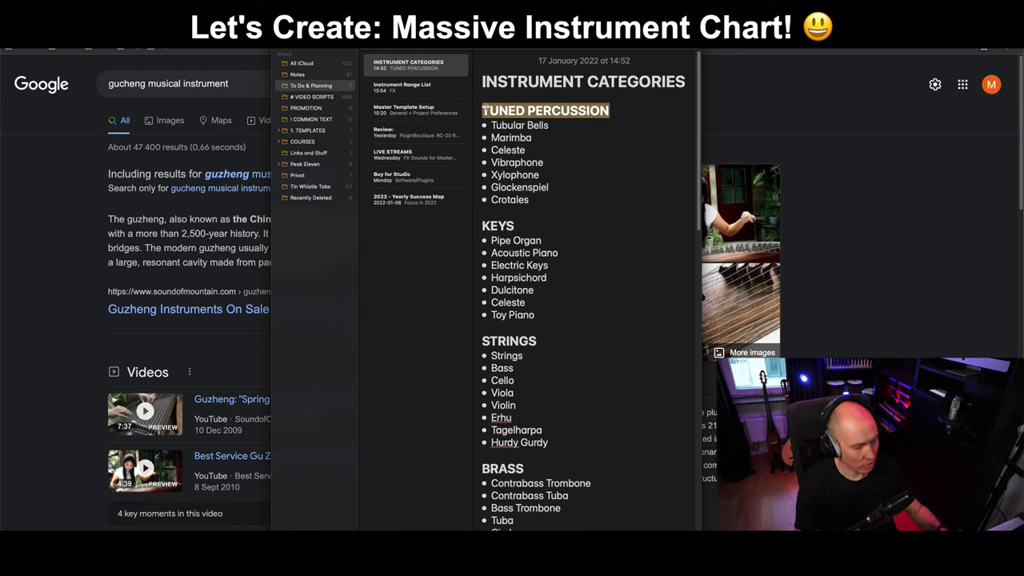
key("ctrl+c")
left_click(485, 112)
key("Return")
key("ctrl+v")
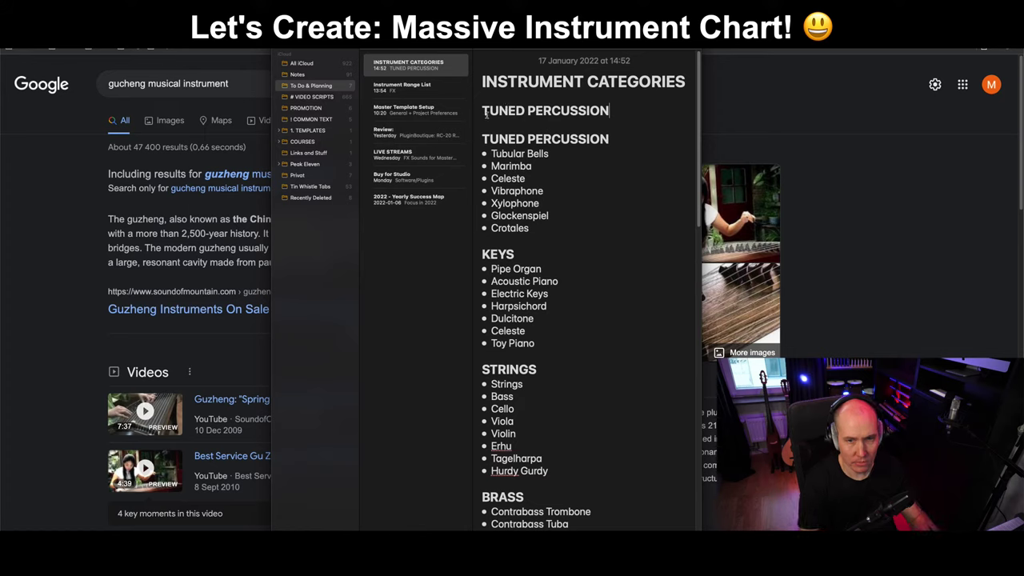
left_click_drag(610, 112, 472, 112)
type("DRU")
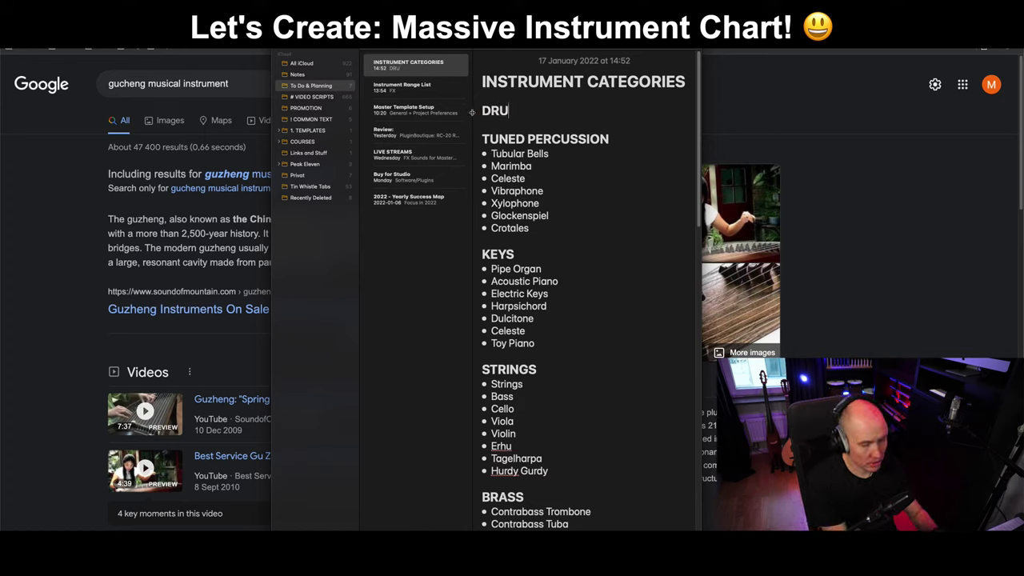
type("MS")
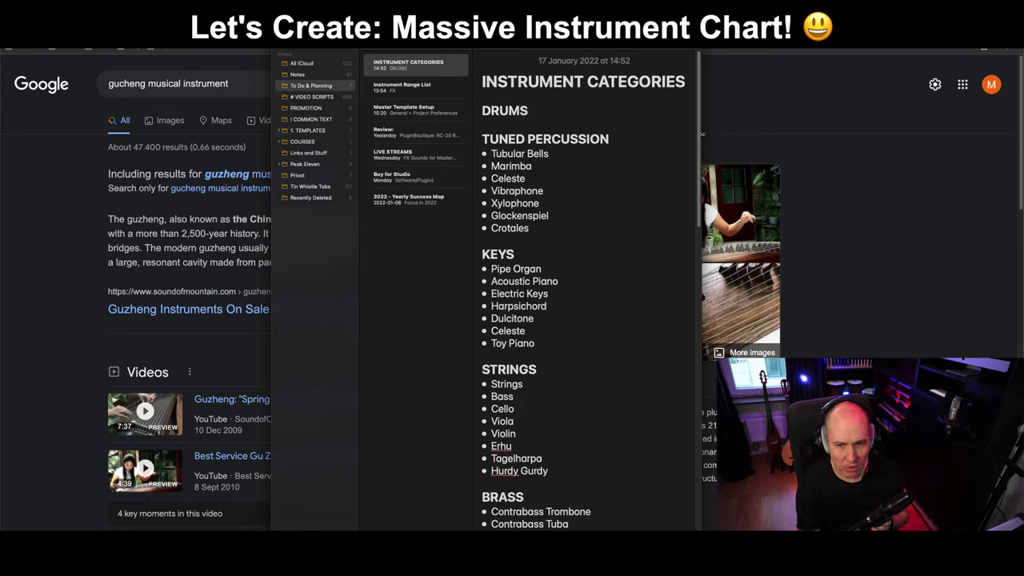
Look through the note from the DRUMS heading down to the PLUCKED and VOICE sections.
scroll(700, 134, "down", 1)
left_click_drag(698, 134, 693, 95)
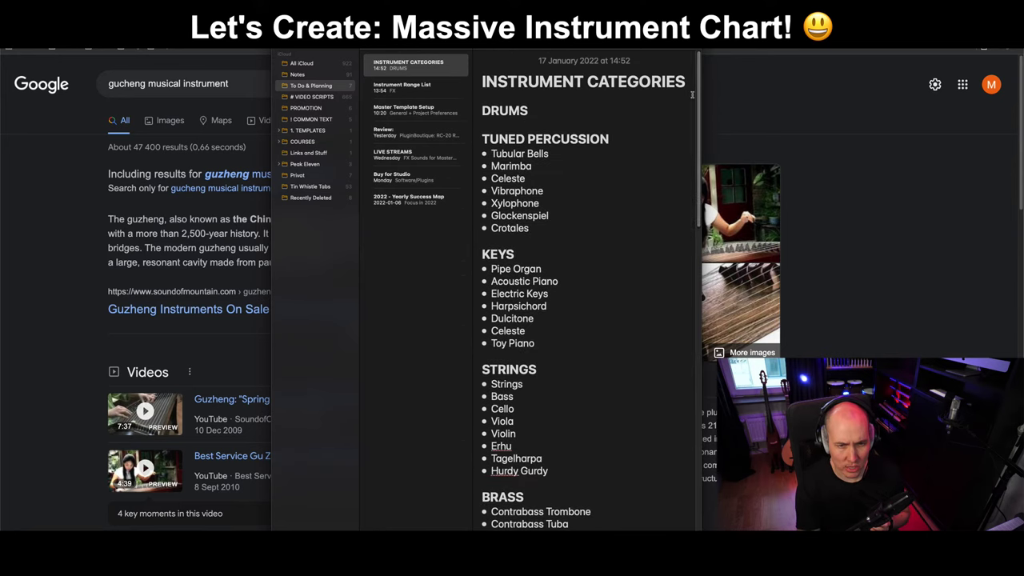
left_click(632, 123)
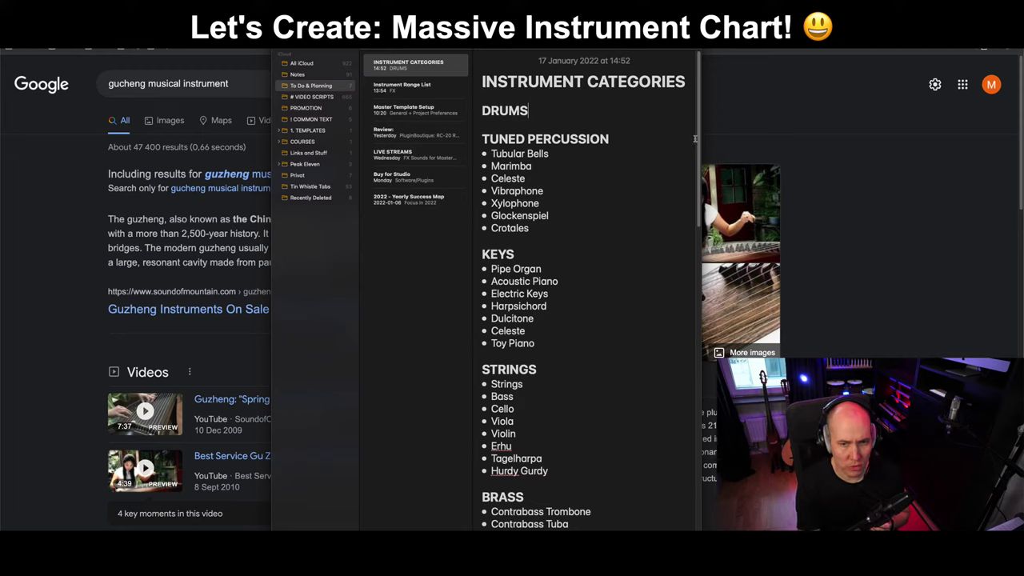
left_click_drag(699, 132, 688, 419)
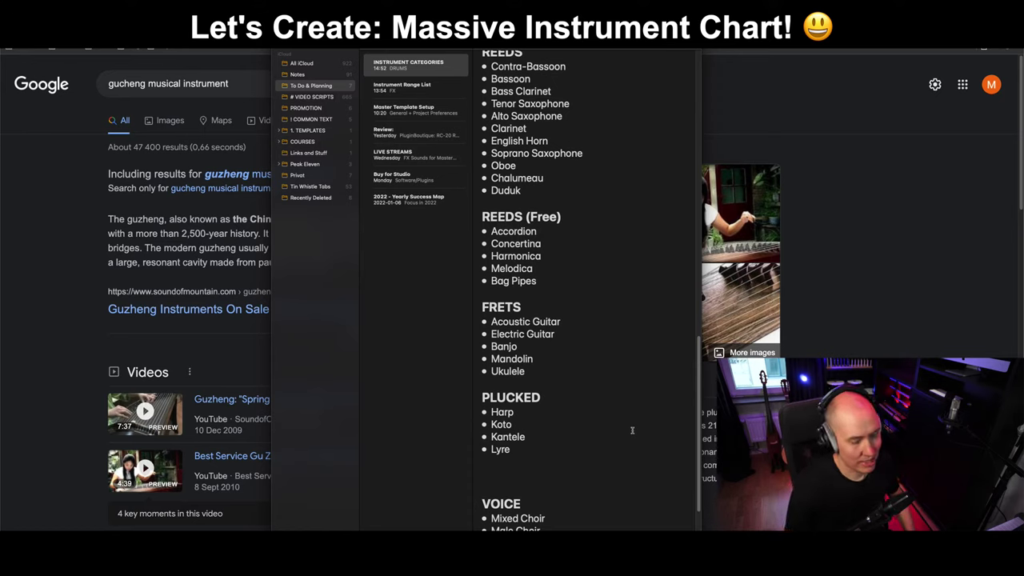
left_click(521, 472)
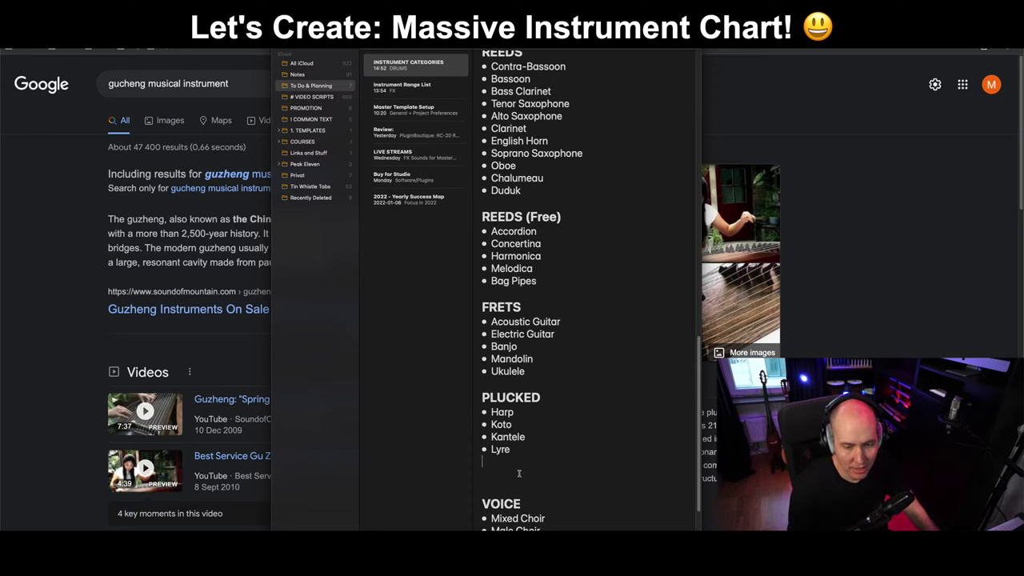
scroll(520, 472, "down", 1)
left_click(552, 343)
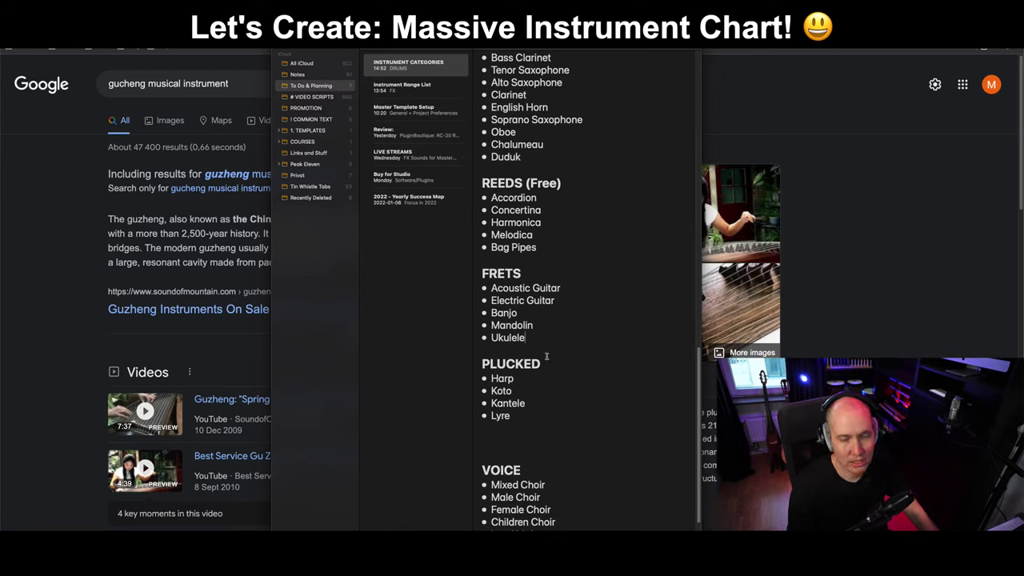
left_click(505, 431)
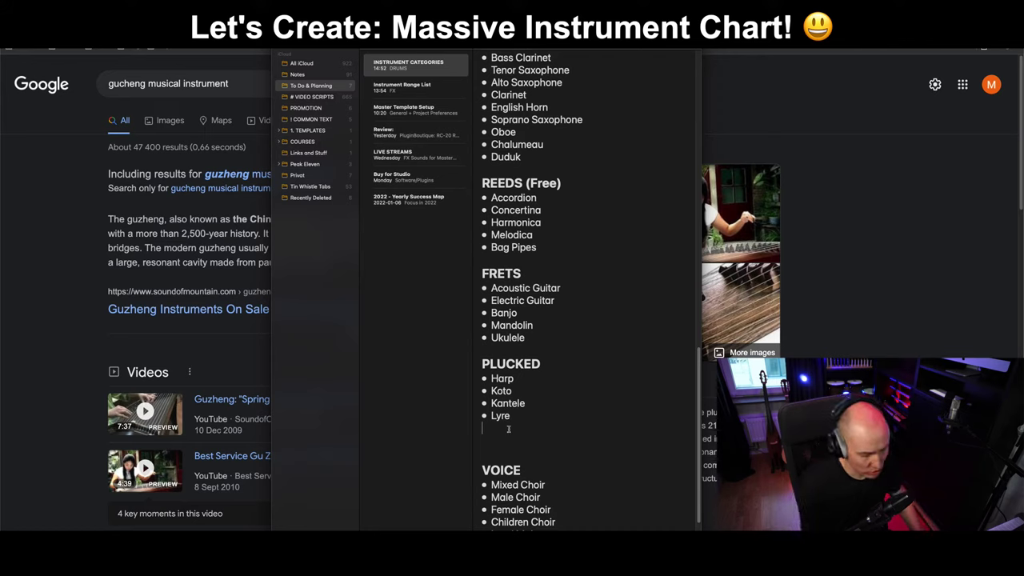
key("Return")
type("F")
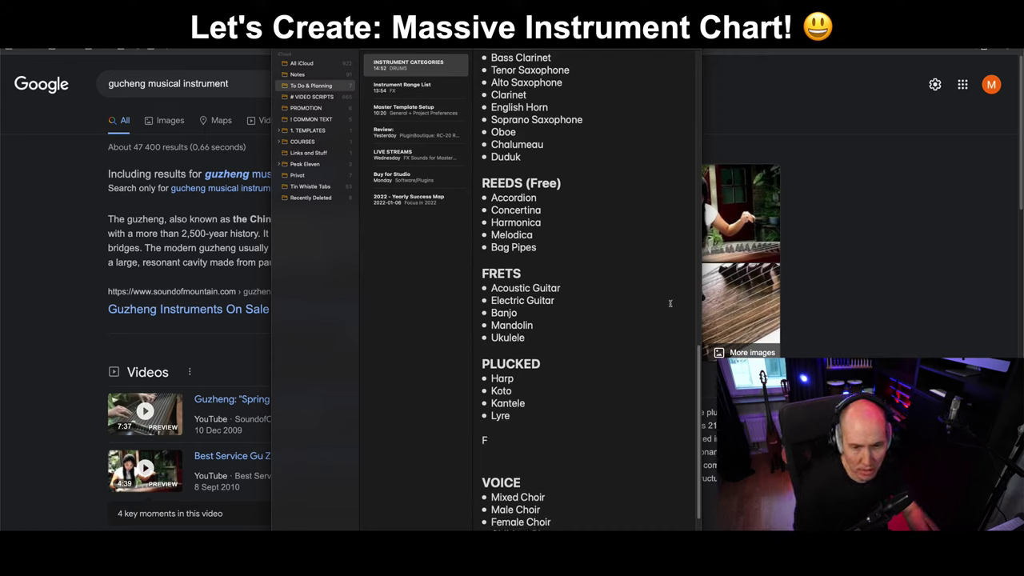
Add the title FRETLESS below the Ukulele entry, separated by a blank line and formatted as a heading.
left_click(566, 338)
key("Return")
key("Return")
type("FREL")
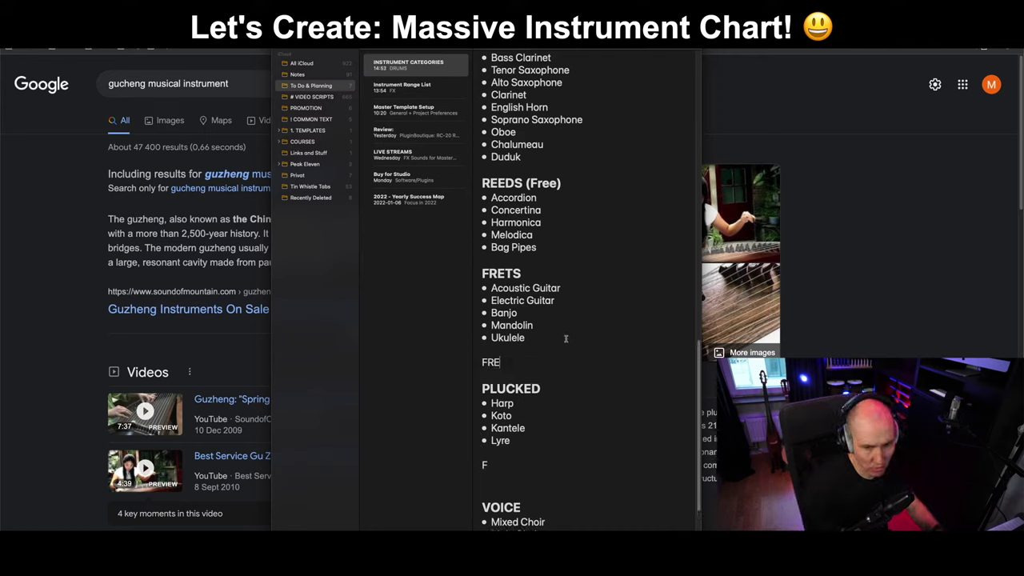
double_click(493, 275)
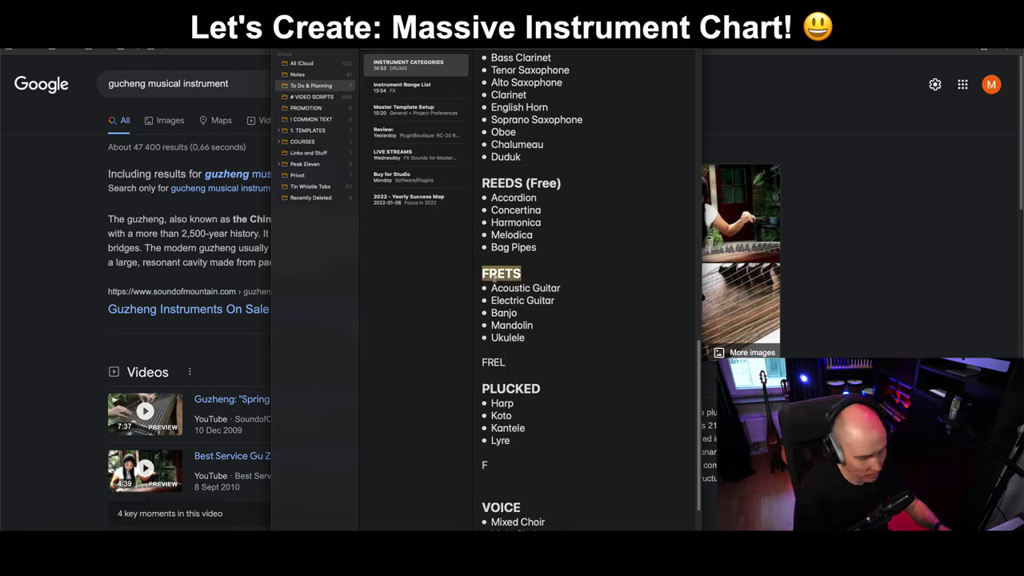
left_click_drag(506, 366, 479, 366)
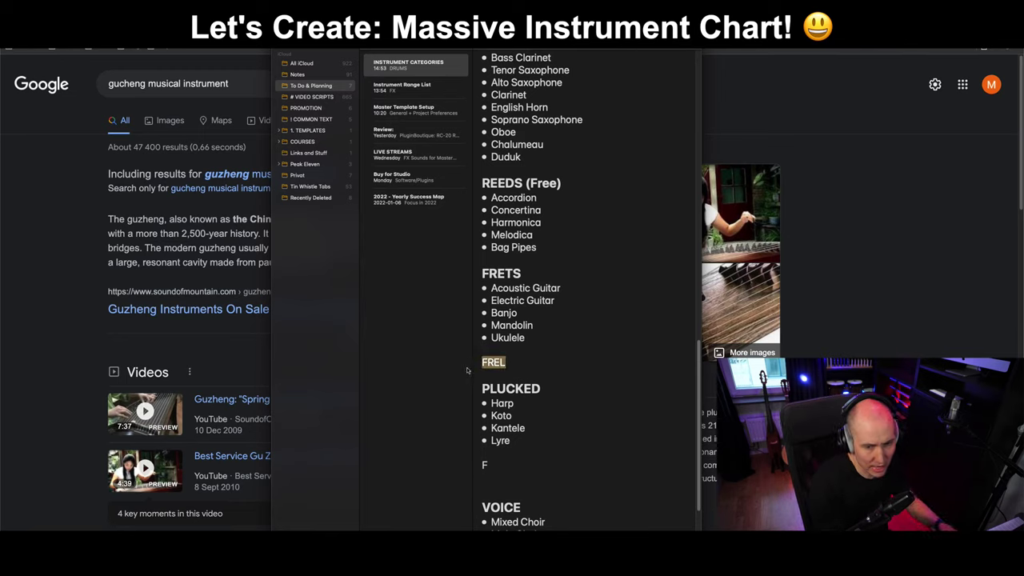
key("super+shift+h")
type("FRET")
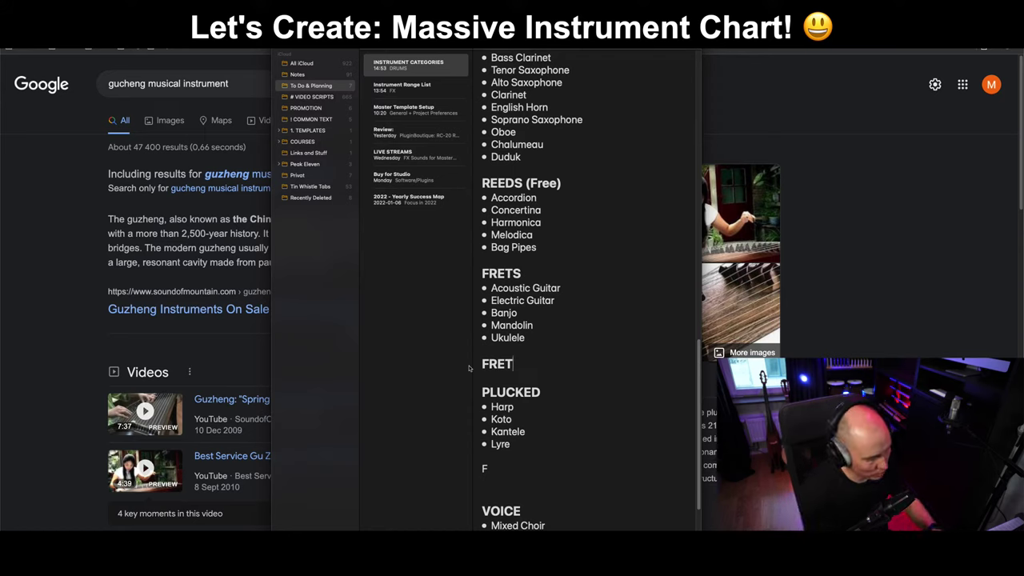
type("LESS")
Delete the stray letter F and the surplus blank lines between the Lyre entry and the VOICE heading.
left_click(513, 468)
key("BackSpace")
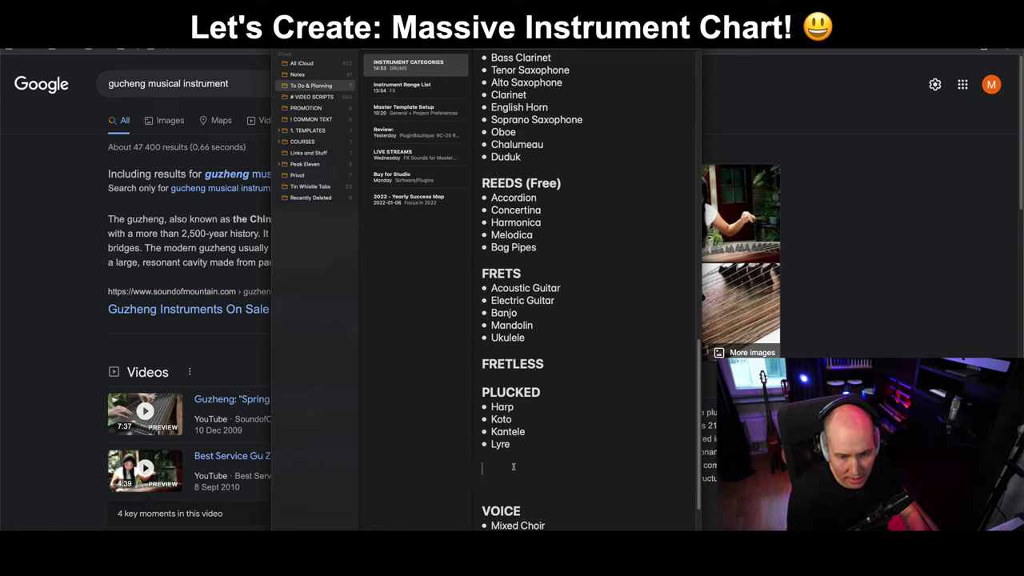
key("BackSpace")
key("BackSpace")
key("Return")
key("Delete")
Start a bulleted list under the FRETLESS heading and reposition the note window.
scroll(565, 458, "down", 2)
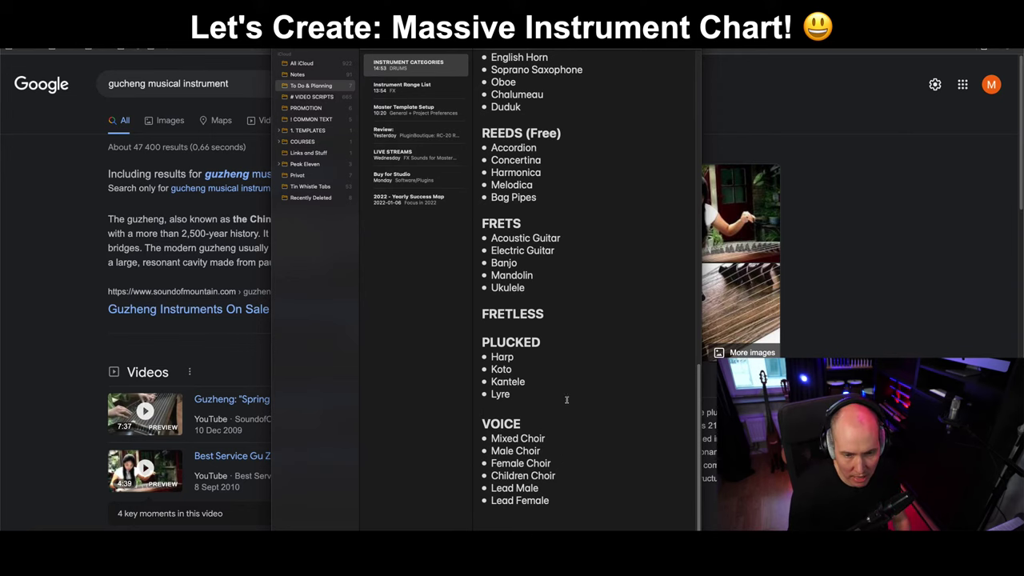
left_click(542, 317)
key("Return")
key("super+shift+7")
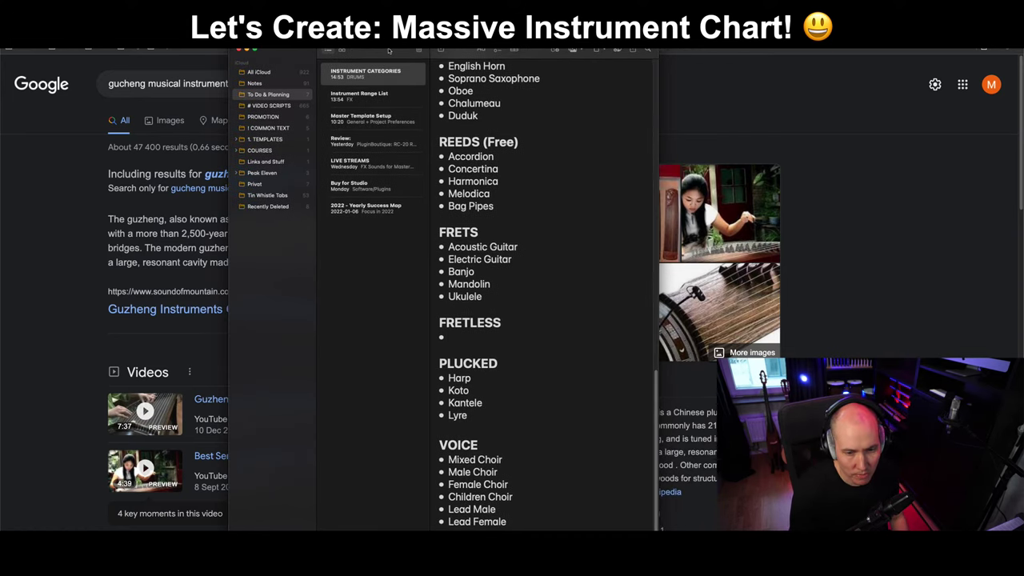
left_click_drag(388, 50, 386, 50)
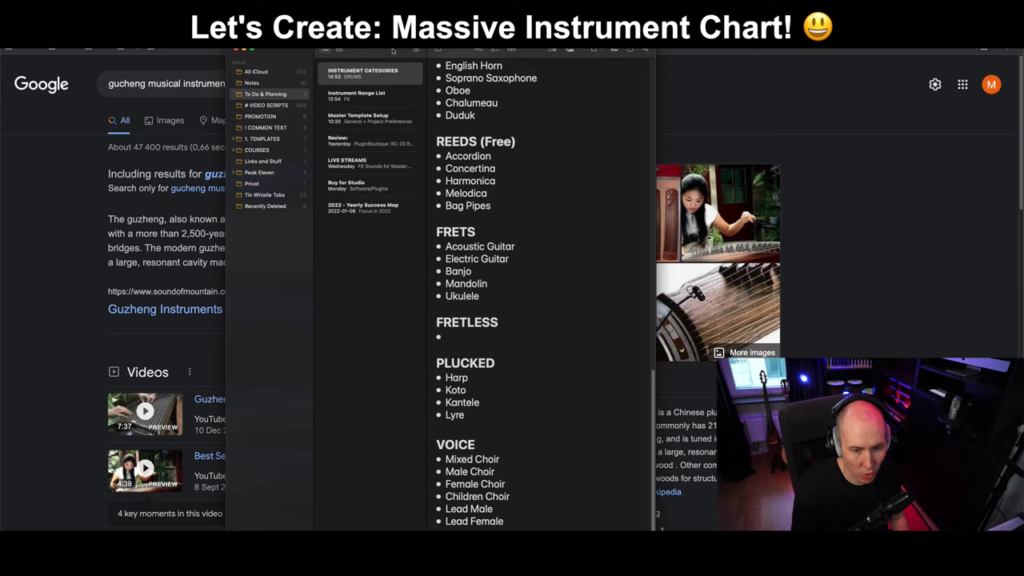
mouse_move(392, 51)
left_mouse_down()
mouse_move(404, 59)
mouse_move(393, 57)
left_mouse_up()
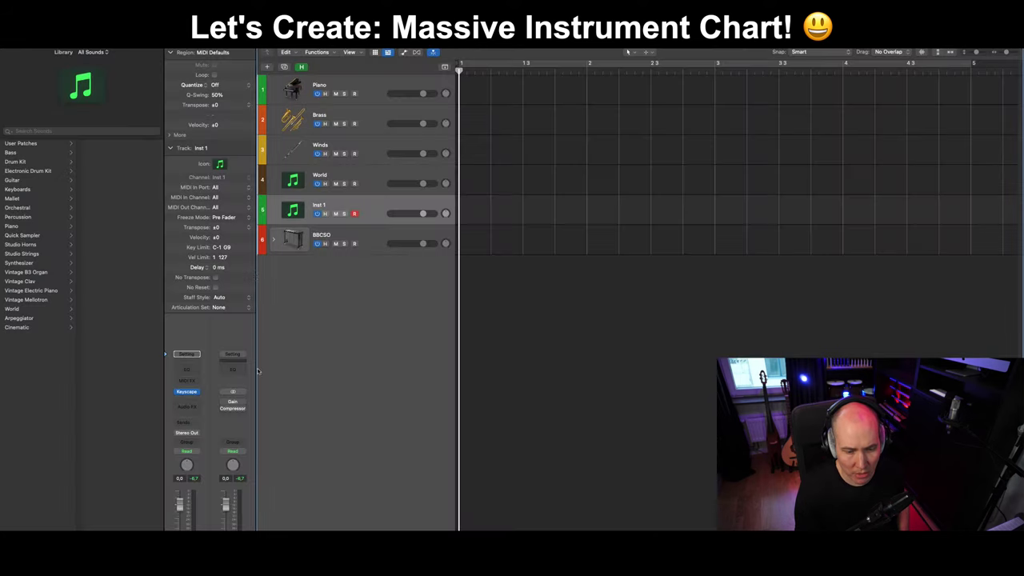
Look through the string instrument icons available for the Inst 1 track in Logic Pro.
left_click(293, 210)
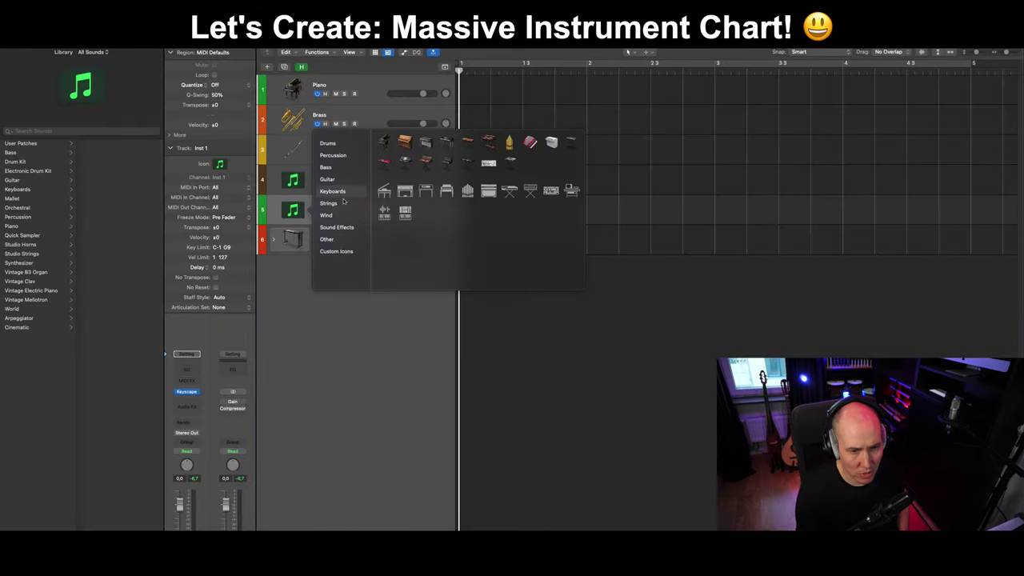
mouse_move(345, 203)
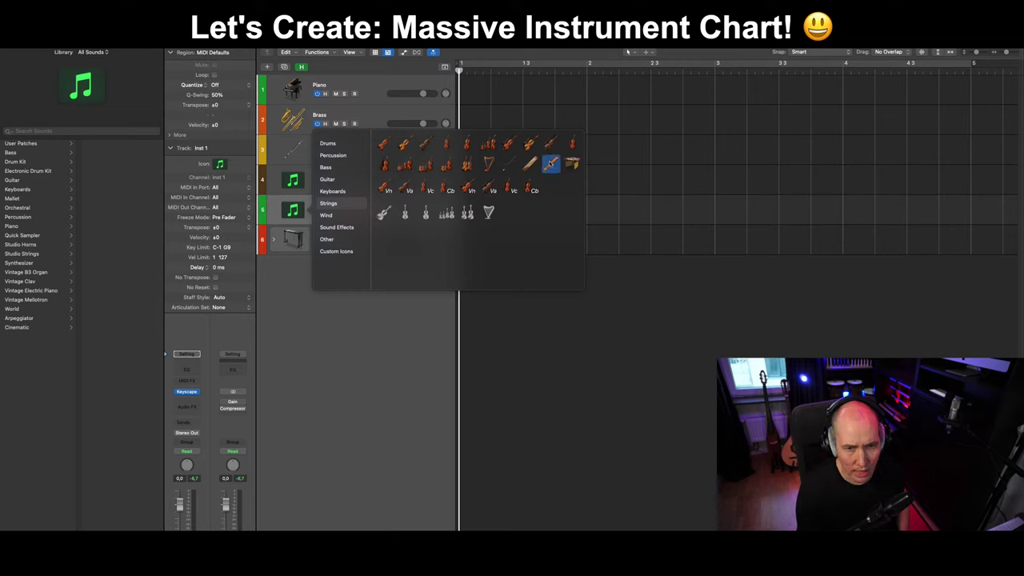
left_click(400, 319)
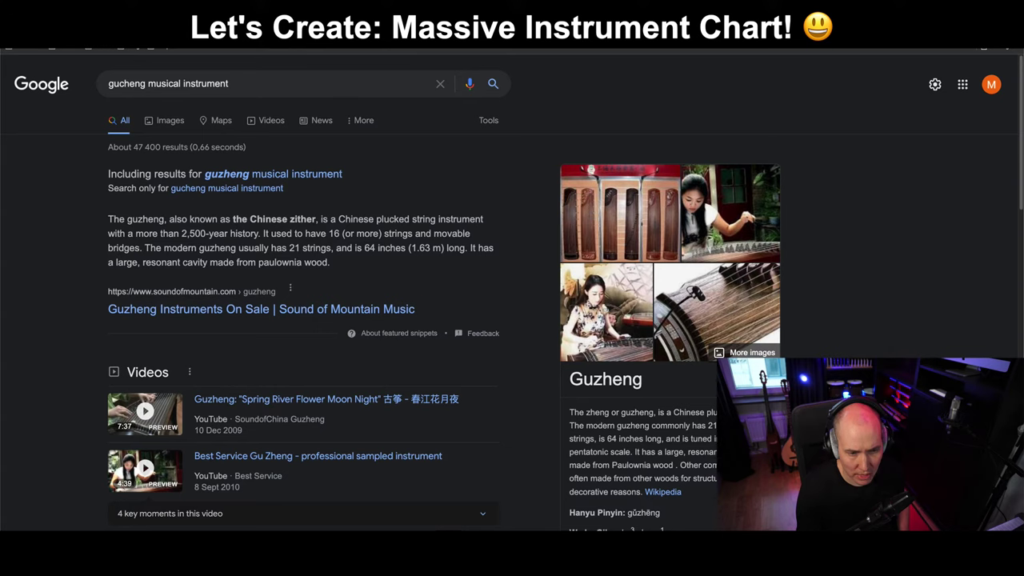
Copy the name Guzheng from the Google results and paste it into Notes as a bullet under FRETLESS.
key("super+Tab")
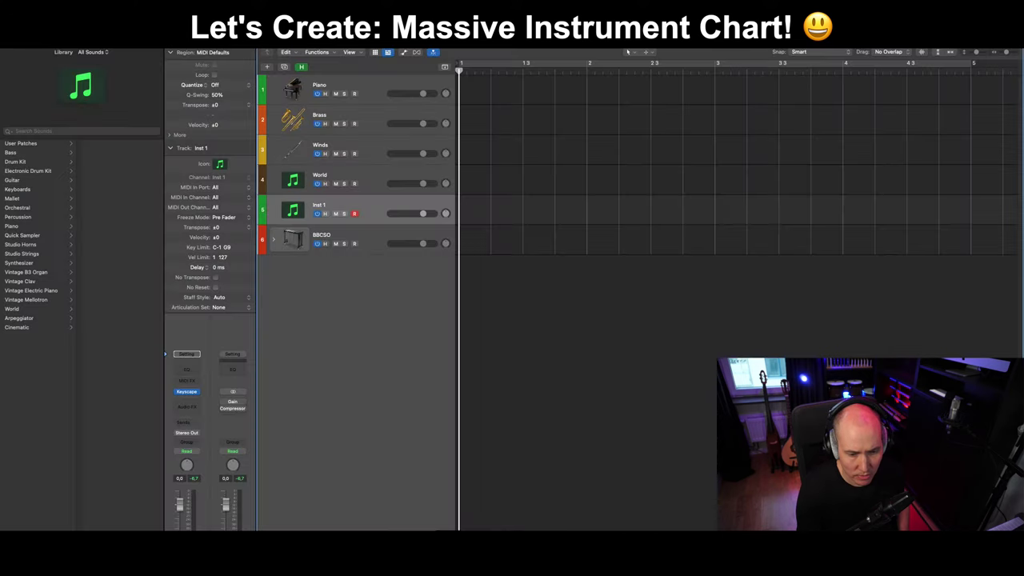
key("super+Tab")
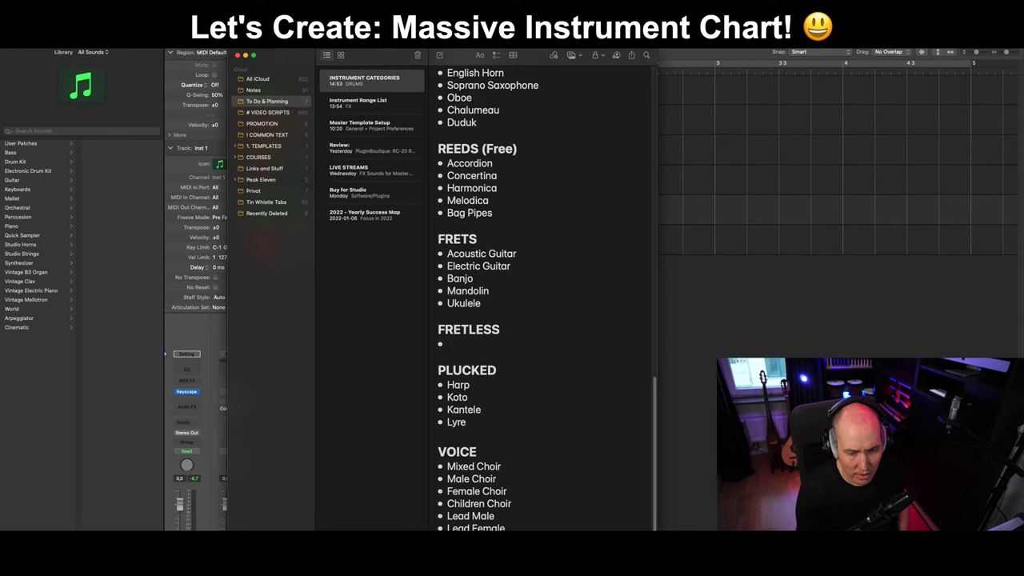
key("super+Tab")
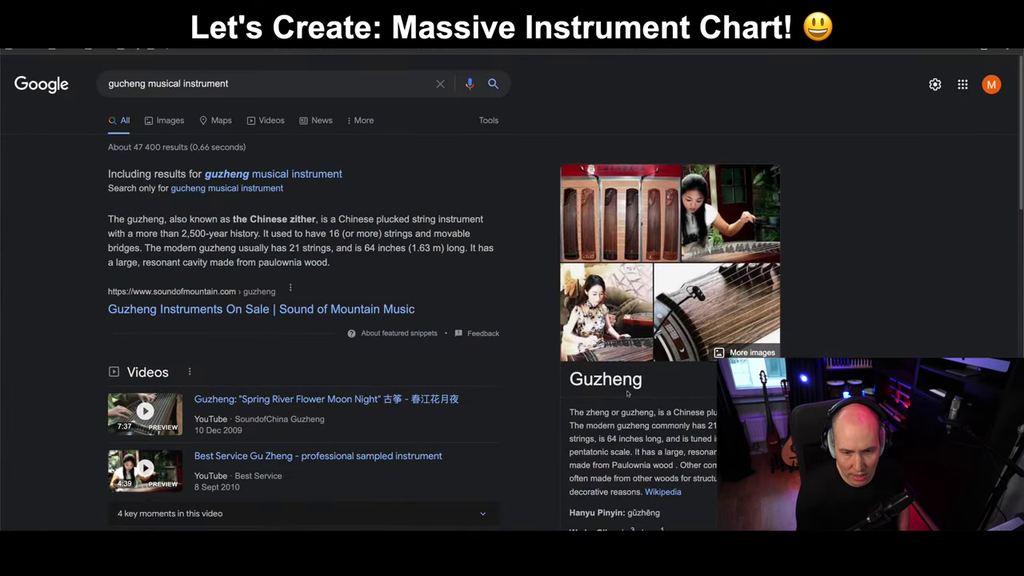
left_click_drag(646, 383, 568, 386)
key("super+c")
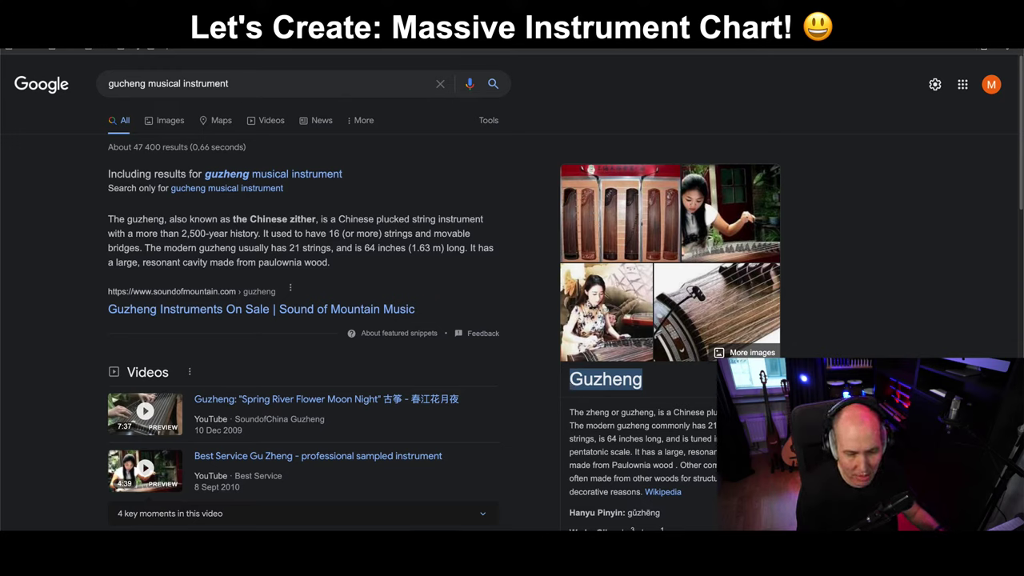
key("super+Tab")
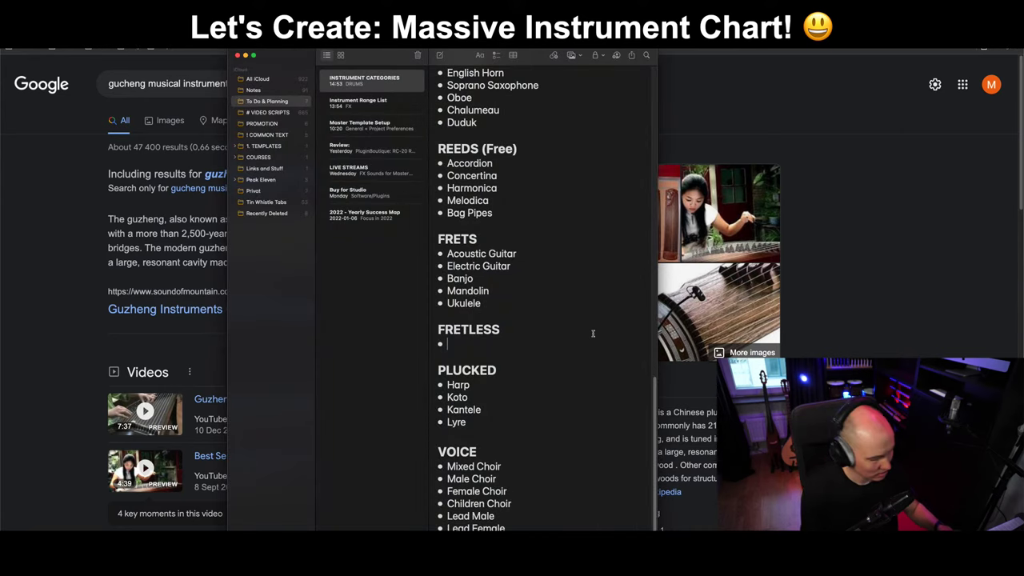
key("super+v")
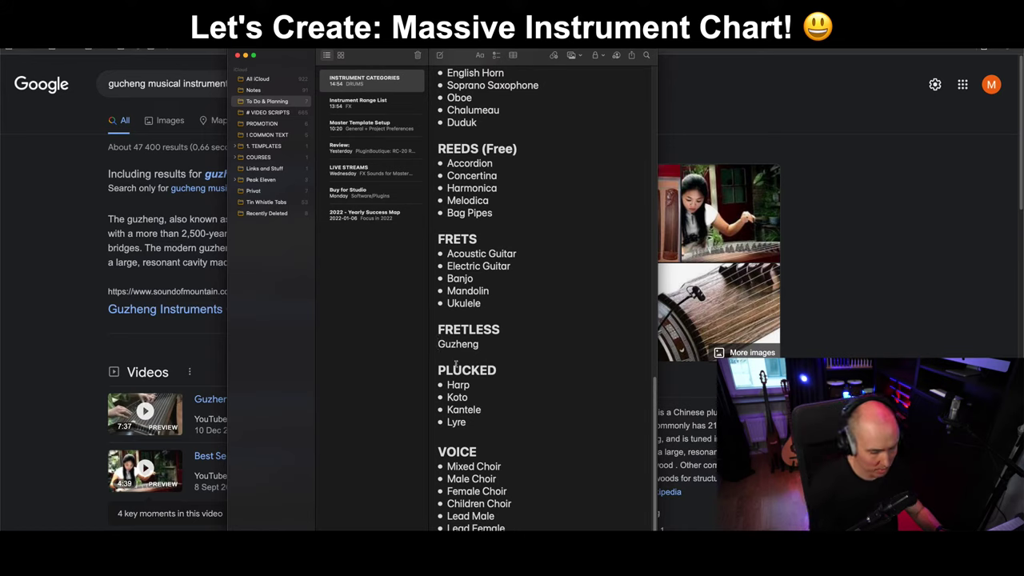
type("*")
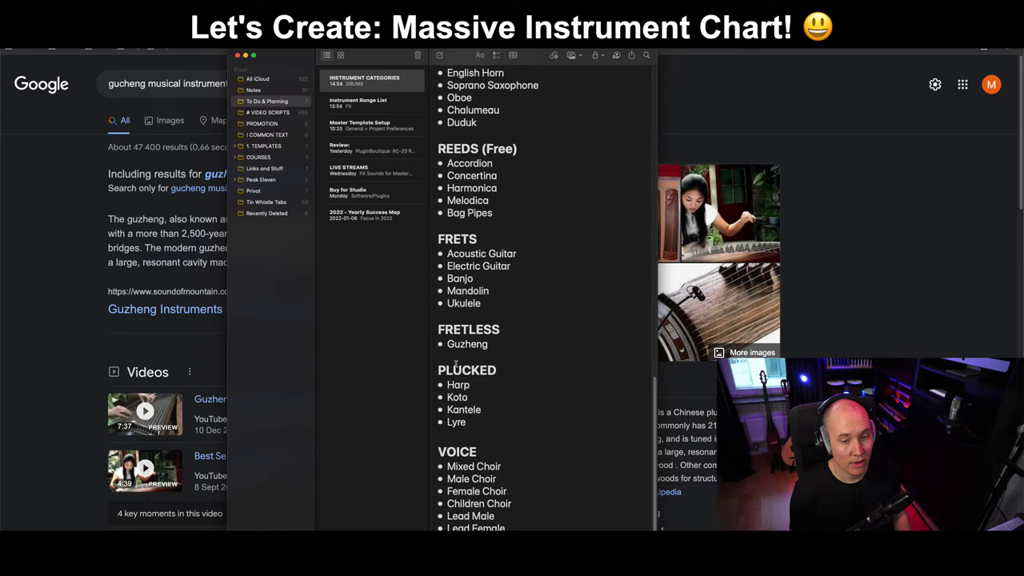
Below the VOICE list, leave a gap and add a bulleted list with Drums/Percussion and Flutes.
left_click(531, 522)
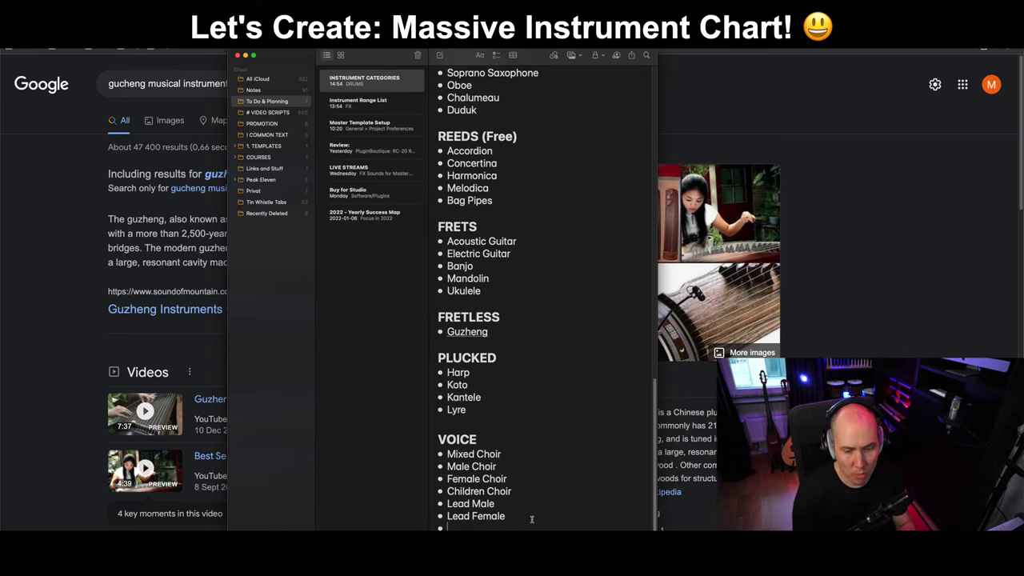
key("Return")
key("Return")
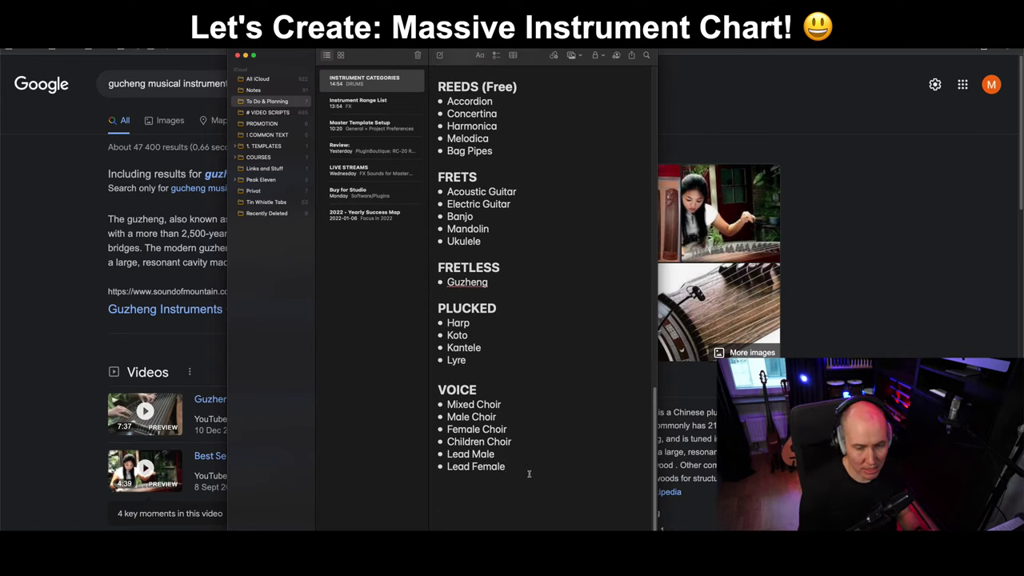
left_click_drag(452, 56, 411, 21)
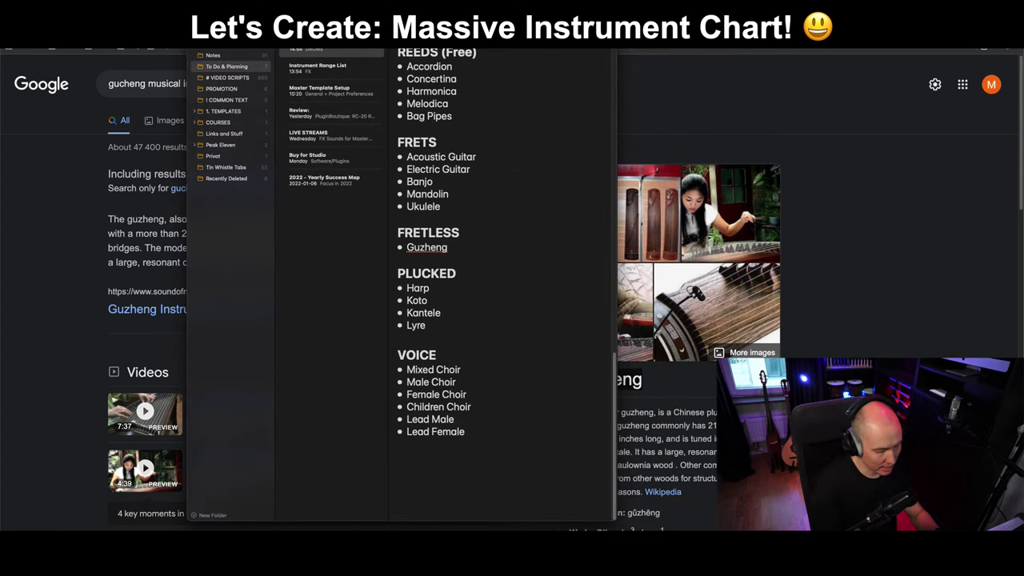
type("* ")
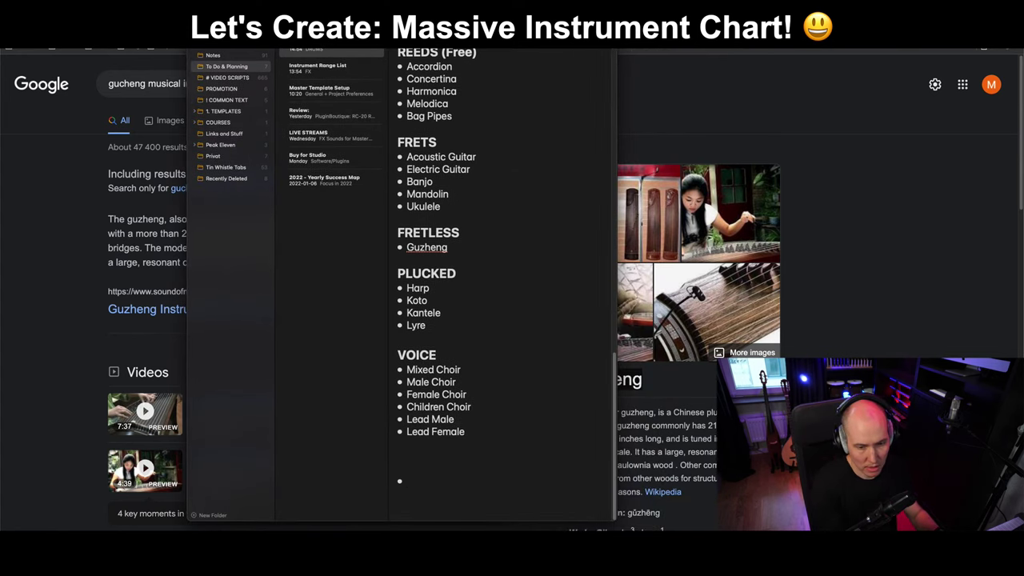
type("Percussio")
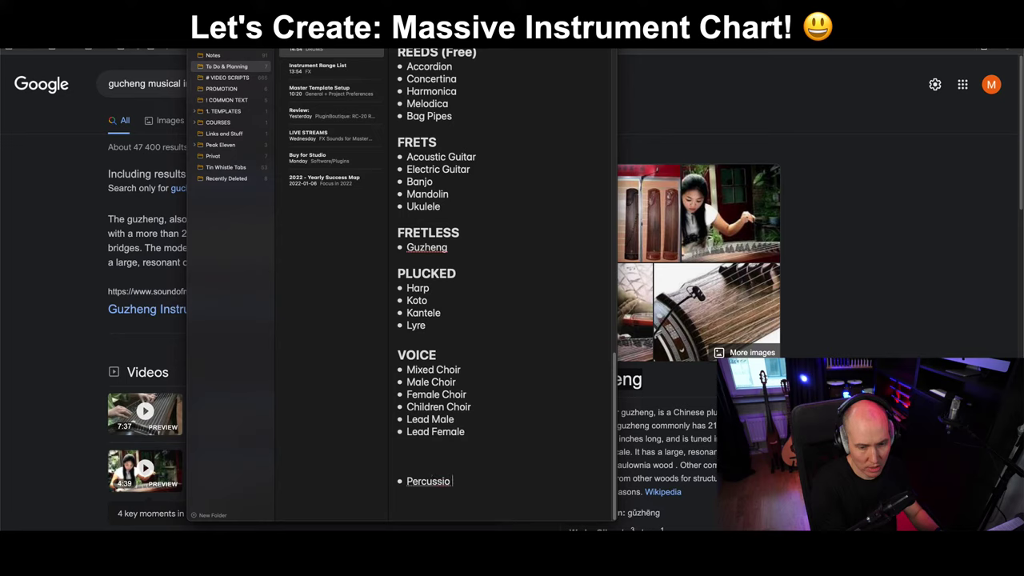
type("n")
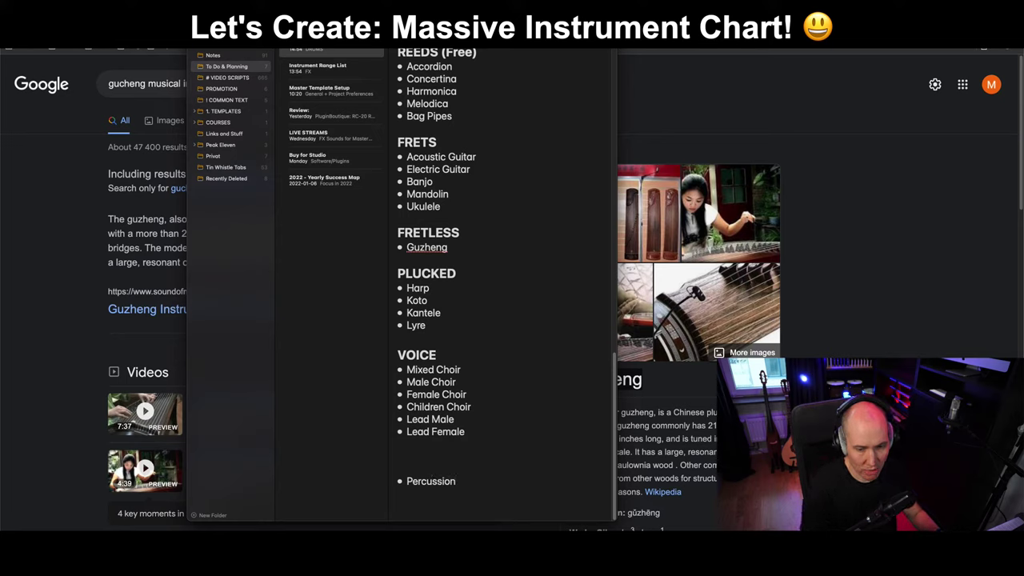
left_click(407, 481)
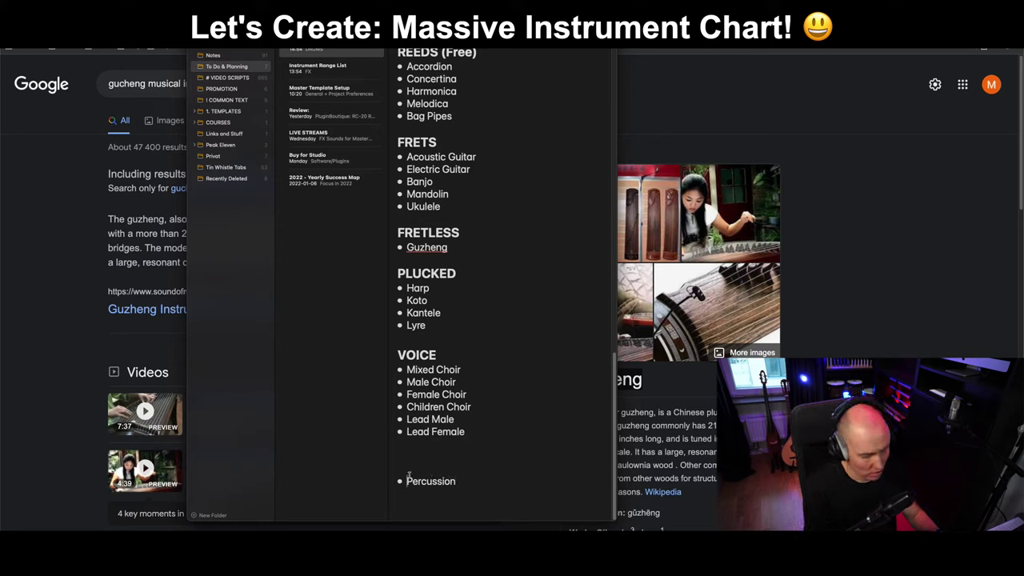
type("Drums/")
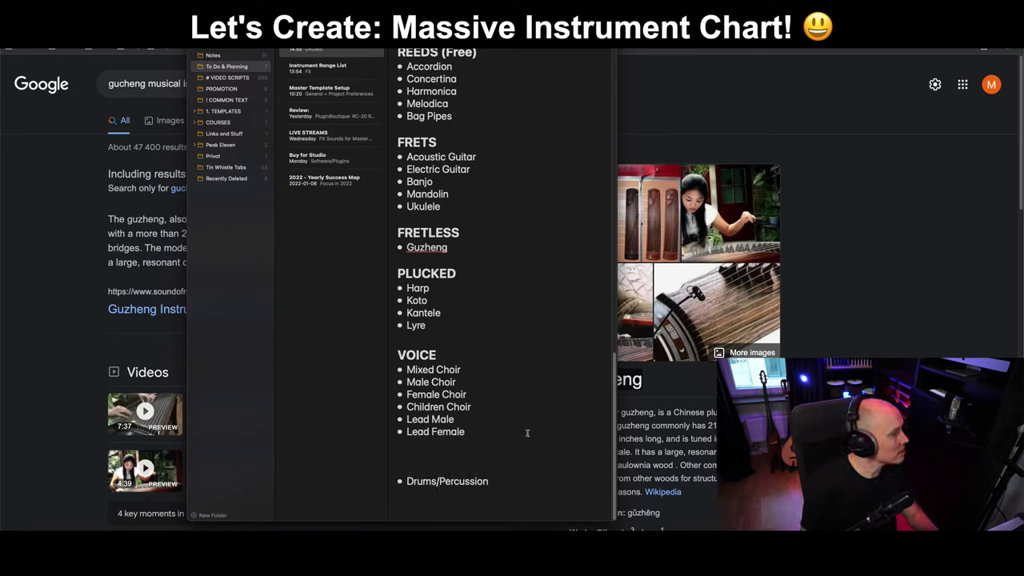
key("Return")
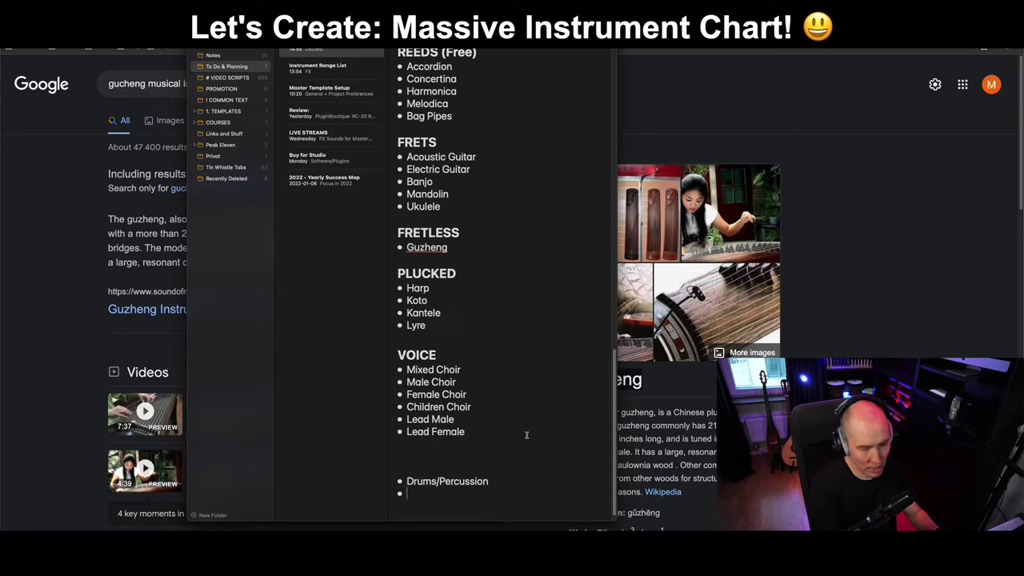
type("Flutes")
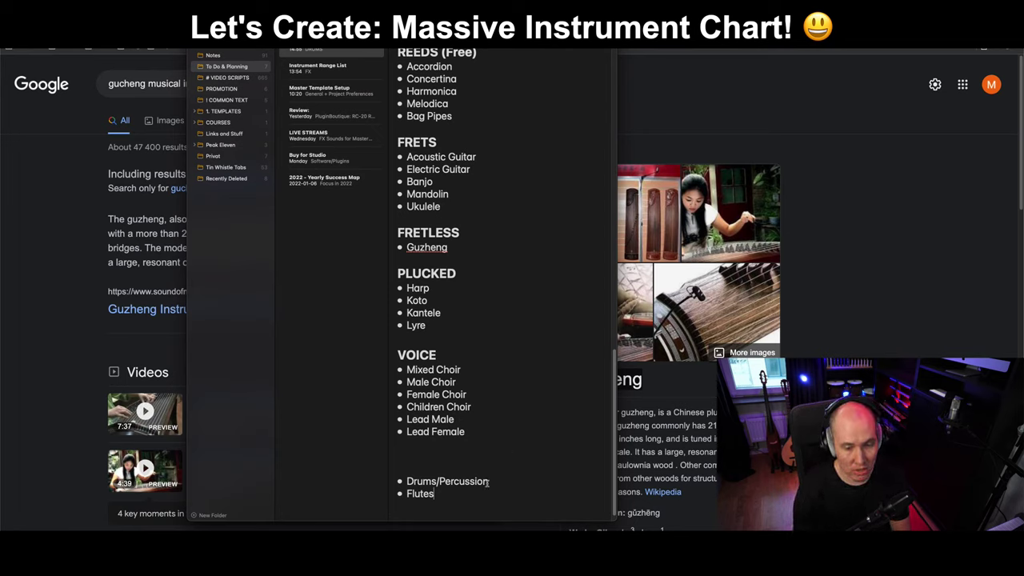
Delete the Drums/Percussion and Flutes bullets and the gap above them at the end of the note.
left_click_drag(487, 484, 393, 493)
left_click(419, 480)
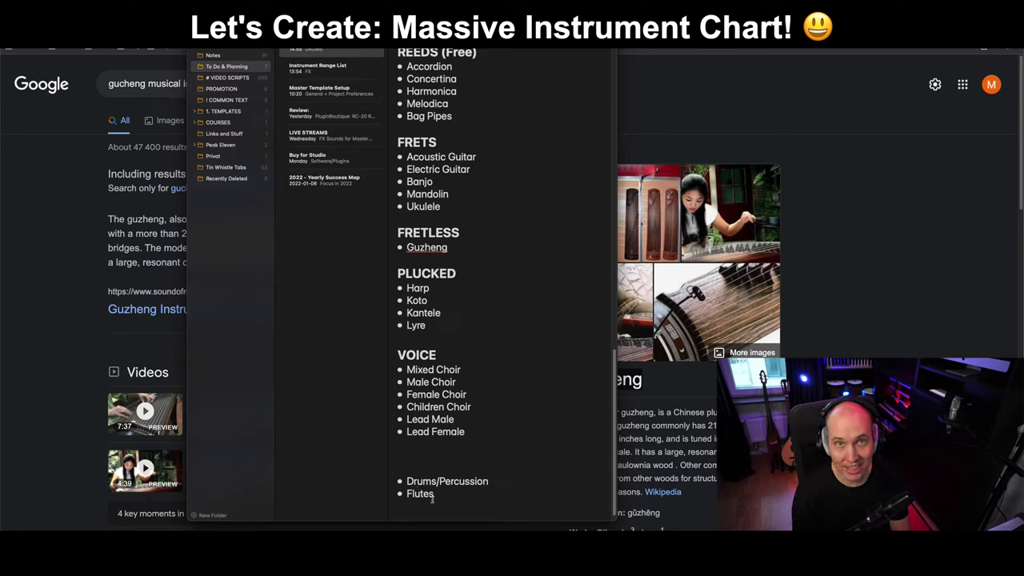
left_click_drag(433, 498, 394, 485)
left_click(436, 495)
key("BackSpace")
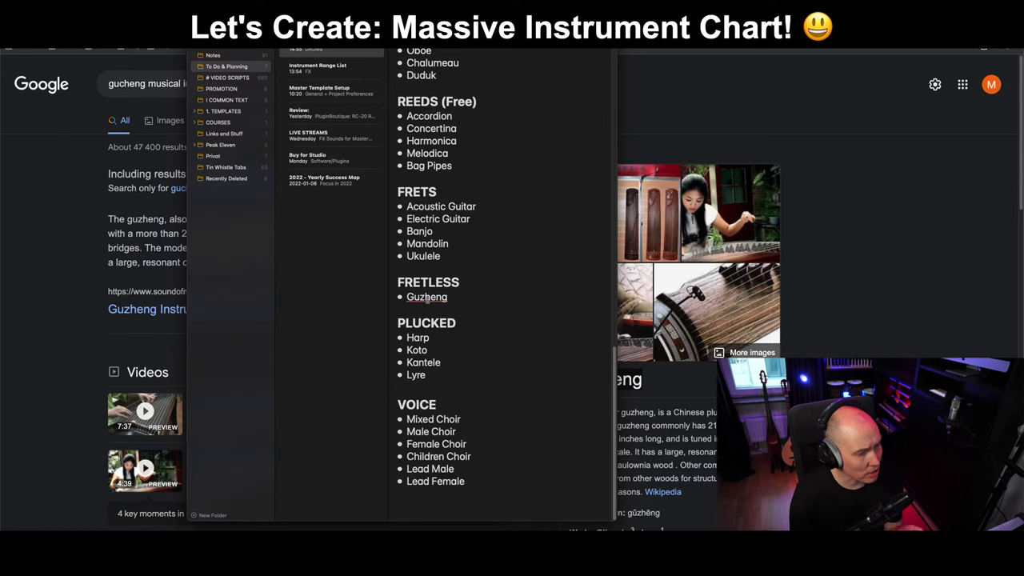
Switch to the Google results and rerun the search with the corrected spelling, guzheng musical instrument.
key("super+Tab")
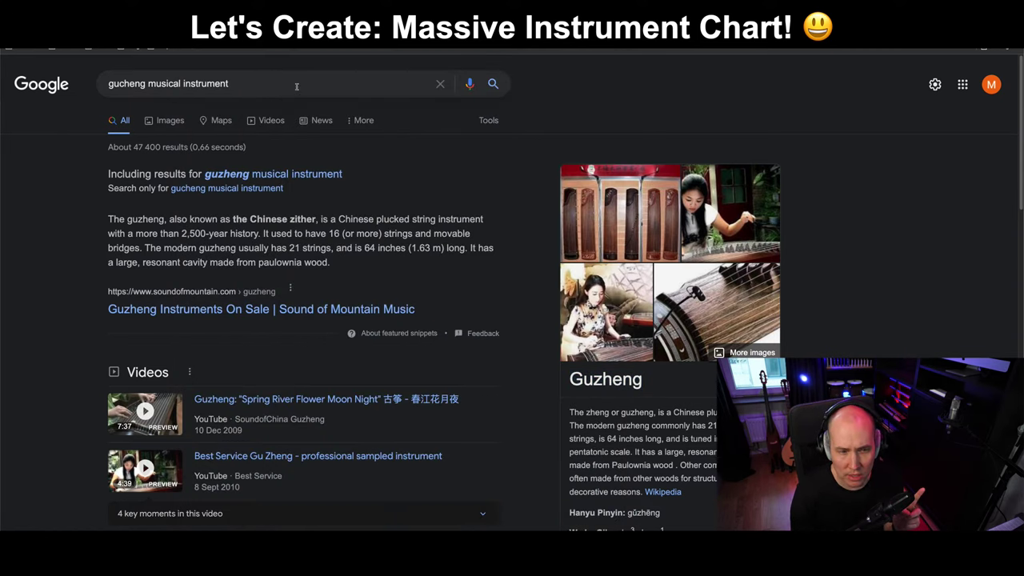
double_click(130, 83)
left_click(129, 83)
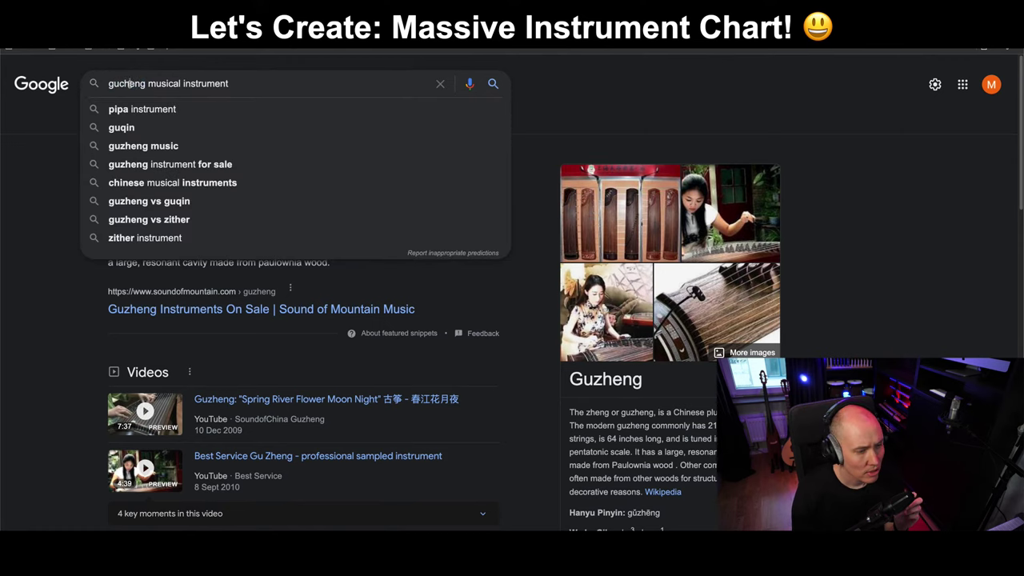
left_click(936, 270)
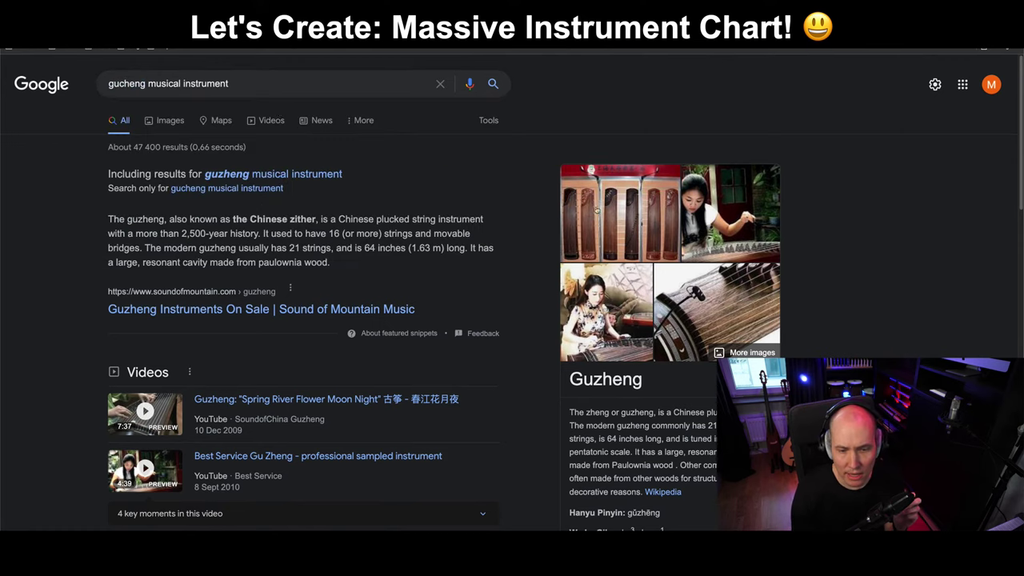
left_click(316, 176)
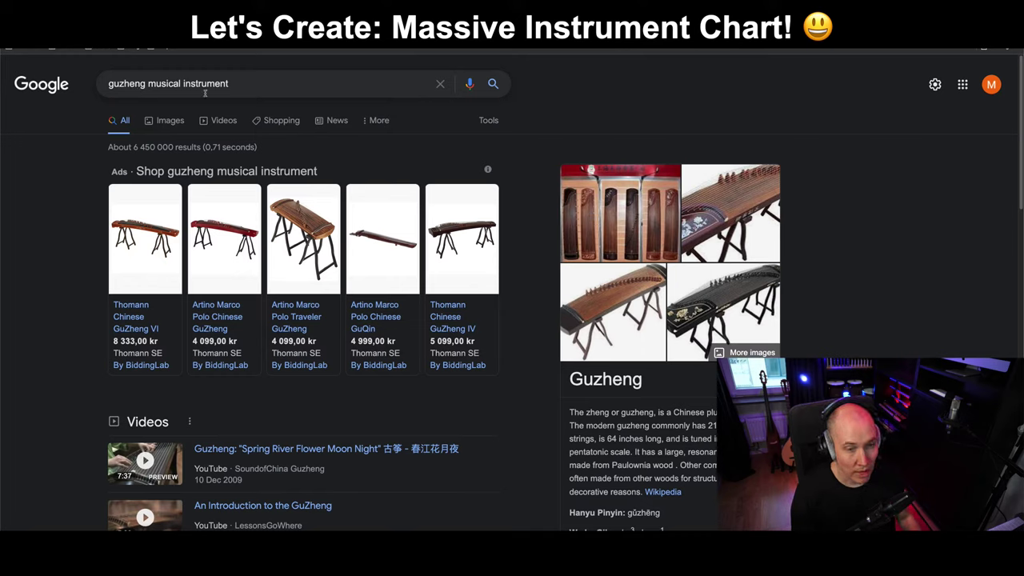
Replace guzheng with guqin in the query and search Google for guqin musical instrument.
double_click(127, 85)
left_click(128, 88)
double_click(128, 88)
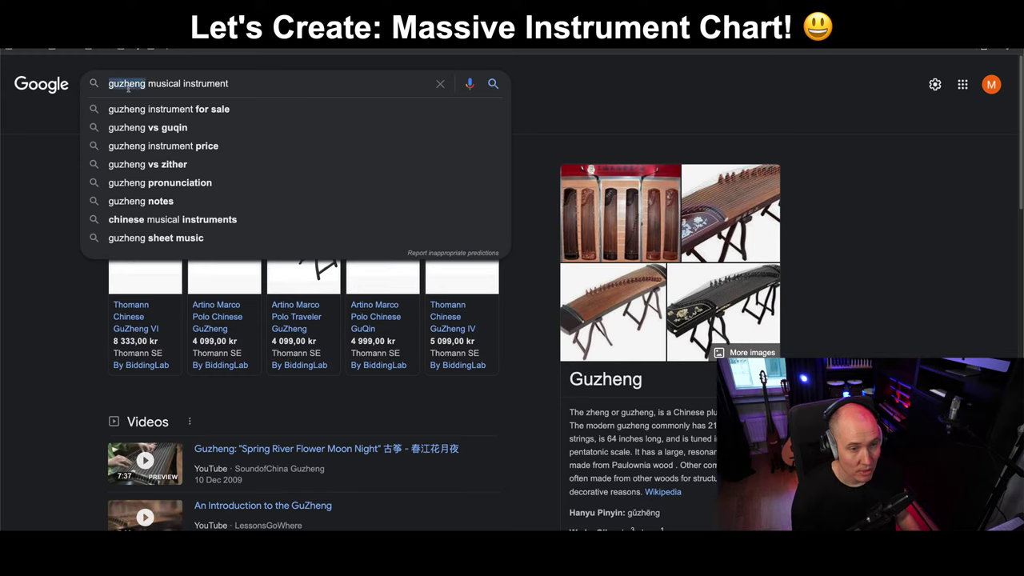
left_click(146, 86)
left_click_drag(146, 86, 96, 84)
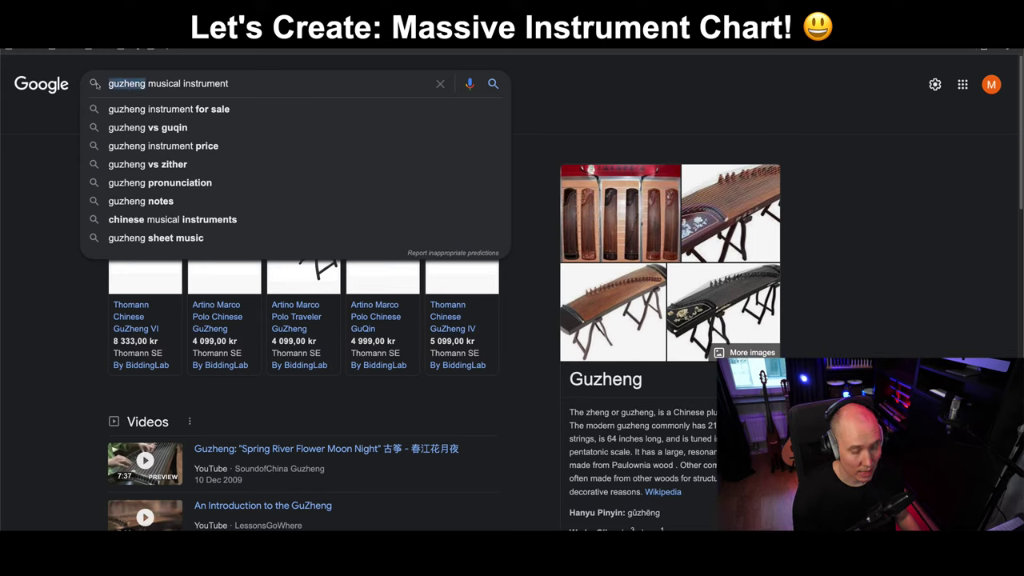
key("BackSpace")
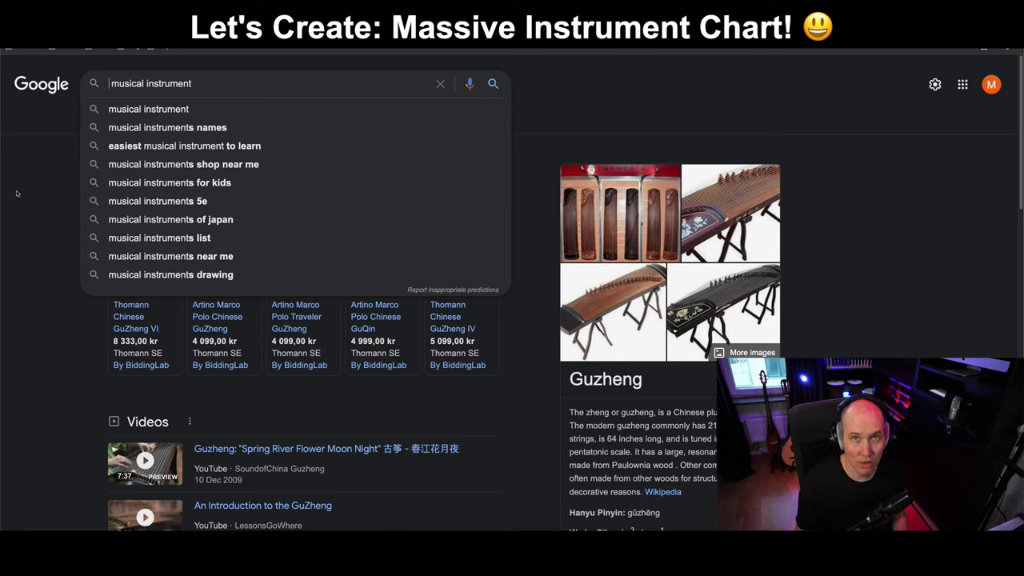
left_click(32, 196)
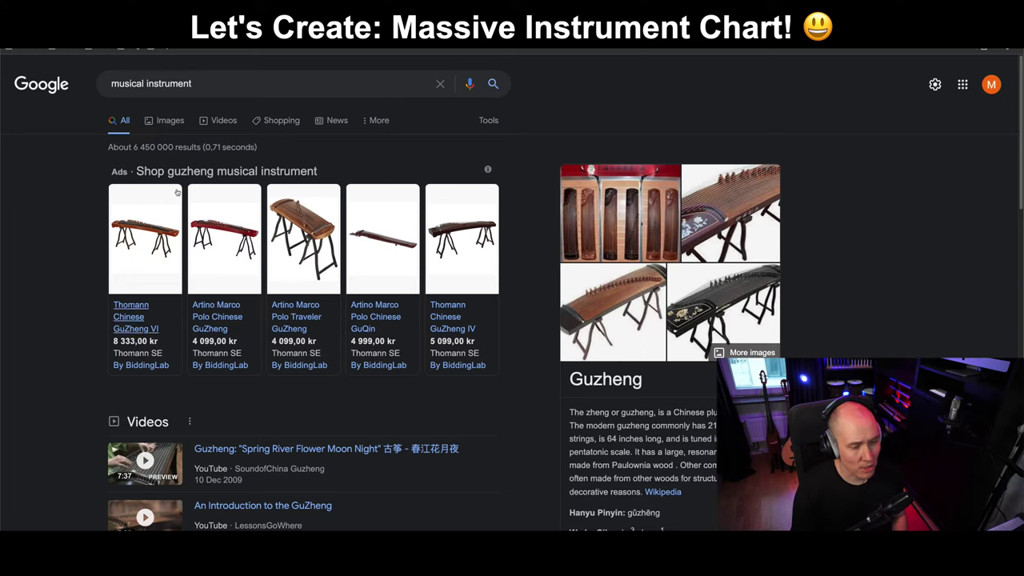
left_click(114, 83)
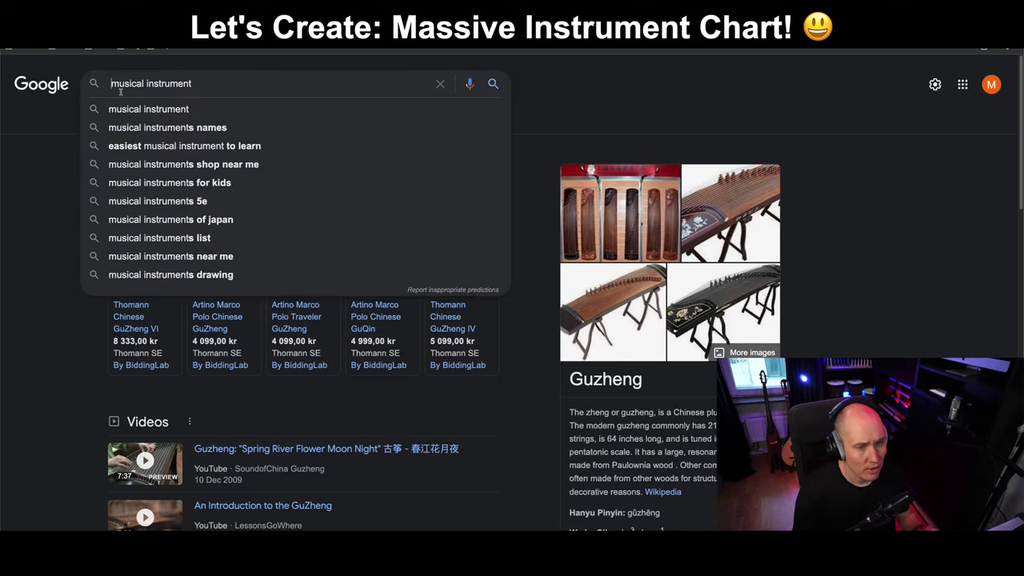
type("guqin")
key("Return")
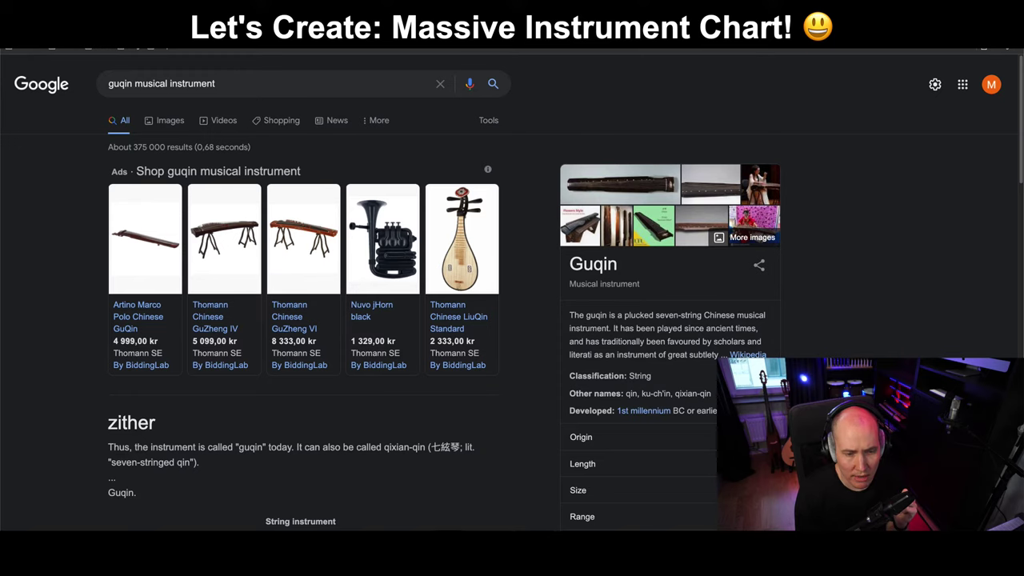
Check the FRETLESS list in Notes, return to Google, and read the guqin's string instrument classification and related results.
key("super+Tab")
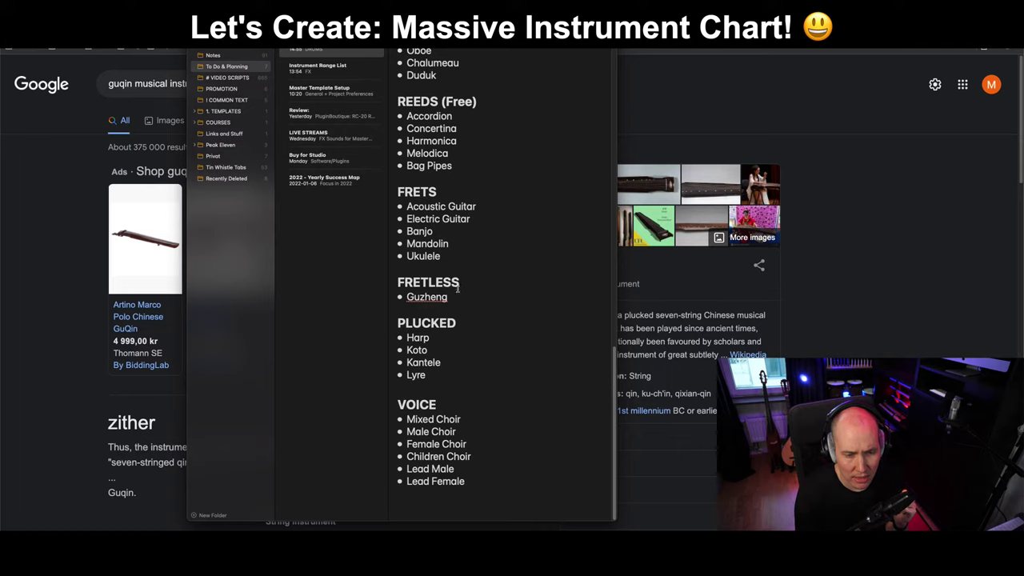
left_click(448, 299)
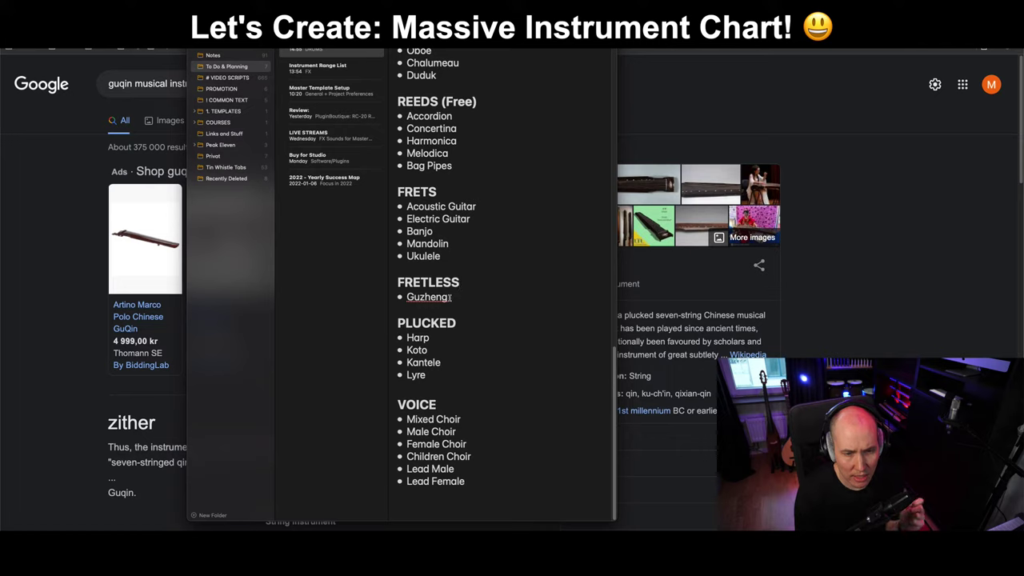
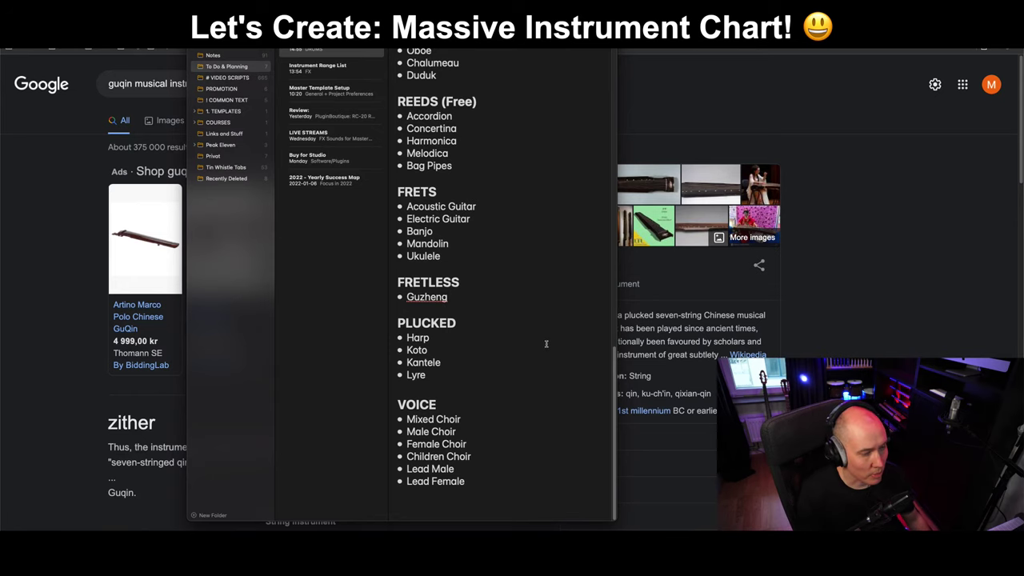
key("super+Tab")
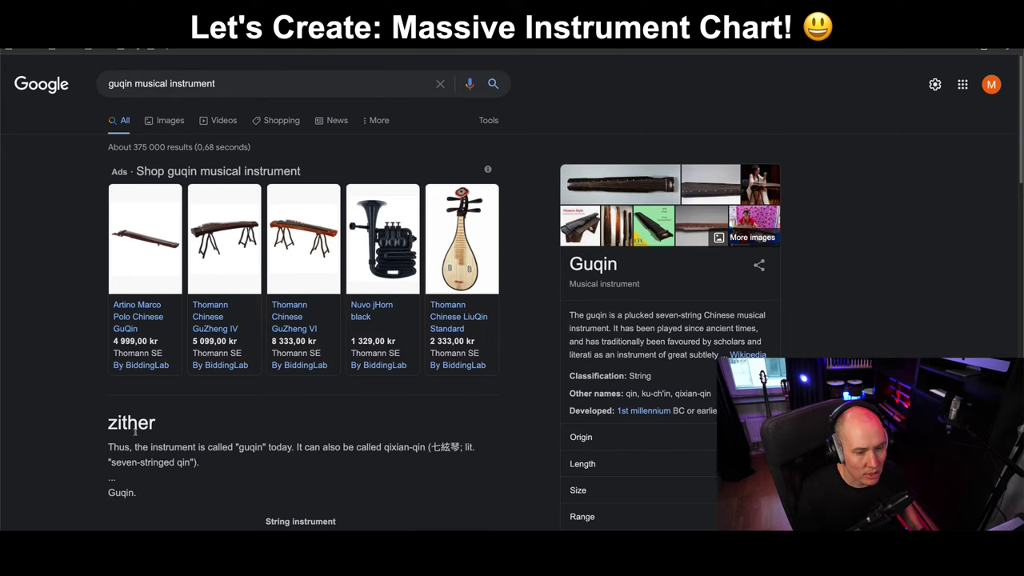
scroll(138, 432, "down", 1)
scroll(141, 430, "down", 3)
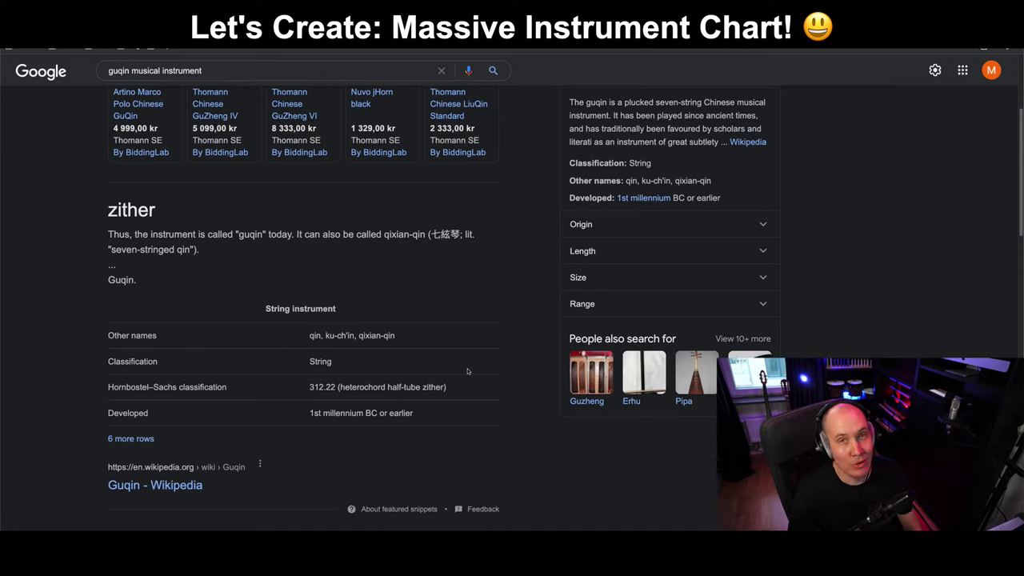
left_click_drag(449, 387, 306, 388)
left_click(304, 389)
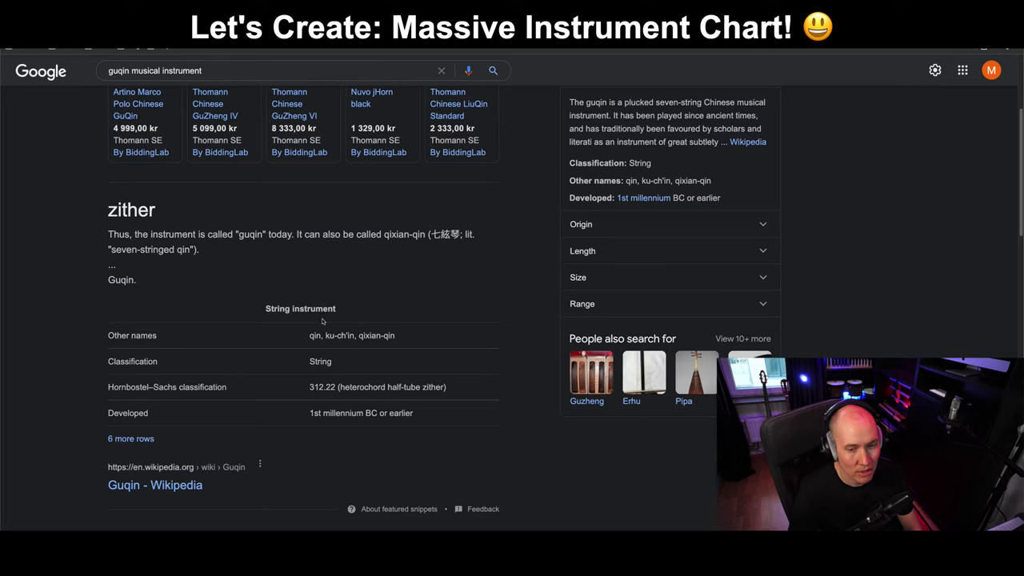
scroll(323, 321, "down", 1)
scroll(469, 477, "down", 2)
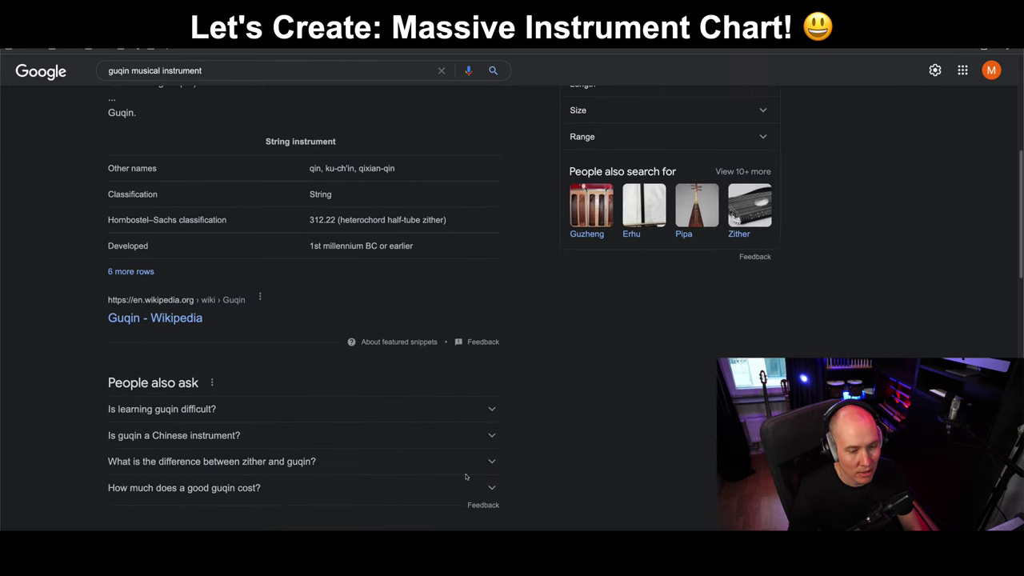
scroll(458, 474, "up", 10)
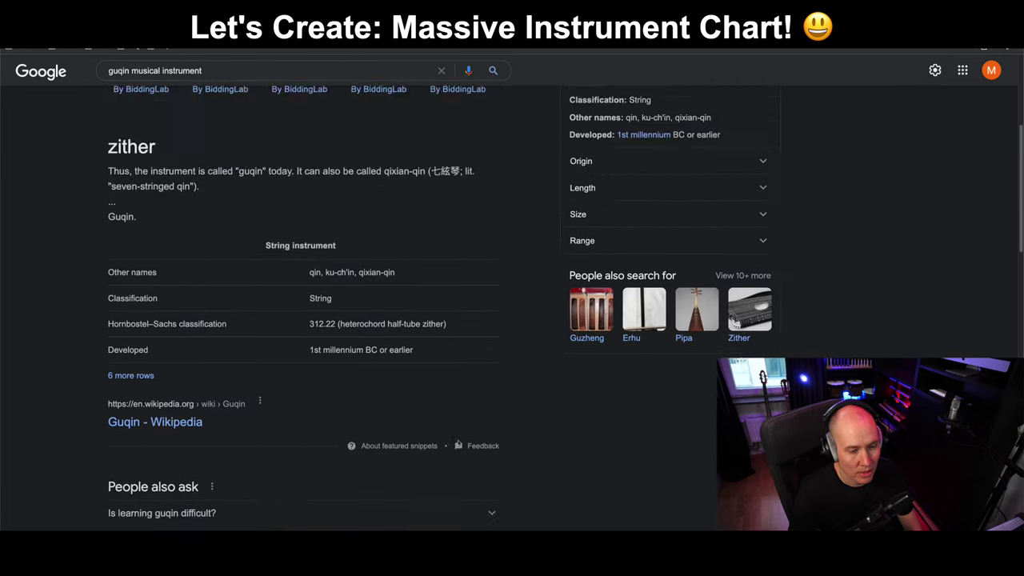
Search Google for fretless string musical instrument and look through the results for instruments fitting the FRETLESS category.
double_click(159, 77)
type("fretless ")
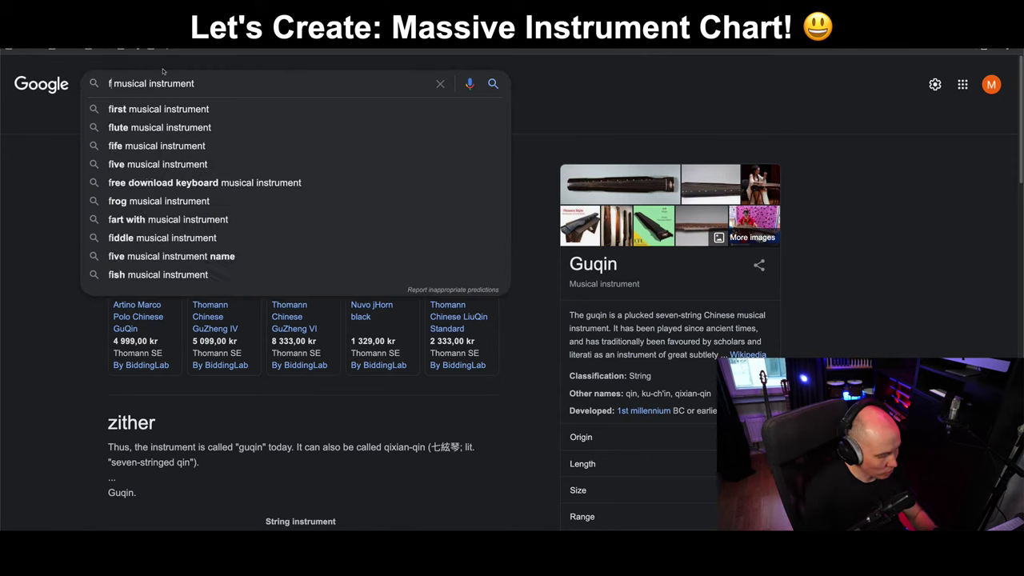
type("string")
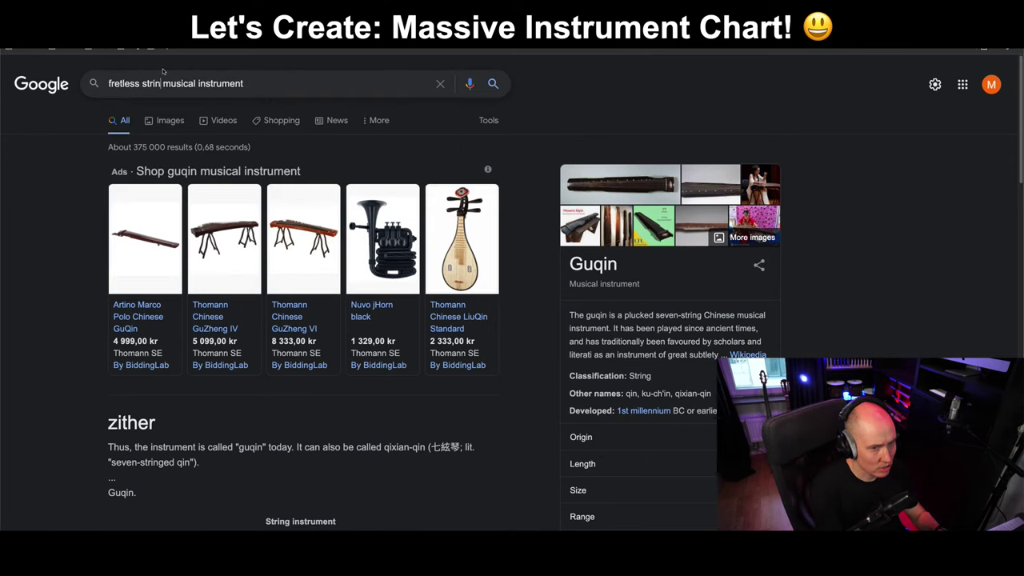
key("Return")
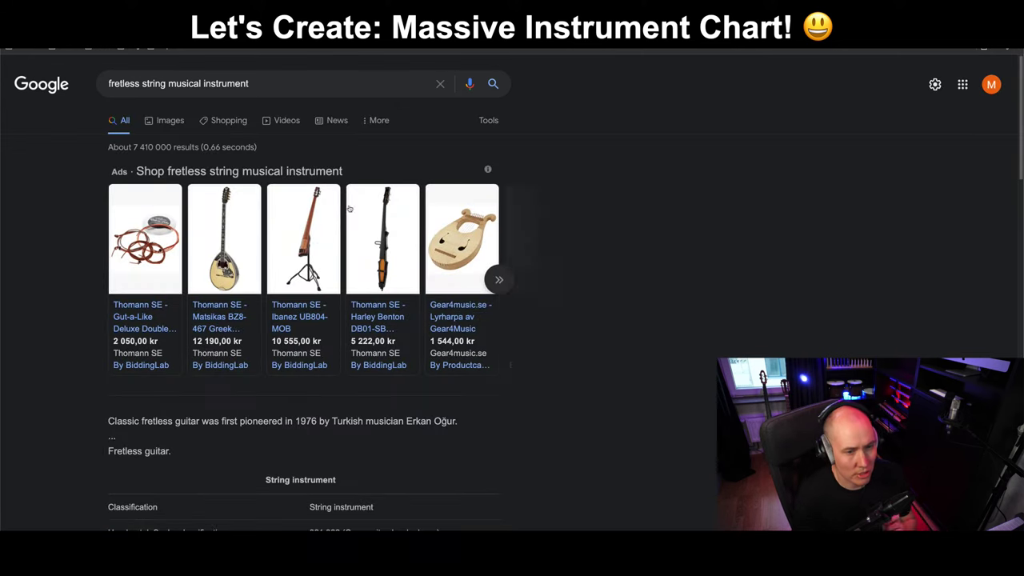
scroll(301, 437, "down", 2)
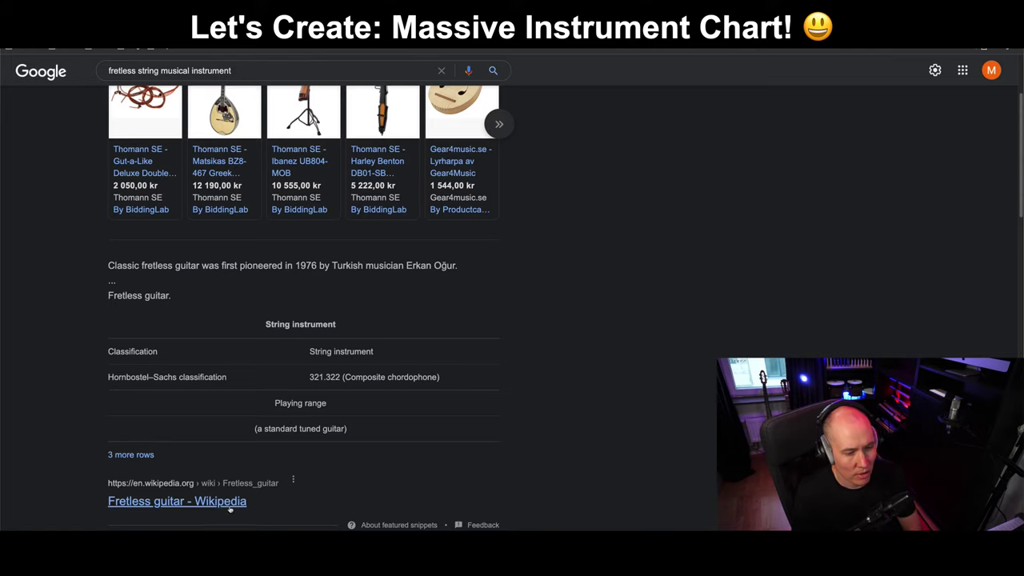
scroll(340, 485, "down", 2)
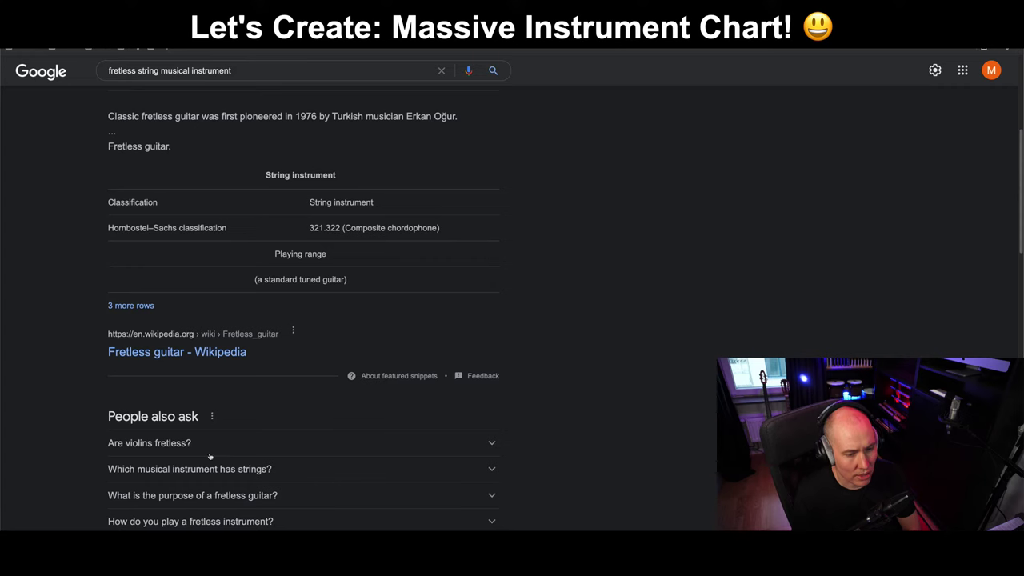
scroll(209, 456, "down", 4)
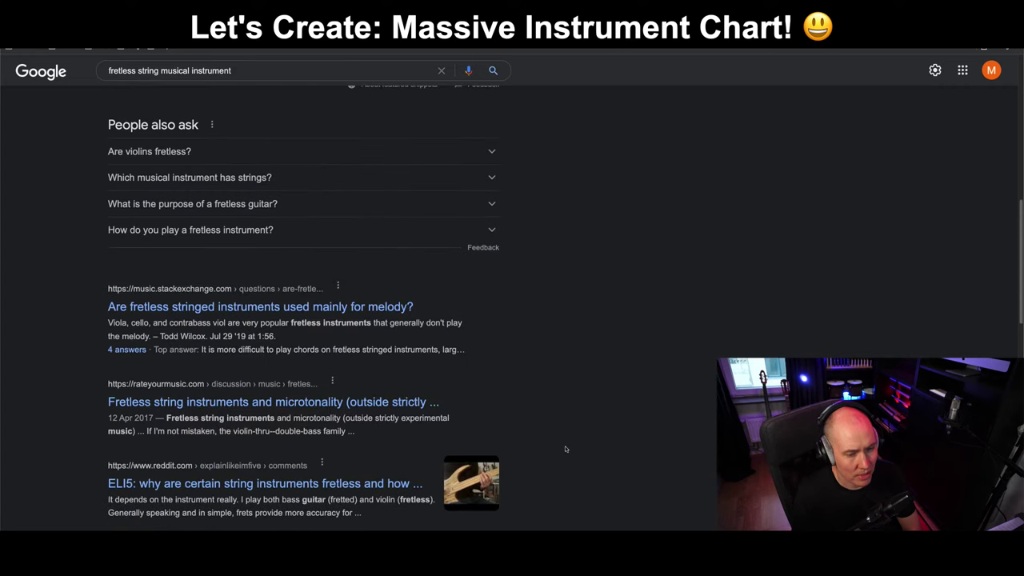
scroll(567, 449, "down", 1)
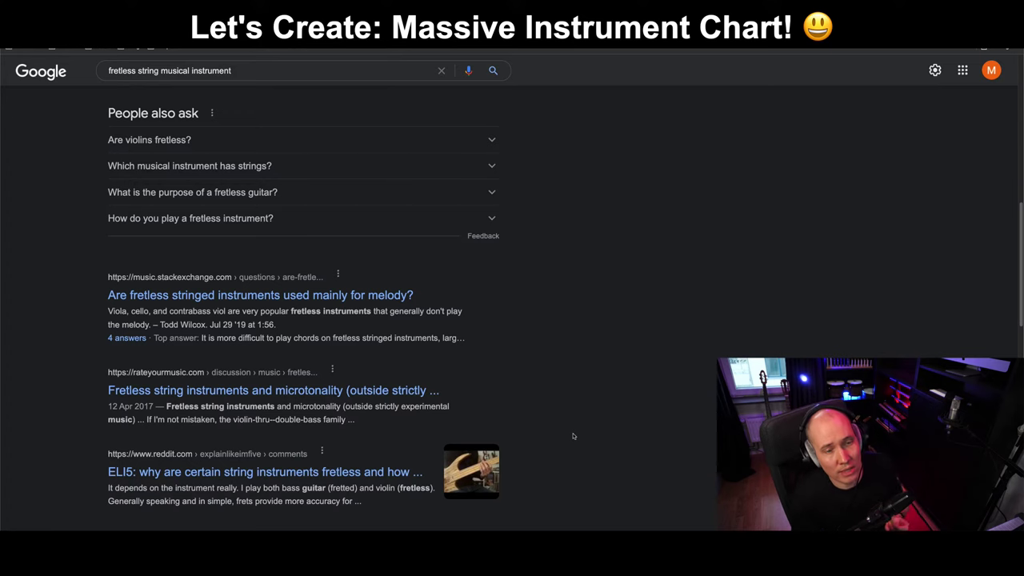
scroll(575, 429, "up", 8)
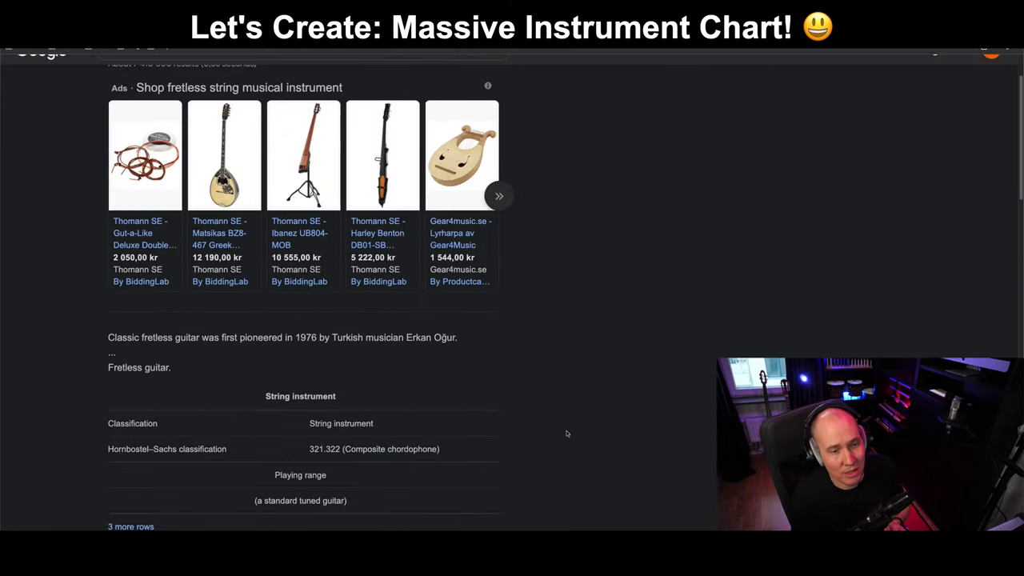
scroll(565, 434, "up", 1)
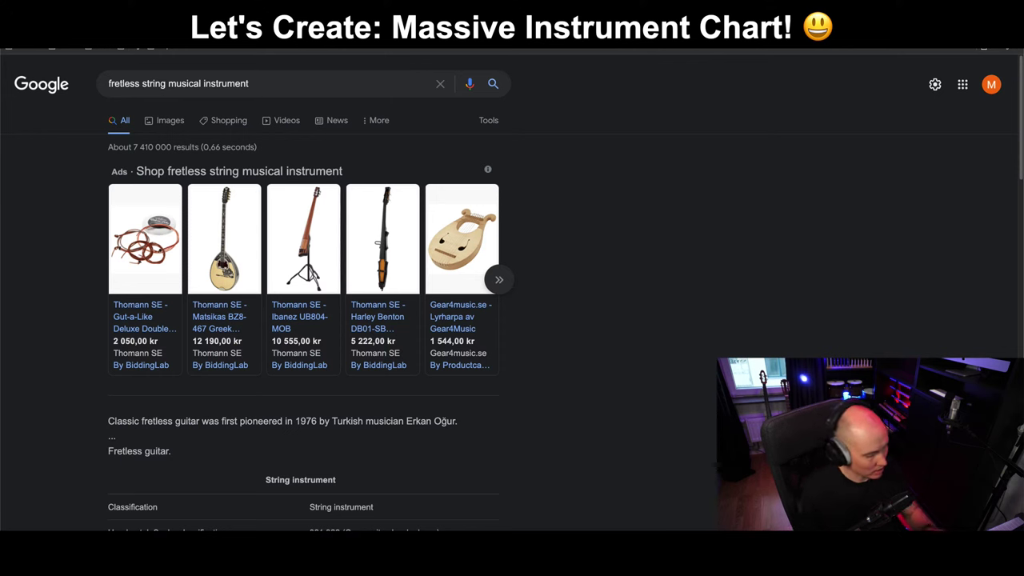
Go to YouTube and search for koto example.
key("ctrl+l")
type("youtube")
key("Return")
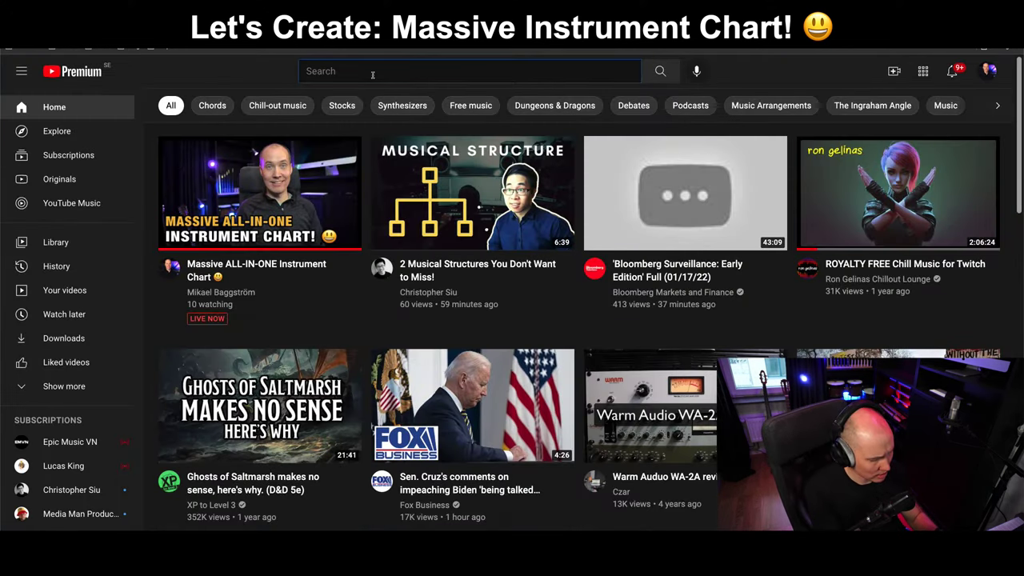
type("koto example")
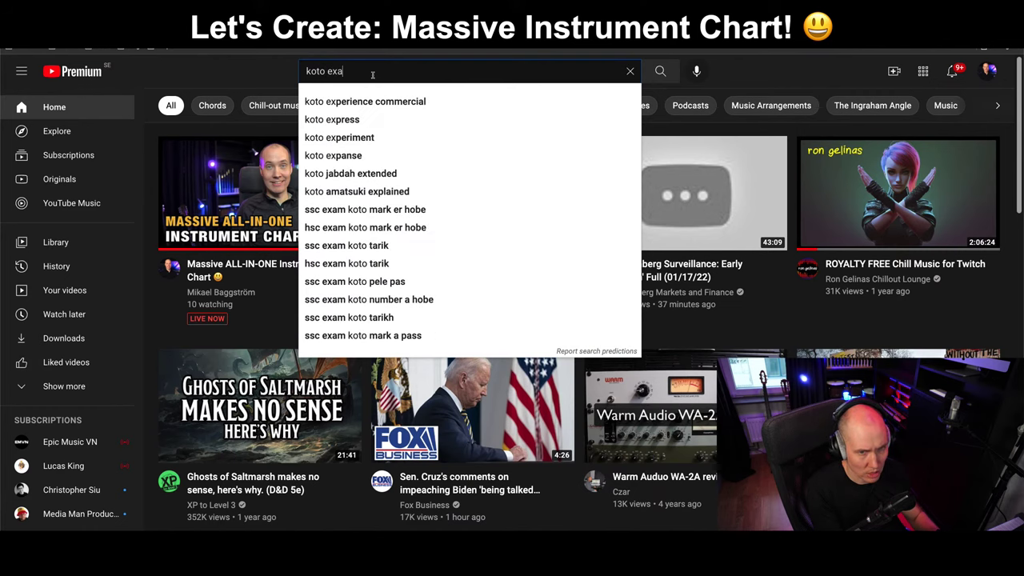
key("Return")
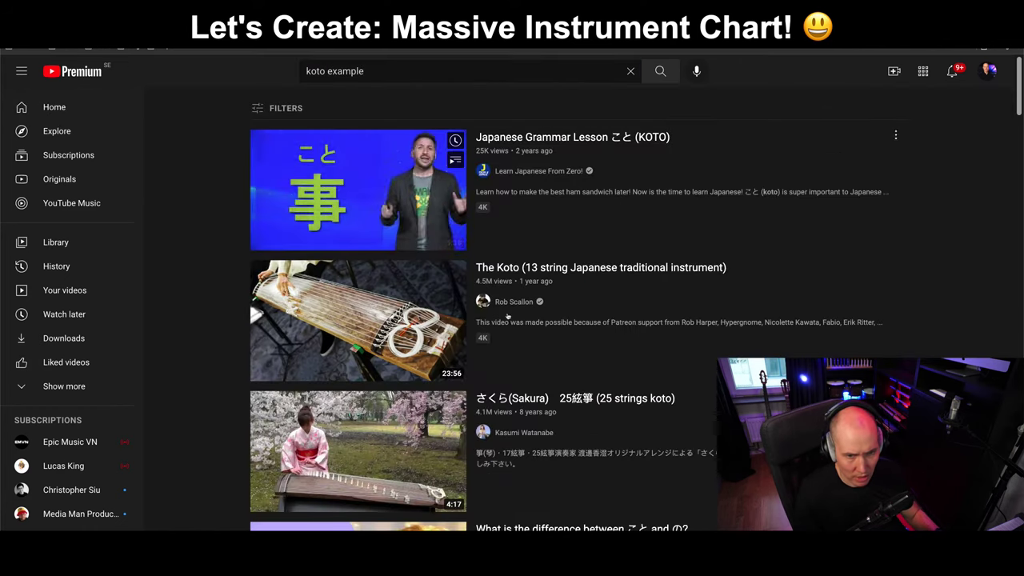
Open the video The Koto (13 string Japanese traditional instrument), skip to about 6:05, pause briefly and resume playback.
left_click(352, 320)
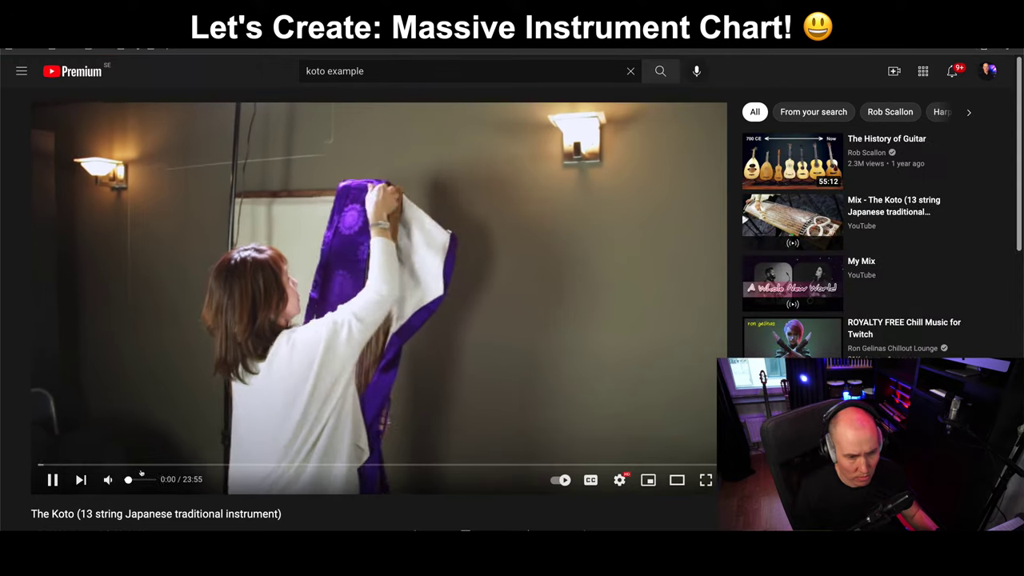
left_click(171, 464)
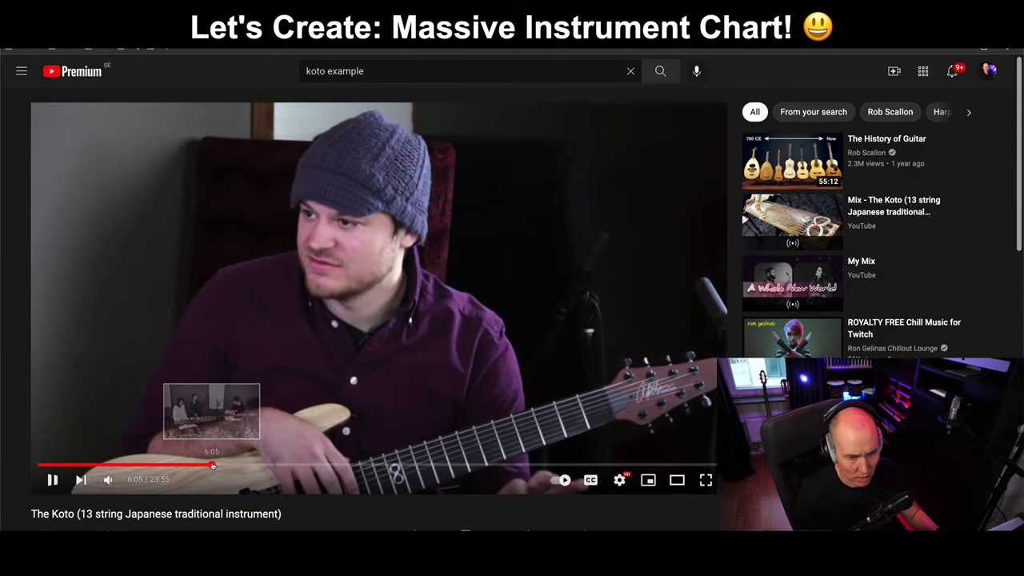
left_click(212, 465)
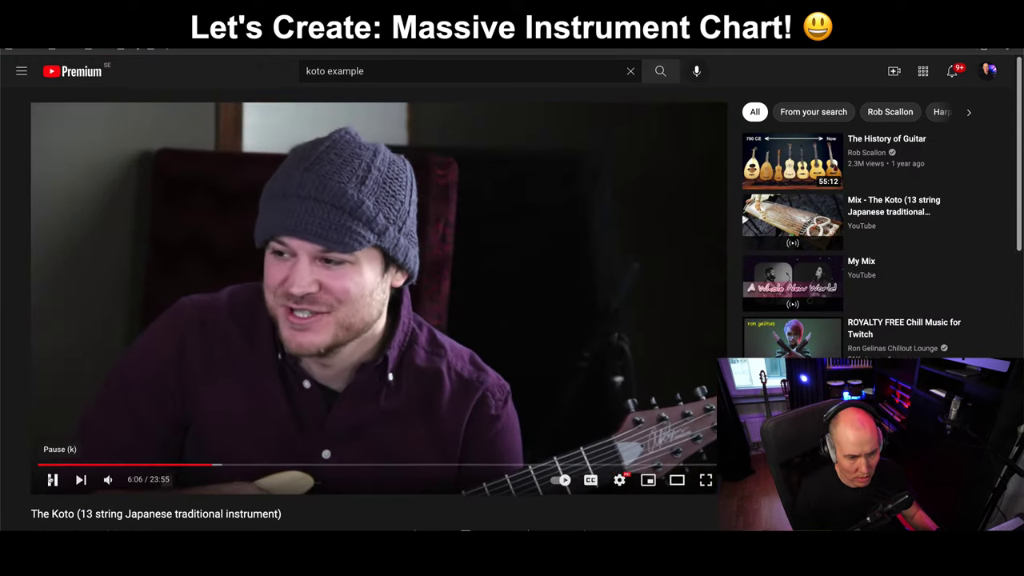
left_click(52, 479)
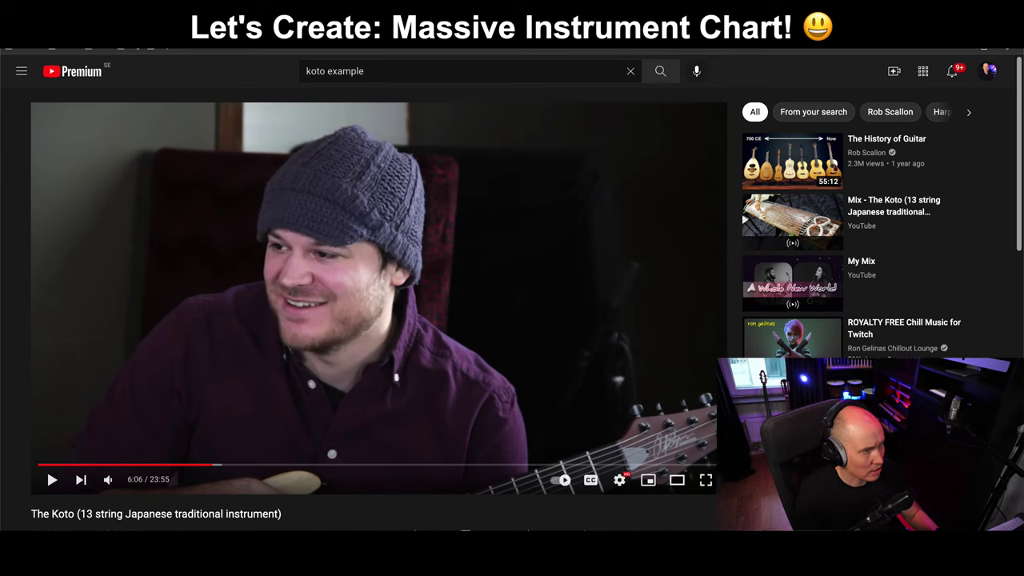
left_click(52, 479)
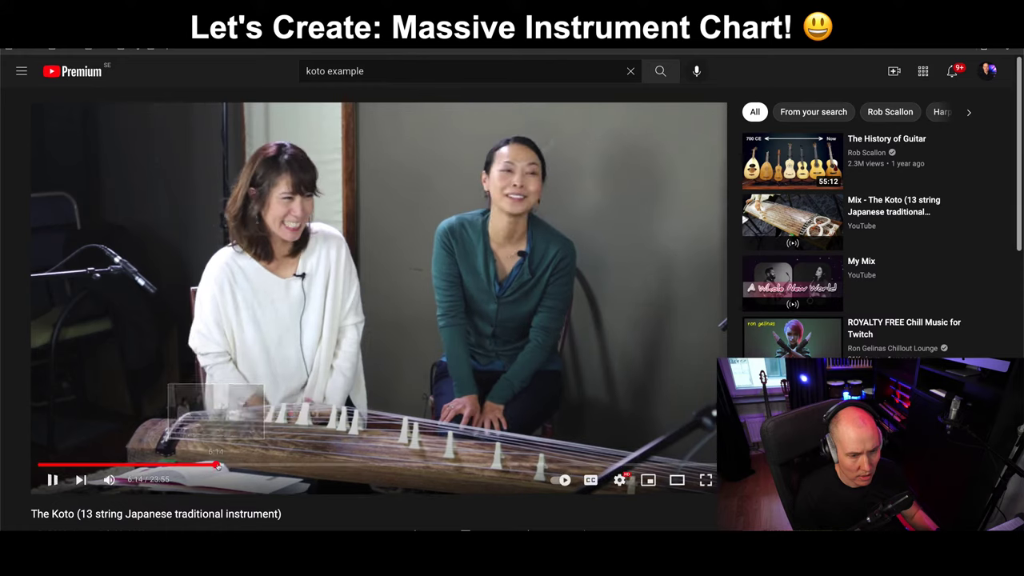
Skim forward through The Koto video from about 6:14 to about 12:55, sampling the playing, and pause it.
left_click(215, 465)
left_click(220, 466)
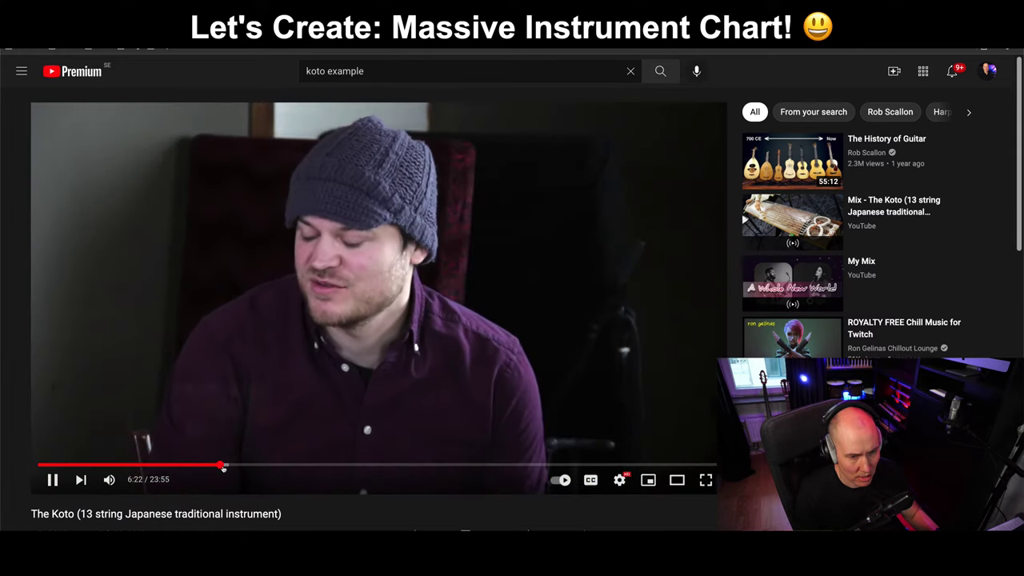
left_click(223, 467)
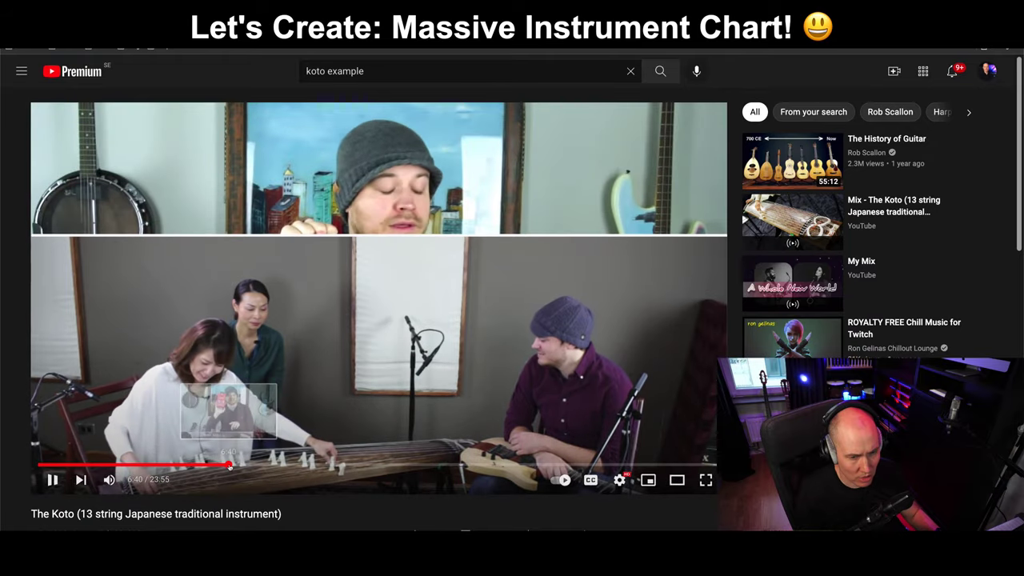
left_click(232, 469)
left_click(409, 466)
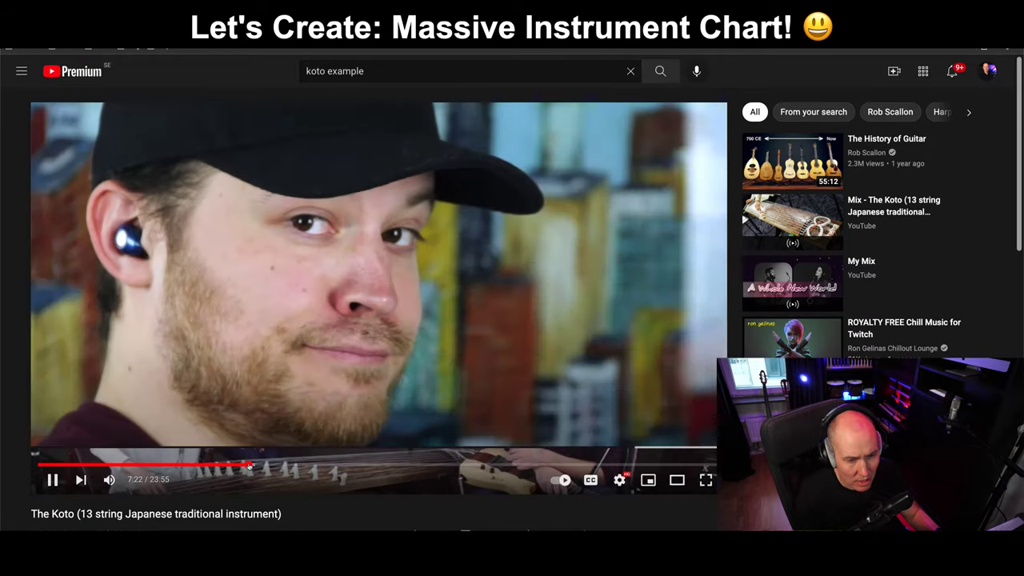
left_click_drag(411, 459, 412, 460)
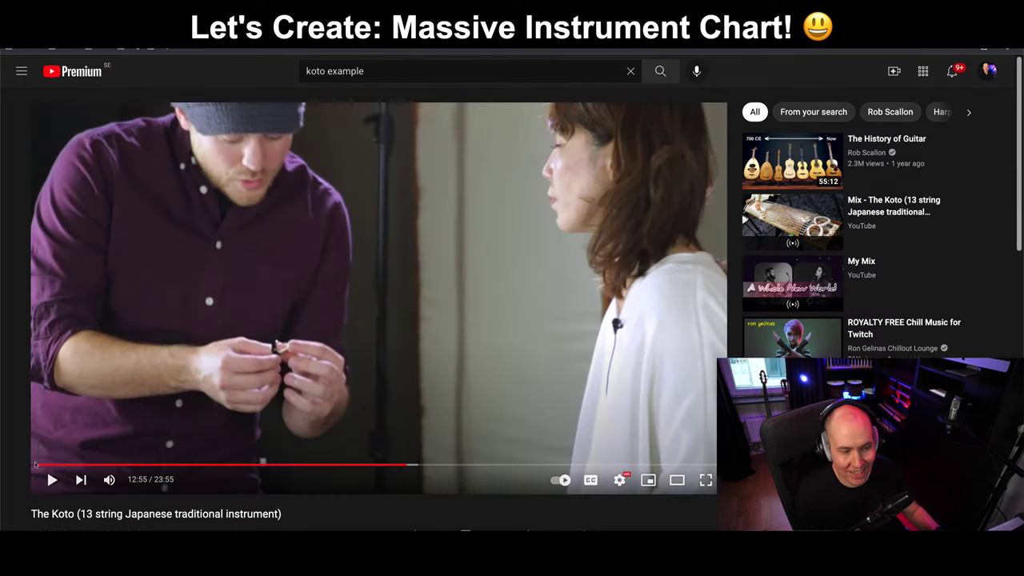
left_click(45, 480)
Search YouTube for koto sound example and open the video Koto sound test.
double_click(343, 73)
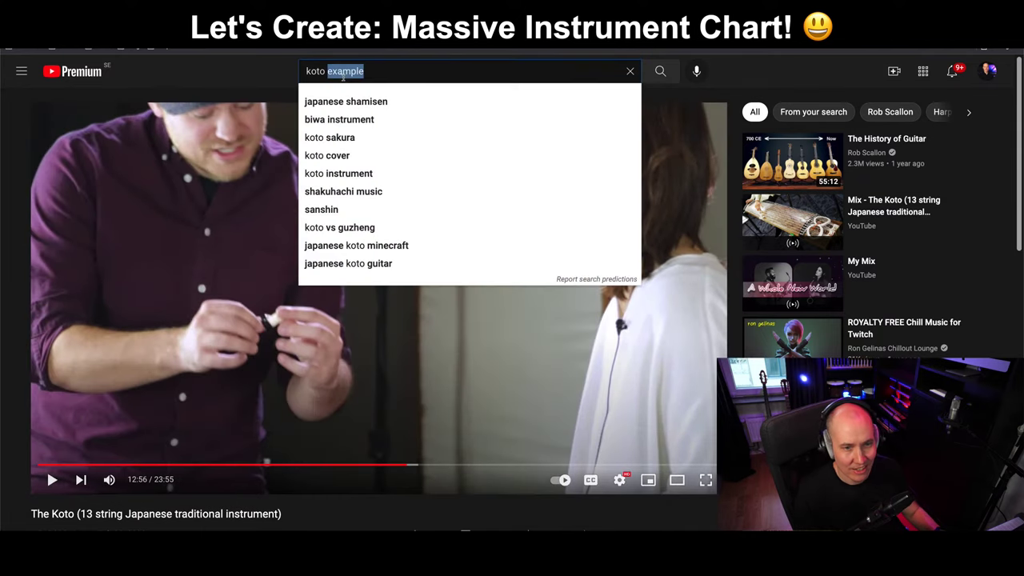
type("sound examp")
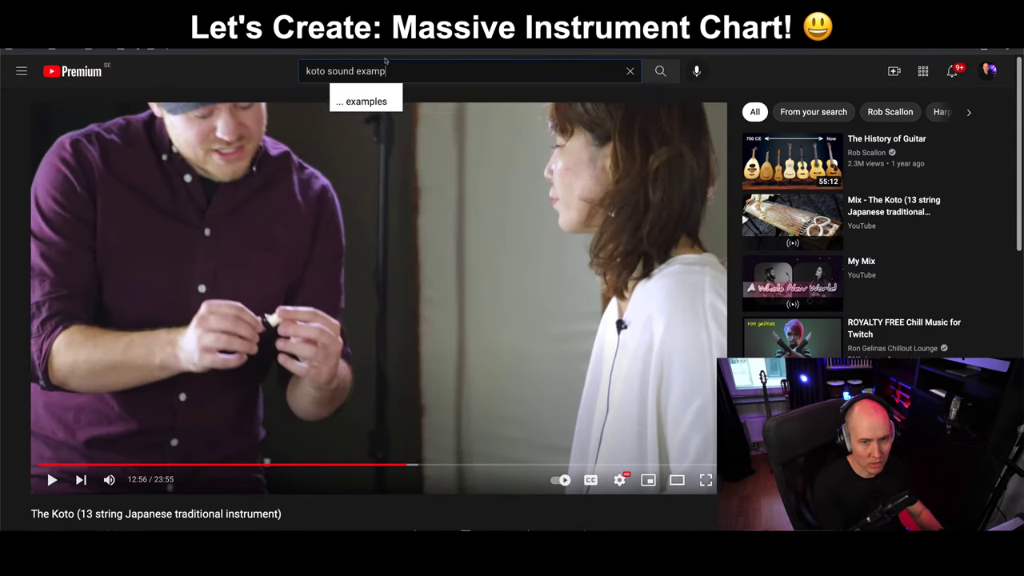
key("Return")
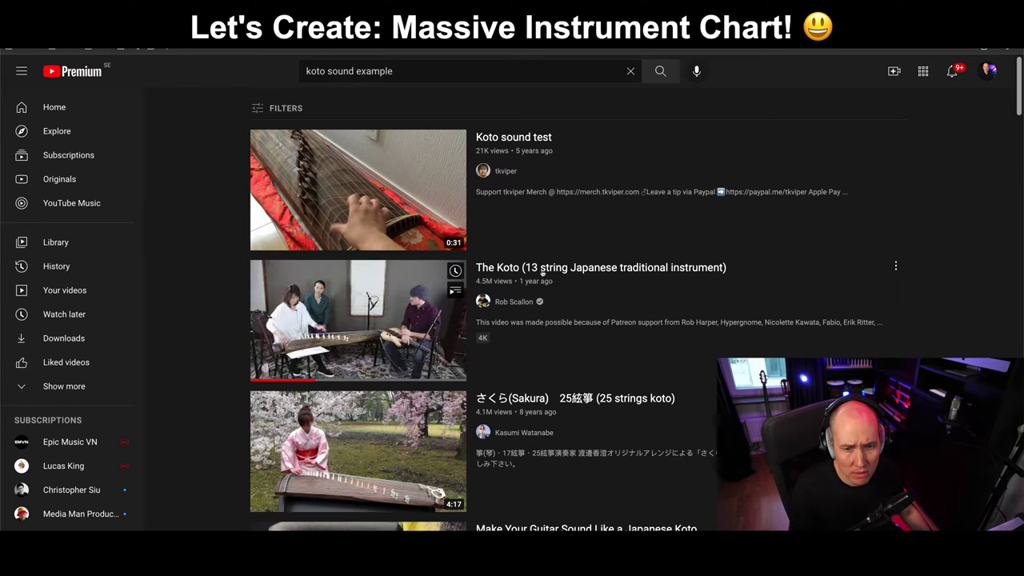
left_click(513, 138)
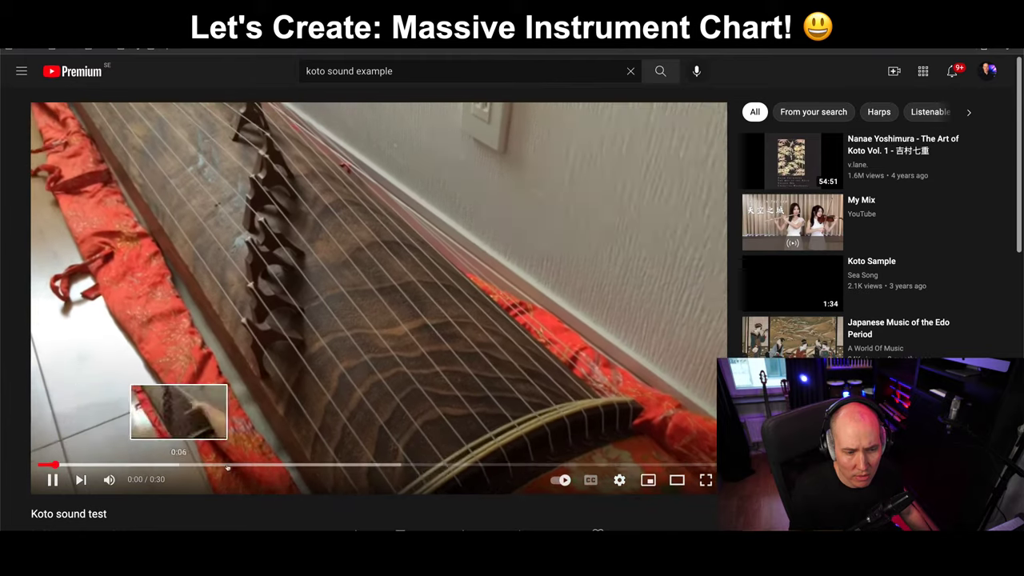
Sample several passages of the Koto sound test video to hear the instrument, pausing and resuming up to about 0:27.
left_click(252, 466)
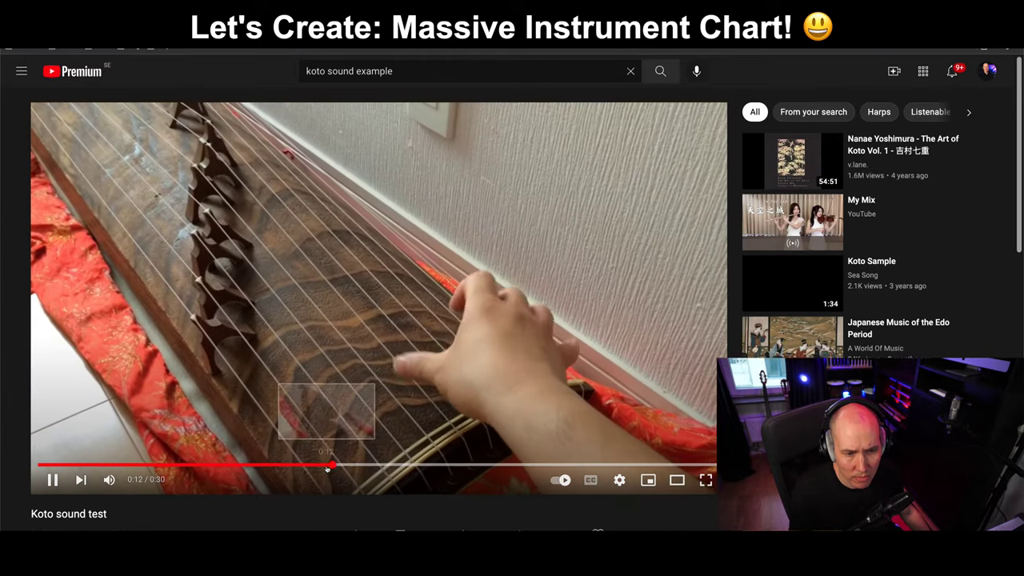
left_click(416, 465)
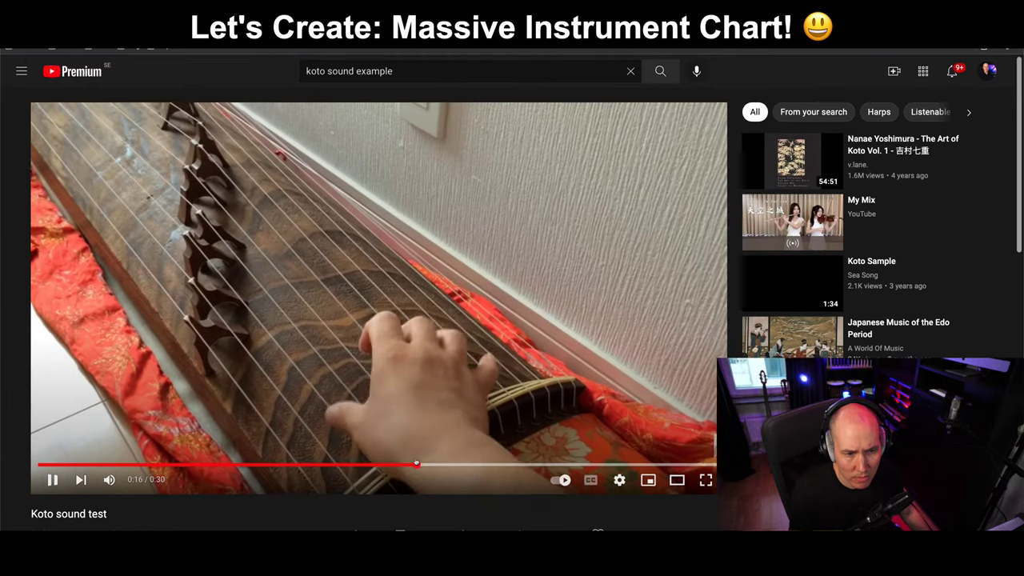
left_click(534, 465)
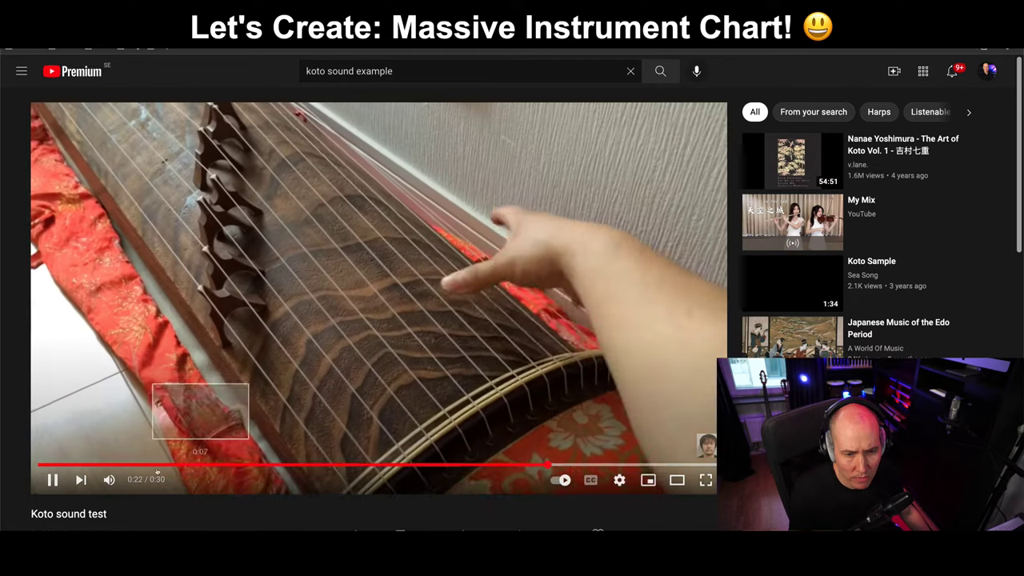
left_click(52, 479)
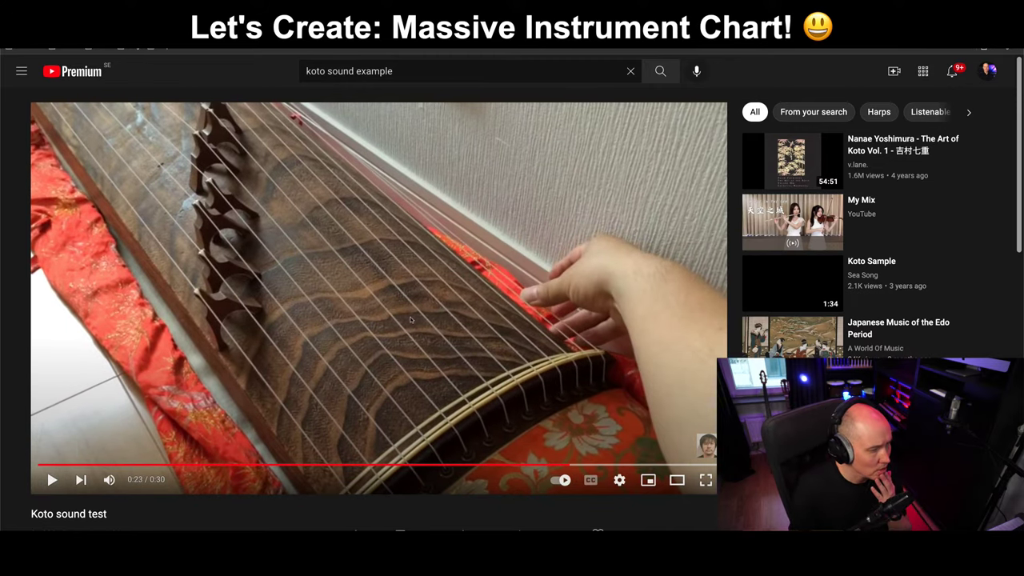
left_click(620, 479)
left_click(617, 467)
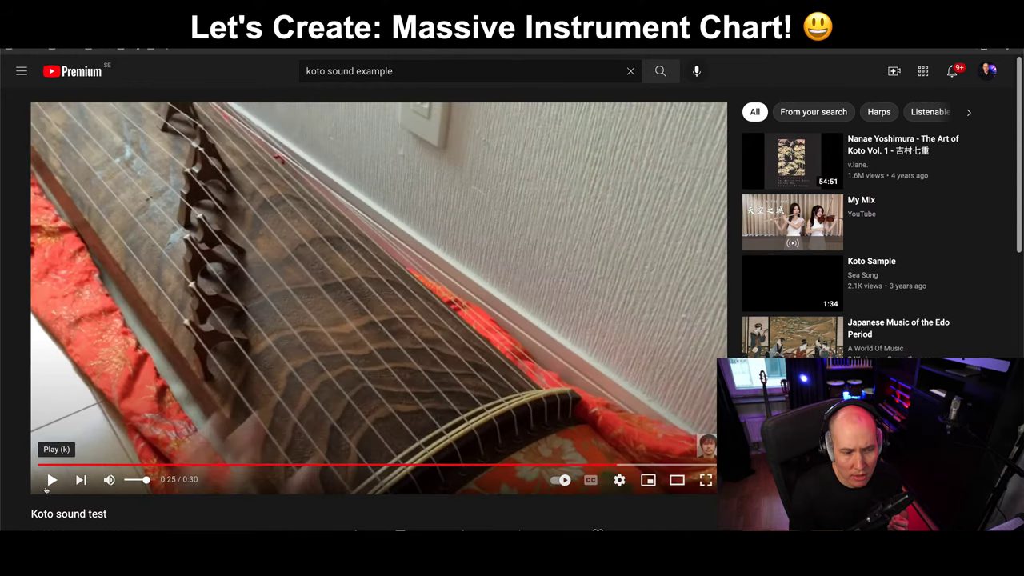
left_click(52, 480)
left_click(51, 480)
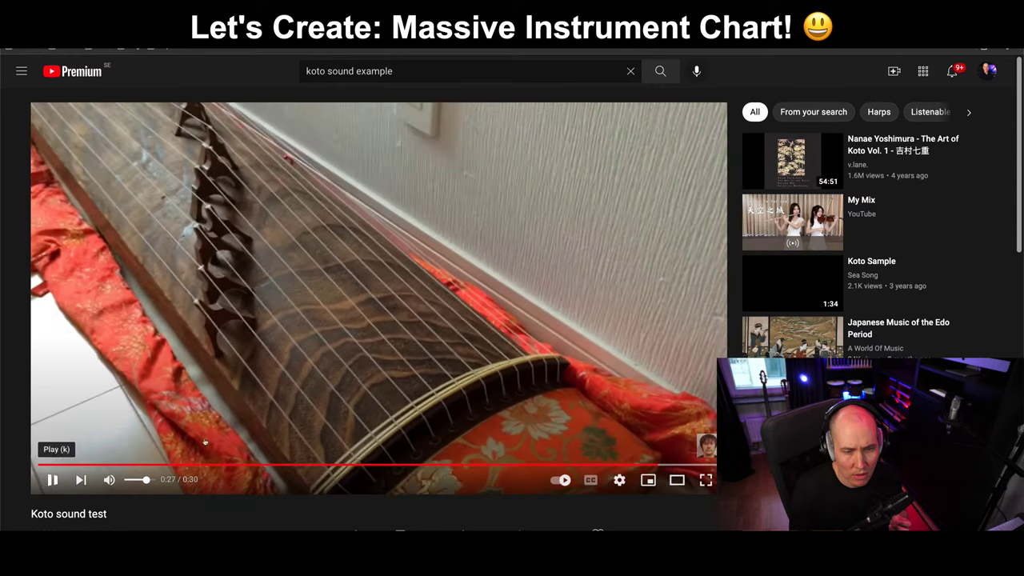
Switch to Notes, replace Guzheng under FRETLESS with Fretless Bass, and add an empty bullet below it.
key("super+Tab")
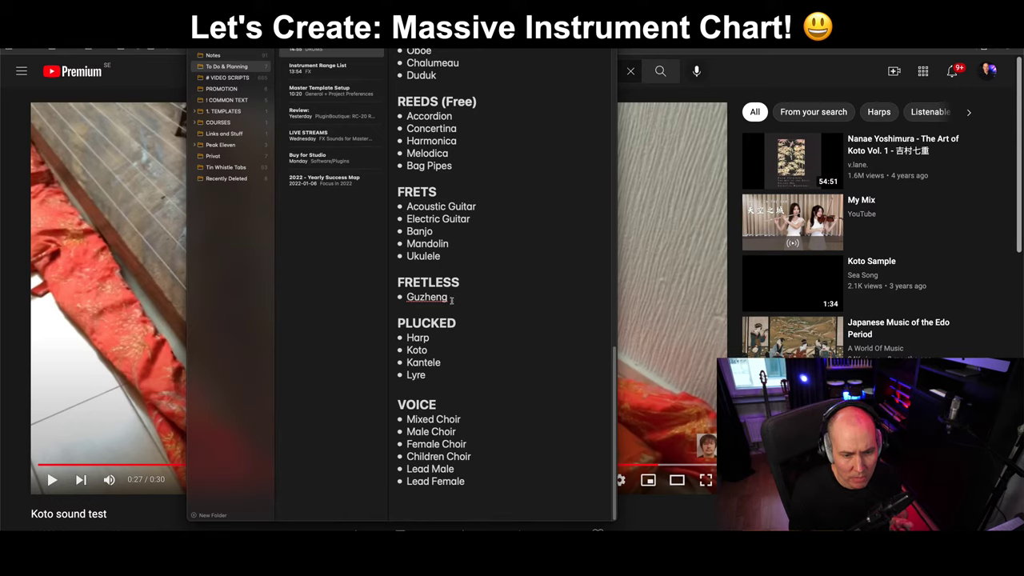
left_click_drag(453, 301, 382, 305)
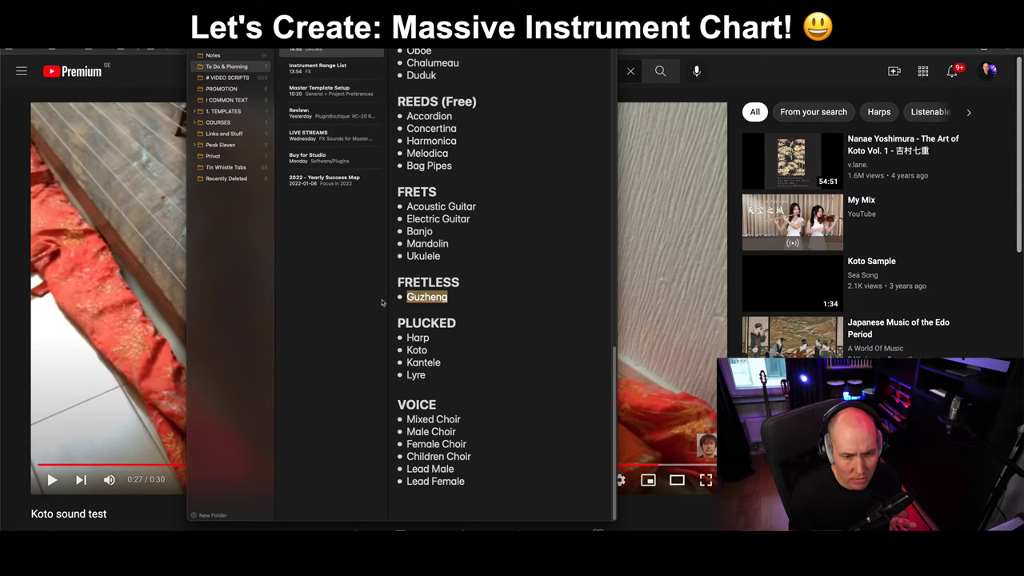
left_click(433, 307)
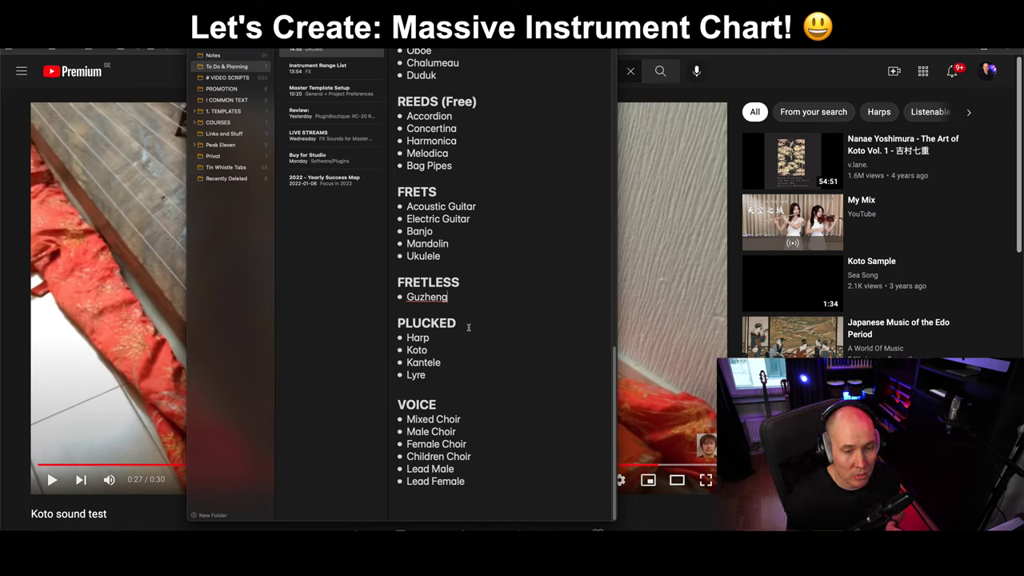
left_click(449, 259)
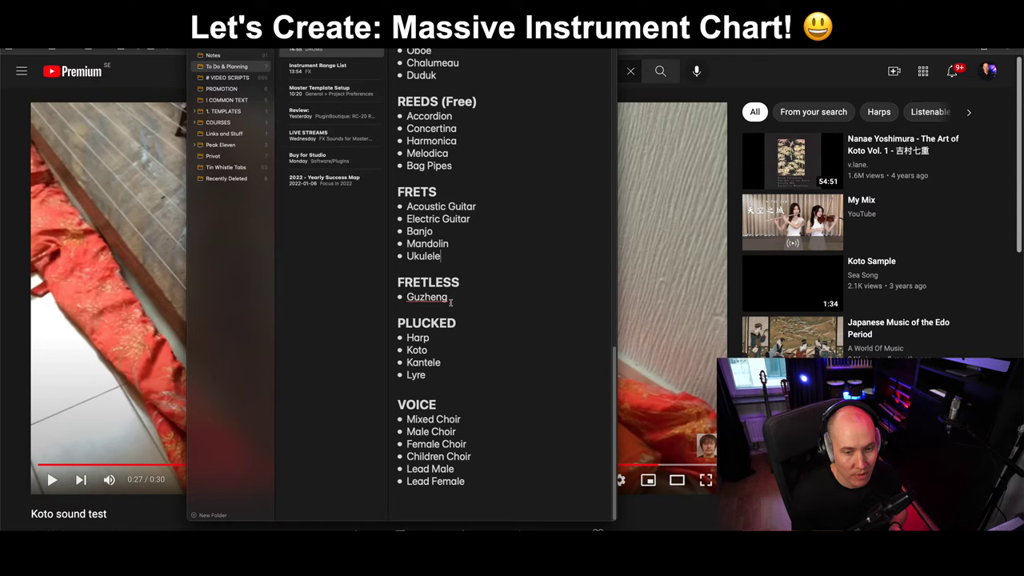
left_click_drag(451, 302, 406, 298)
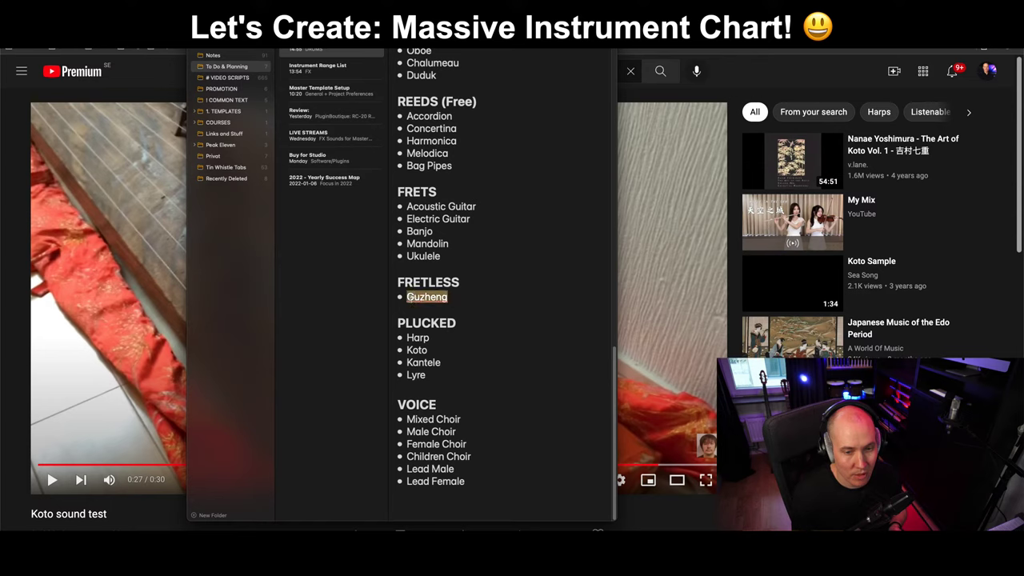
type("Fretless Bass")
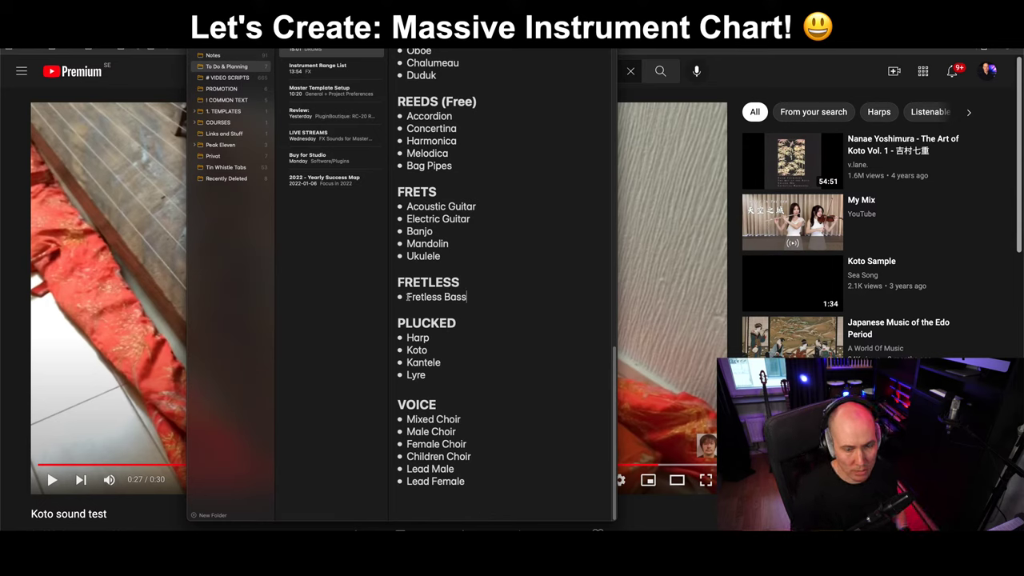
key("Return")
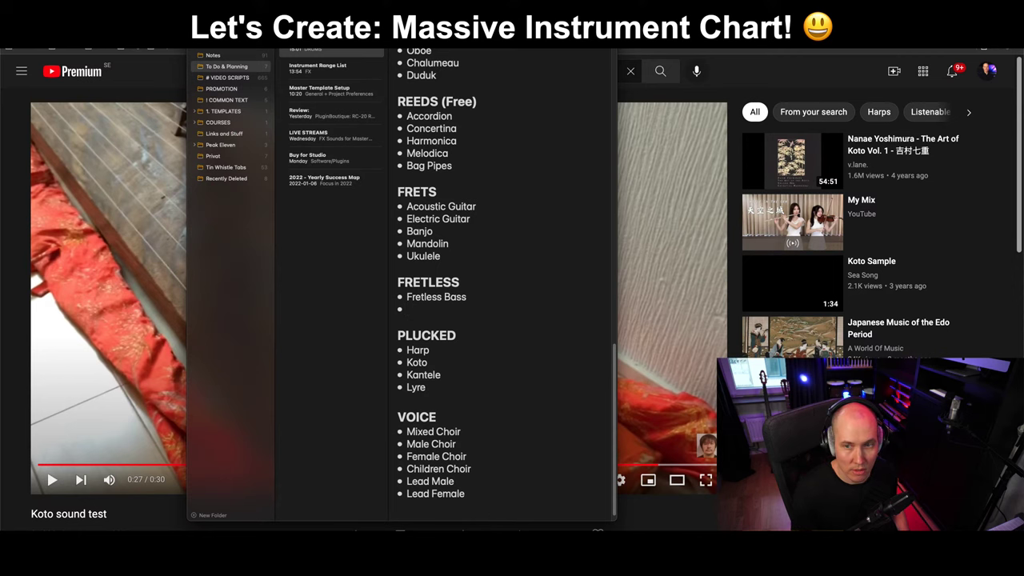
Return to YouTube and search for Guzheng sound example.
key("super+Tab")
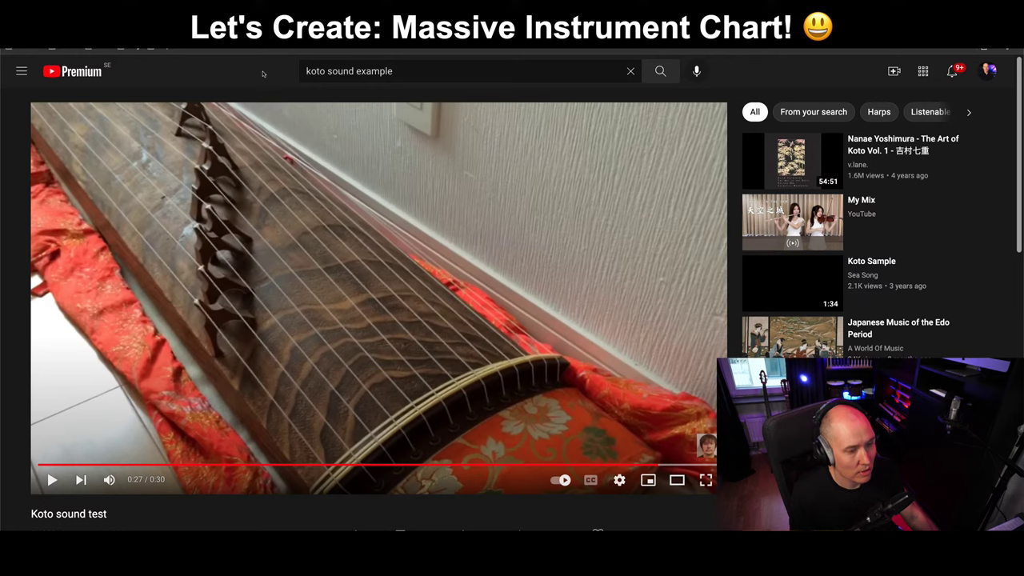
left_click(428, 74)
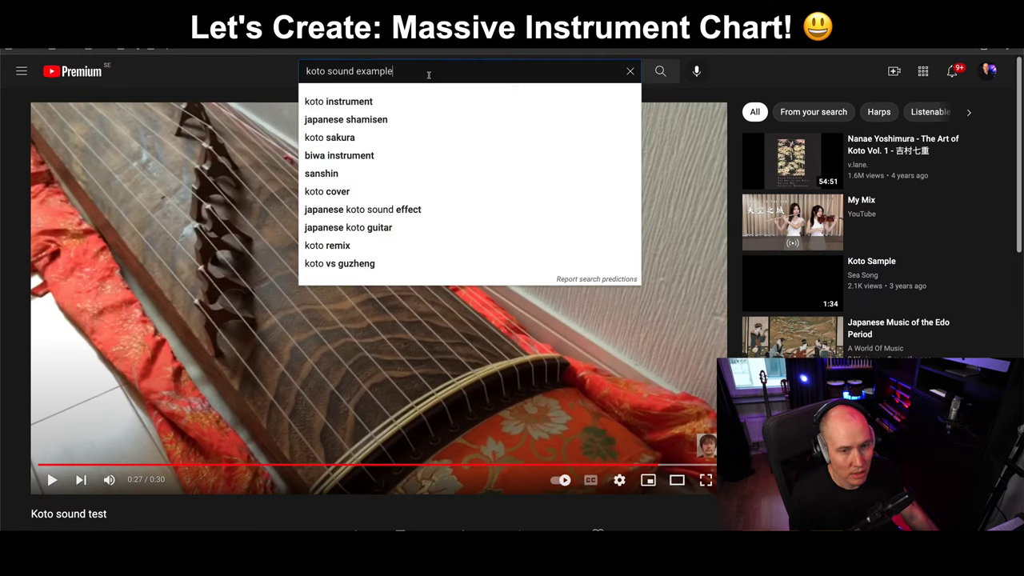
left_click(237, 74)
double_click(320, 73)
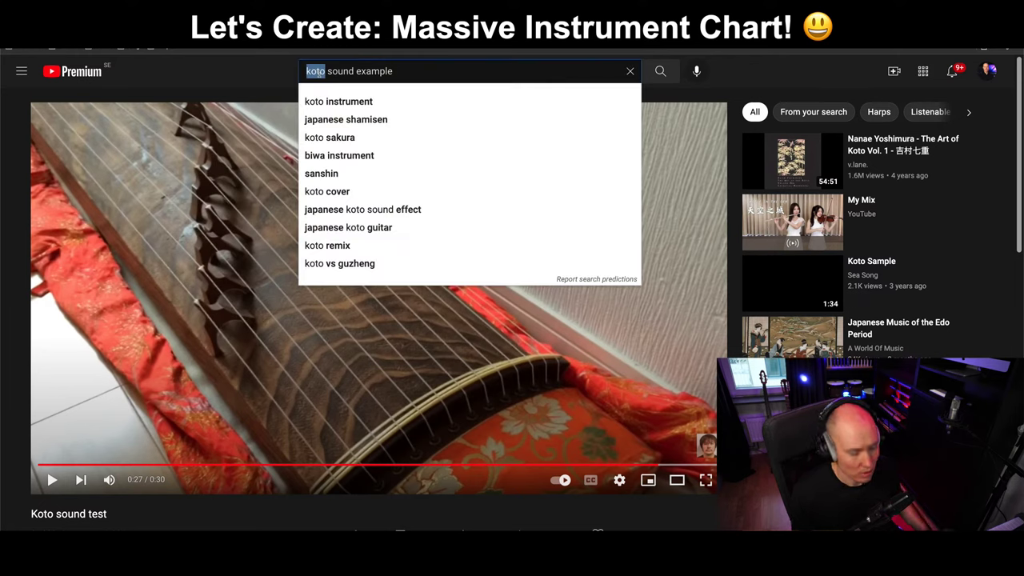
type("Guzheng")
key("Return")
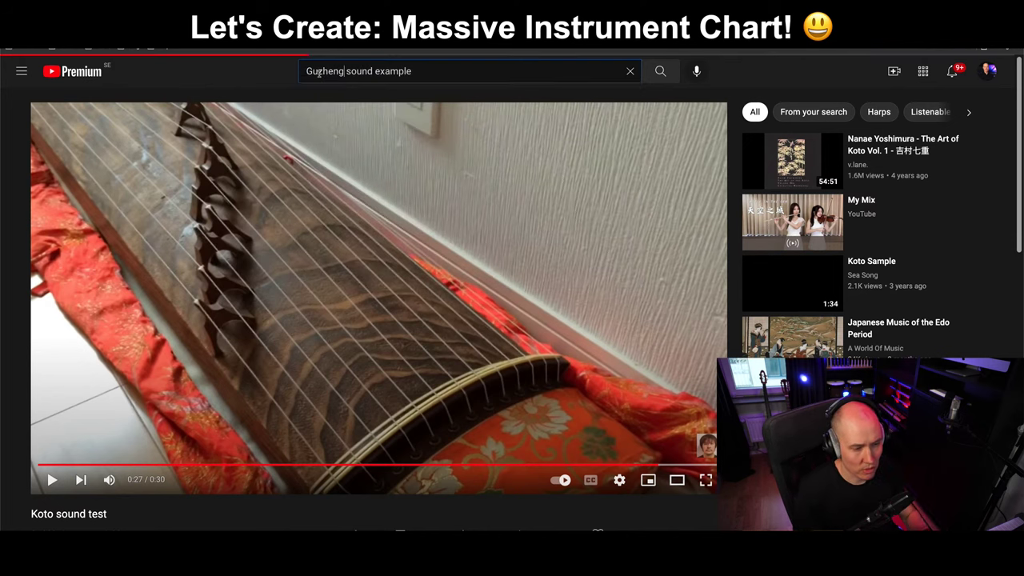
Open the video Guzheng: "Spring River Flower Moon Night", skip ahead, pause at about 3:01, and copy the word Guzheng from its title.
mouse_move(480, 152)
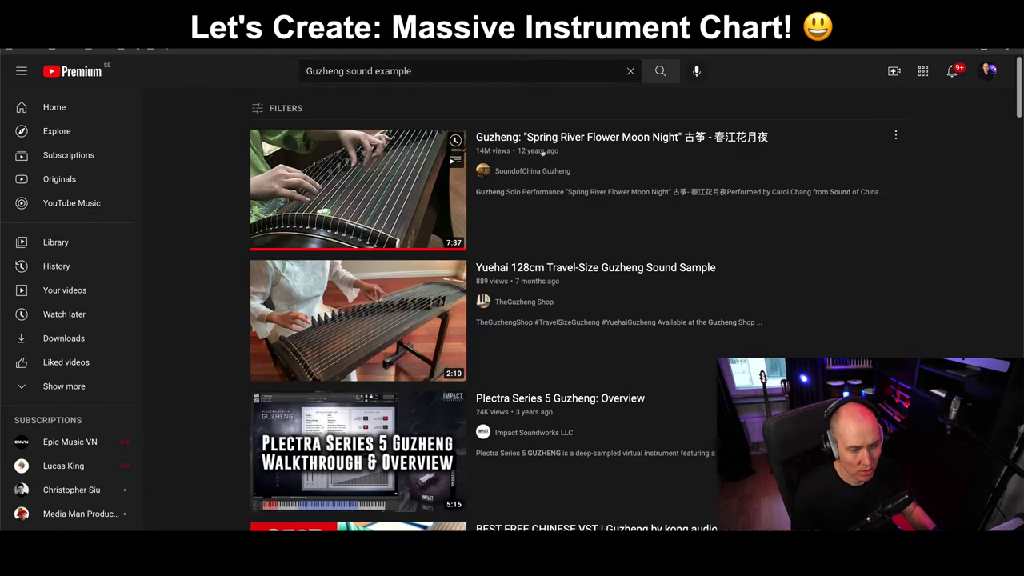
left_click(555, 144)
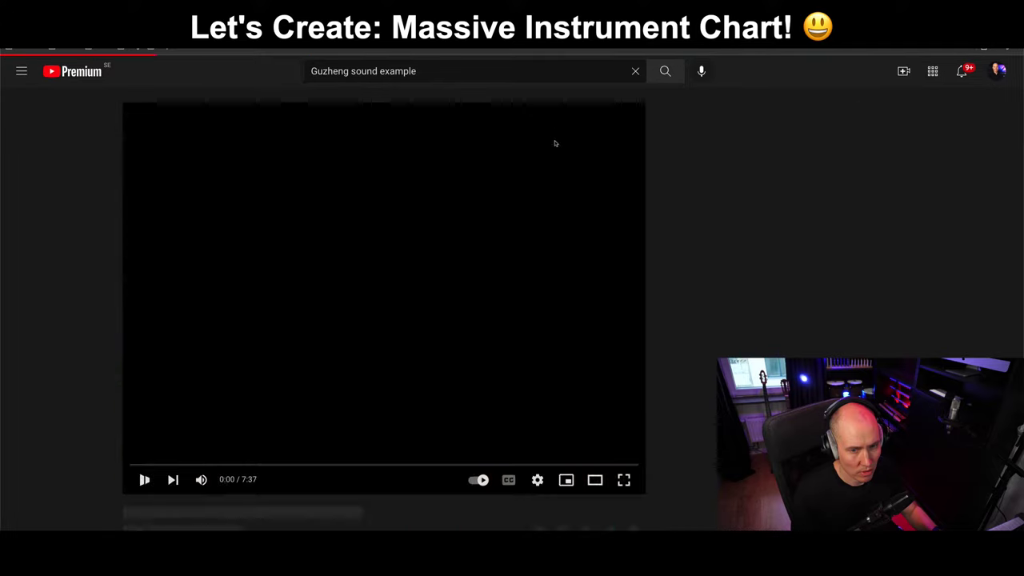
left_click(321, 466)
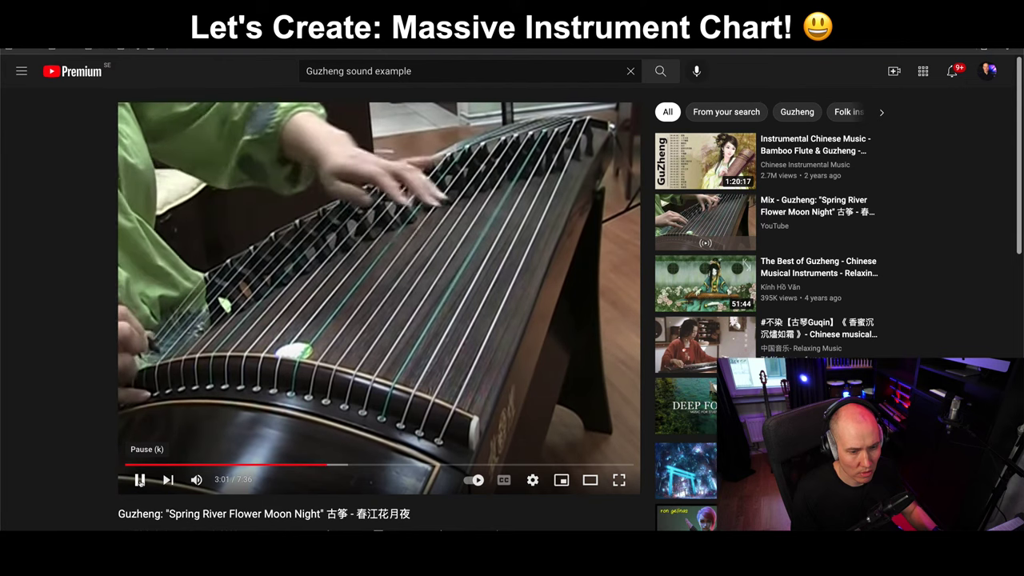
left_click(139, 480)
double_click(139, 514)
key("super+c")
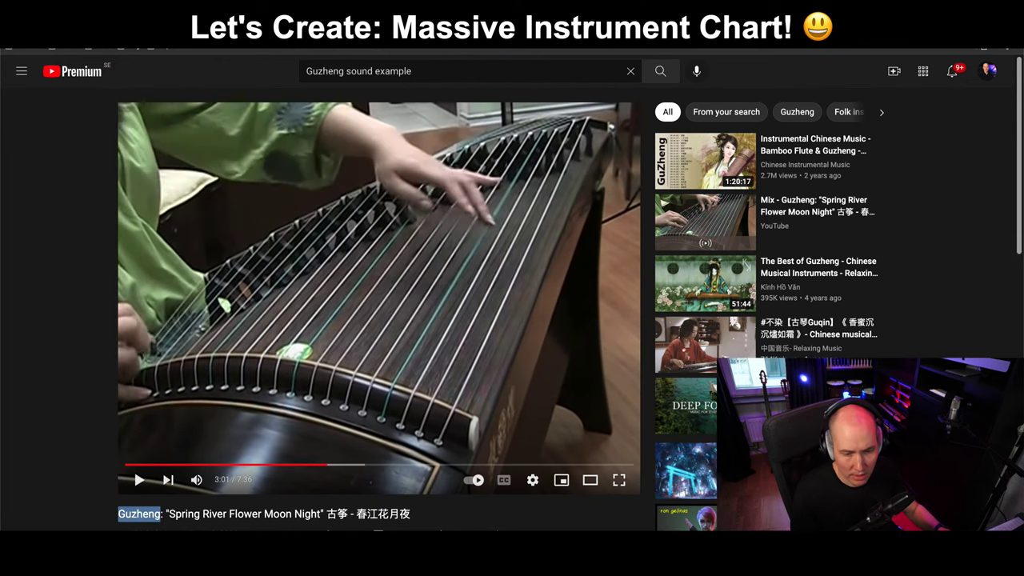
Switch to Notes and review the FRETS, FRETLESS and PLUCKED lists, comparing how the string instruments are categorized.
key("super+Tab")
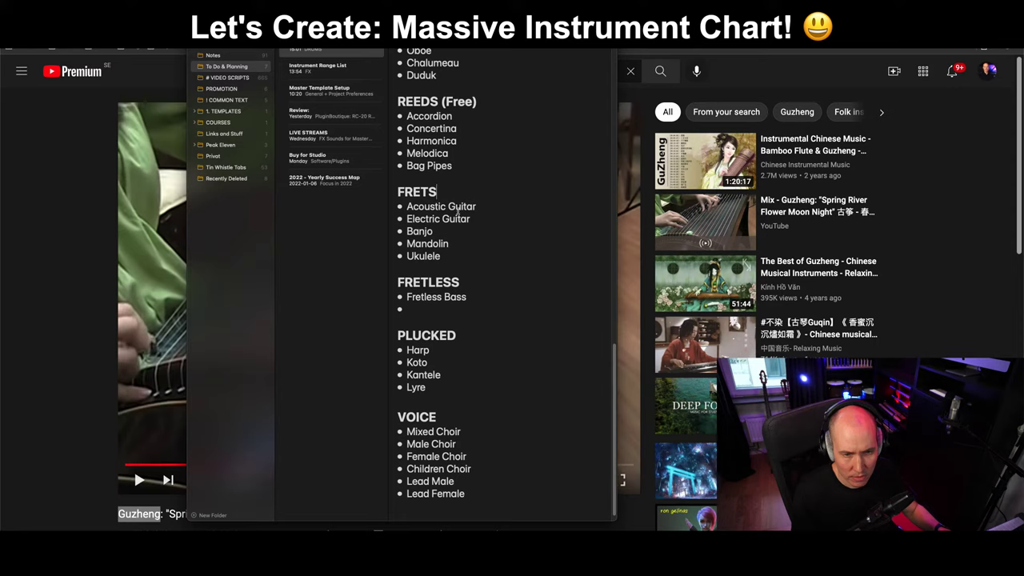
left_click(439, 358)
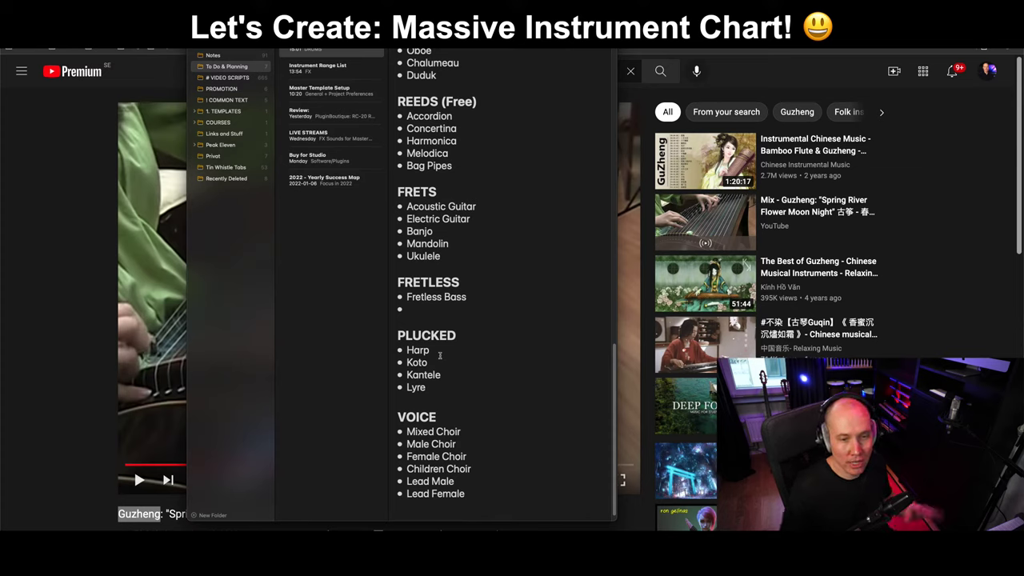
left_click(440, 308)
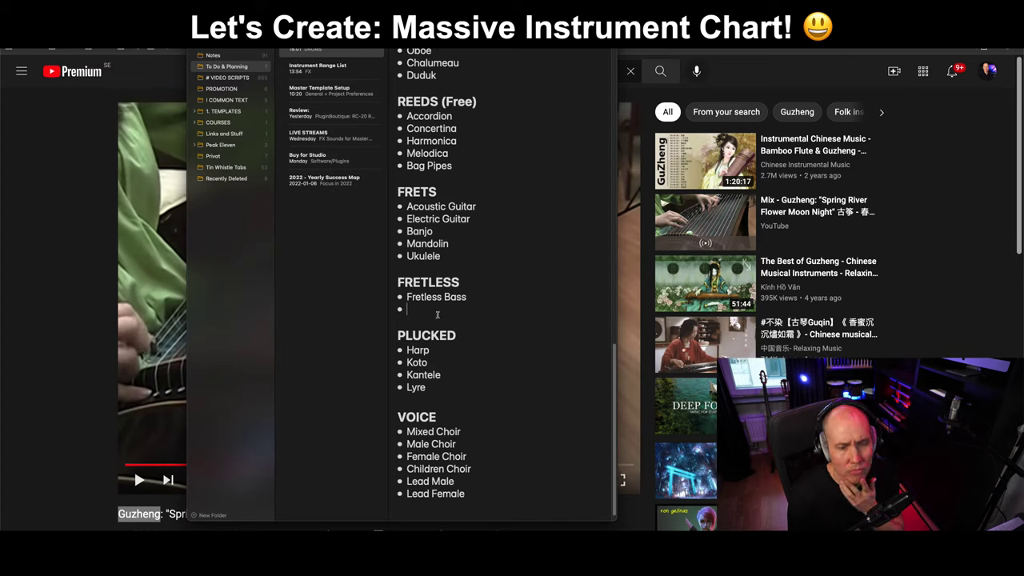
scroll(558, 308, "up", 2)
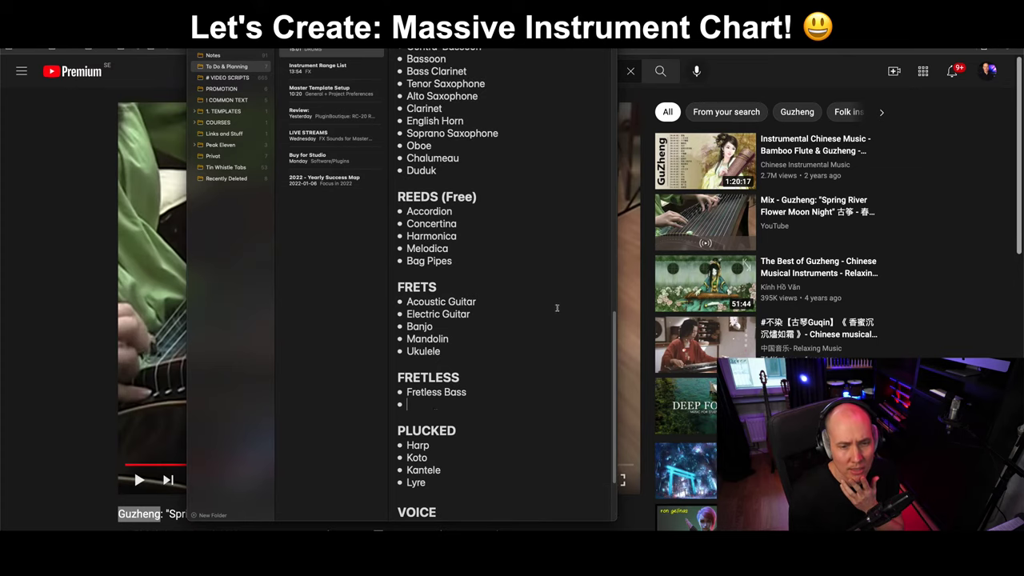
left_click_drag(613, 353, 607, 460)
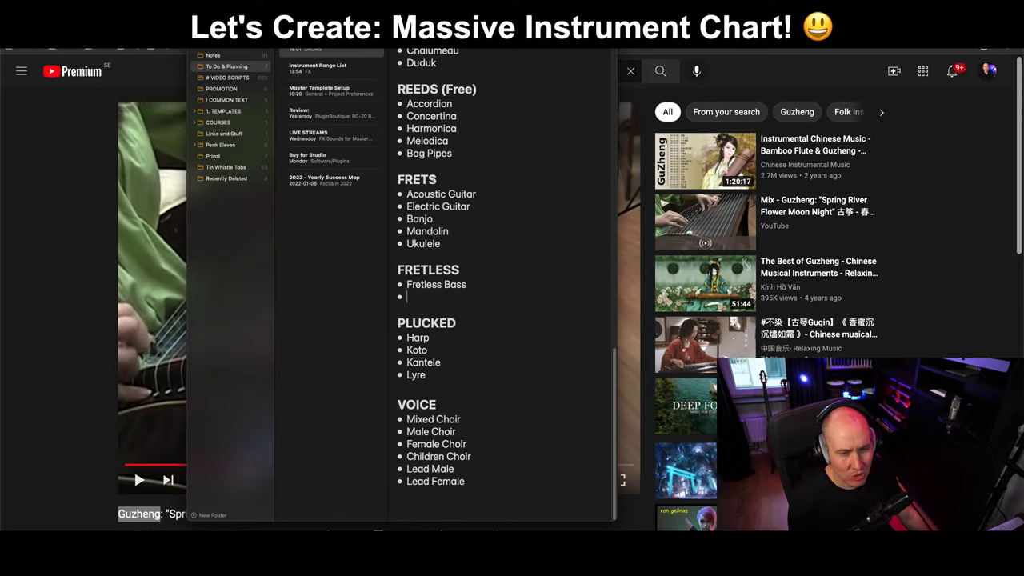
left_click_drag(437, 179, 397, 180)
left_click(434, 208)
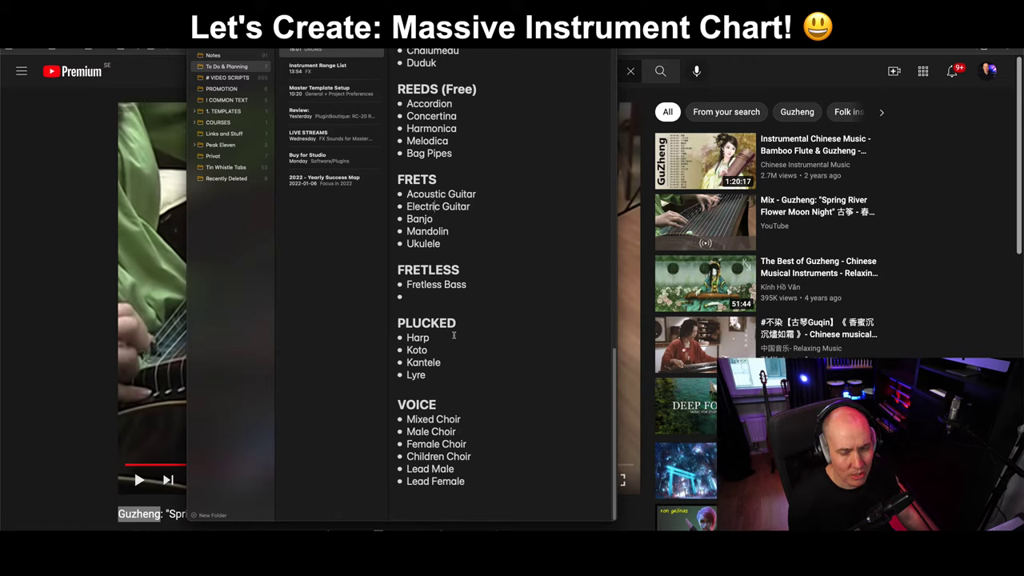
Delete the FRETLESS heading together with its Fretless Bass entry and the empty bullet below it.
left_click_drag(456, 323, 395, 273)
left_click(398, 323)
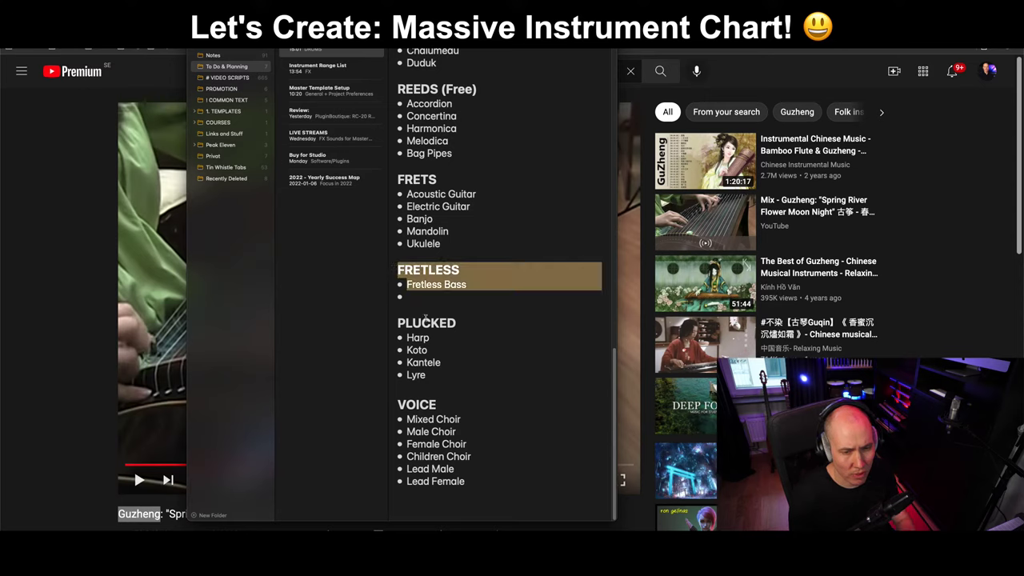
key("BackSpace")
key("BackSpace")
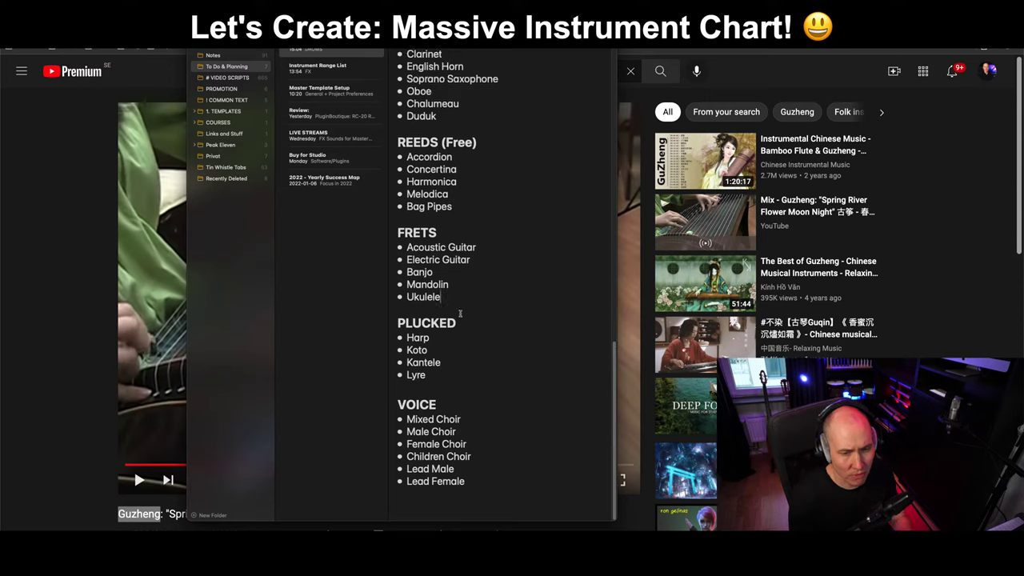
Paste the copied word Guzheng as a new bulleted entry below Koto in the PLUCKED list.
left_click(440, 358)
key("Return")
key("super+v")
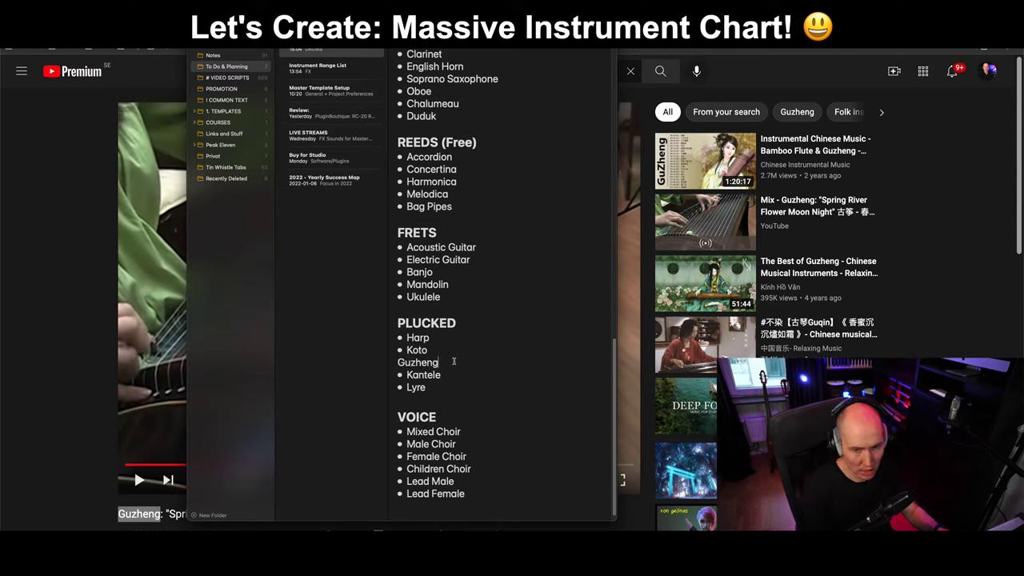
left_click(398, 364)
type("-")
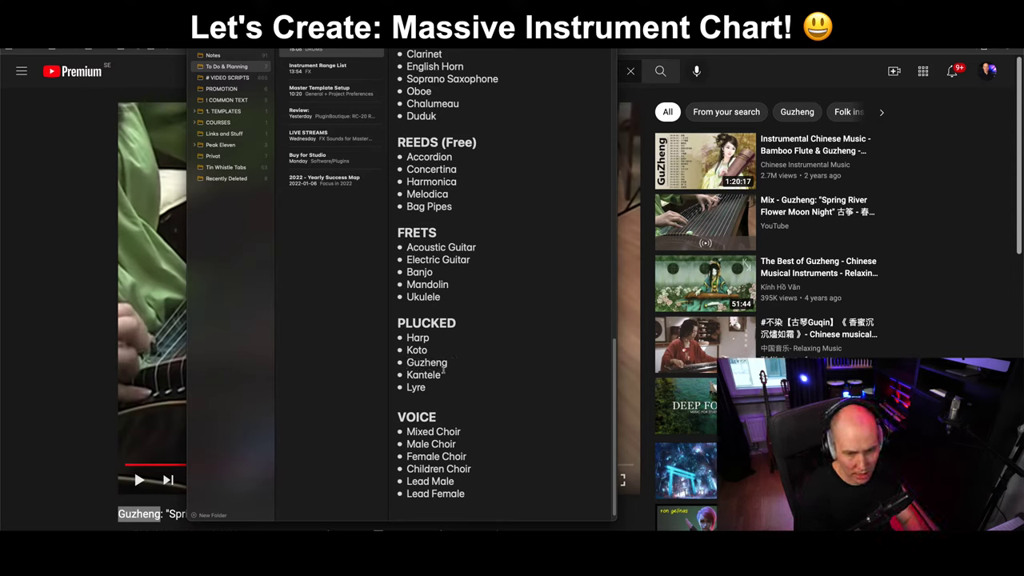
Add Zither and Guqin as new bullets below Guzheng in the PLUCKED list.
left_click(463, 365)
key("Return")
type("Zither")
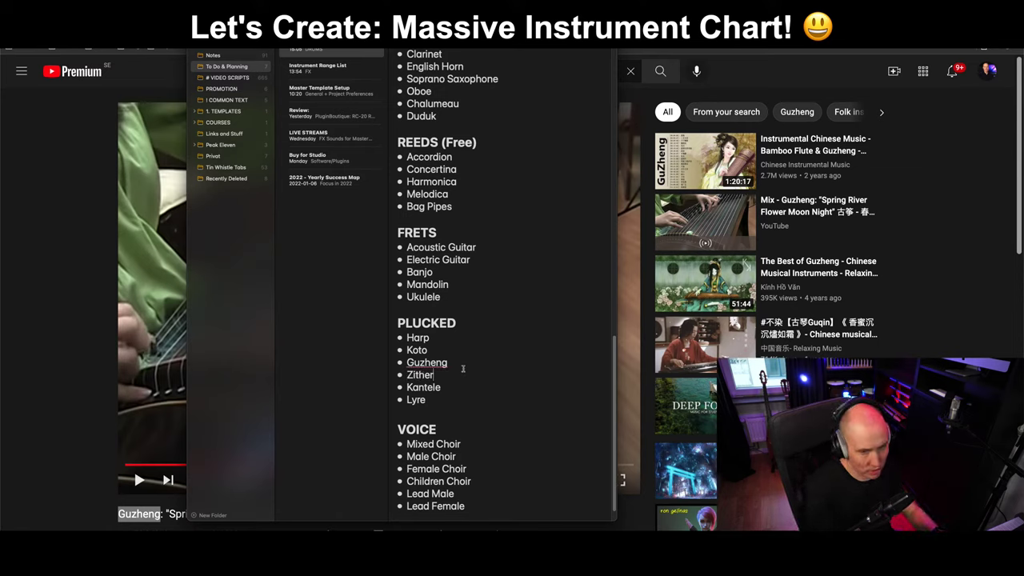
key("Return")
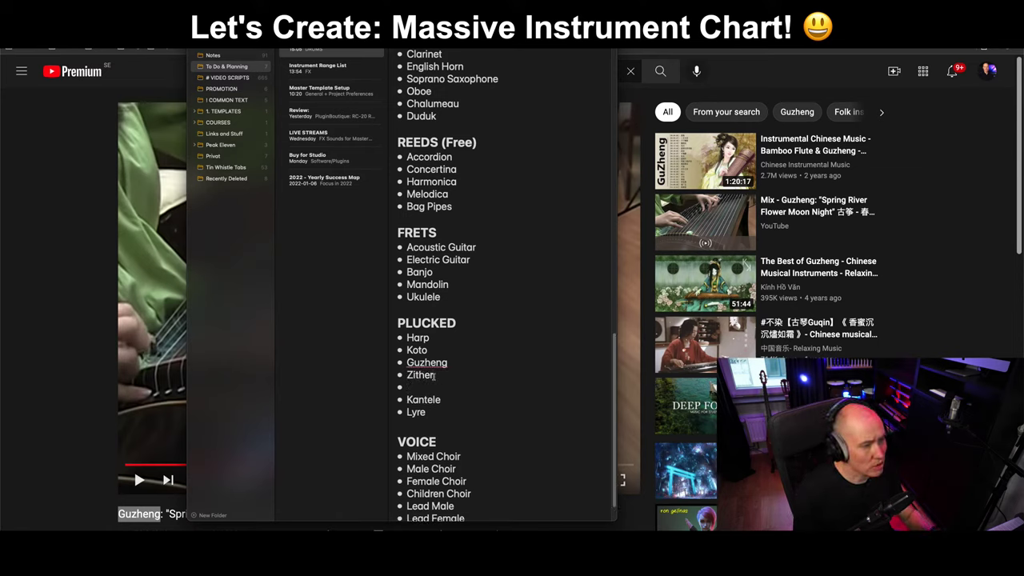
type("Guqin")
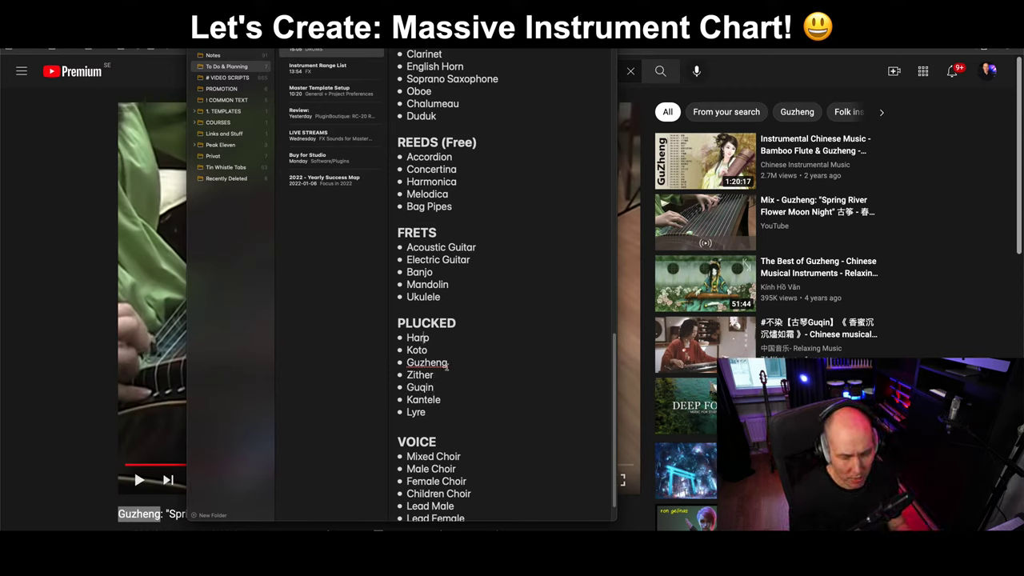
Review the whole INSTRUMENT CATEGORIES note from DRUMS to VOICE, checking especially which instruments belong under FRETS and PLUCKED.
scroll(447, 366, "up", 2)
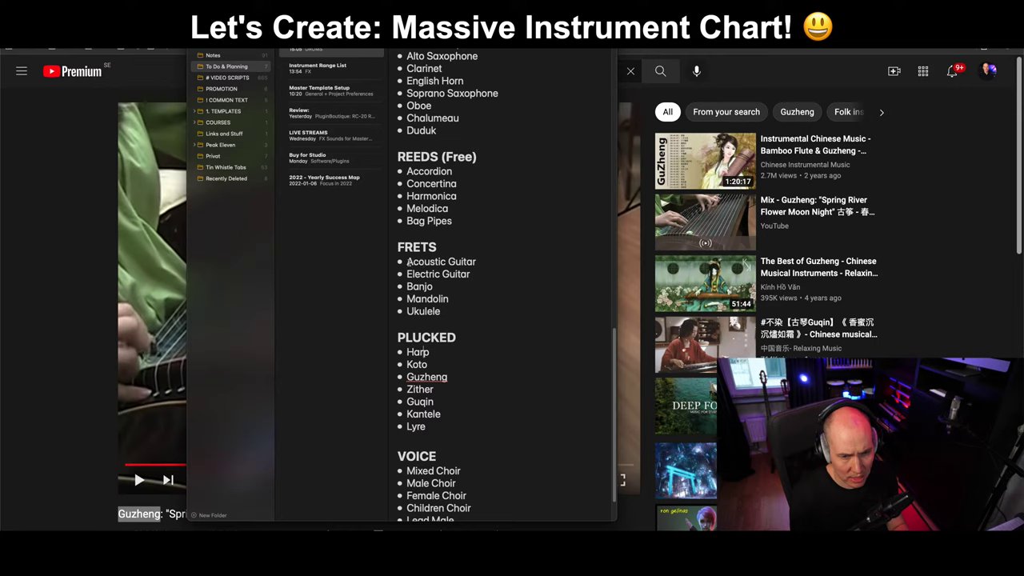
left_click_drag(406, 262, 448, 317)
left_click(411, 310)
left_click(467, 335)
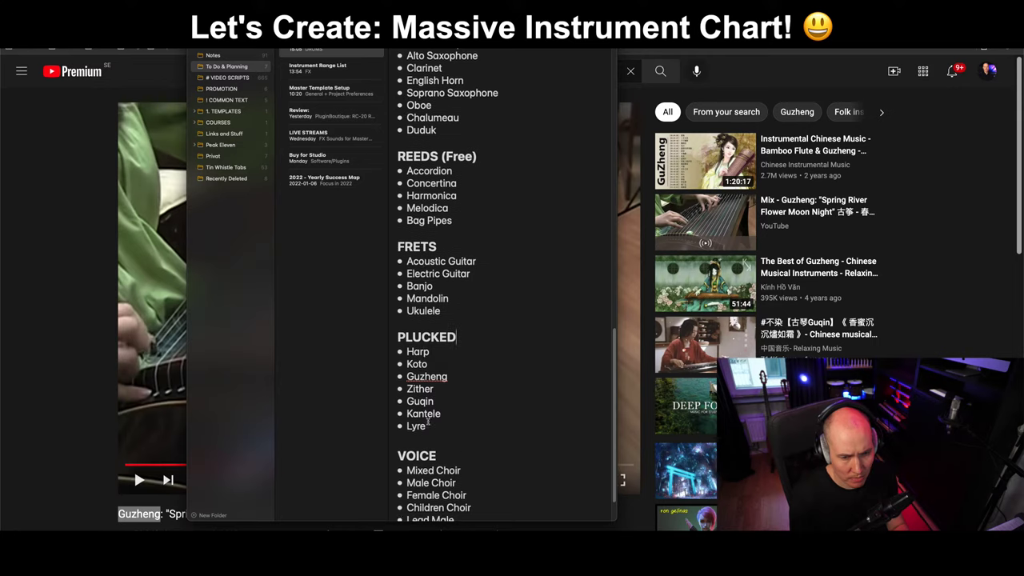
scroll(430, 425, "down", 3)
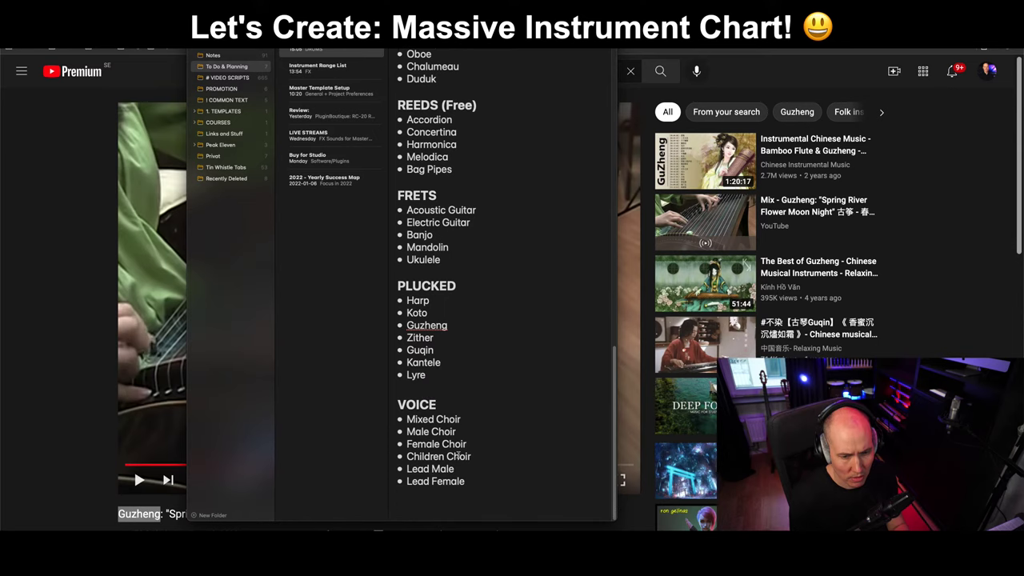
scroll(614, 396, "up", 20)
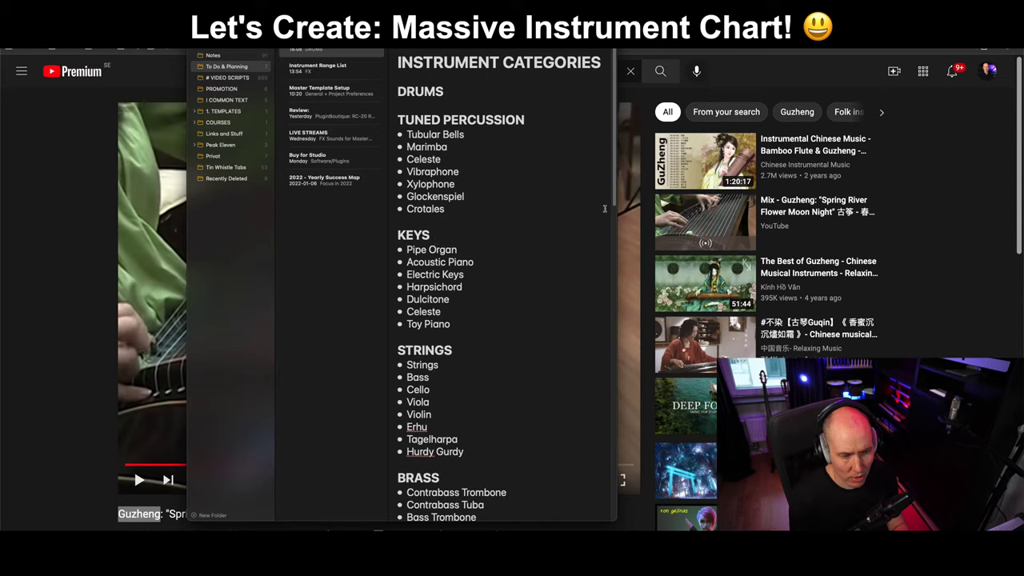
left_click_drag(616, 192, 614, 517)
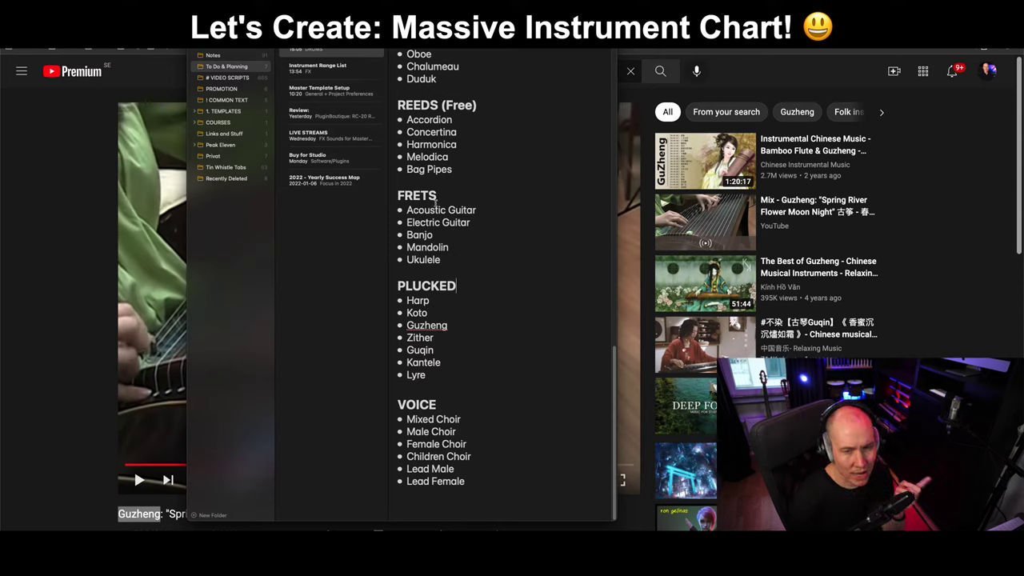
left_click_drag(437, 197, 397, 196)
left_click(398, 196)
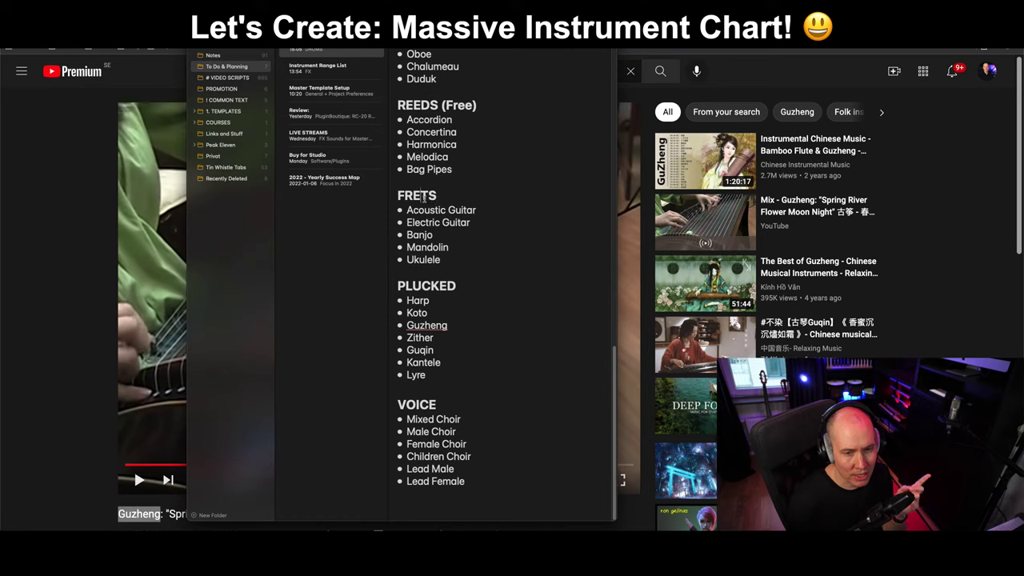
double_click(395, 195)
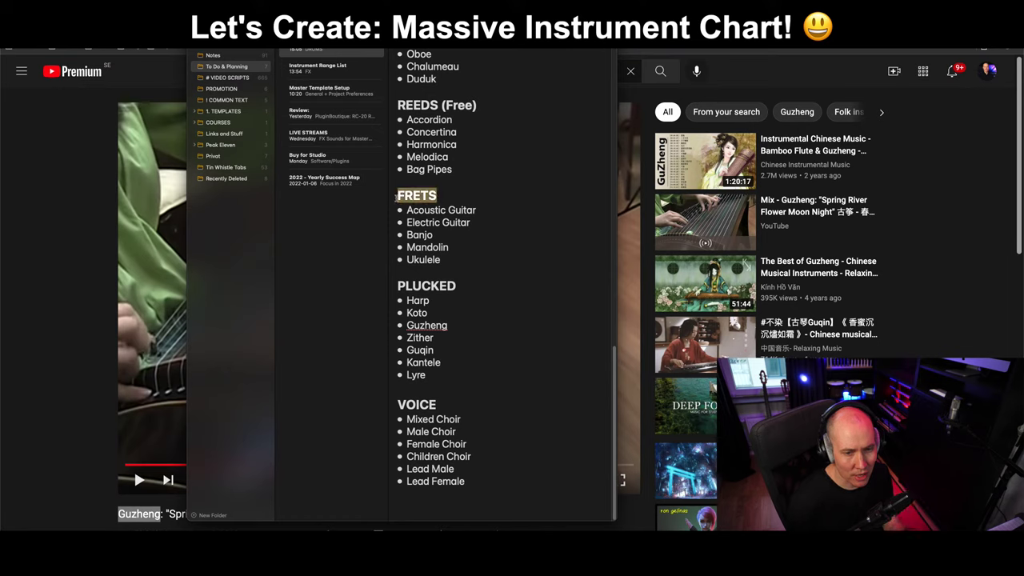
left_click(437, 227)
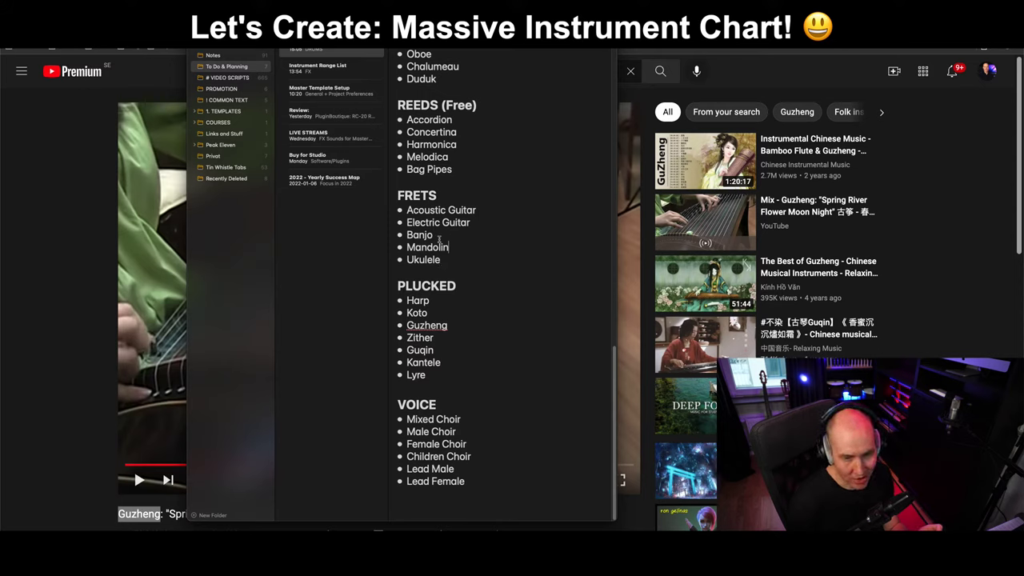
mouse_move(422, 210)
left_mouse_down()
mouse_move(449, 264)
mouse_move(411, 210)
left_mouse_up()
left_click(449, 264)
left_click(411, 216)
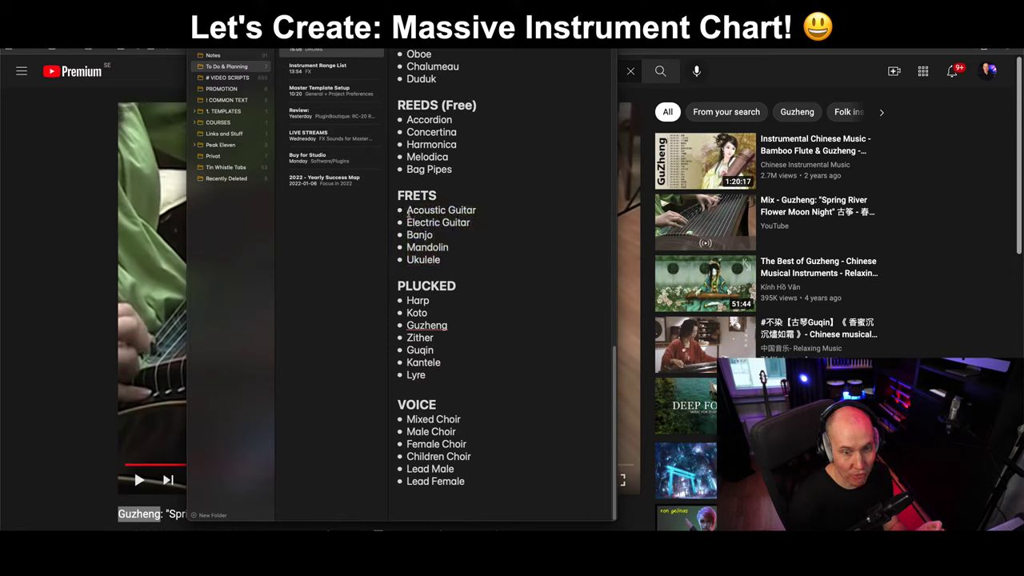
left_click(457, 253)
key("Return")
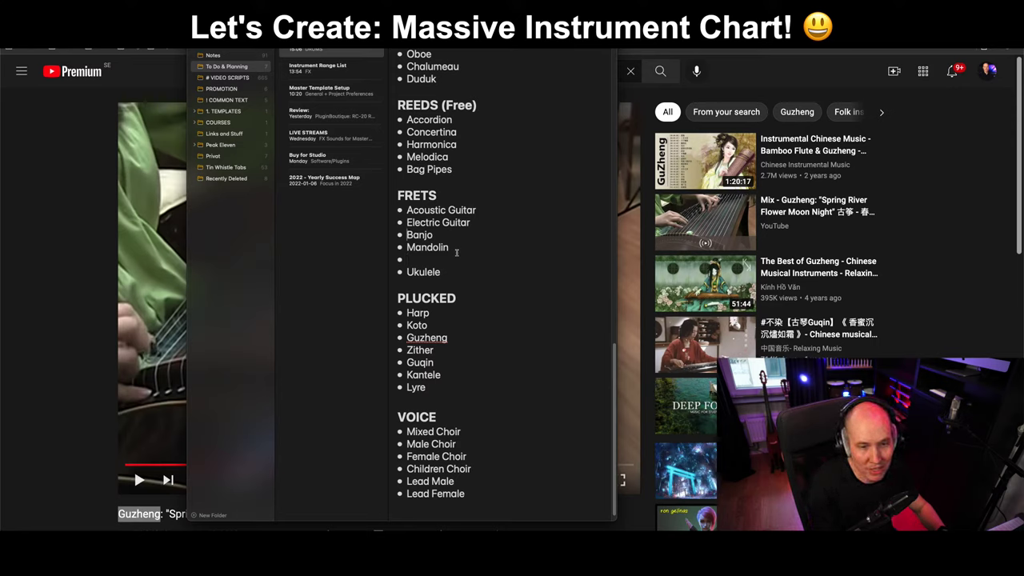
key("Return")
type("Oud")
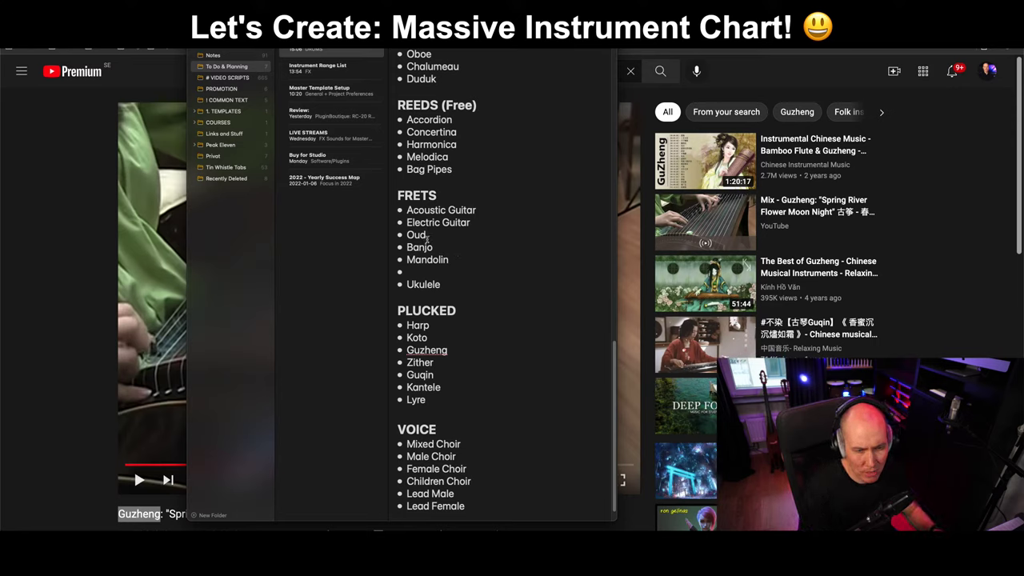
left_click_drag(429, 237, 405, 237)
key("BackSpace")
key("BackSpace")
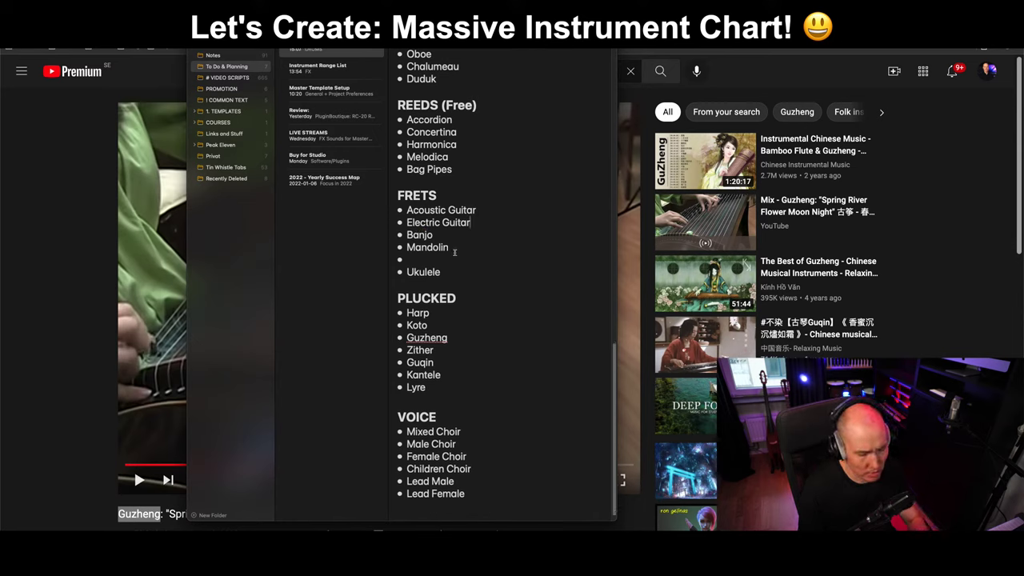
left_click(429, 260)
key("Delete")
Add Oud and Saz as new bullets below Ukulele at the end of the FRETS list.
left_click(445, 261)
key("Return")
type("Oud")
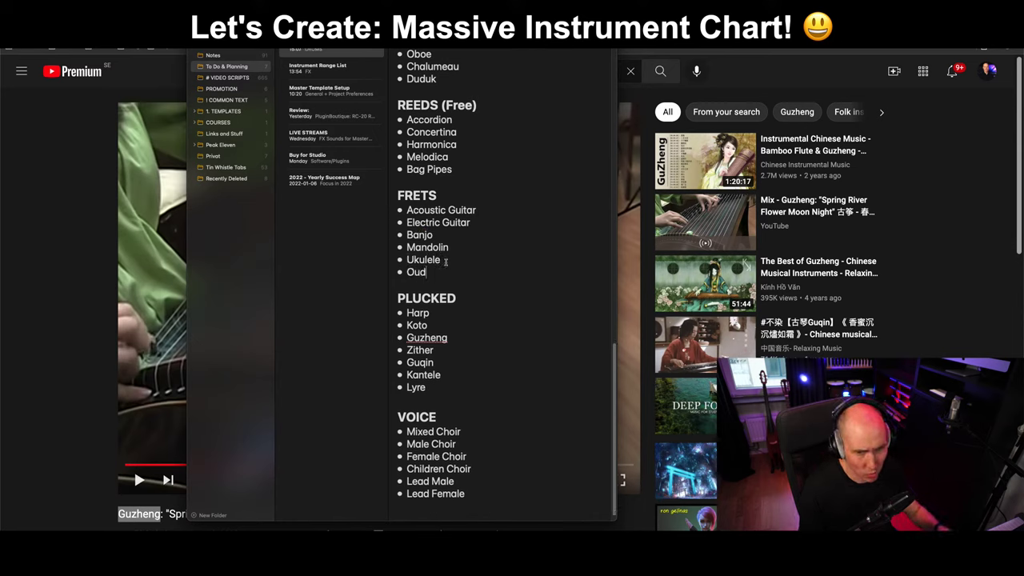
key("Return")
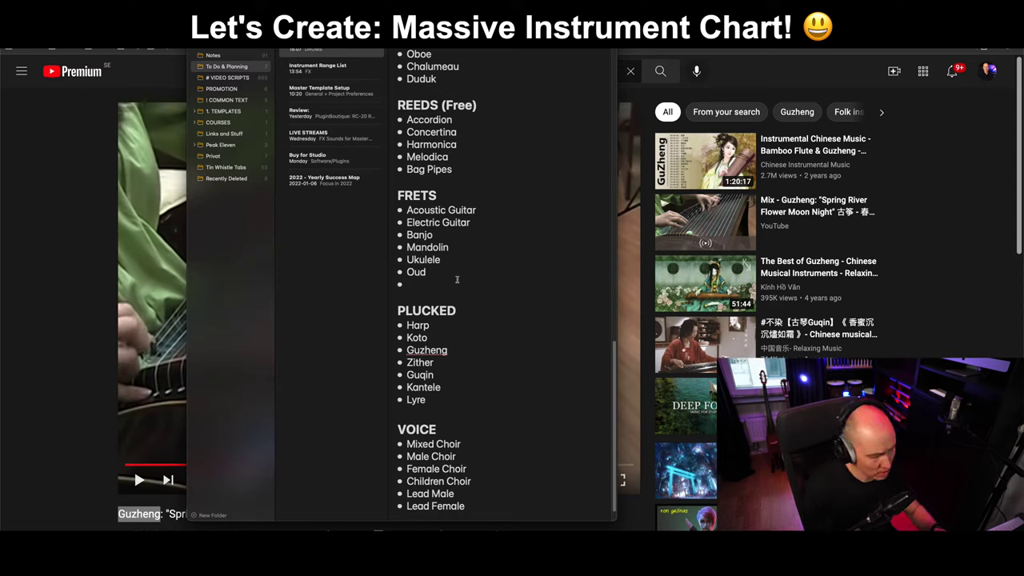
type("Saz")
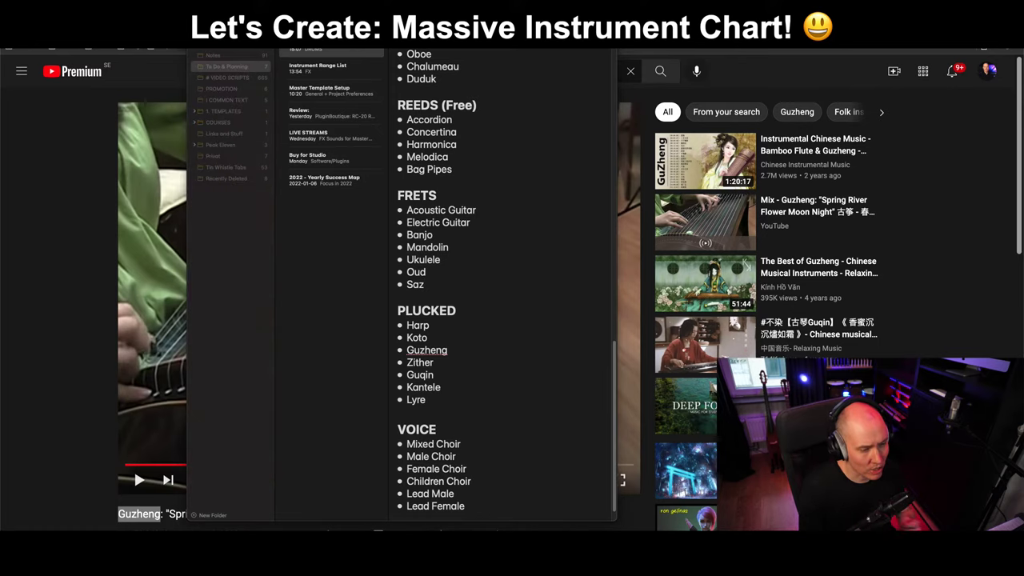
Switch to YouTube and search for Psaltry sound example.
left_click(874, 70)
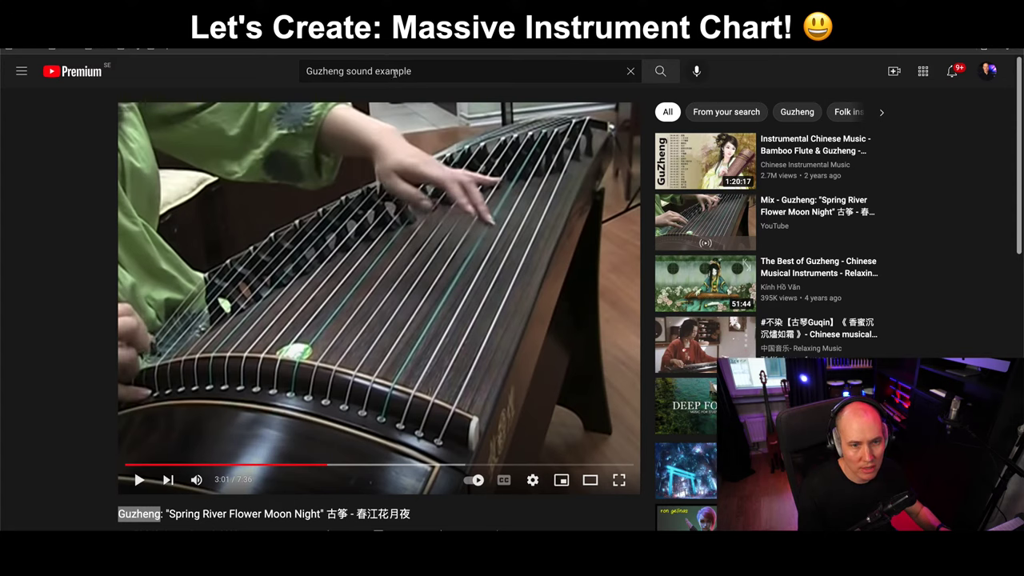
left_click(350, 72)
double_click(325, 71)
type("Psaltry")
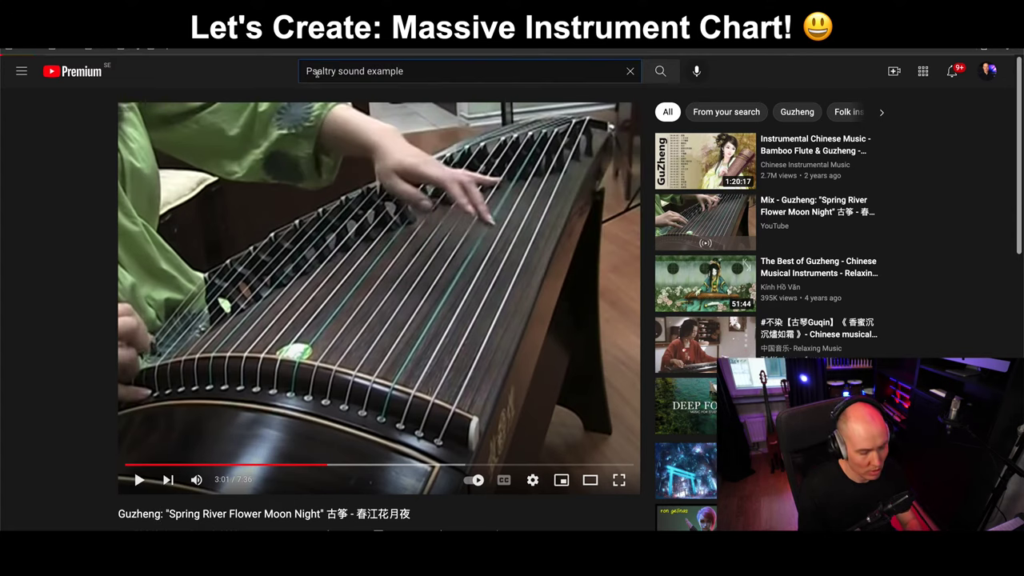
key("Return")
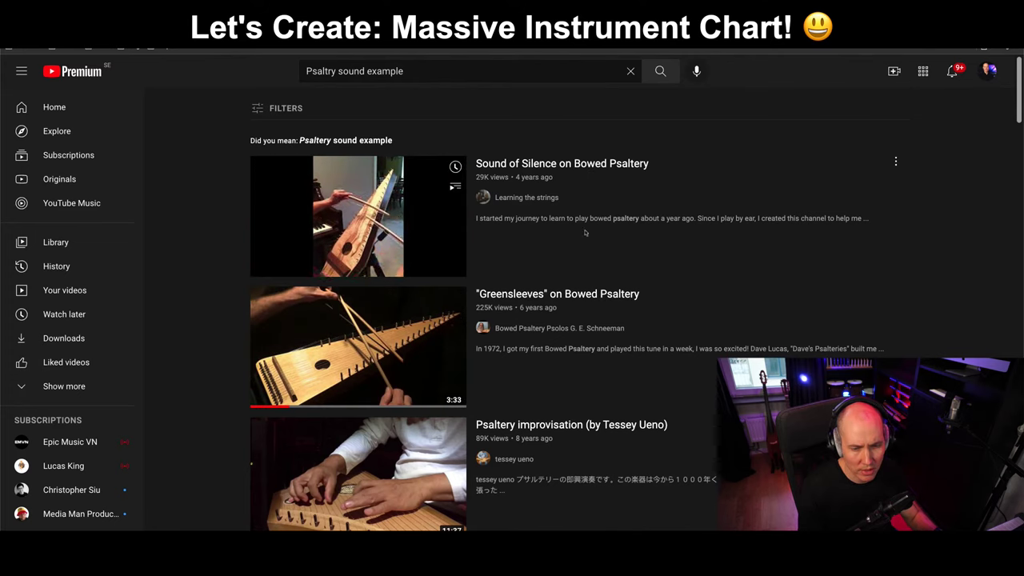
Open the Psaltery improvisation video from the results, skip ahead to 2:56, and pause it shortly after.
left_click(325, 437)
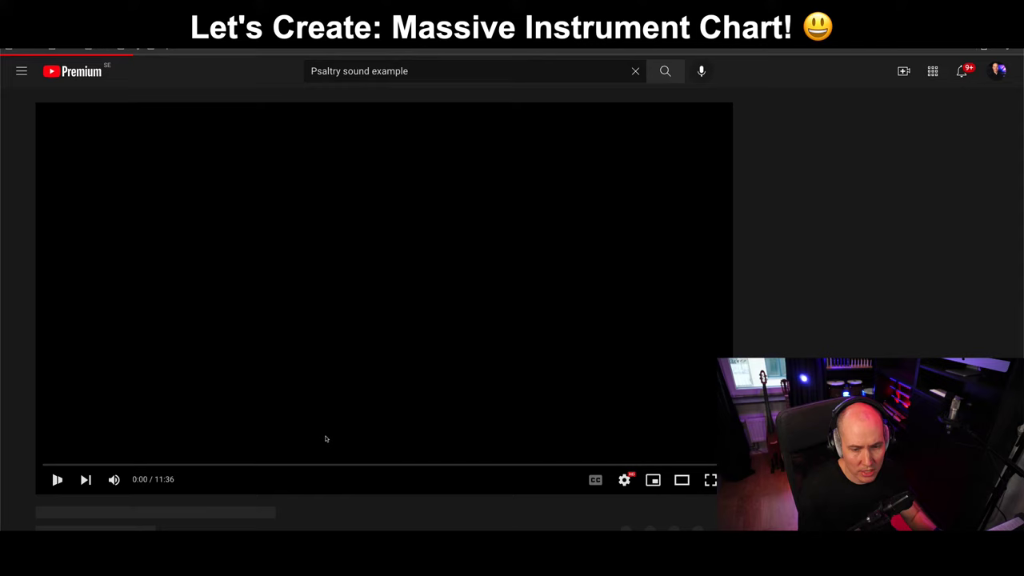
left_click(210, 465)
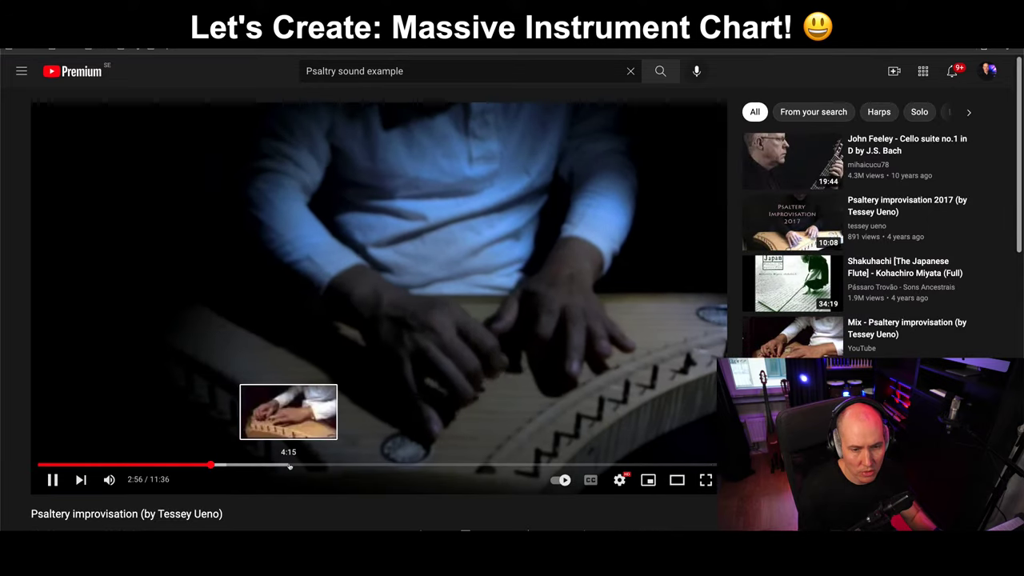
left_click(52, 479)
Search YouTube for kantele sound example.
left_click(316, 73)
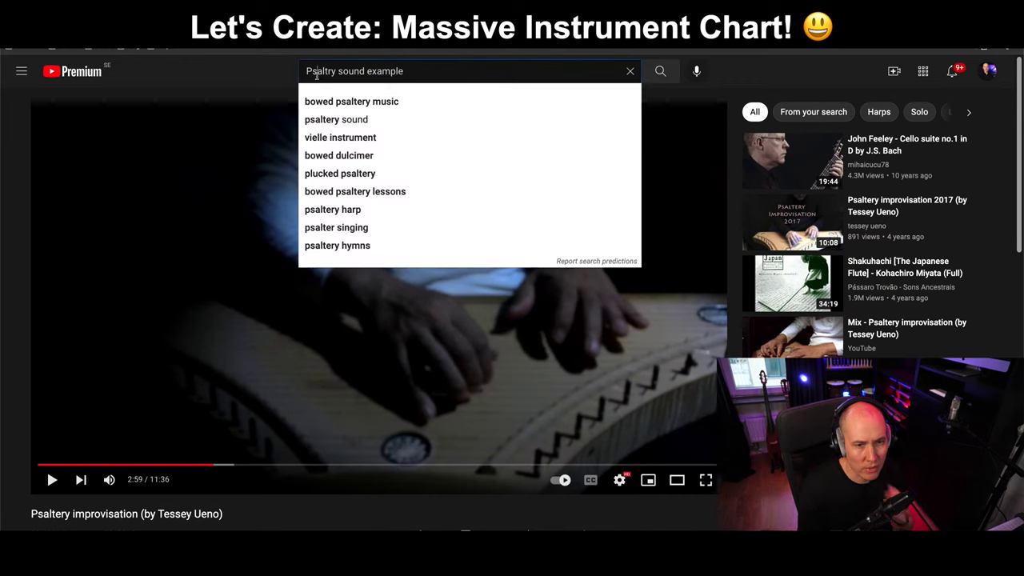
double_click(317, 72)
type("kan")
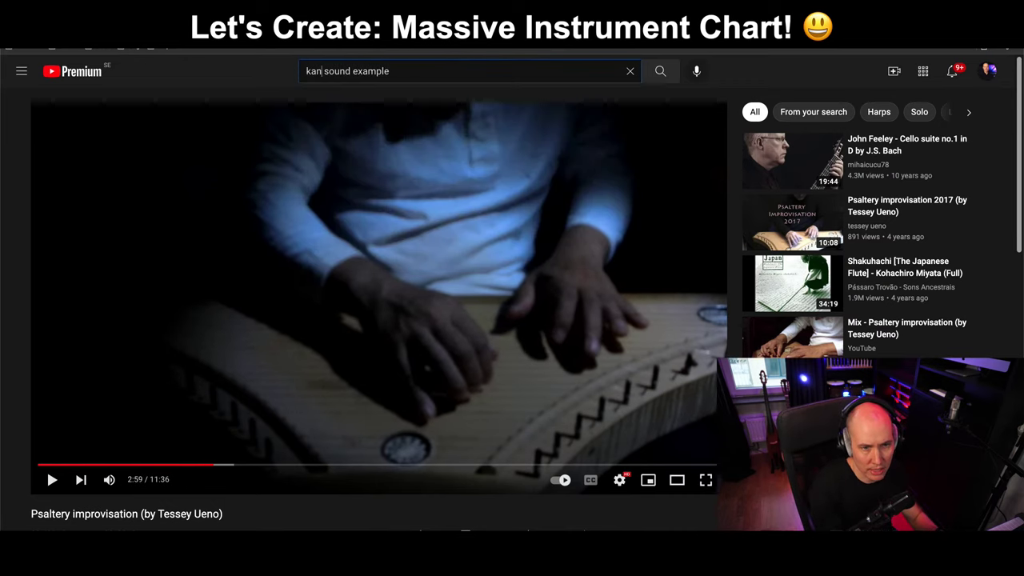
key("BackSpace")
type("nt")
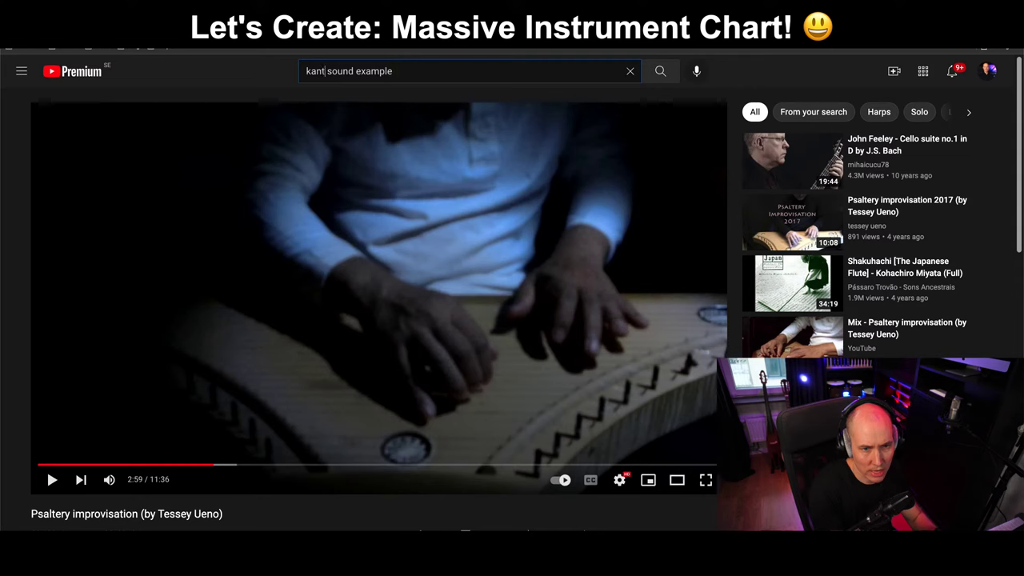
type("ele")
key("Return")
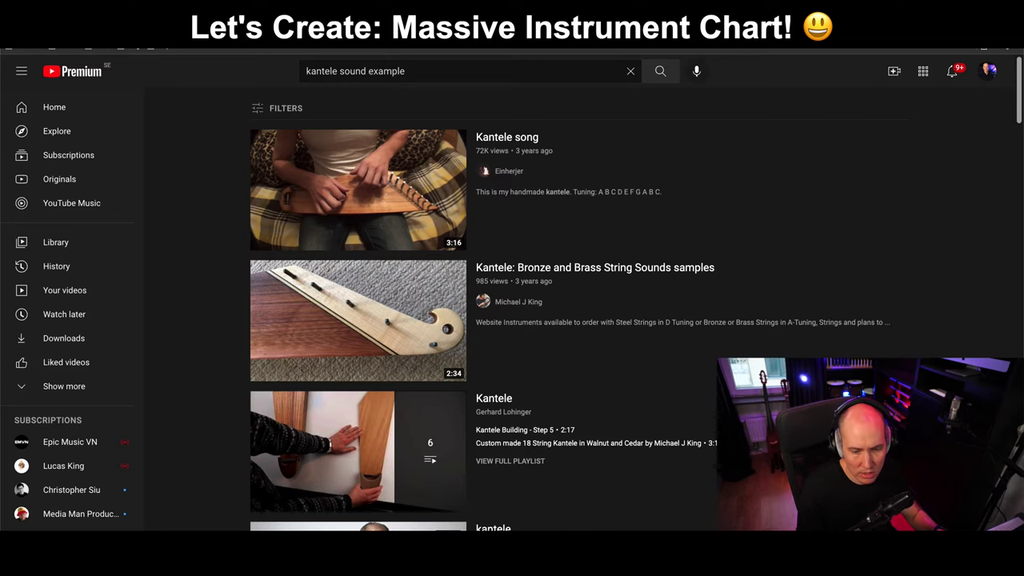
Switch to Notes and add Psaltry as a bulleted entry below Kantele in the PLUCKED list.
key("super+Tab")
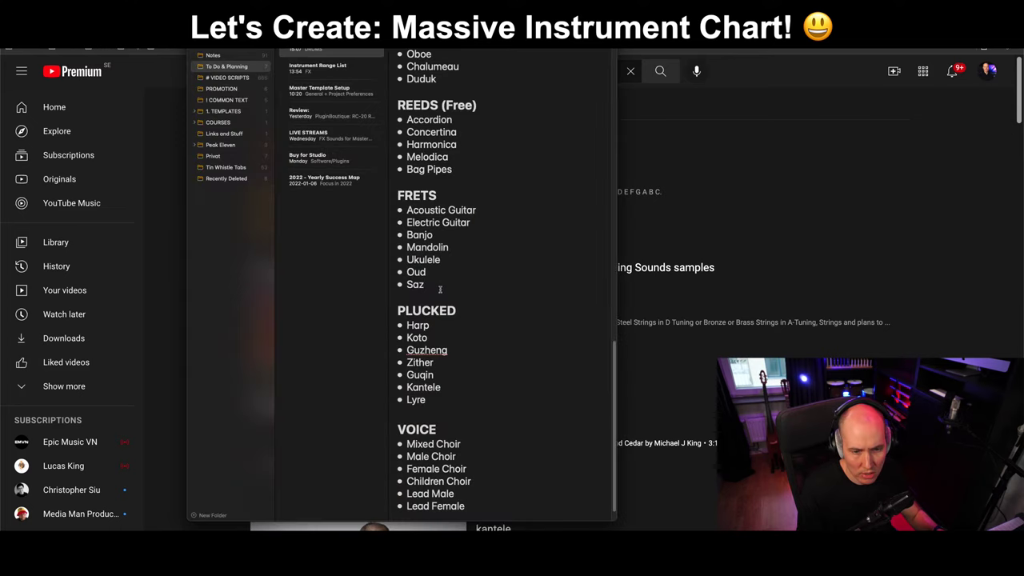
left_click(451, 387)
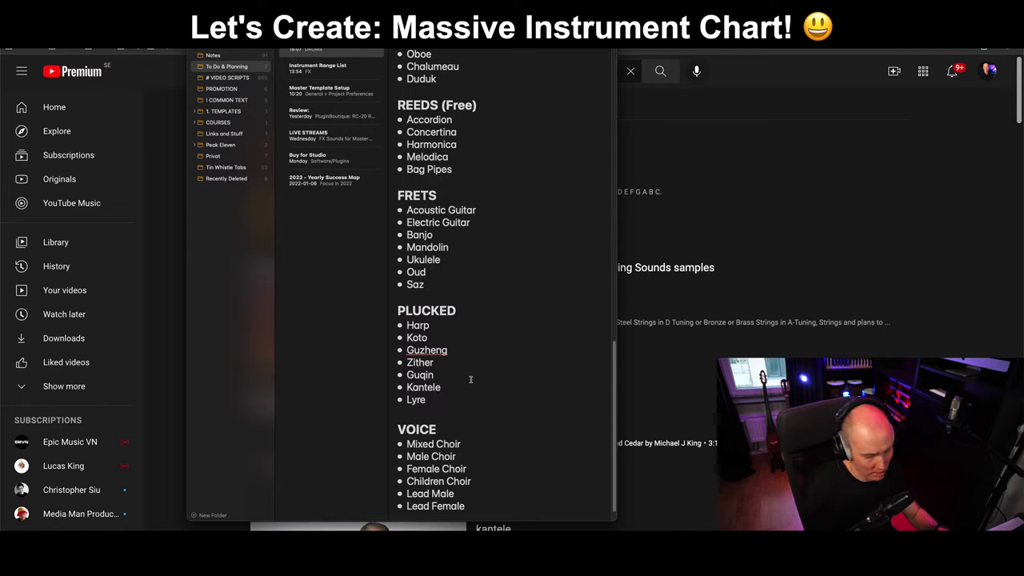
key("Return")
type("Psaltry")
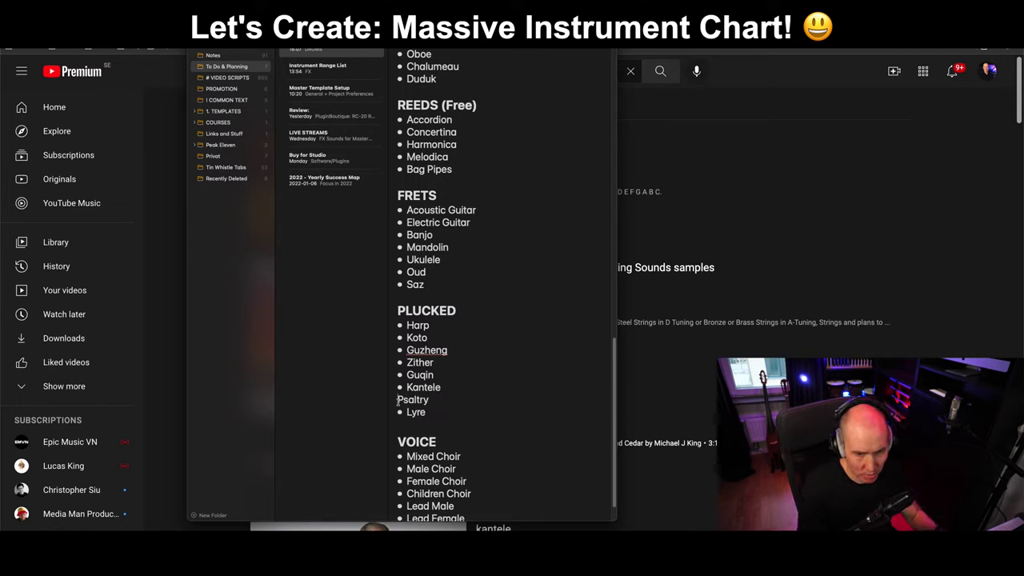
key("super+shift+7")
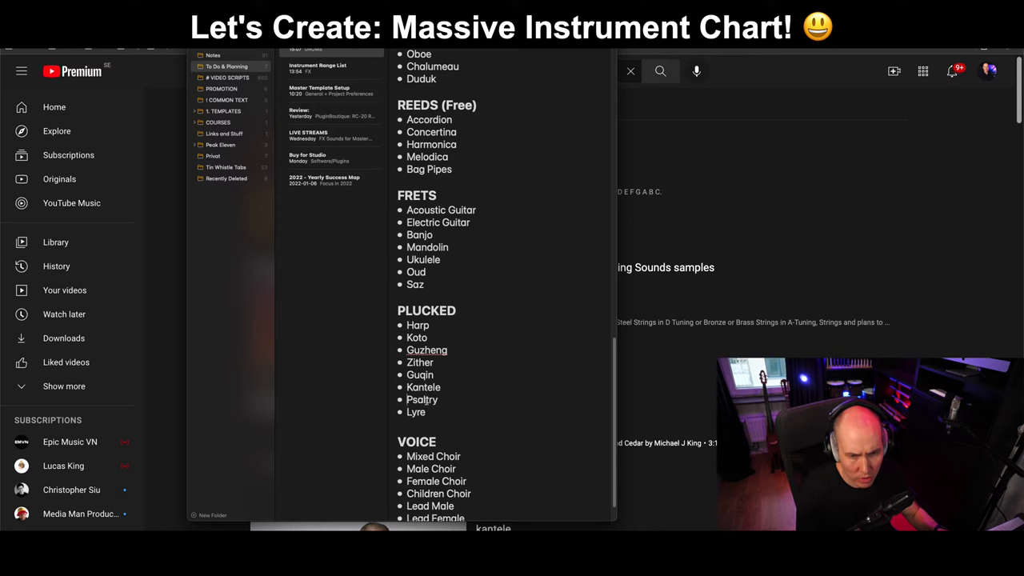
Switch to YouTube and search for Psaltry sound example to check the instrument's spelling.
key("super+Tab")
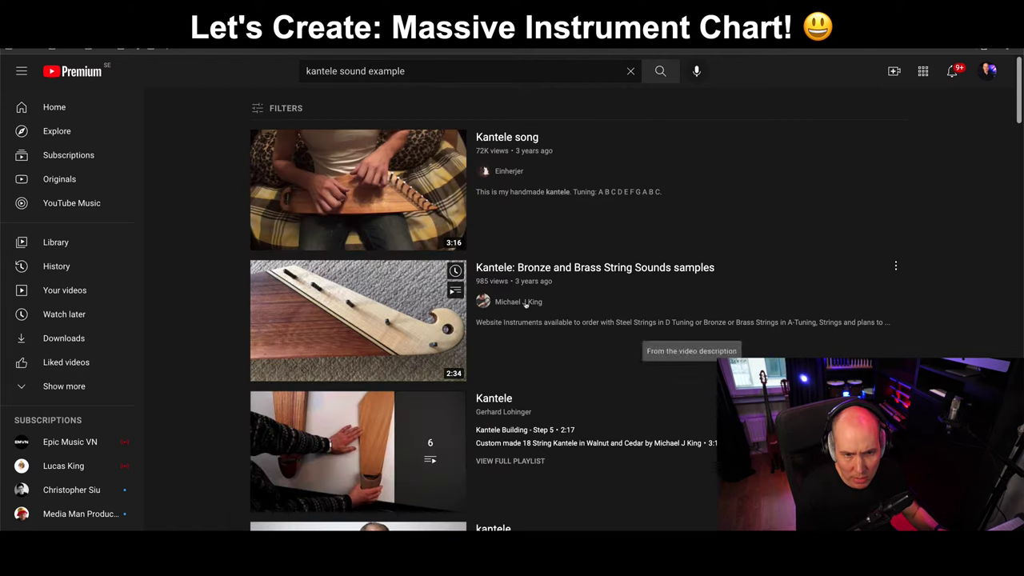
double_click(311, 73)
type("Psaltry")
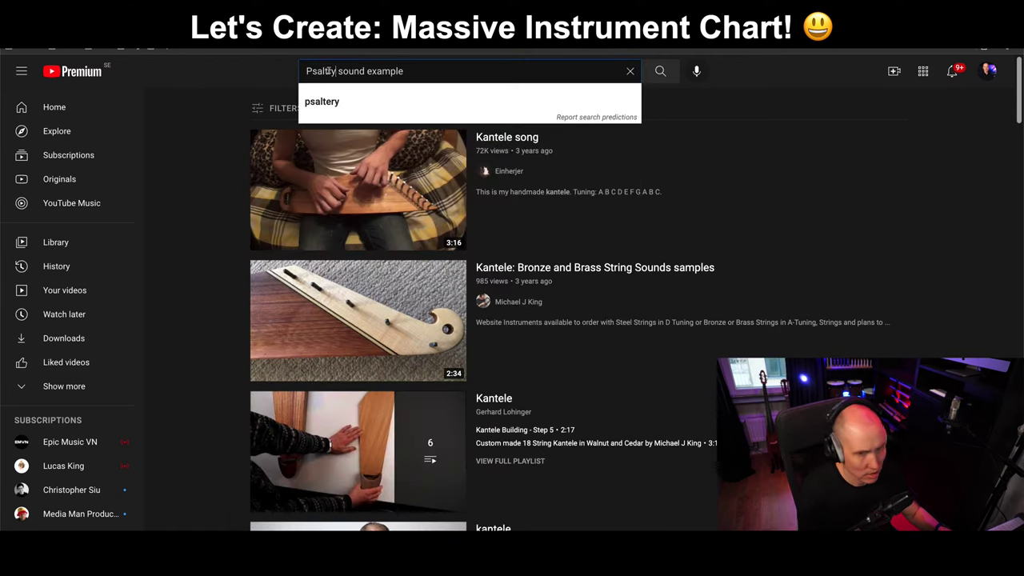
key("Return")
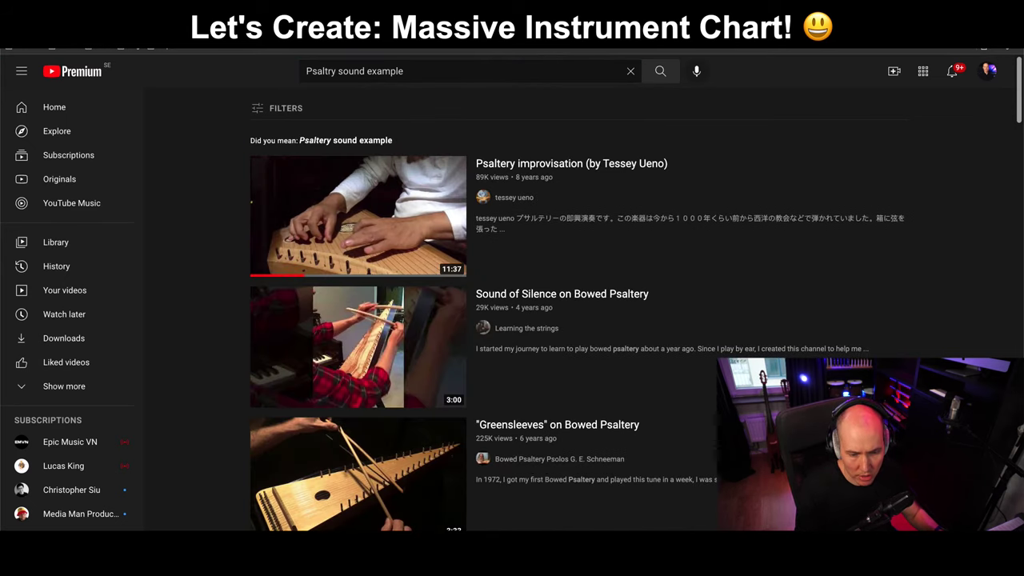
Switch to Notes and correct the Psaltry entry in the PLUCKED list to Psaltery.
key("super+Tab")
left_click(428, 400)
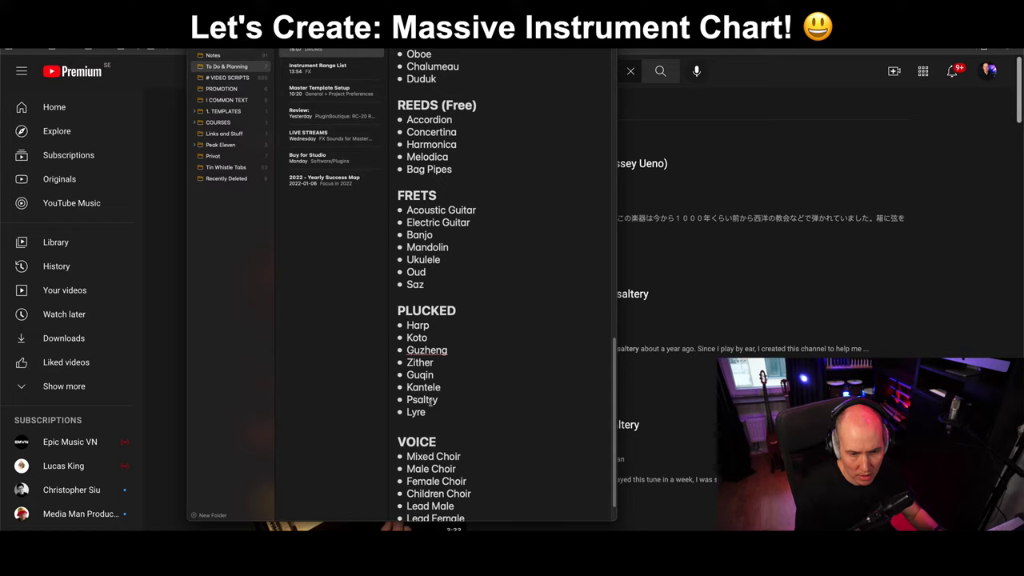
type("e")
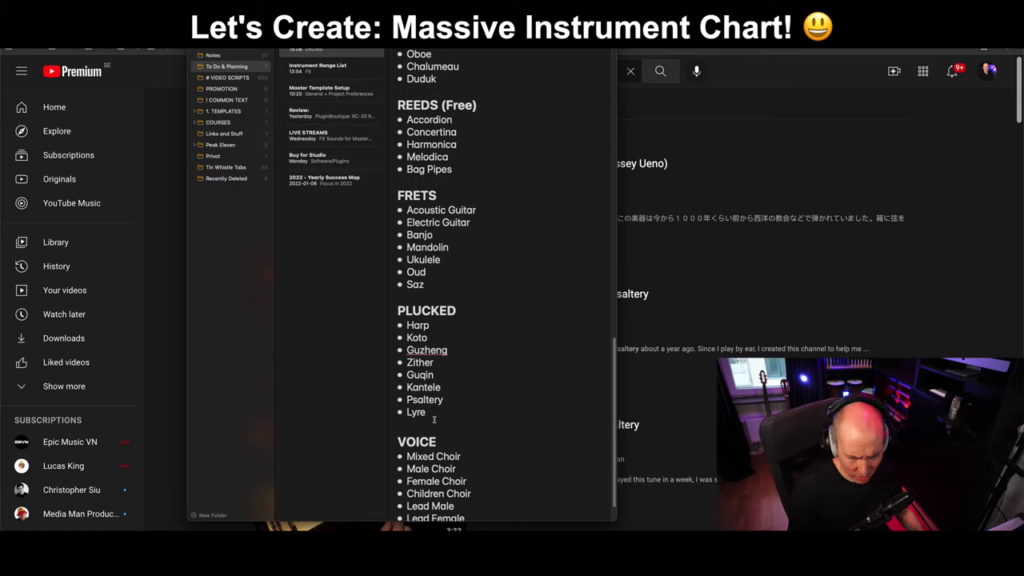
left_click(436, 416)
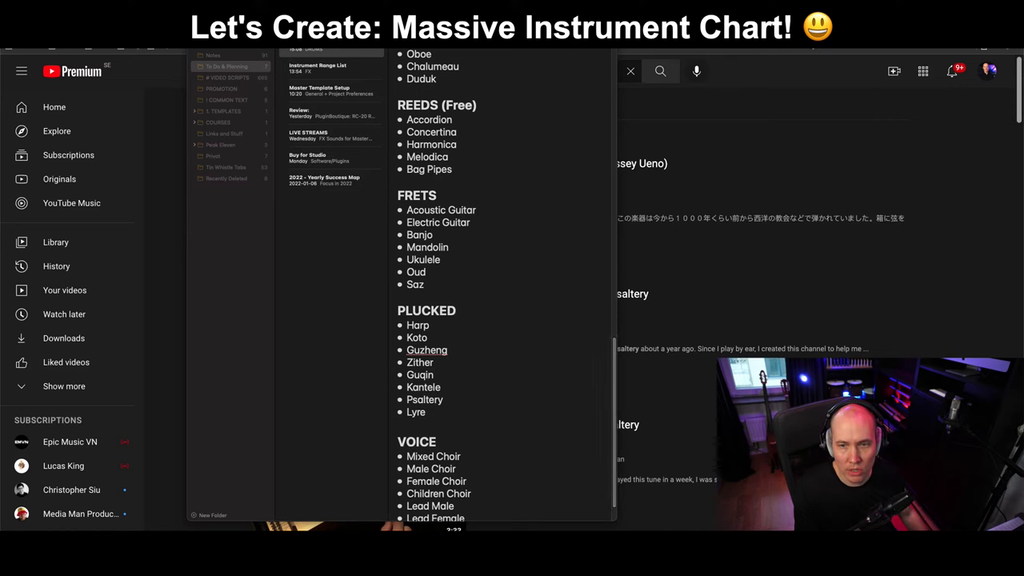
Switch to YouTube and search for guitalele sound example.
left_click(324, 72)
double_click(324, 72)
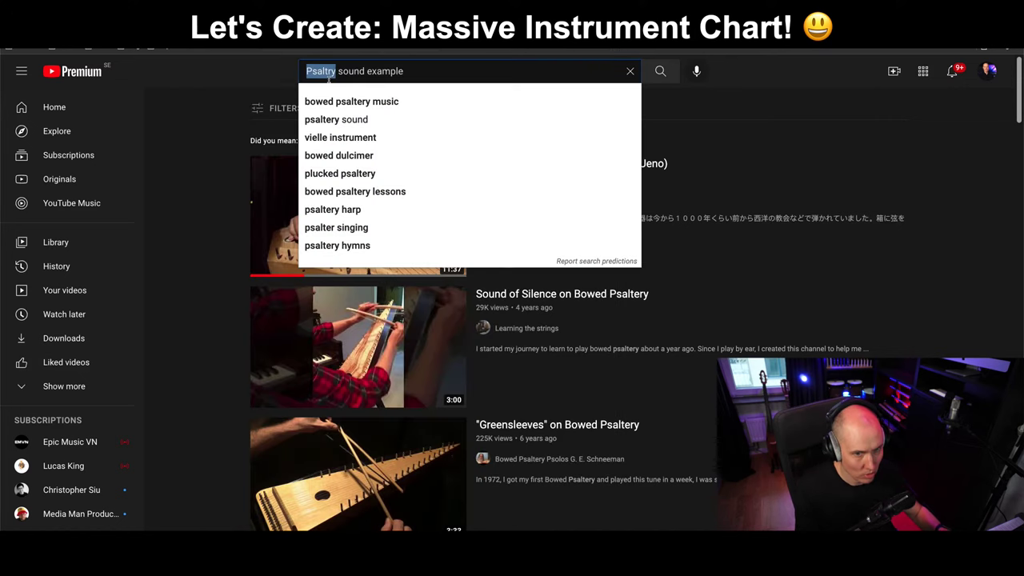
type("guitalele")
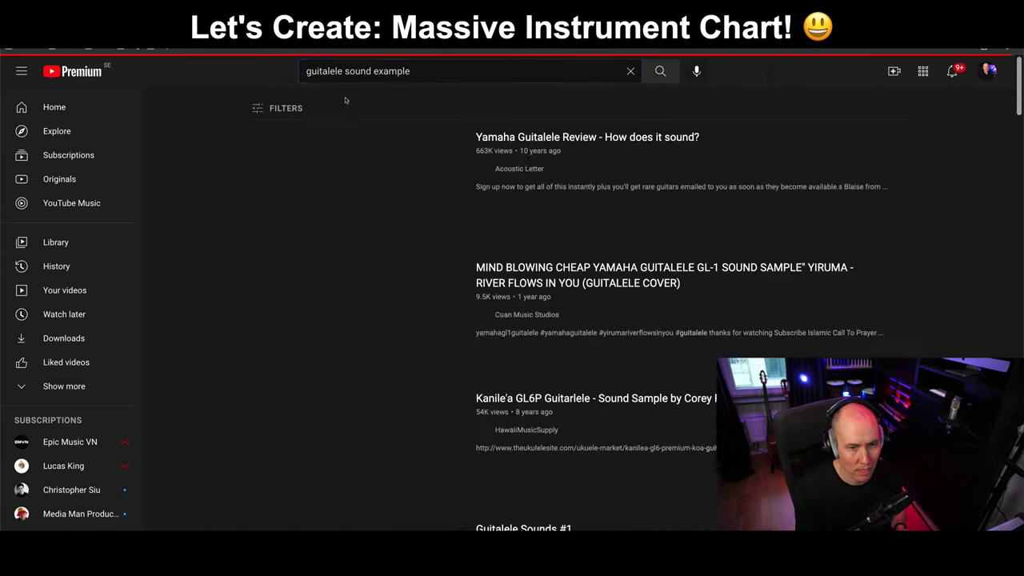
mouse_move(623, 173)
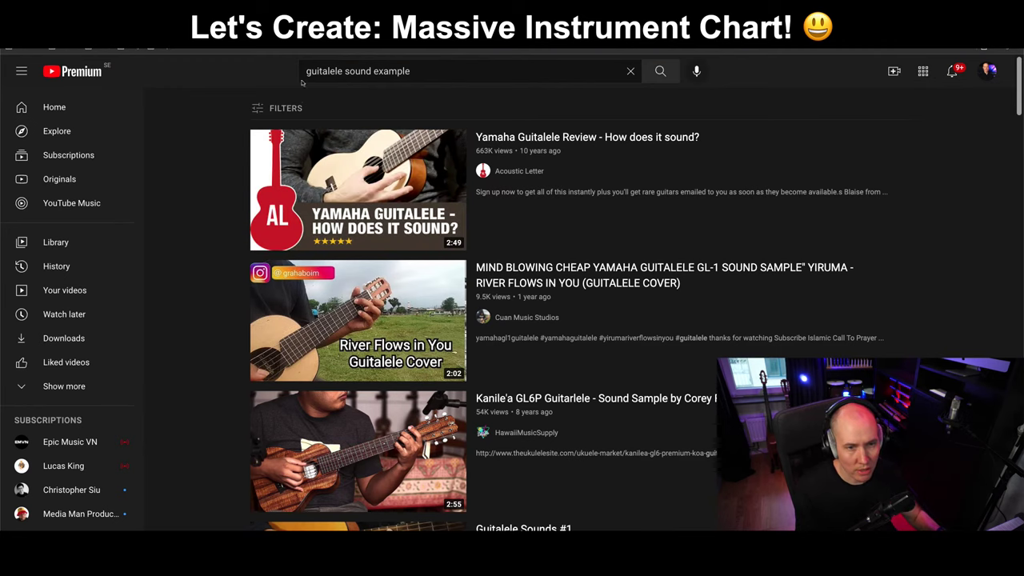
Search YouTube for dulcimer sound example.
double_click(333, 74)
type("dulcimer")
key("Return")
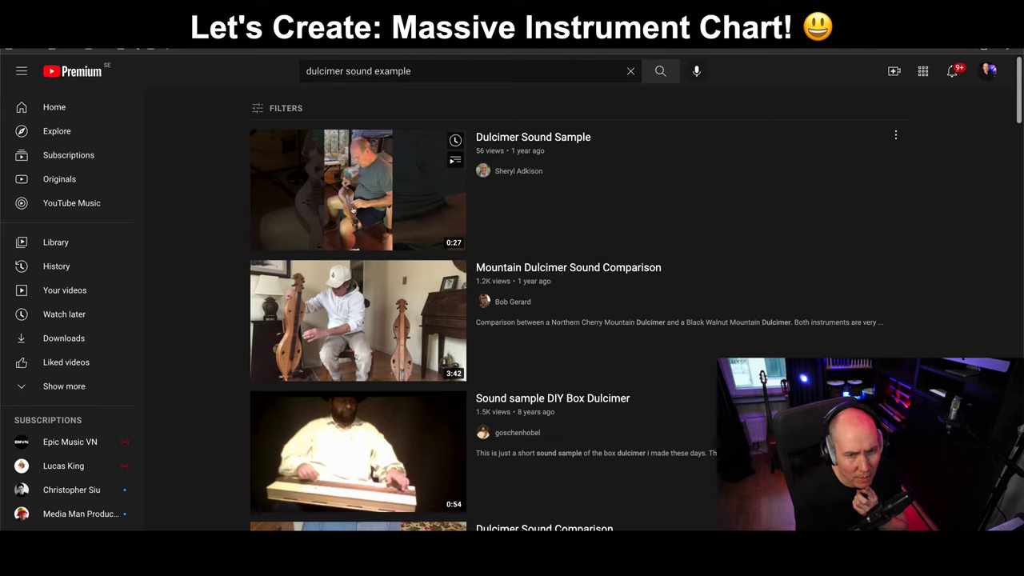
Open the Dulcimer Sound Sample video, play it with the volume lowered to about half, and pause it at 0:11.
left_click(504, 141)
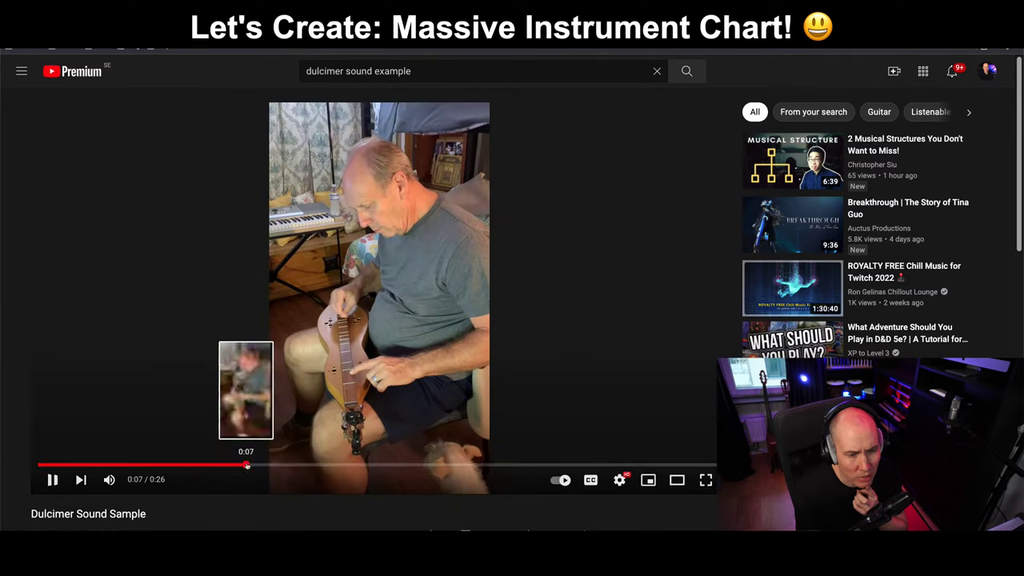
left_click_drag(145, 479, 138, 479)
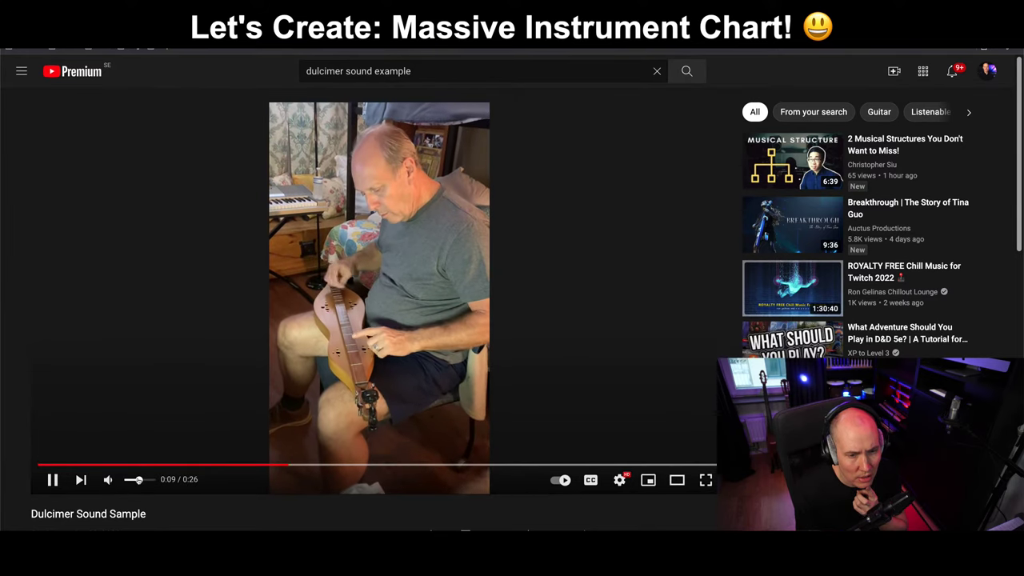
left_click(52, 479)
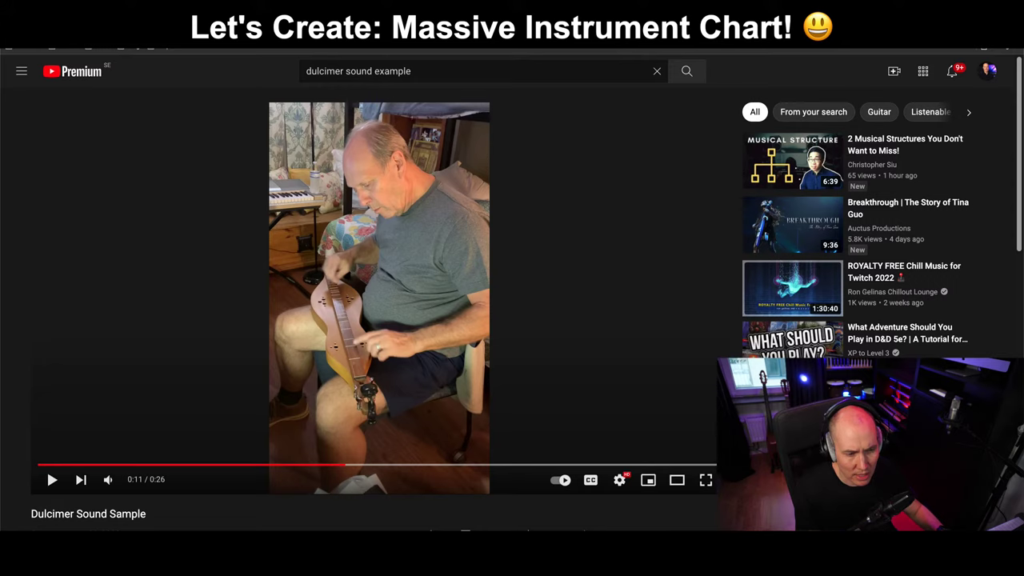
Switch to Notes and add Dulcimer as a bulleted entry below Saz in the FRETS list.
key("super+Tab")
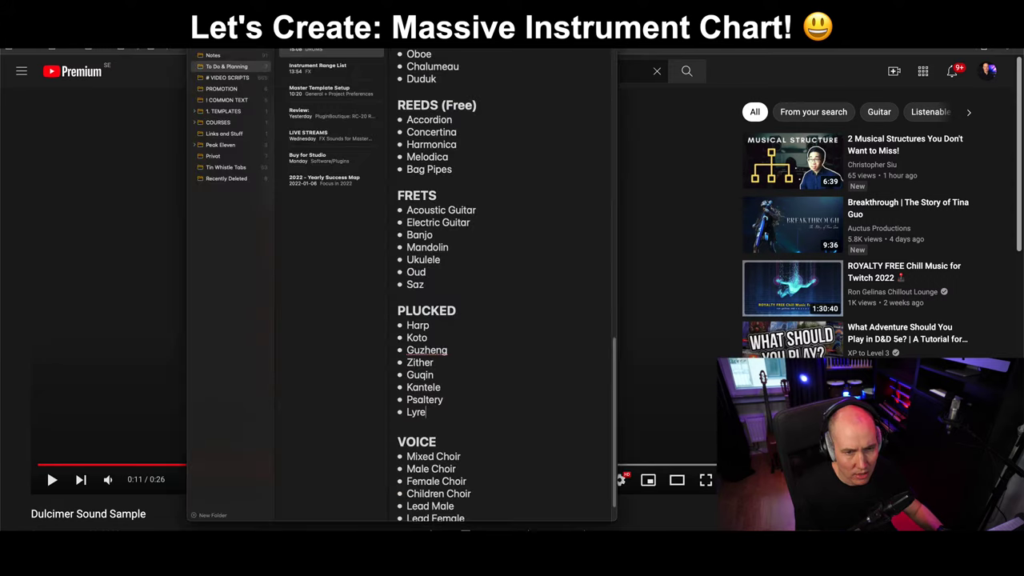
key("super+Tab")
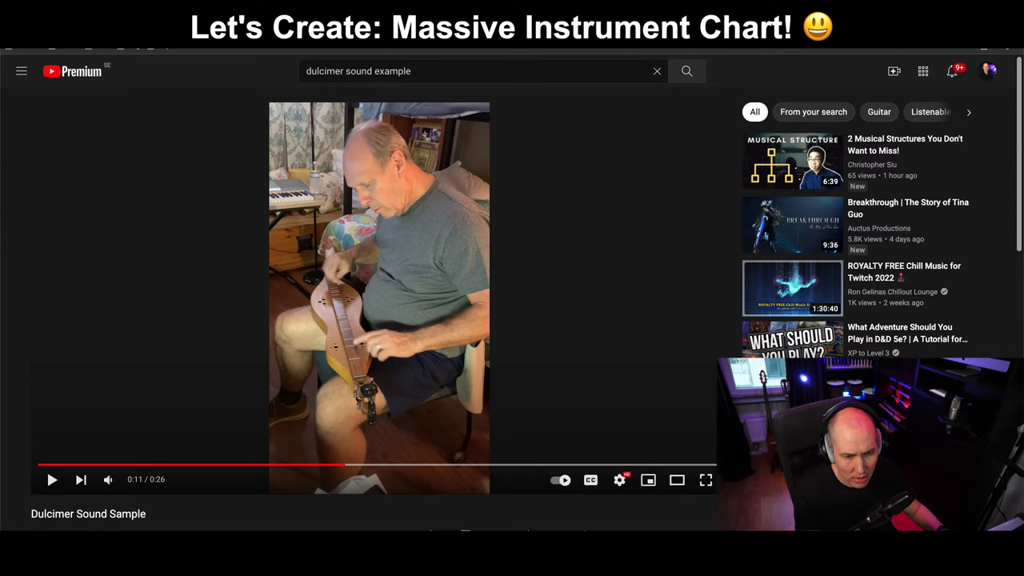
key("super+Tab")
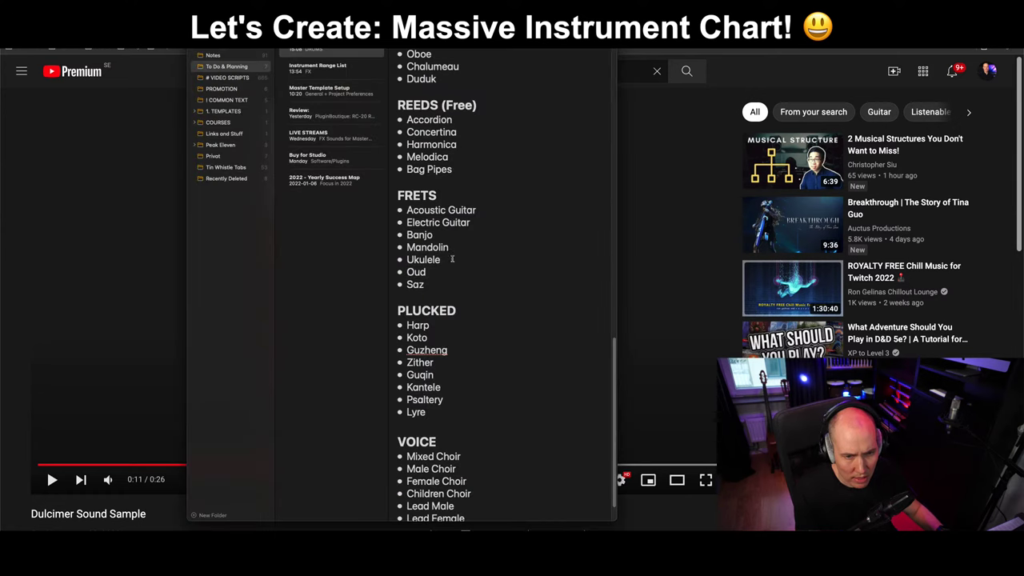
left_click(433, 290)
key("Return")
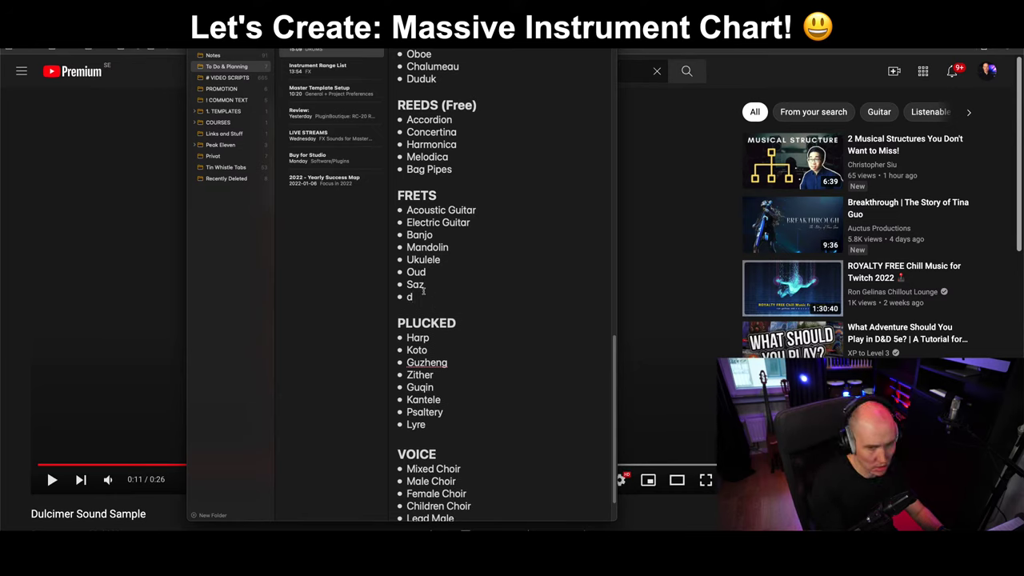
type("Du")
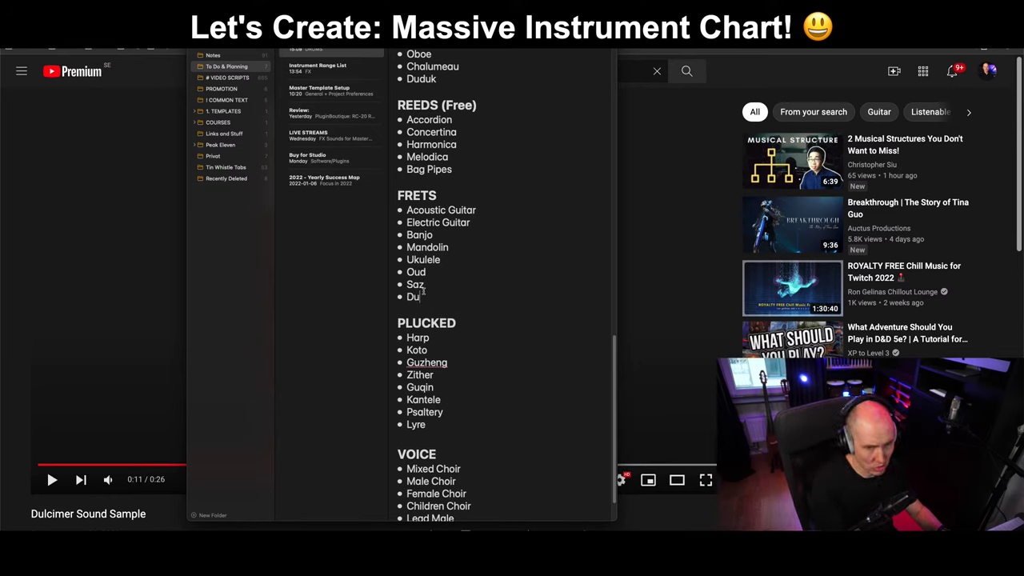
type("lcimer")
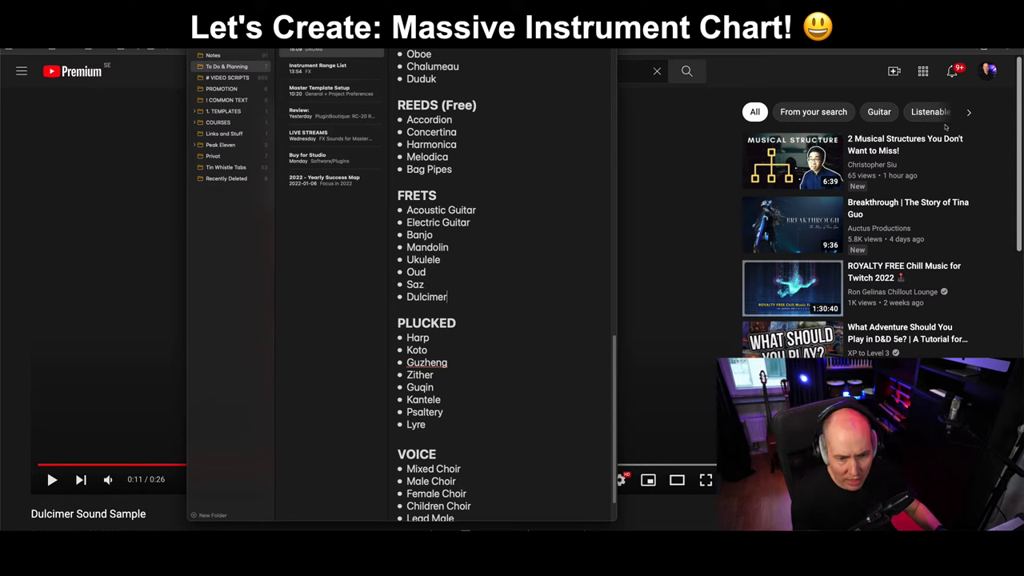
Switch to YouTube and search for lute sound example.
left_click(547, 240)
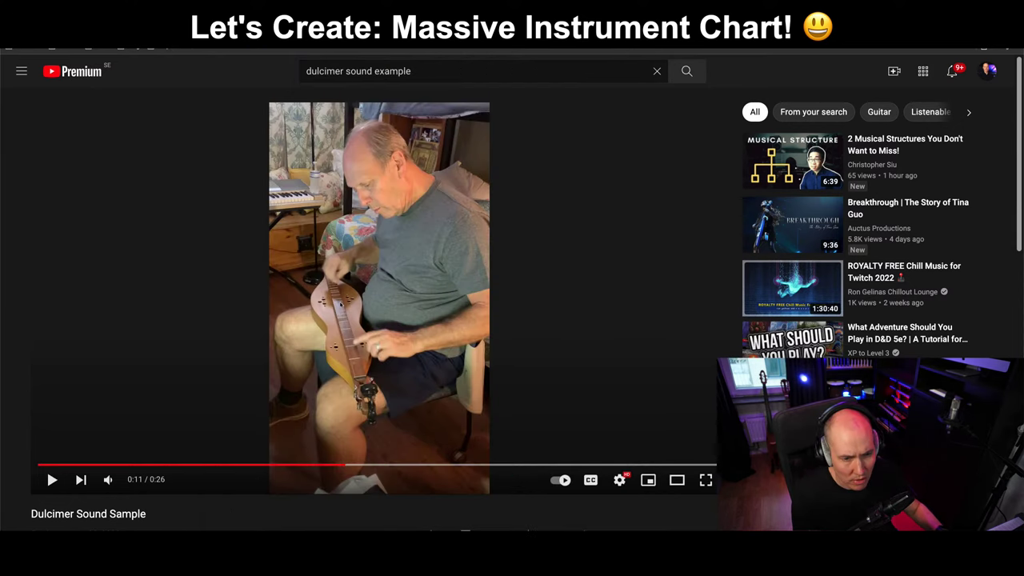
double_click(335, 67)
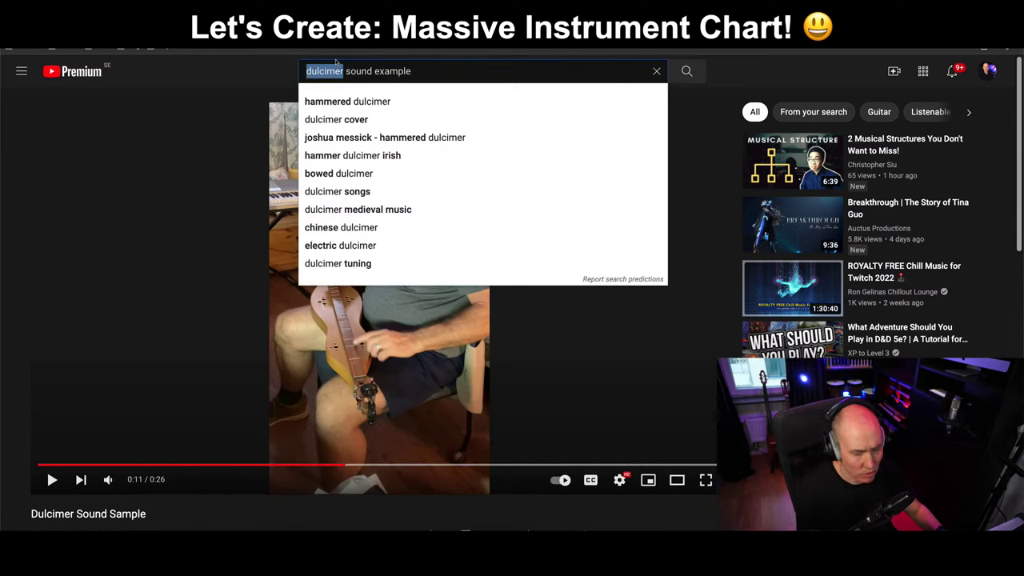
type("lute")
key("Return")
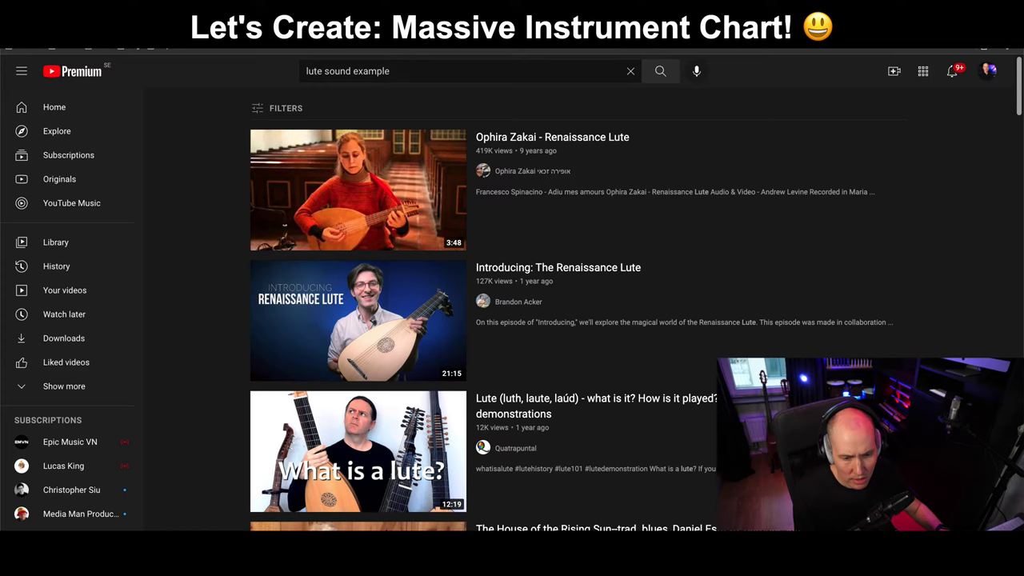
Switch to Notes, add Lute as a bulleted entry between Saz and Dulcimer in the FRETS list, and review the lists below it.
key("super+Tab")
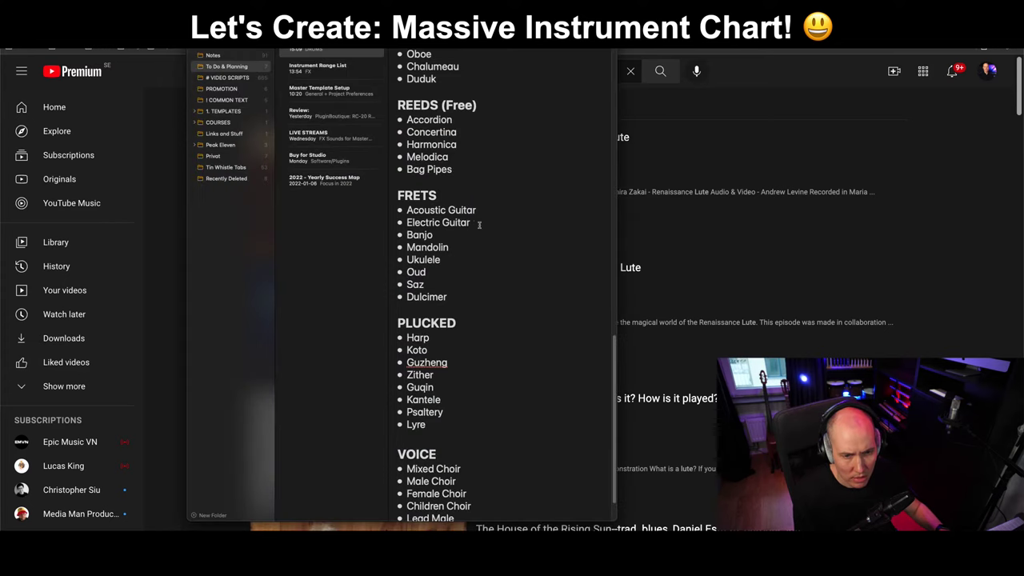
left_click(459, 286)
key("Return")
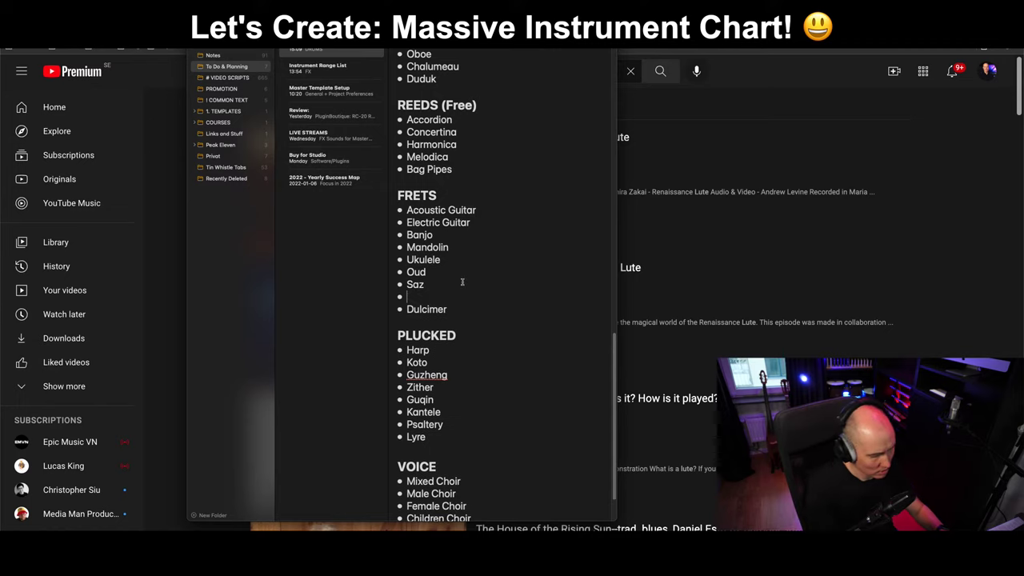
type("Lute")
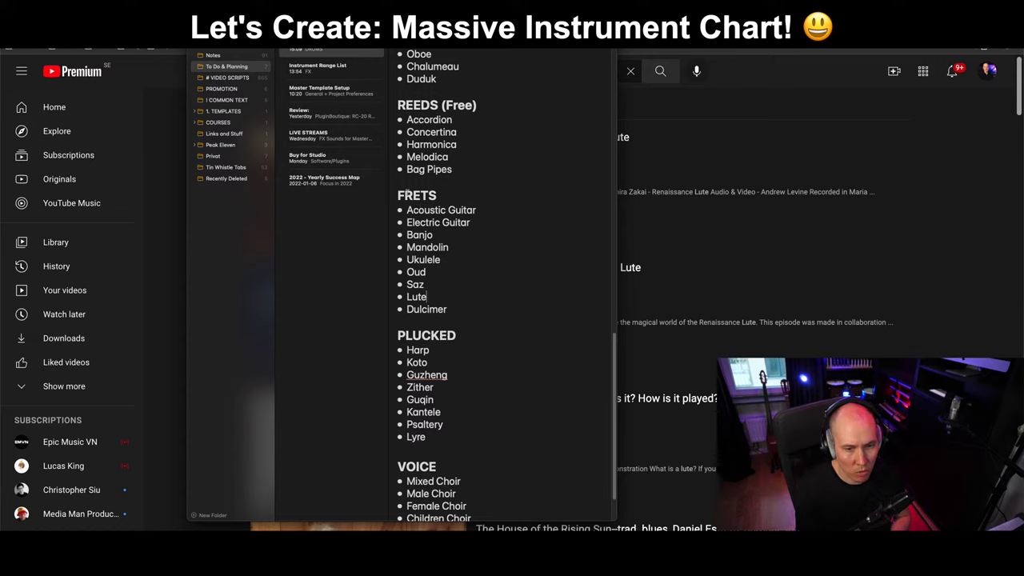
left_click_drag(396, 197, 422, 198)
left_click(437, 200)
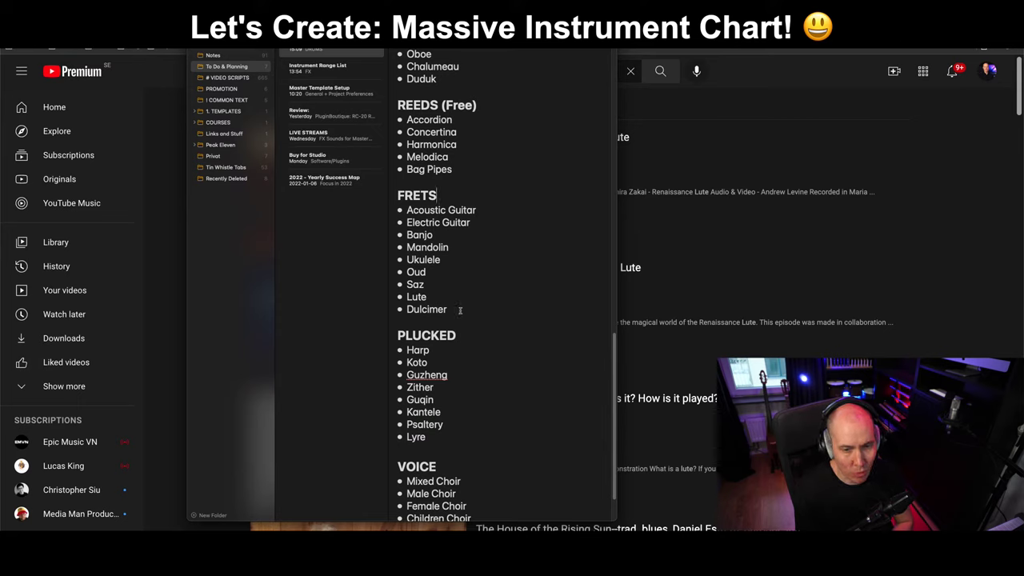
scroll(460, 312, "down", 1)
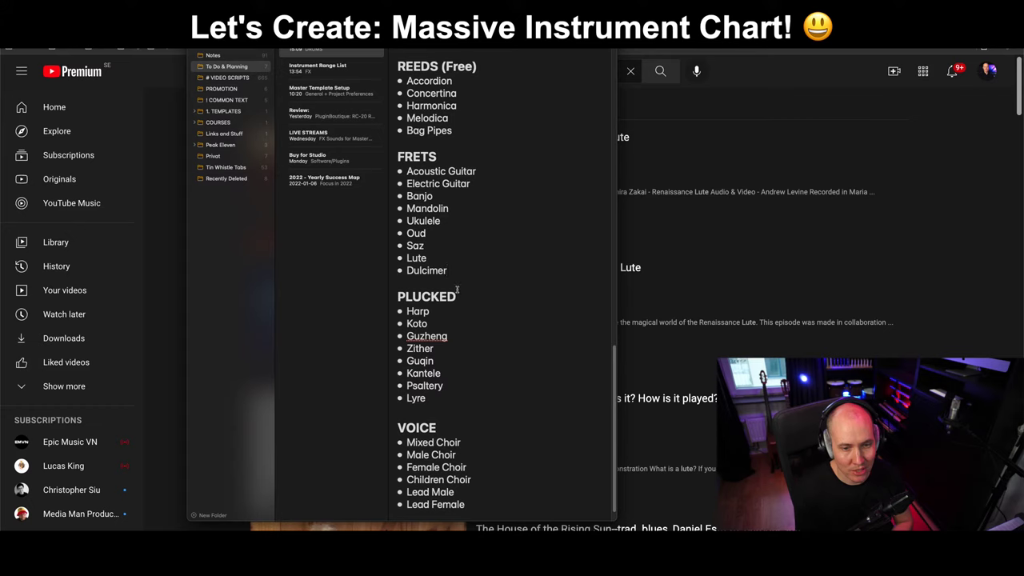
scroll(458, 292, "up", 1)
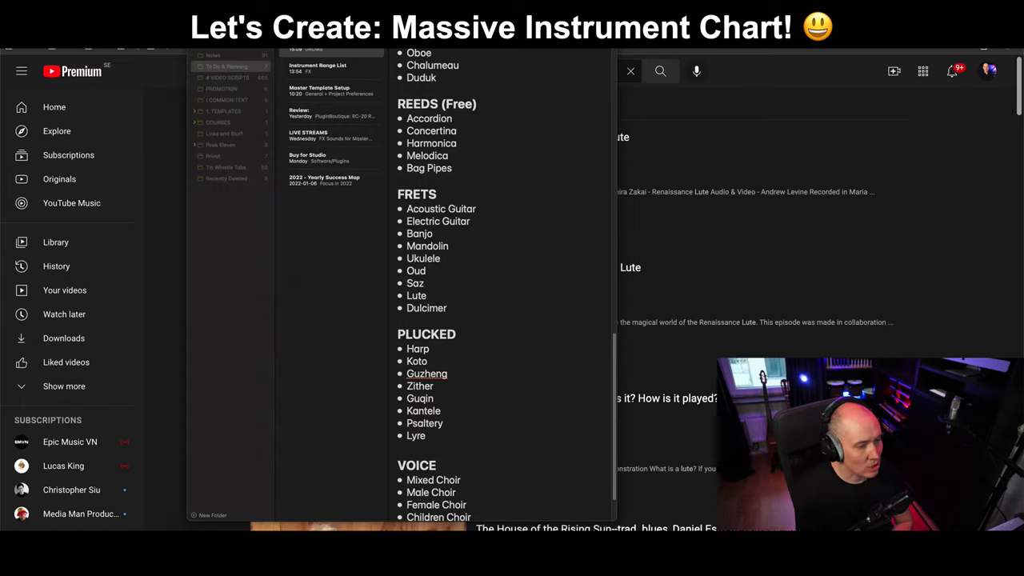
Switch to YouTube and search for guitarlele sound example.
left_click(328, 72)
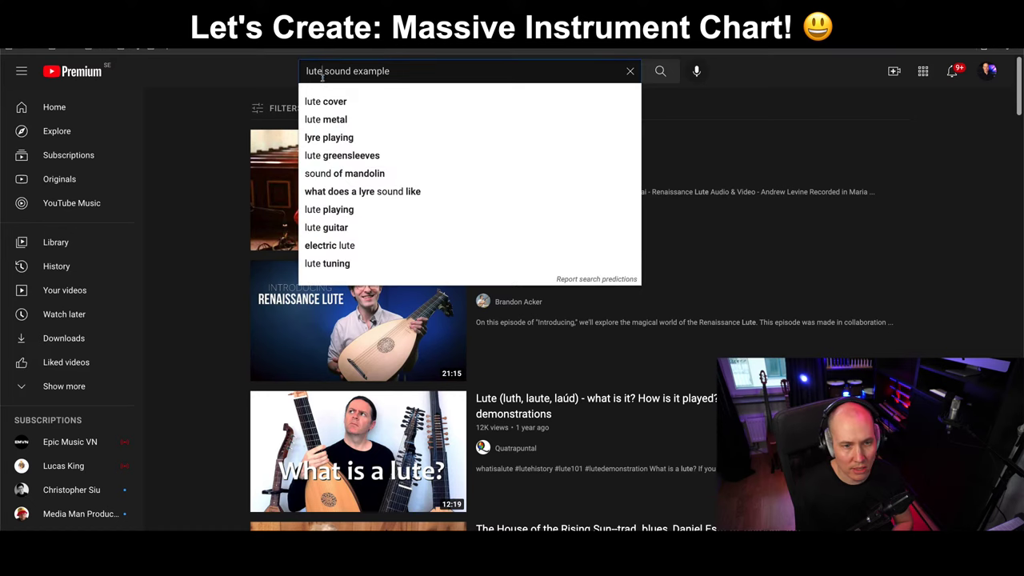
double_click(314, 70)
type("guita")
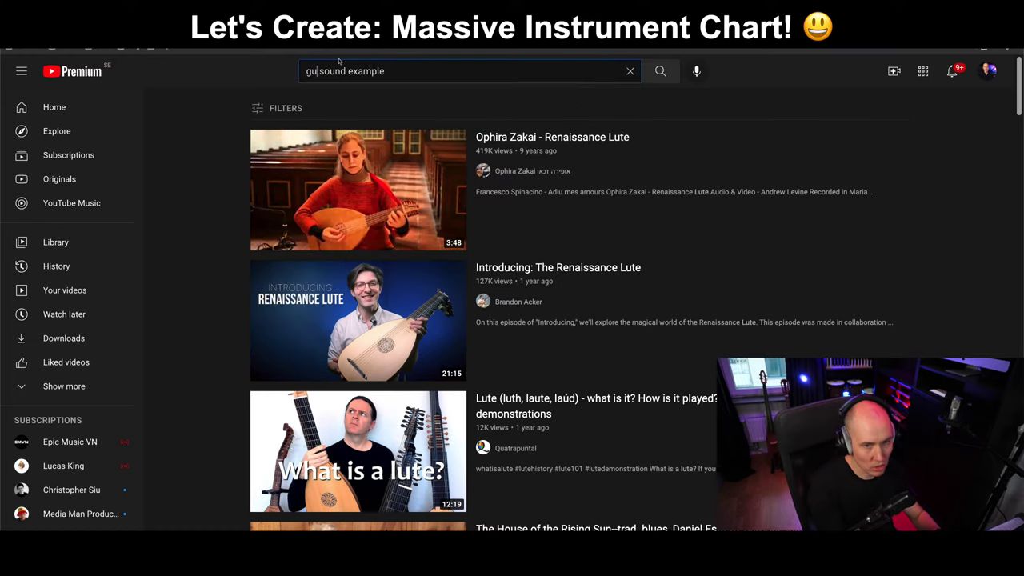
type("rlele")
key("Return")
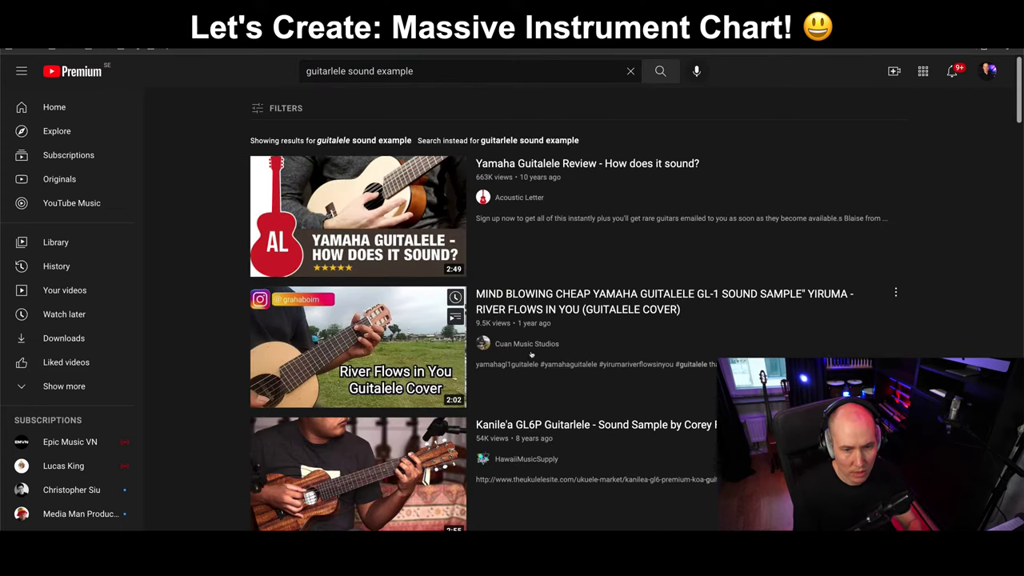
Open the Kanile'a GL6P Guitarlele sound sample video, pause and resume it at 0:54, and skip further ahead to listen.
left_click(550, 439)
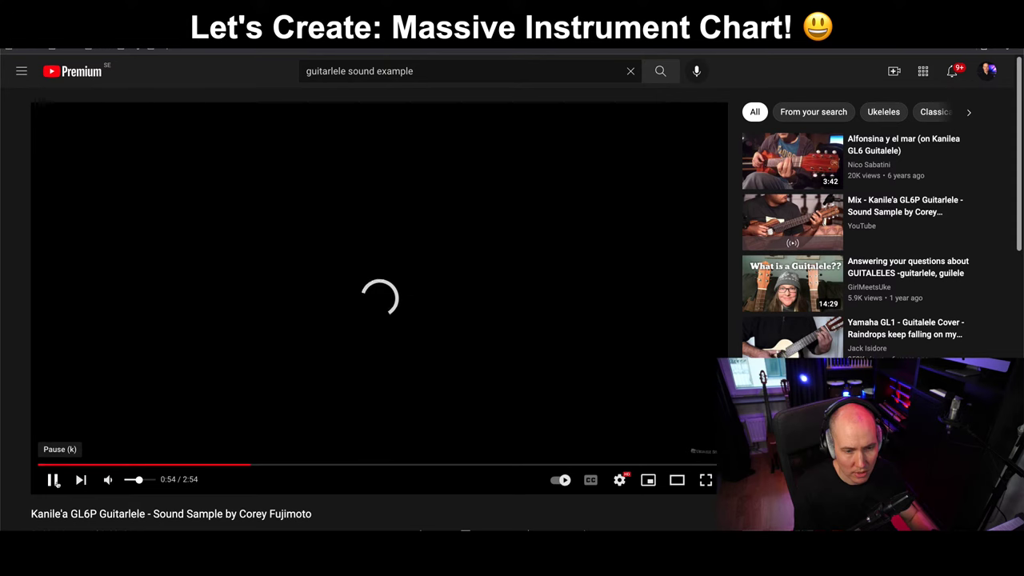
left_click(52, 480)
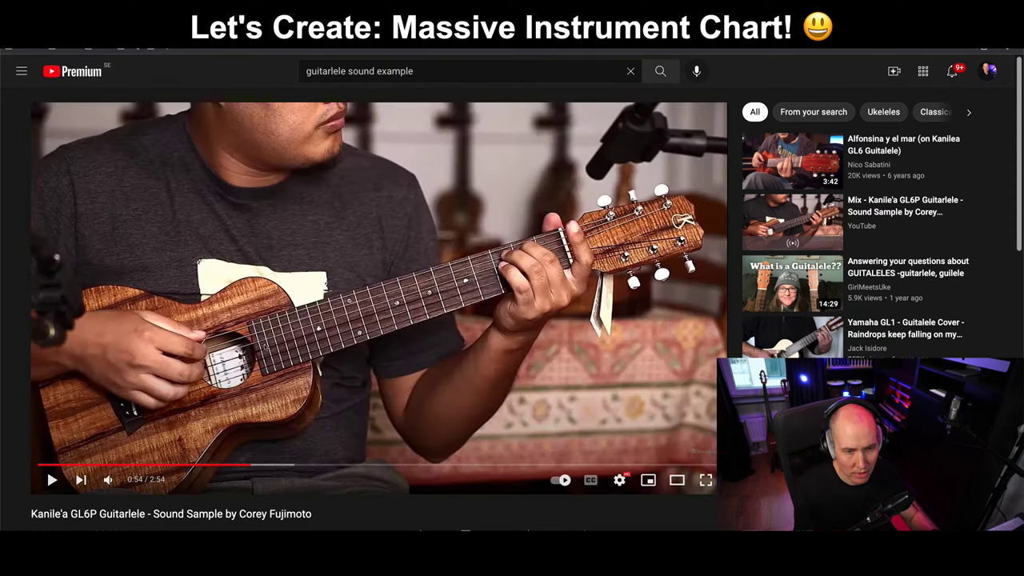
left_click(52, 479)
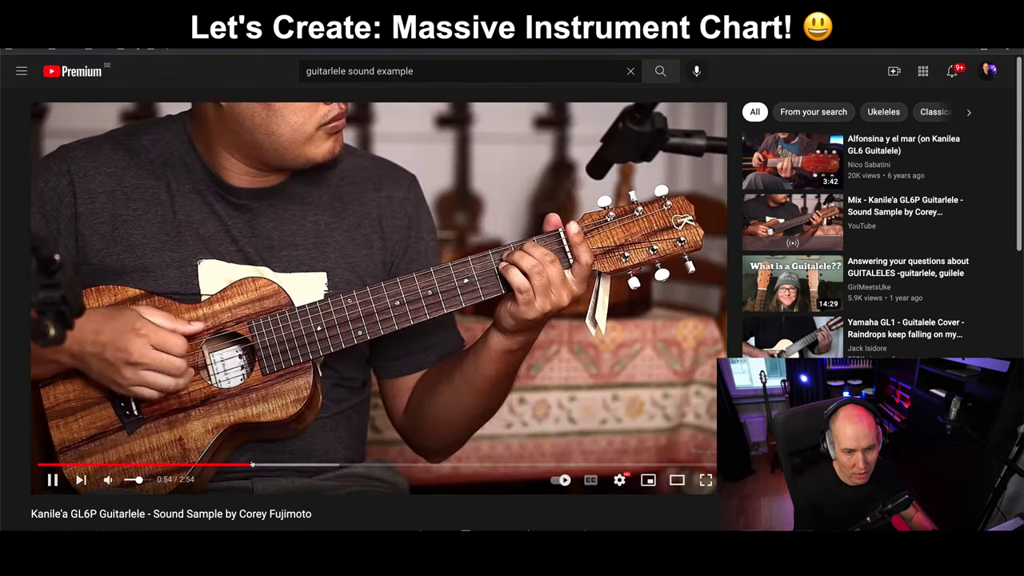
left_click(308, 467)
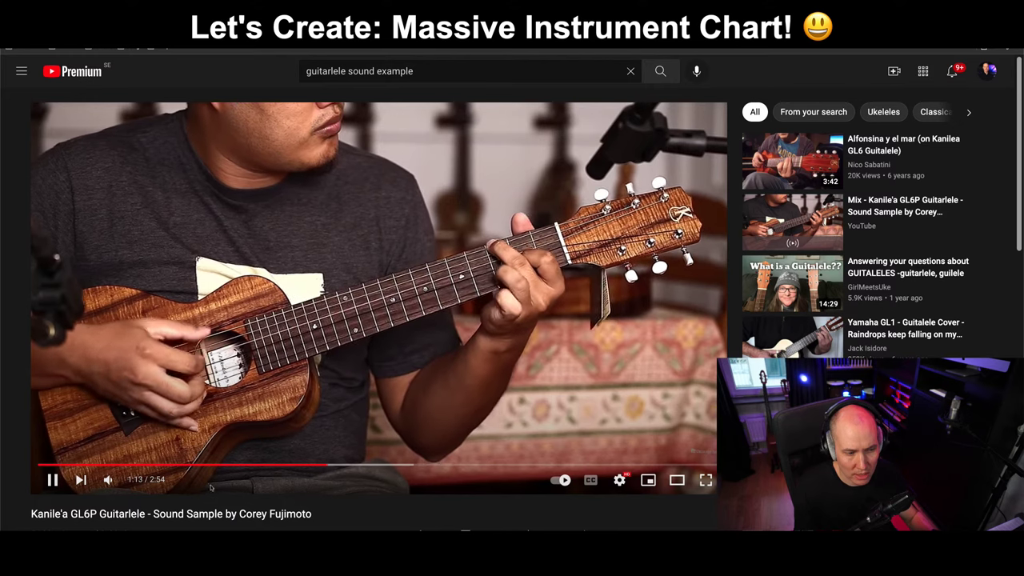
Pause the guitarlele video and search YouTube for charango sound example.
left_click(52, 480)
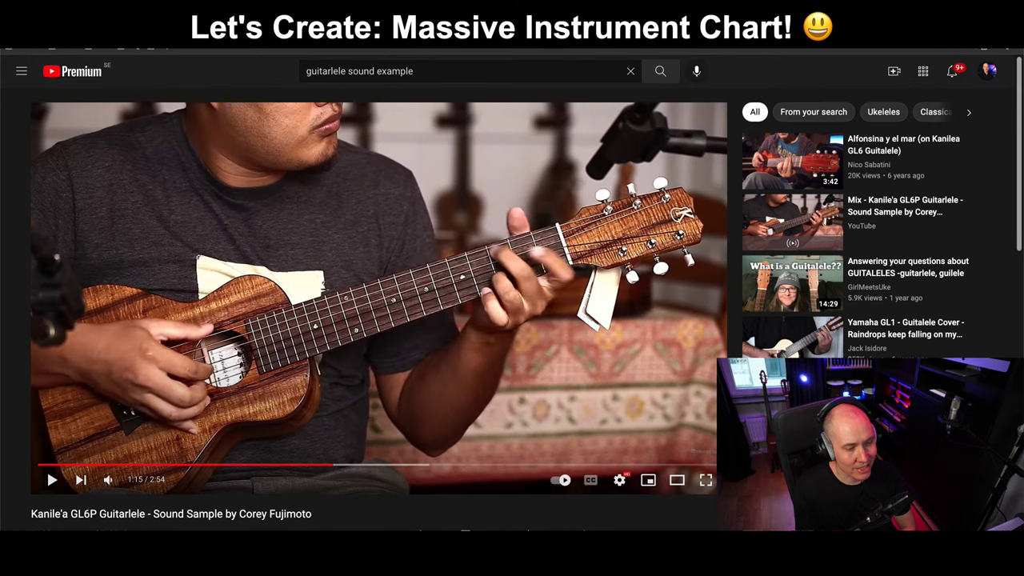
key("super+Tab")
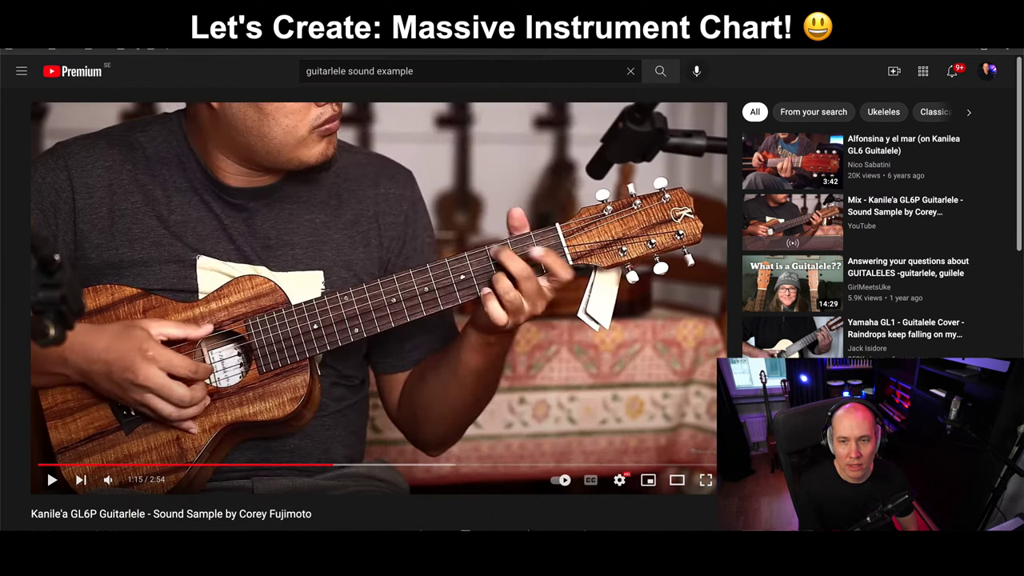
key("ctrl+t")
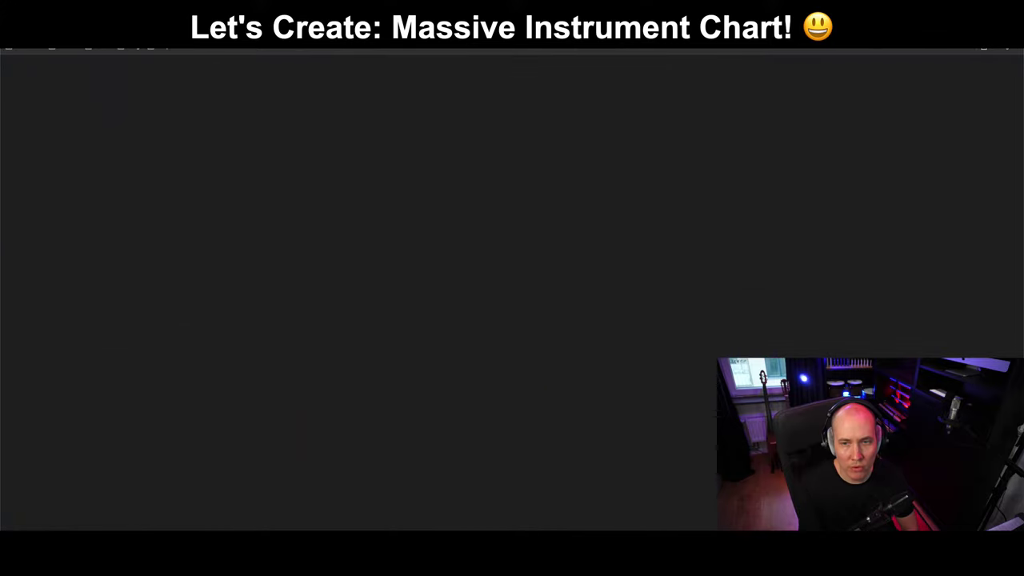
key("ctrl+w")
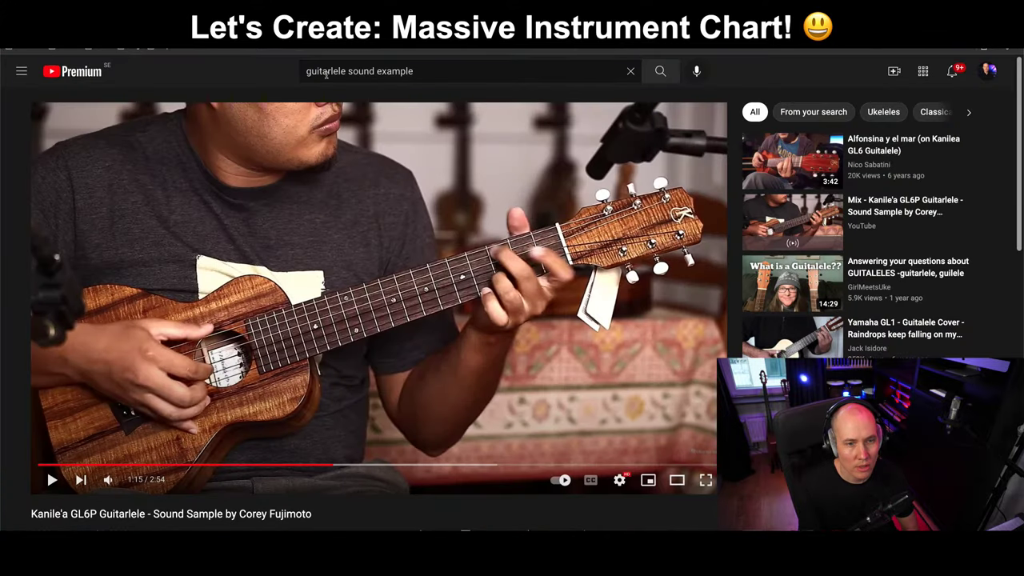
double_click(326, 72)
type("charango")
key("Return")
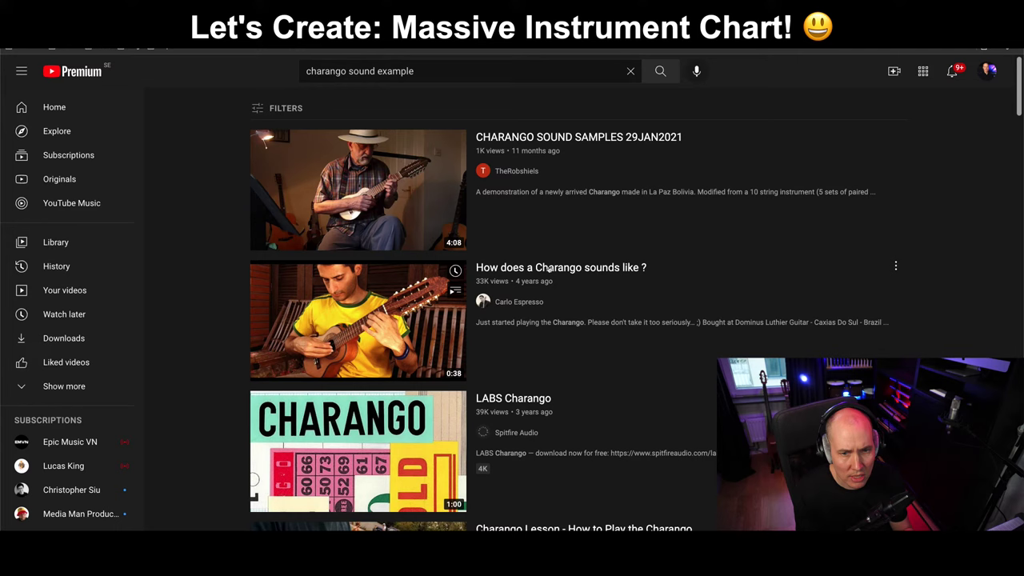
Open the CHARANGO SOUND SAMPLES 29JAN2021 video, skip ahead to listen, and pause it at 1:52.
left_click(577, 141)
left_click(314, 462)
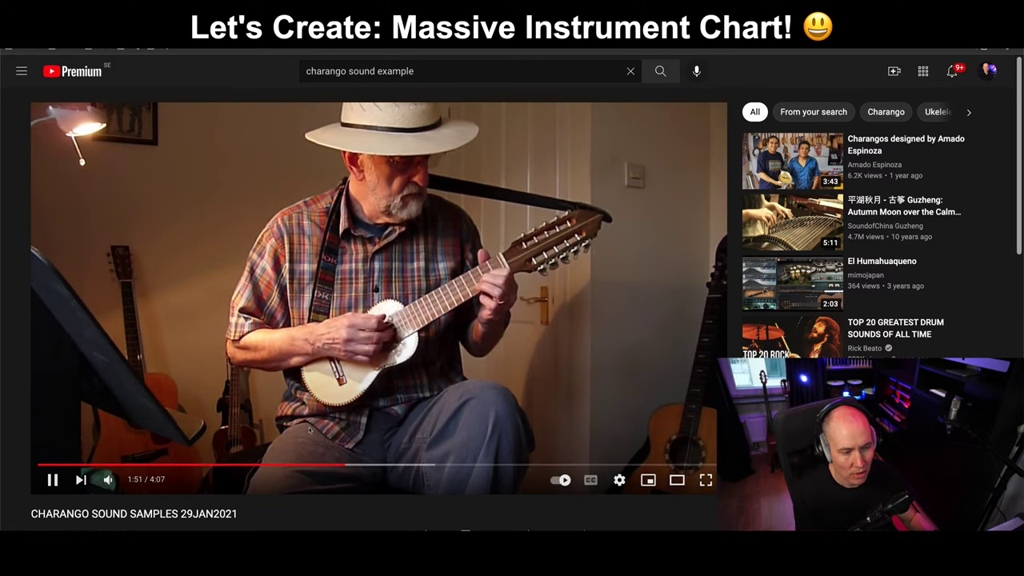
left_click(52, 481)
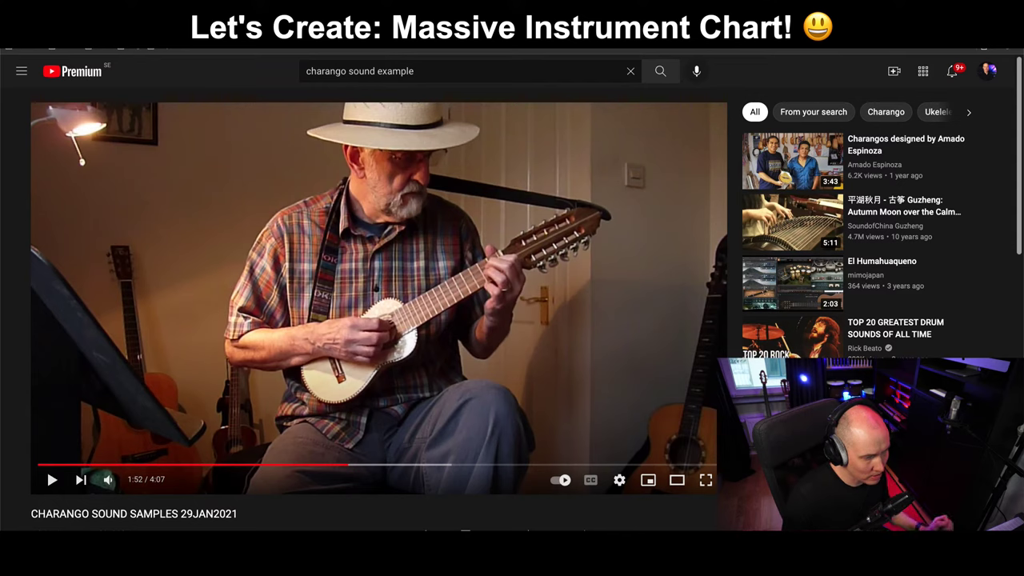
double_click(326, 71)
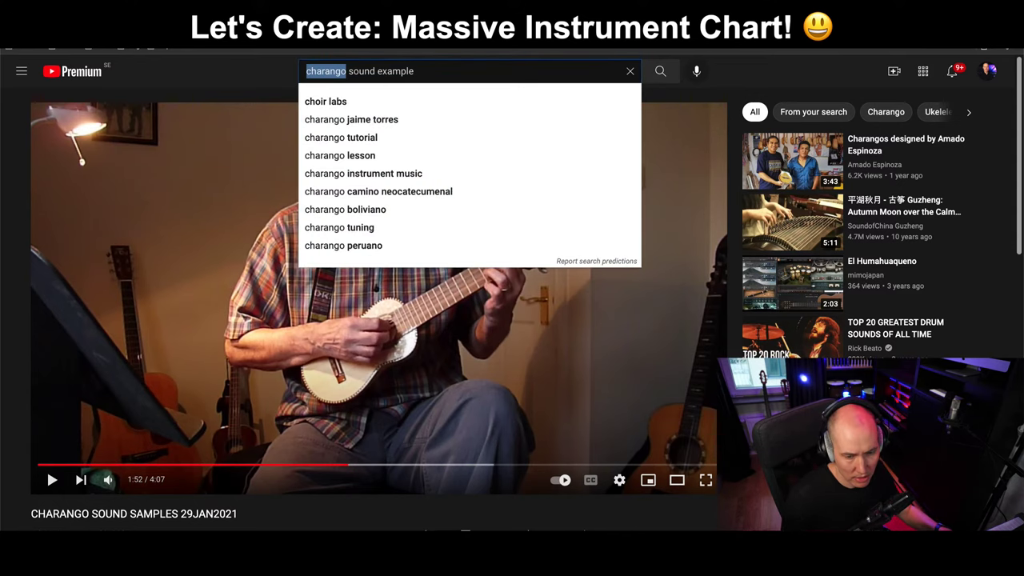
Switch to Notes and add Charango as a bulleted entry below Dulcimer in the FRETS list.
key("super+Tab")
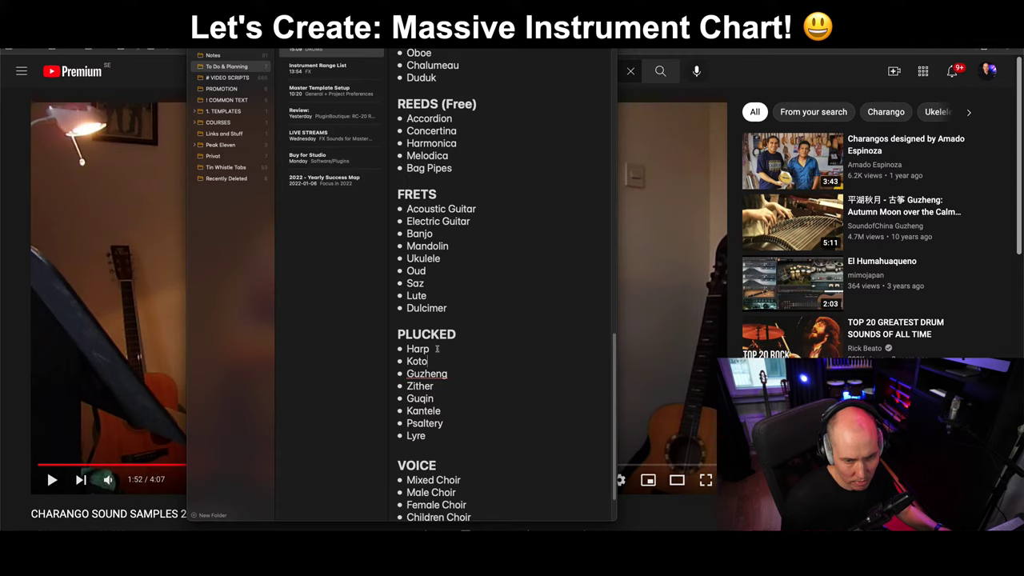
left_click(455, 312)
key("Return")
type("charango")
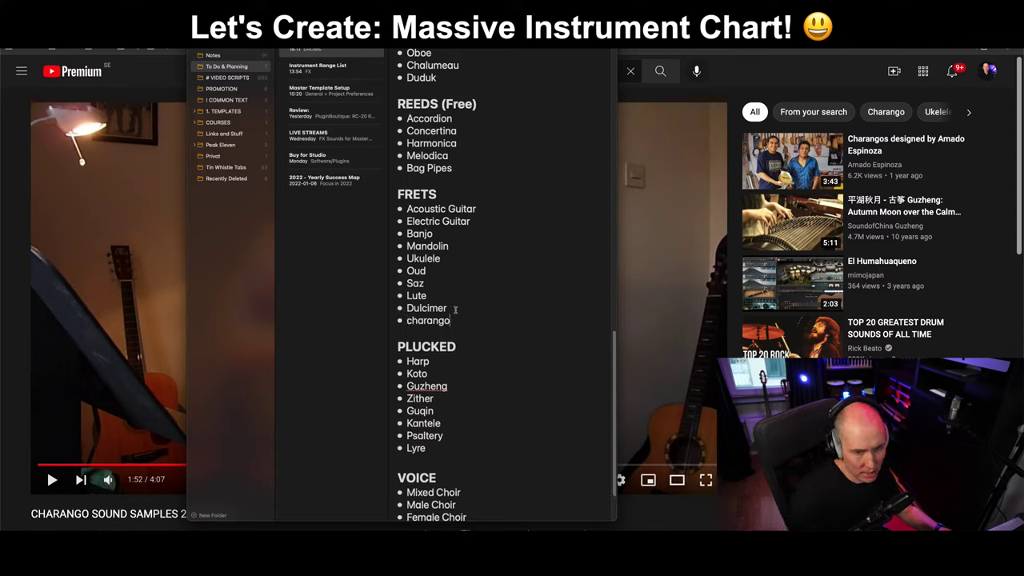
key("alt+shift+Left")
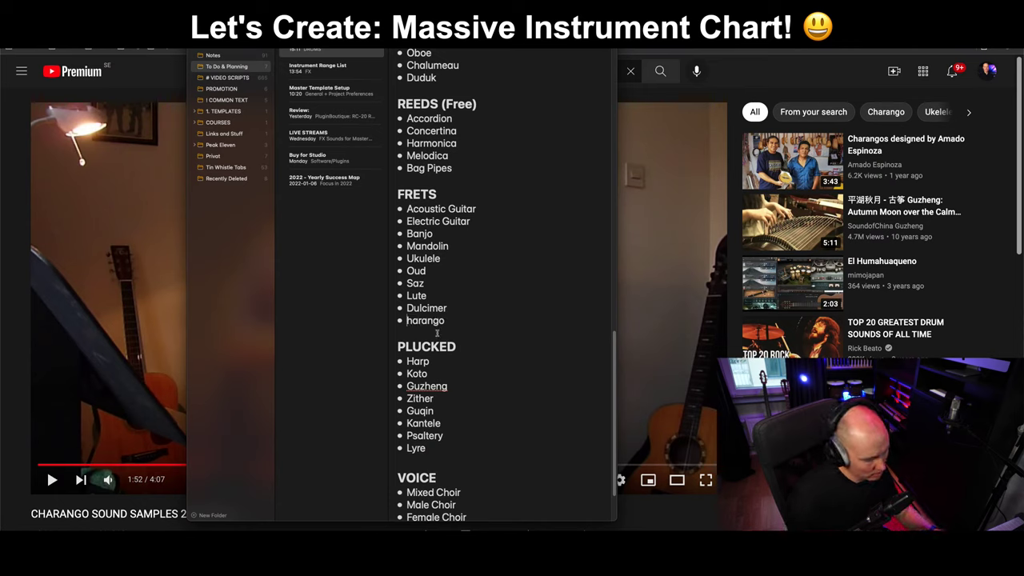
type("Charango")
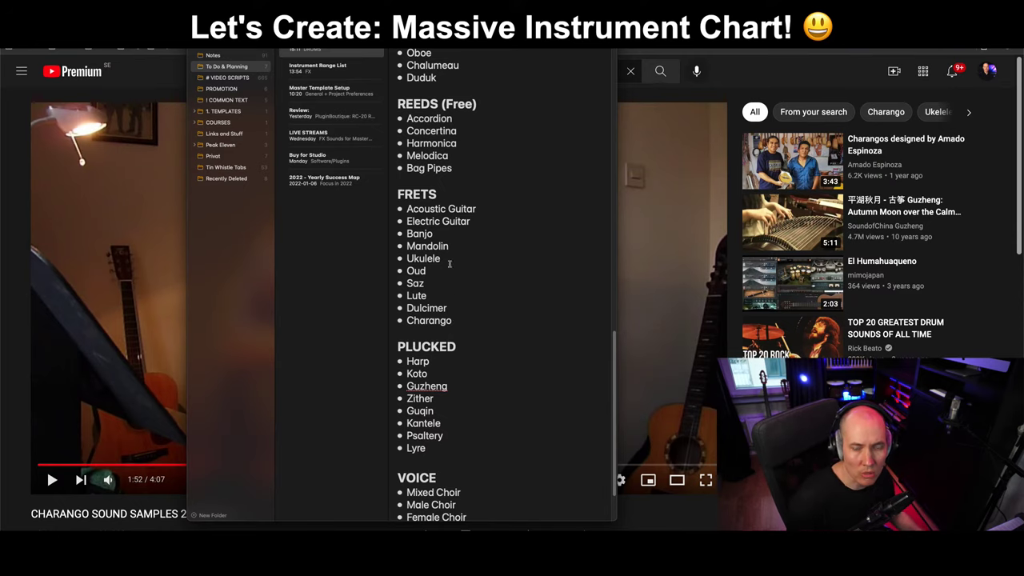
key("super+Tab")
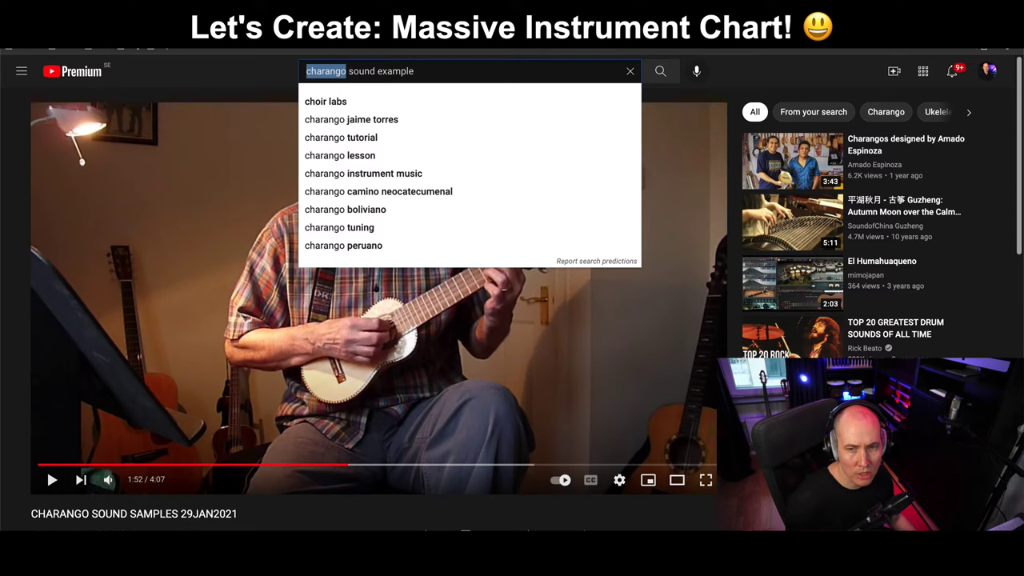
key("super+Tab")
left_click(442, 75)
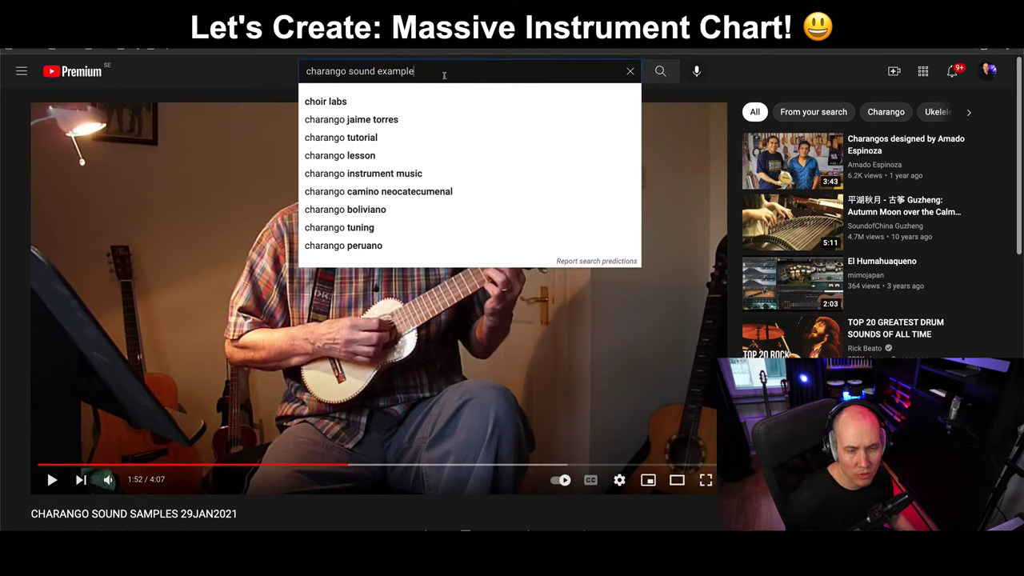
left_click(274, 72)
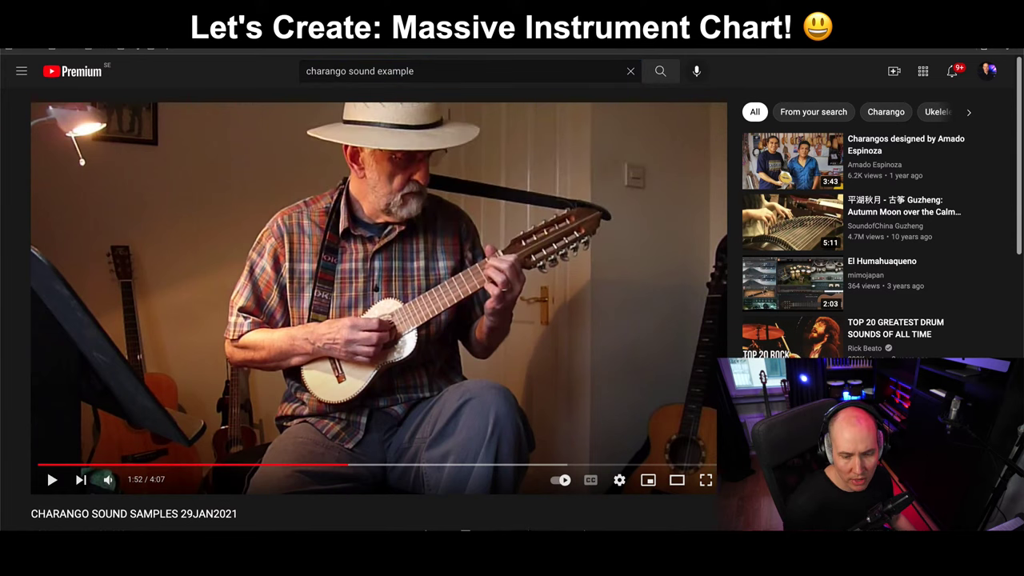
Switch to the Logic Pro project and toggle the patch Library off and on again.
key("super+Tab")
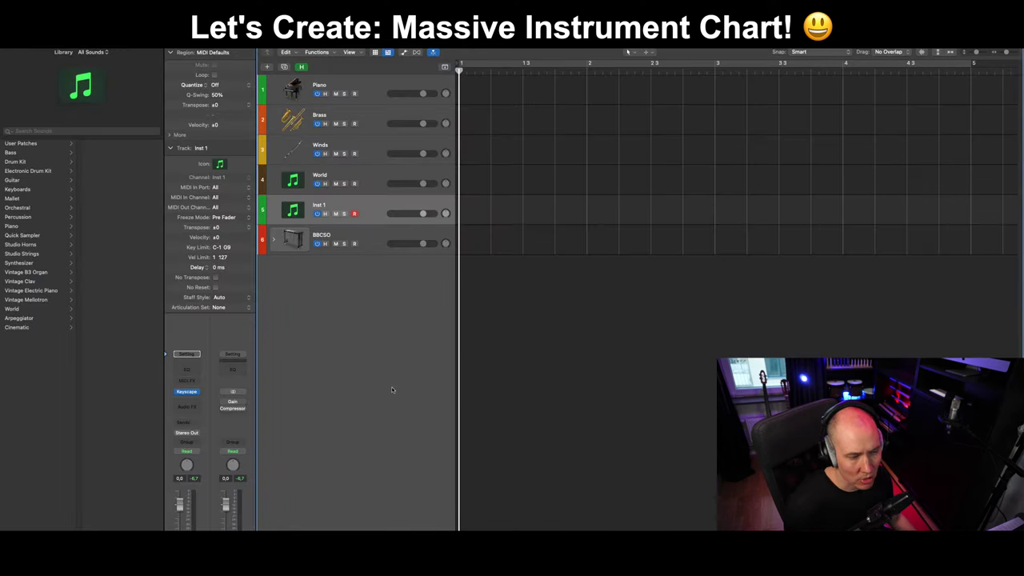
key("super+o")
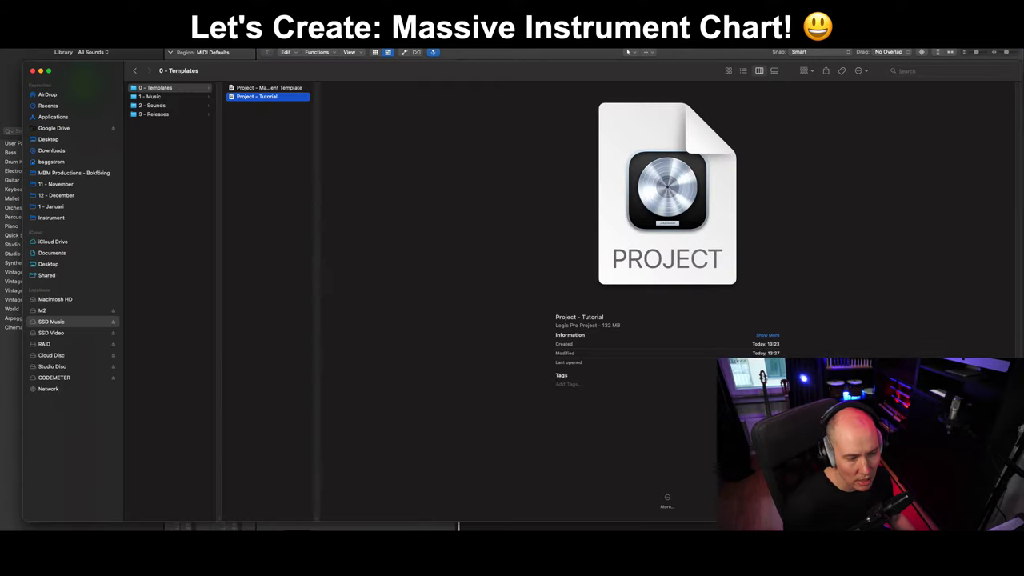
key("Escape")
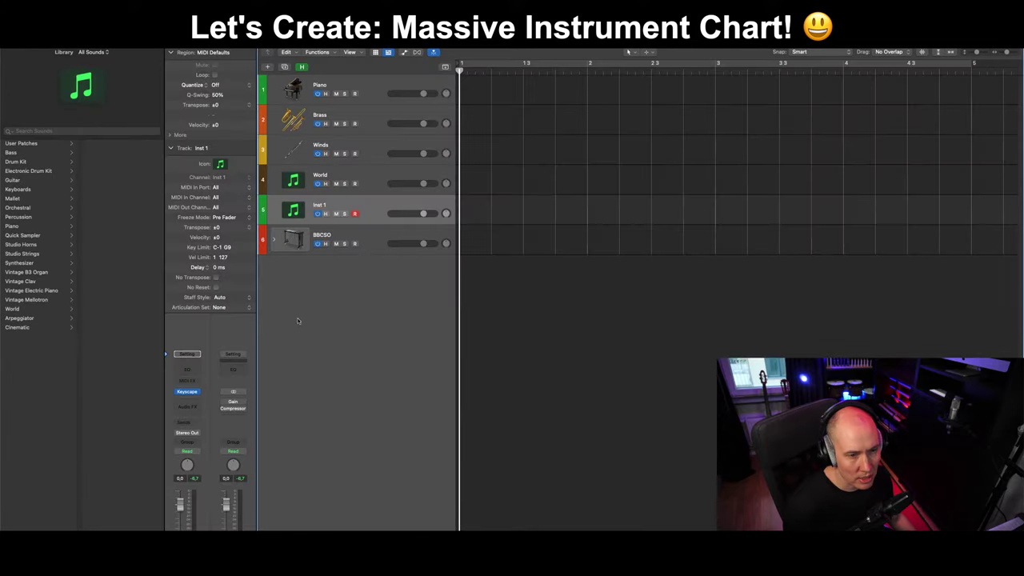
key("y")
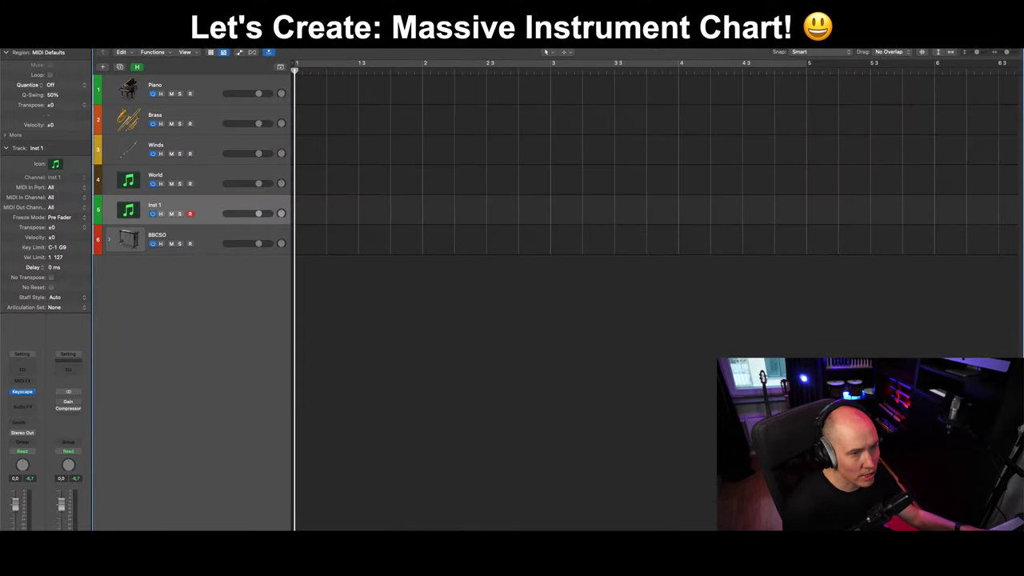
key("y")
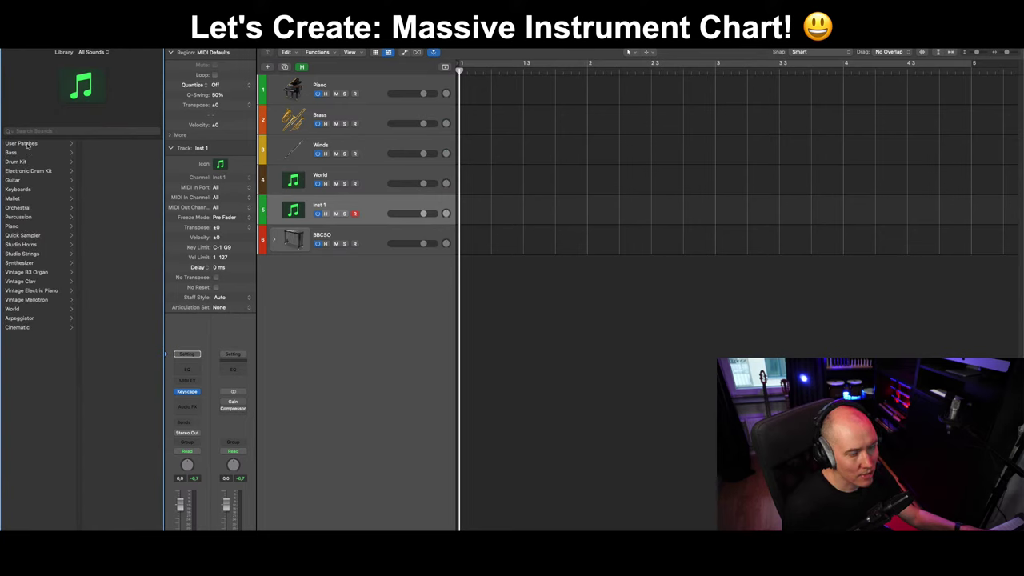
Look through the World, Winds and BBCSO tracks, then inspect the Komplete Kontrol instrument on the Winds track and close it.
left_click(379, 201)
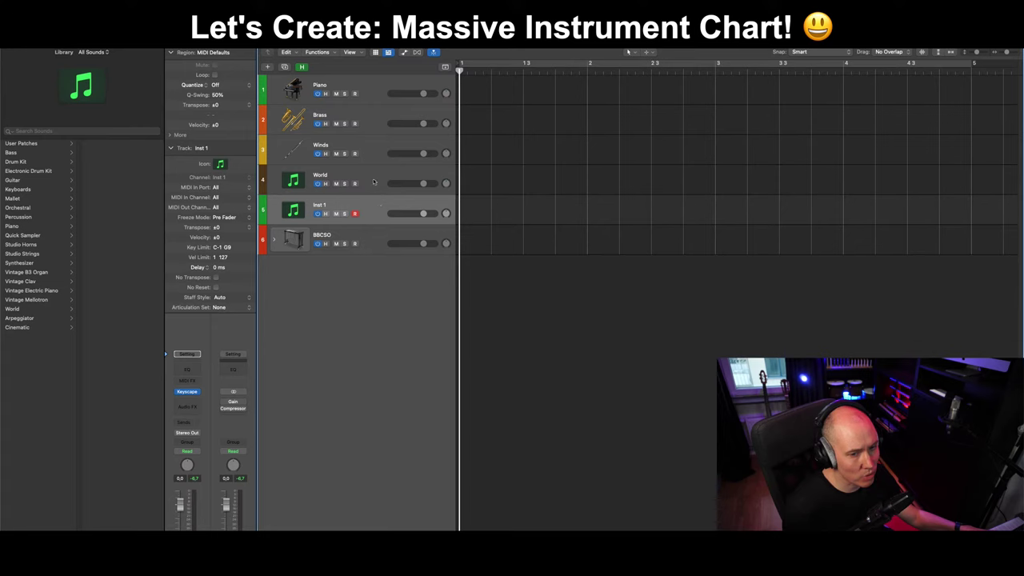
left_click(373, 182)
key("Up")
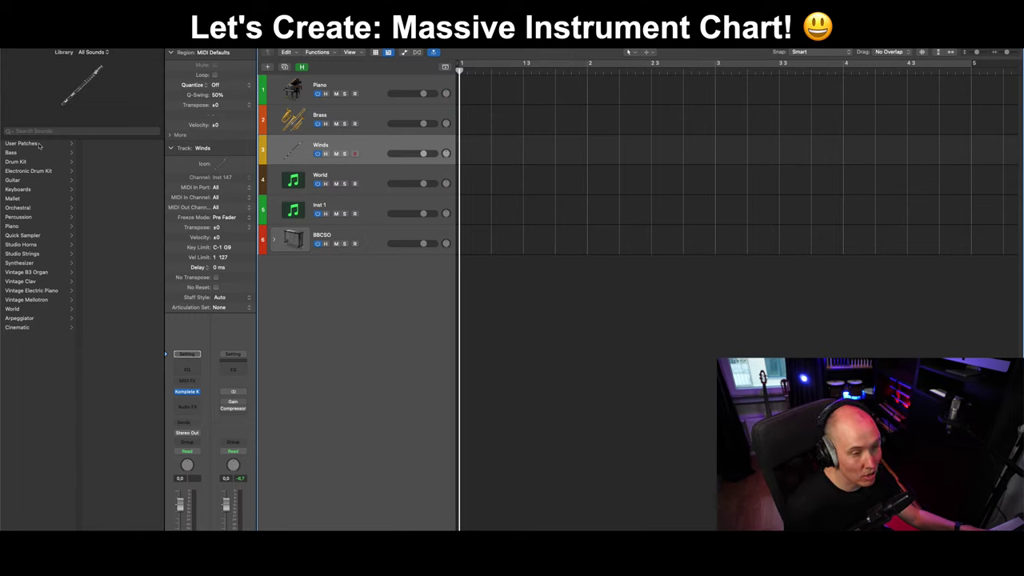
left_click(370, 241)
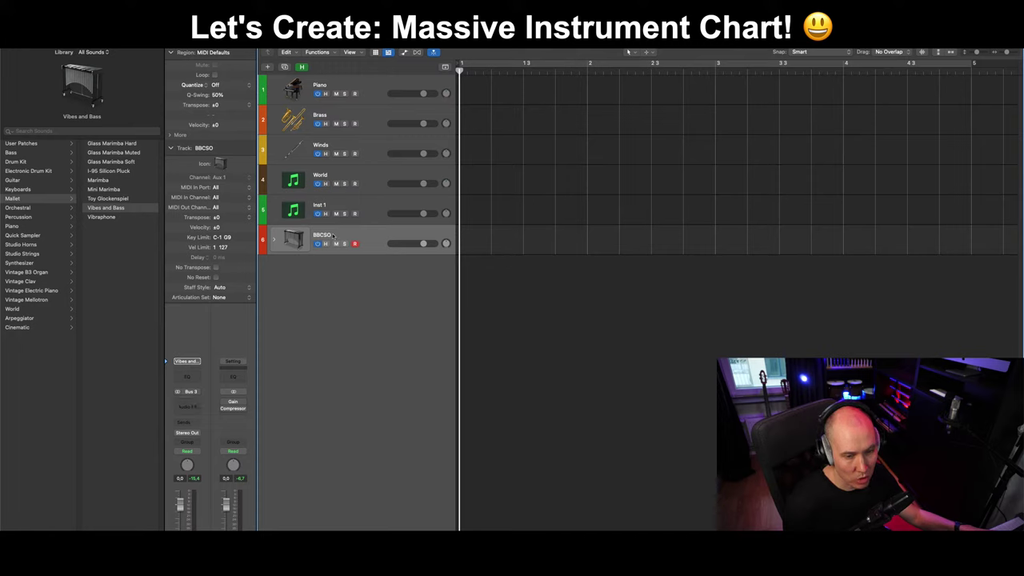
left_click(369, 148)
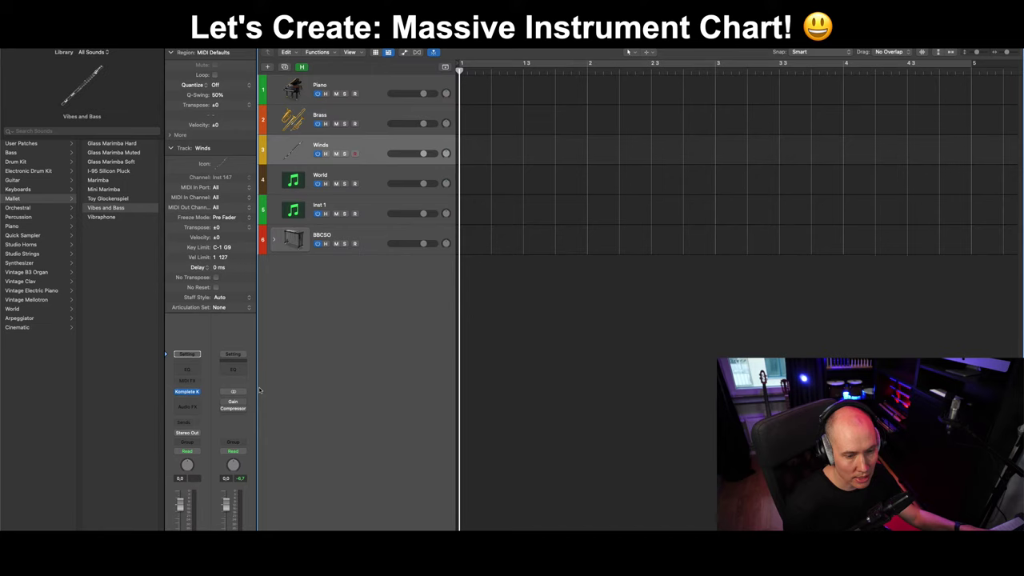
left_click(204, 392)
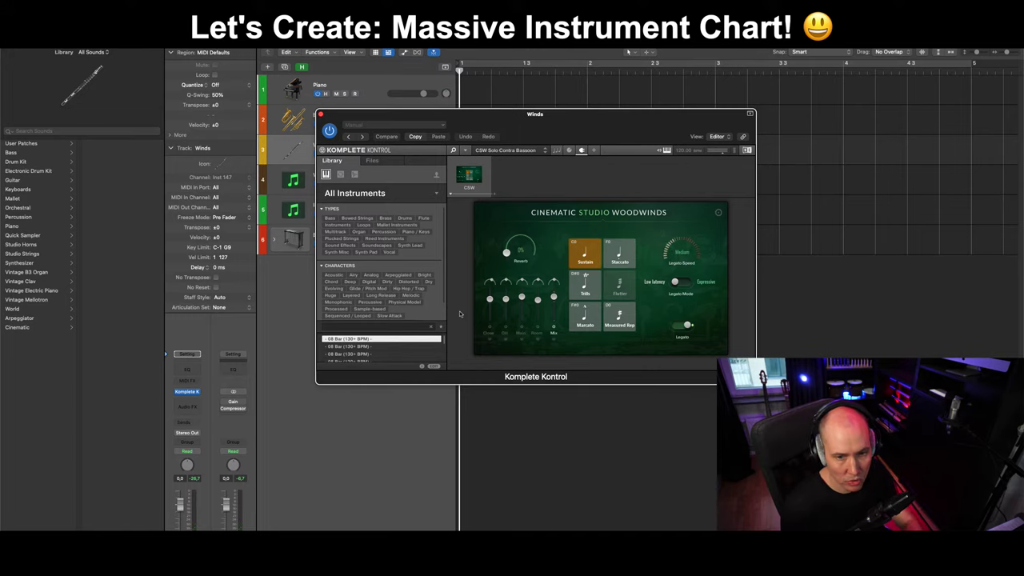
key("super+w")
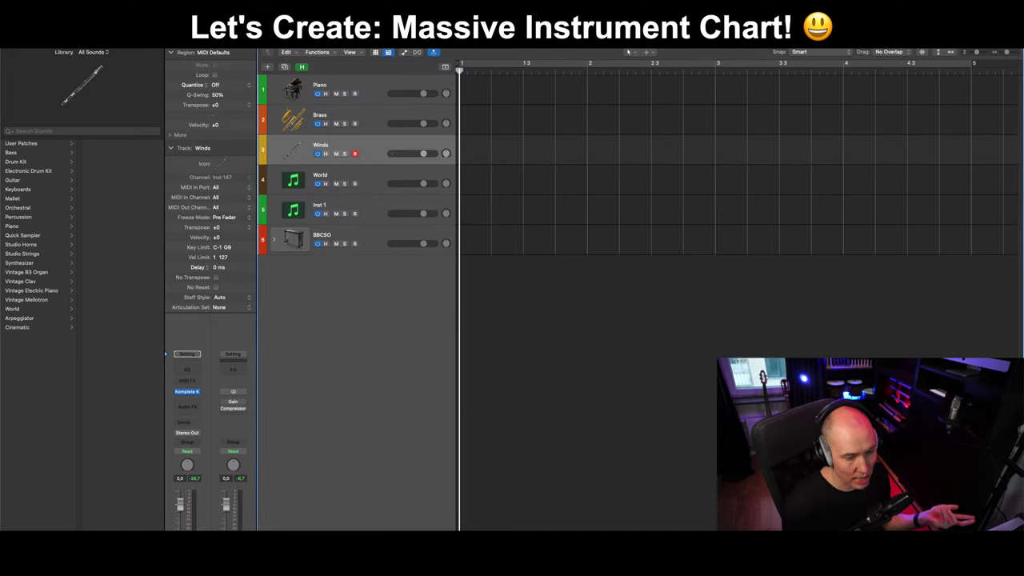
Start saving the Winds track as a patch and check the path of the Instrument folder.
key("super+shift+s")
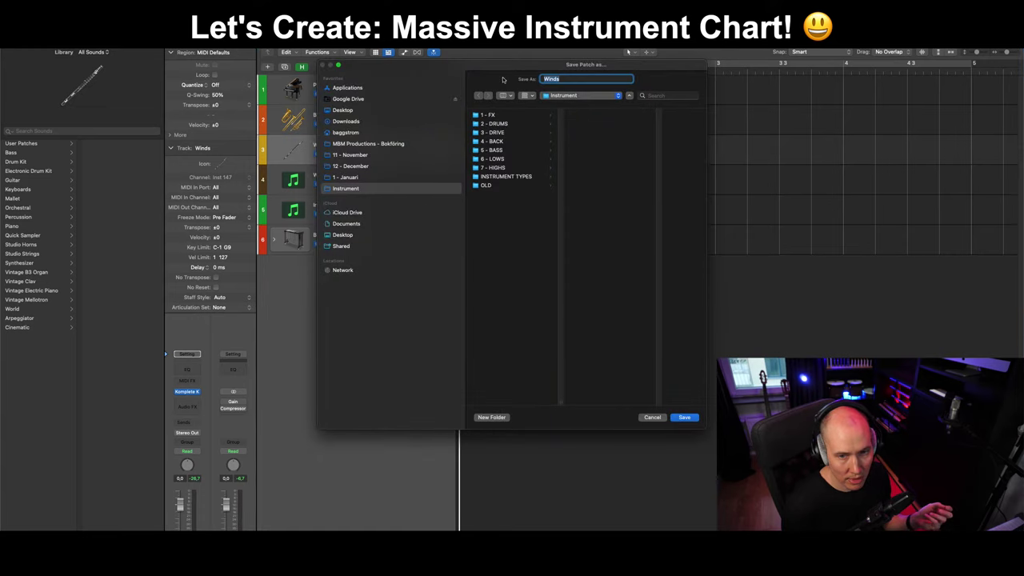
left_click(565, 97)
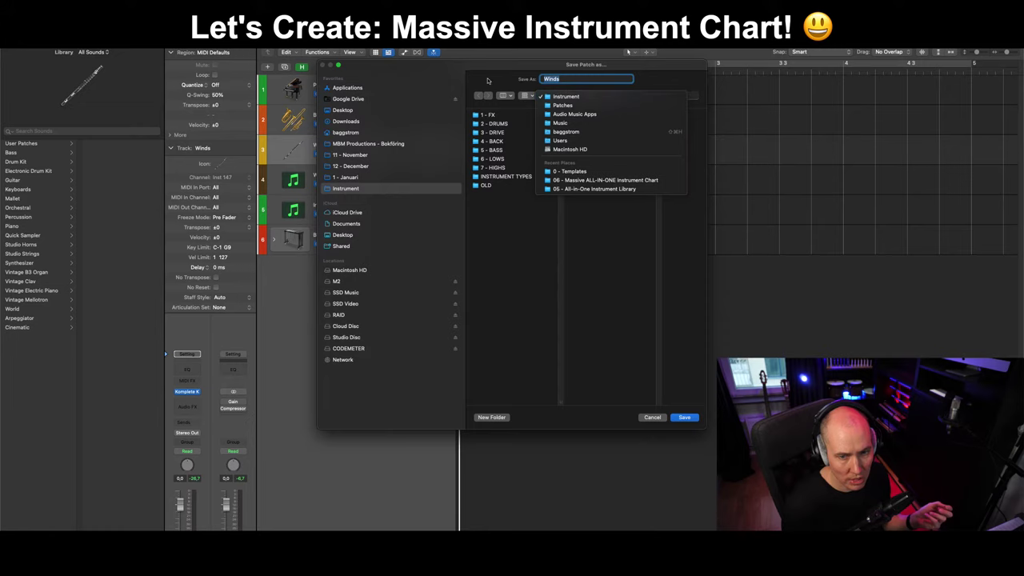
left_click(488, 78)
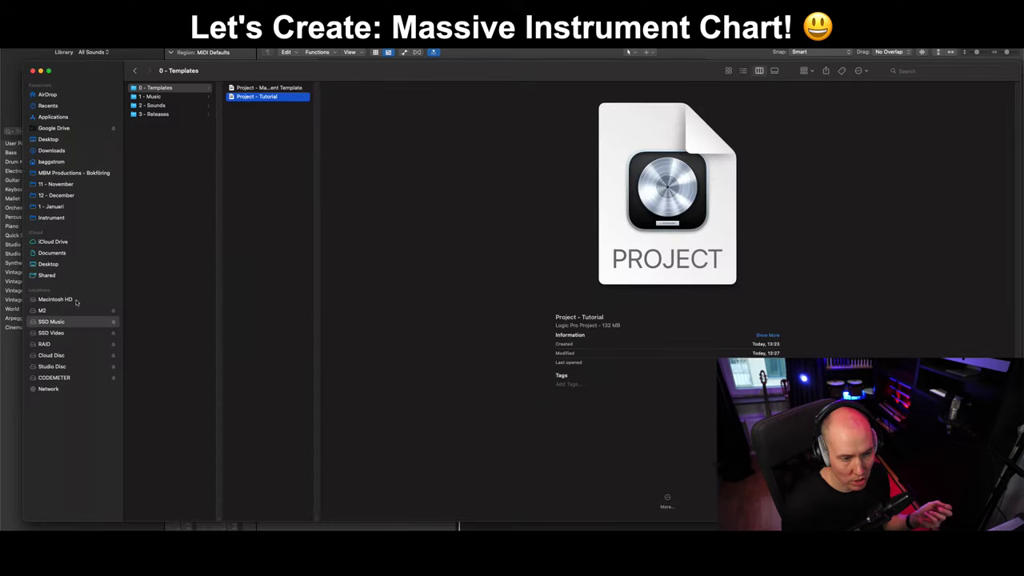
Abandon the patch save, check the Instrument folder's location in its Finder info, and open its 1 - FX subfolder.
left_click(77, 301)
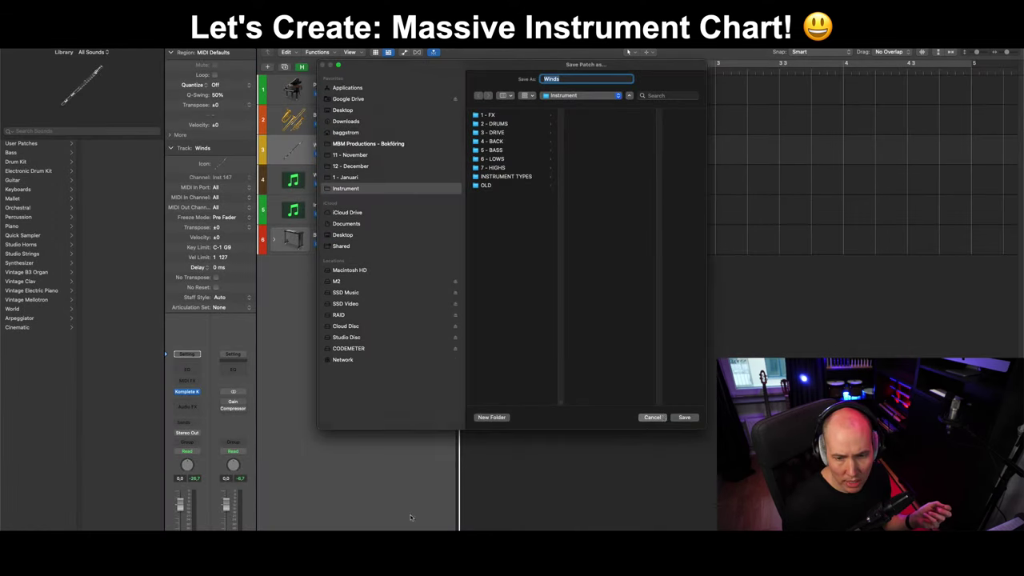
key("Return")
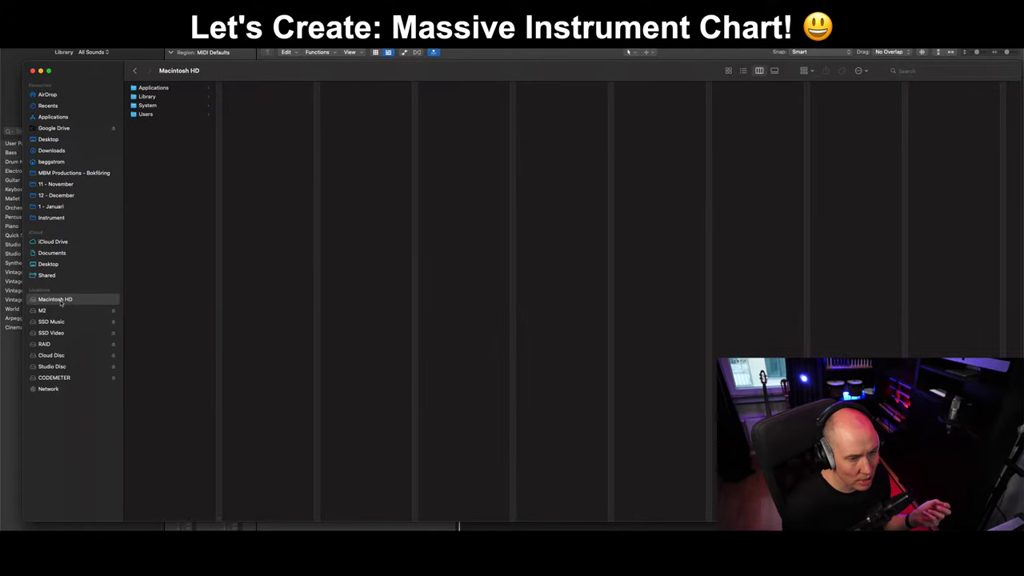
left_click(66, 219)
right_click(66, 219)
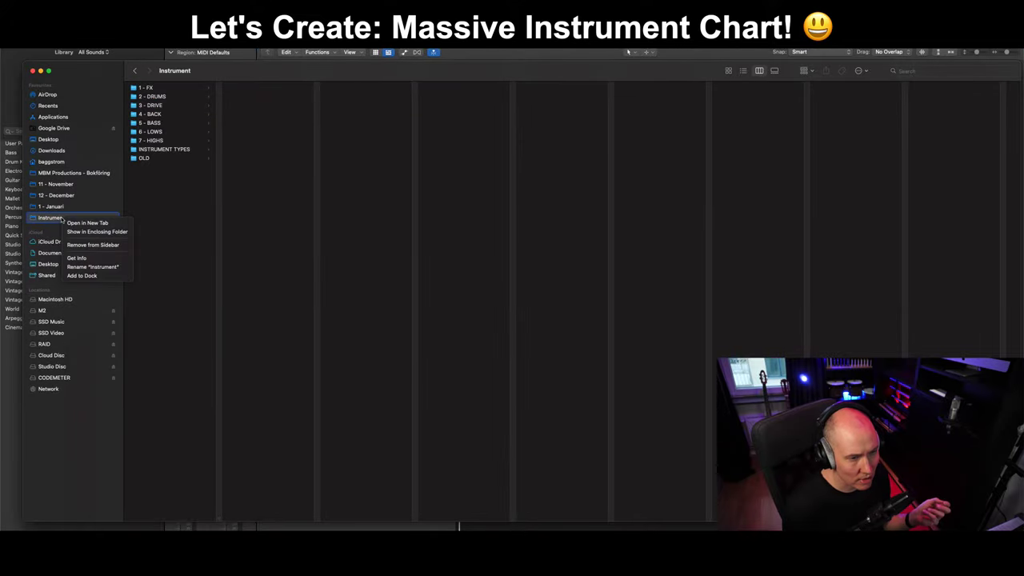
left_click(105, 258)
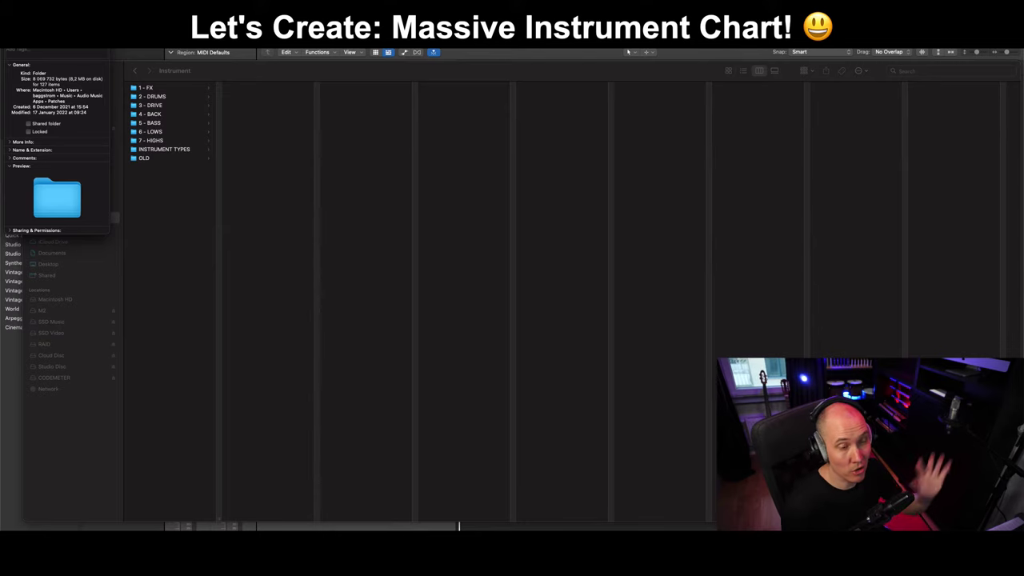
key("super+w")
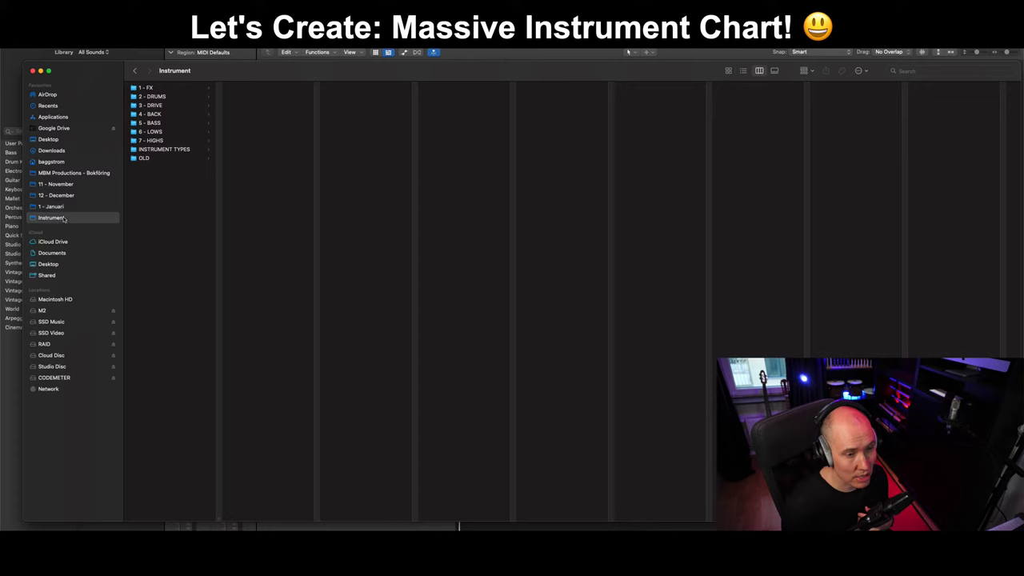
left_click(164, 88)
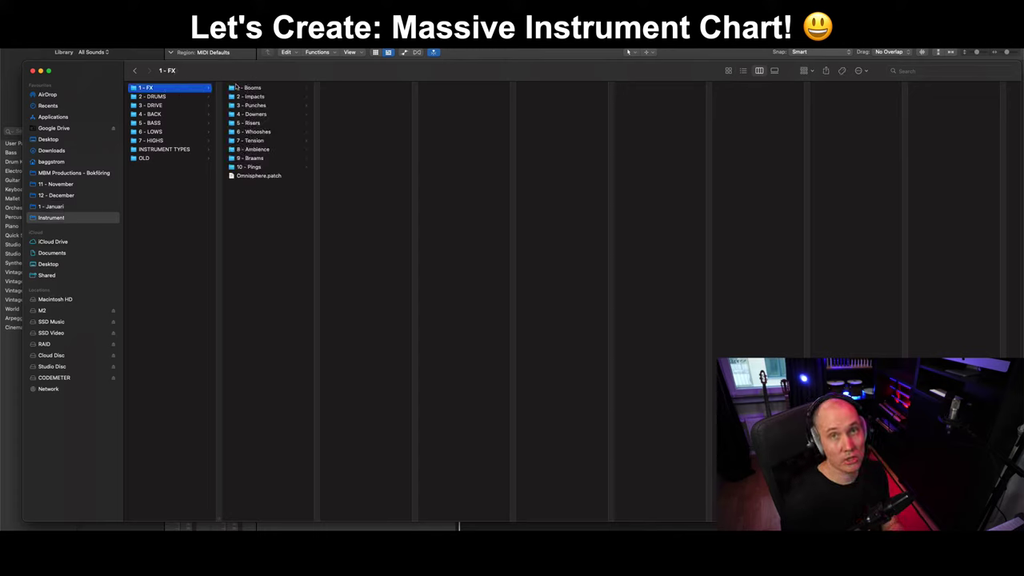
Look at the 1 - Booms folder, return to Logic Pro and list the User Patches in the Library.
left_click(273, 90)
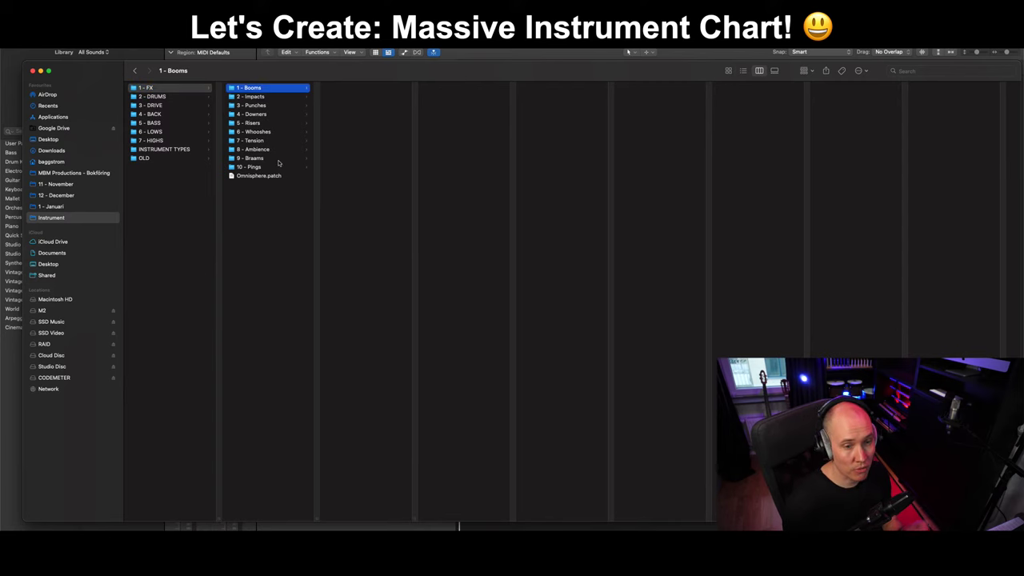
key("Escape")
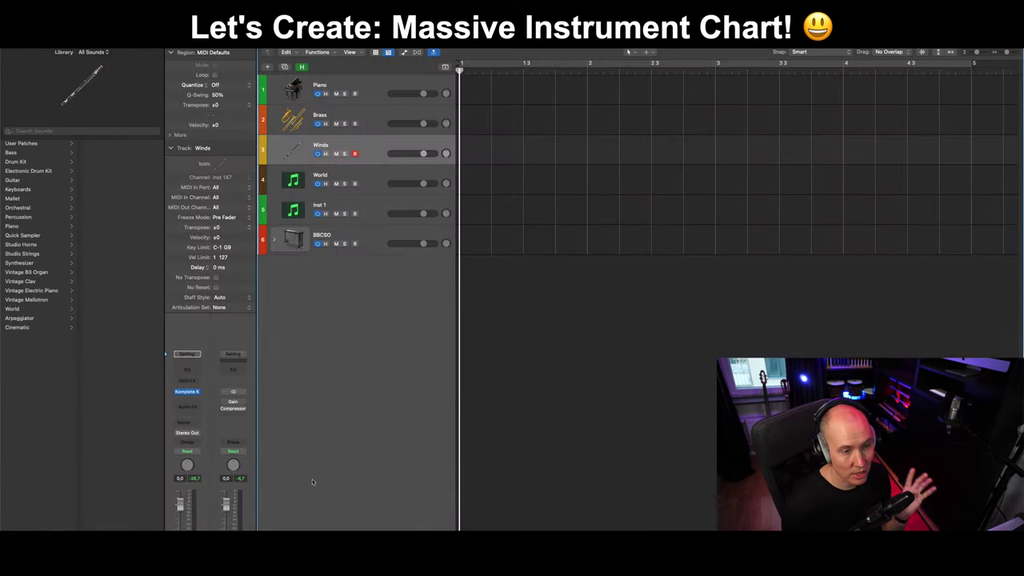
left_click(35, 145)
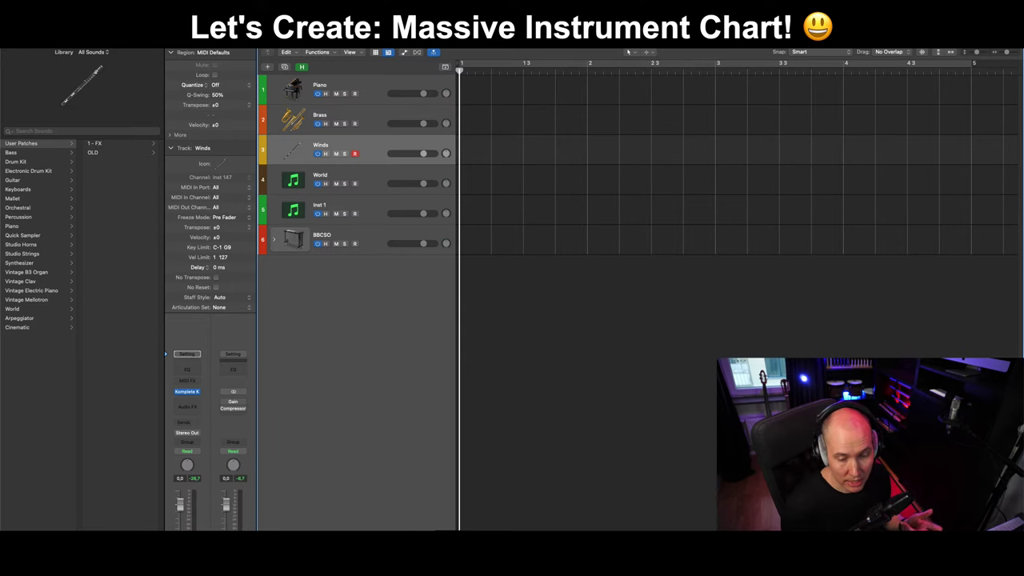
Switch to the instrument list in Notes and highlight the PLUCKED heading and its Harp entry.
key("super+Tab")
scroll(489, 339, "up", 1)
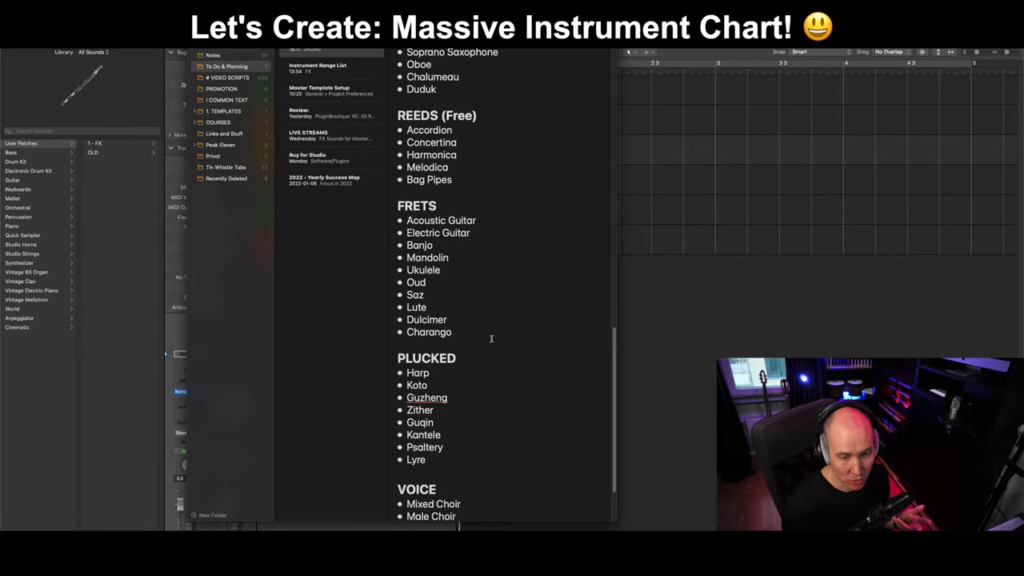
scroll(489, 352, "down", 3)
left_click_drag(458, 289, 397, 290)
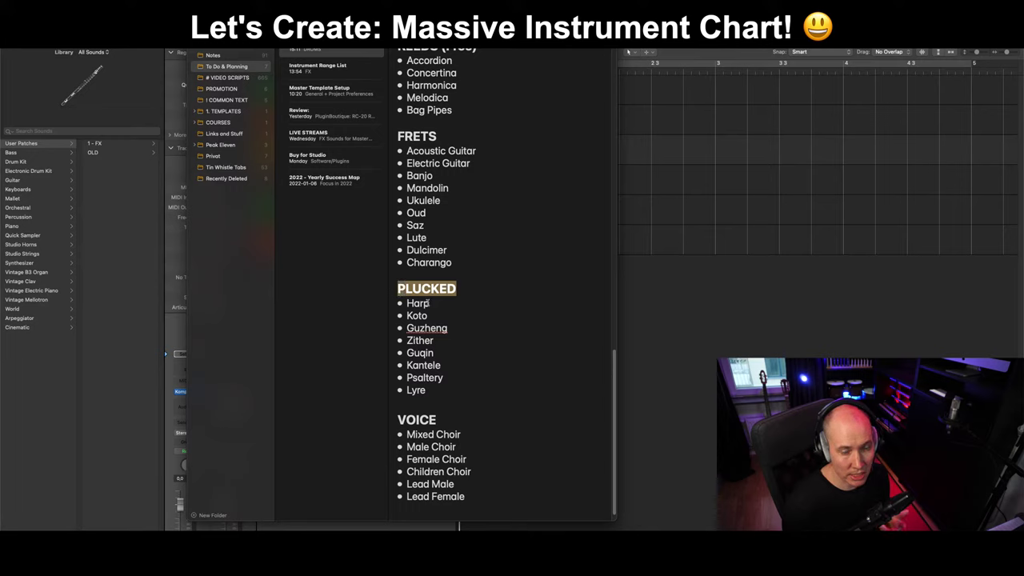
left_click_drag(430, 306, 405, 307)
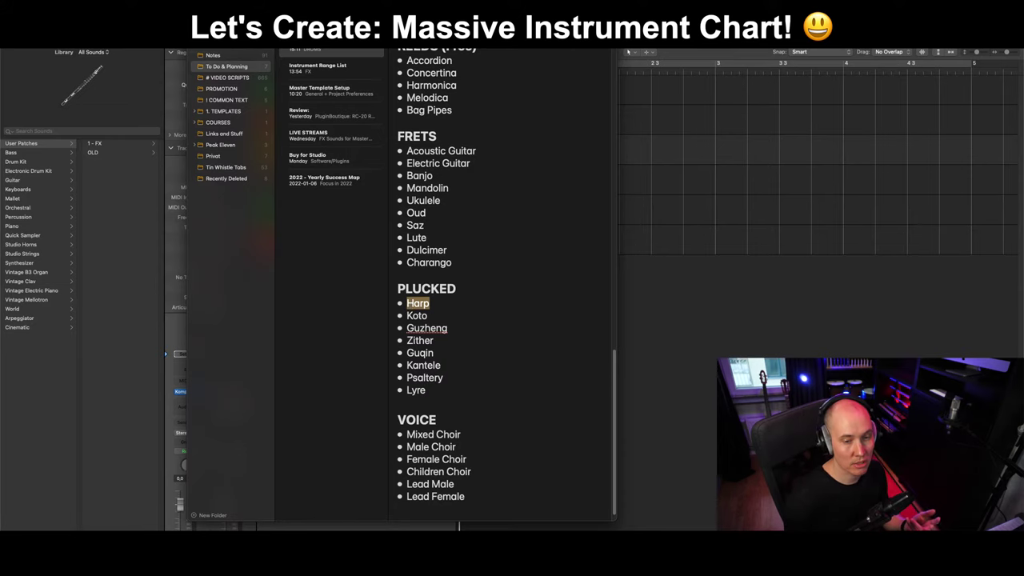
Switch back to Logic Pro, select the BBCSO track and show the User Patches in the Library.
key("super+Tab")
left_click(368, 244)
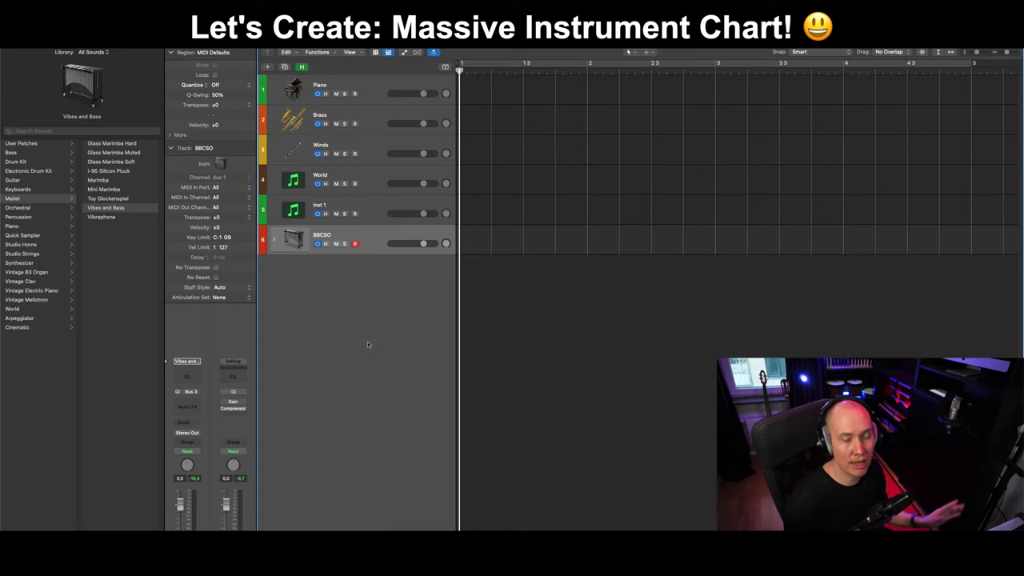
left_click(24, 143)
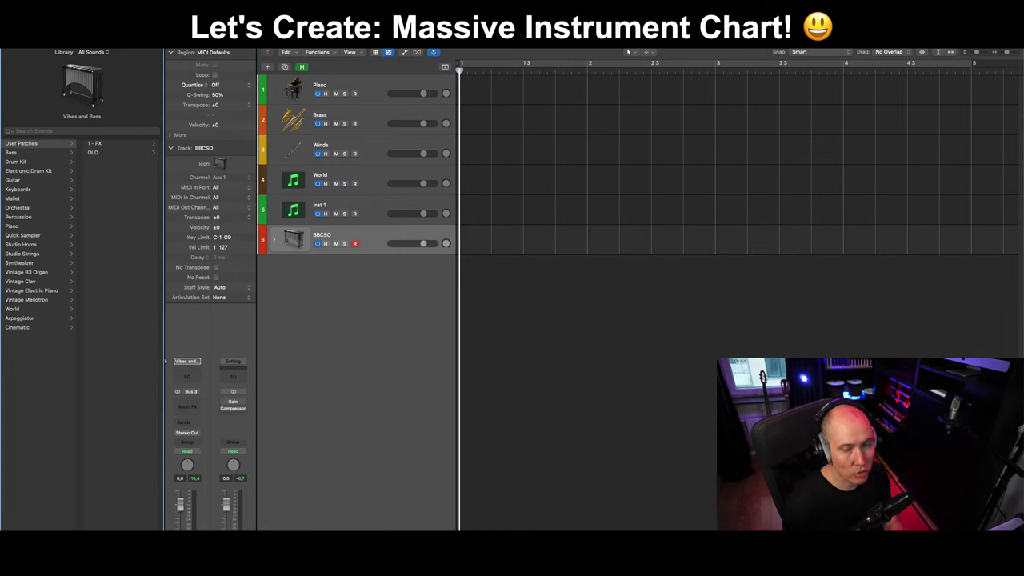
Return to the Notes list and point out the Lyre and Harp entries under PLUCKED.
key("super+Tab")
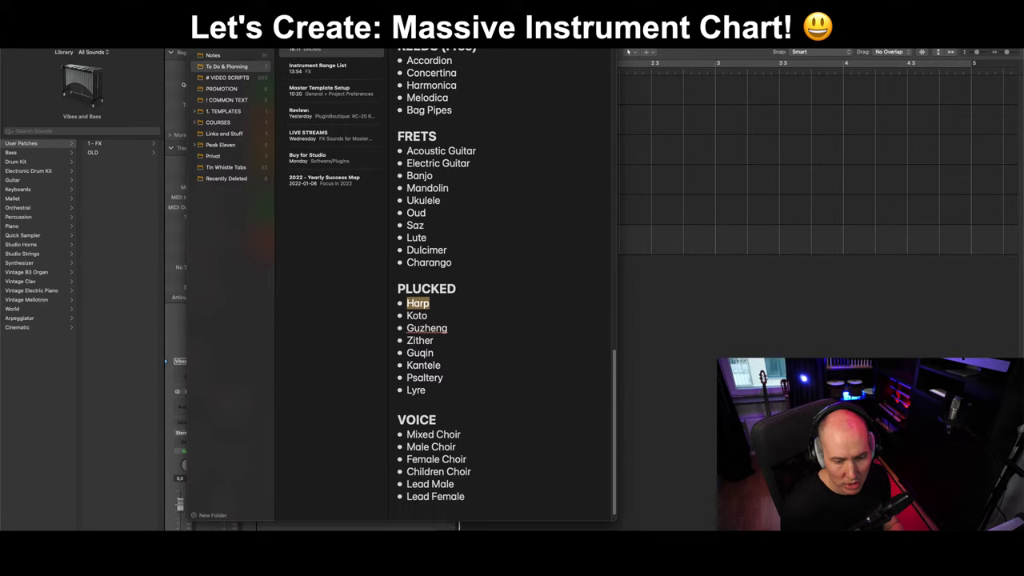
left_click(490, 391)
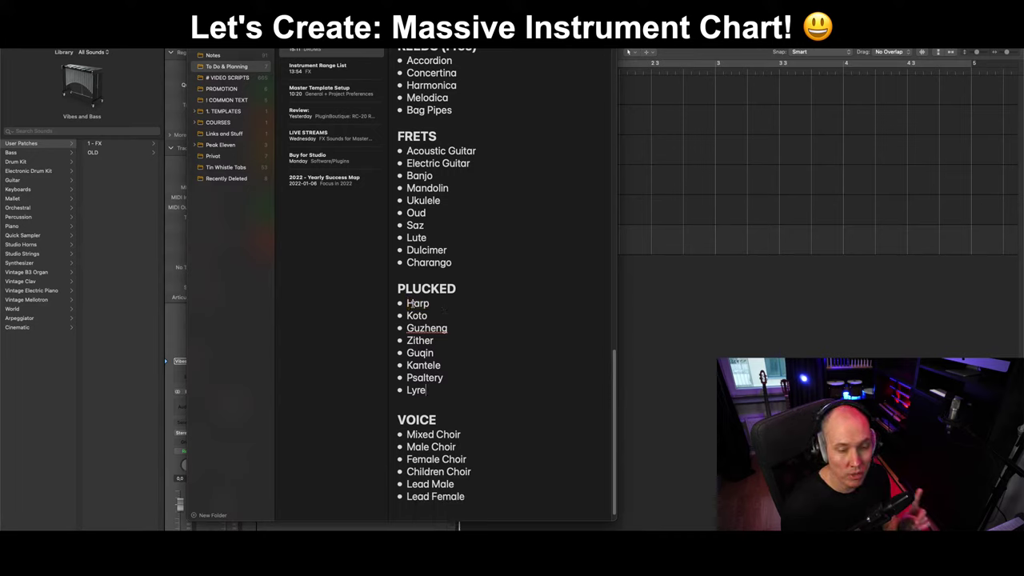
double_click(418, 304)
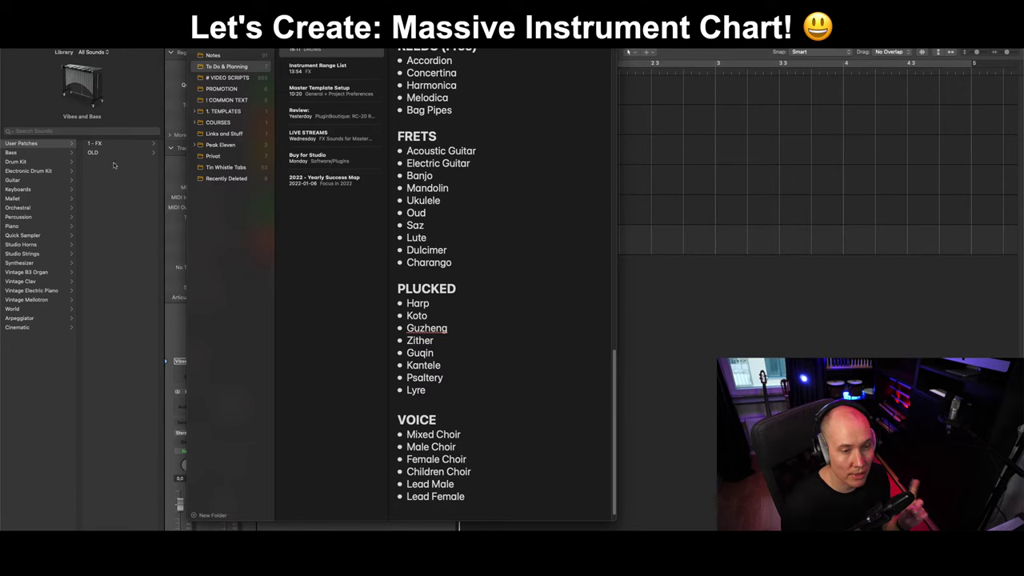
Return to Logic Pro and browse the 1 - FX folder within the User Patches.
left_click(112, 161)
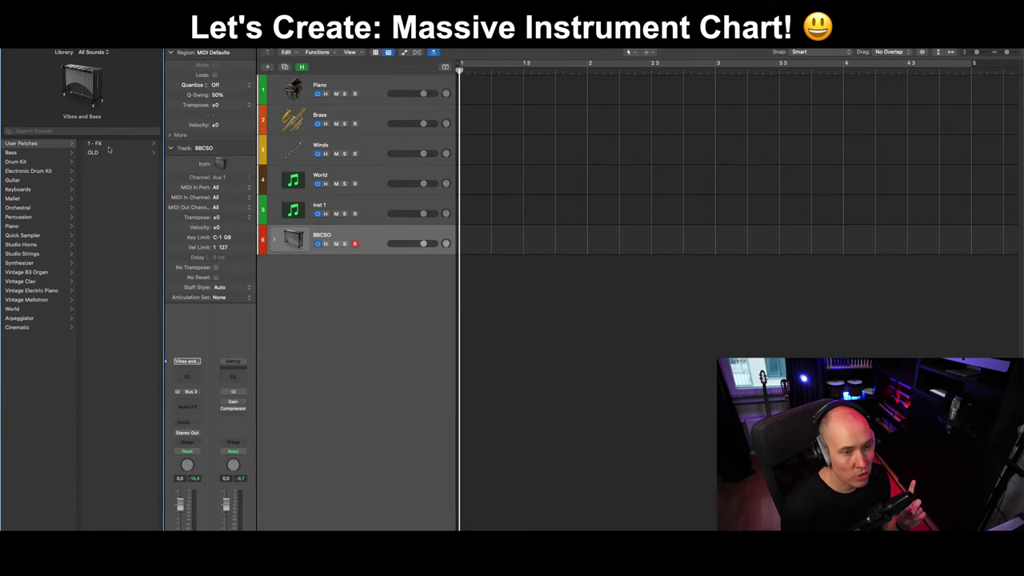
left_click(101, 144)
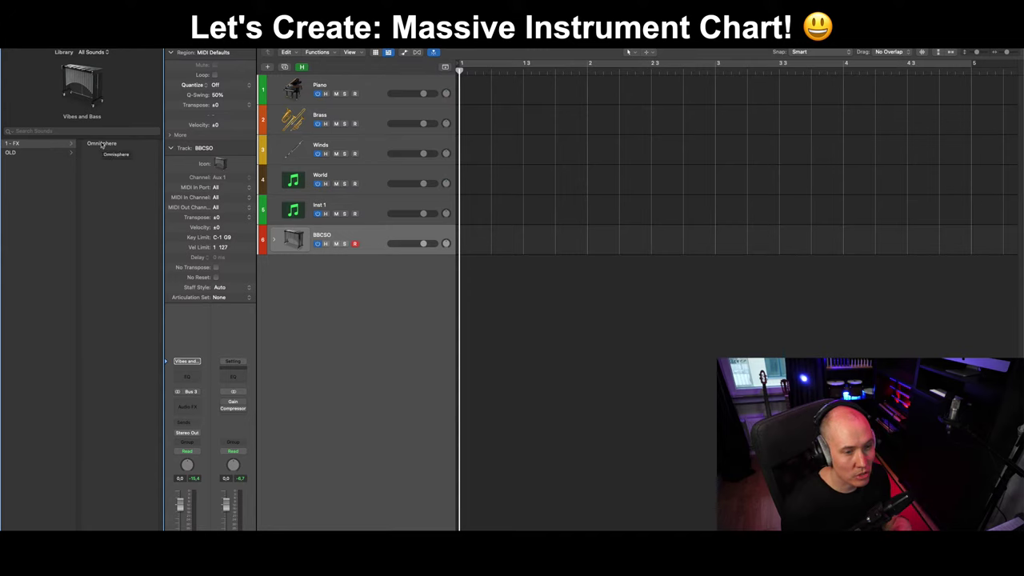
left_click(32, 143)
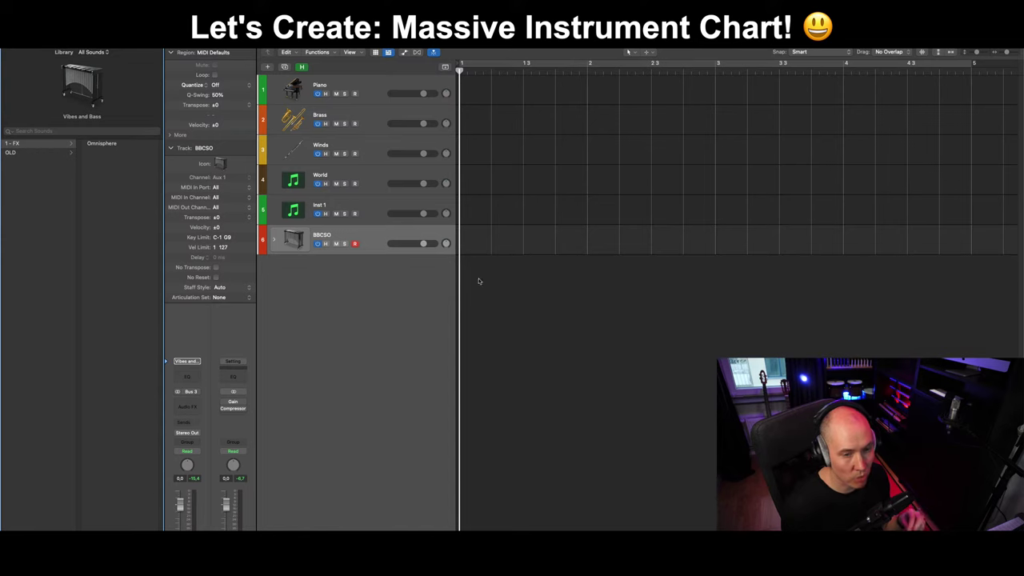
Load the Omnisphere patch from the 1 - FX user folder onto the Inst 1 track, and open and hide its instrument window.
left_click(367, 249)
left_click(372, 210)
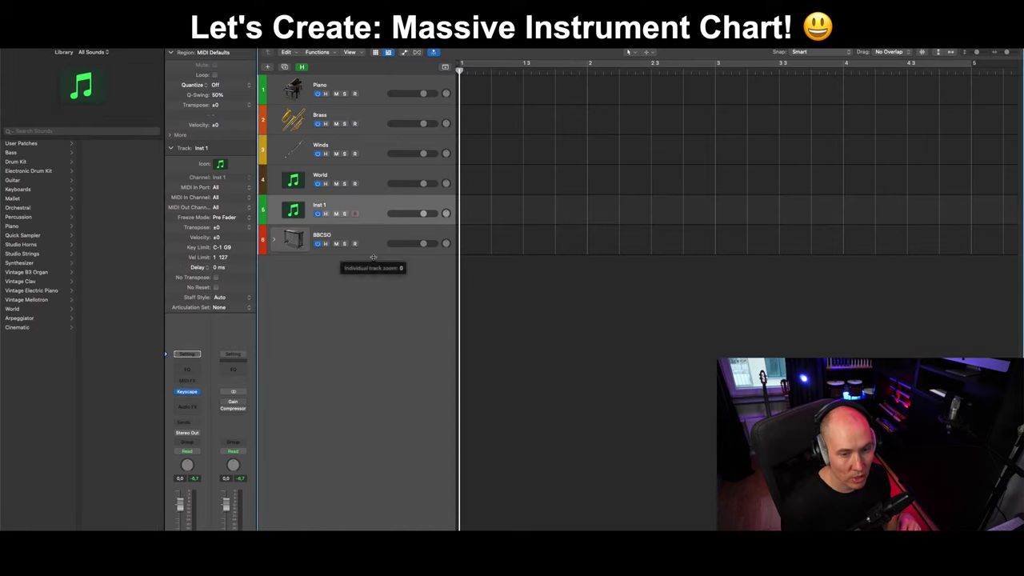
left_click(93, 144)
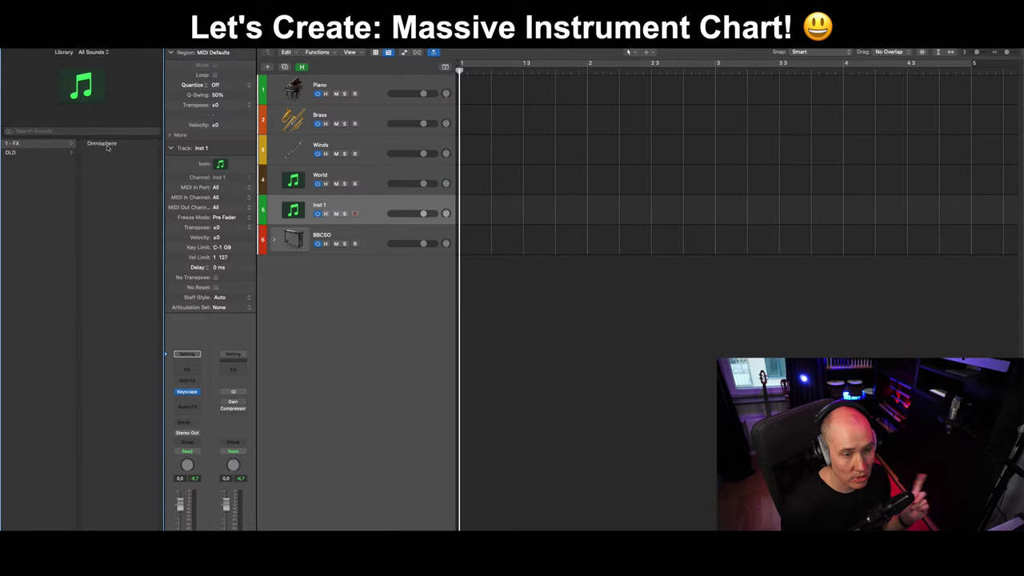
left_click(113, 144)
left_click(358, 209)
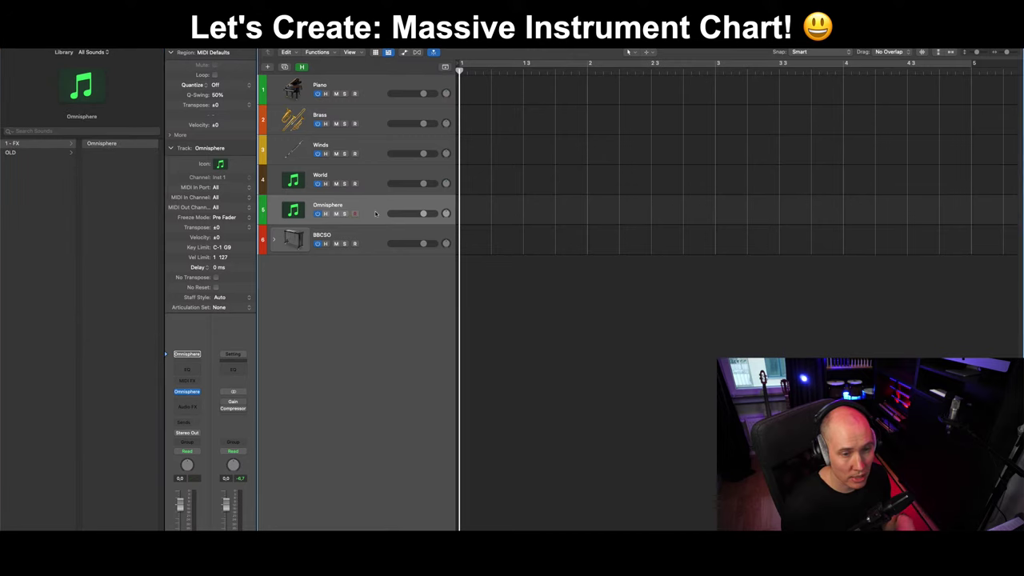
left_click(188, 392)
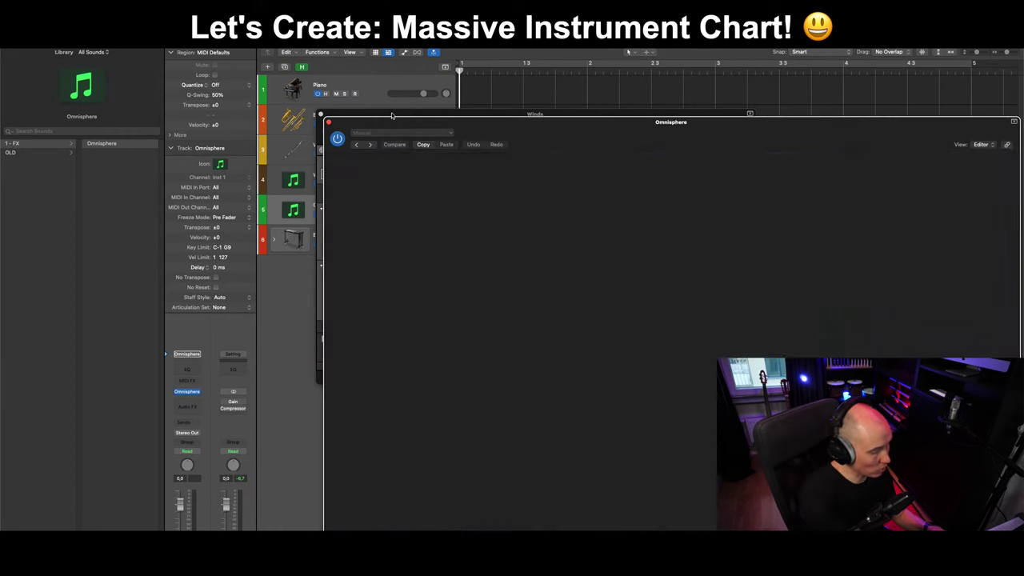
key("v")
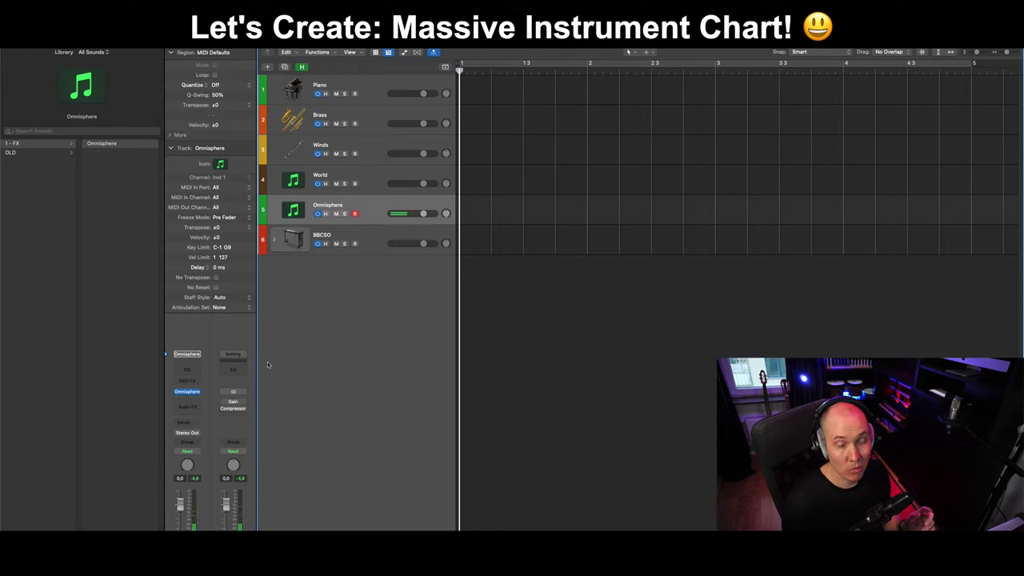
Reinsert the Spectrasonics Omnisphere instrument on the Omnisphere track and close its window.
left_click(199, 393)
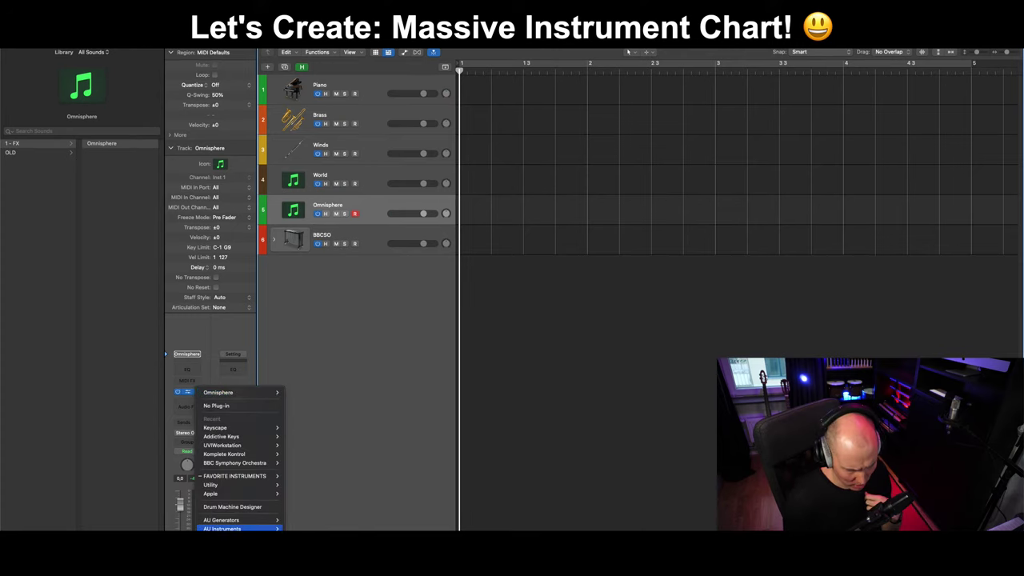
mouse_move(223, 529)
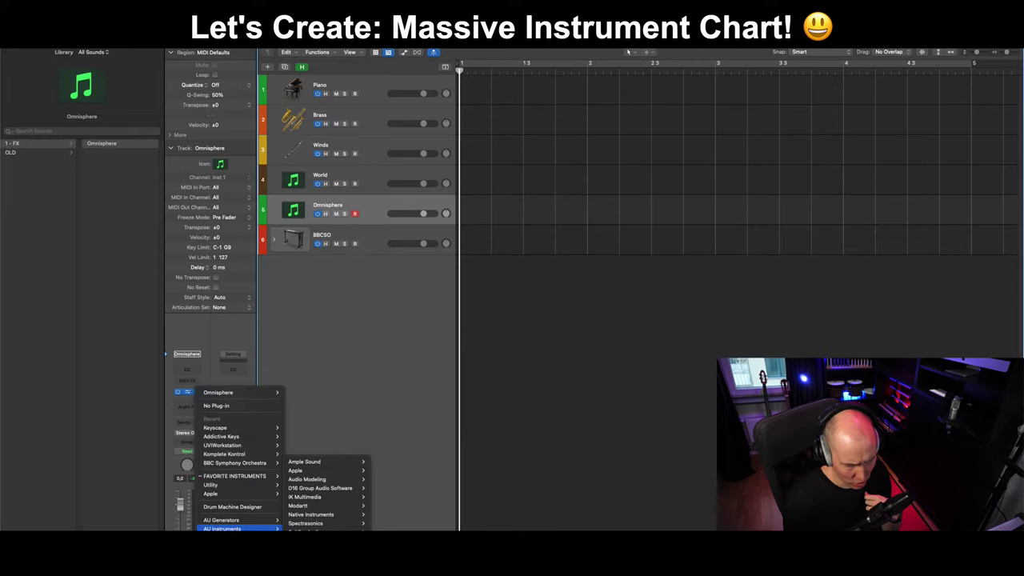
mouse_move(305, 525)
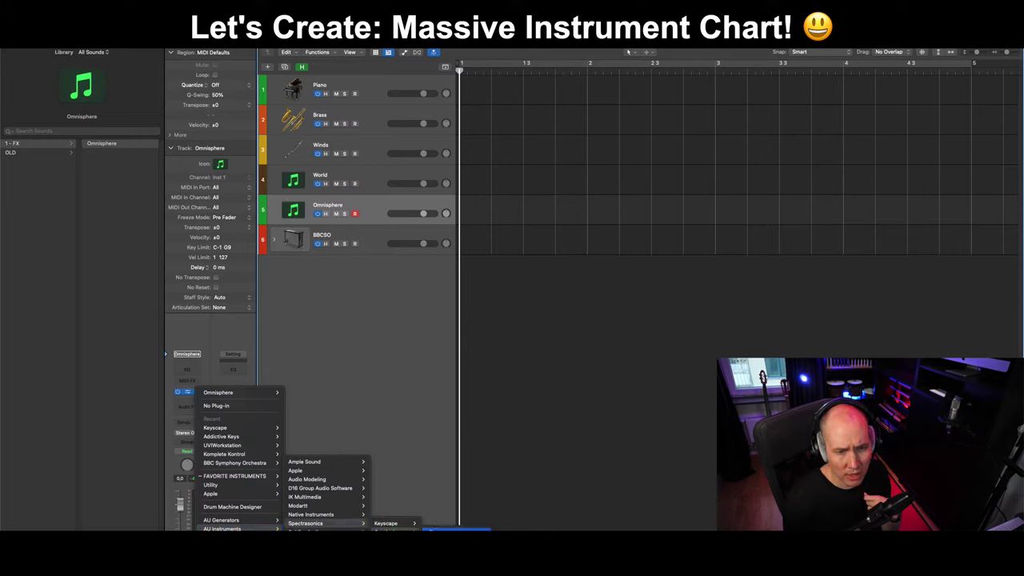
left_click(396, 531)
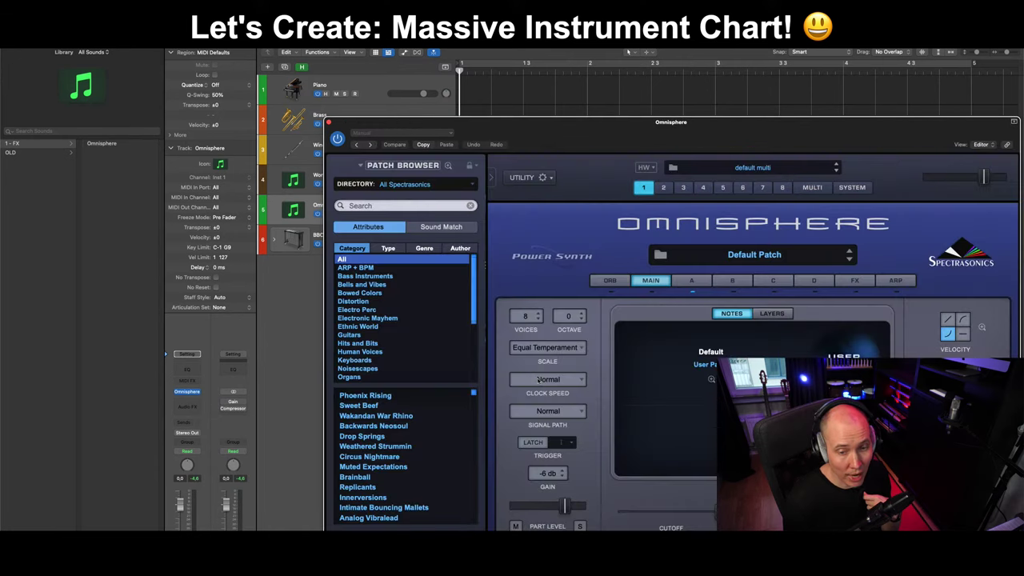
left_click_drag(588, 130, 505, 116)
key("super+w")
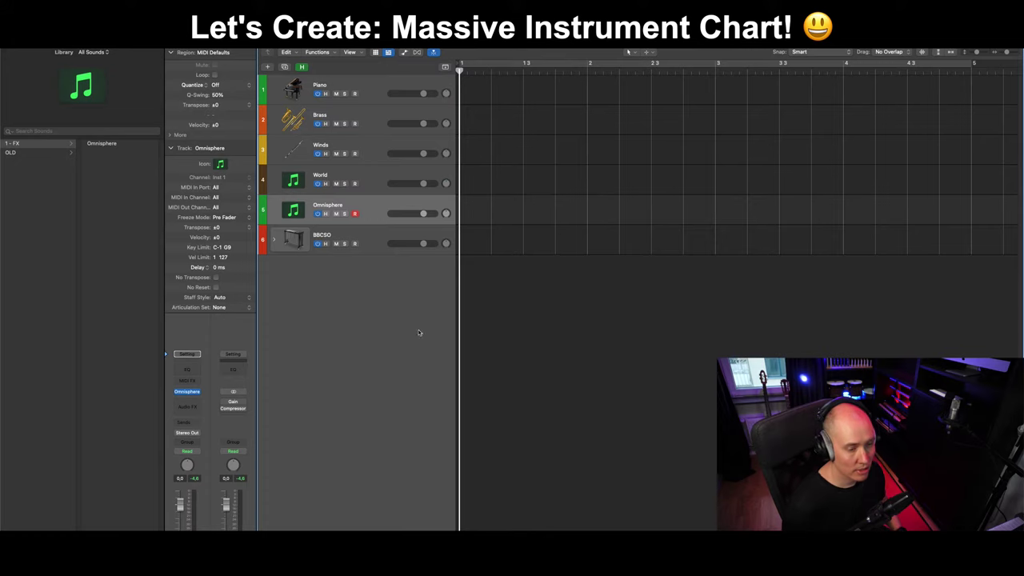
Compare the Library patch selection for the BBCSO, Omnisphere and World tracks by switching between them.
left_click(373, 239)
left_click(372, 211)
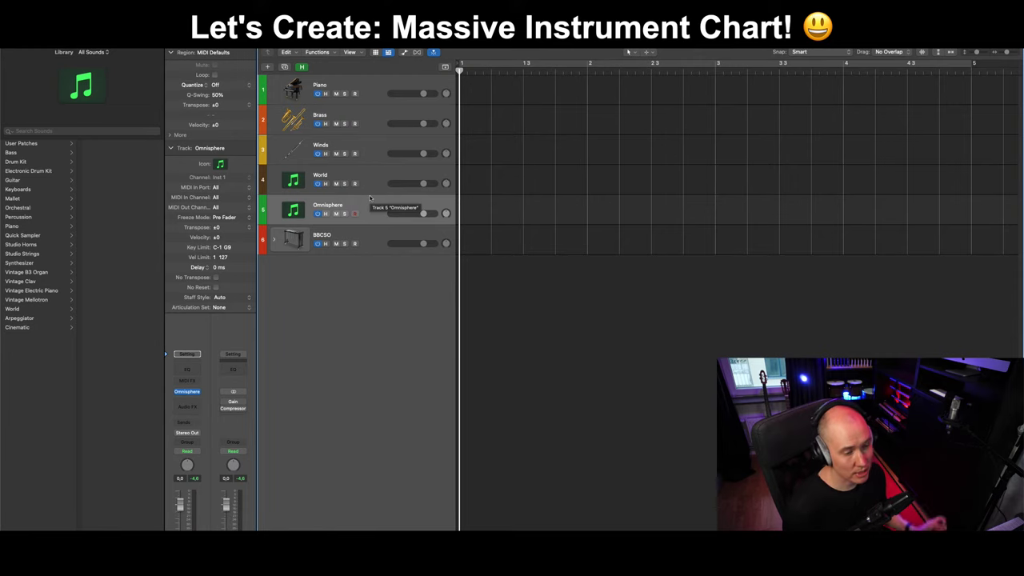
left_click(381, 235)
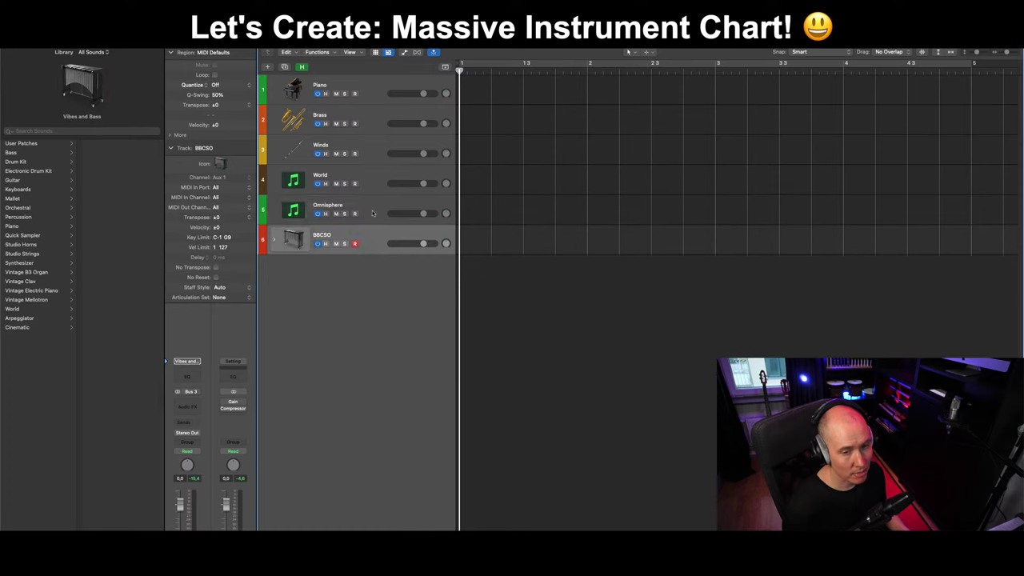
left_click(373, 213)
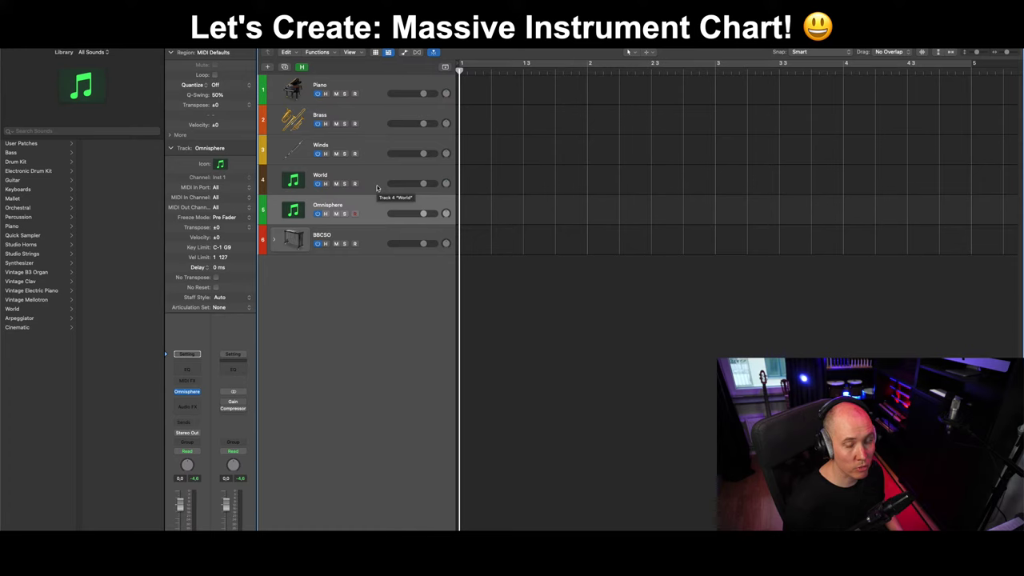
left_click(376, 184)
left_click(375, 206)
left_click(380, 234)
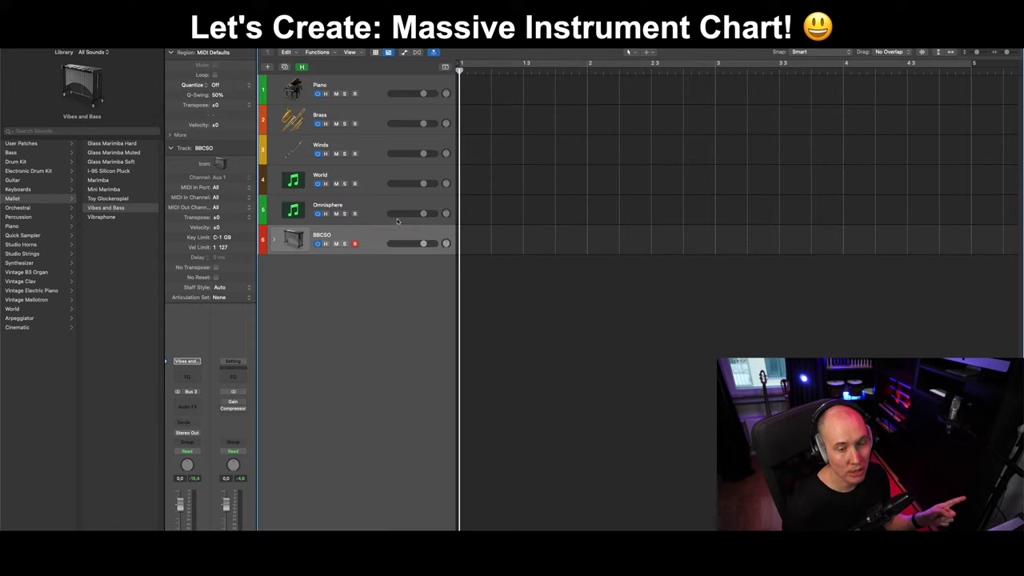
key("Up")
left_click(381, 245)
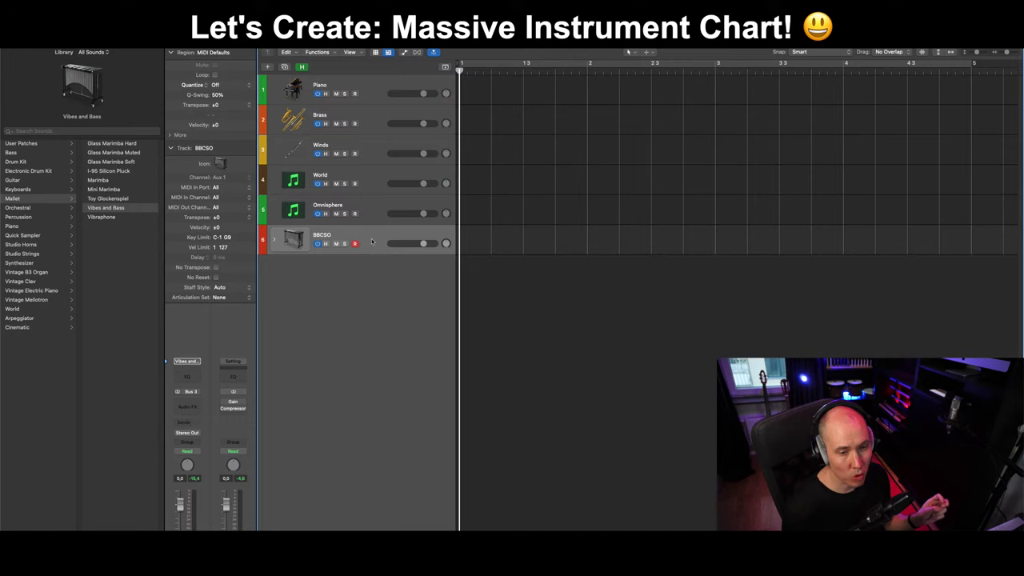
left_click(373, 210)
key("Down")
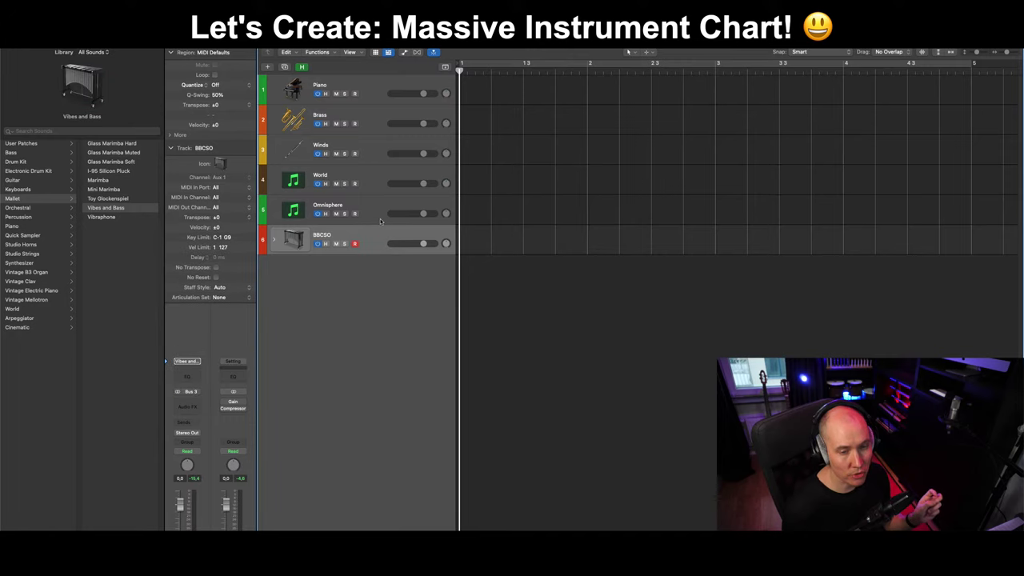
left_click(378, 214)
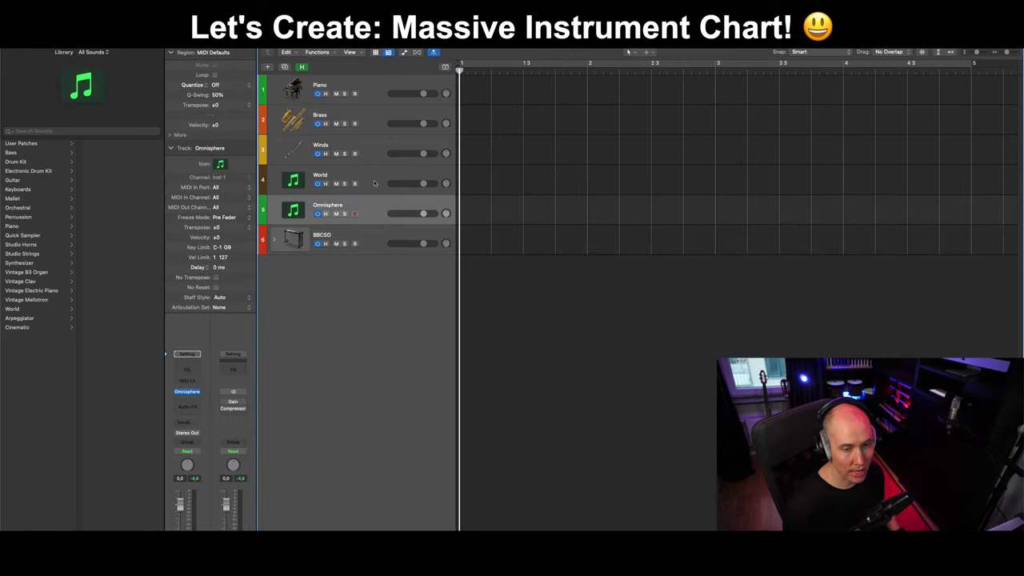
Look through the World, Winds and Brass tracks, ending on the Winds track.
left_click(375, 184)
left_click(373, 158)
left_click(379, 117)
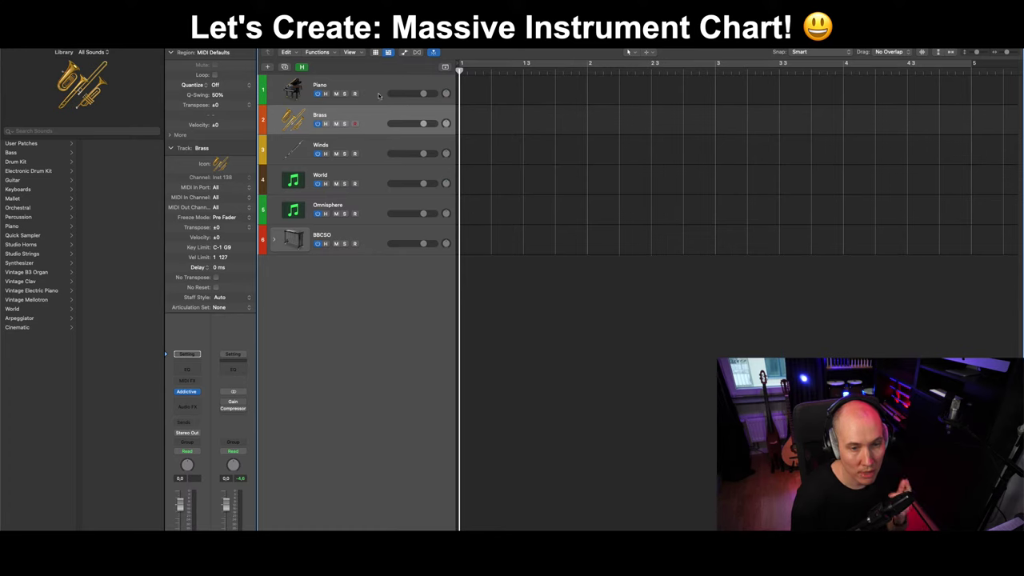
left_click(375, 137)
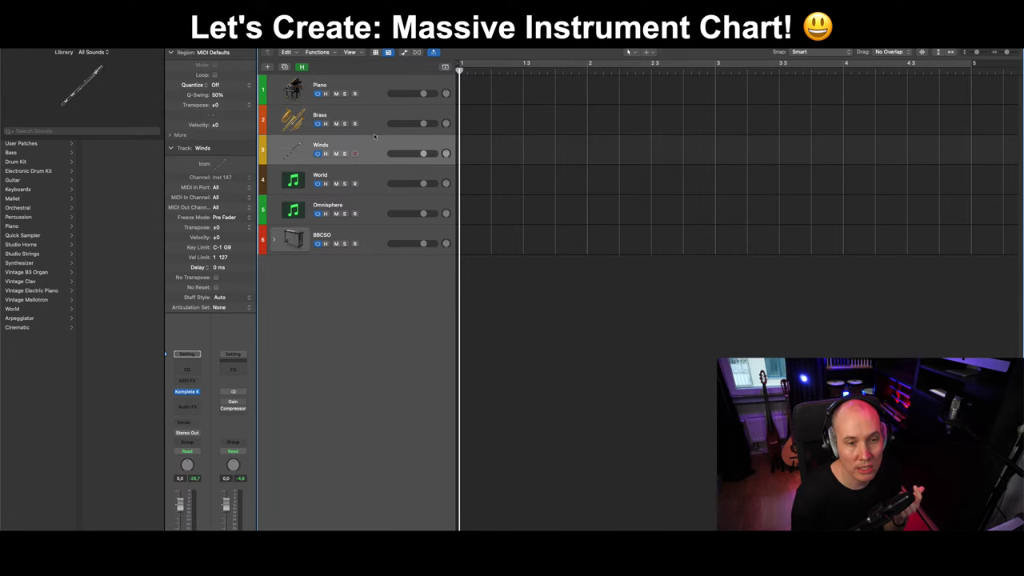
Review the earlier categories of the instrument list in Notes and return to the Logic Pro project.
key("super+Tab")
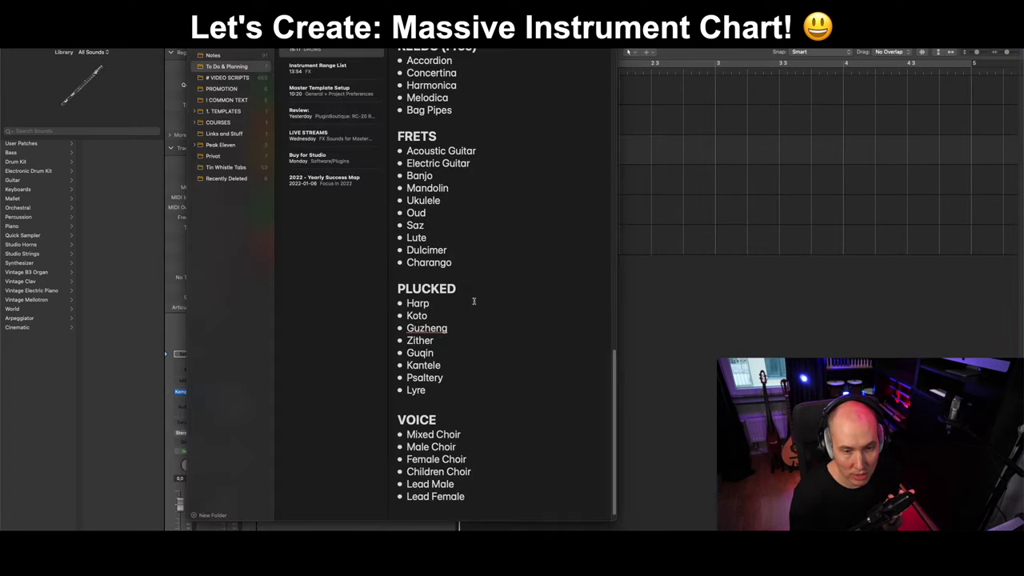
scroll(476, 295, "up", 5)
scroll(477, 294, "up", 1)
key("super+Tab")
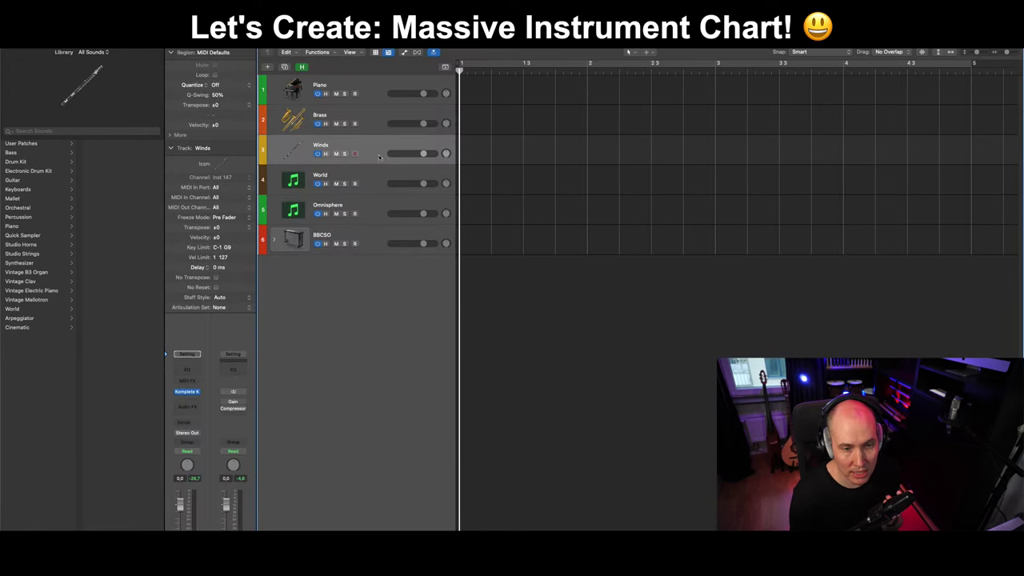
Select the Omnisphere track, check its instrument slot, and display the User Patches folders in the Library.
left_click(372, 211)
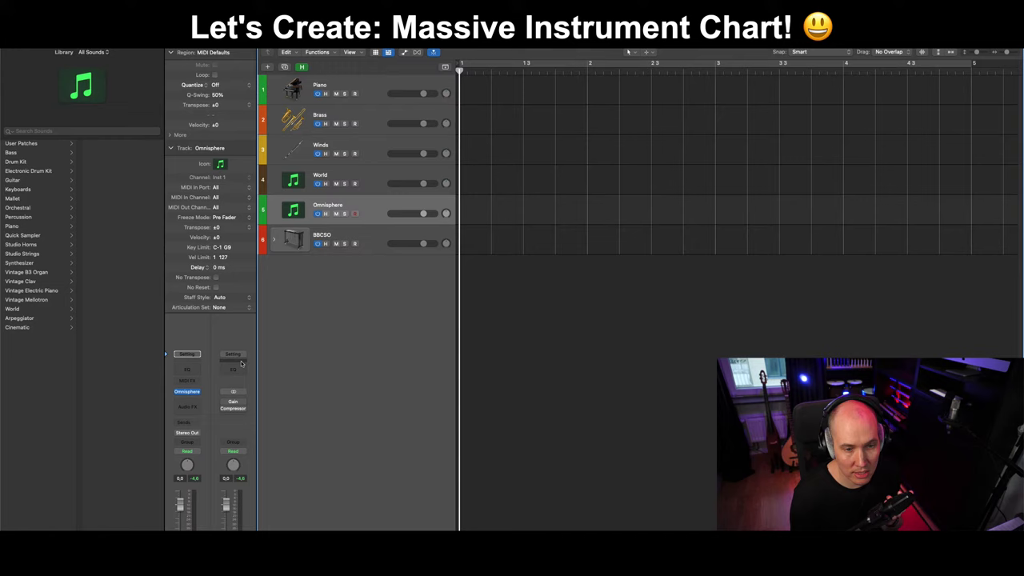
left_click(199, 392)
key("Escape")
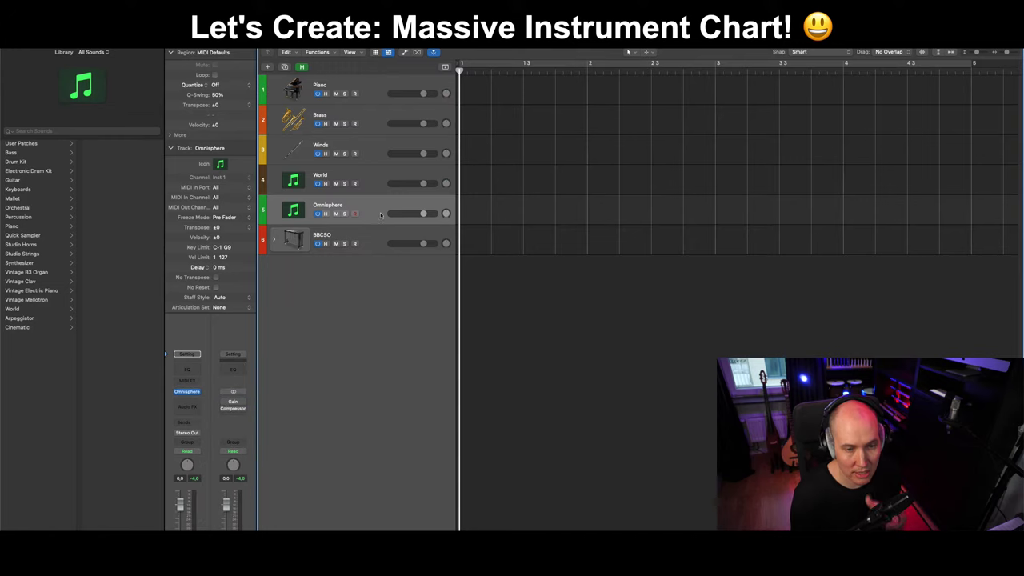
left_click(24, 144)
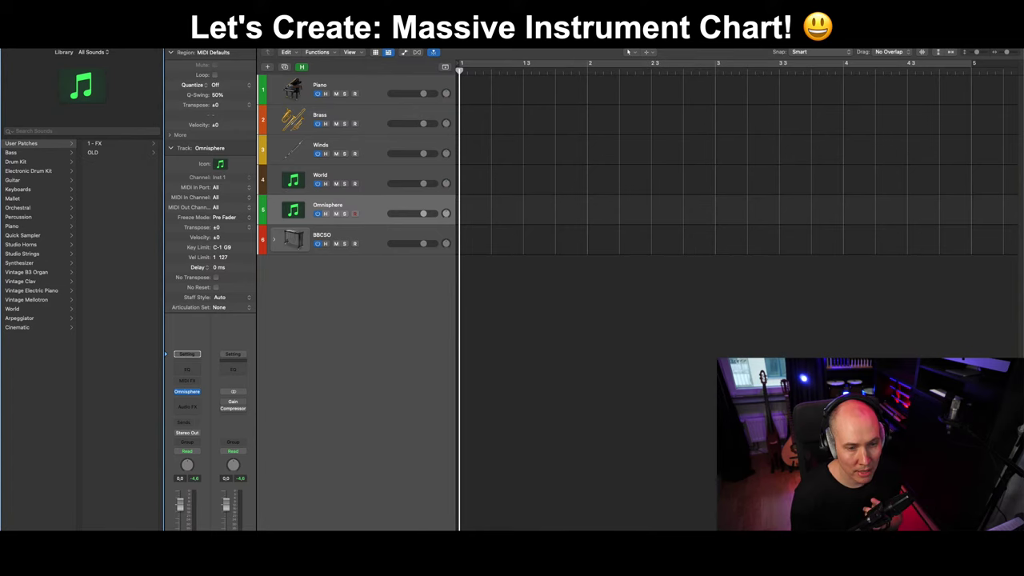
Compare the Notes instrument list with the 1 - FX user patch folder of the Omnisphere track.
key("super+Tab")
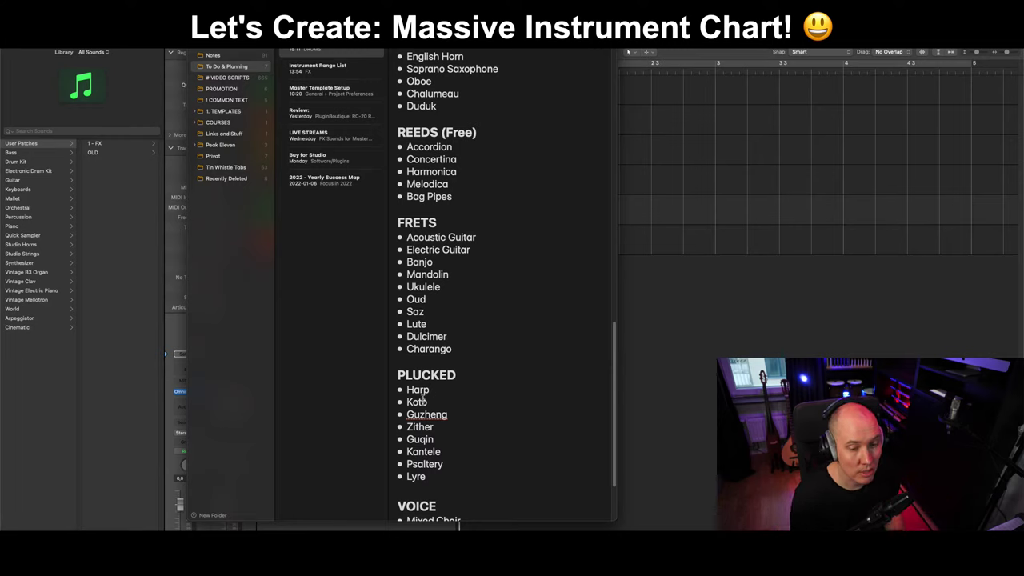
key("super+tab")
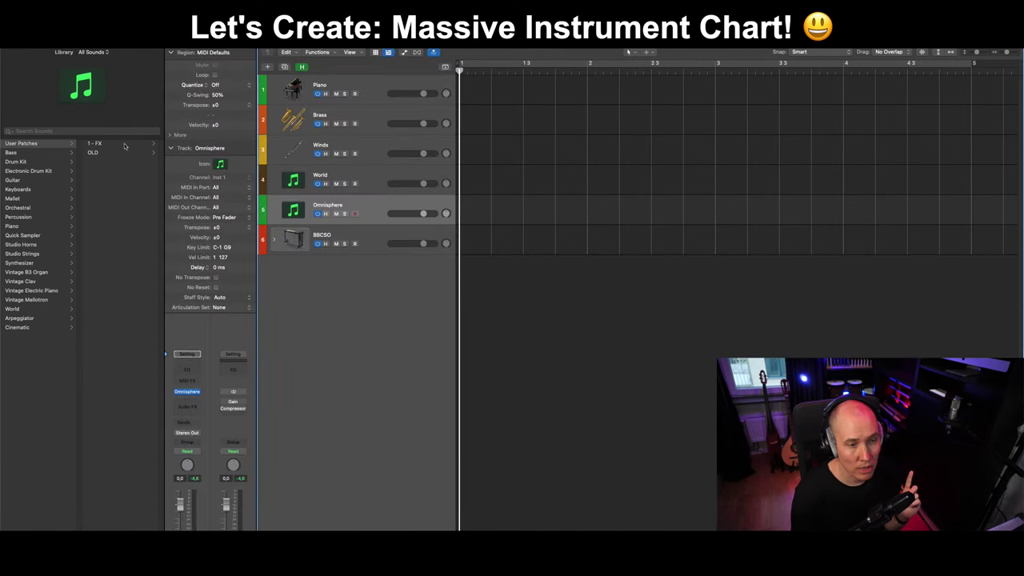
left_click(437, 214)
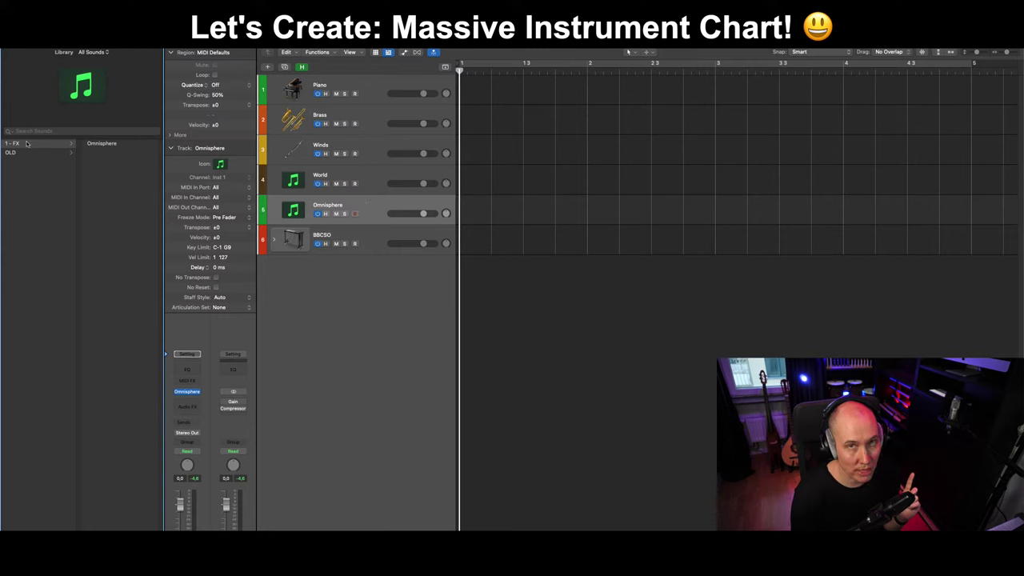
left_click(372, 247)
left_click(376, 214)
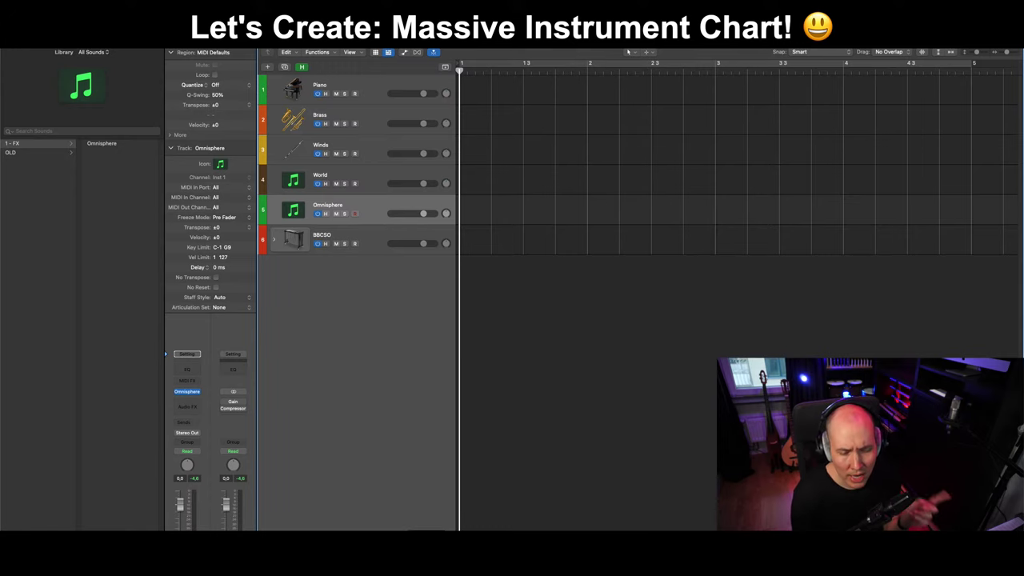
Review the FRETS, PLUCKED and VOICE categories in Notes and return to the Logic Pro project.
key("super+Tab")
left_click(448, 275)
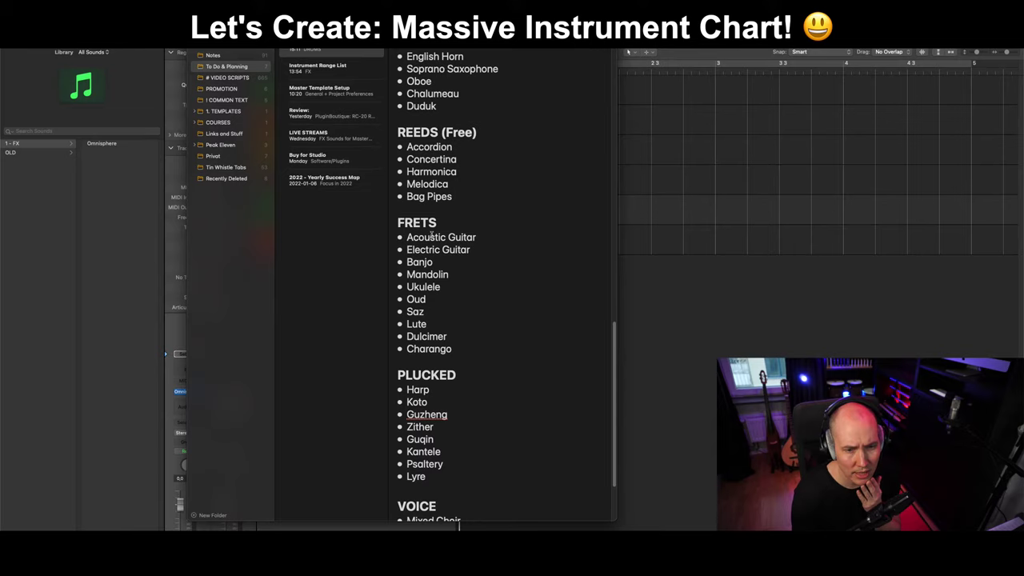
scroll(427, 404, "down", 1)
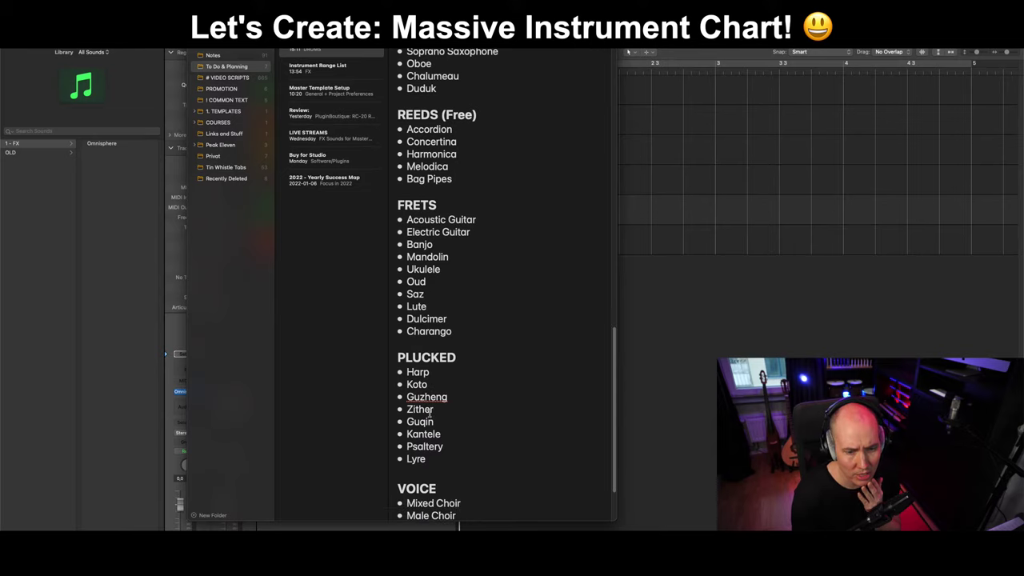
key("super+Tab")
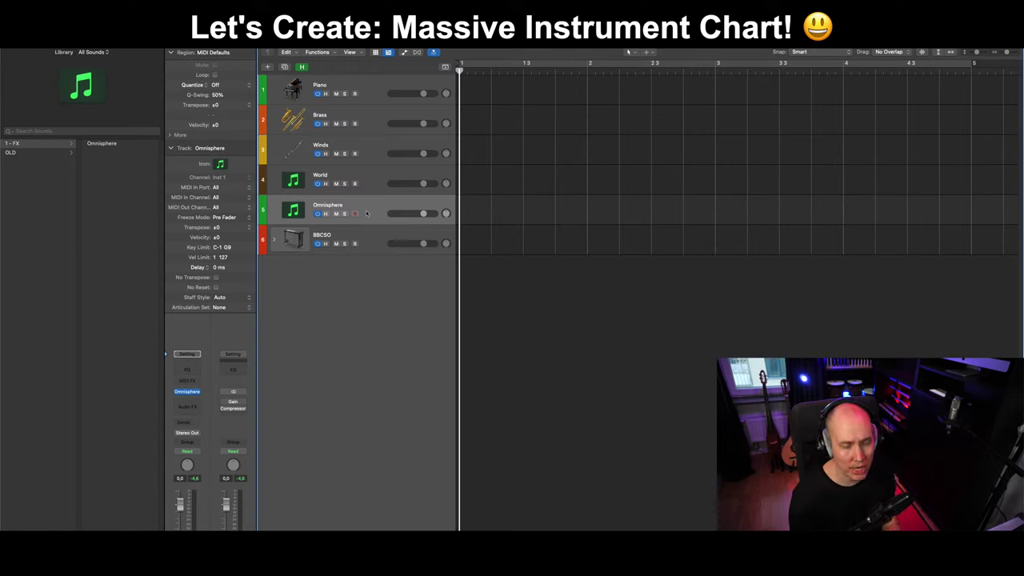
Step through the World, Omnisphere, Winds, Brass and Piano tracks, ending on the BBCSO track.
left_click(366, 185)
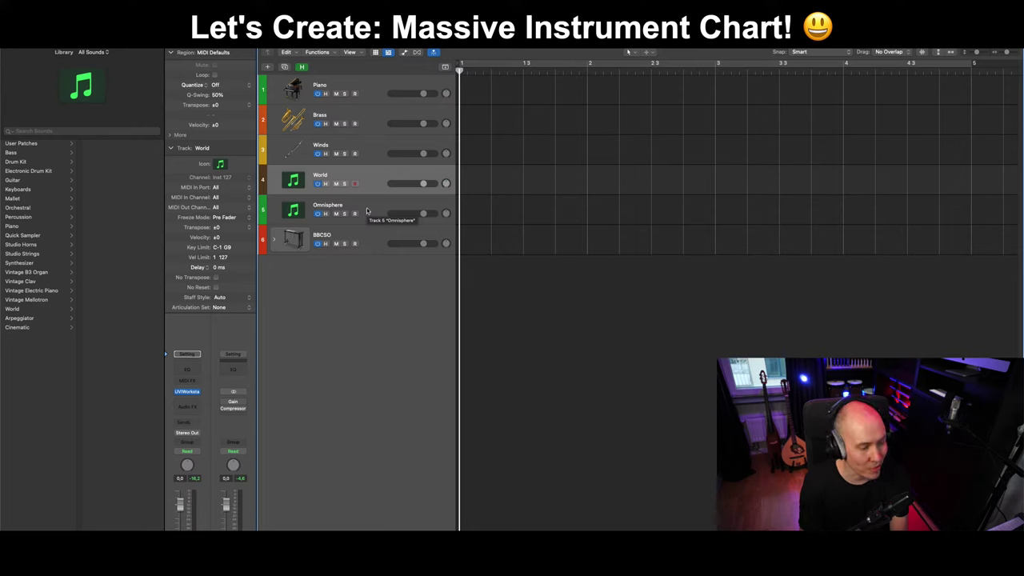
left_click(366, 208)
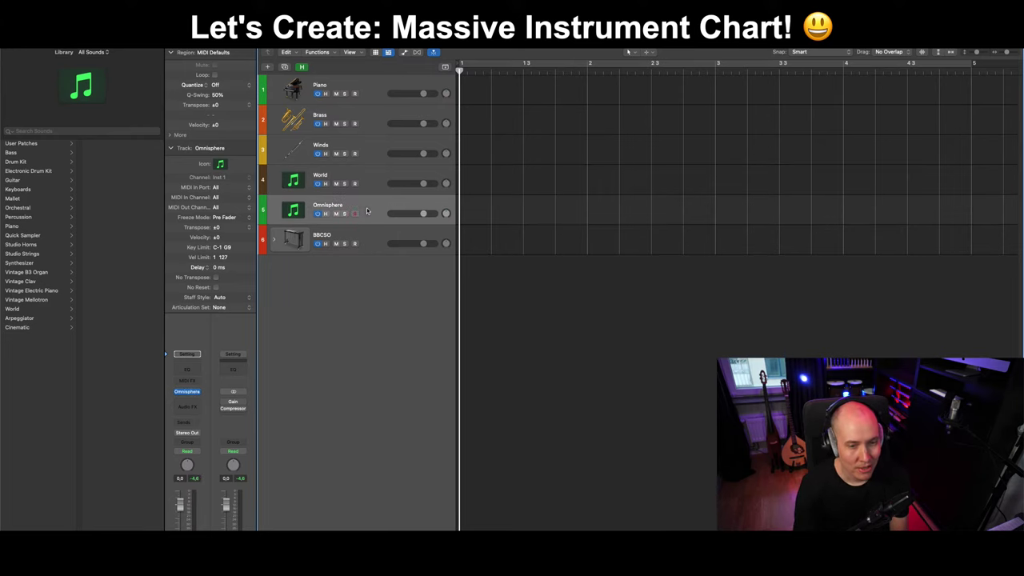
left_click(386, 170)
left_click(377, 154)
left_click(373, 127)
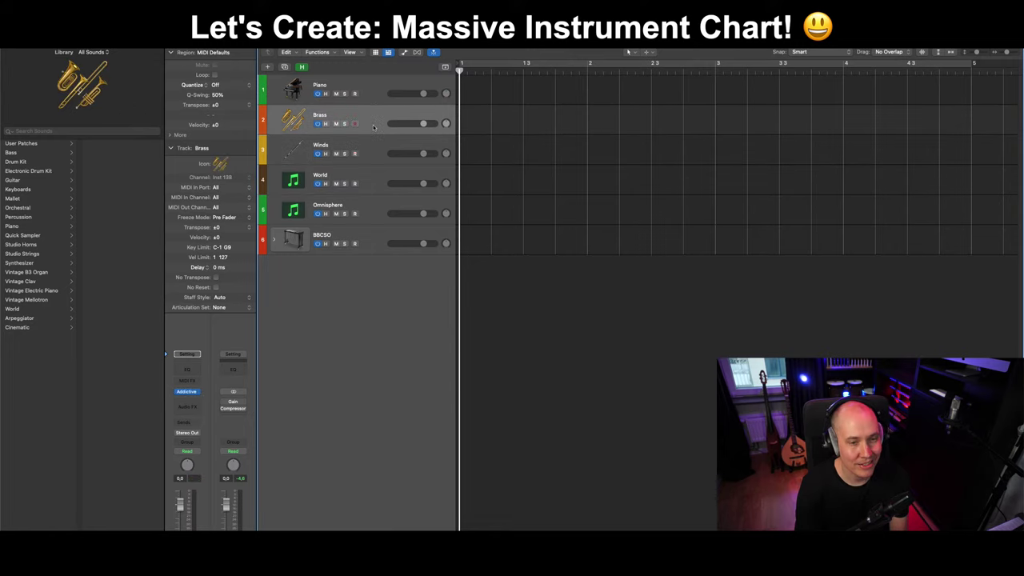
left_click(373, 90)
left_click(384, 232)
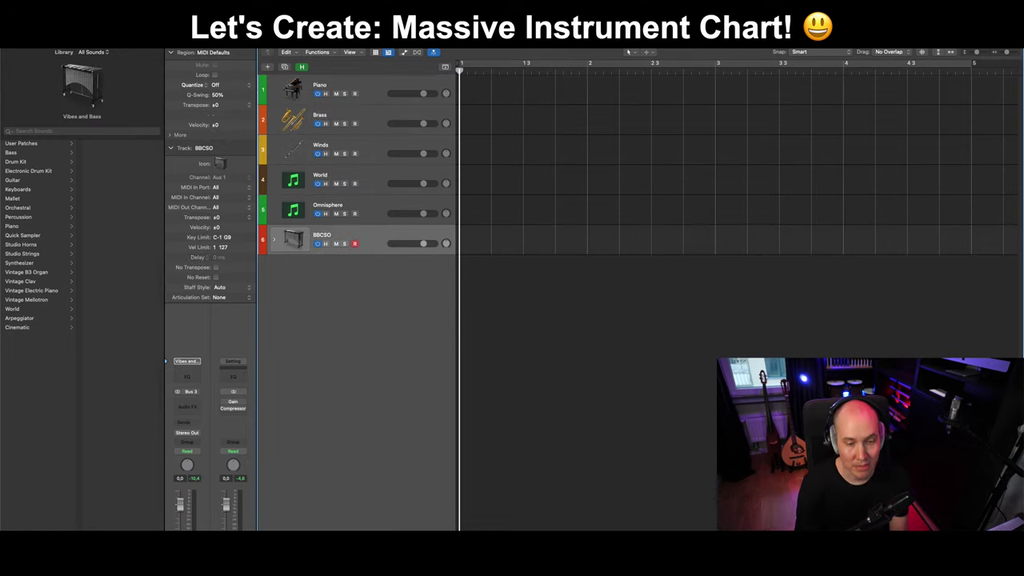
Switch to Notes, review the instrument list, and place the cursor on the empty line under DRUMS.
key("super+Tab")
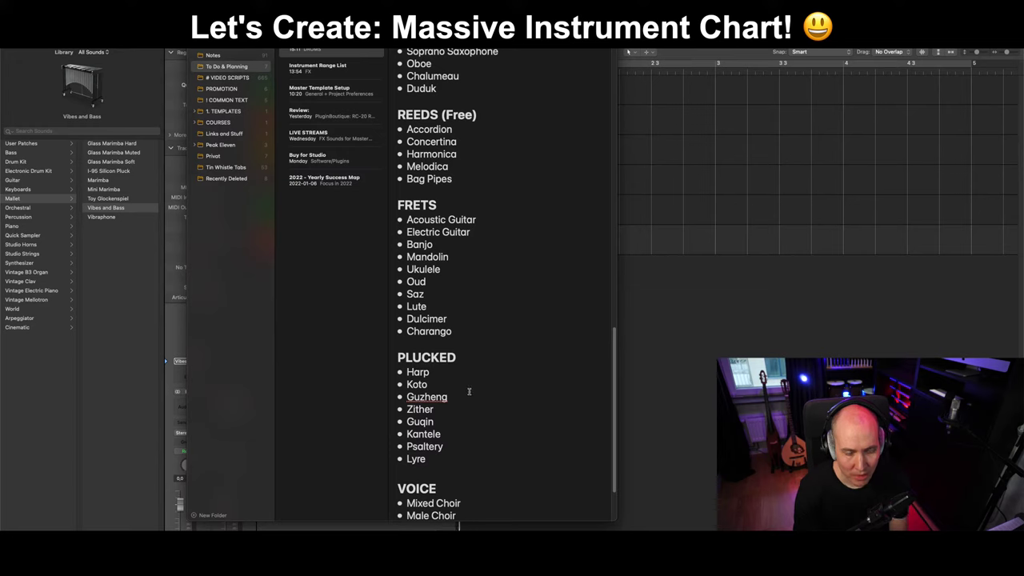
scroll(618, 364, "down", 3)
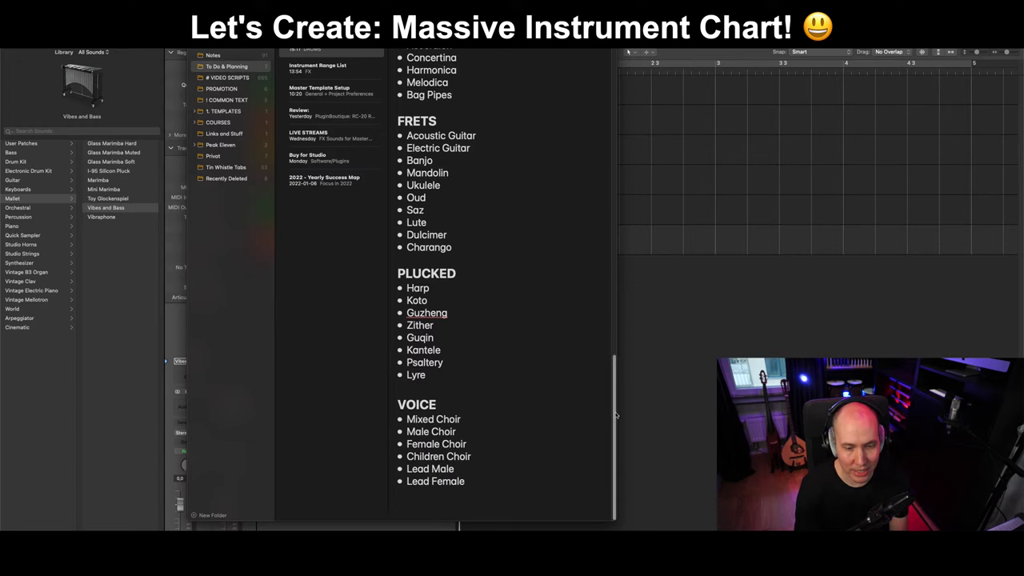
scroll(618, 360, "up", 3)
left_click_drag(618, 359, 612, 68)
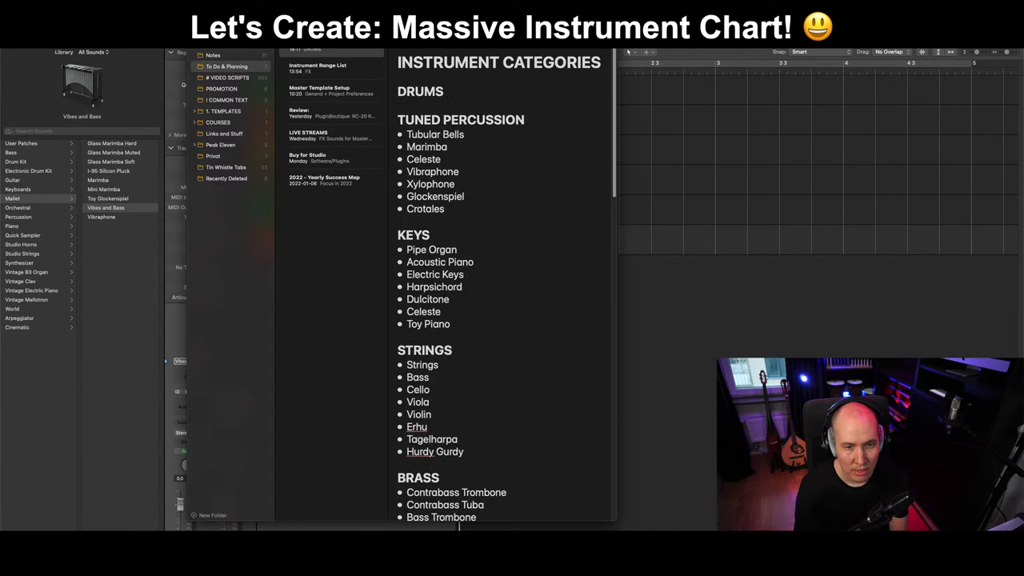
left_click(553, 92)
double_click(553, 92)
left_click(553, 112)
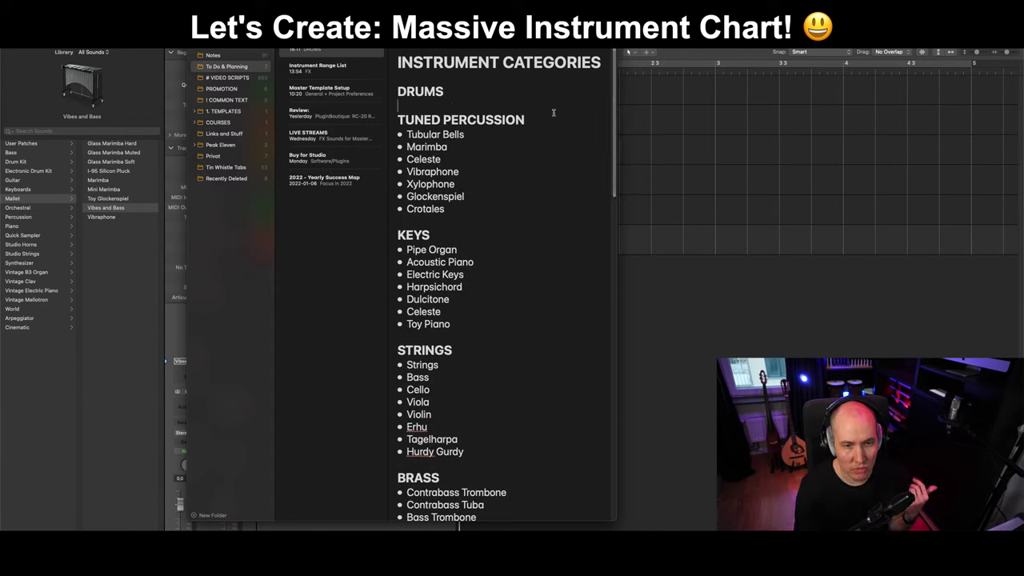
Add a copy of the VOICE heading below the Lead Female entry at the end of the list.
scroll(499, 476, "down", 20)
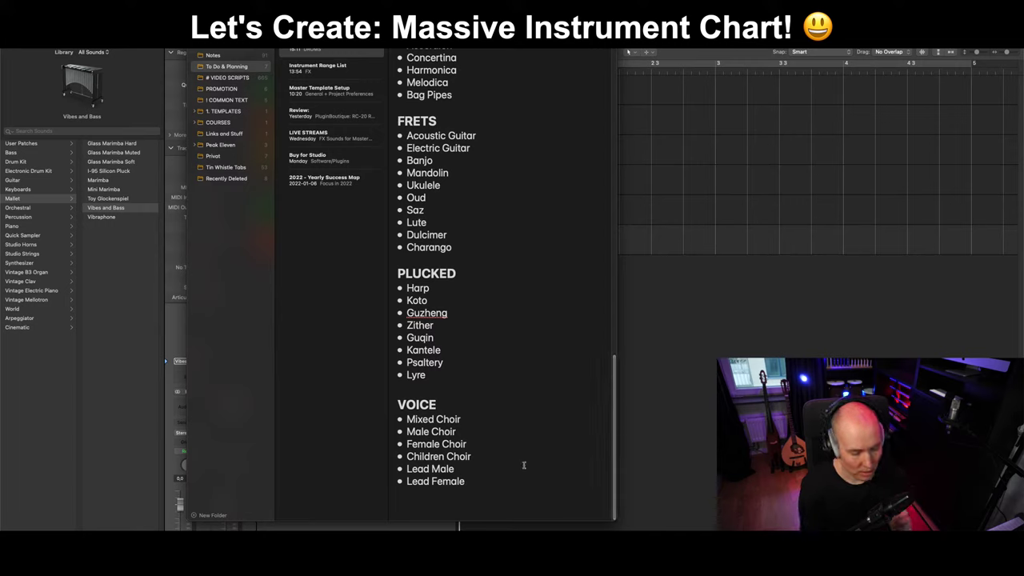
key("Return")
key("Return")
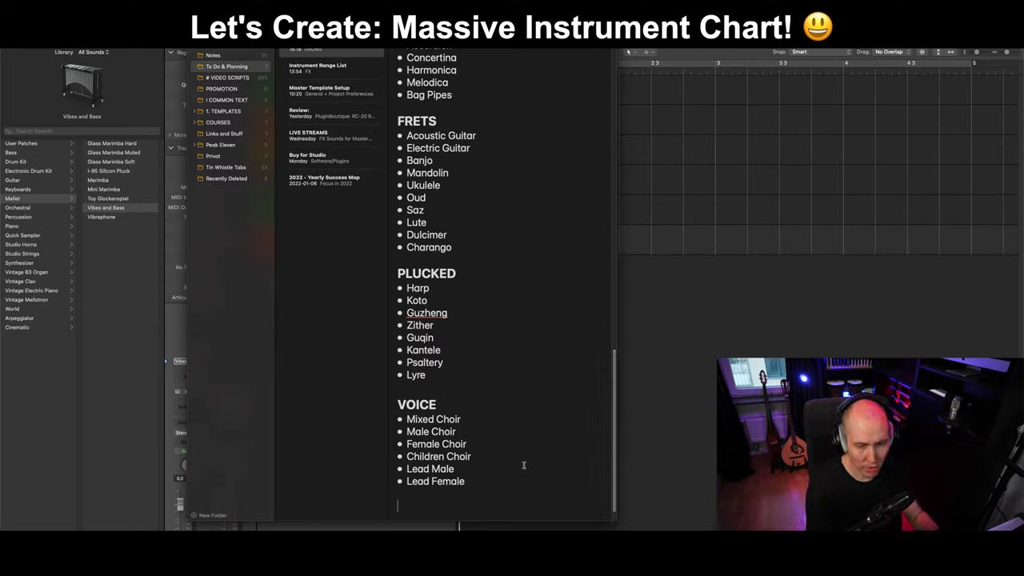
double_click(417, 405)
key("super+c")
left_click(410, 508)
key("super+v")
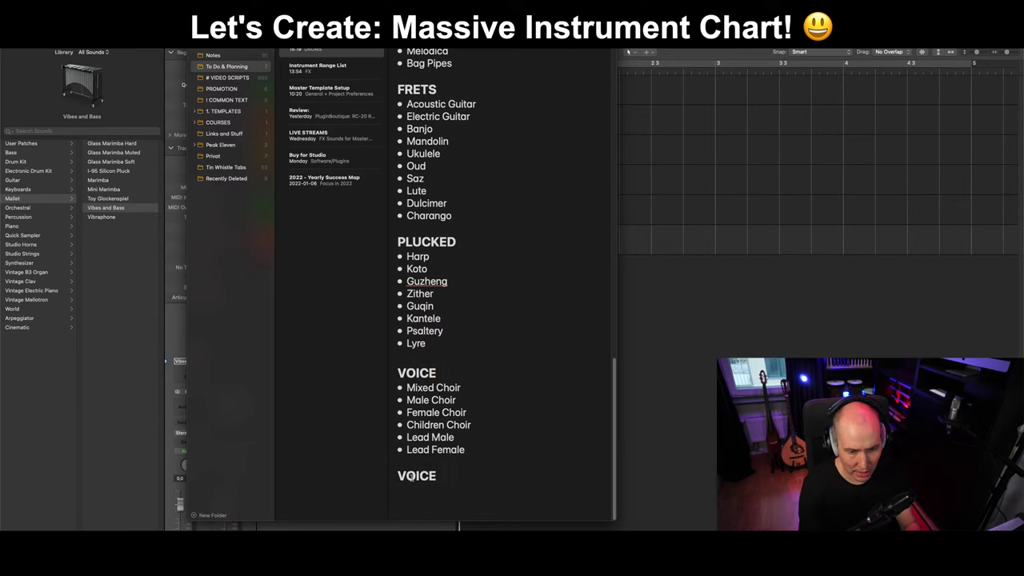
Change the duplicated heading to ELECTRONIC and add a Synths bullet beneath it.
double_click(413, 477)
type("ELECTR")
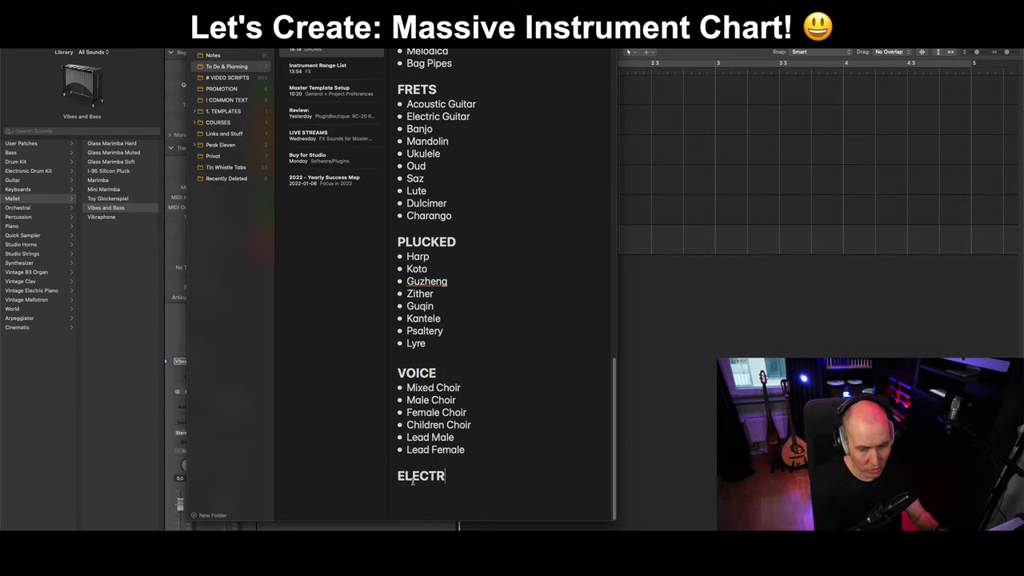
type("ICONIC")
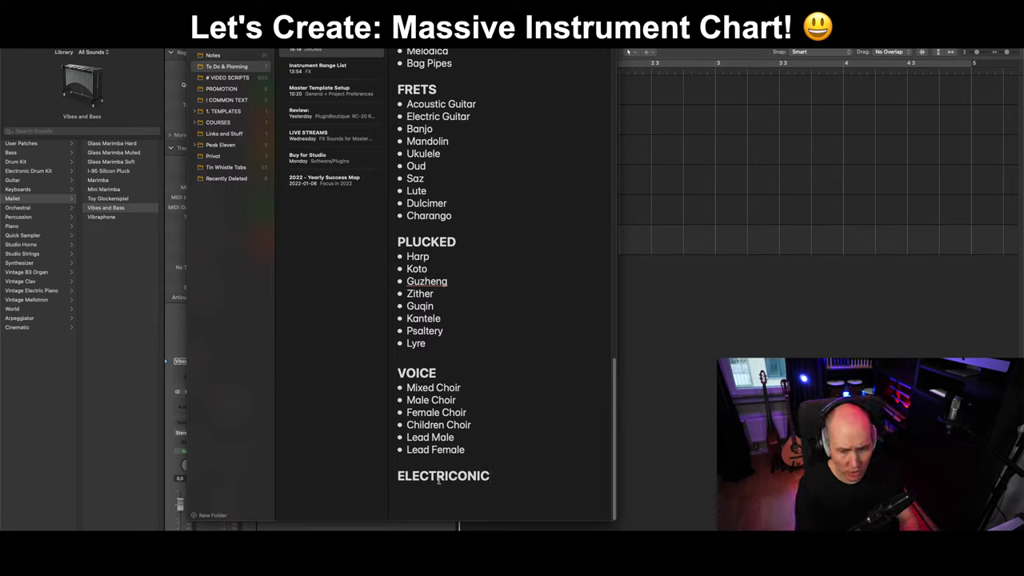
left_click(449, 476)
key("BackSpace")
type("O")
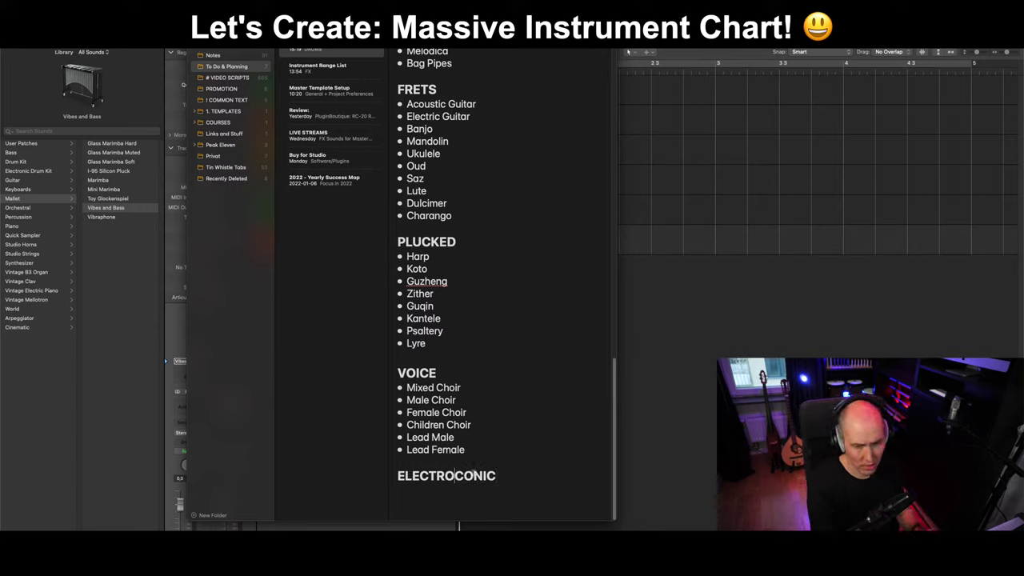
left_click_drag(497, 476, 455, 476)
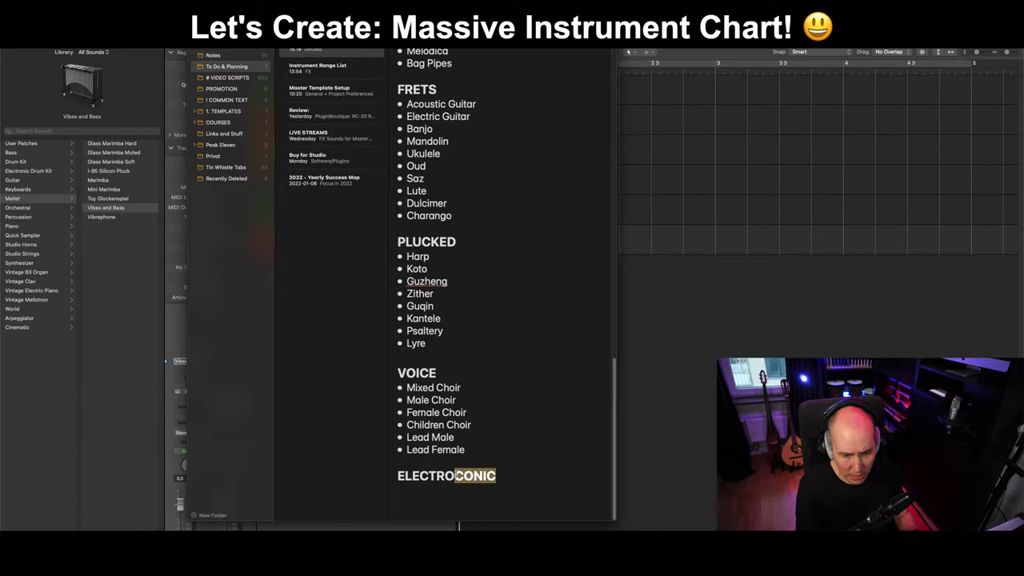
type("NIC- Synth")
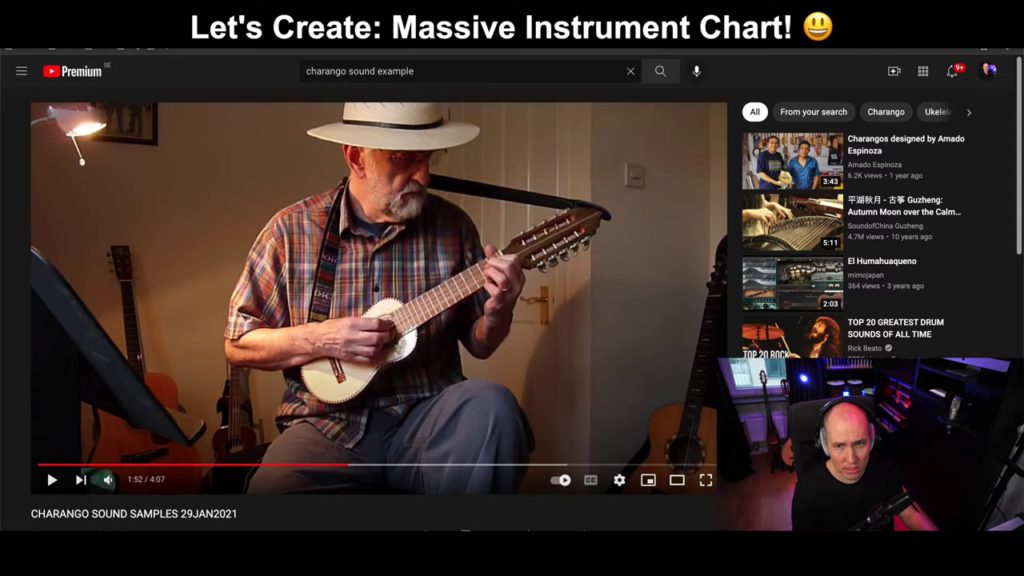
Search Google for mellotron in the browser and read the description of the instrument.
key("ctrl+l")
type("google.com")
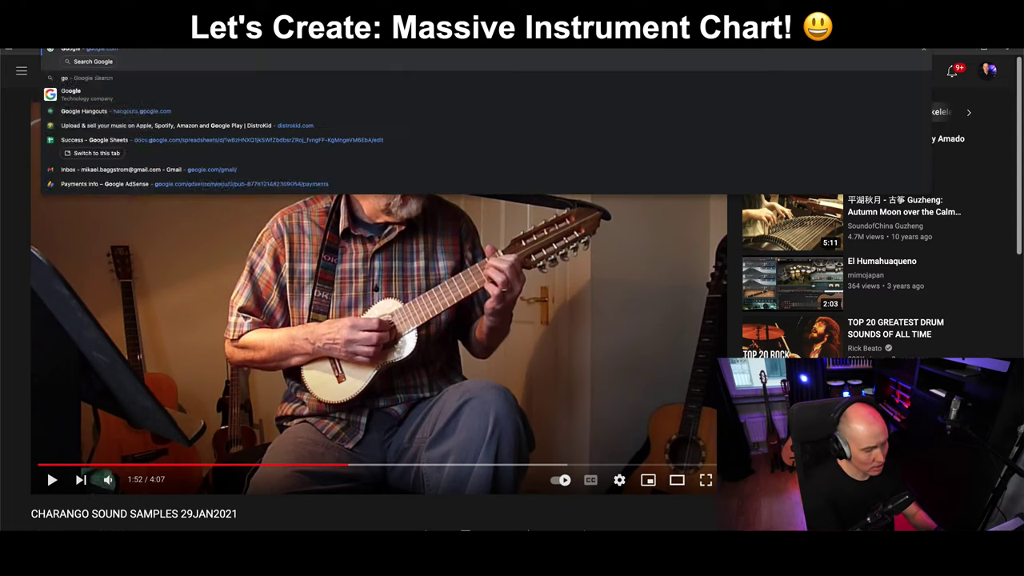
key("Return")
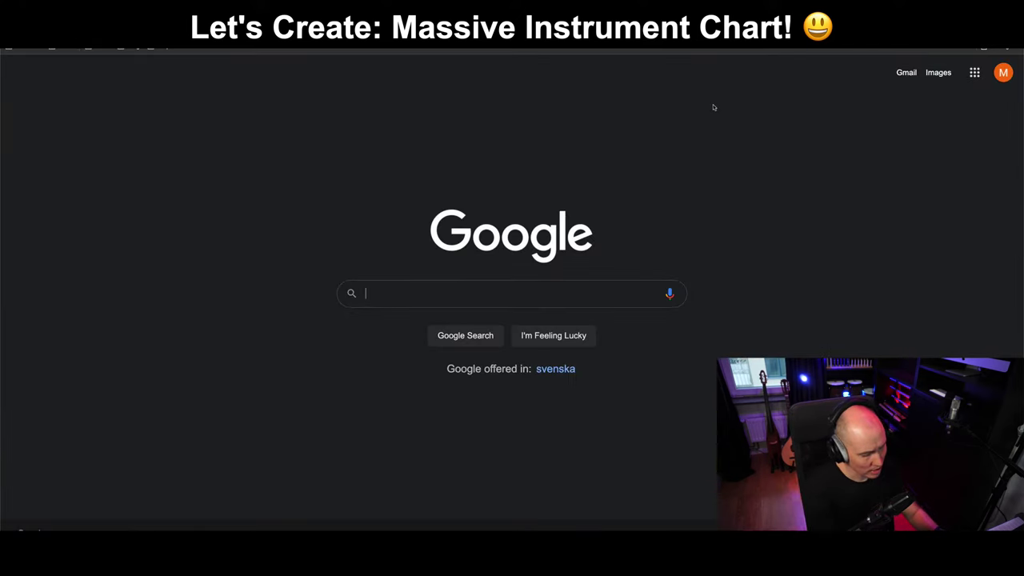
type("mellotron")
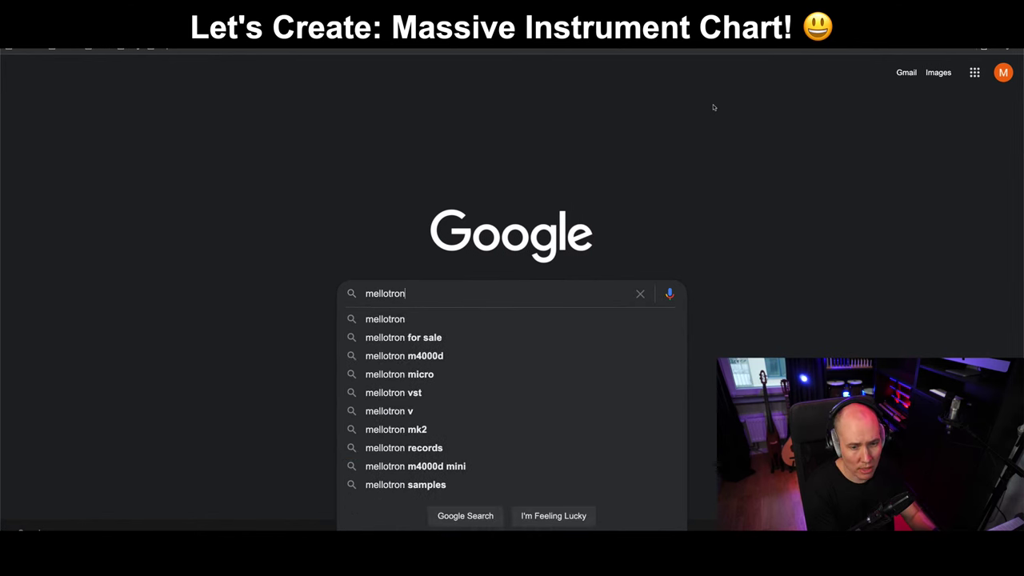
key("Return")
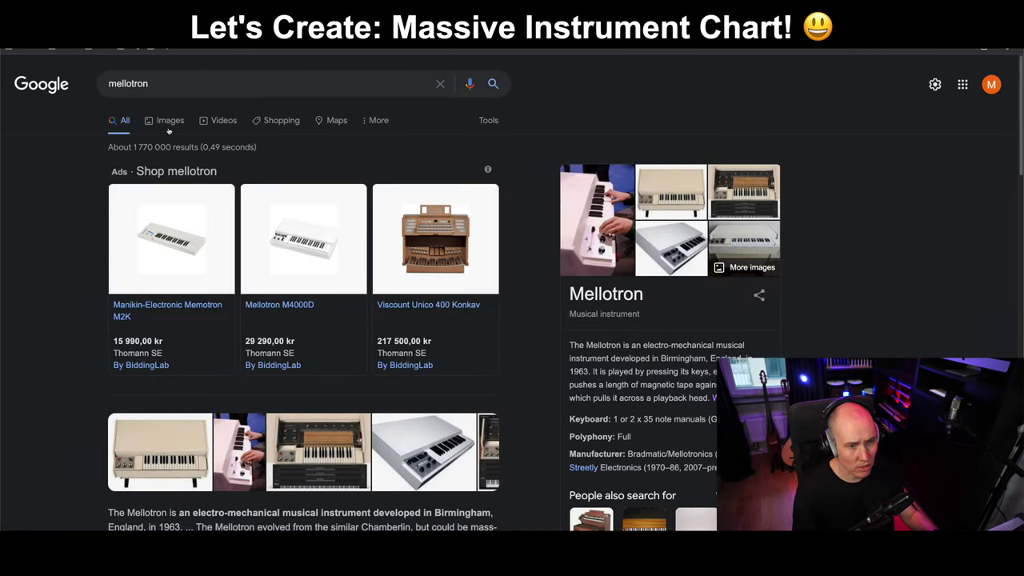
scroll(247, 417, "down", 2)
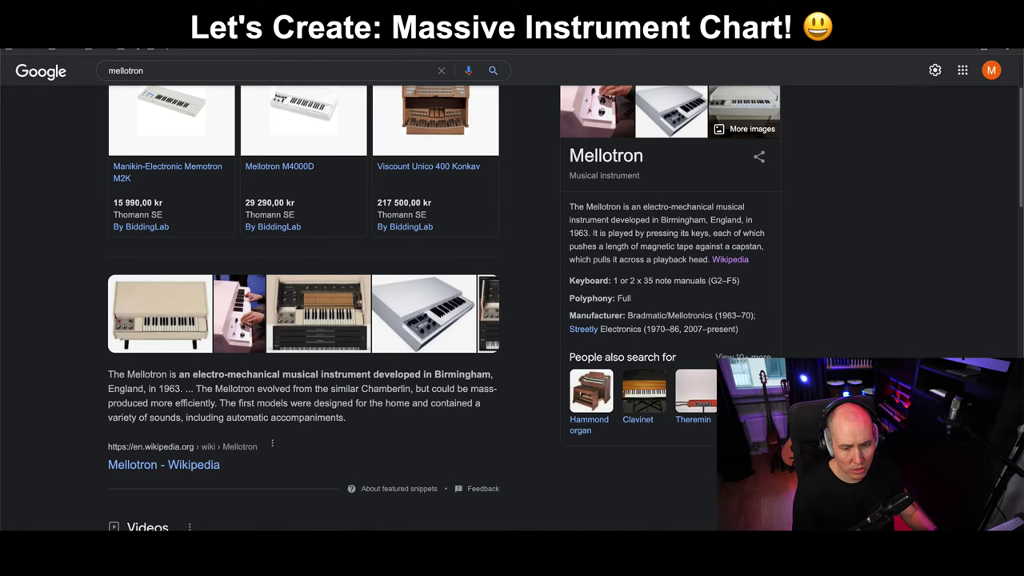
Return to Notes, review the list up to its first categories, and select the Pipe Organ entry under KEYS.
key("super+Tab")
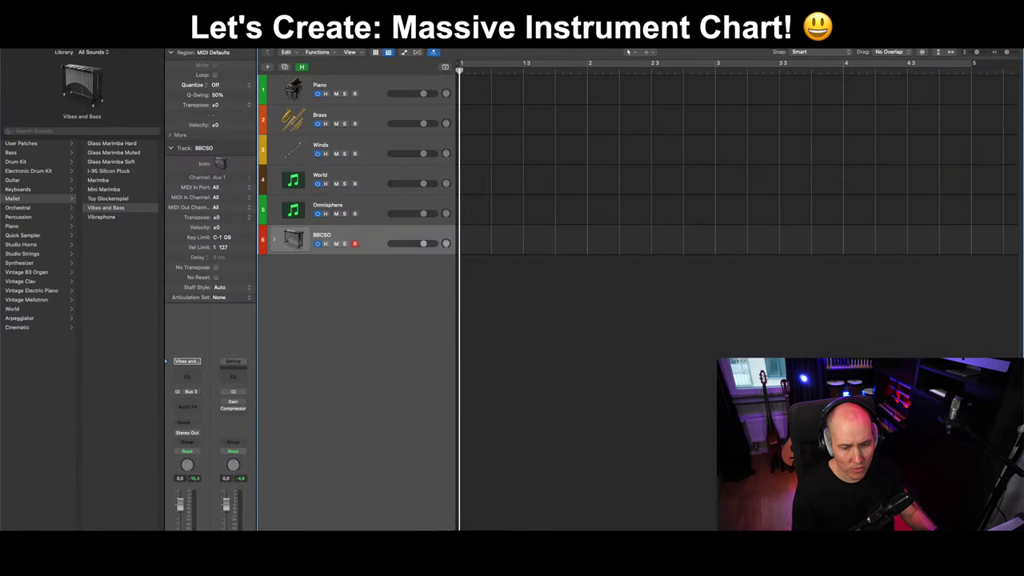
key("super+Tab")
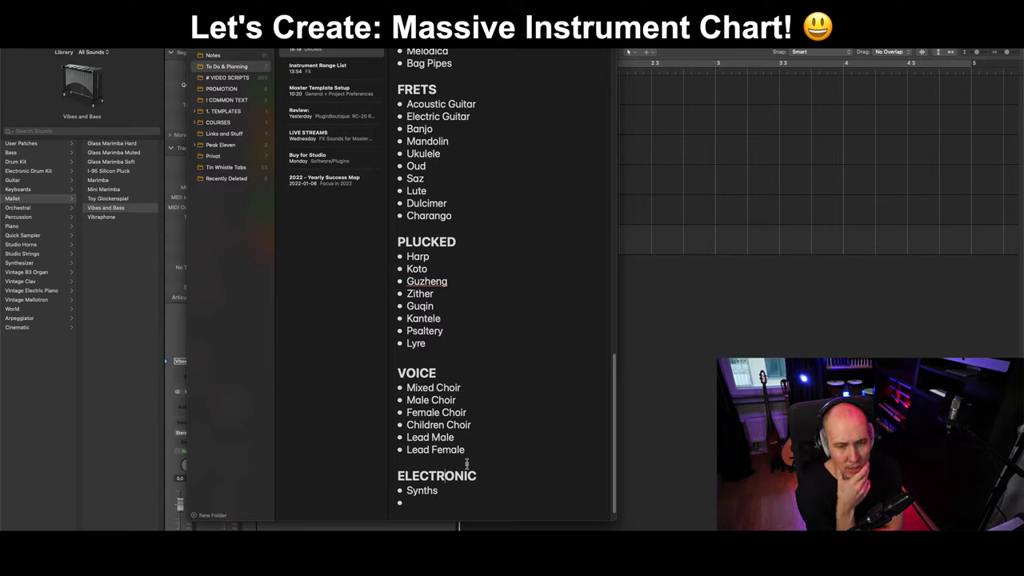
scroll(522, 400, "up", 2)
scroll(521, 401, "up", 12)
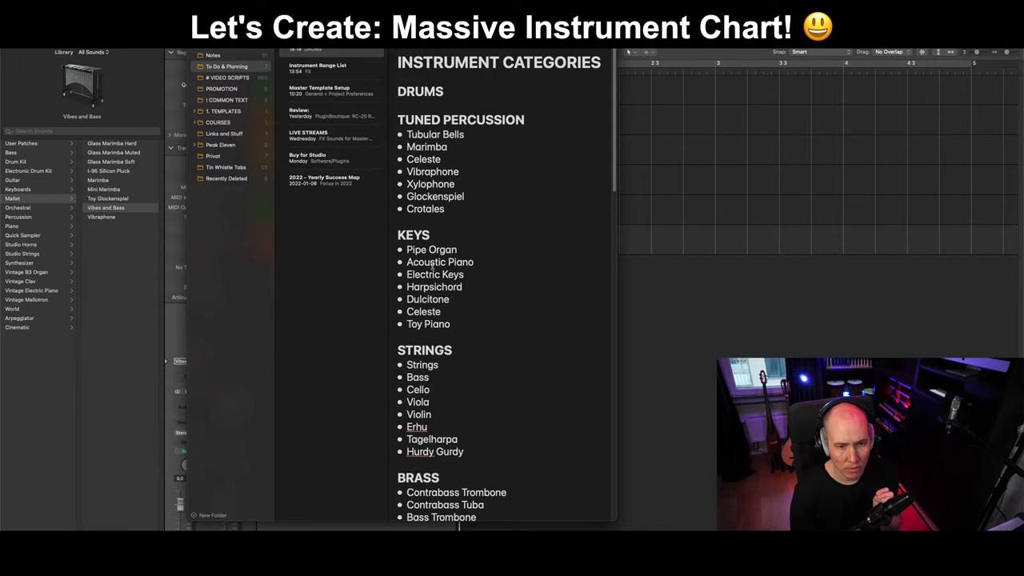
left_click_drag(460, 250, 404, 250)
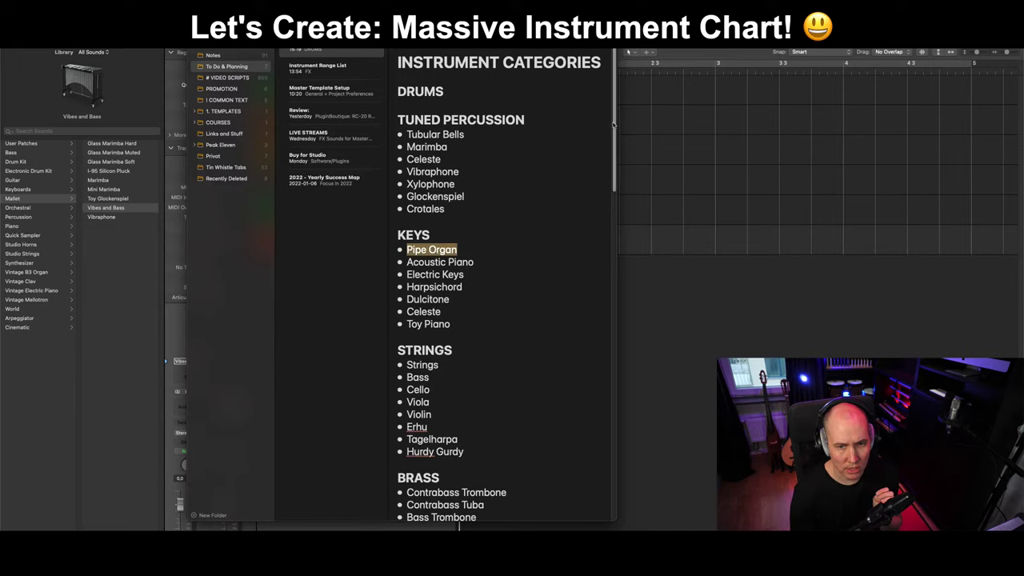
Return to the empty bullet under ELECTRONIC in the list, and switch to the browser to search Google for SHAMISEN.
scroll(513, 400, "down", 15)
left_click(458, 485)
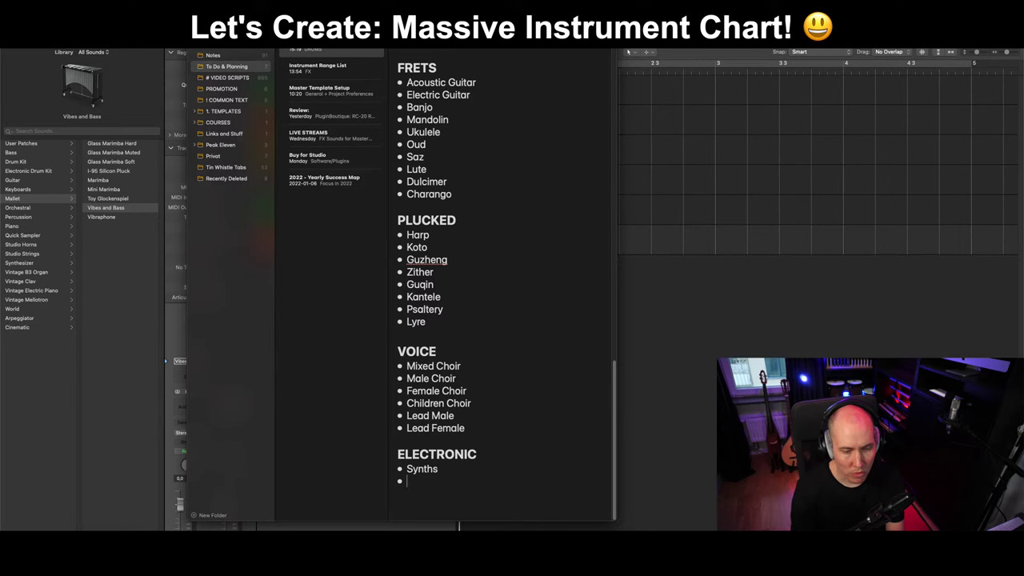
key("super+Tab")
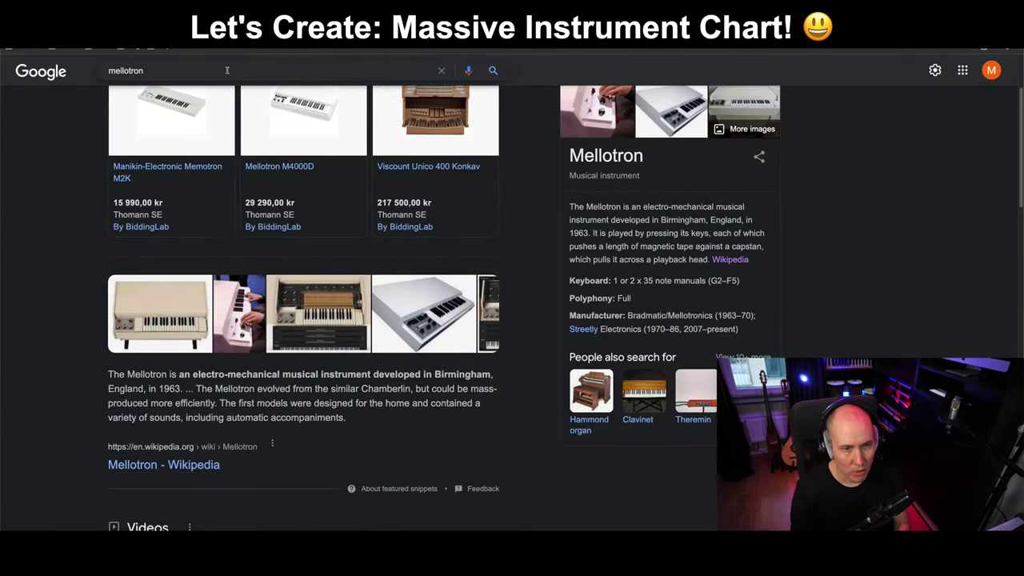
type("SHAMISEN")
key("Return")
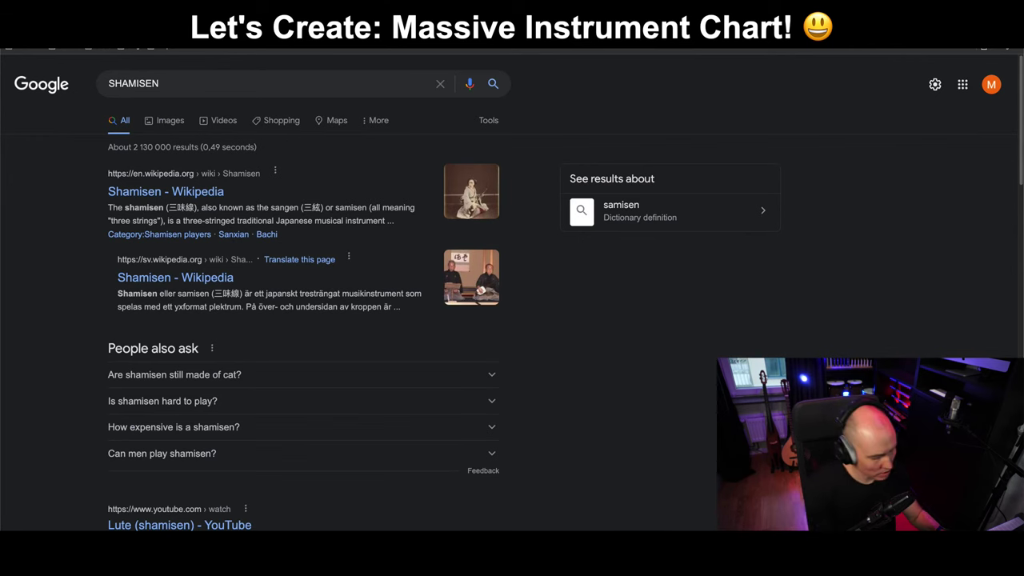
Open youtube.com and search it for "SHAMISEN sound example".
key("ctrl+l")
type("youtube.com")
key("Return")
left_click(447, 73)
type("SHAMISEN")
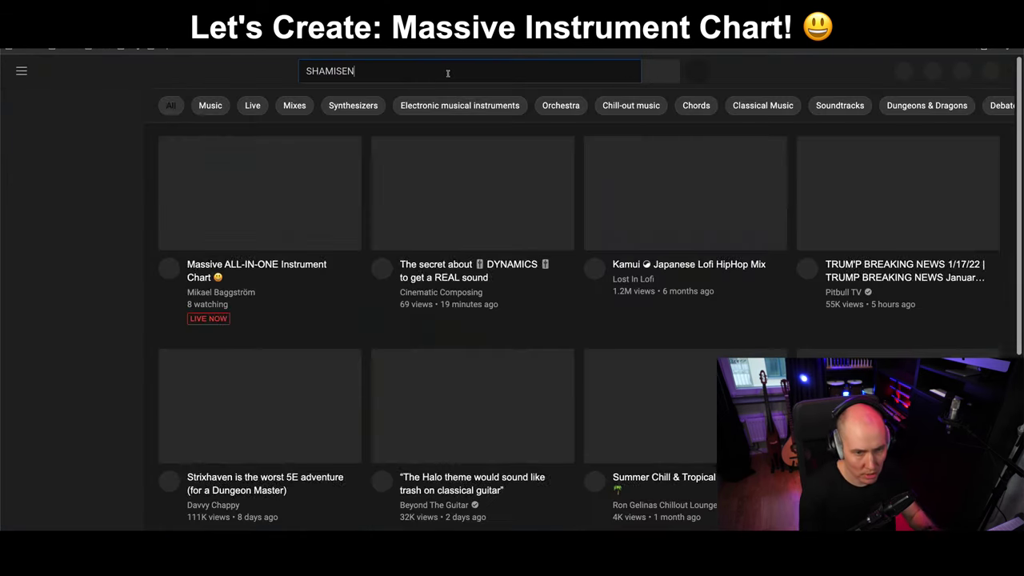
type(" sound examp")
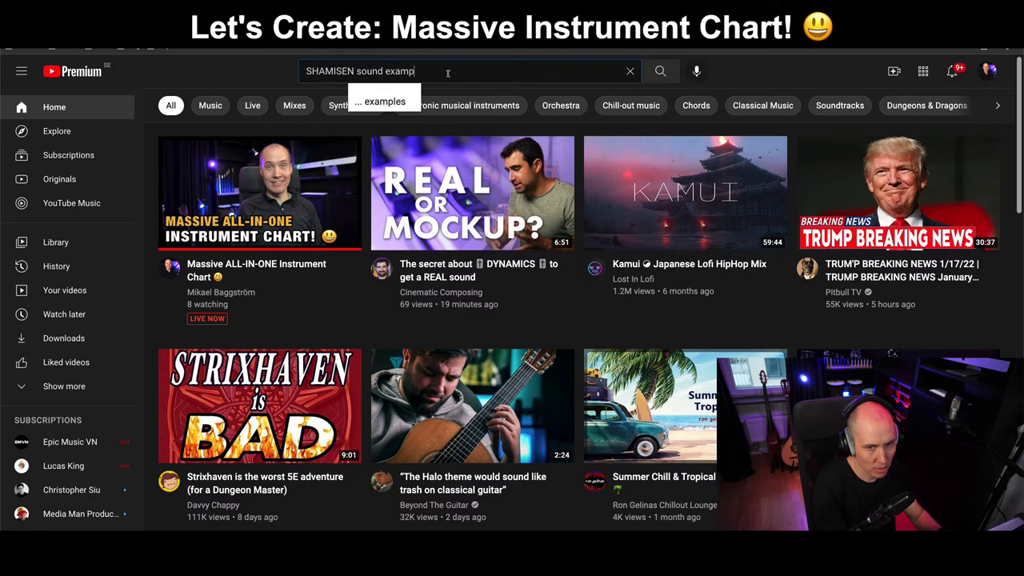
type("le")
key("Return")
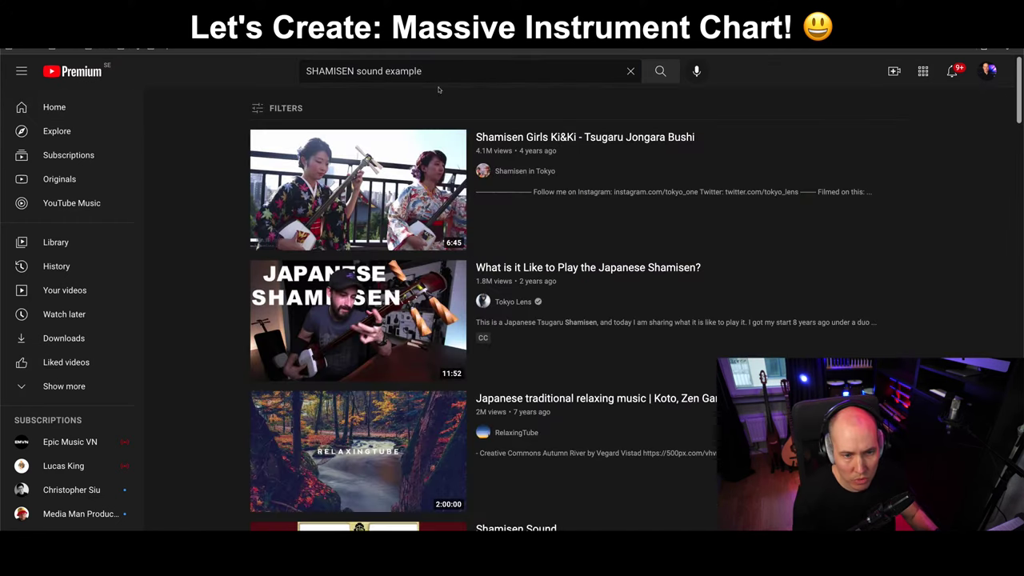
Play the video "Shamisen Girls Ki&Ki - Tsugaru Jongara Bushi" from about one minute in, listen to short passages, and leave it paused.
left_click(542, 137)
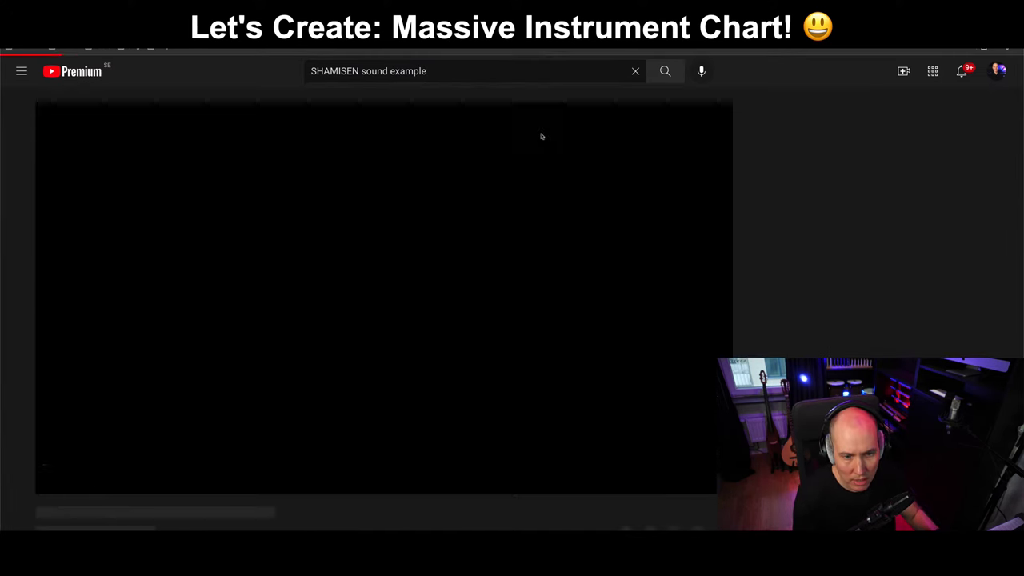
left_click(136, 465)
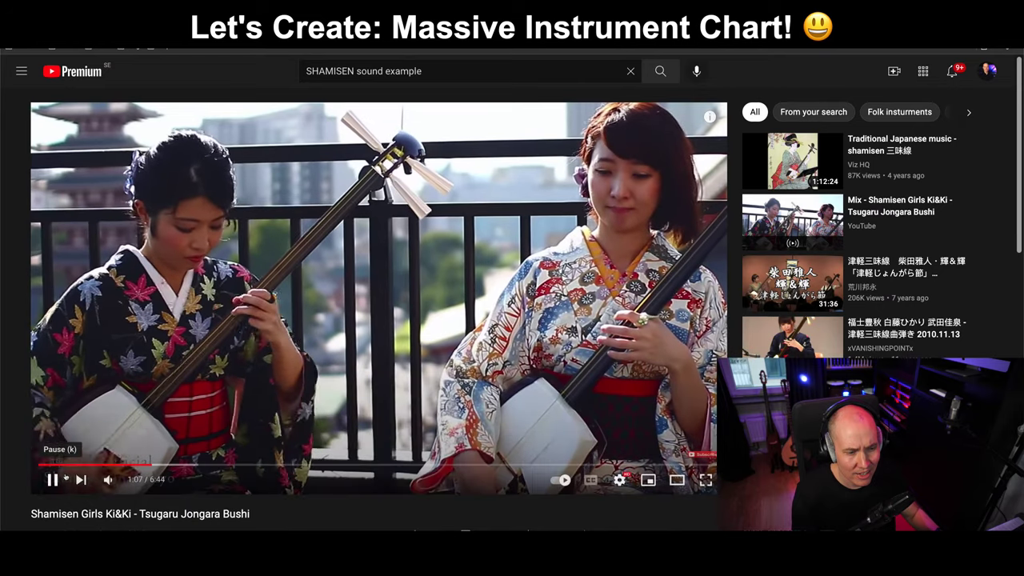
left_click(52, 479)
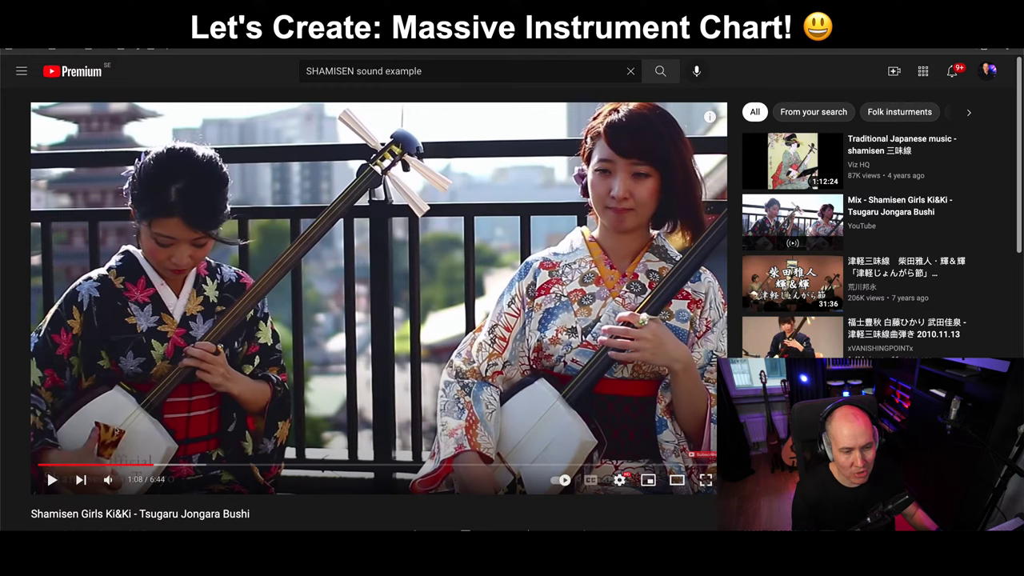
left_click(52, 480)
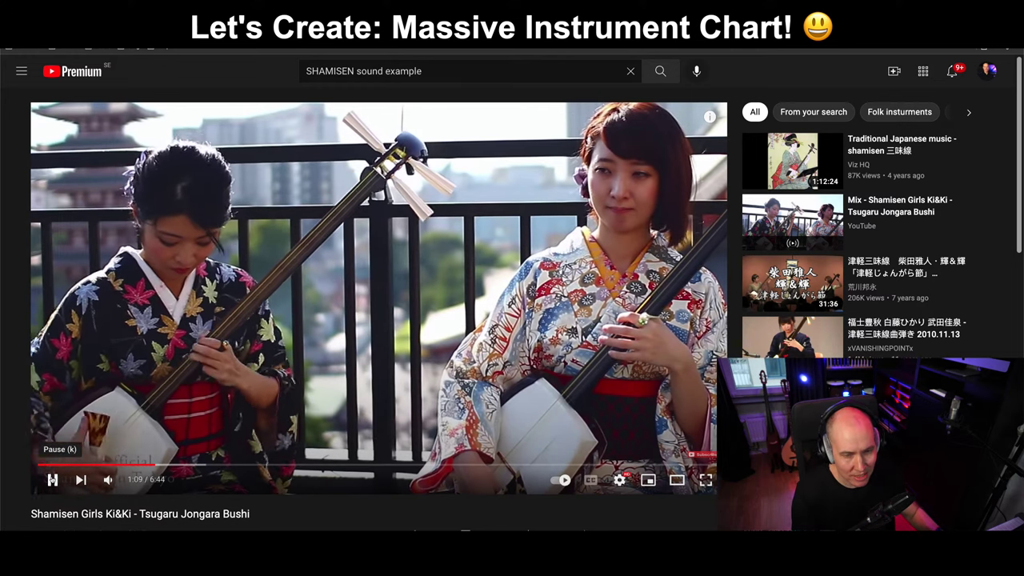
left_click(183, 382)
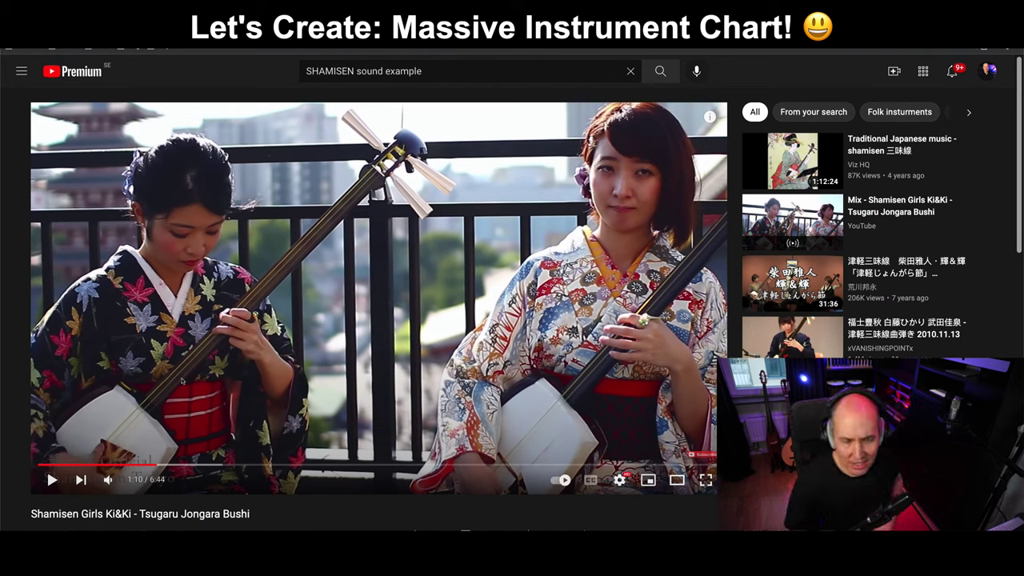
left_click(52, 481)
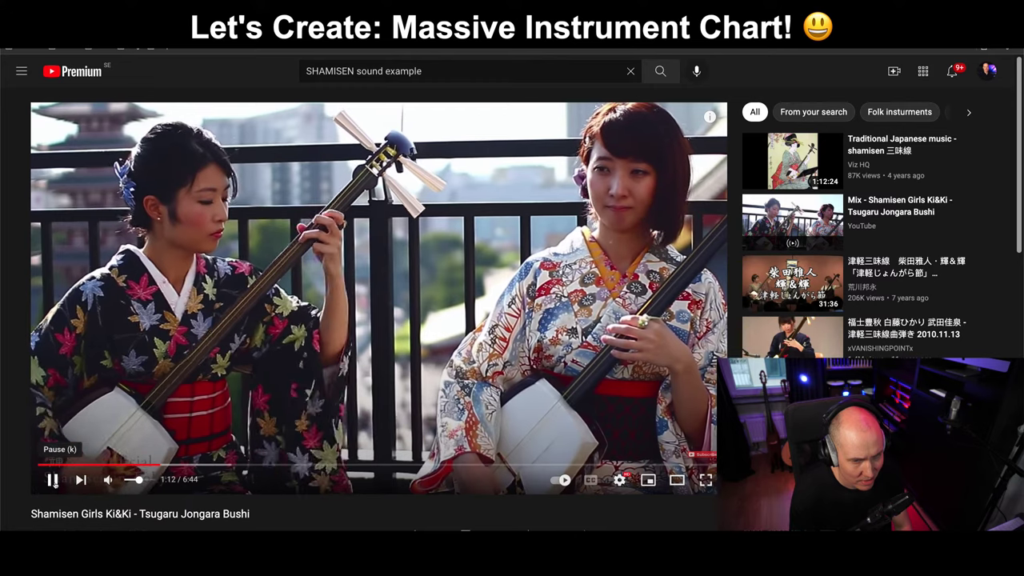
left_click(52, 481)
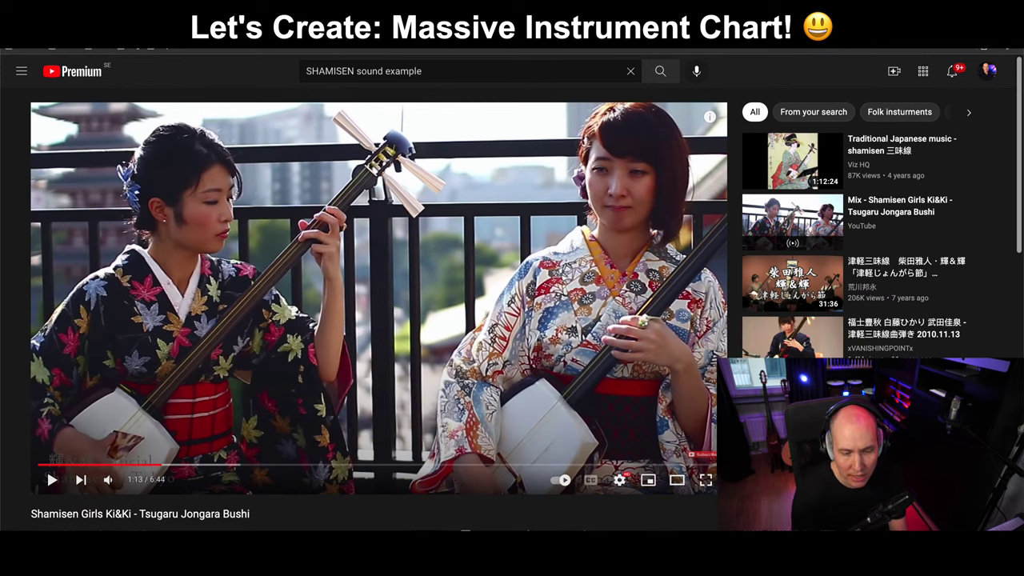
Switch to Notes, move its window aside to uncover part of the video, and review the instrument categories from TUNED PERCUSSION to ELECTRONIC.
key("super+Tab")
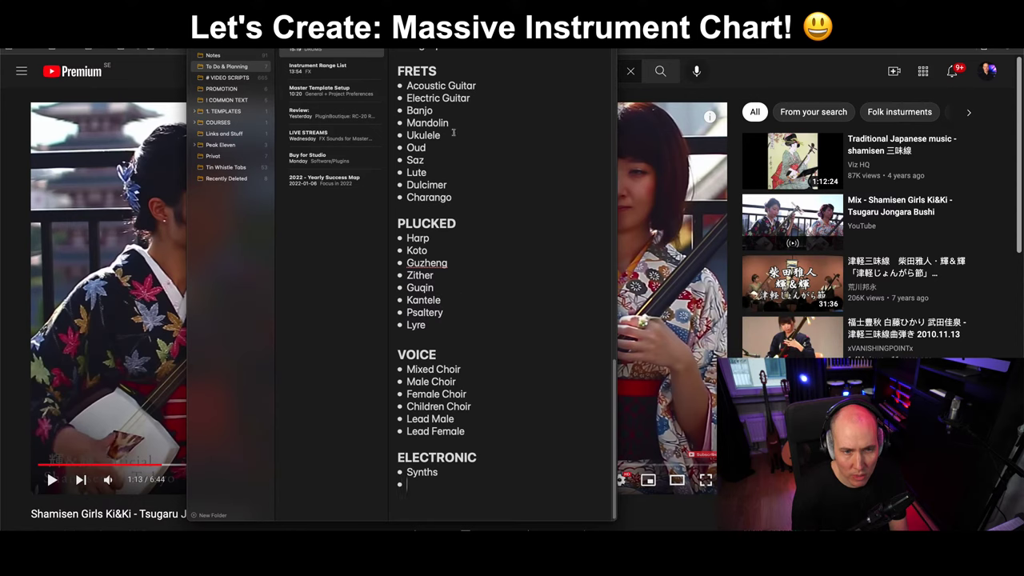
scroll(441, 289, "up", 3)
scroll(447, 253, "up", 3)
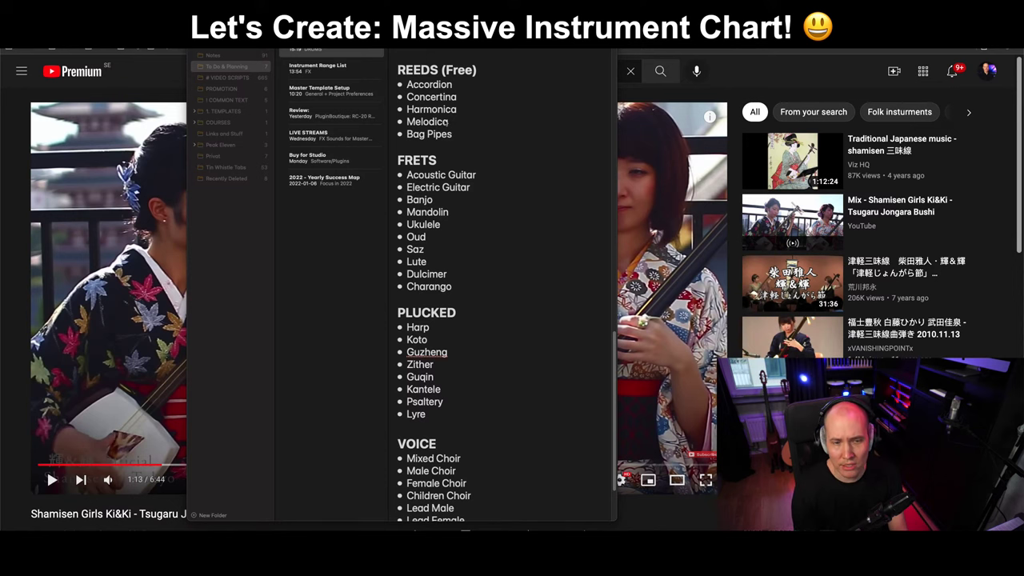
left_click_drag(493, 50, 326, 49)
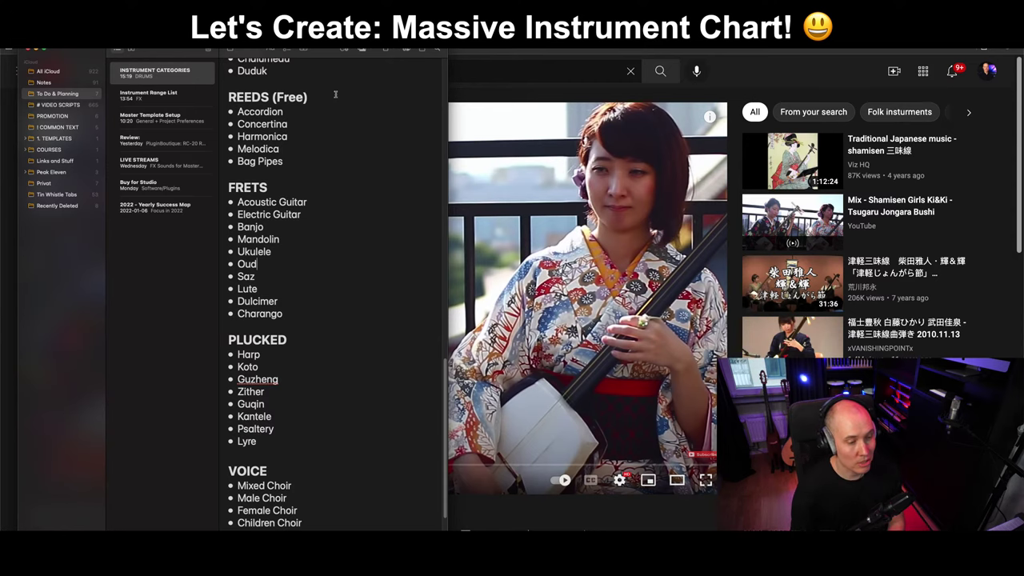
left_click_drag(332, 49, 335, 52)
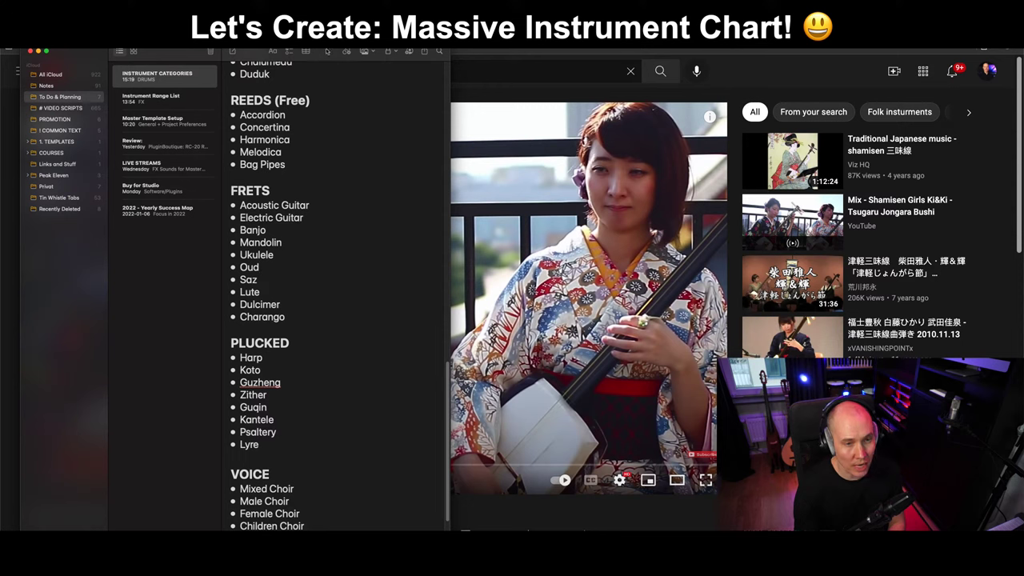
left_click_drag(327, 51, 327, 53)
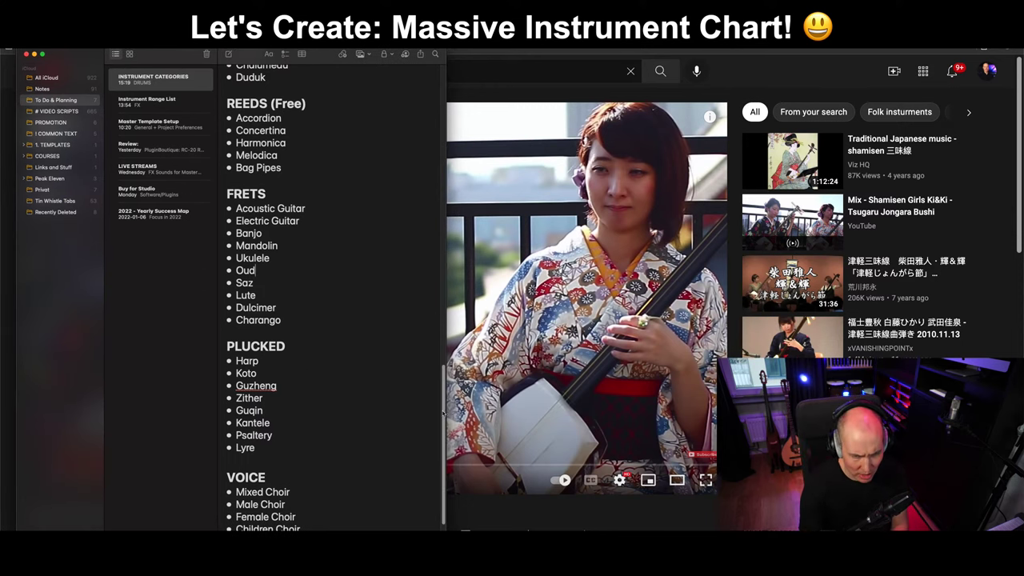
scroll(334, 240, "up", 10)
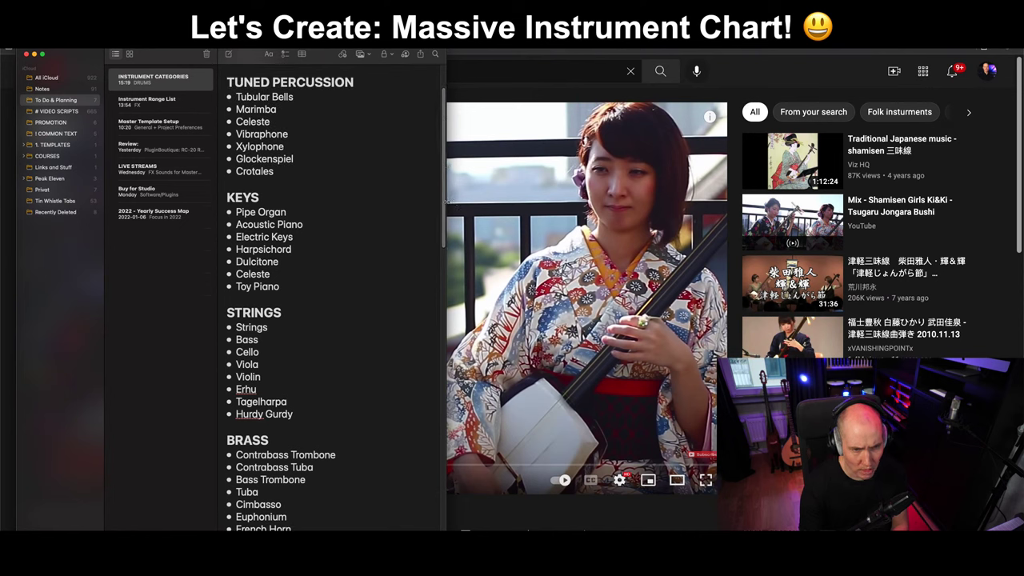
scroll(376, 320, "down", 10)
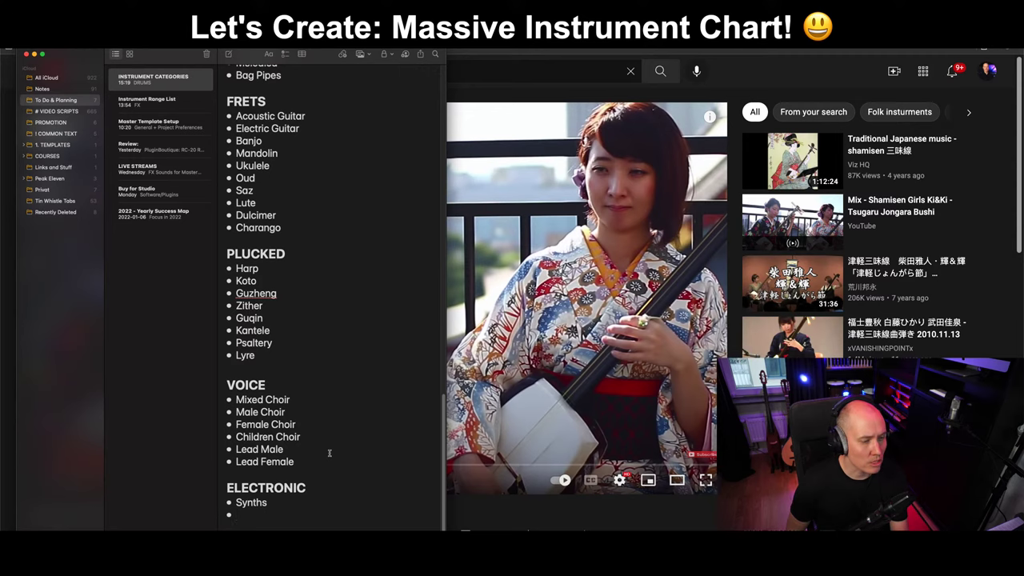
Return to the browser, search Google for RA Eastwest in a new tab, and open the Ra product page from EastWest Sounds.
left_click(556, 96)
left_click_drag(422, 71, 357, 71)
left_click(422, 71)
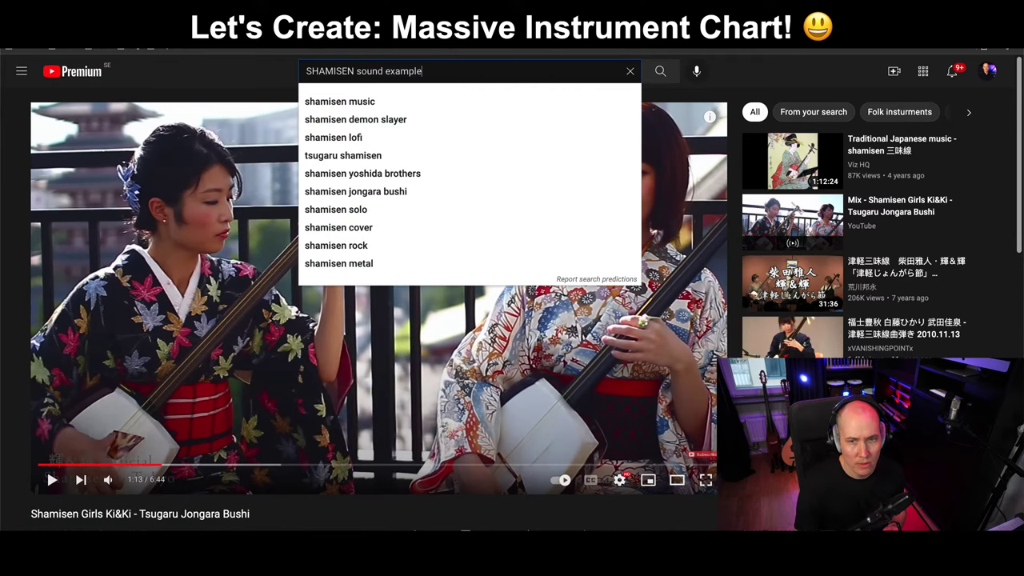
key("ctrl+t")
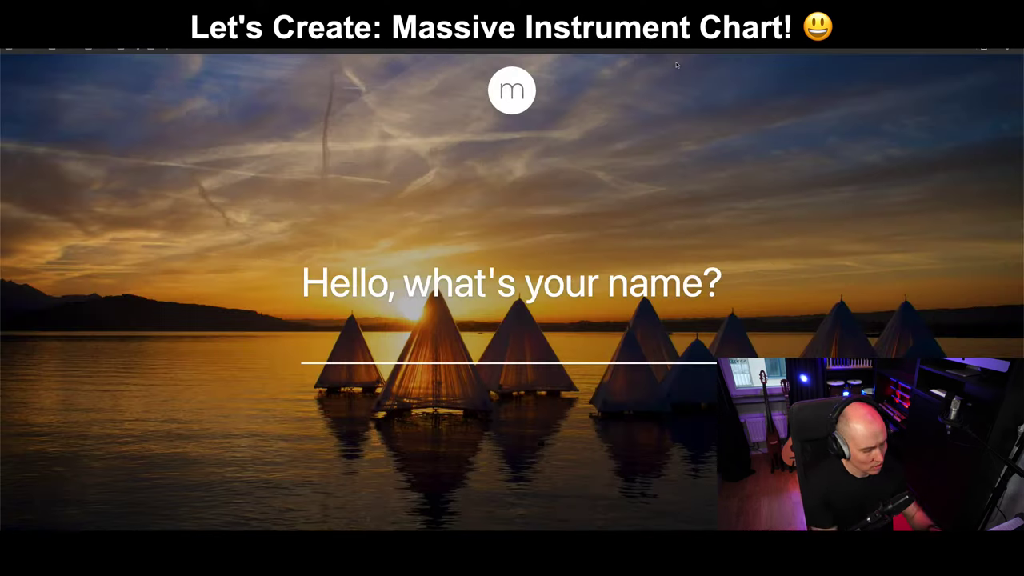
type("RA")
key("BackSpace")
key("BackSpace")
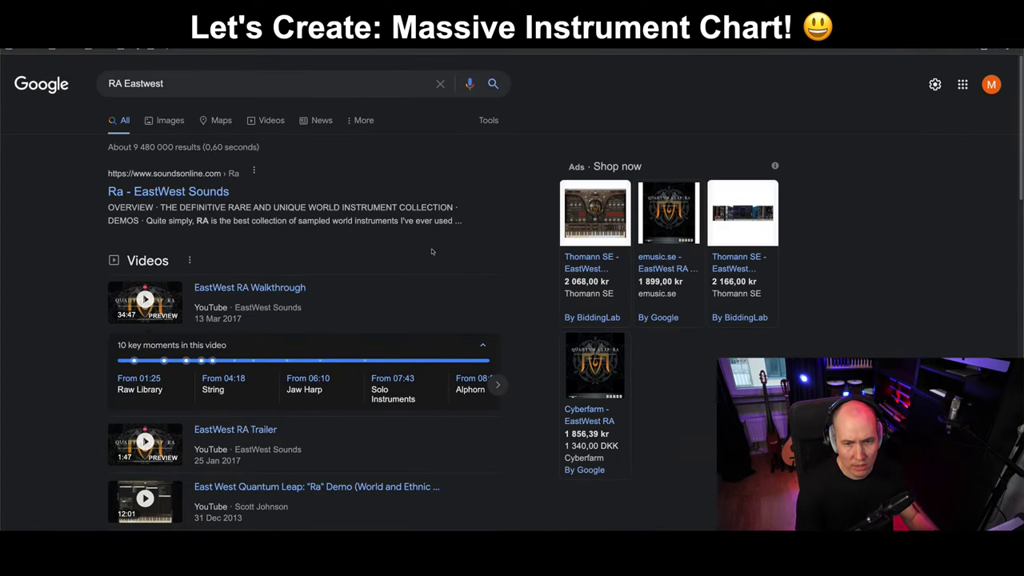
Look through the Ra overview and its instrument list for Africa, and show the instruments of the Far East.
scroll(431, 256, "down", 5)
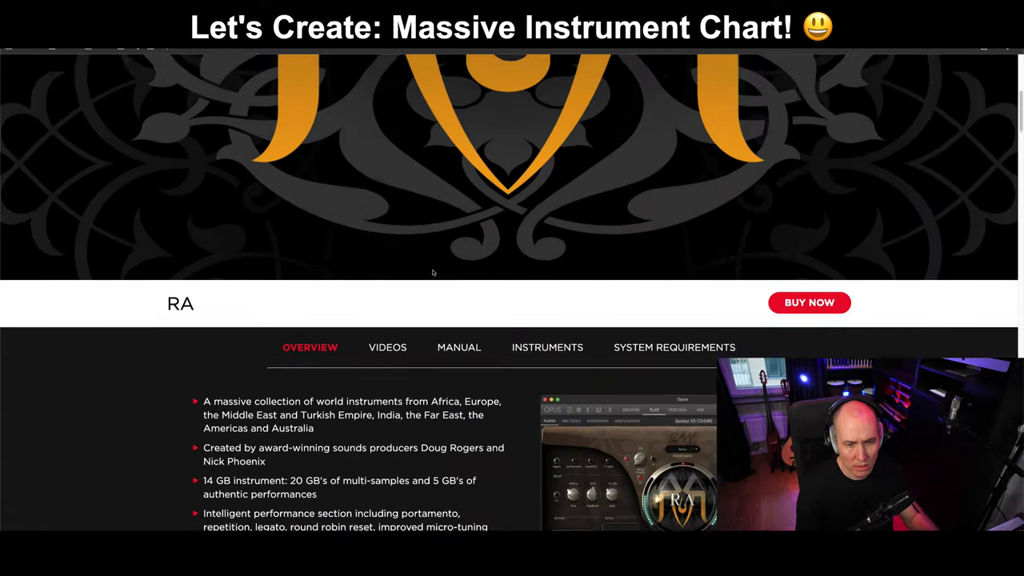
scroll(433, 273, "down", 3)
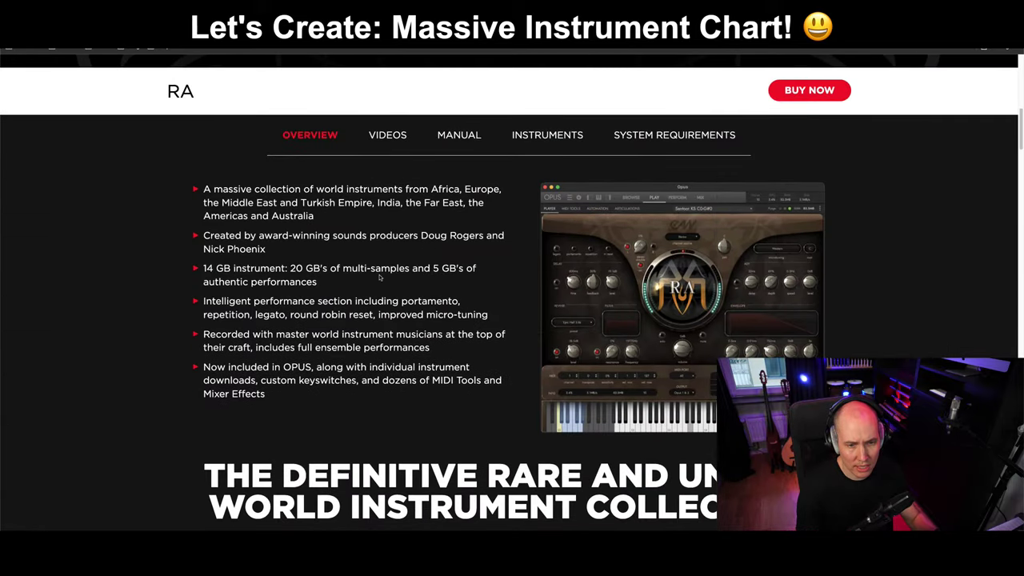
scroll(287, 304, "down", 1)
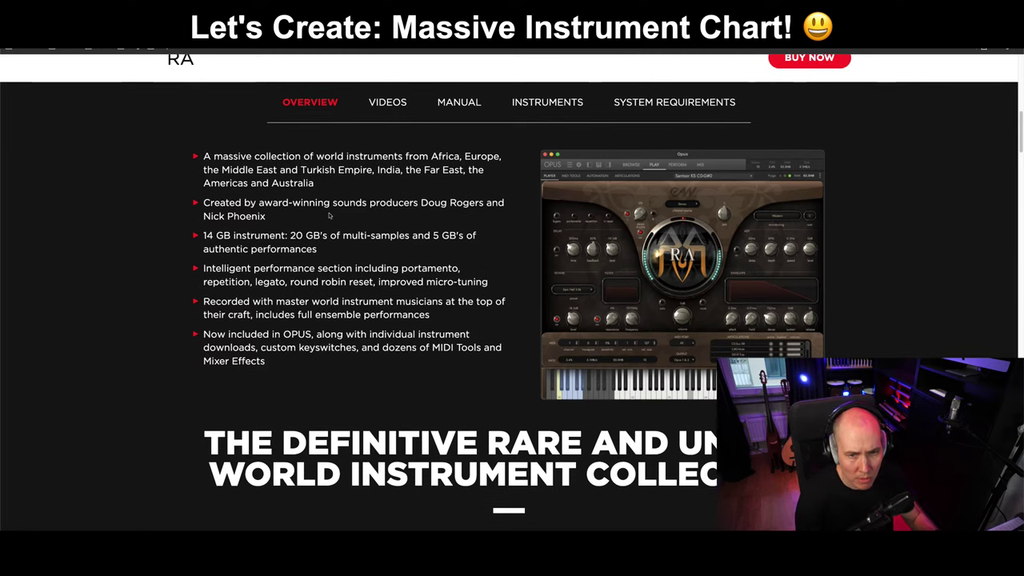
left_click(527, 104)
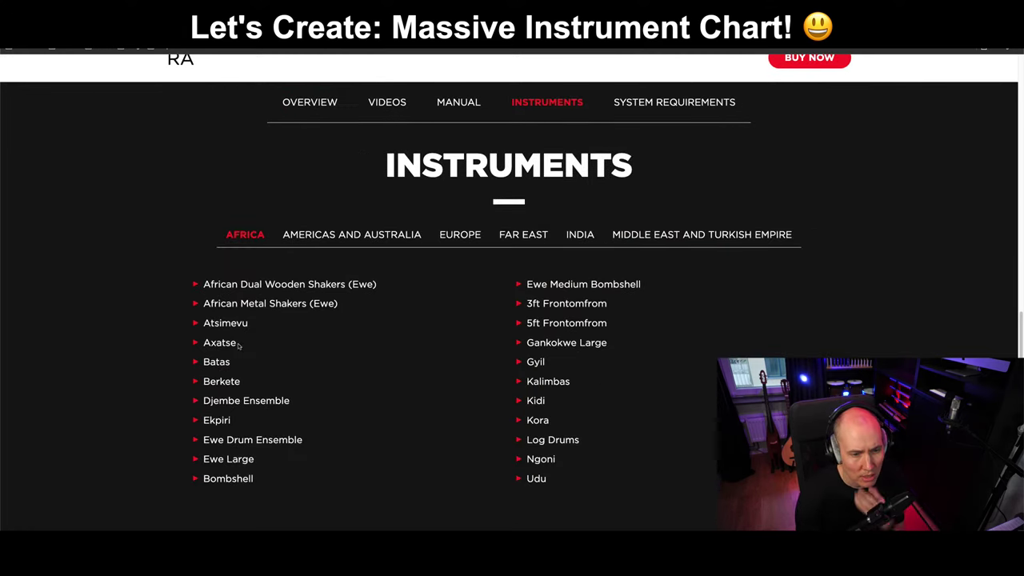
scroll(268, 348, "down", 3)
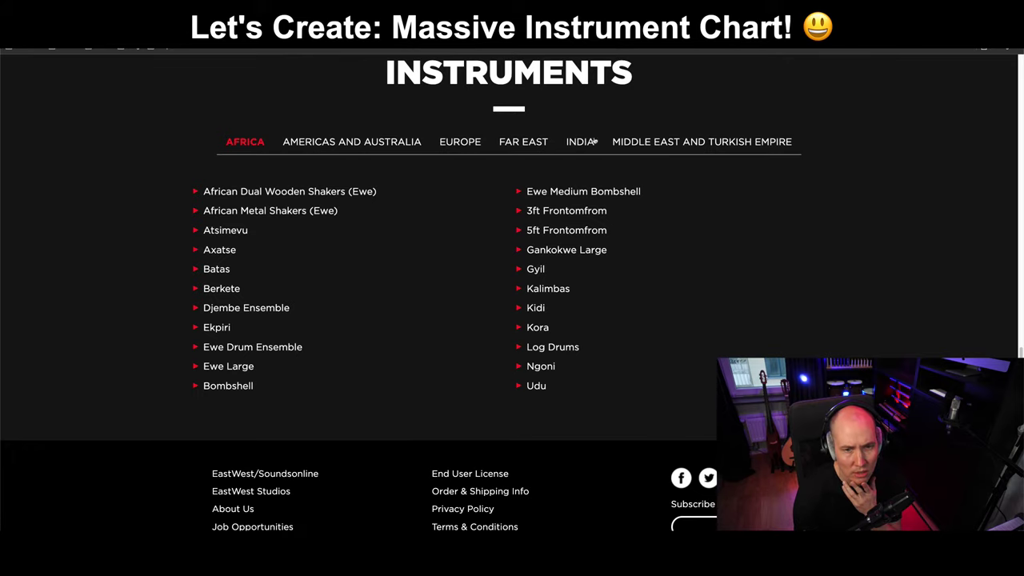
left_click(536, 142)
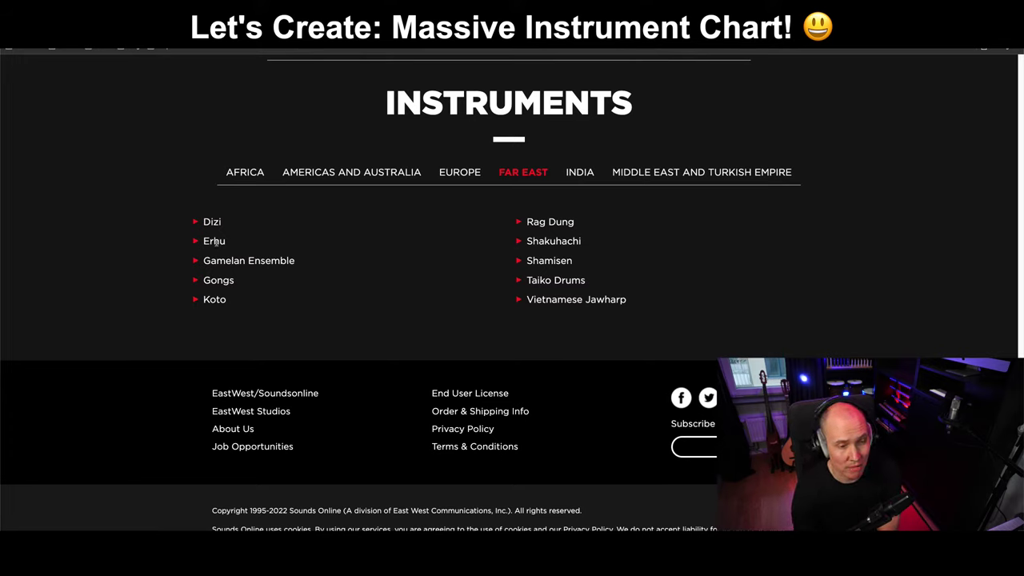
Highlight the Erhu entry in the Far East instrument list to check its spelling, and clear the highlight.
left_click_drag(229, 242, 203, 241)
left_click(113, 254)
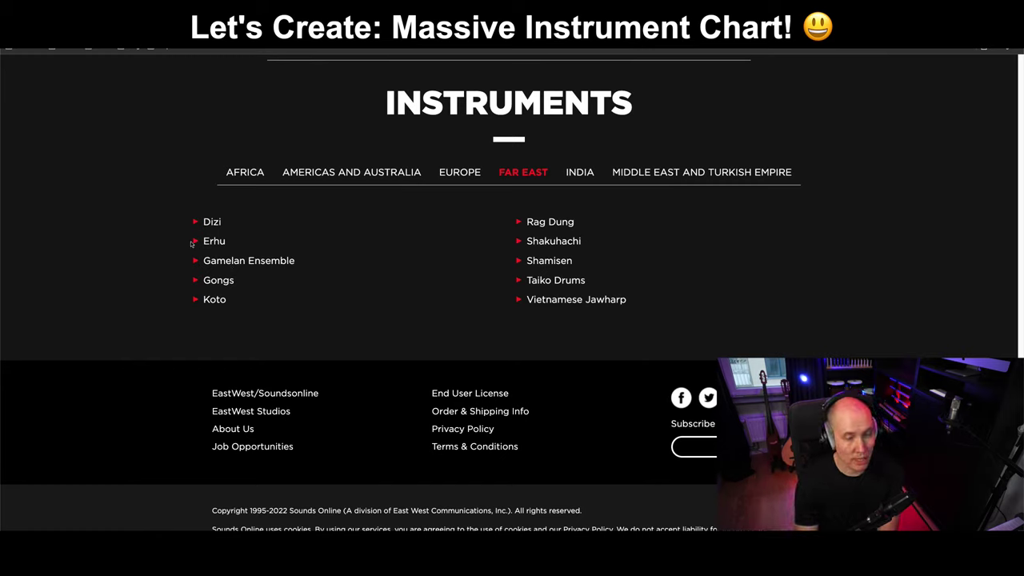
left_click_drag(202, 242, 226, 244)
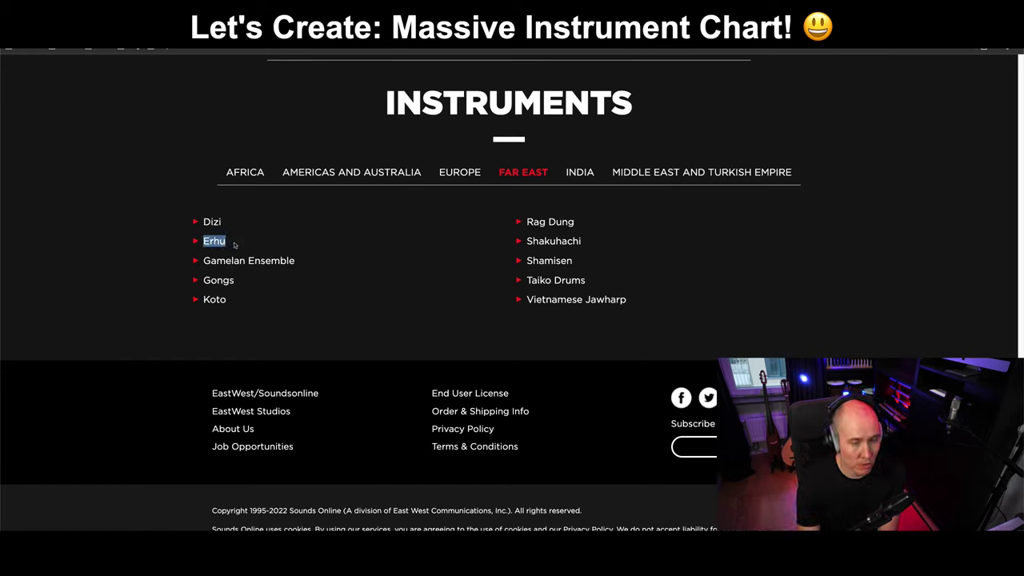
left_click(80, 249)
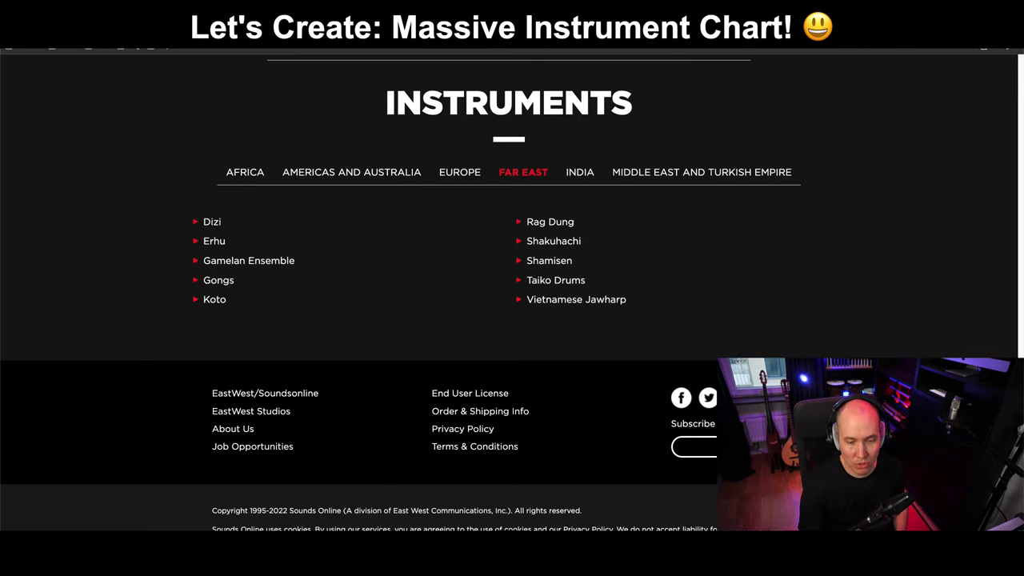
Switch to Logic Pro and select the Piano track.
key("super+Tab")
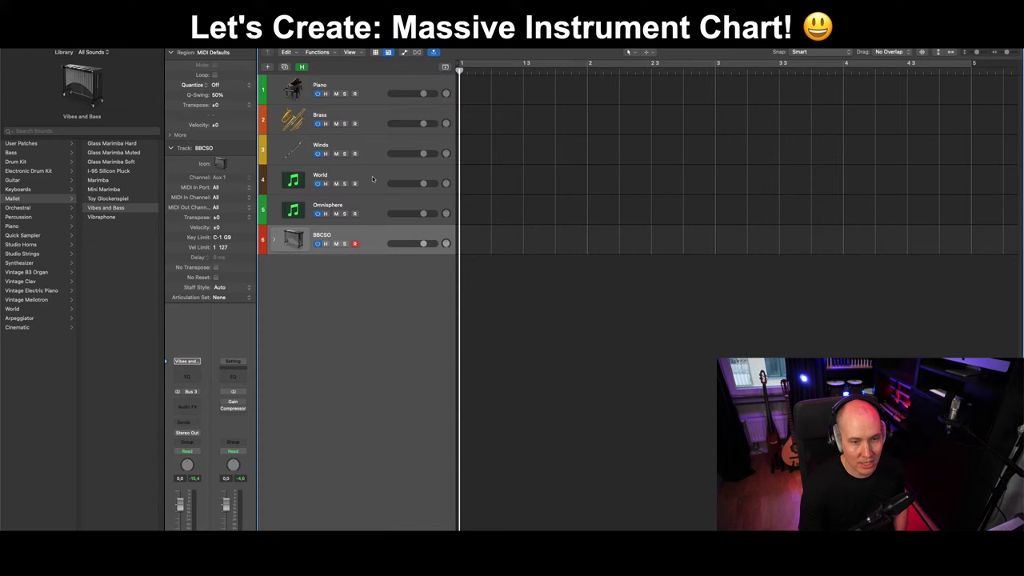
left_click(367, 101)
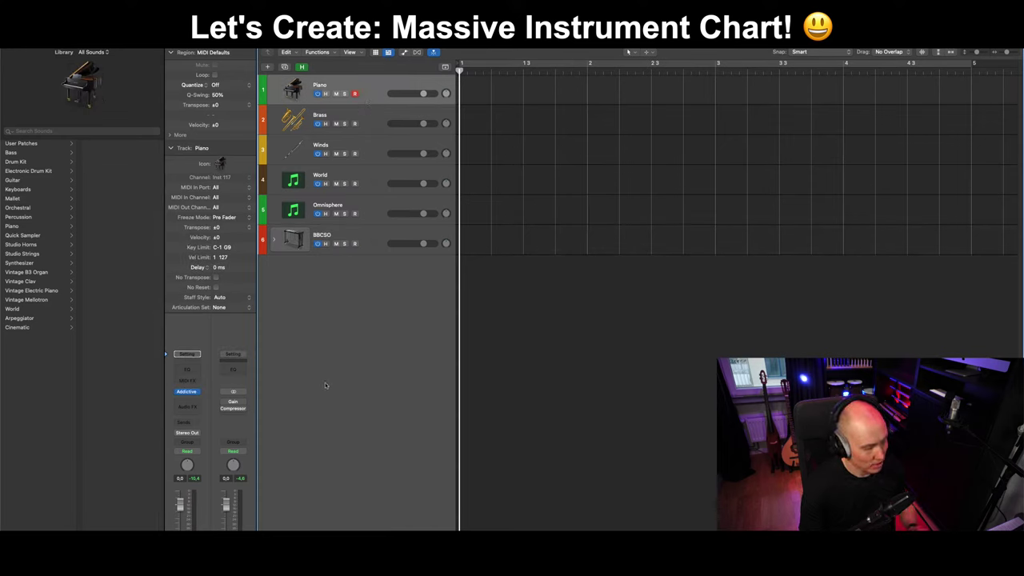
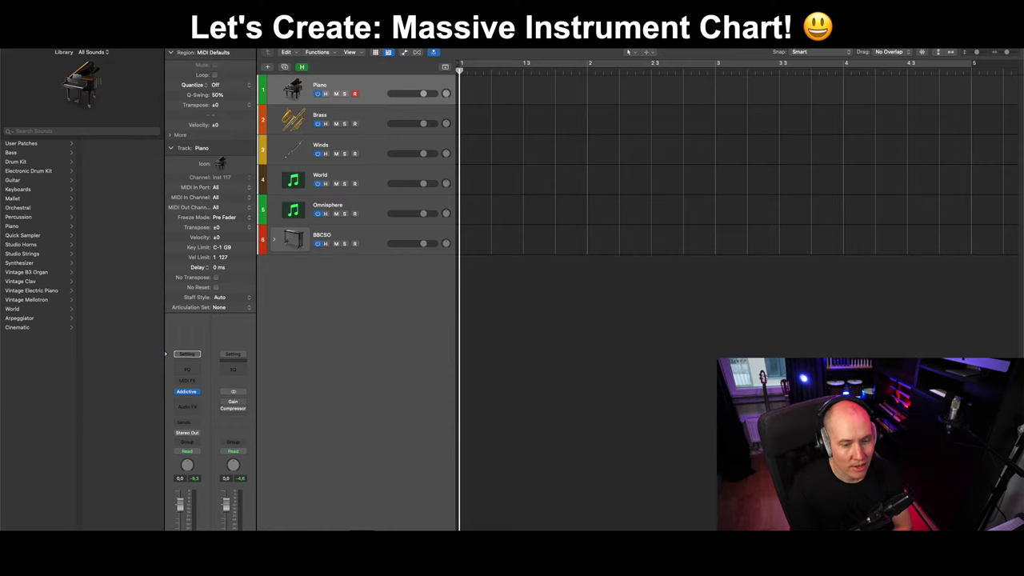
Switch to the browser and reload the YouTube Studio live stream page.
key("super+Tab")
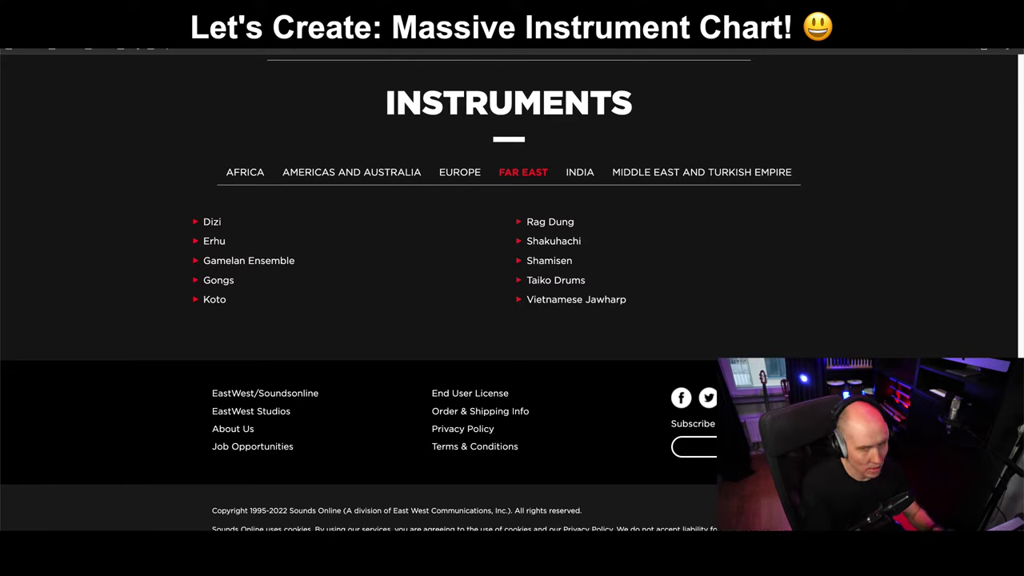
key("super+Tab")
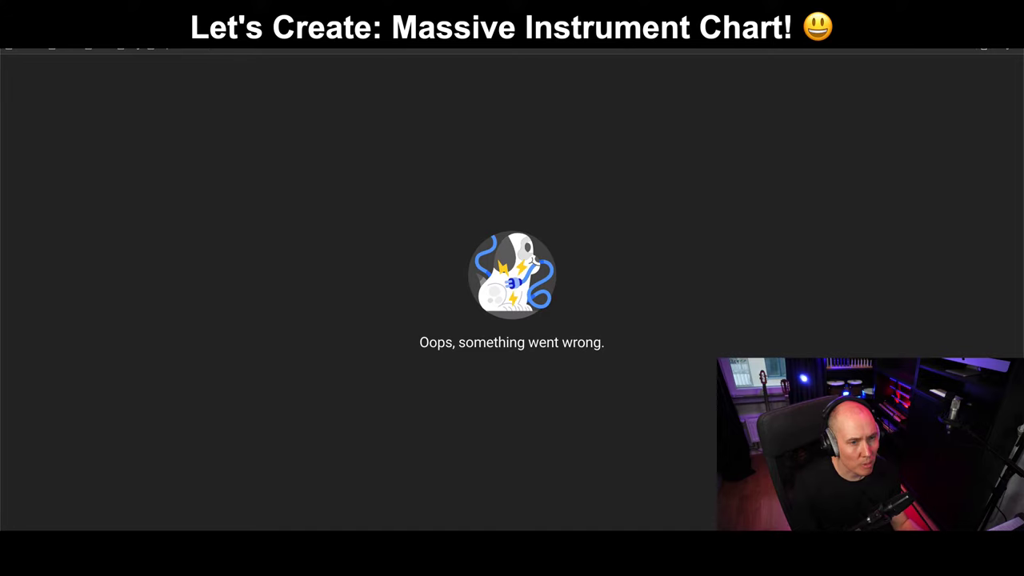
left_click(210, 49)
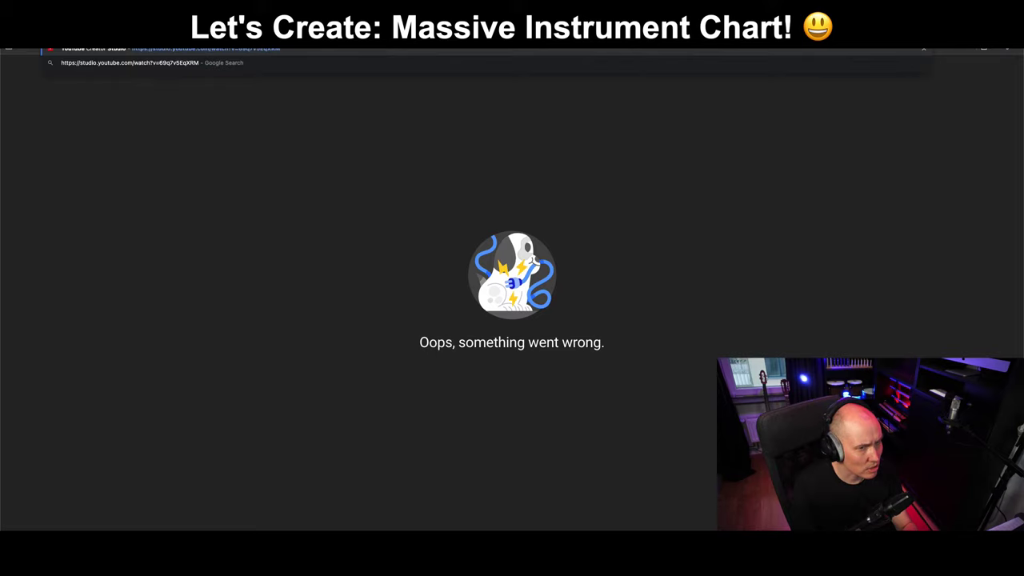
key("Return")
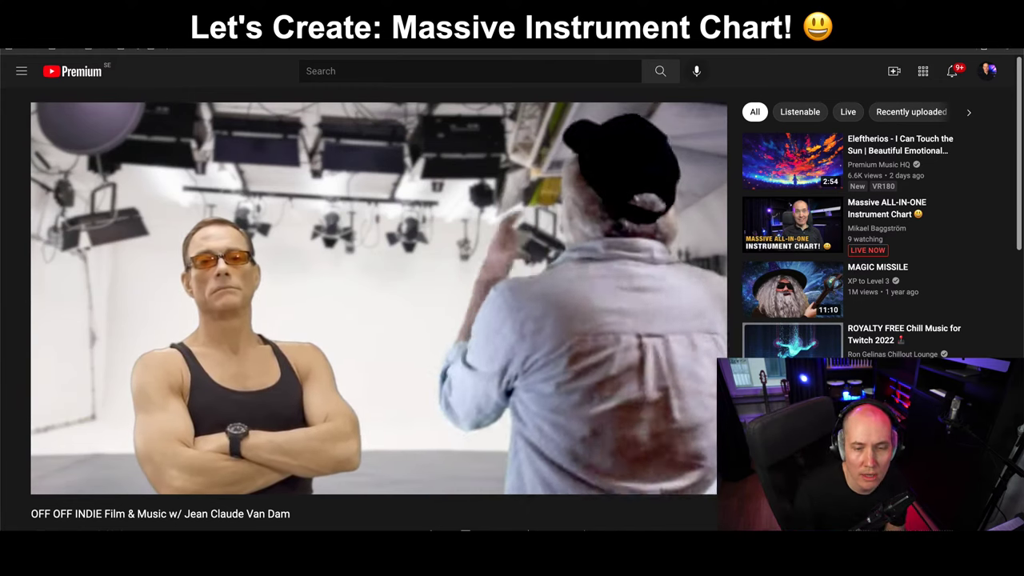
Replay the OFF OFF INDIE Film & Music video on YouTube from about 0:10 and pause it.
mouse_move(183, 469)
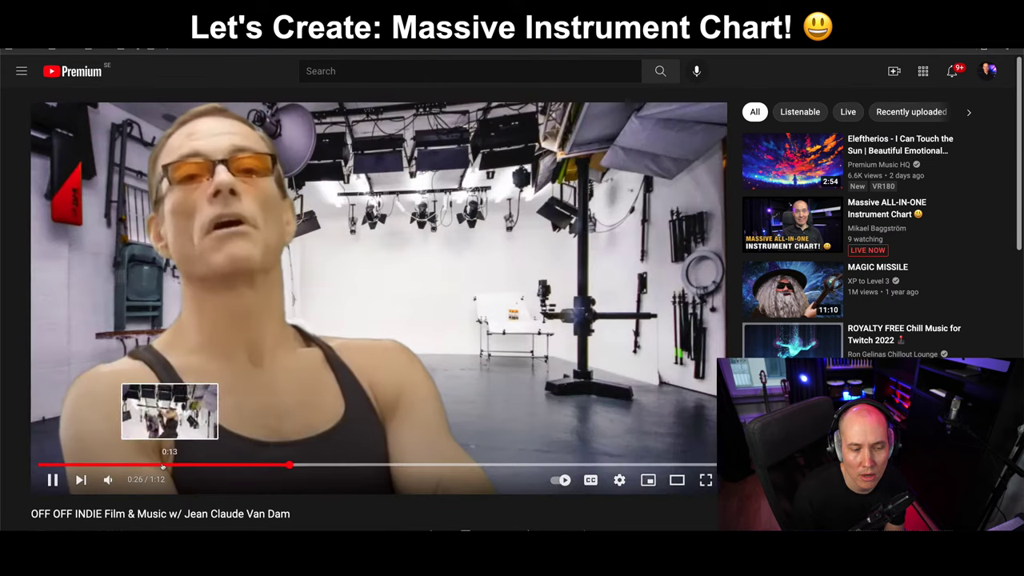
left_click(163, 465)
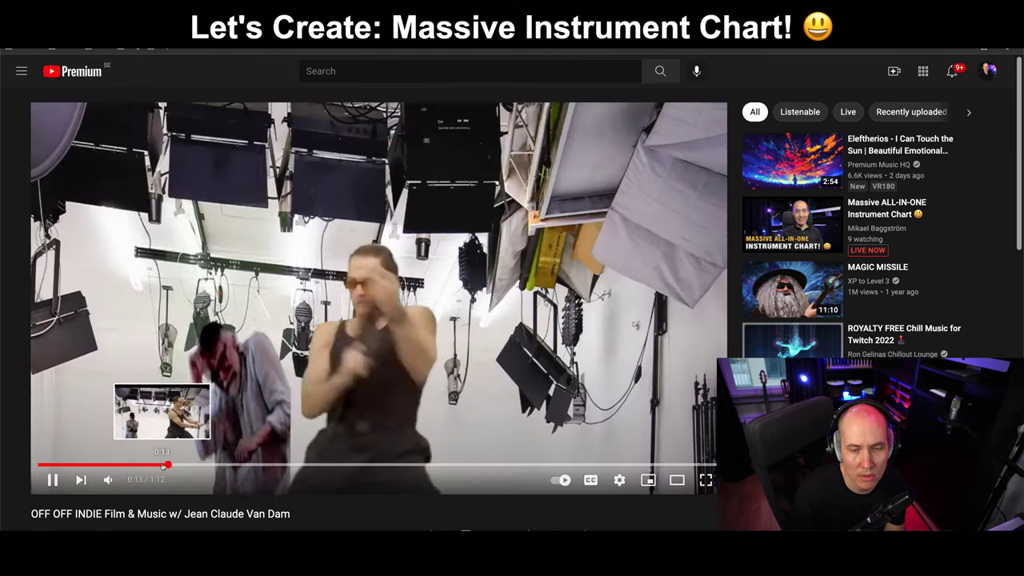
left_click(132, 465)
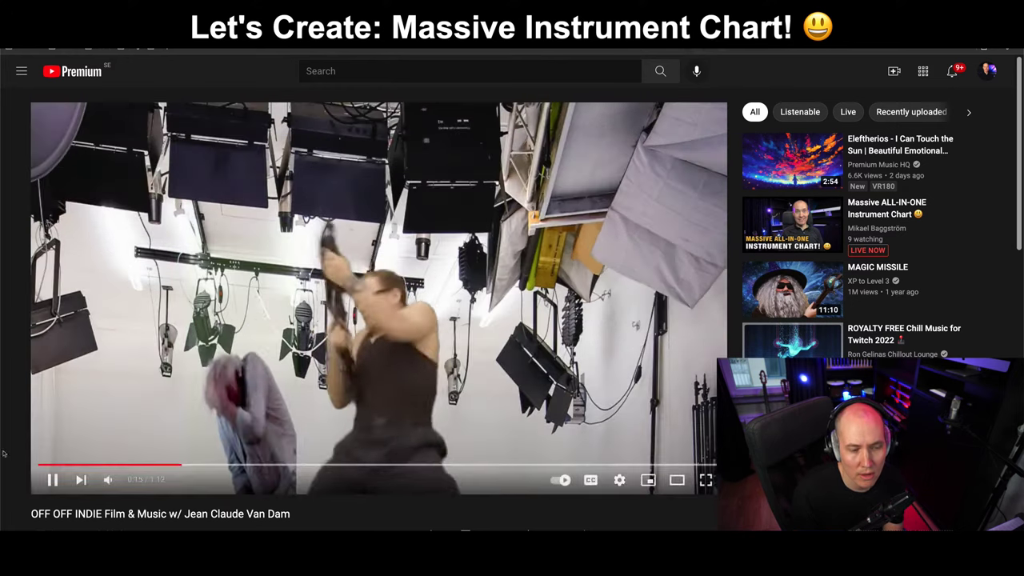
left_click(52, 480)
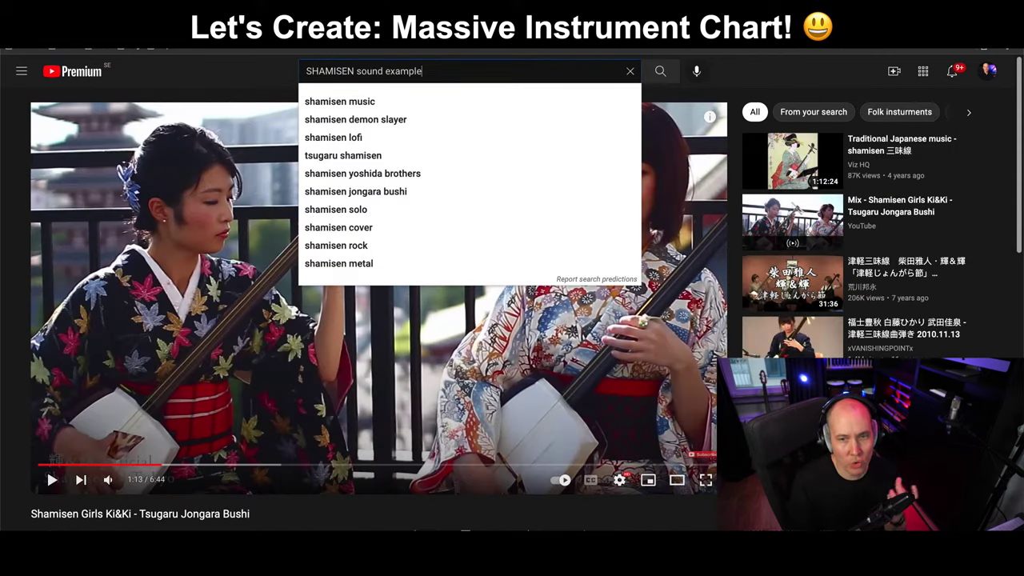
Show the Wikipedia musical instruments category page and bring the INSTRUMENT CATEGORIES note in Notes in front of it.
left_click(266, 75)
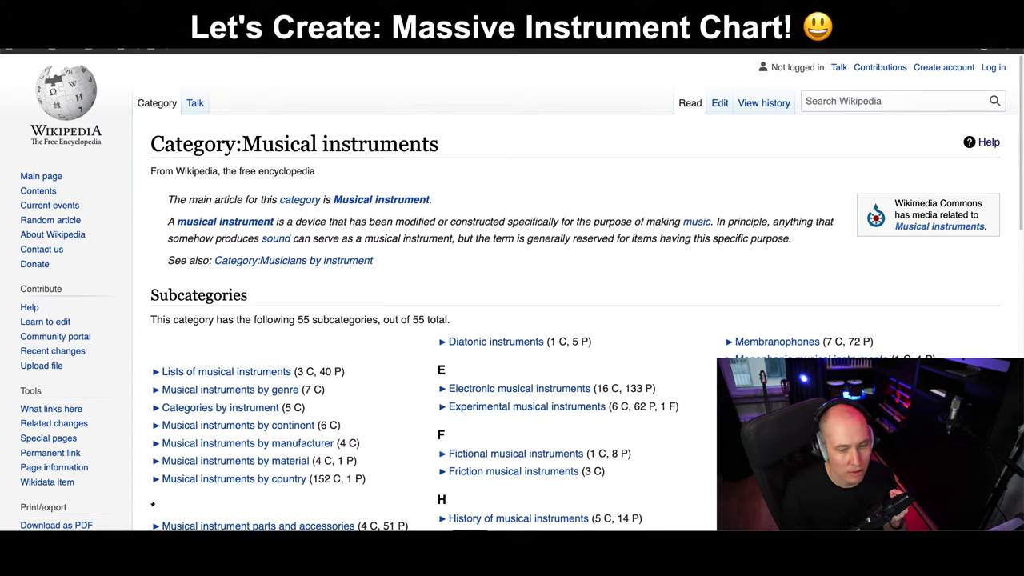
key("super+Tab")
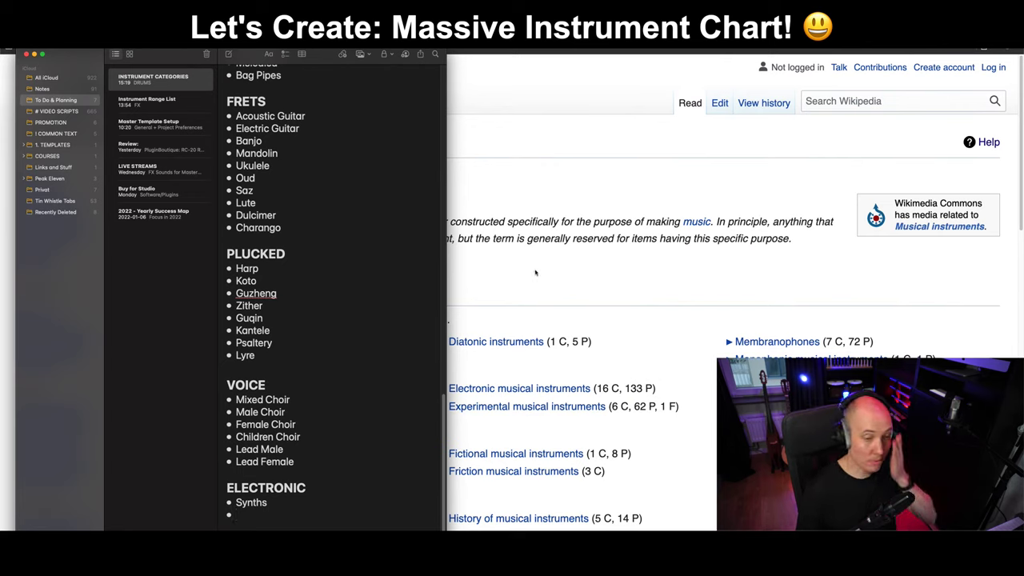
left_click(367, 353)
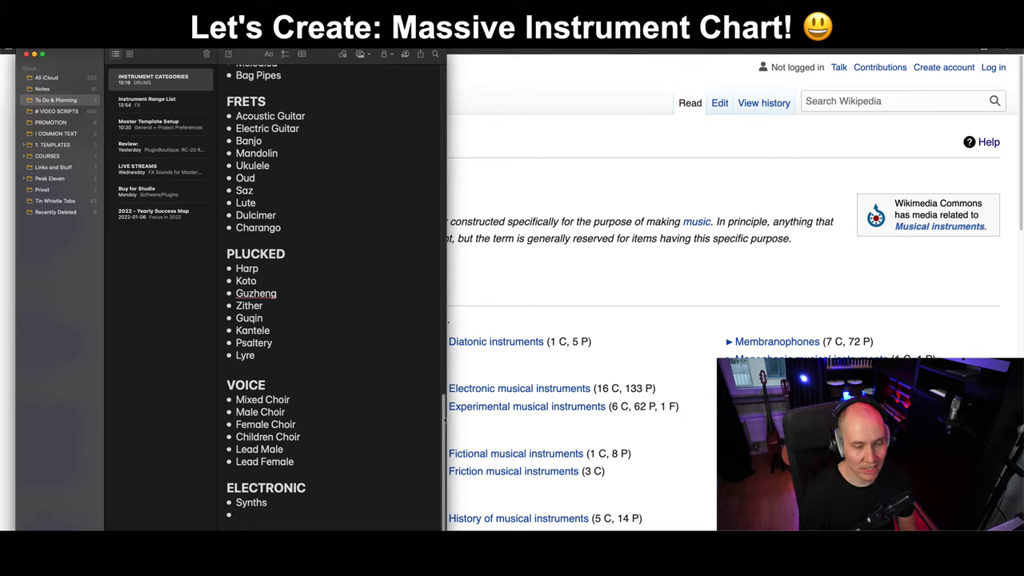
Review the INSTRUMENT CATEGORIES note from Drums through Electronic, including the REEDS (Free), Frets, Plucked and Voice categories.
left_click_drag(444, 419, 469, 425)
left_click_drag(445, 461, 444, 95)
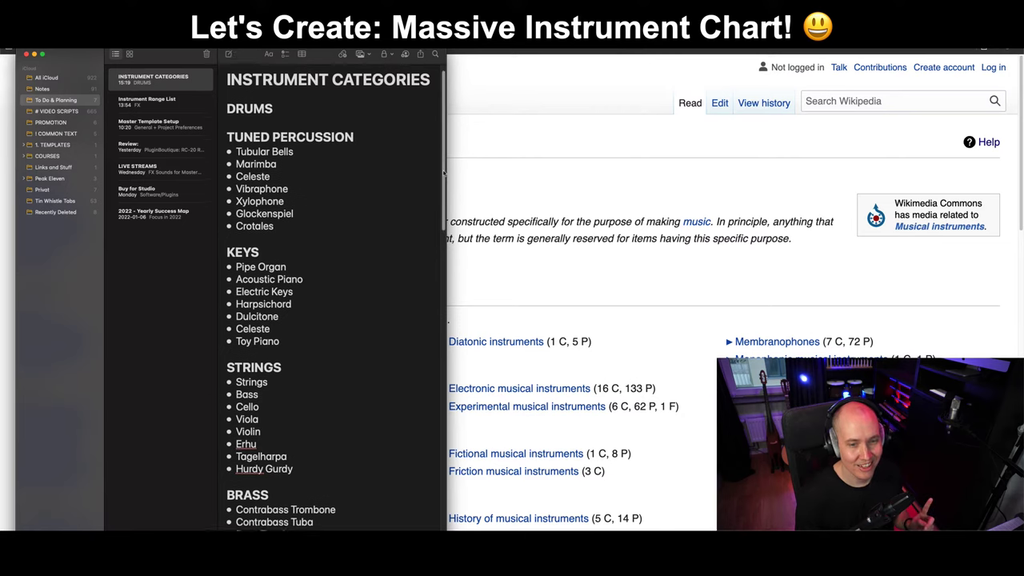
scroll(442, 172, "down", 2)
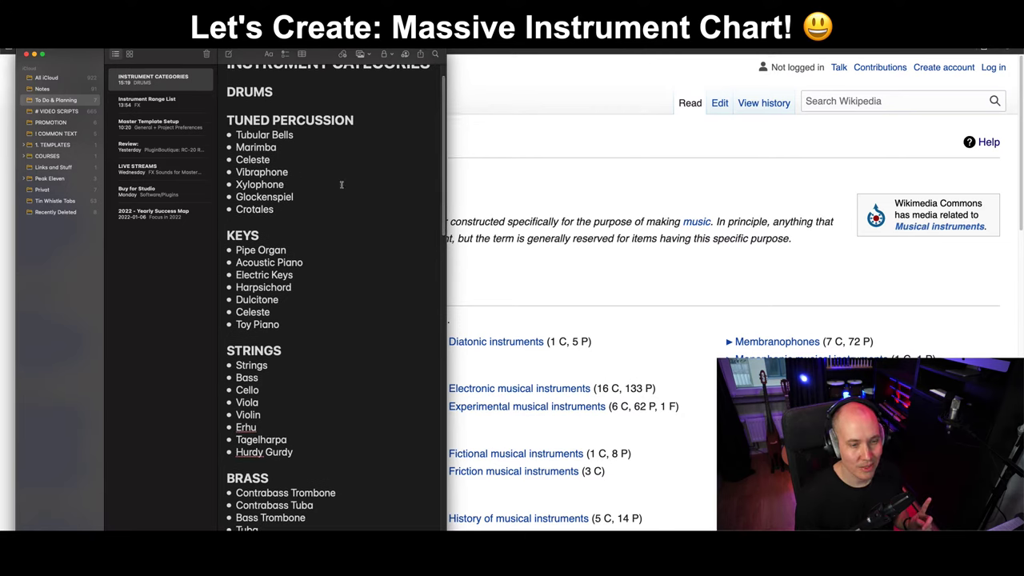
scroll(439, 196, "down", 10)
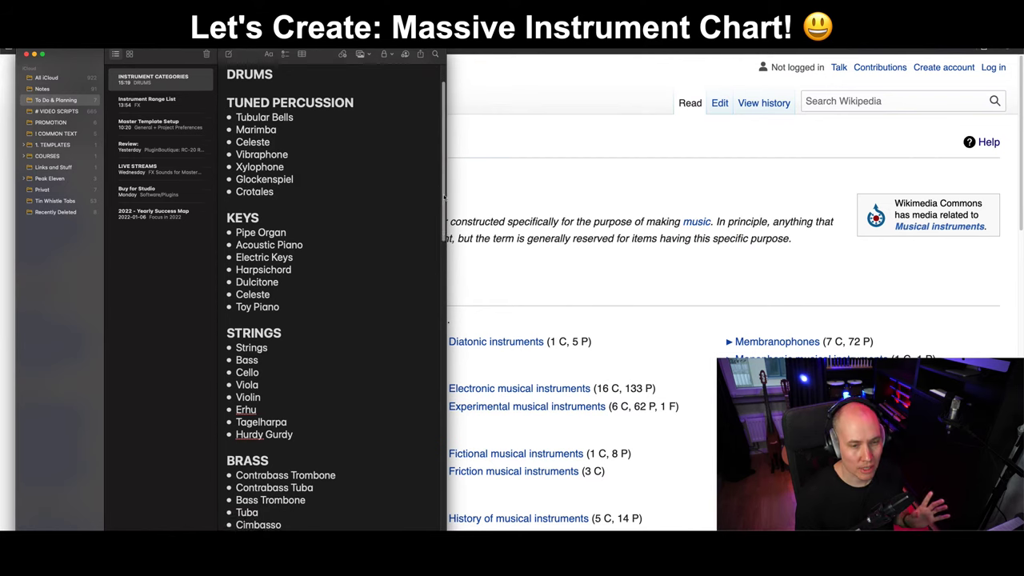
scroll(438, 361, "down", 20)
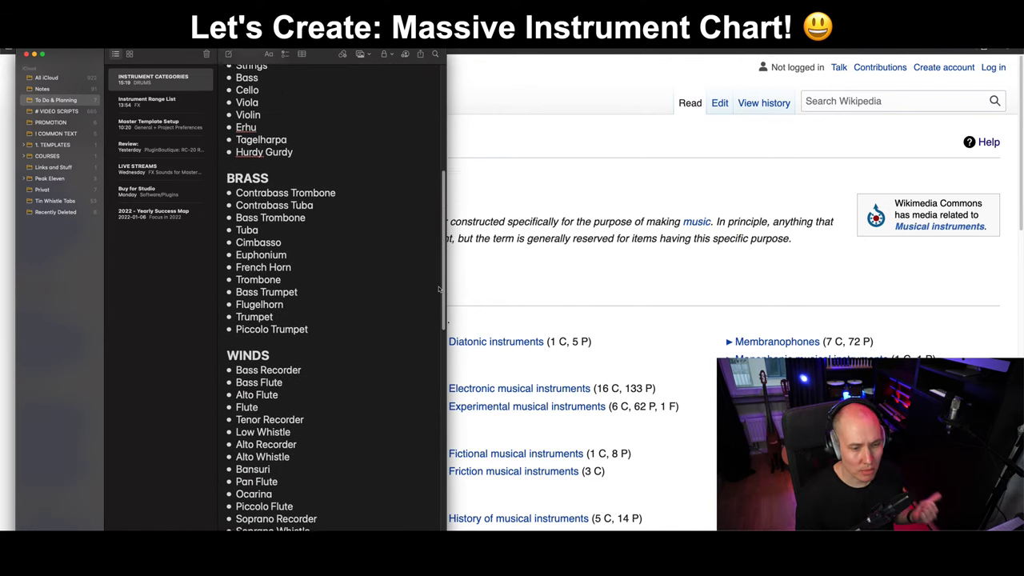
scroll(438, 361, "down", 8)
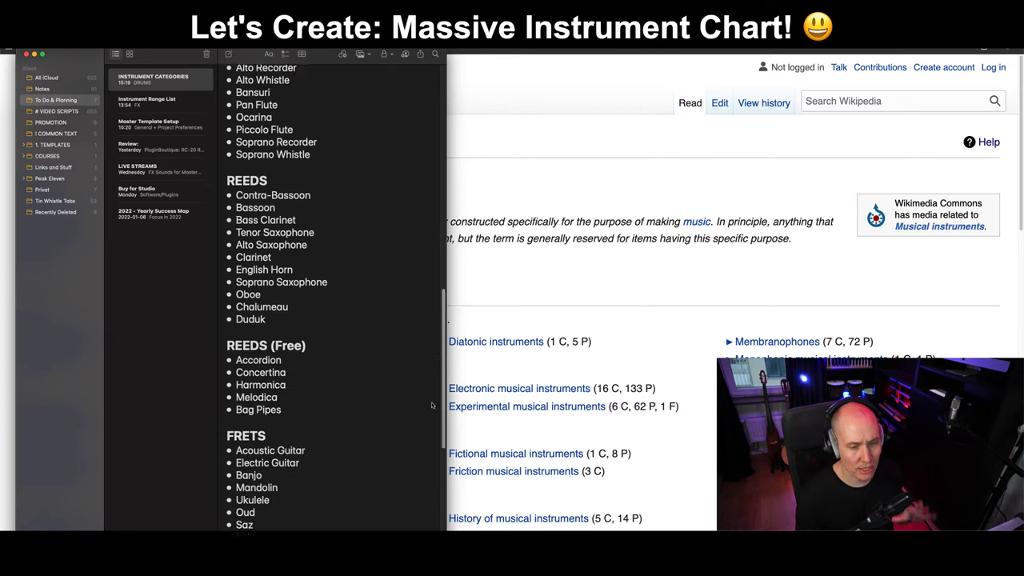
double_click(286, 341)
left_click(305, 341)
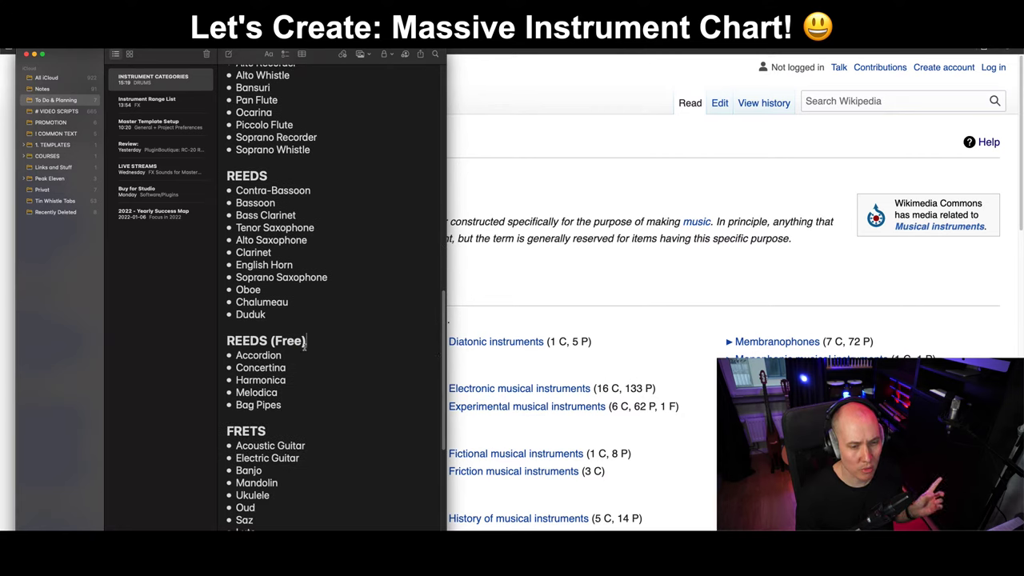
left_click_drag(445, 326, 445, 402)
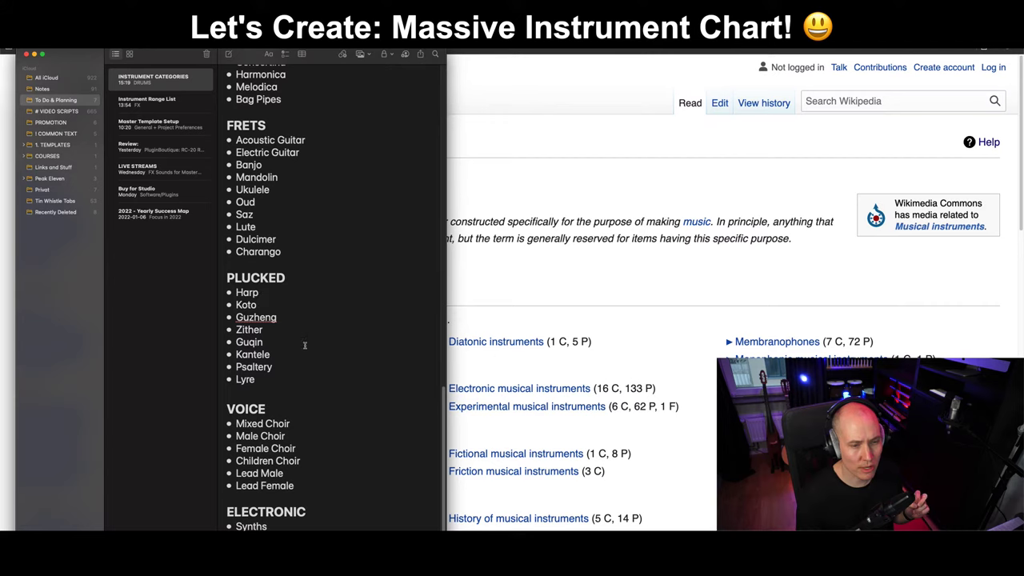
key("Return")
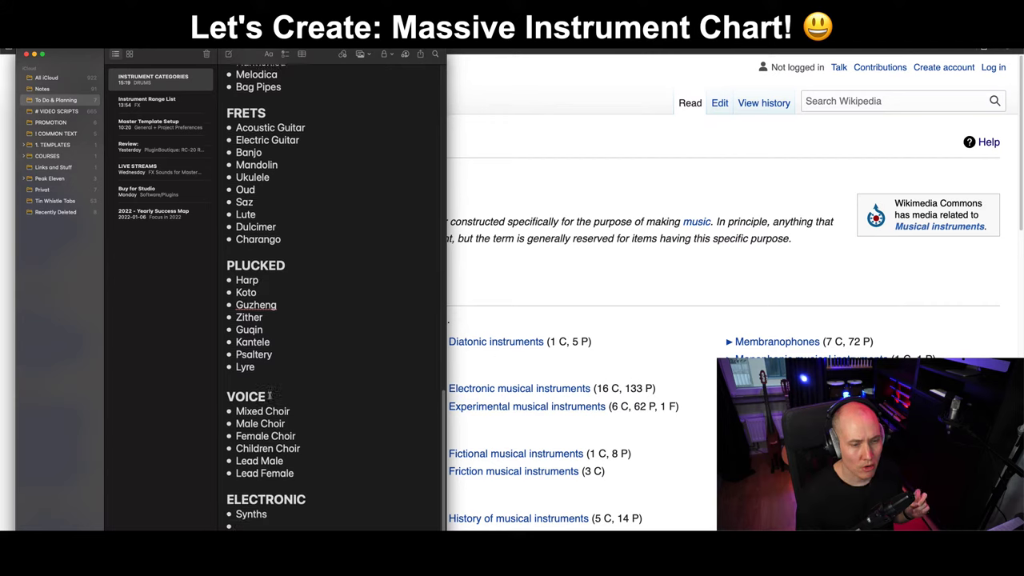